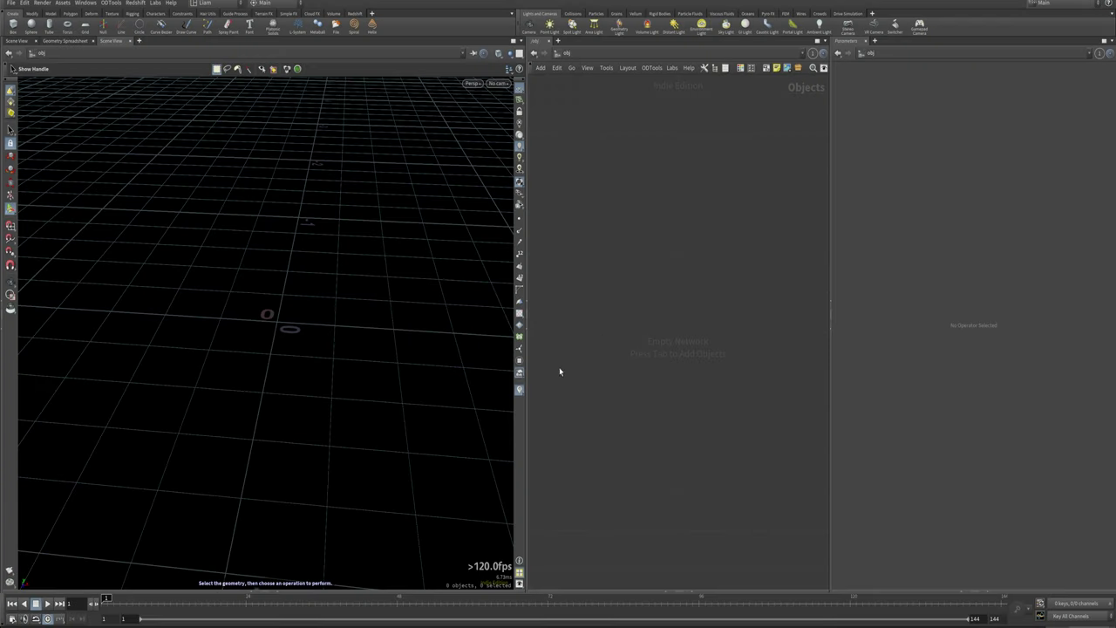
Create a Geometry object named pt1 and go inside its network.
key("Tab")
type("geo")
key("Return")
left_click(657, 287)
double_click(686, 287)
type("pt1")
key("Return")
left_click_drag(655, 287, 678, 292)
key("c")
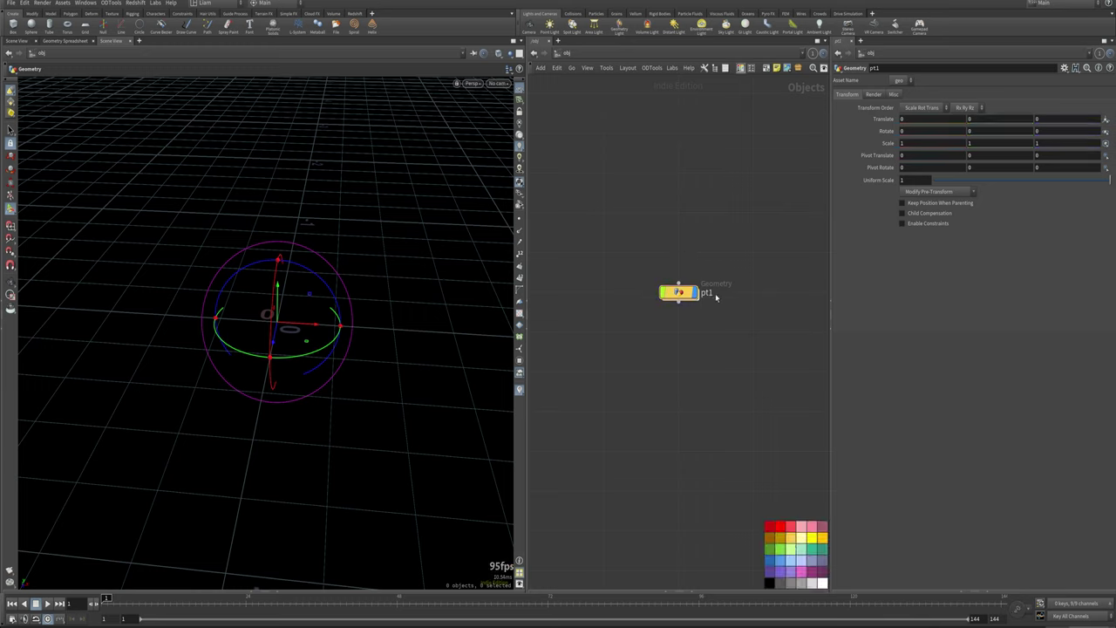
double_click(680, 296)
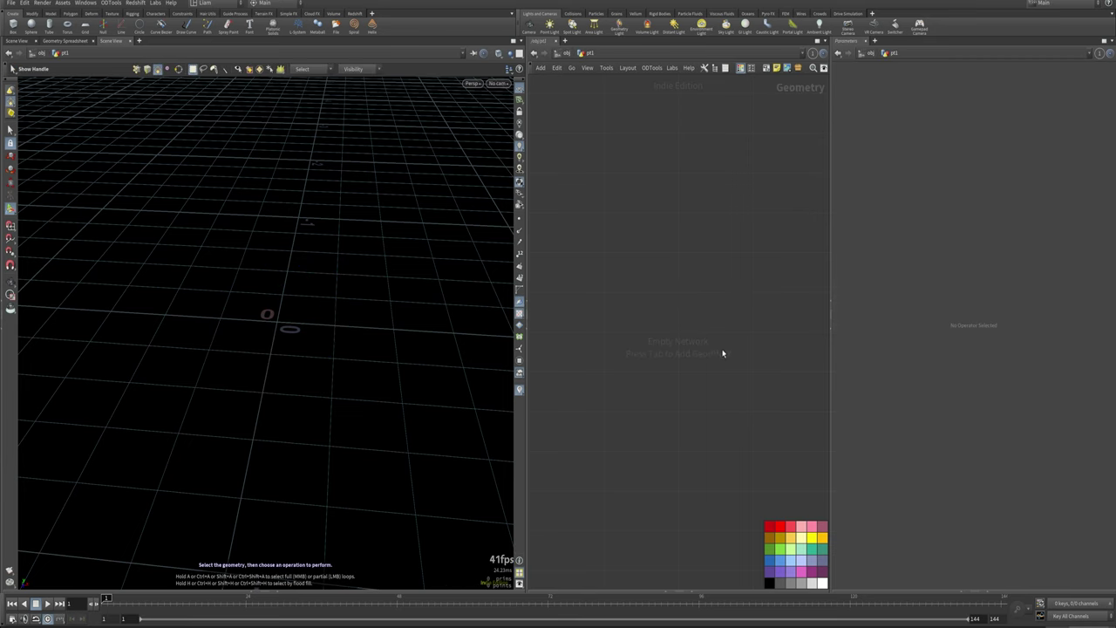
key("c")
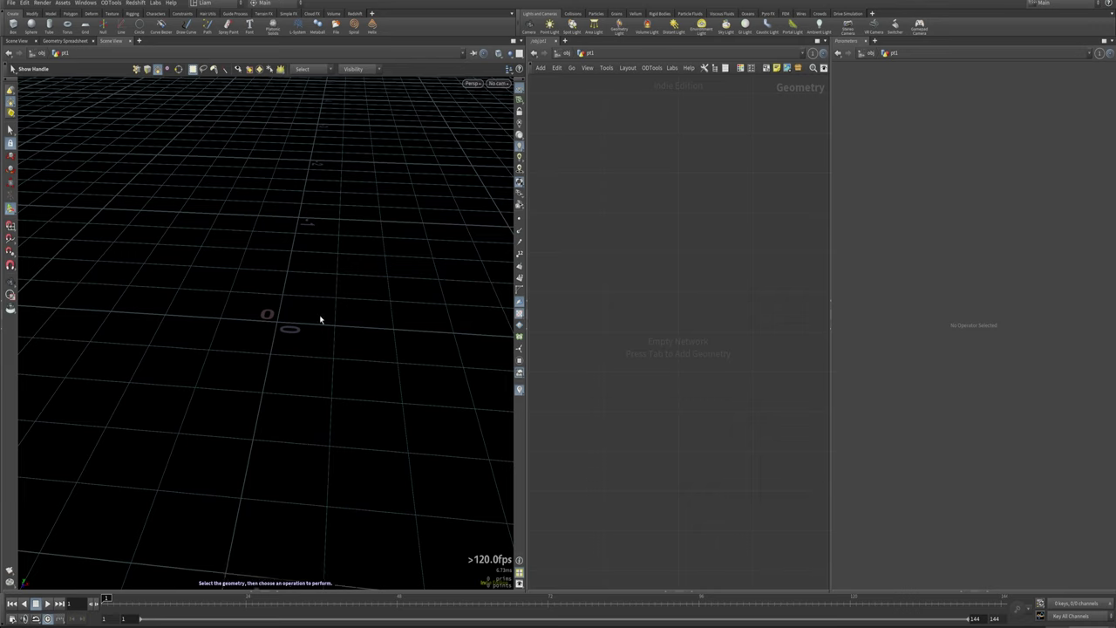
Add a Tube node to the empty pt1 geometry network.
middle_click_drag(279, 301, 242, 369, "alt")
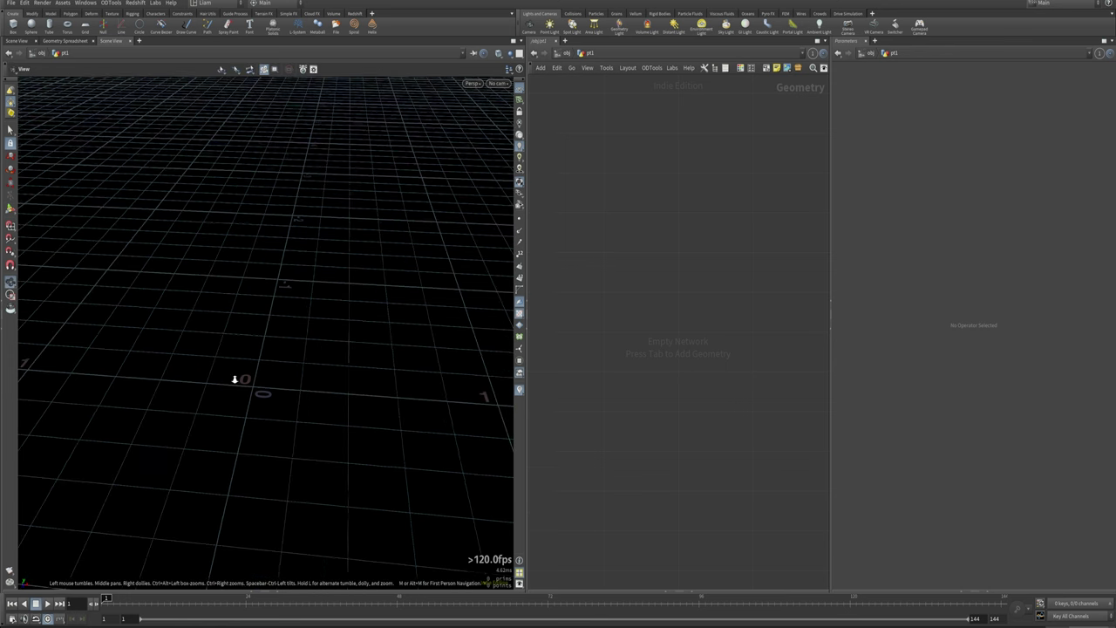
left_click_drag(242, 369, 232, 341, "alt")
middle_click_drag(259, 338, 249, 362, "alt")
left_click_drag(248, 362, 287, 366)
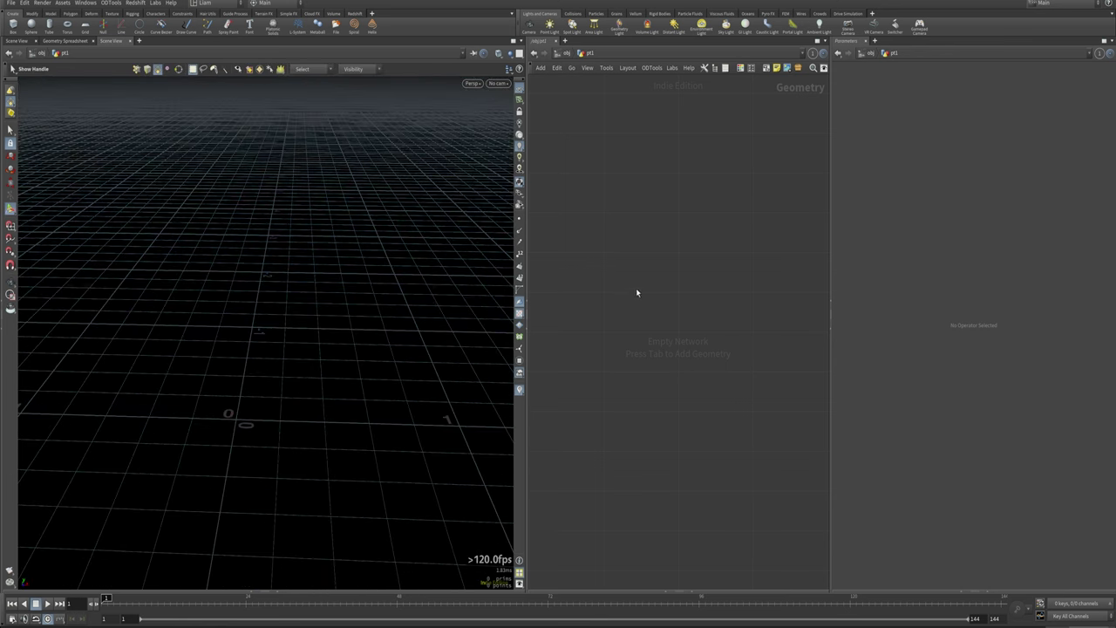
key("Tab")
type("tube")
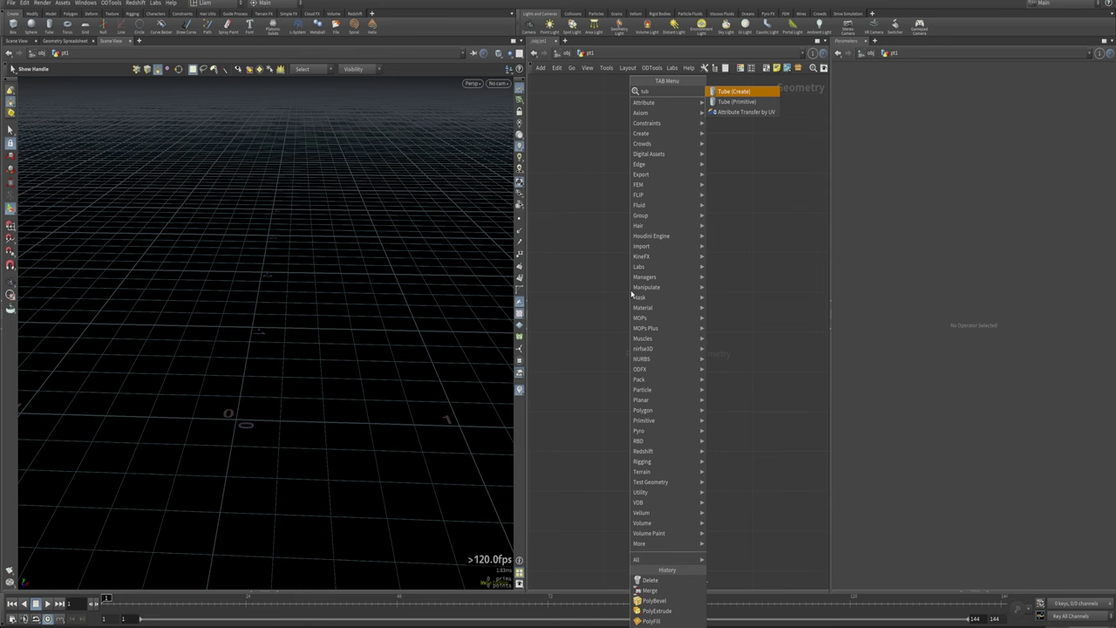
key("Return")
left_click(631, 293)
left_click_drag(629, 293, 678, 293)
scroll(296, 383, "down", 4)
Set the tube's number of columns to 8.
left_click_drag(296, 383, 302, 326, "alt")
left_click_drag(963, 232, 947, 227)
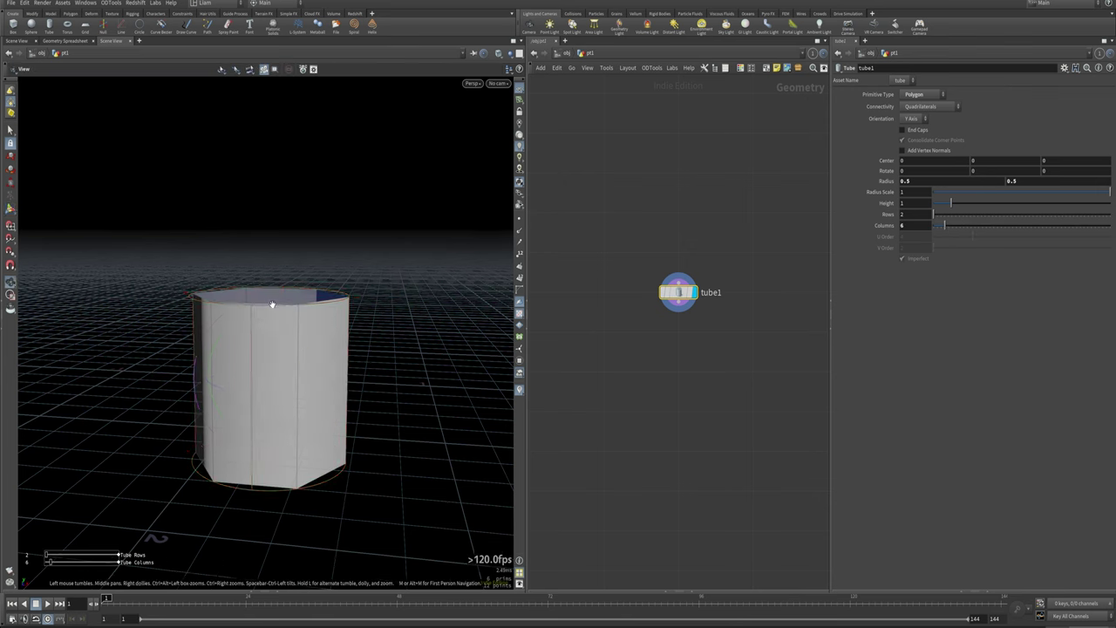
left_click_drag(272, 301, 252, 354, "alt")
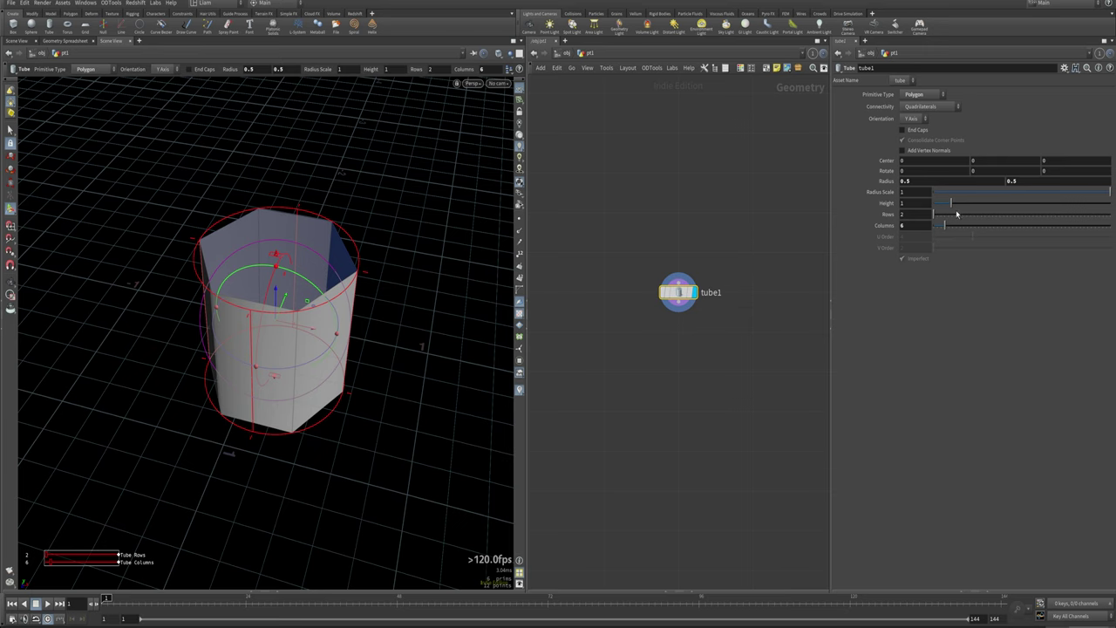
left_click_drag(950, 230, 953, 229)
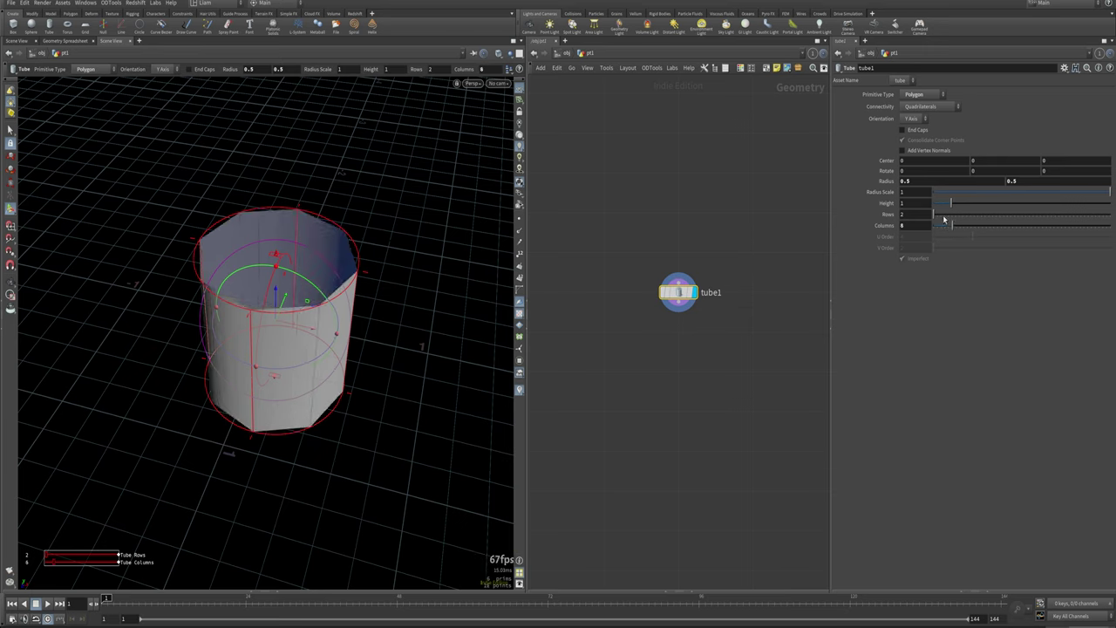
key("Escape")
Examine the tube from above, the side and below to see how it sits relative to the ground grid.
left_click_drag(261, 288, 439, 242)
key("Return")
left_click_drag(324, 295, 373, 259, "alt")
left_click_drag(281, 294, 336, 305, "alt")
left_click_drag(258, 381, 286, 280)
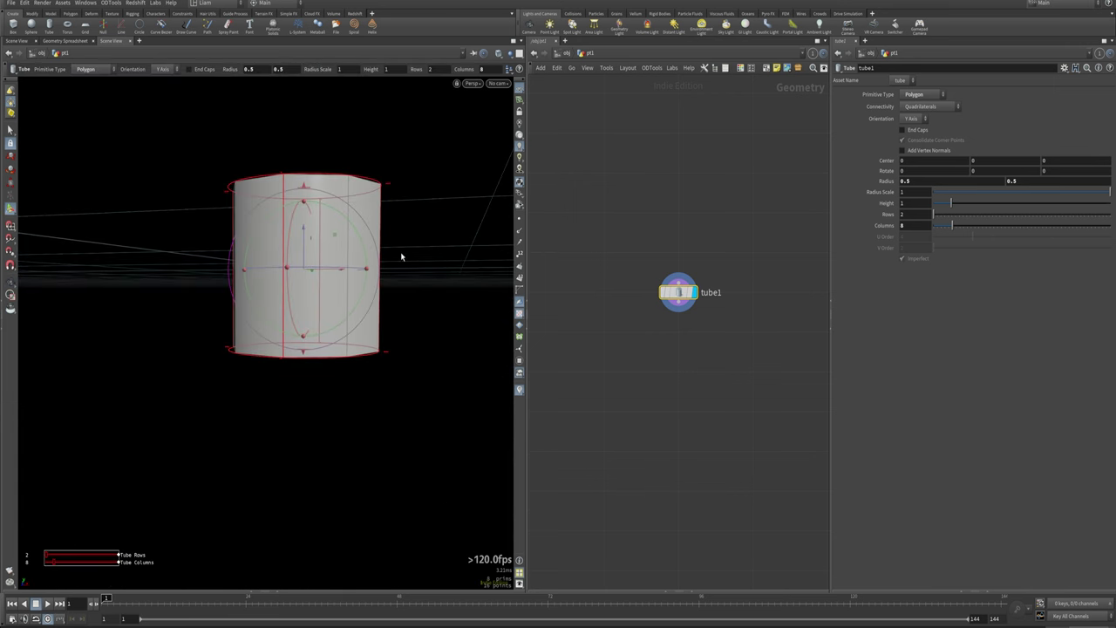
left_click_drag(406, 254, 367, 280, "alt")
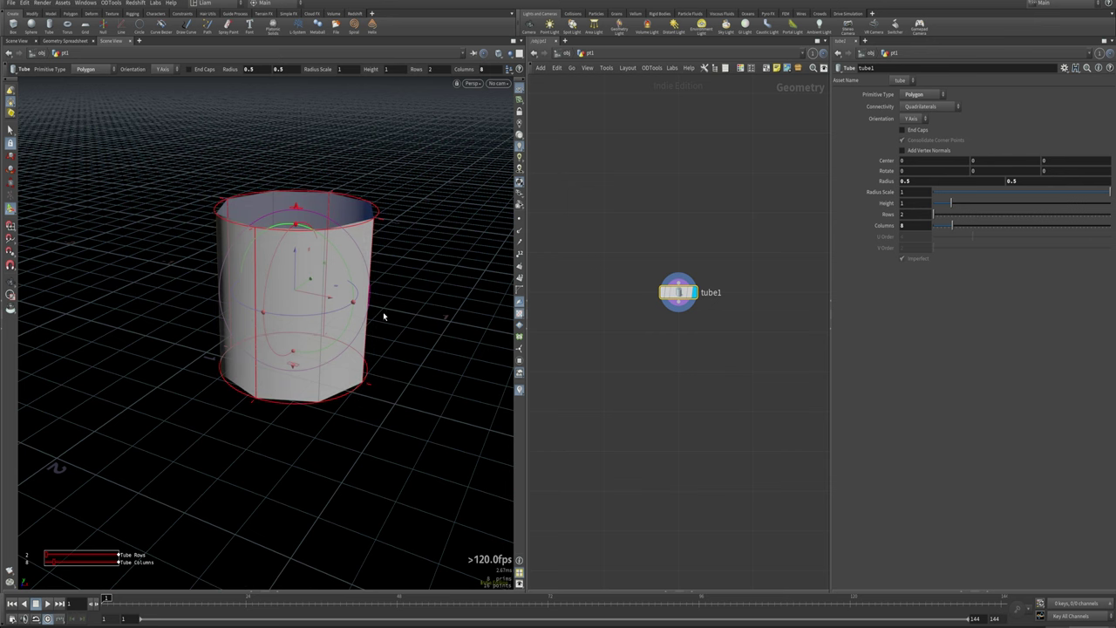
left_click_drag(374, 334, 264, 315)
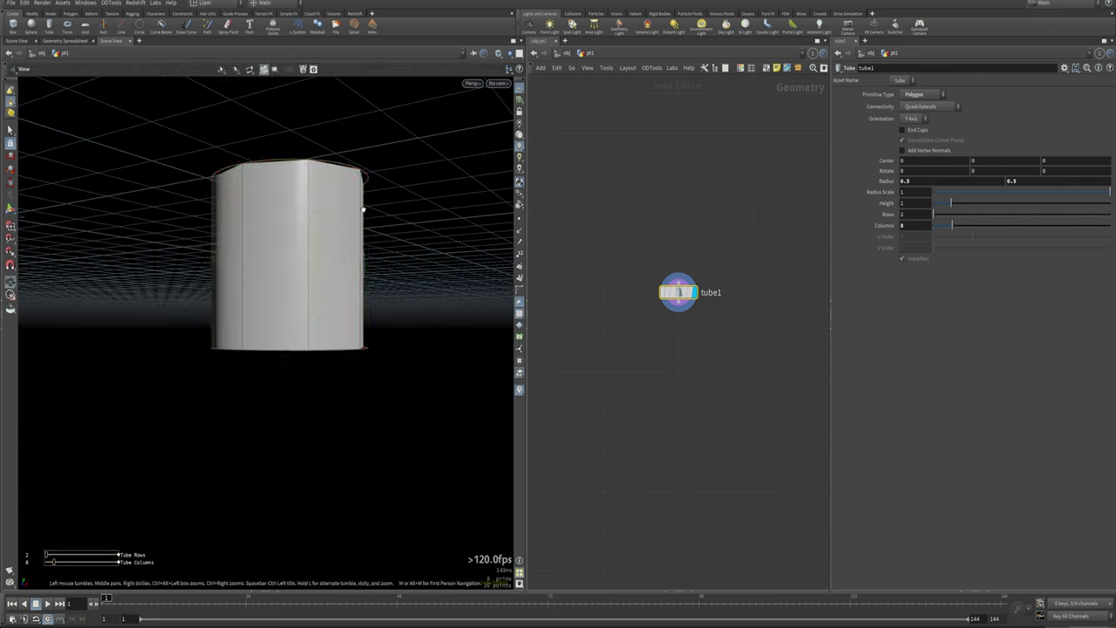
left_click_drag(358, 200, 443, 290, "alt")
middle_click_drag(374, 277, 329, 367, "alt")
left_click_drag(307, 340, 405, 304)
key("Return")
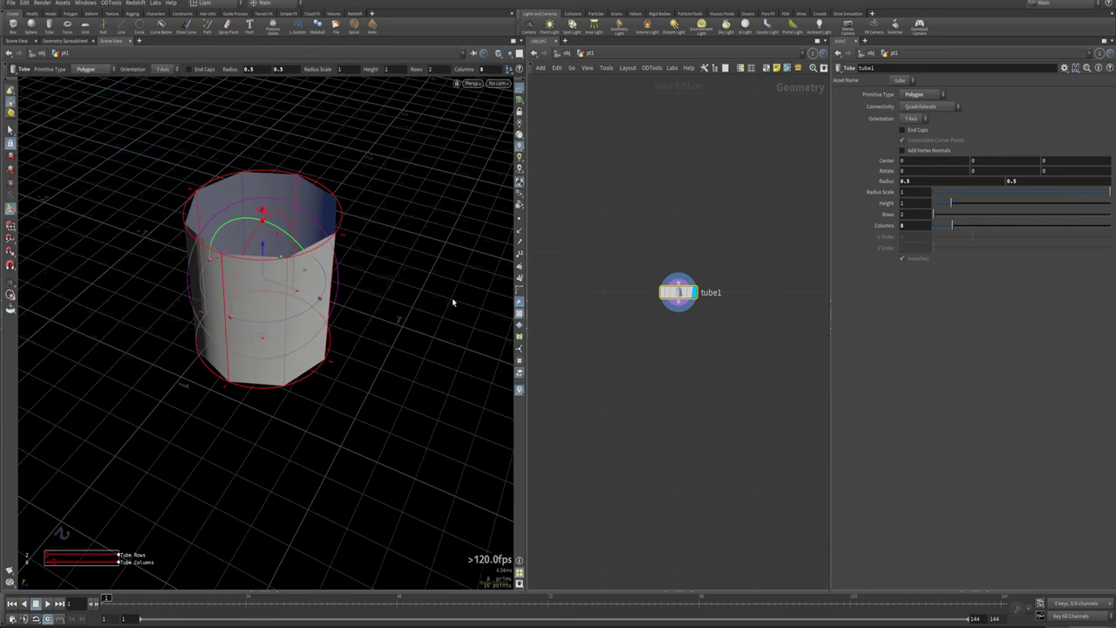
Try raising the tube's center to 0.2 in Y and reset it to 0.
mouse_move(994, 161)
middle_mouse_down()
mouse_move(1028, 155)
mouse_move(1010, 150)
middle_mouse_up()
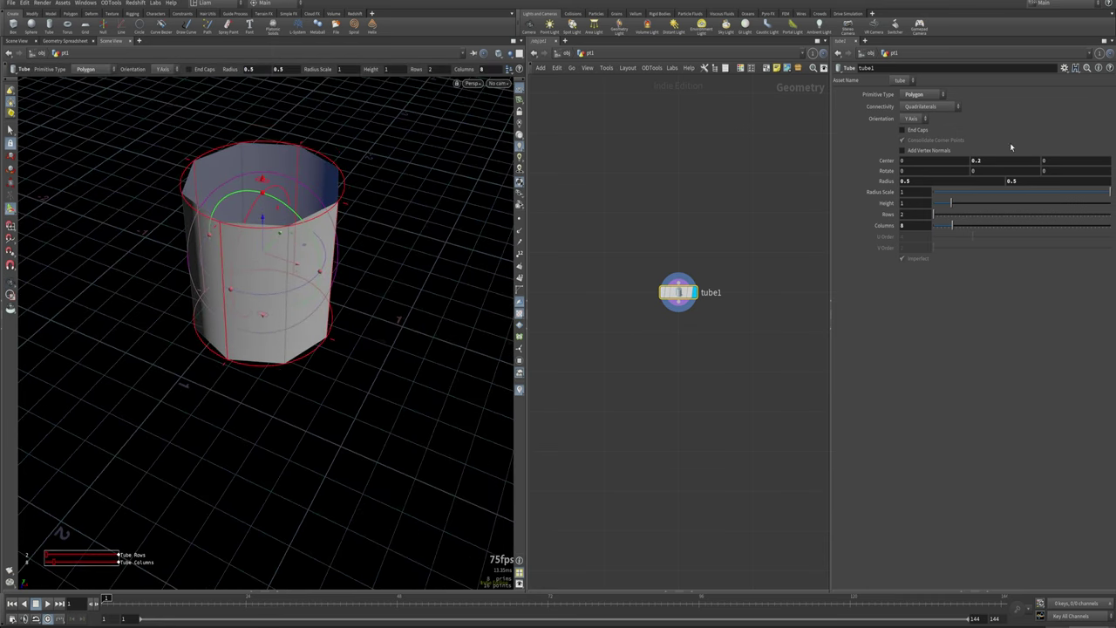
left_click_drag(1008, 163, 870, 148)
type("0")
key("Return")
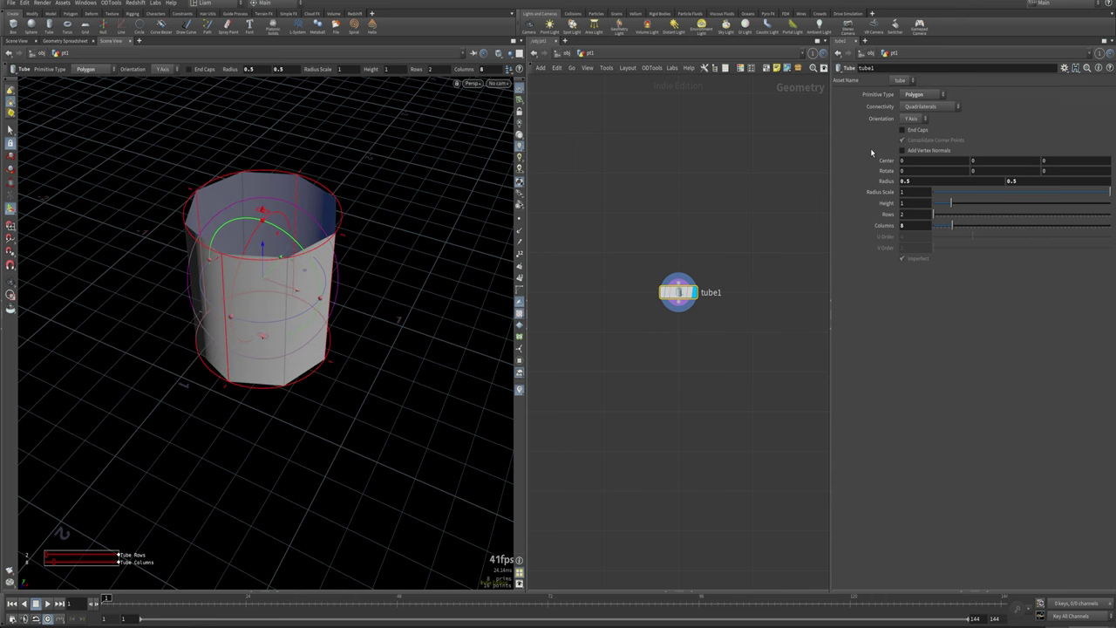
Add a Match Size node connected below tube1 and display its result.
left_click_drag(263, 319, 314, 273, "alt")
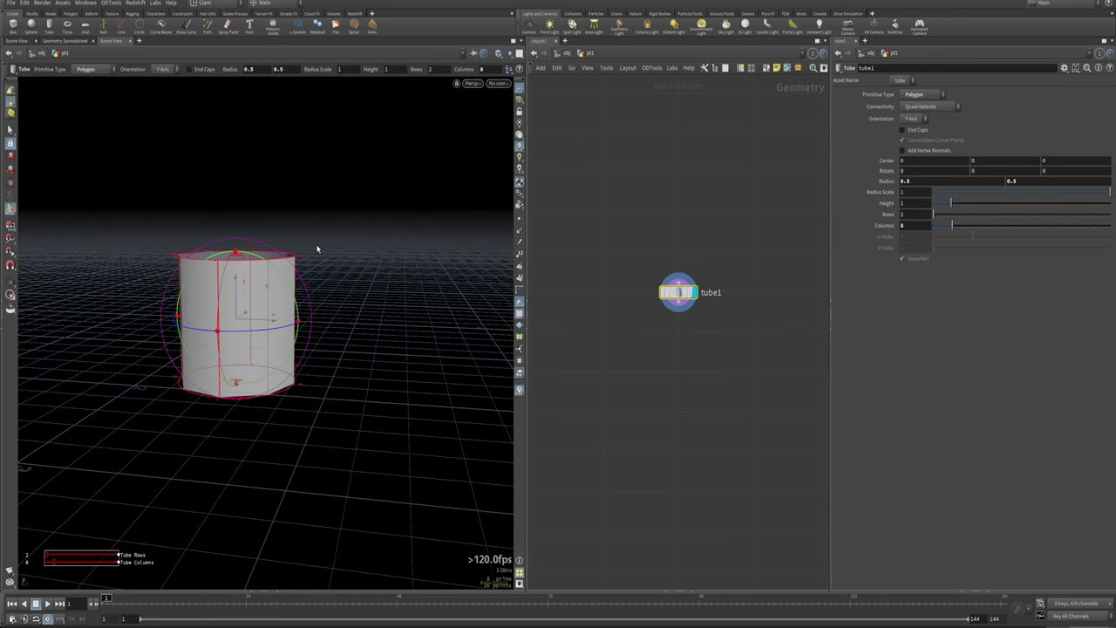
key("Tab")
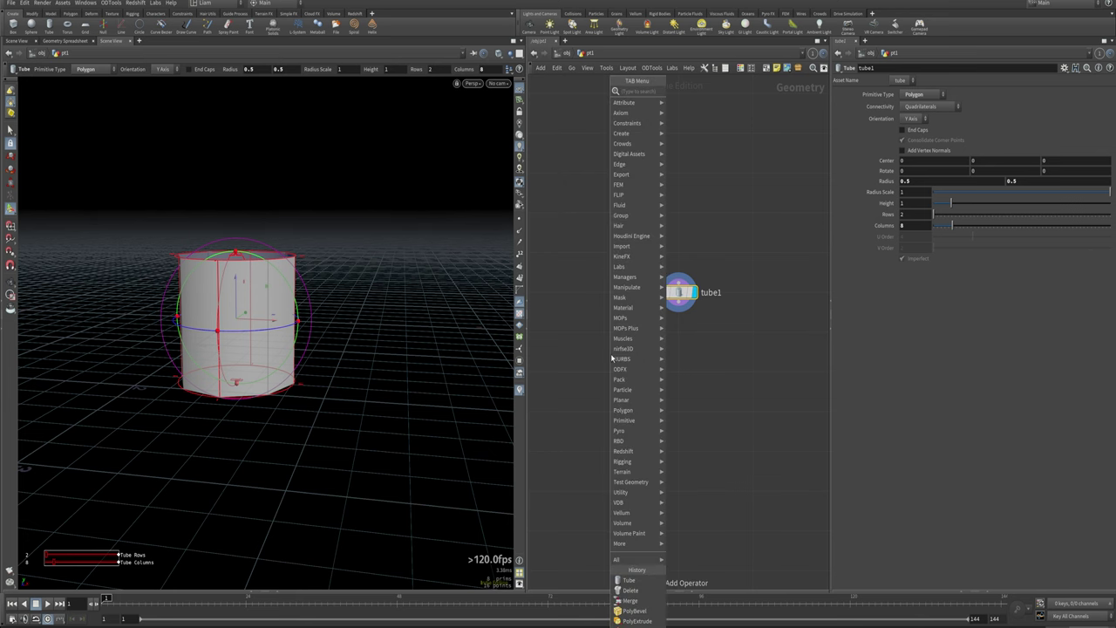
type("mat")
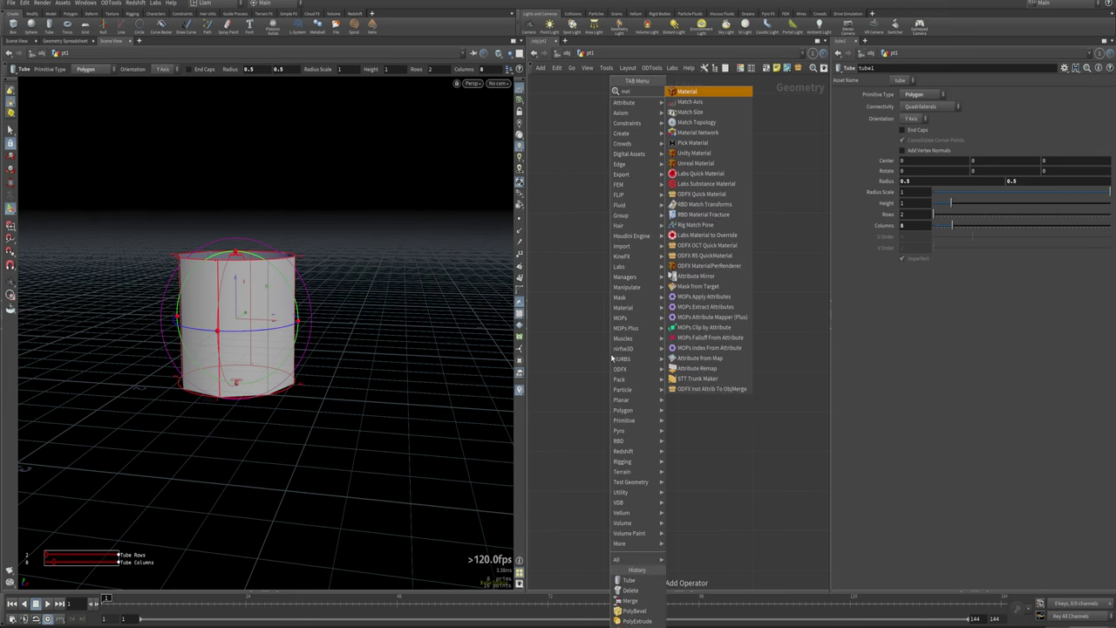
key("Return")
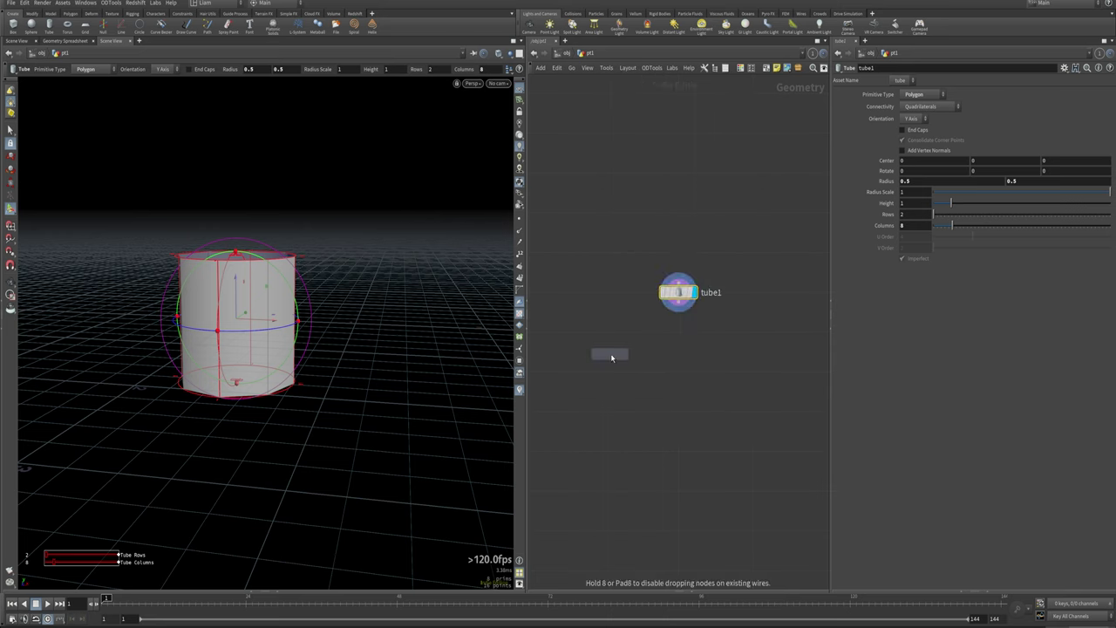
left_click(687, 335)
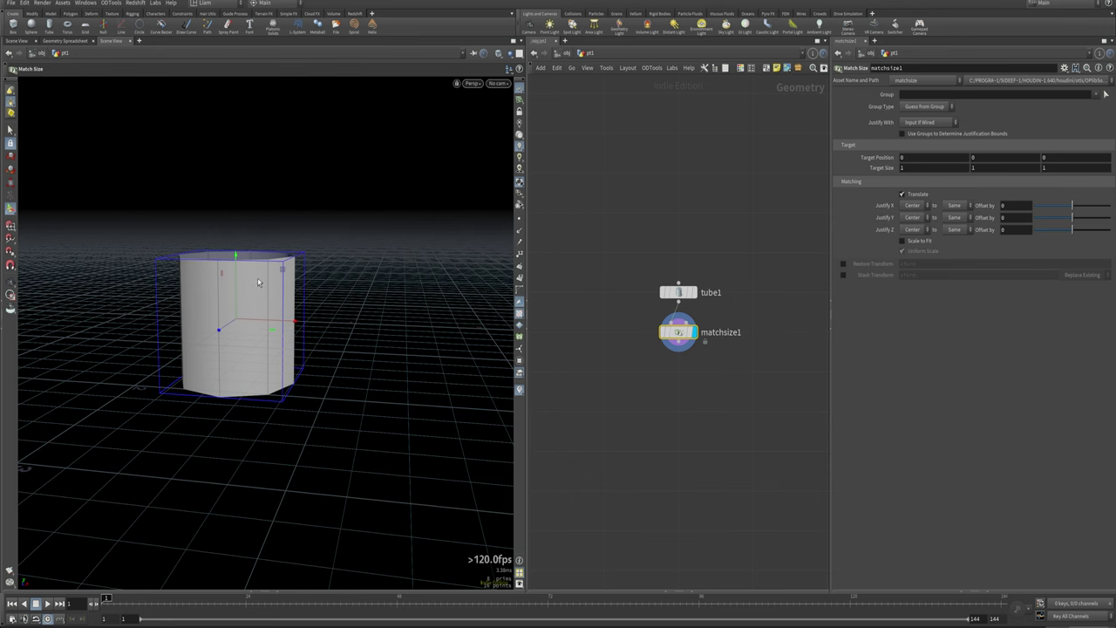
Set the Match Size node's Justify X to Min.
left_click_drag(230, 269, 215, 311, "alt")
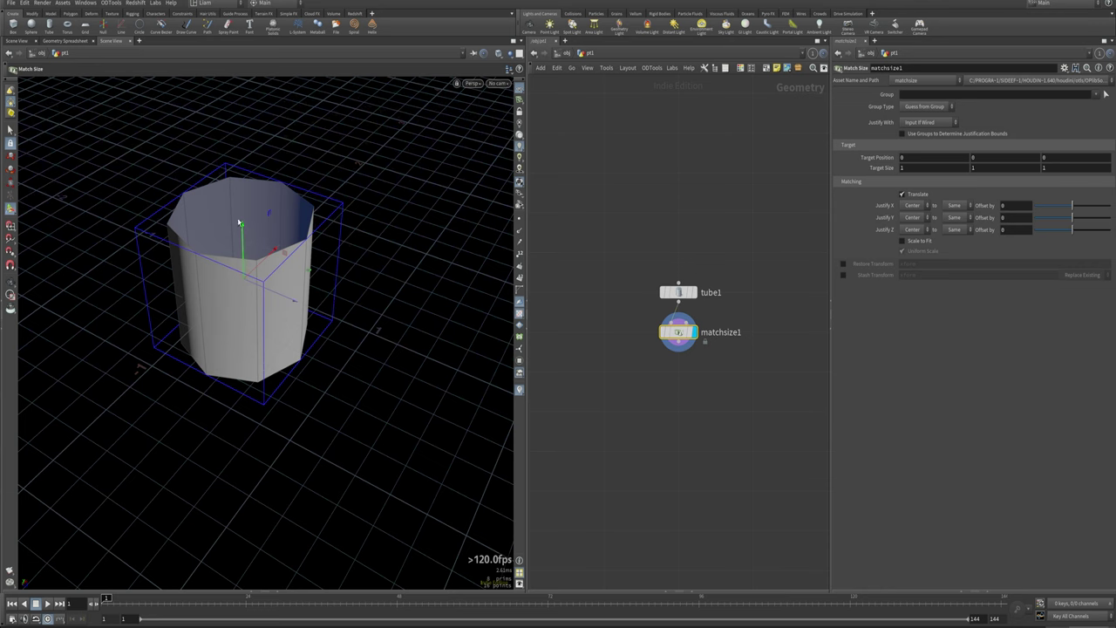
left_click_drag(332, 245, 322, 190, "alt")
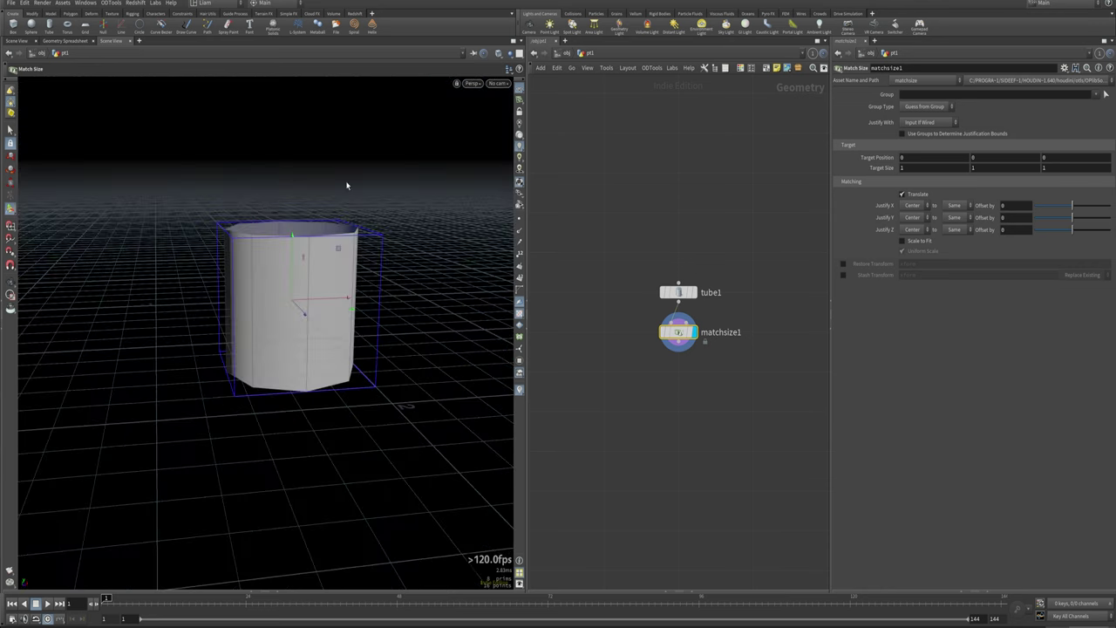
left_click_drag(283, 281, 204, 296, "alt")
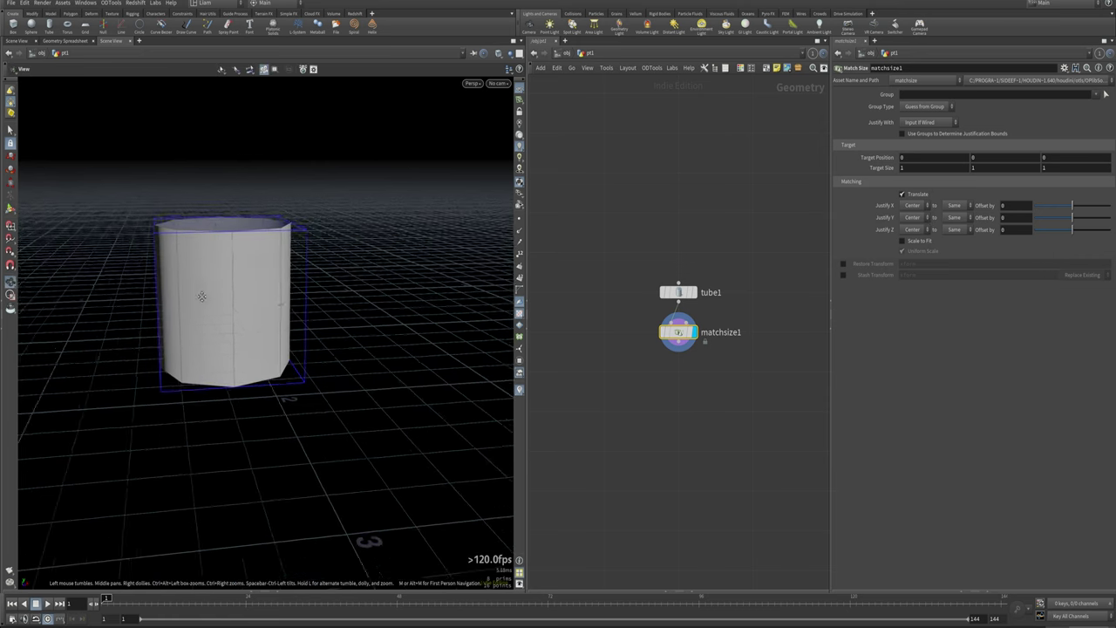
right_click_drag(204, 297, 279, 276, "alt")
left_click_drag(248, 323, 244, 288, "alt")
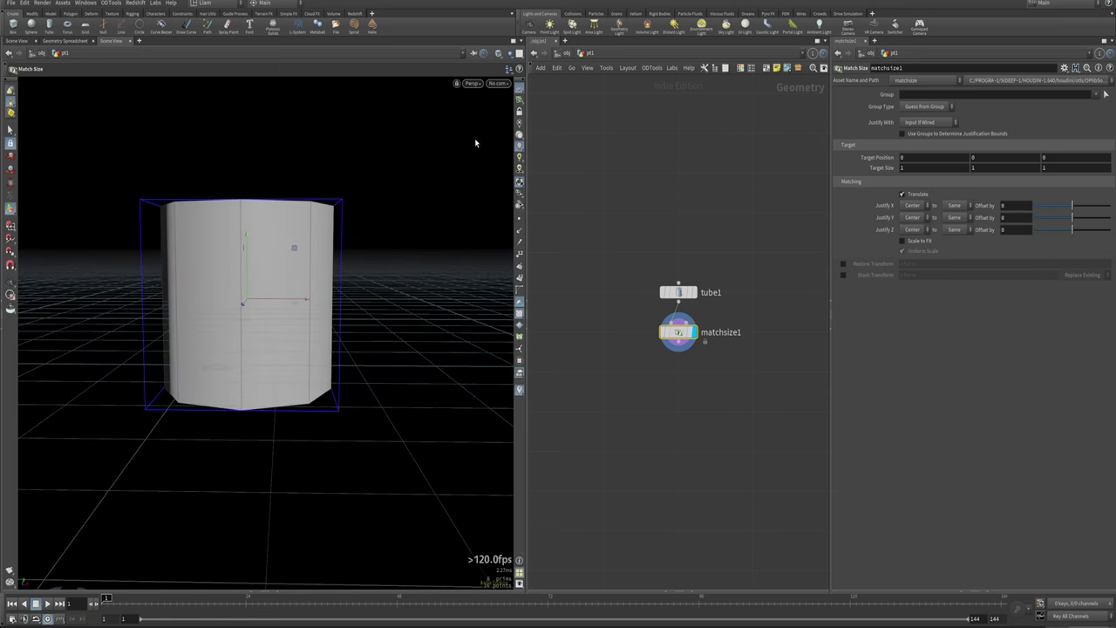
left_click(916, 207)
left_click(911, 222)
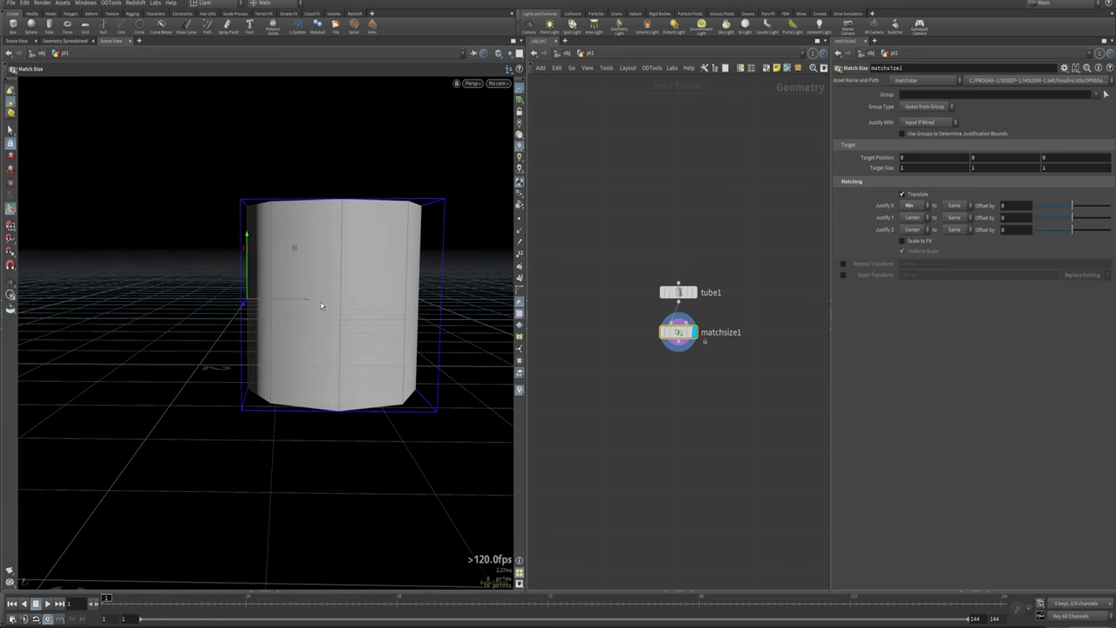
Set the Match Size node's Justify Y to Min so the tube rests on the ground plane.
left_click_drag(254, 297, 231, 303, "alt")
left_click(911, 217)
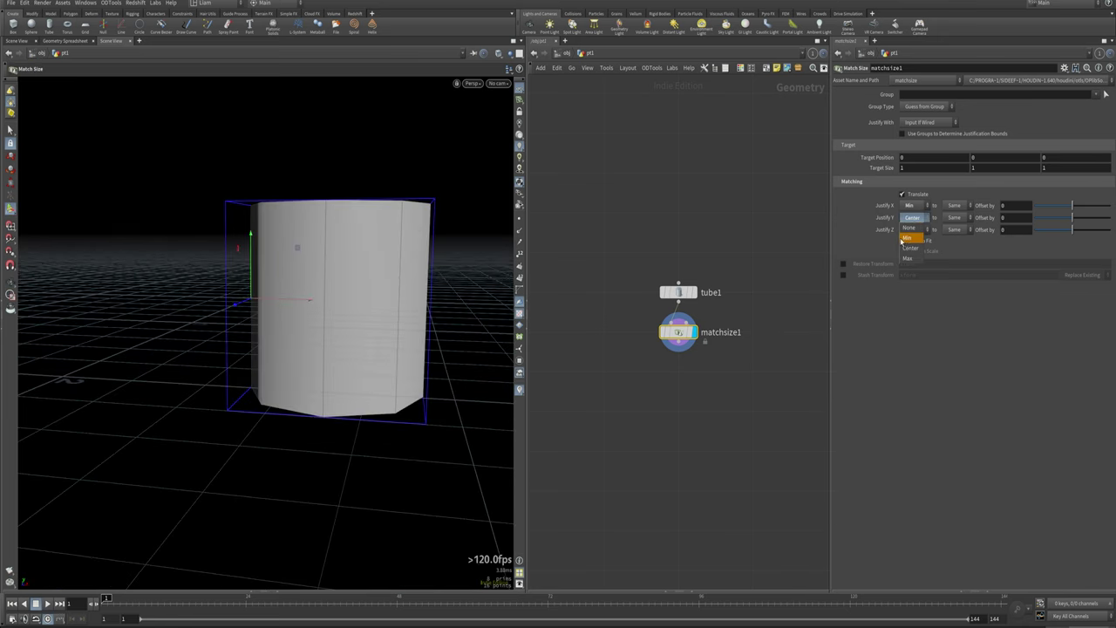
left_click(911, 235)
left_click_drag(311, 270, 194, 244, "alt")
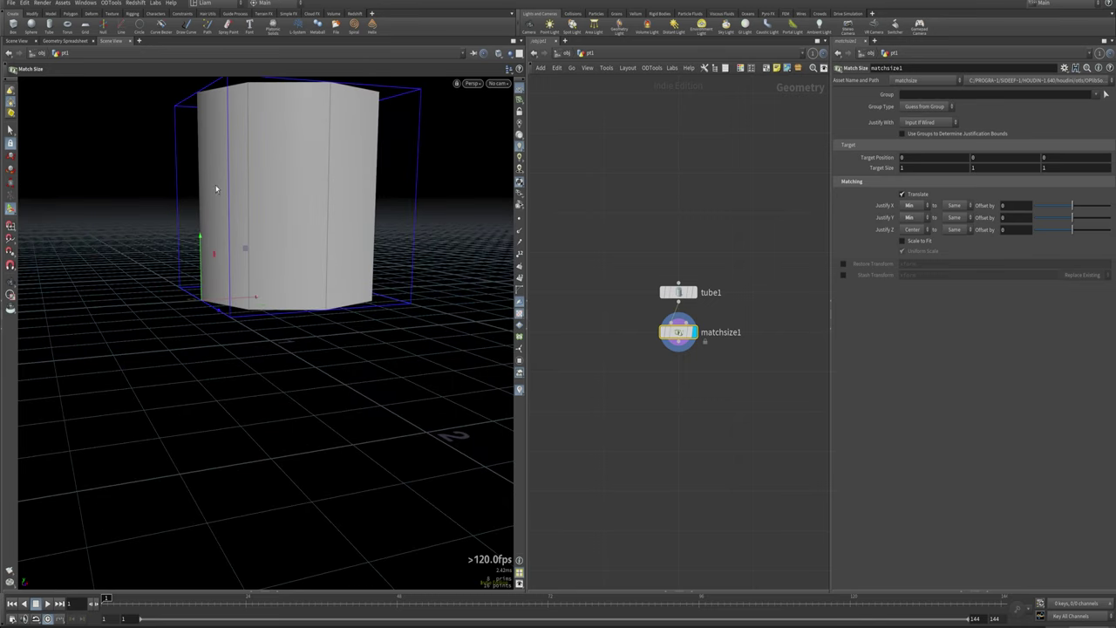
left_click_drag(229, 304, 304, 250, "alt")
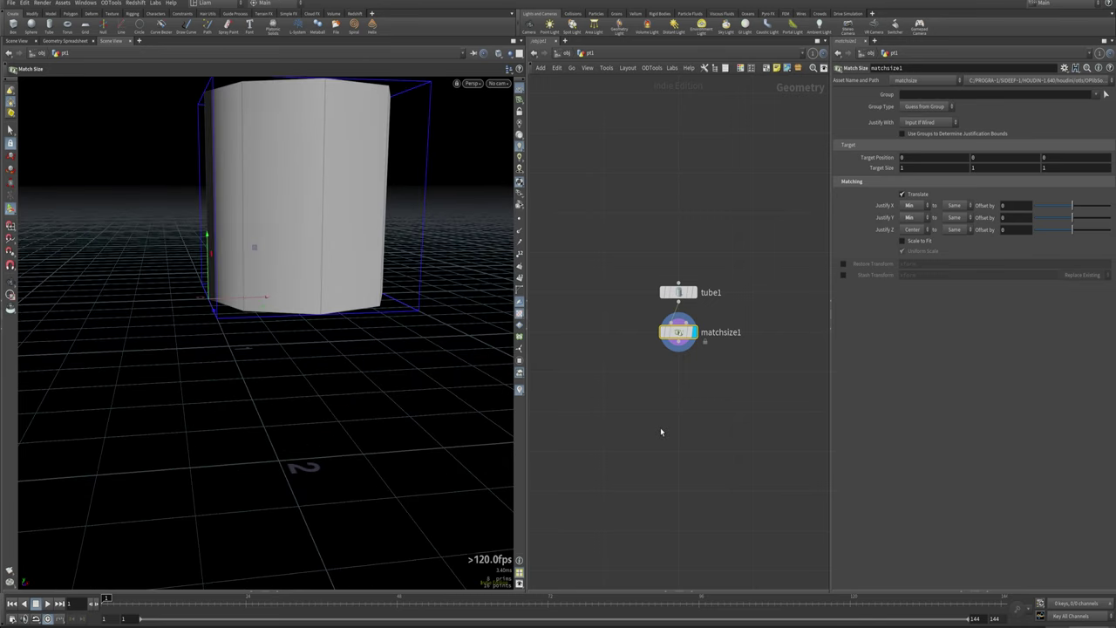
Try rotating the tube freehand about its bottom edge with a Transform node wired below matchsize1, and delete that node.
key("Tab")
type("trans")
key("Return")
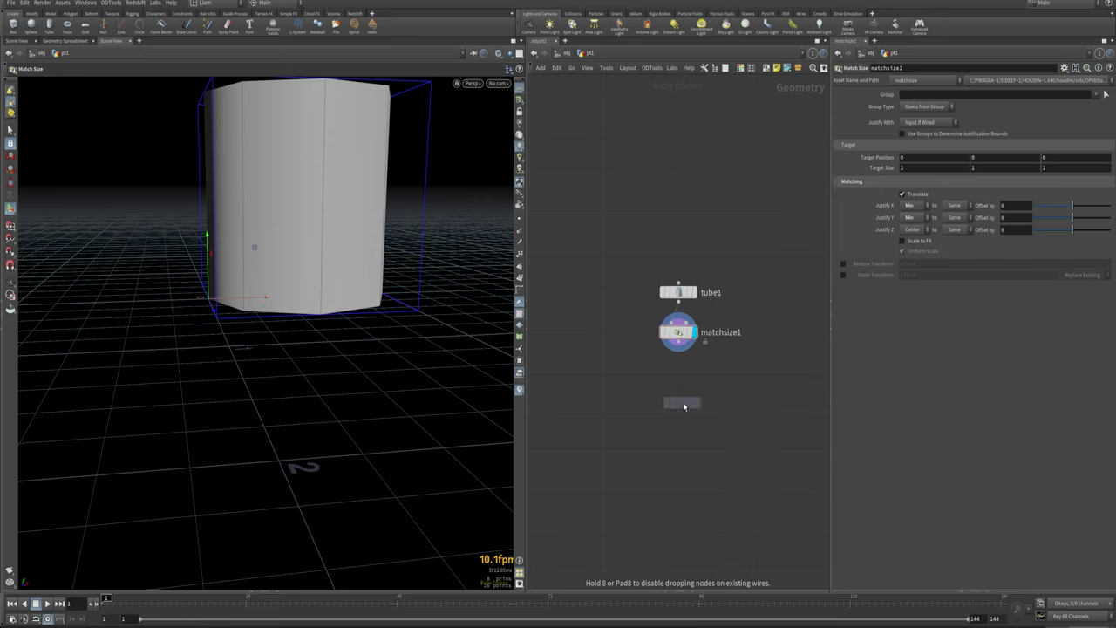
left_click(683, 404)
left_click_drag(679, 341, 682, 392)
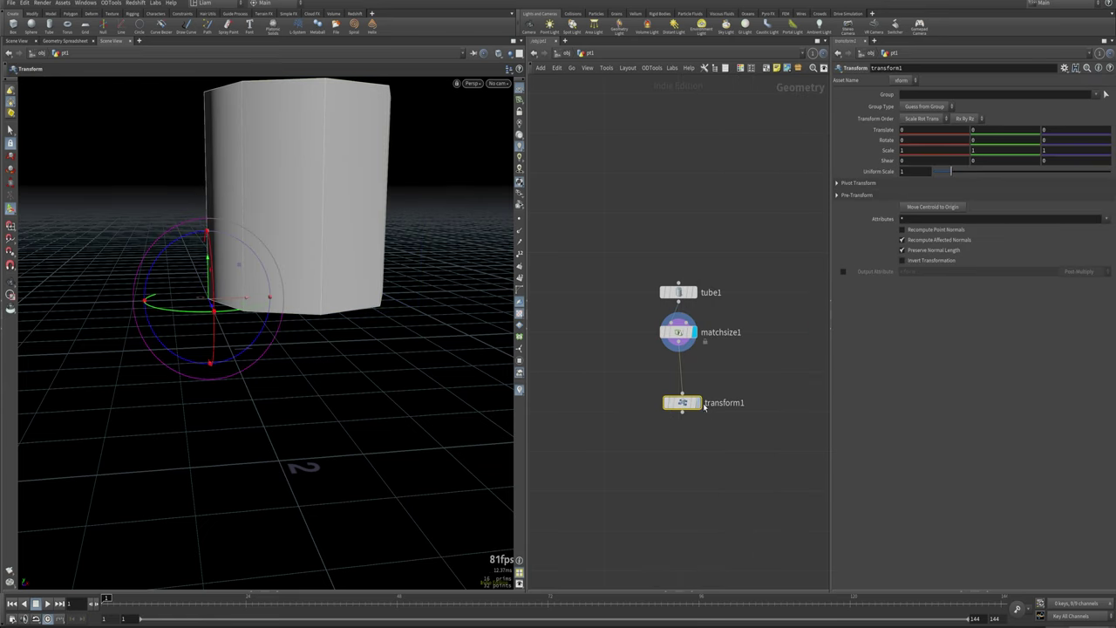
left_click(698, 402)
left_click_drag(174, 249, 223, 277)
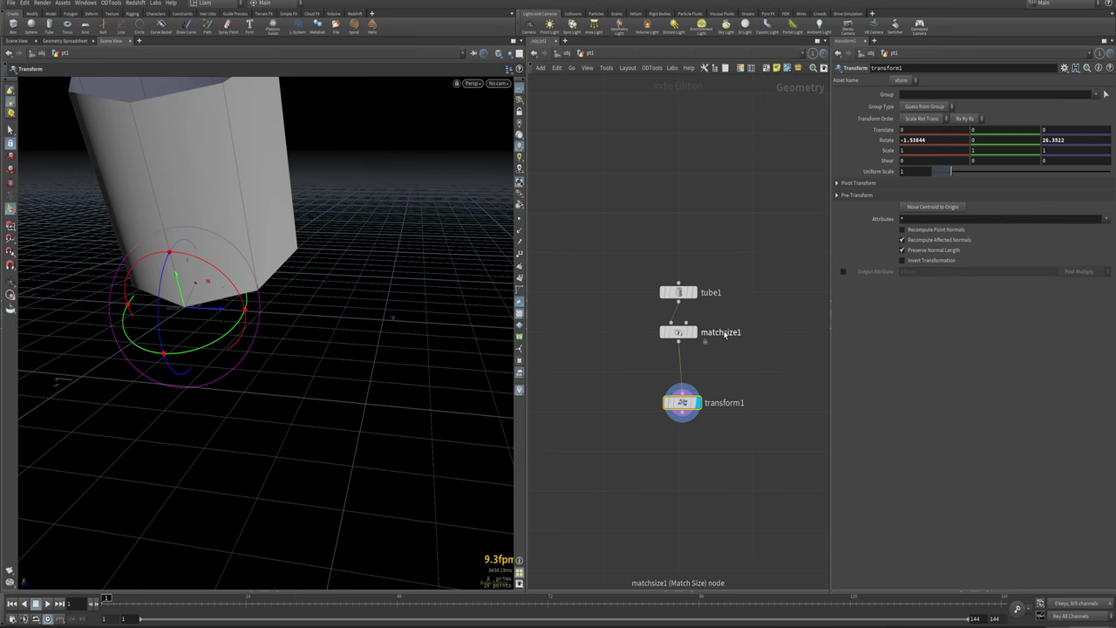
key("Delete")
Set the Match Size node's Justify X back to Center, keeping Justify Y at Min.
middle_click_drag(322, 202, 314, 329, "alt")
scroll(314, 328, "up", 2, "alt")
left_click_drag(314, 329, 269, 331, "alt")
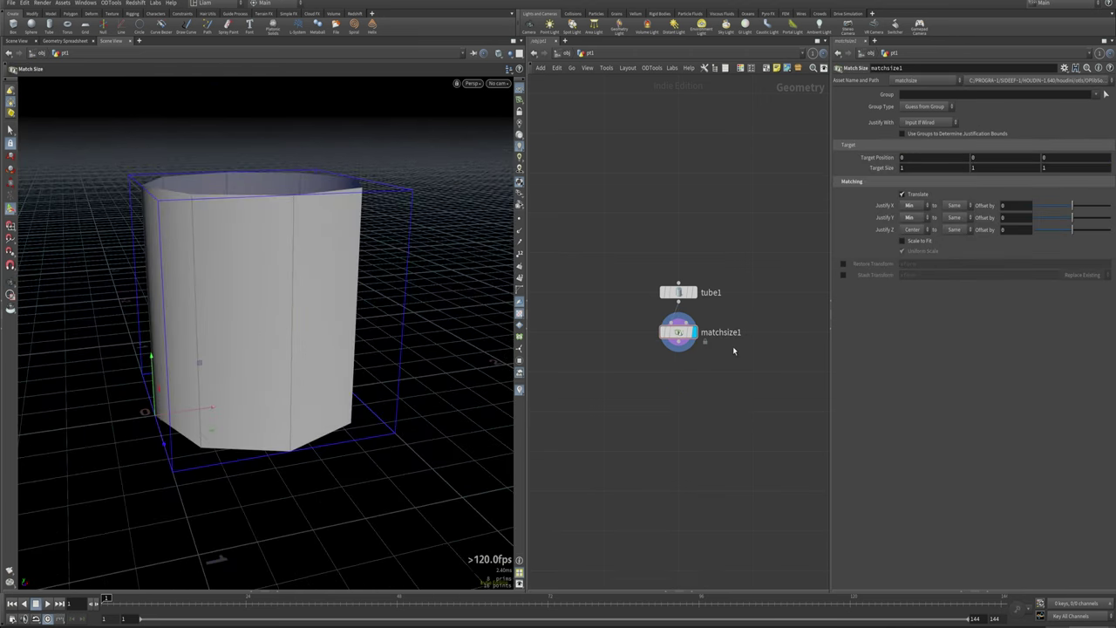
left_click_drag(744, 357, 635, 323)
left_click(911, 205)
left_click(911, 231)
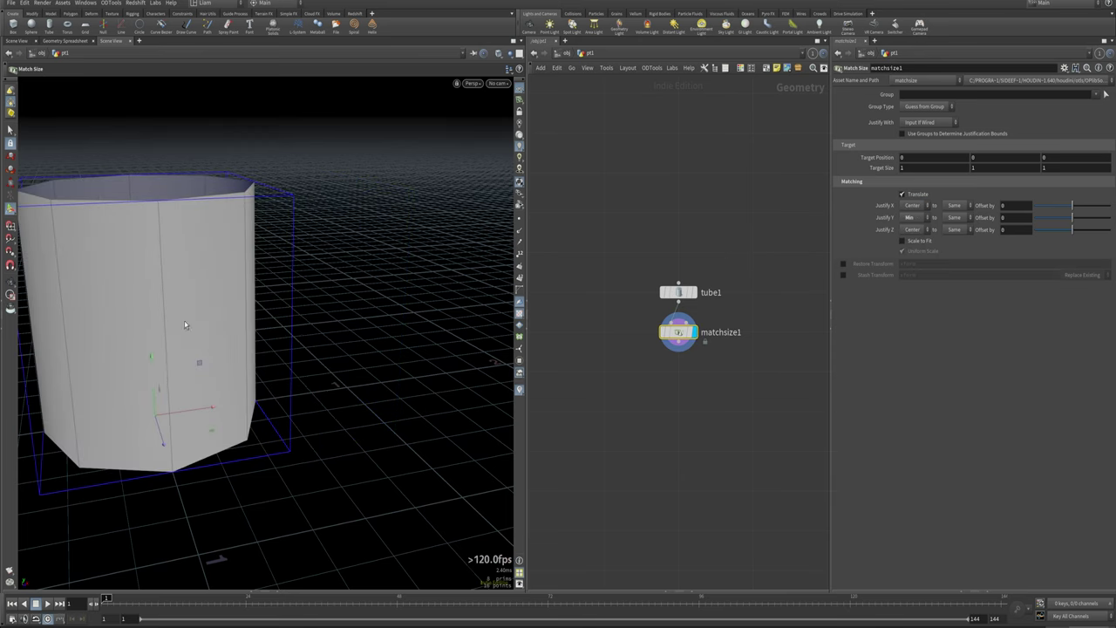
Select the tube1 node to compare the original tube's placement with the matched tube.
middle_click_drag(331, 311, 444, 289, "alt")
scroll(306, 326, "down", 3, "alt")
left_click_drag(306, 326, 418, 373, "alt")
scroll(698, 296, "down", 1)
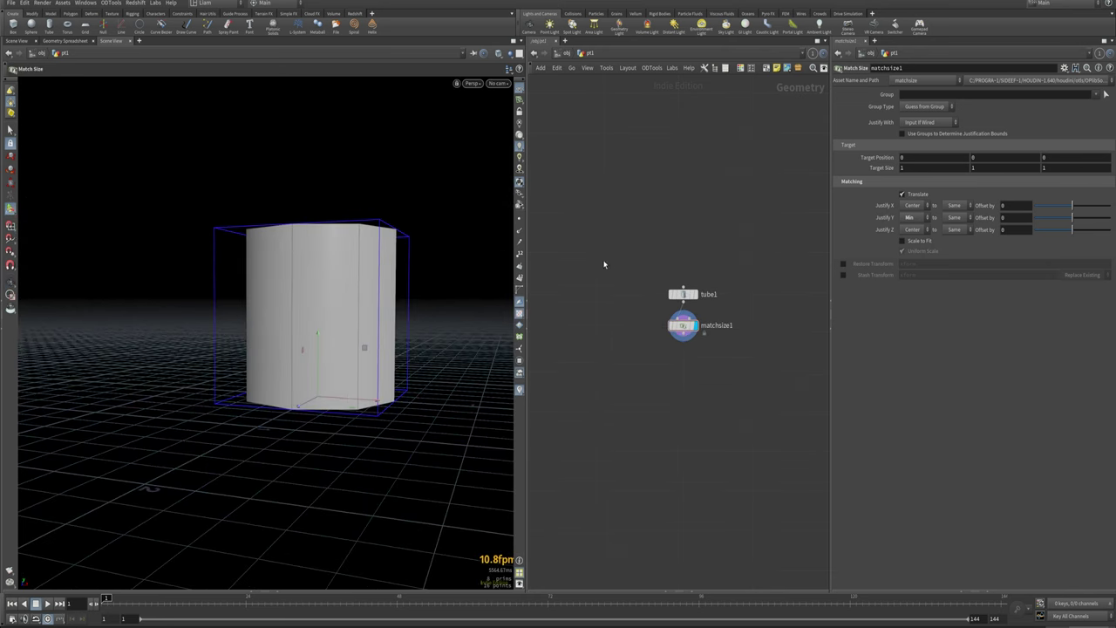
scroll(711, 306, "up", 2)
left_click(674, 290)
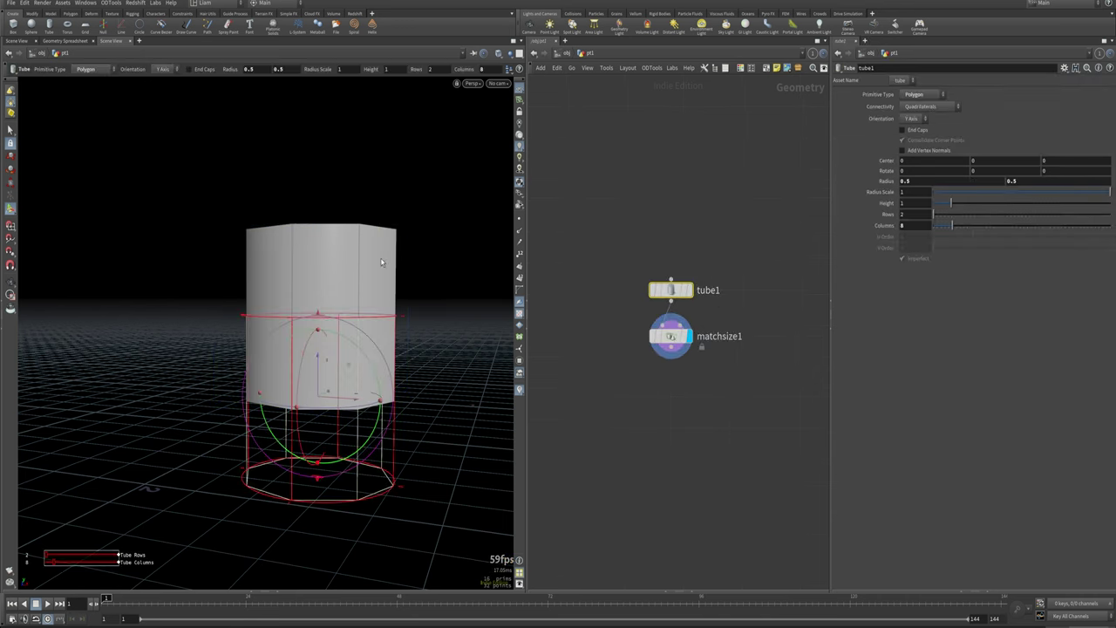
Set the tube1 node's Height to 0.125 to flatten the tube into a low ring.
middle_click_drag(329, 272, 285, 306)
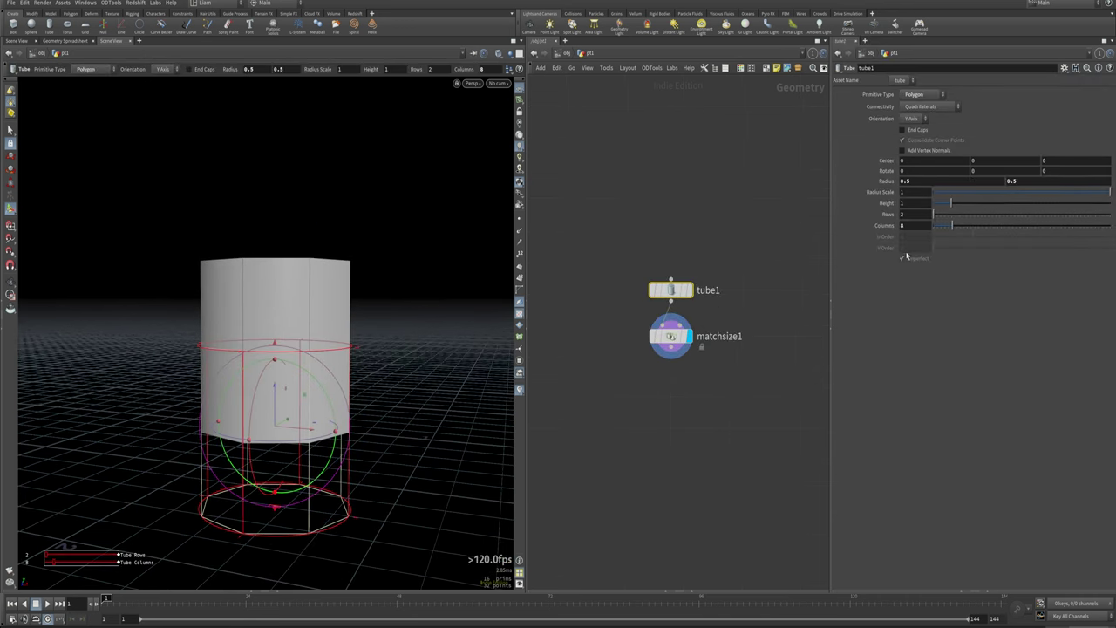
left_click_drag(957, 206, 939, 202)
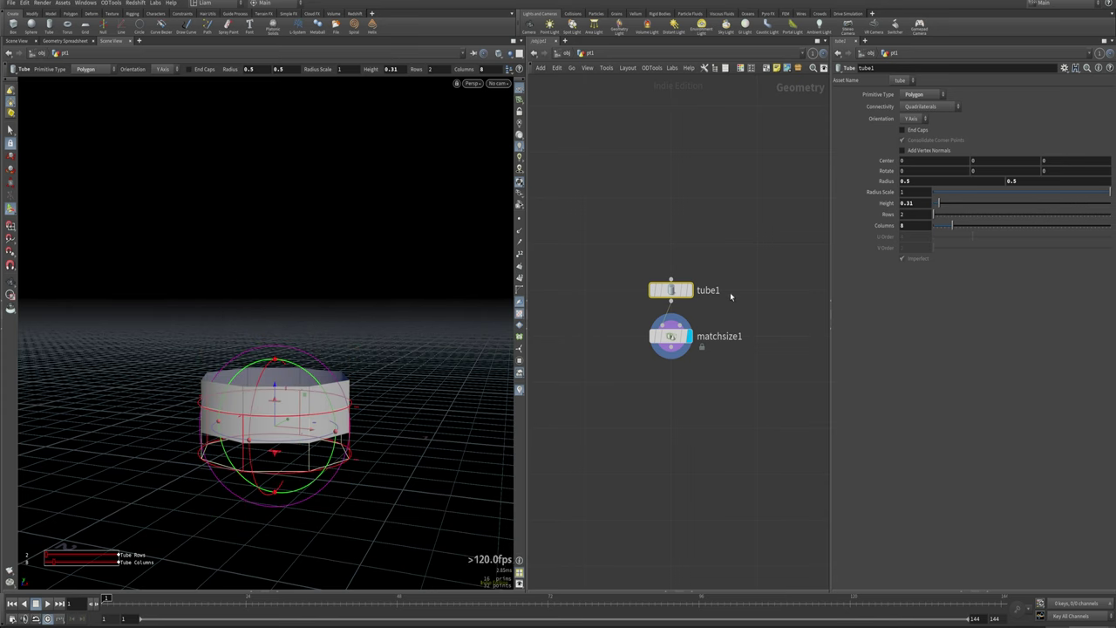
double_click(910, 203)
type("125")
key("Return")
left_click_drag(272, 359, 336, 382, "alt")
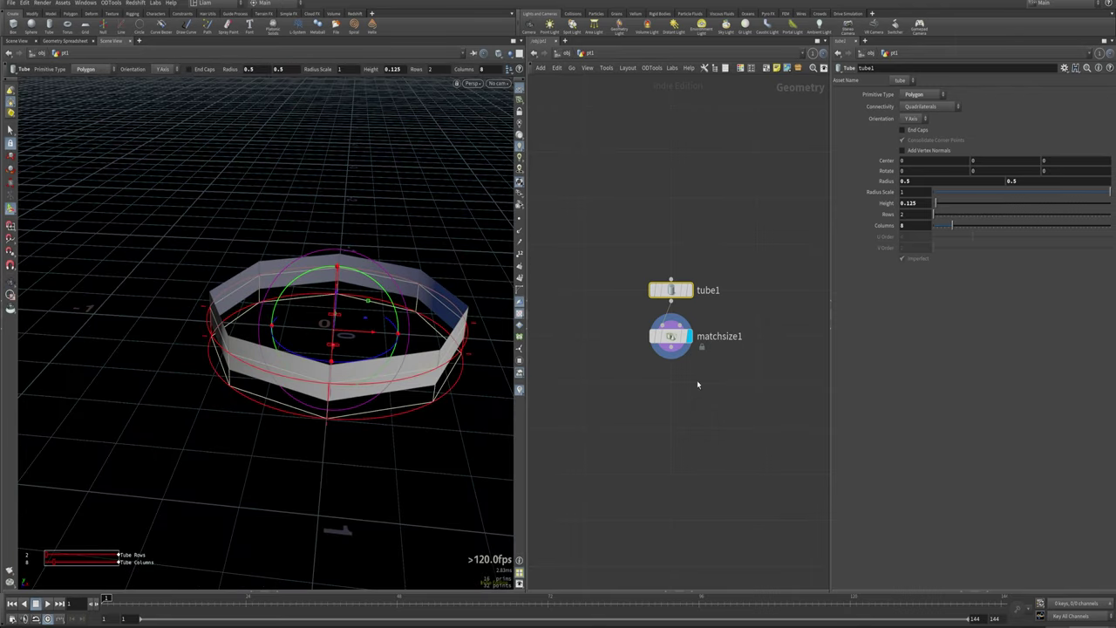
Try closing the tube with the tube1 node's End Caps, inspect the capped shape, and turn the option off again.
left_click(601, 268)
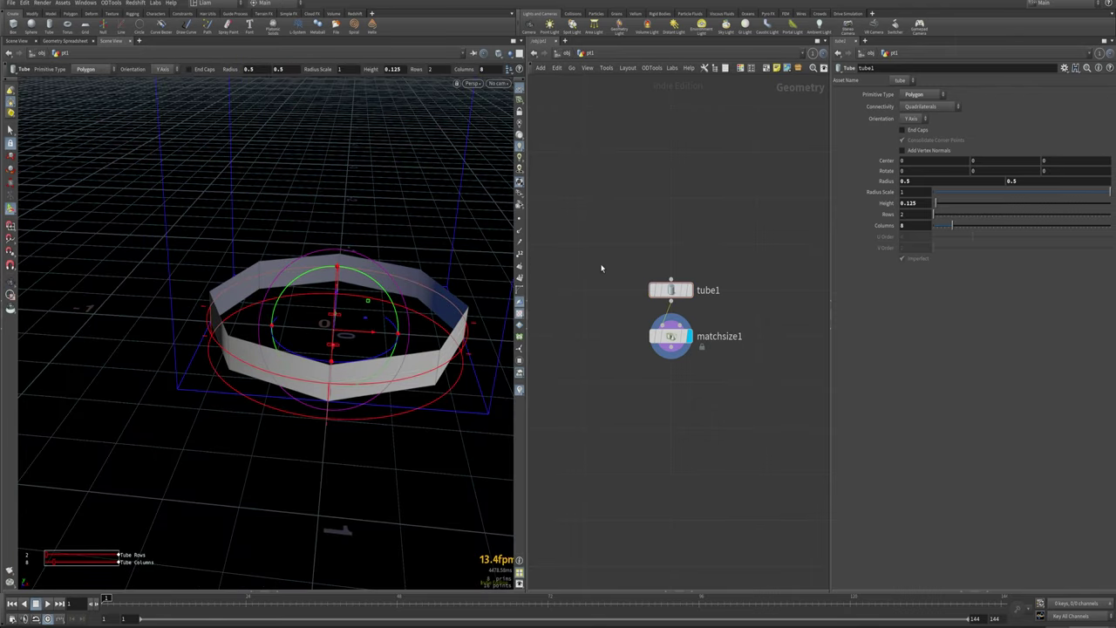
left_click_drag(729, 318, 585, 265)
left_click(922, 132)
key("Escape")
left_click_drag(172, 271, 299, 364)
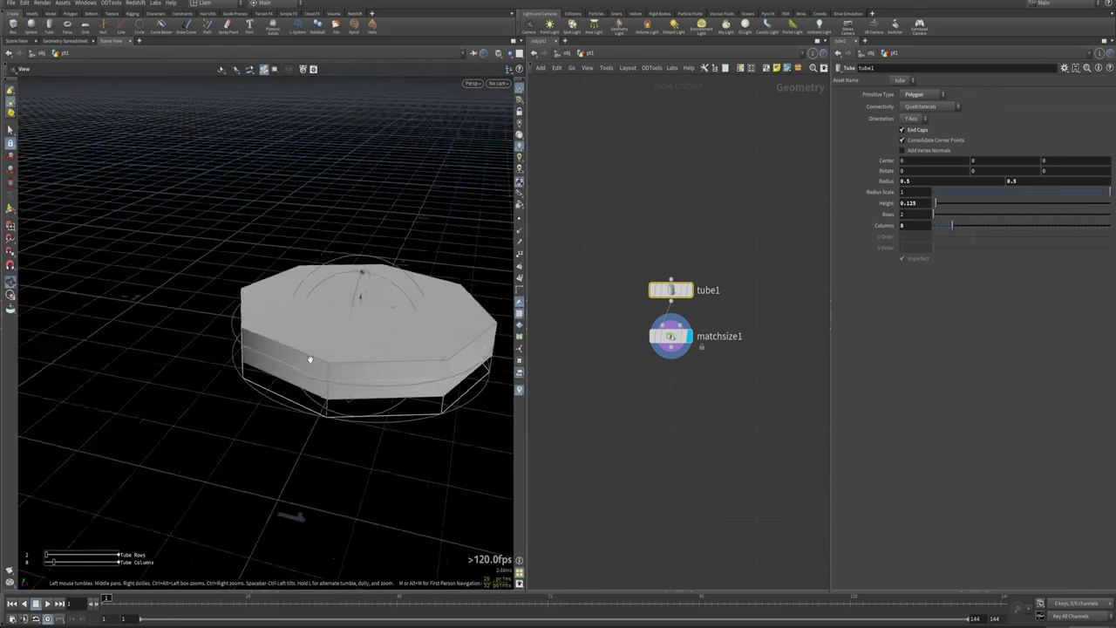
left_click_drag(363, 246, 421, 224, "alt")
middle_click_drag(363, 214, 299, 218, "alt")
left_click_drag(299, 218, 298, 324, "alt")
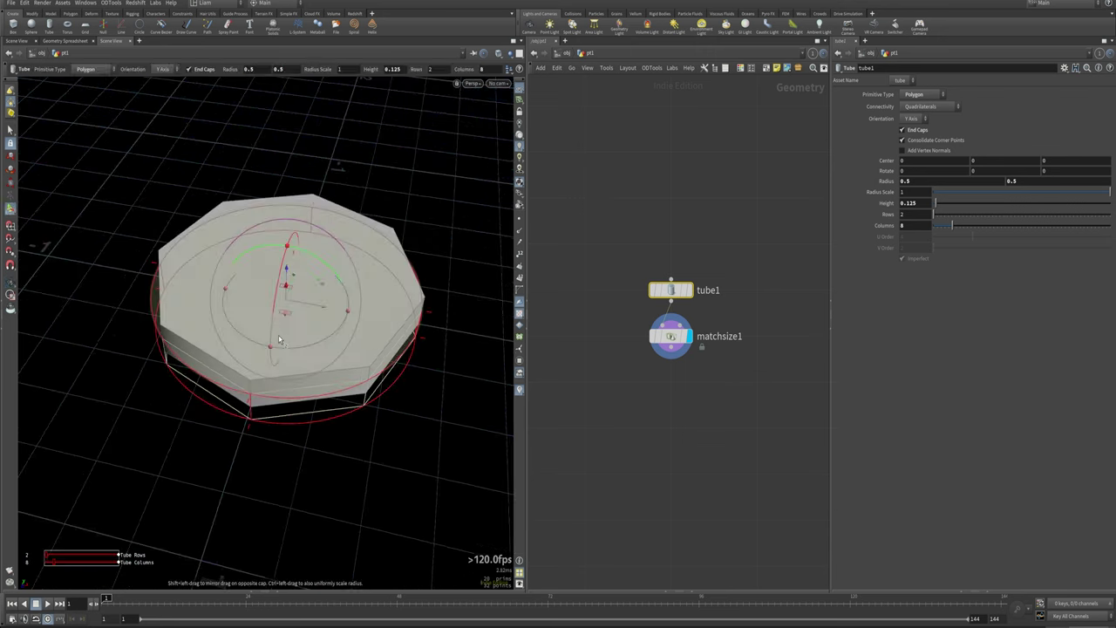
left_click(913, 130)
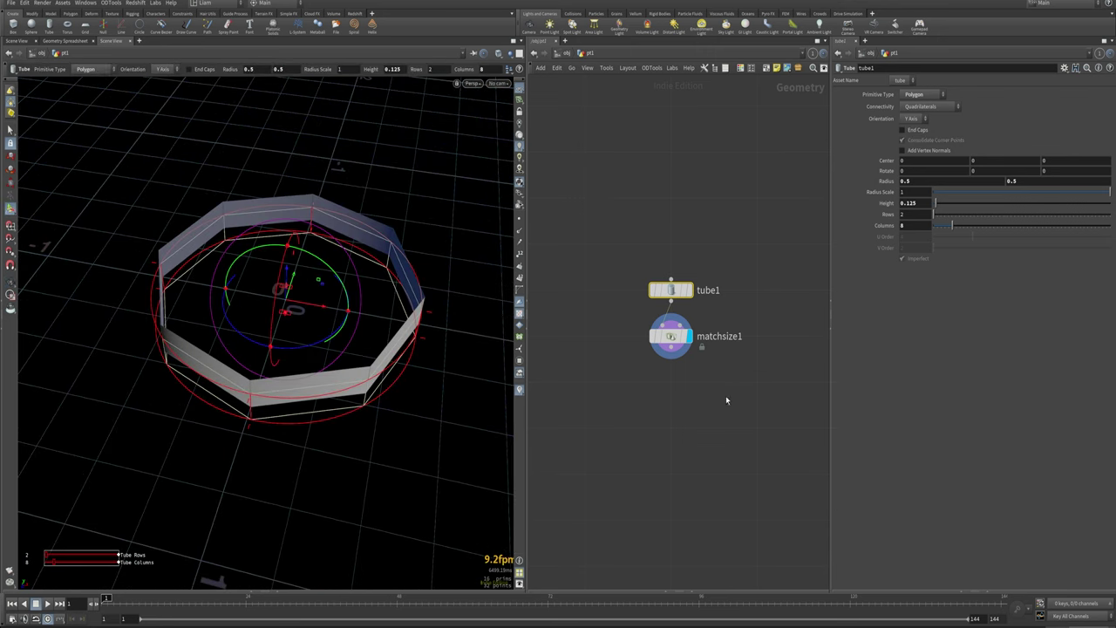
Add a PolyFill node below matchsize1, display its output, and offset the node to one side as its own branch.
key("Tab")
type("poly")
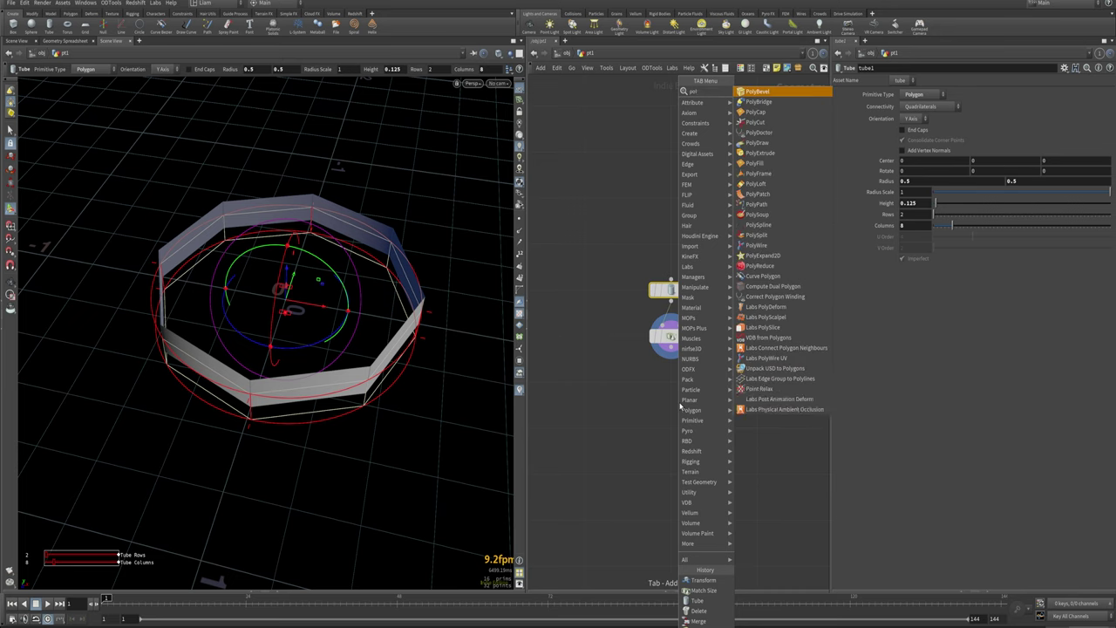
type("f")
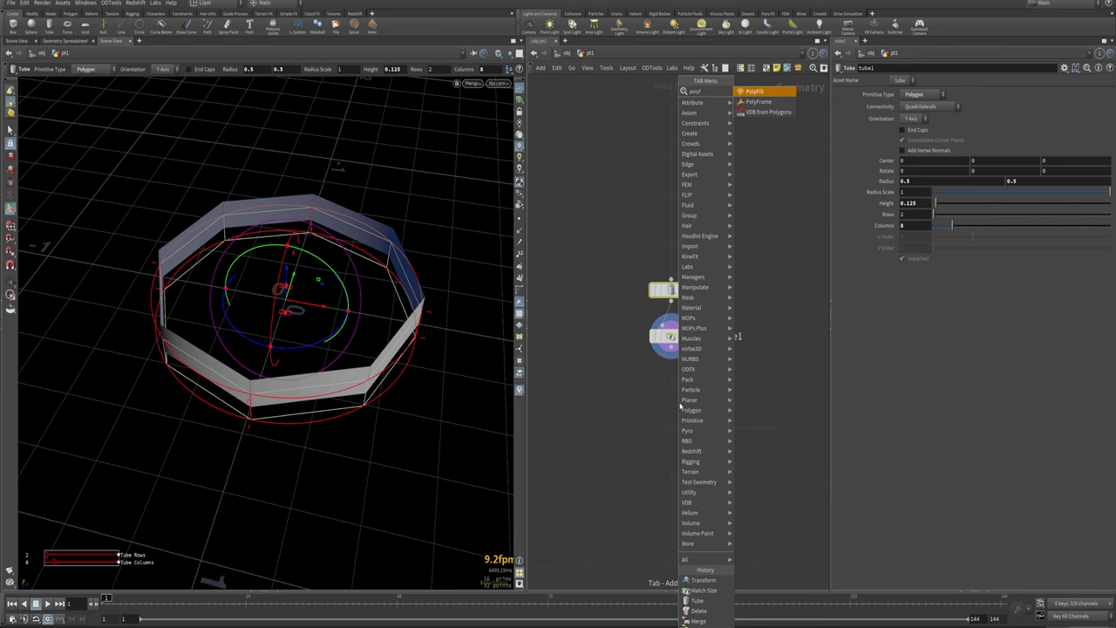
key("BackSpace")
key("BackSpace")
key("BackSpace")
key("BackSpace")
type("fi")
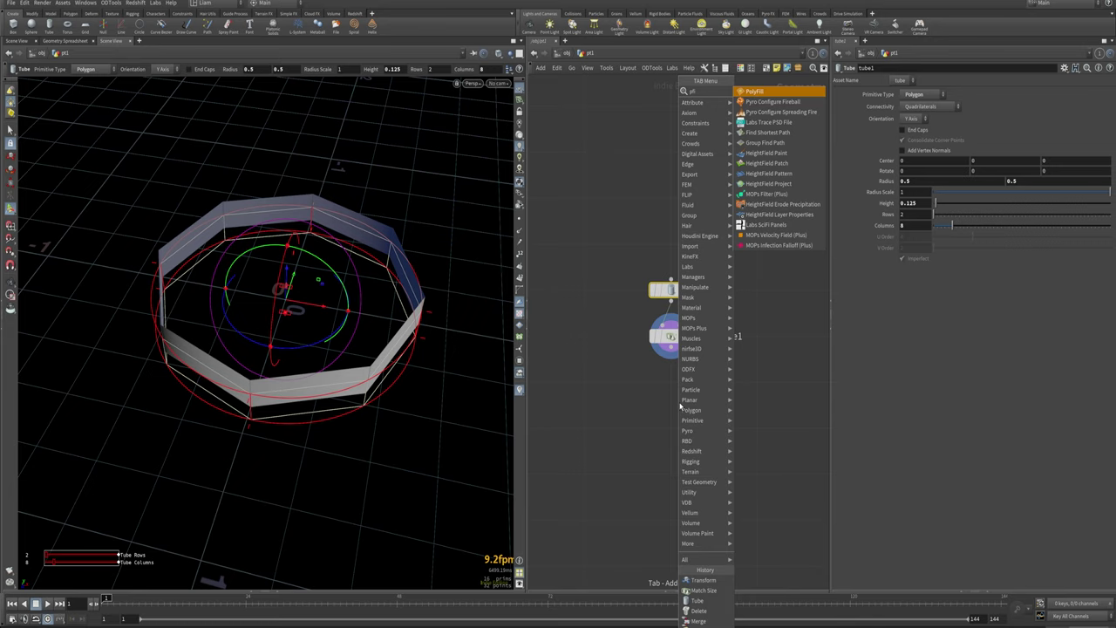
key("Return")
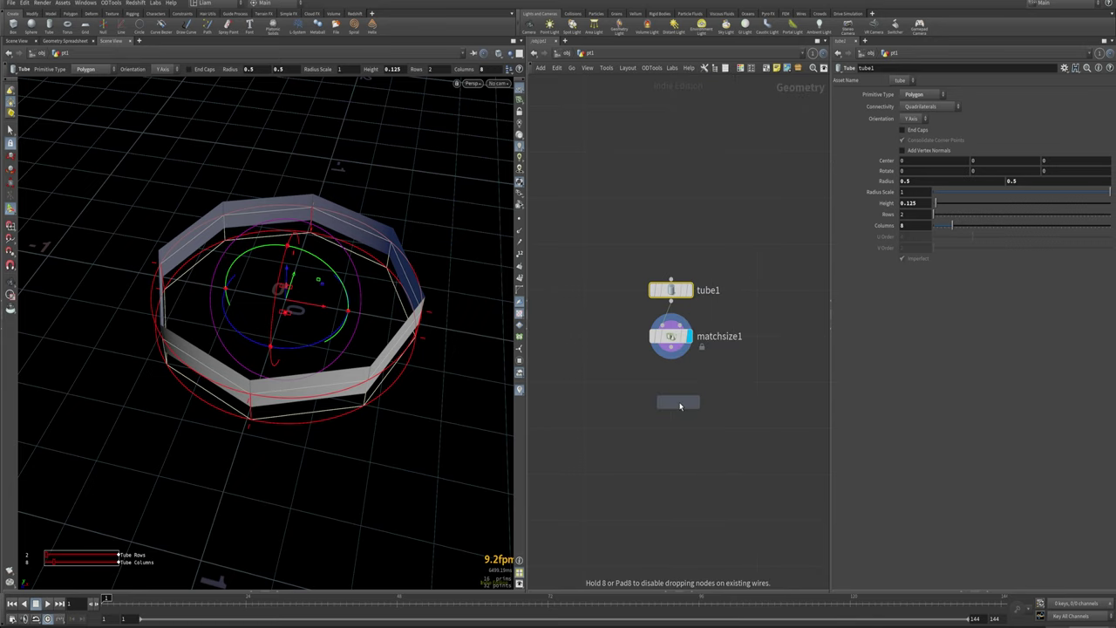
left_click(694, 398)
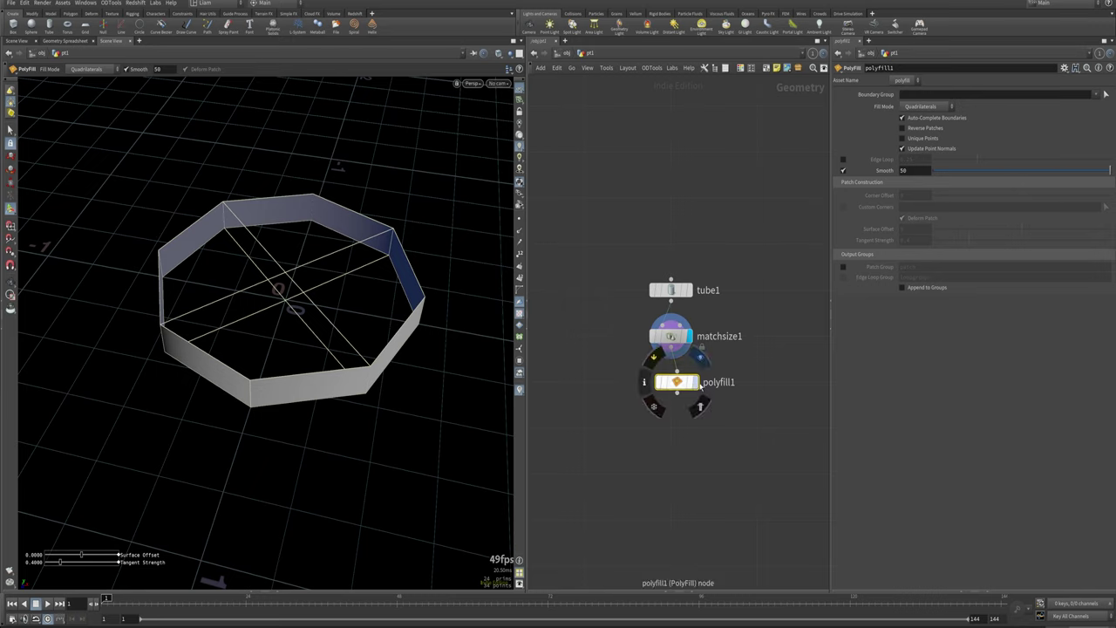
left_click(696, 384)
left_click_drag(679, 383, 743, 384)
Set the PolyFill node's Fill Mode to Quadrilateral Grid and inspect the filled cap from several angles.
left_click(921, 106)
left_click(922, 157)
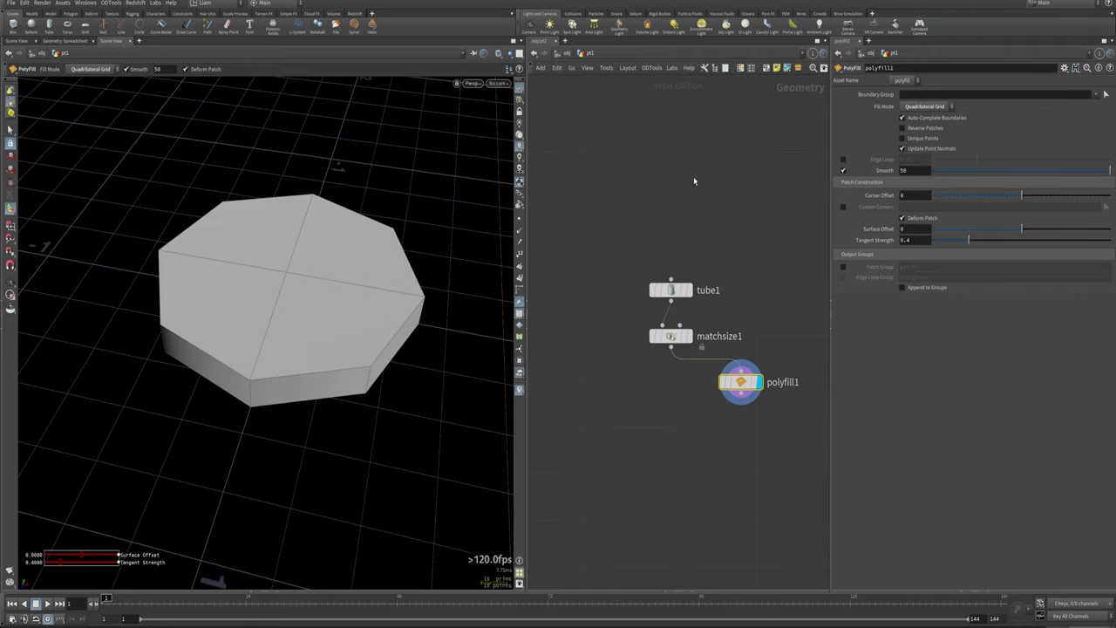
left_click_drag(248, 359, 291, 291, "alt")
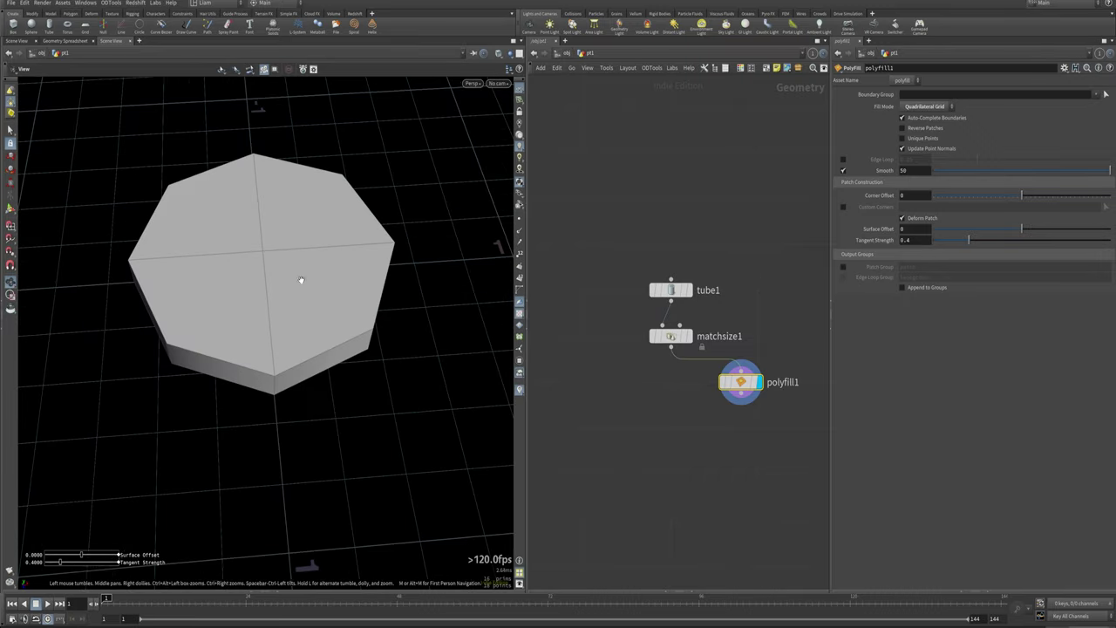
key("Return")
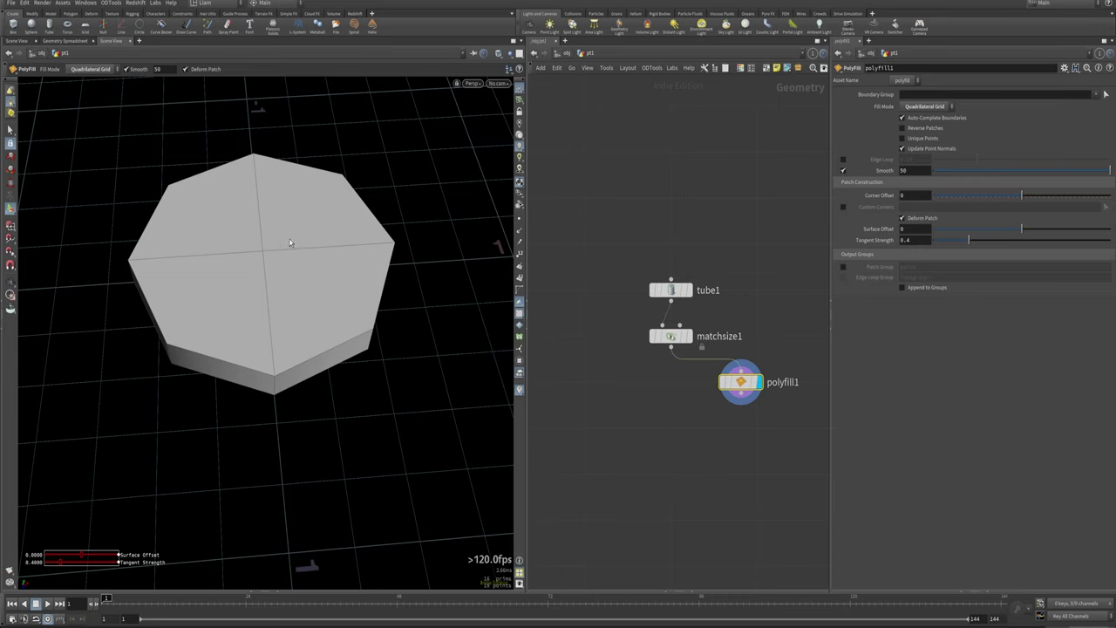
left_click_drag(305, 317, 303, 264, "alt")
mouse_move(284, 308)
left_mouse_down("alt")
mouse_move(303, 285)
mouse_move(270, 302)
mouse_move(289, 304)
left_mouse_up("alt")
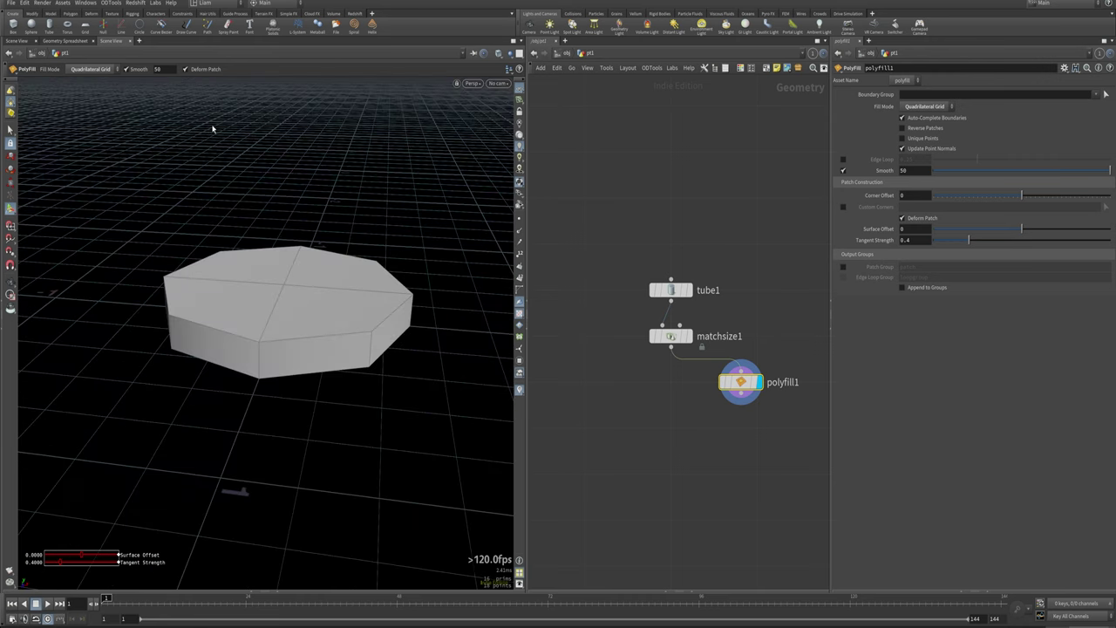
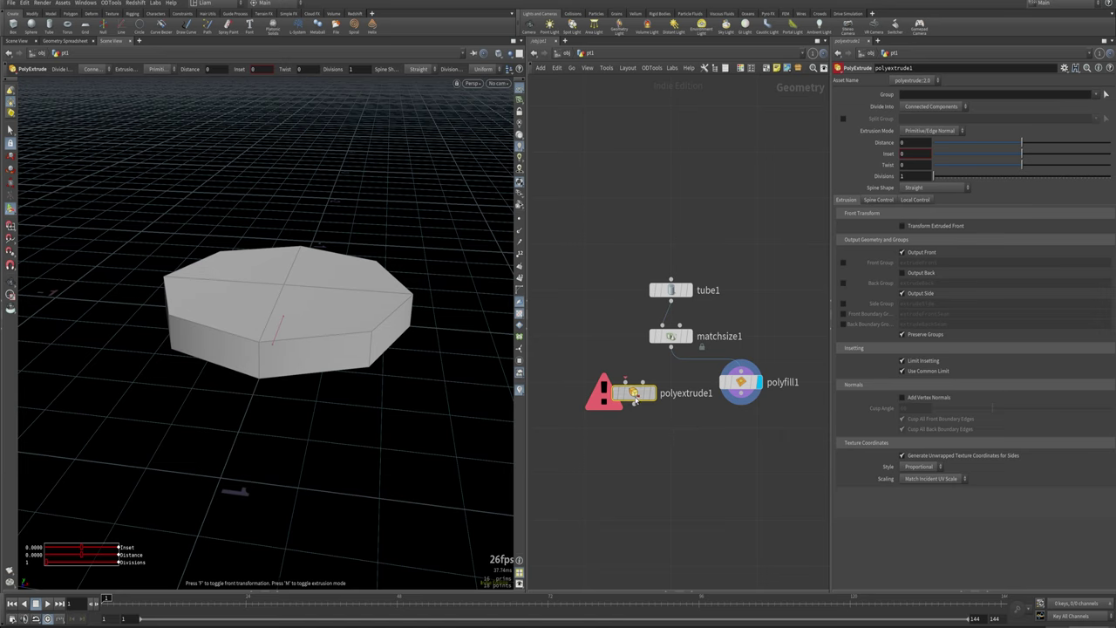
Wire the polyextrude1 node to matchsize1 as a second branch and display its output.
left_click_drag(670, 347, 580, 369)
left_click(602, 382)
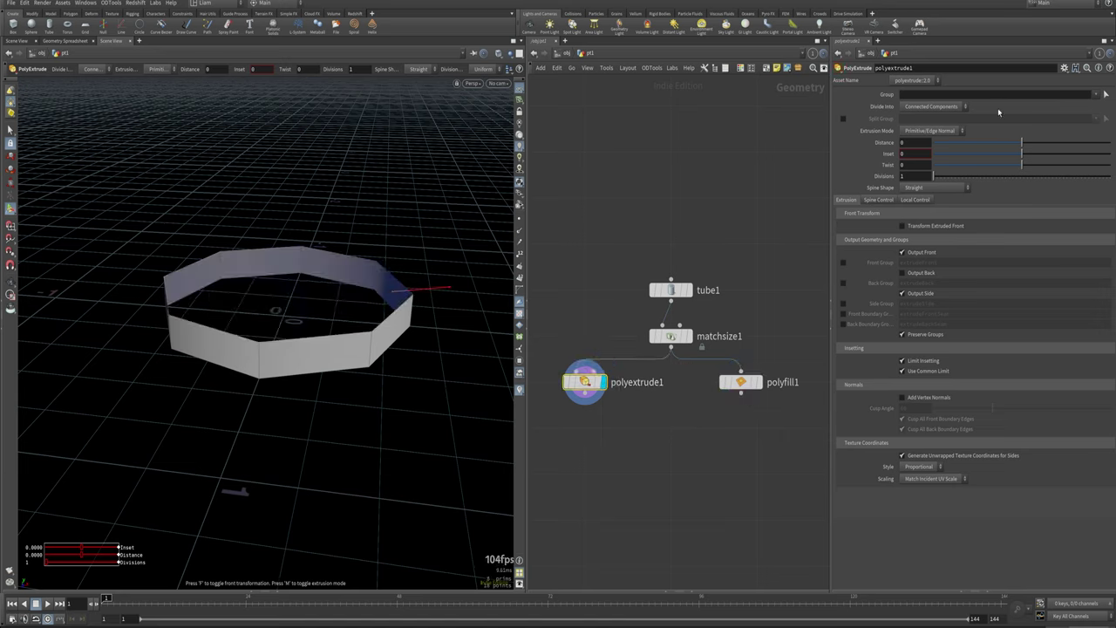
Set the PolyExtrude node's Distance to 0.05 and enable Output Back to give the ring solid walls.
left_click(1029, 143)
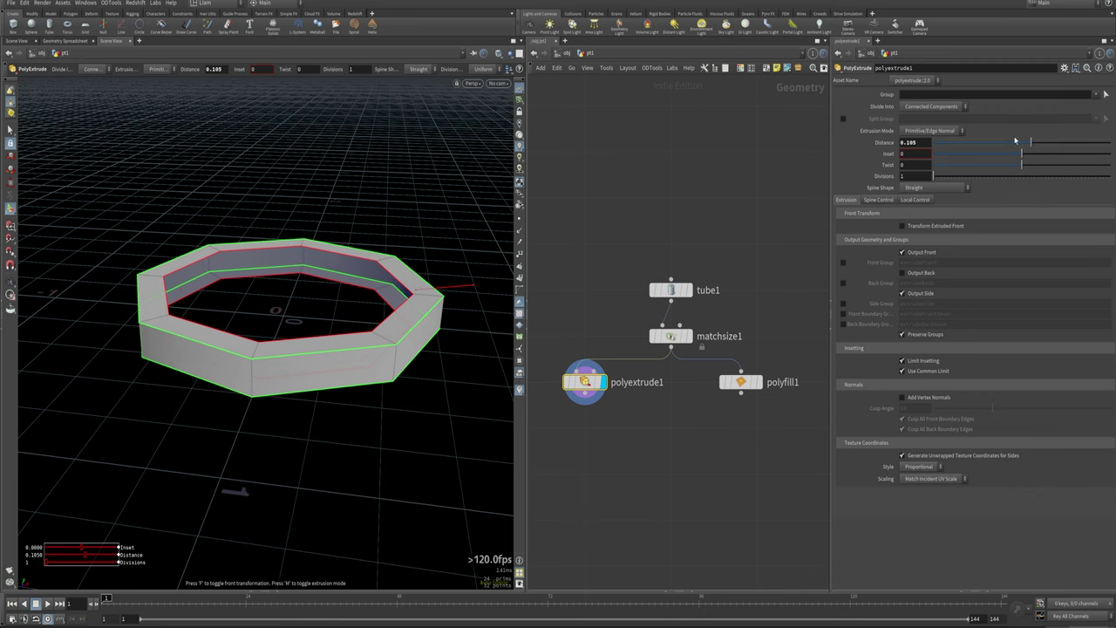
double_click(919, 142)
type("05")
key("Return")
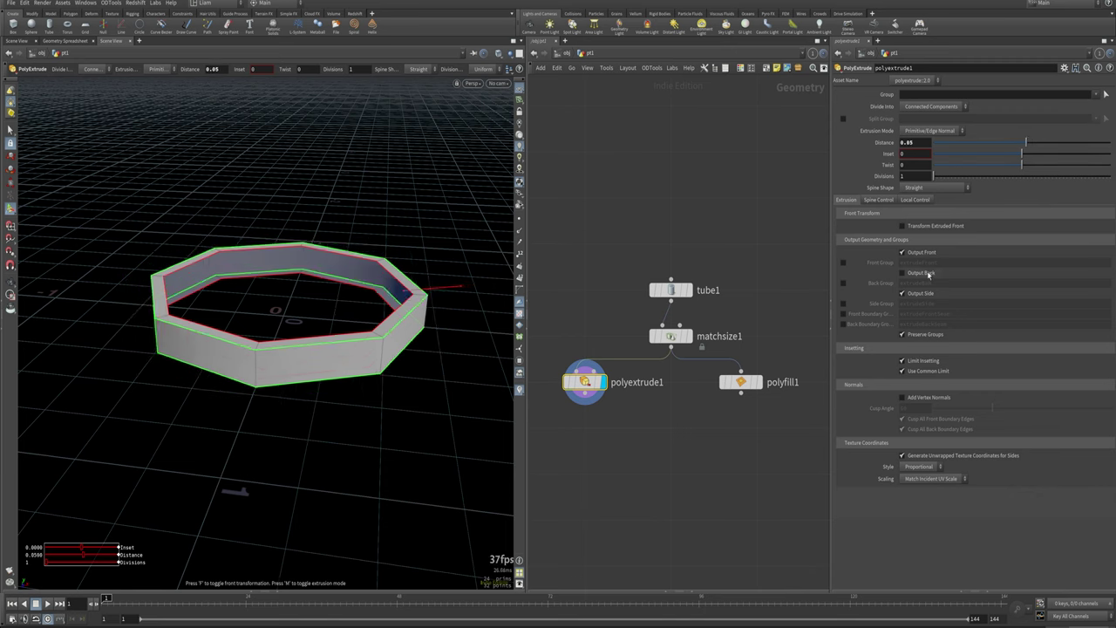
left_click(922, 275)
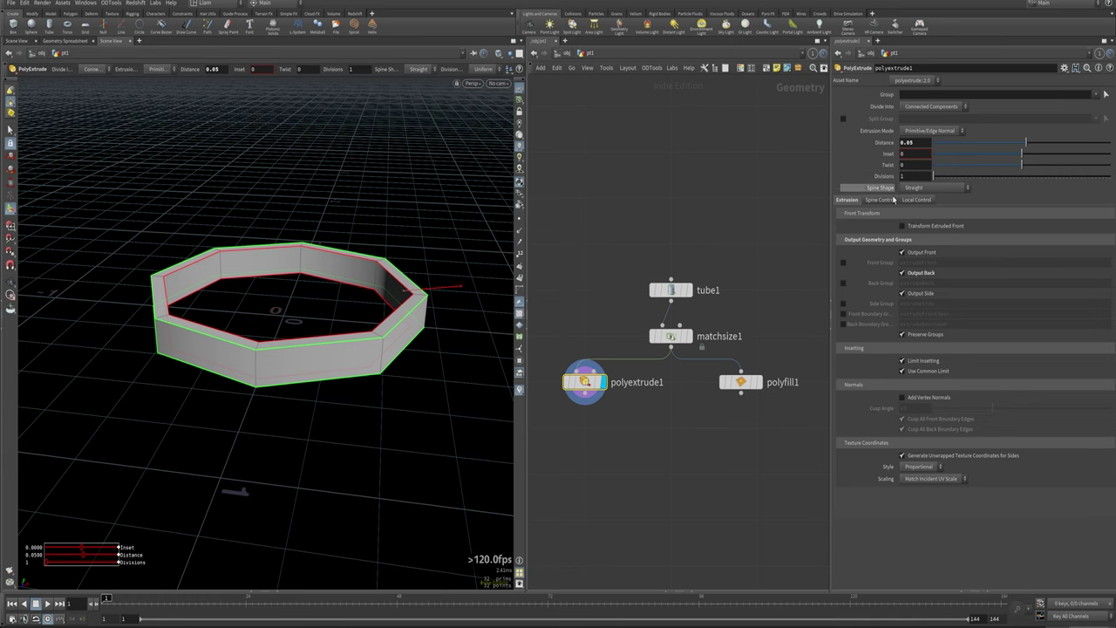
Try extruding as Individual Elements with an Inset of 0.033, and restore Connected Components with an Inset of 0.
left_click(952, 106)
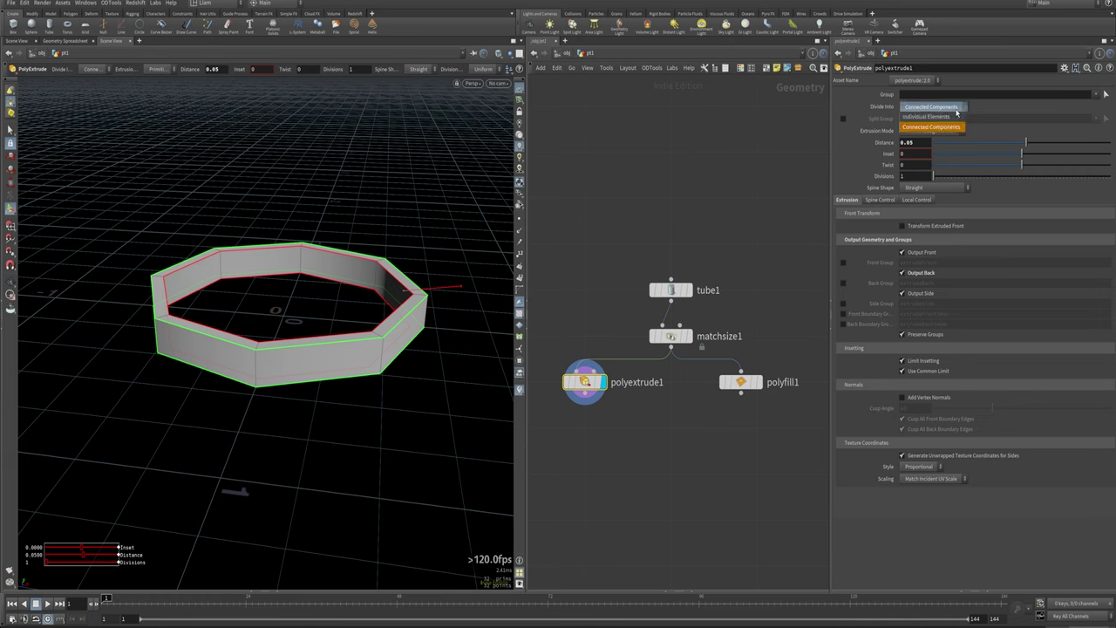
left_click(937, 118)
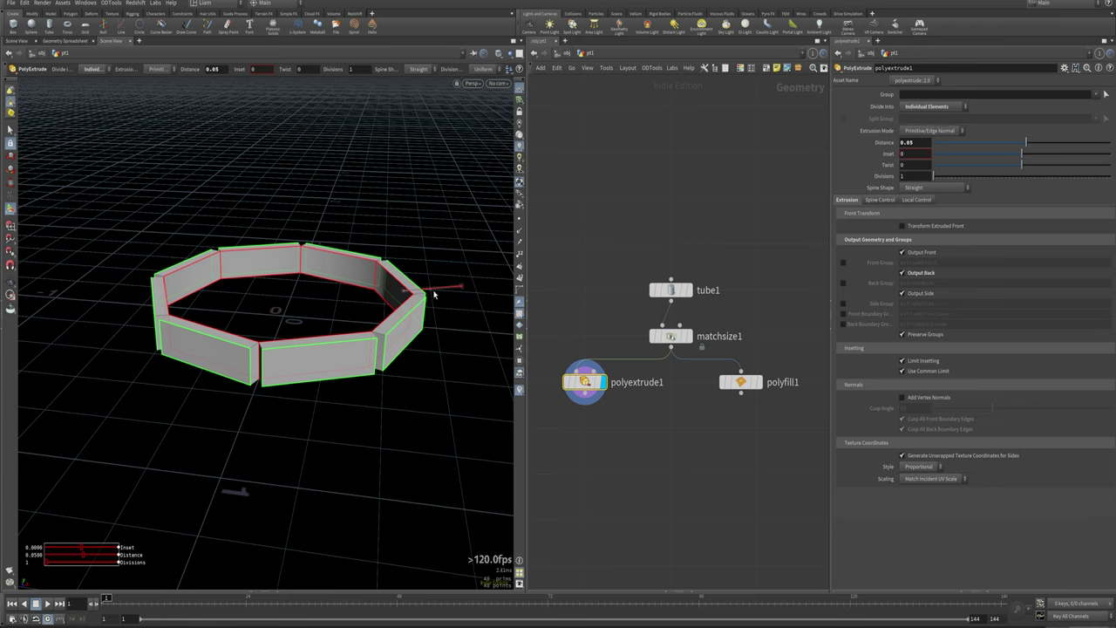
left_click(948, 106)
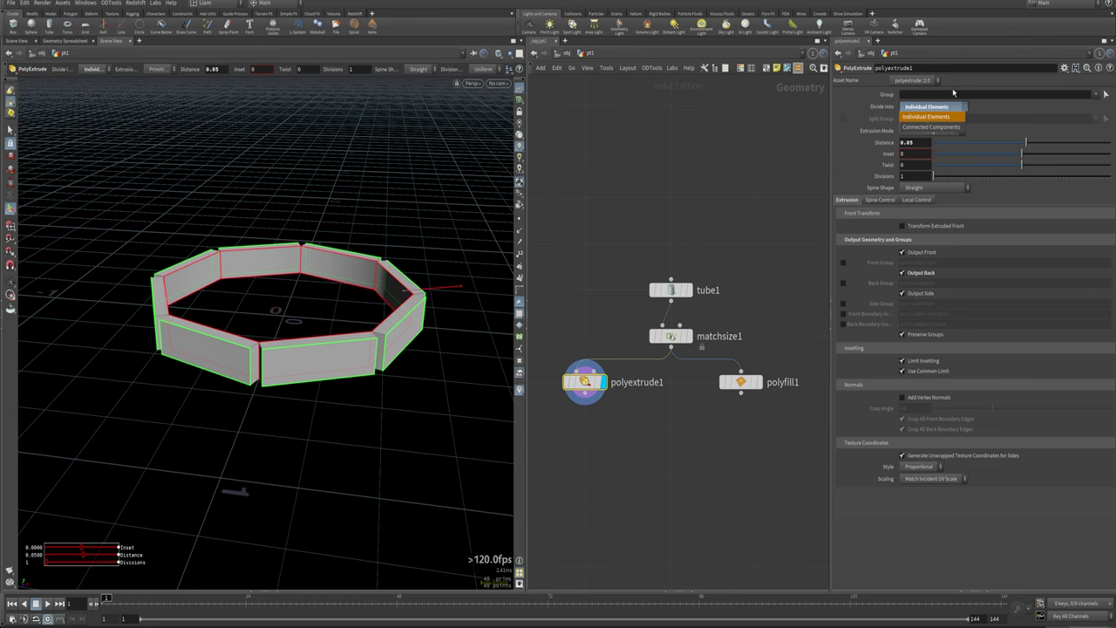
left_click(953, 91)
left_click_drag(1030, 156, 1008, 153)
left_click(950, 106)
left_click(941, 122)
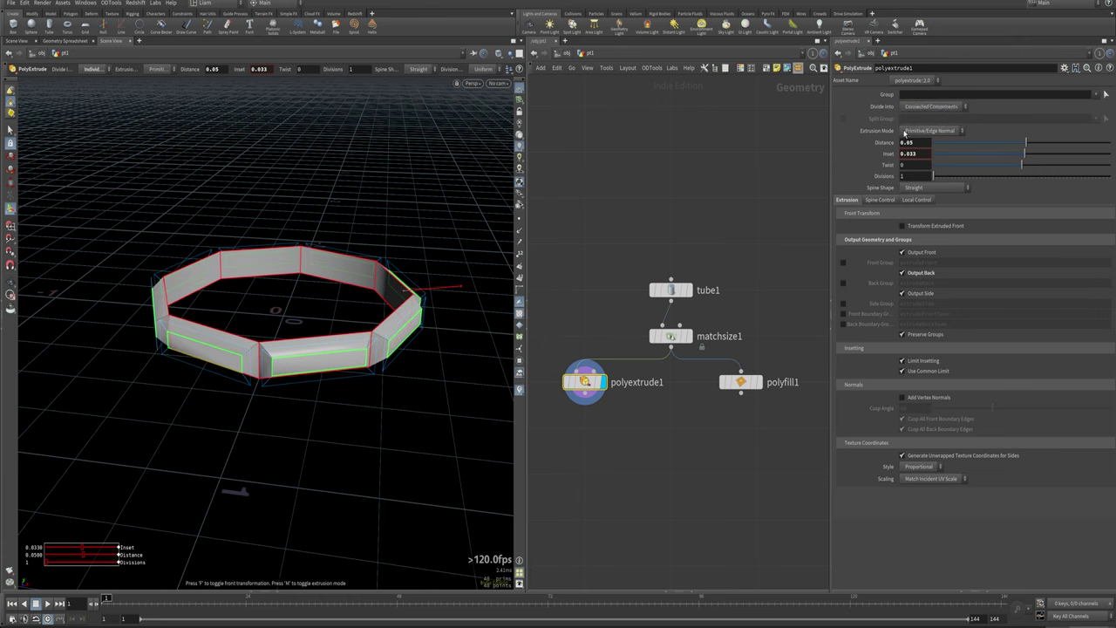
left_click_drag(920, 156, 783, 150)
type("0")
key("Return")
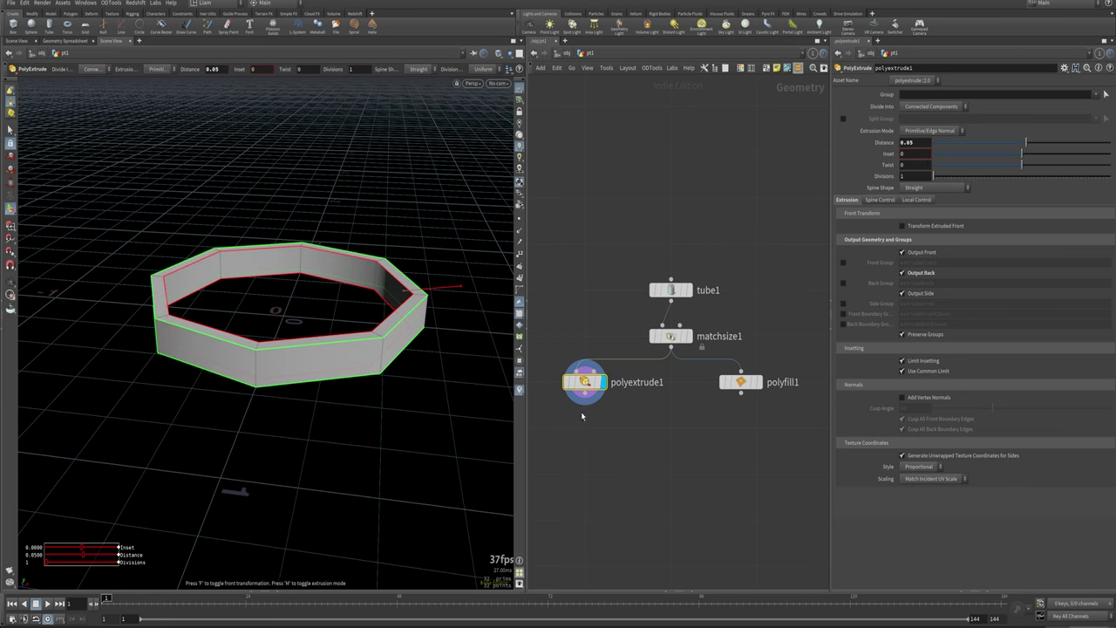
Add a PolyBevel node below polyextrude1, display it, and set its Distance to about 0.012.
left_click_drag(331, 361, 329, 364, "alt")
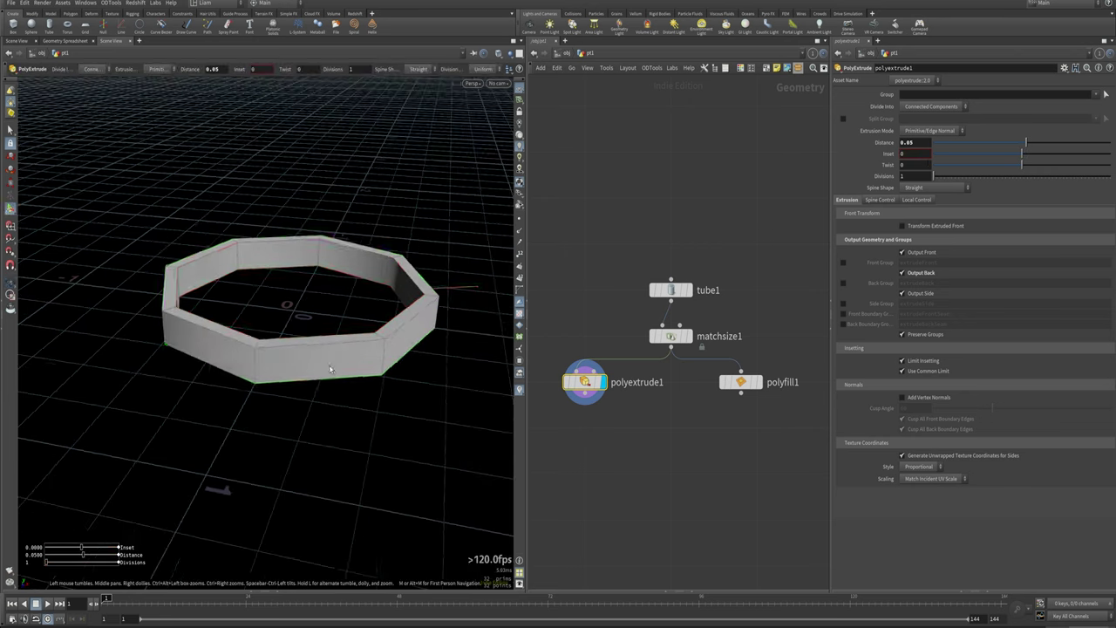
key("Tab")
mouse_move(598, 432)
type("bev")
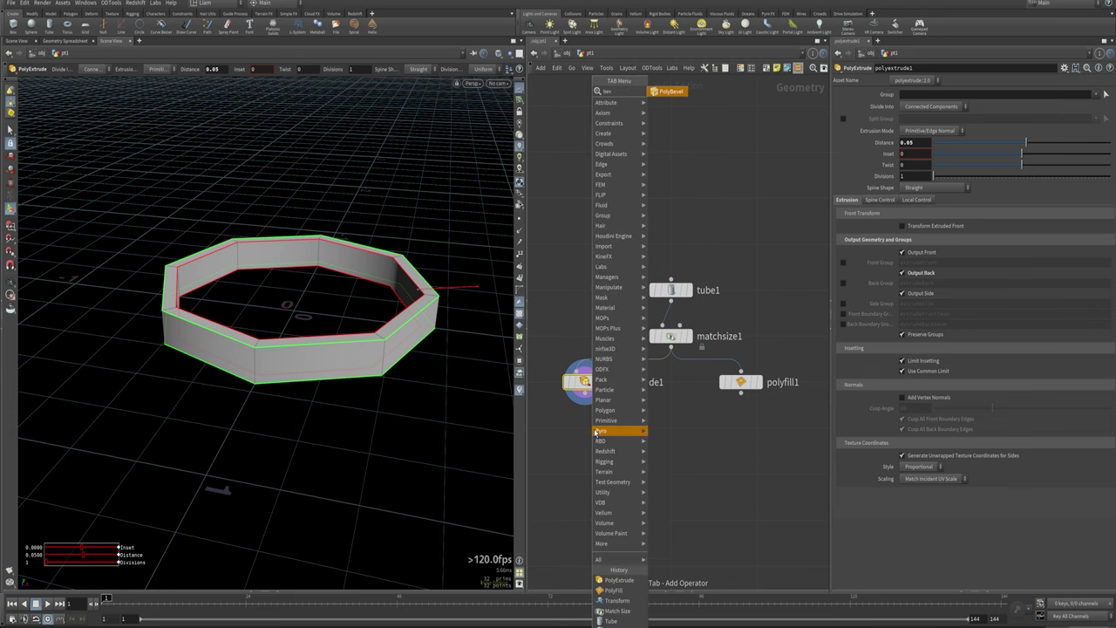
key("Return")
left_click(589, 408)
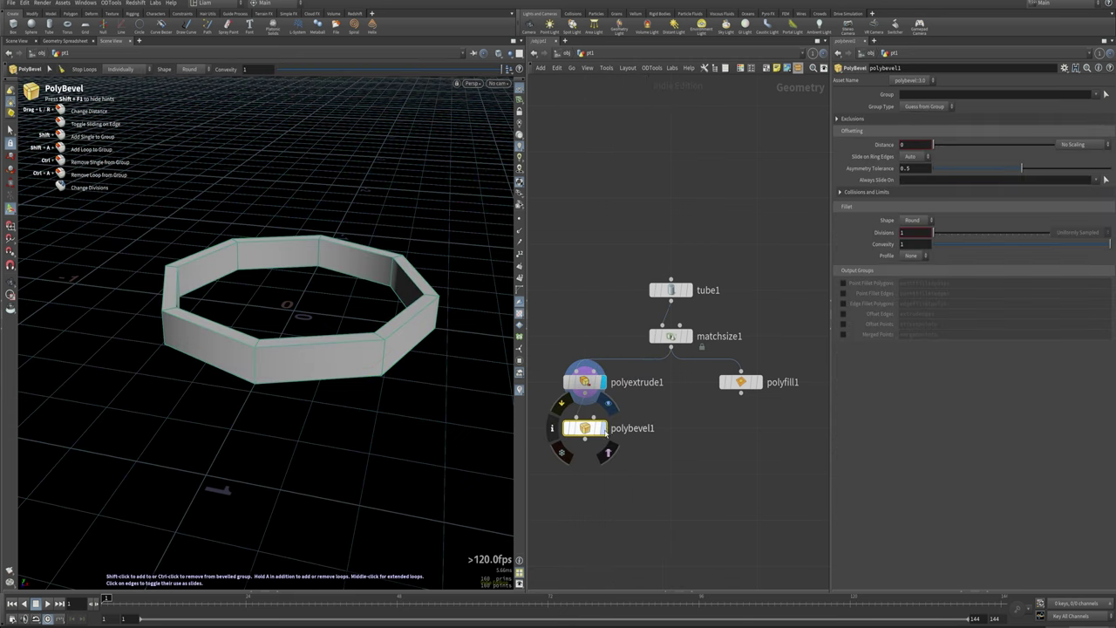
left_click_drag(944, 146, 934, 148)
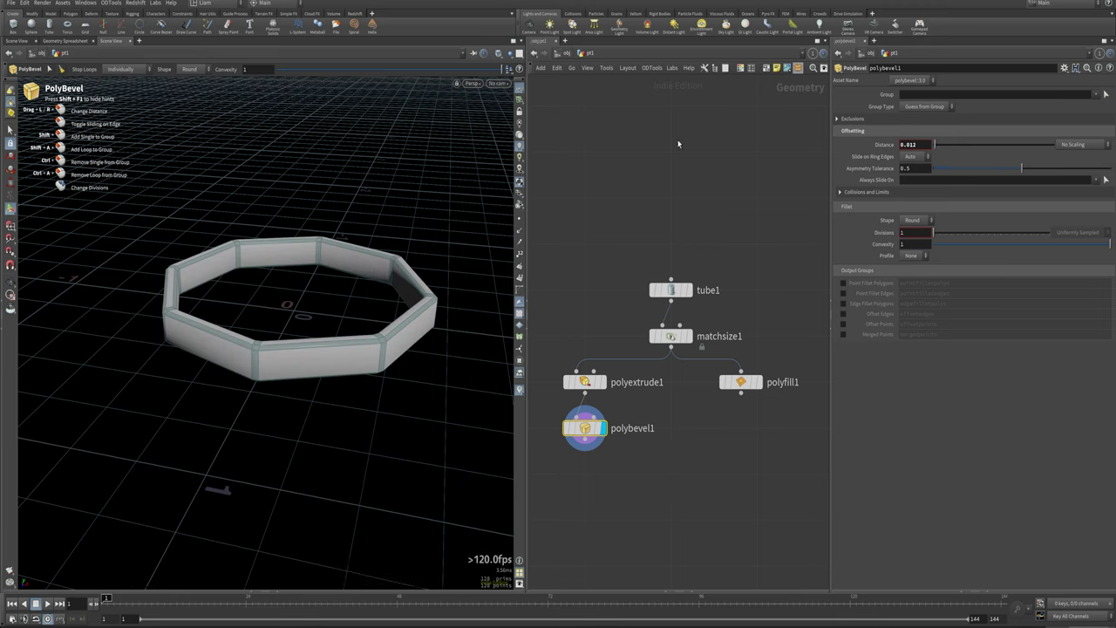
Exclude flat edges from the bevel with Ignore Flat Edges and raise the Maximum Normal Angle to about 6.8.
left_click(837, 120)
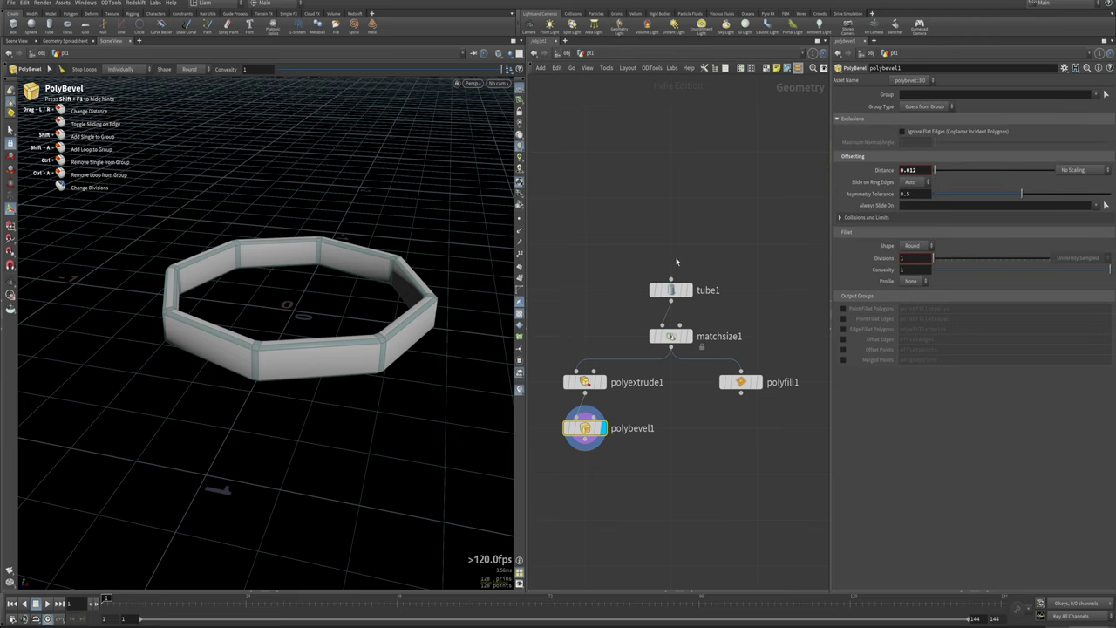
left_click(902, 131)
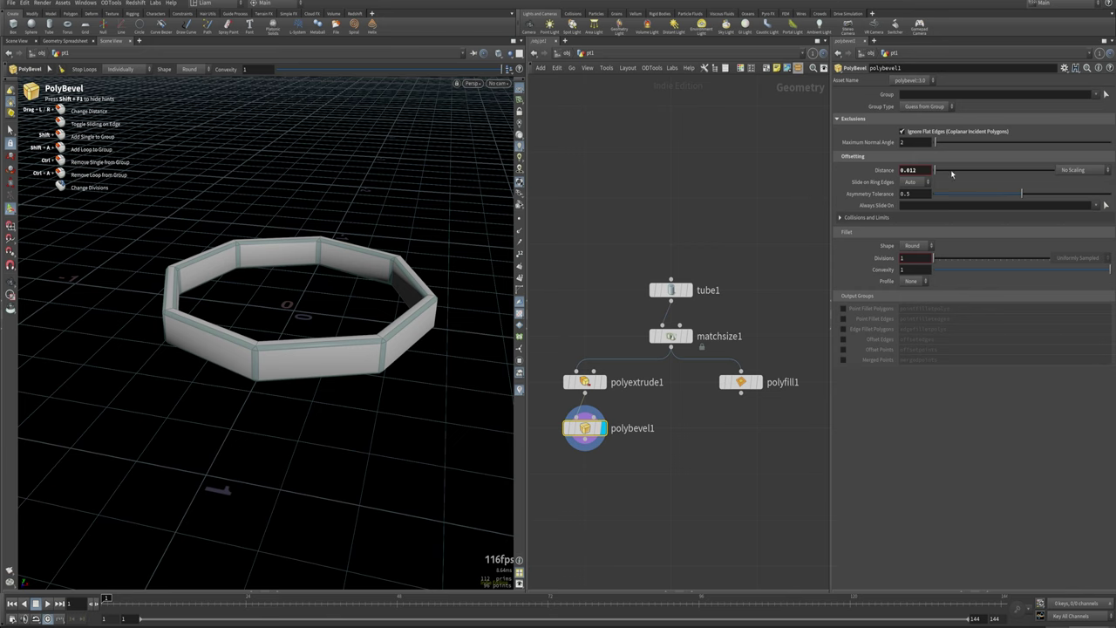
mouse_move(938, 143)
left_mouse_down()
mouse_move(1040, 144)
mouse_move(924, 152)
mouse_move(942, 151)
left_mouse_up()
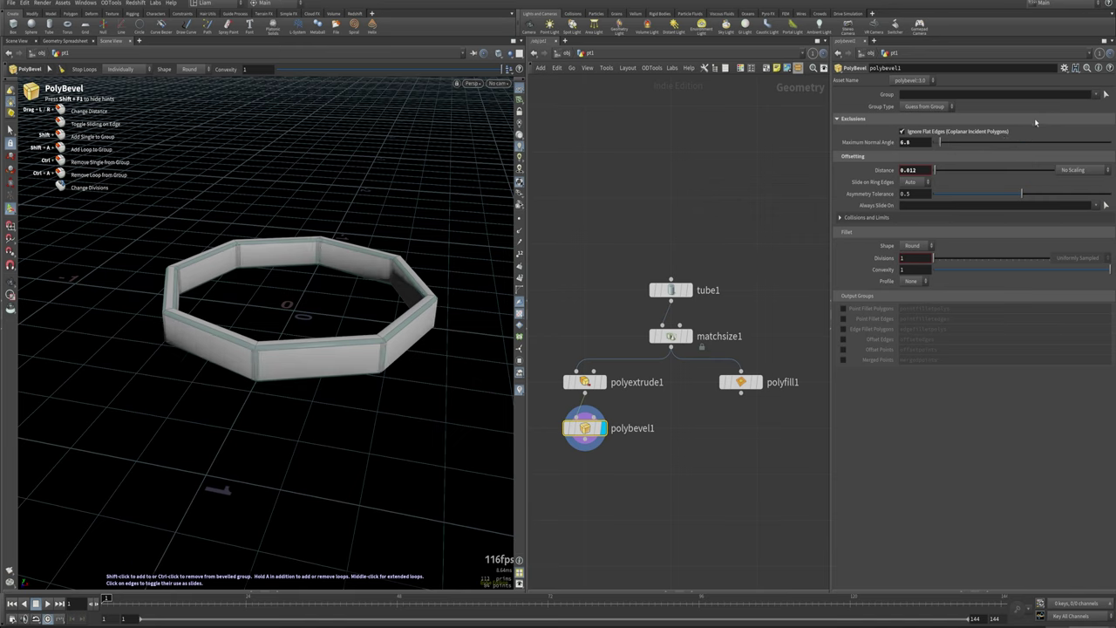
Set the PolyBevel node's Divisions to 3 and its Distance to 0.005, and inspect the beveled ring.
left_click(916, 260)
type("3")
key("Return")
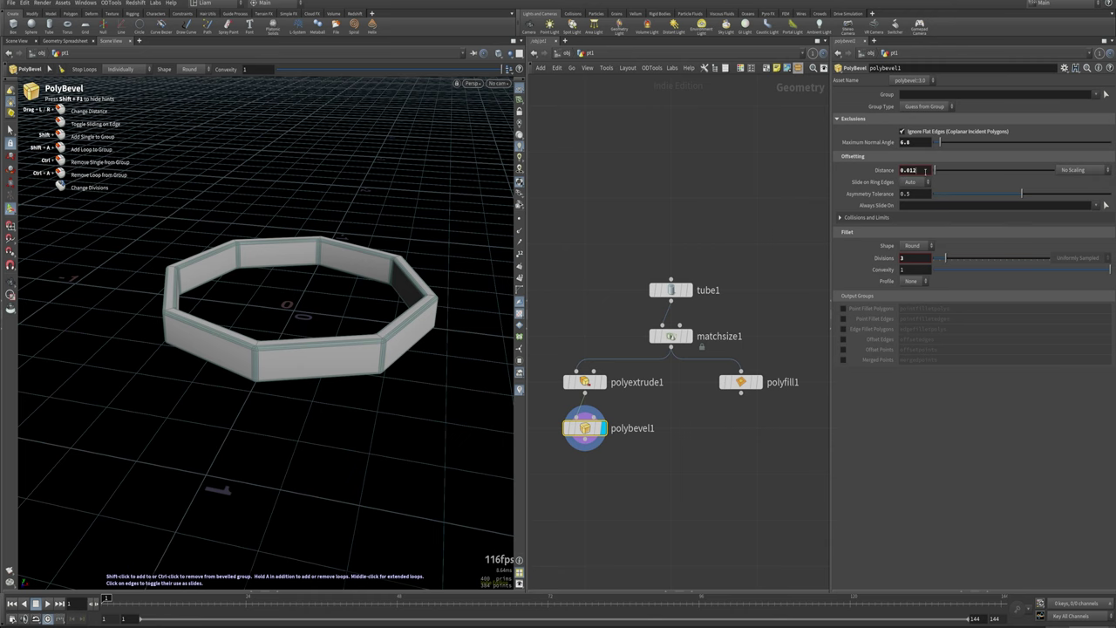
left_click(915, 170)
type("0.005")
key("Return")
left_click_drag(269, 270, 309, 257, "alt")
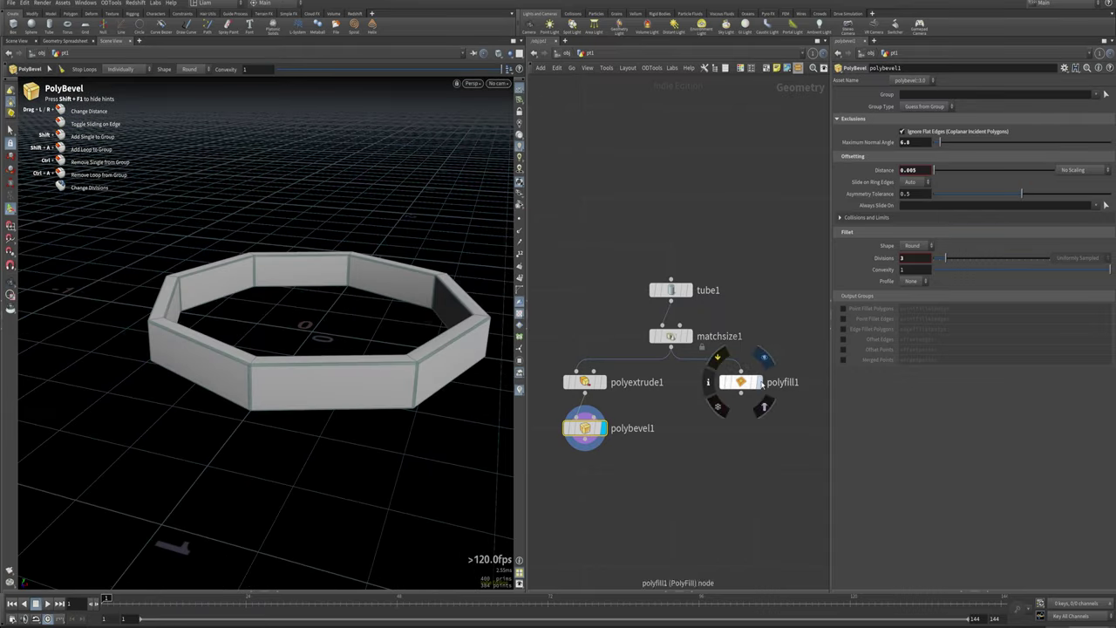
Add a Merge node below the two branches and connect the polybevel1 and polyfill1 outputs to it.
left_click(761, 360)
left_click(604, 428)
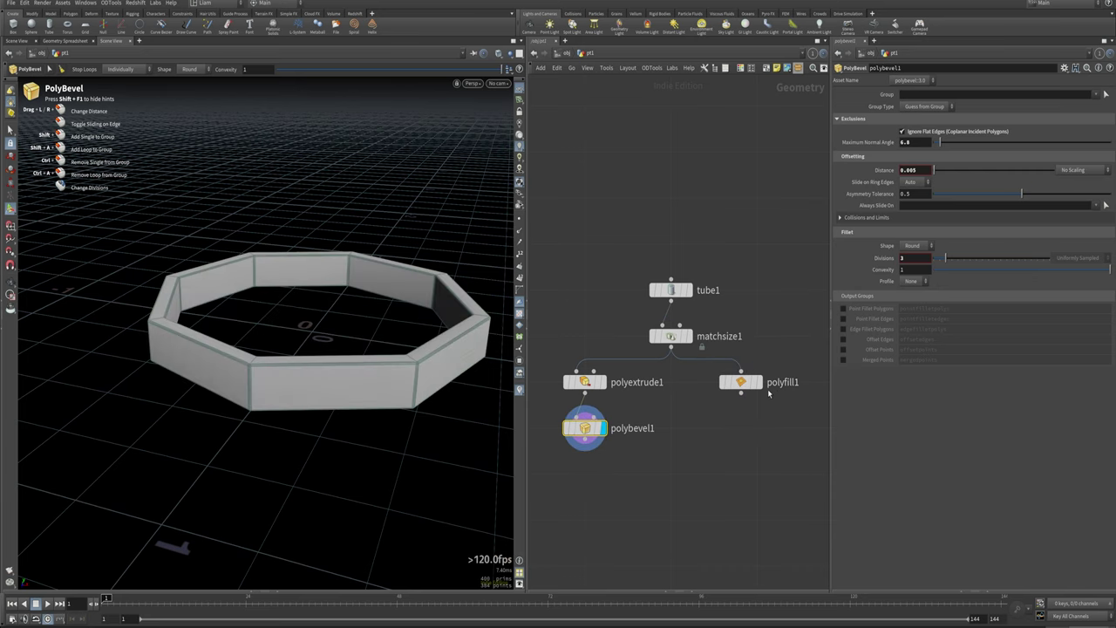
left_click(761, 384)
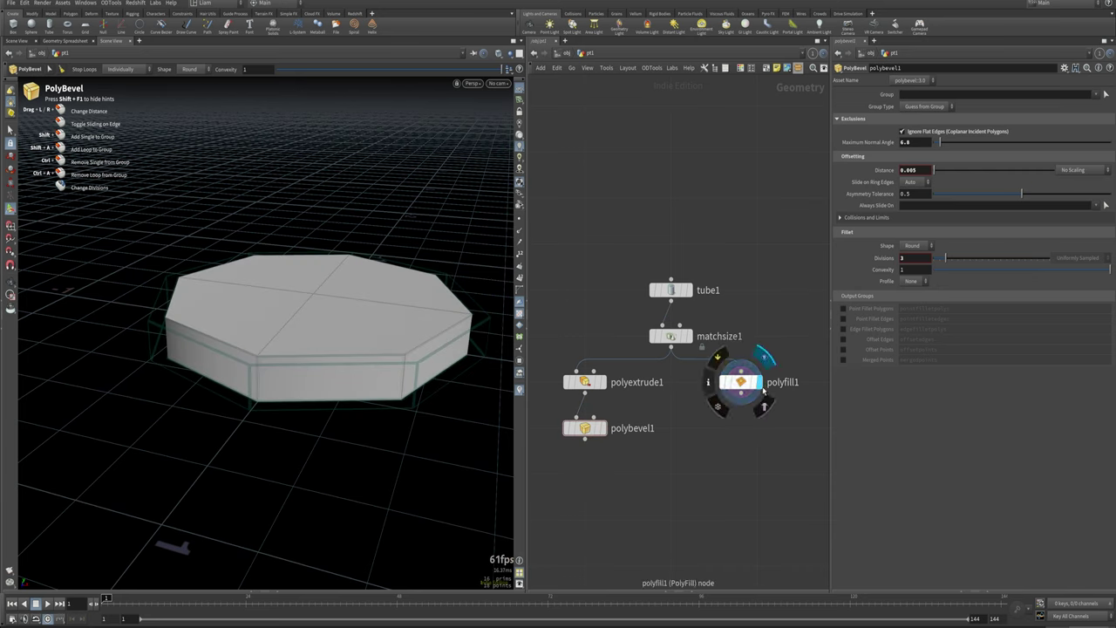
middle_click_drag(668, 483, 674, 404)
key("Tab")
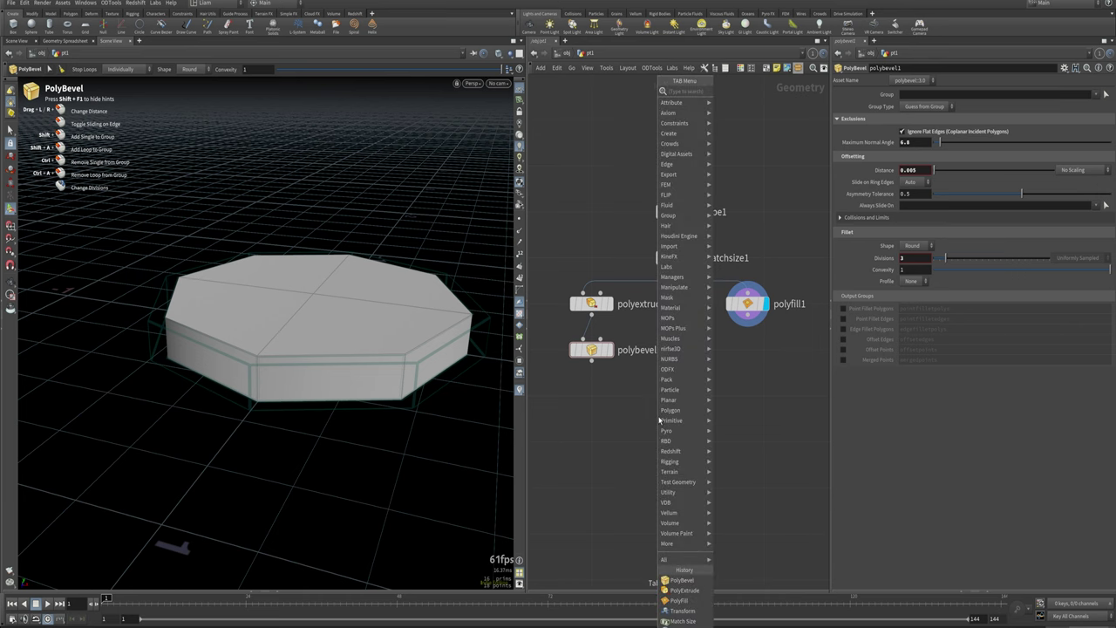
type("merge")
key("Return")
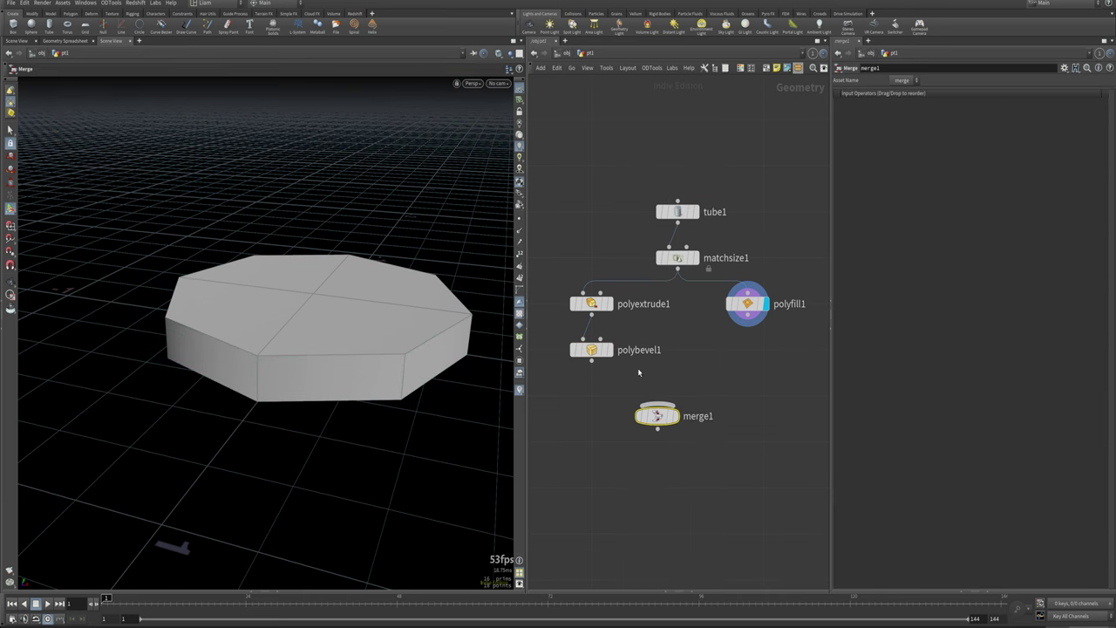
left_click_drag(586, 368, 656, 404)
left_click_drag(748, 324, 657, 405)
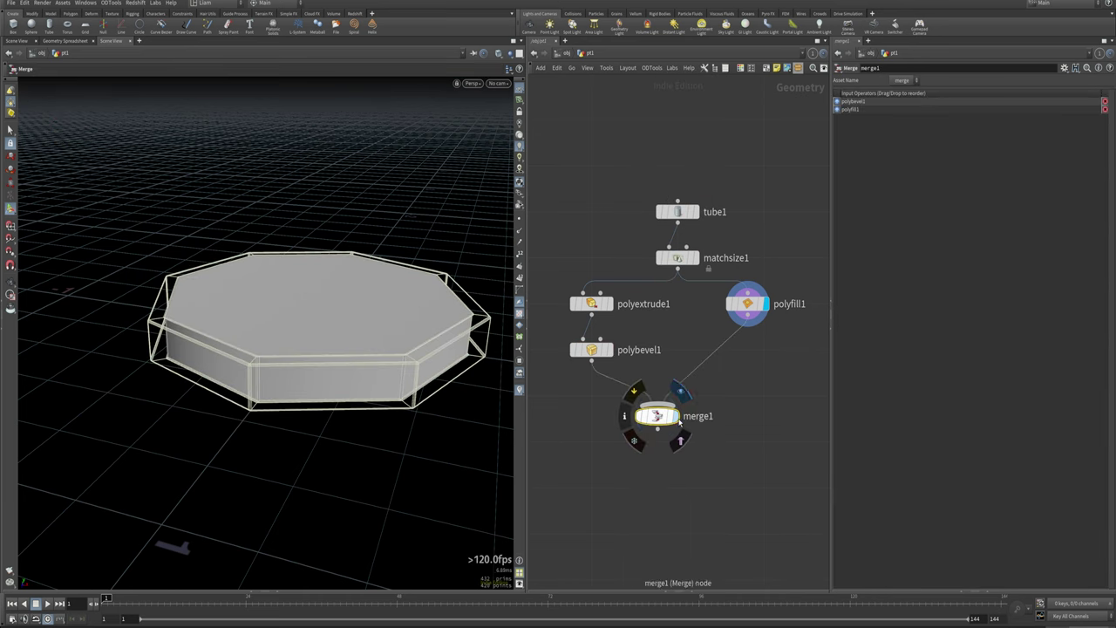
Examine the merged model's seam between rim and cap up close, as well as the displayed polyfill1 cap on its own.
left_click_drag(274, 325, 300, 388, "alt")
scroll(343, 369, "up", 10)
key("Return")
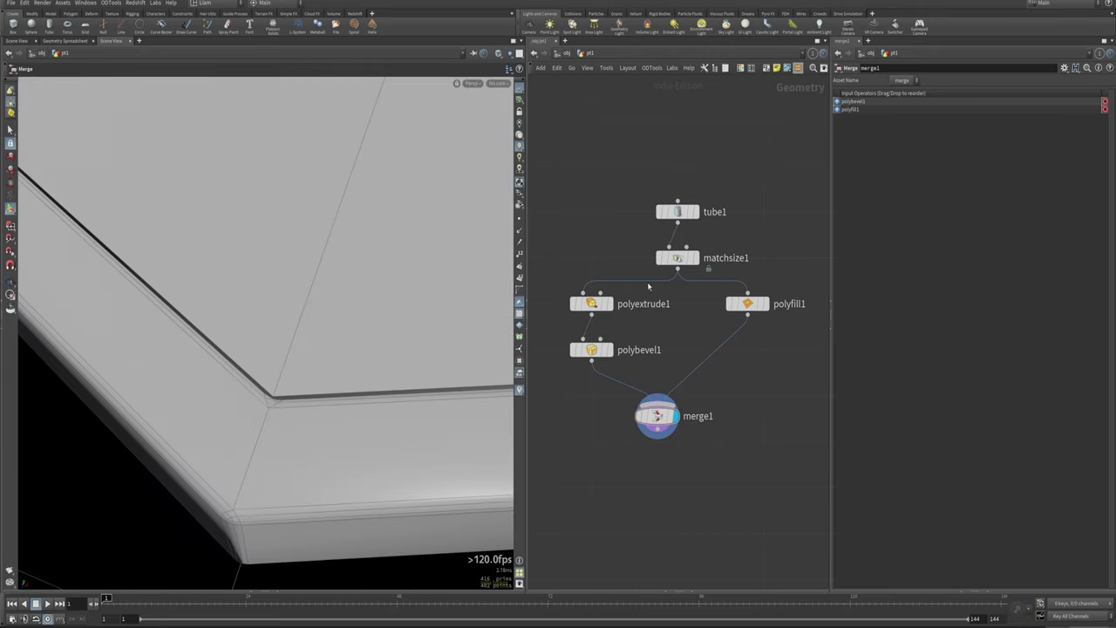
left_click(766, 304)
left_click_drag(240, 426, 317, 362, "alt")
key("Return")
key("Escape")
left_click_drag(411, 304, 415, 379)
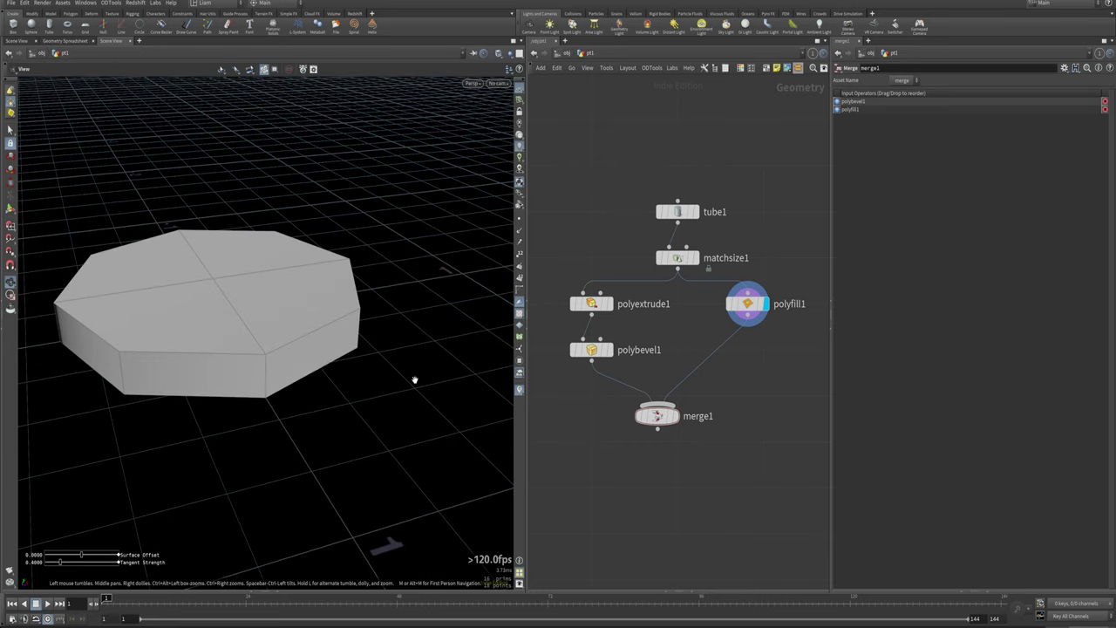
left_click_drag(319, 364, 340, 329)
key("Return")
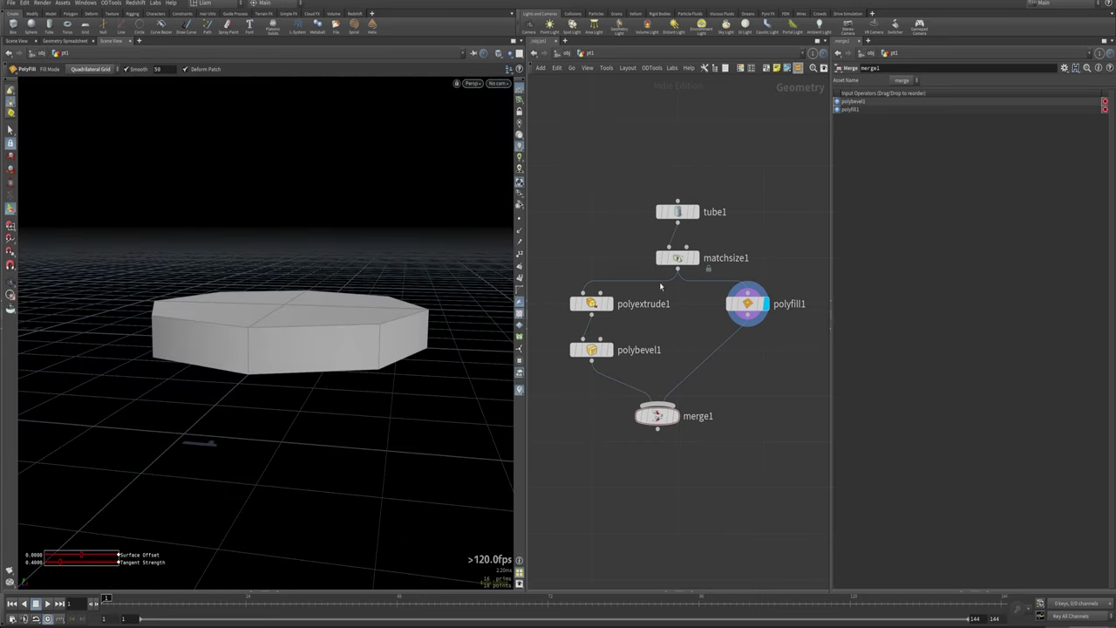
Try the Unique Points option on the PolyFill node and switch it back off.
left_click(749, 292)
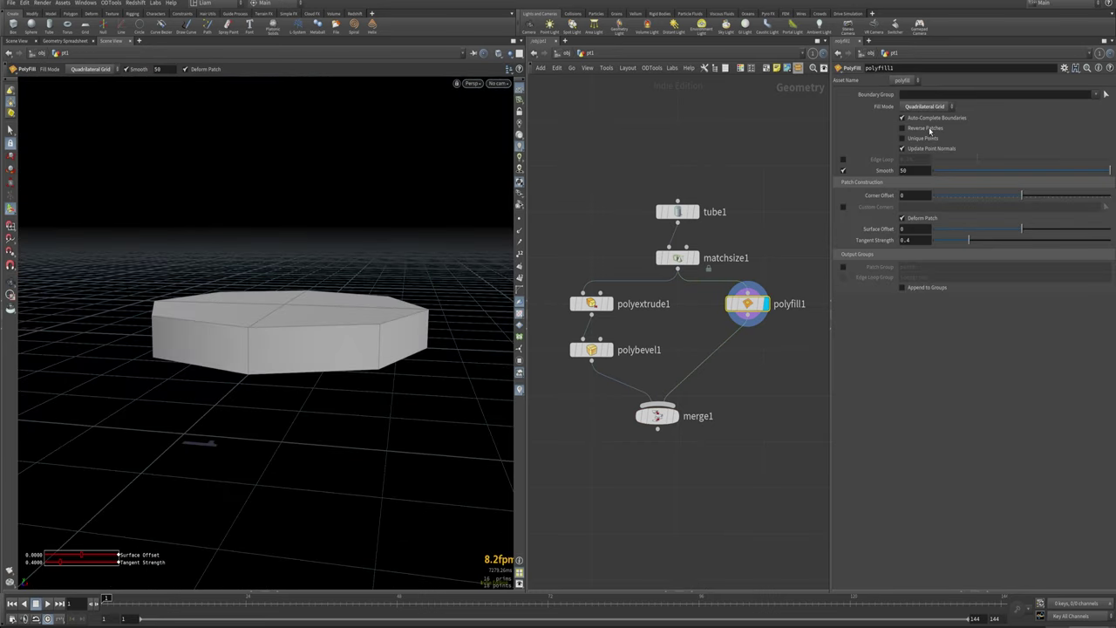
left_click(917, 140)
left_click(917, 139)
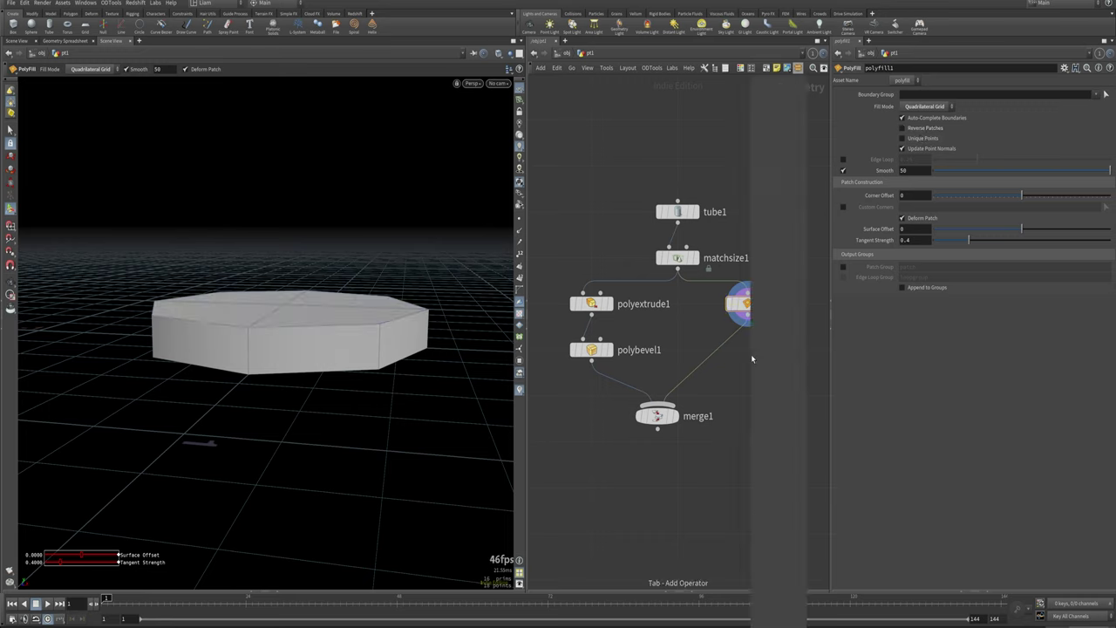
Insert a Delete node between polyfill1 and merge1, and move merge1 down to make room.
key("Tab")
type("ble")
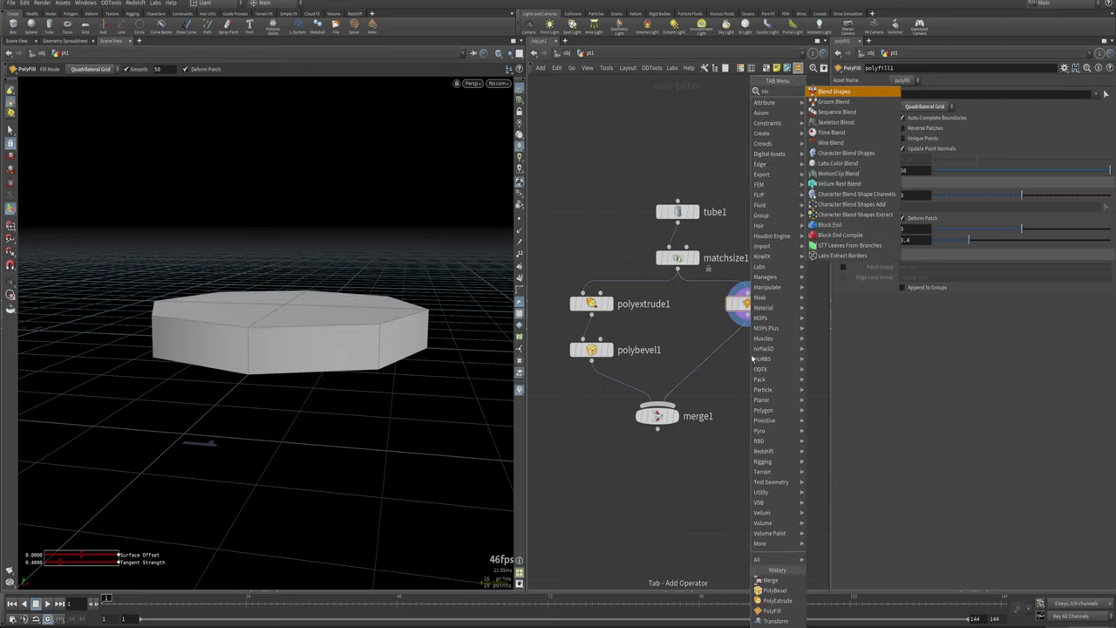
key("BackSpace")
key("BackSpace")
key("BackSpace")
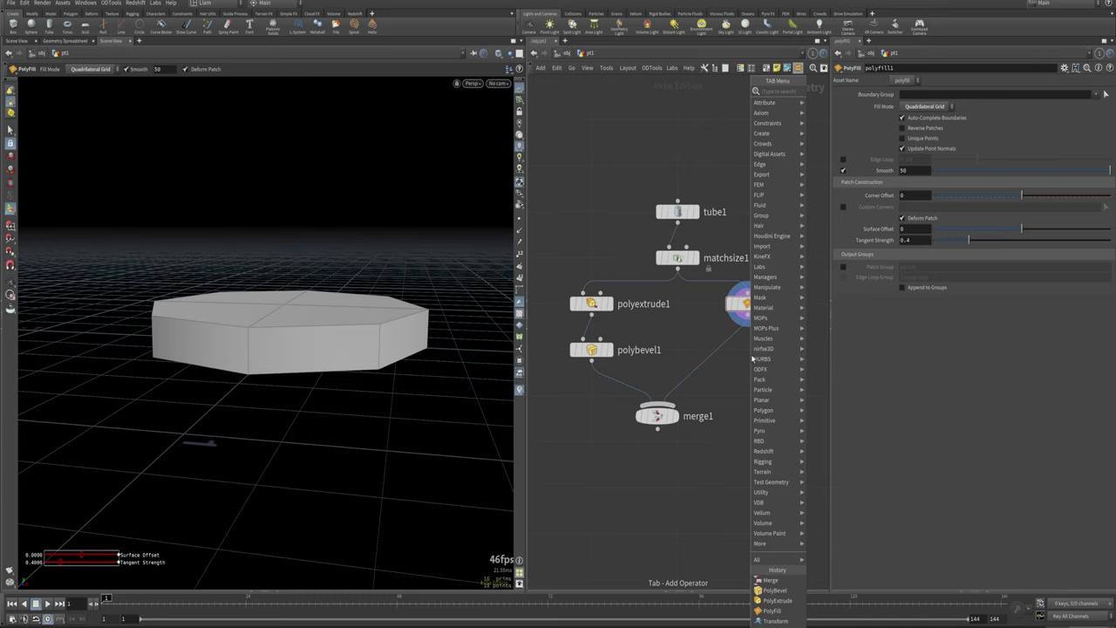
type("del")
key("Return")
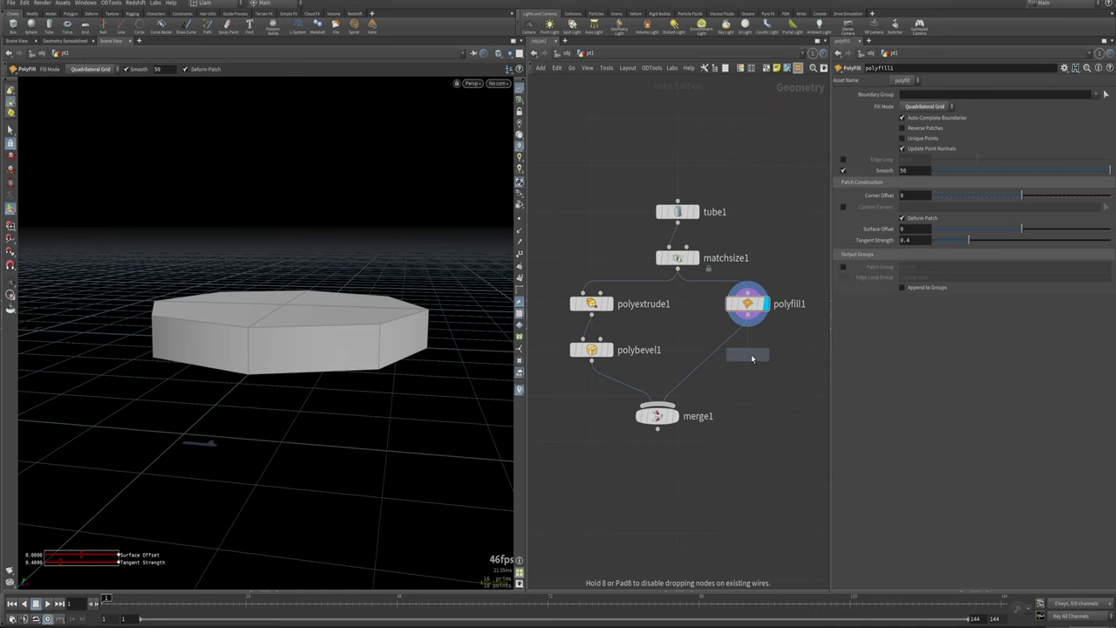
left_click(726, 349)
left_click_drag(726, 349, 756, 350)
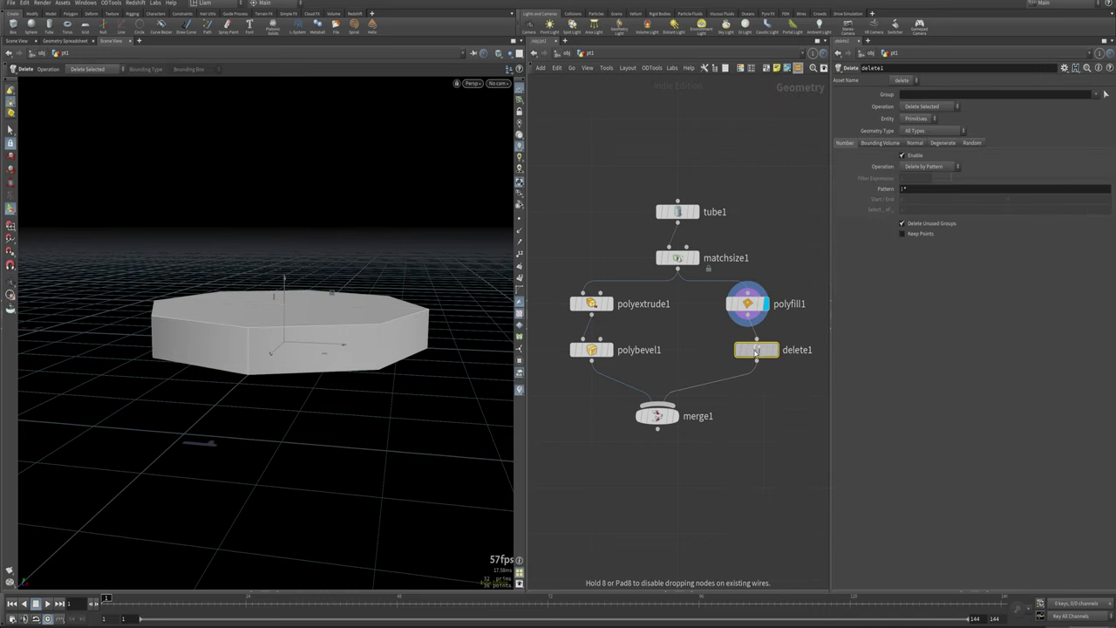
left_click_drag(656, 415, 677, 454)
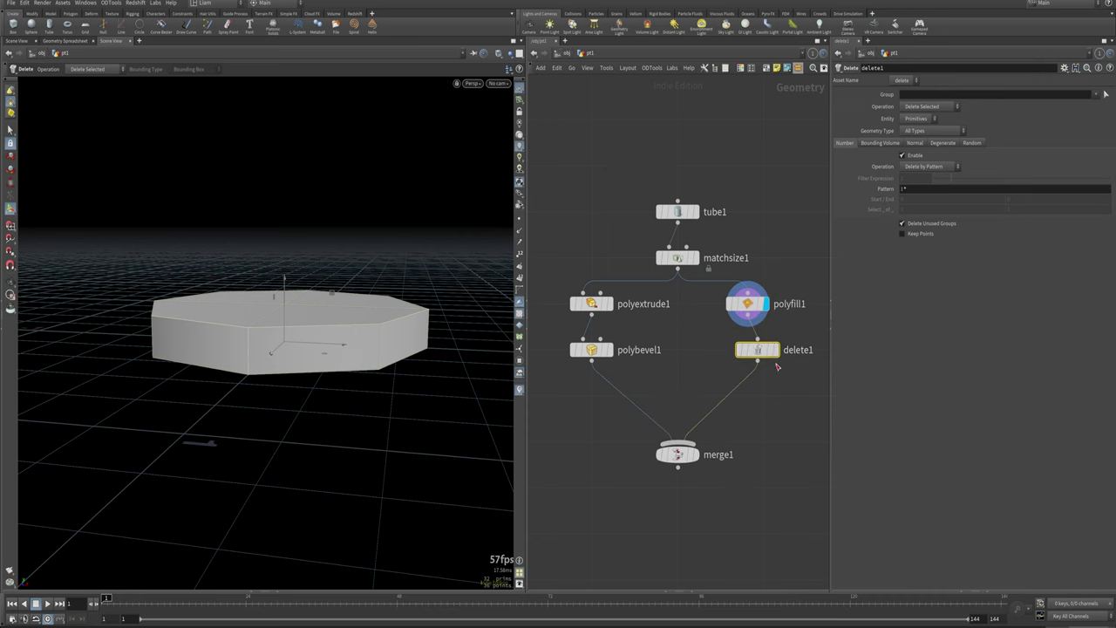
Set the Delete node's Group to the two adjacent cap faces 8-9 that form one half of the top.
left_click(1106, 95)
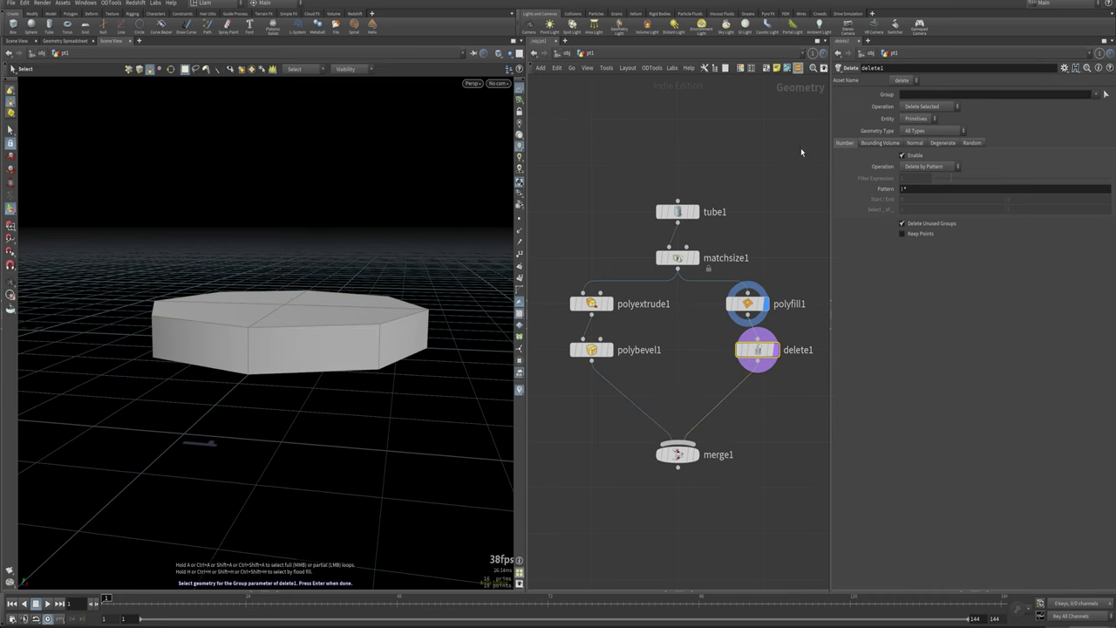
left_click_drag(336, 315, 316, 353, "alt")
left_click(337, 319)
left_click(312, 364, "shift")
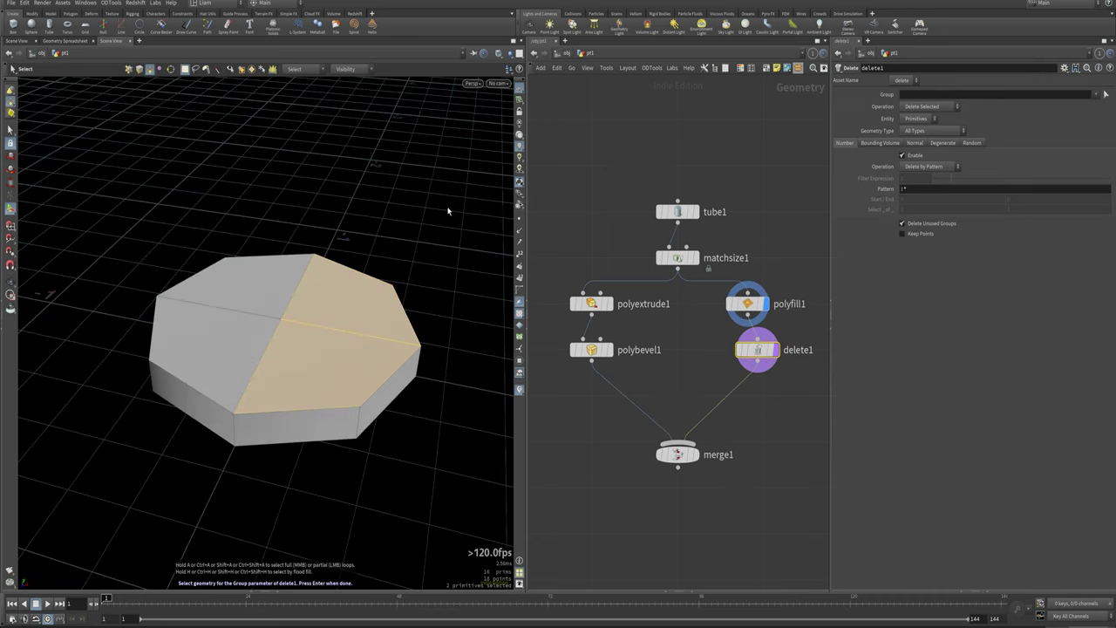
key("Return")
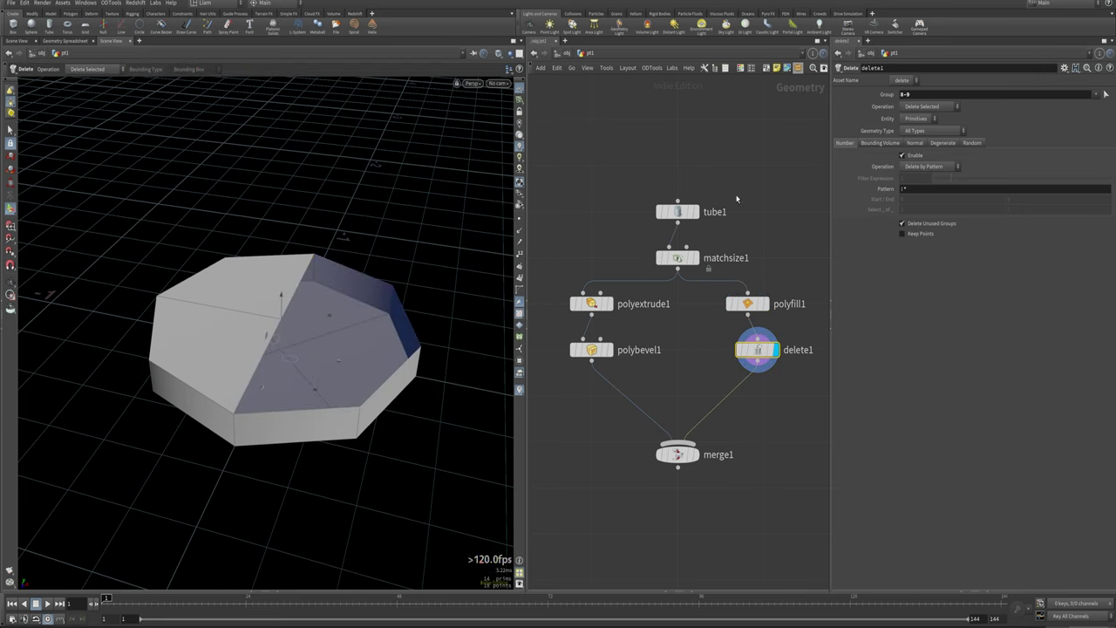
Set the Delete node's Operation to Delete Non-Selected and display merge1 to check the half cap inside the rim.
left_click(942, 107)
left_click(919, 130)
left_click_drag(357, 371, 353, 324, "alt")
left_click(698, 460)
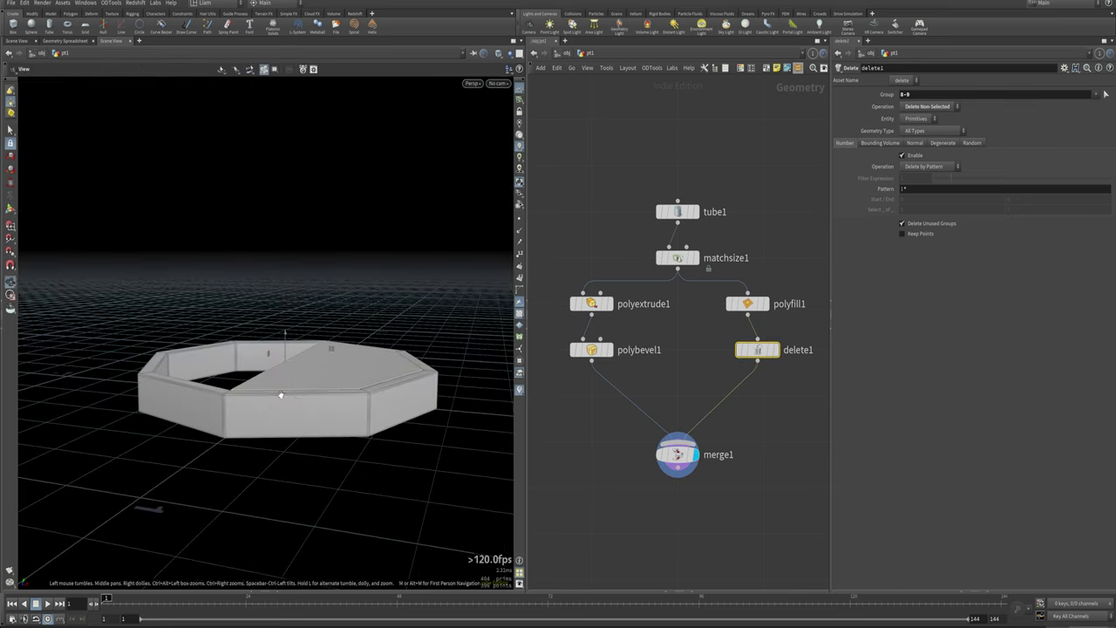
left_click_drag(282, 394, 350, 355, "alt")
Insert a Mirror node between delete1 and merge1 to complete the cap, and display it.
key("Tab")
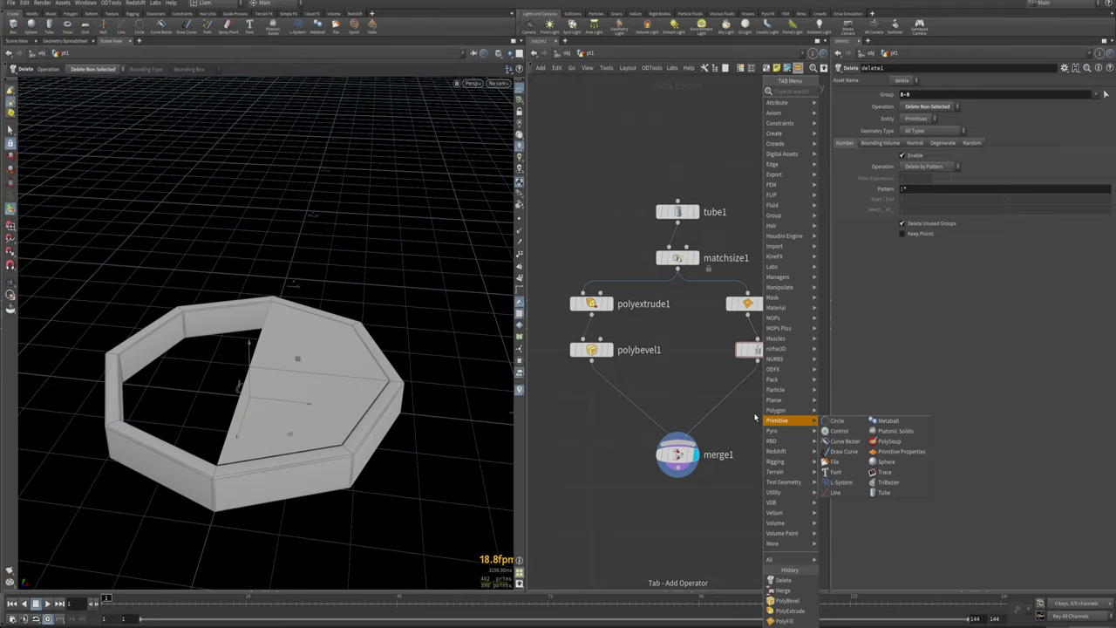
type("mir")
key("Return")
left_click(755, 416)
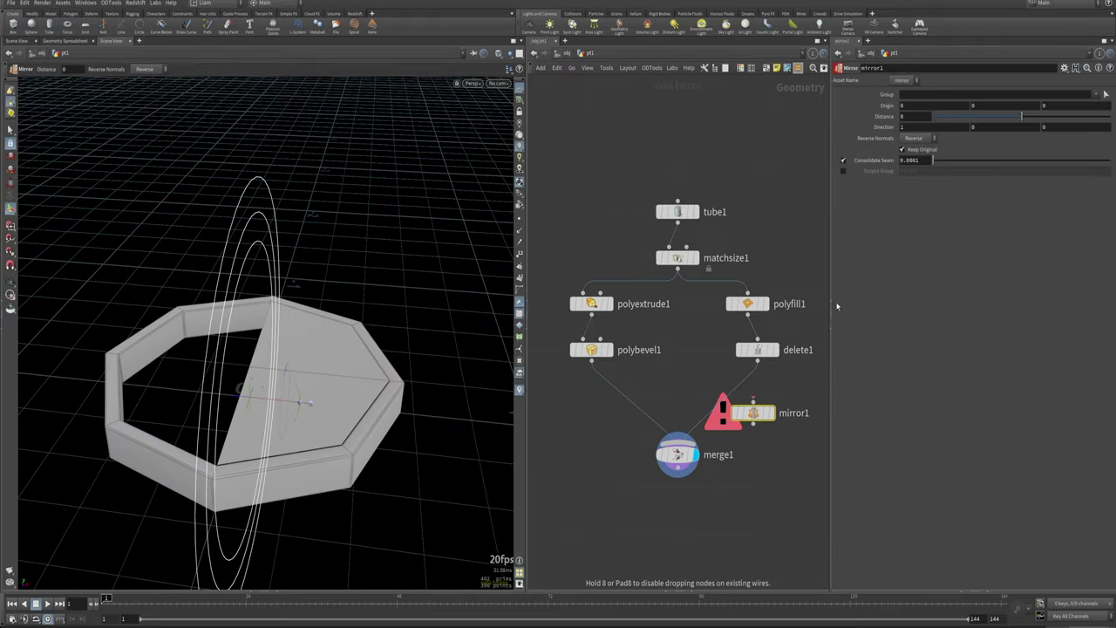
mouse_move(754, 413)
left_mouse_down()
mouse_move(739, 397)
mouse_move(755, 428)
left_mouse_up()
left_click(757, 396)
left_click_drag(698, 457, 693, 479)
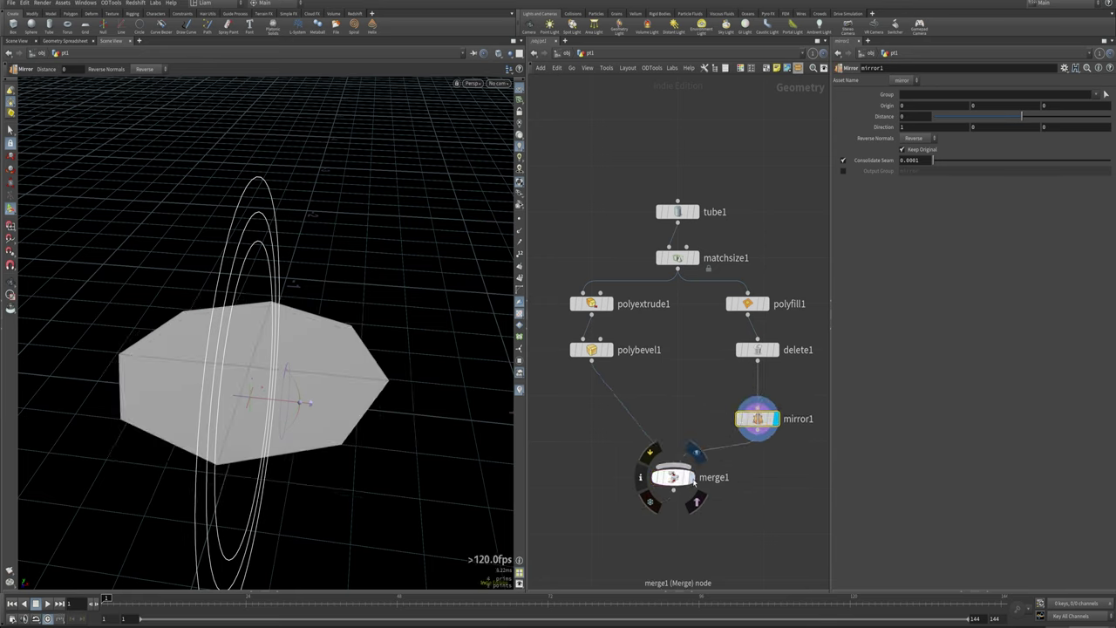
Compare the mirrored cap alone with the merged model by switching the display between mirror1 and merge1.
left_click(684, 382)
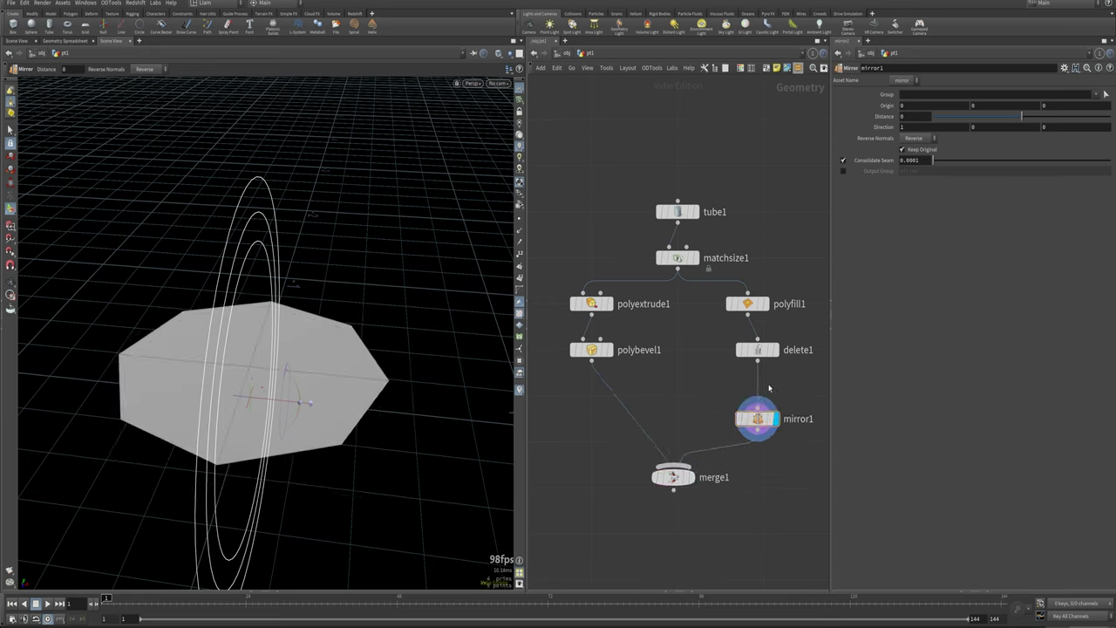
left_click(691, 476)
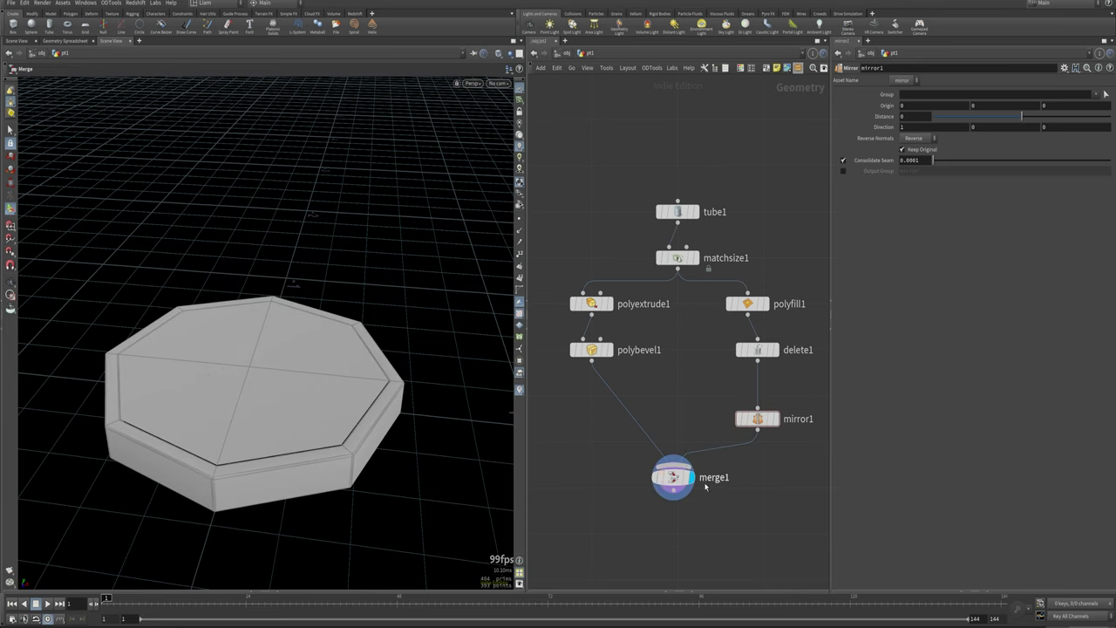
left_click(774, 419)
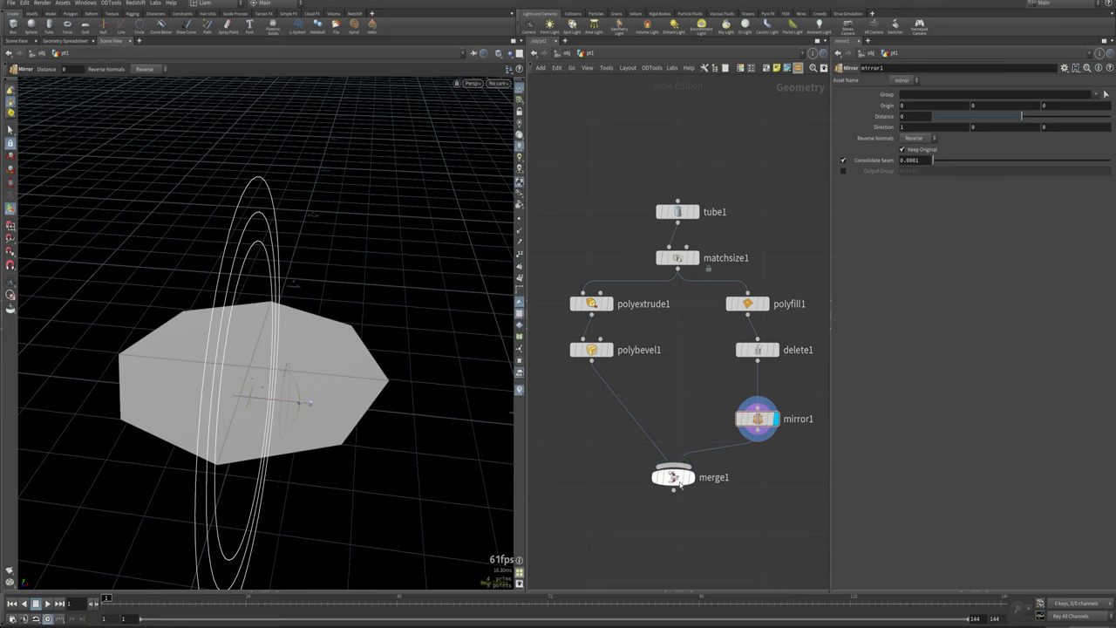
left_click(691, 476)
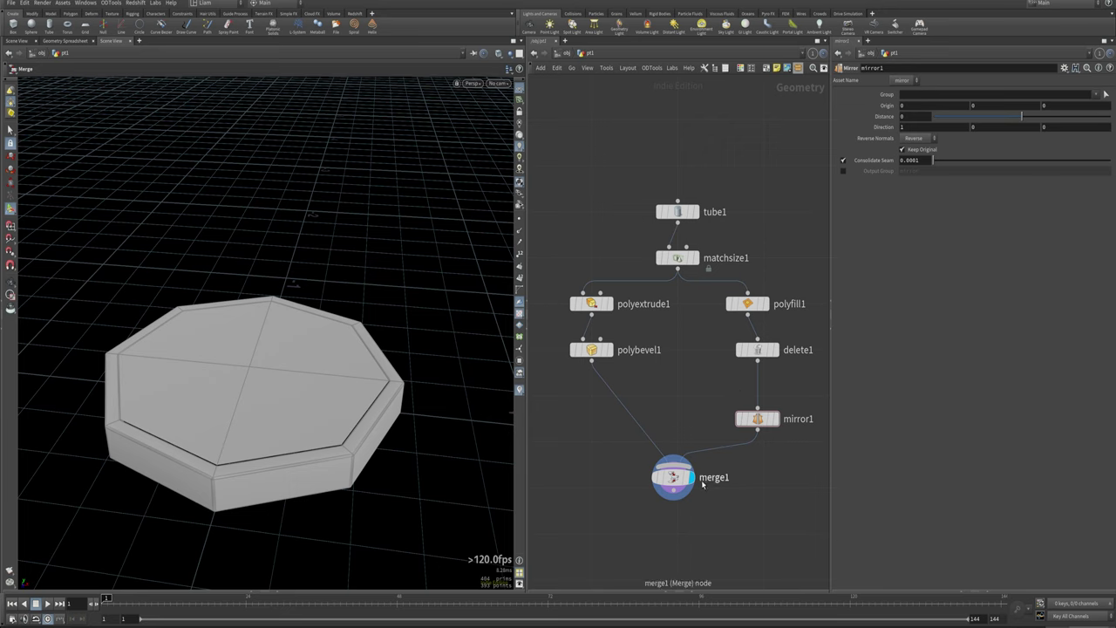
middle_click_drag(743, 397, 742, 345)
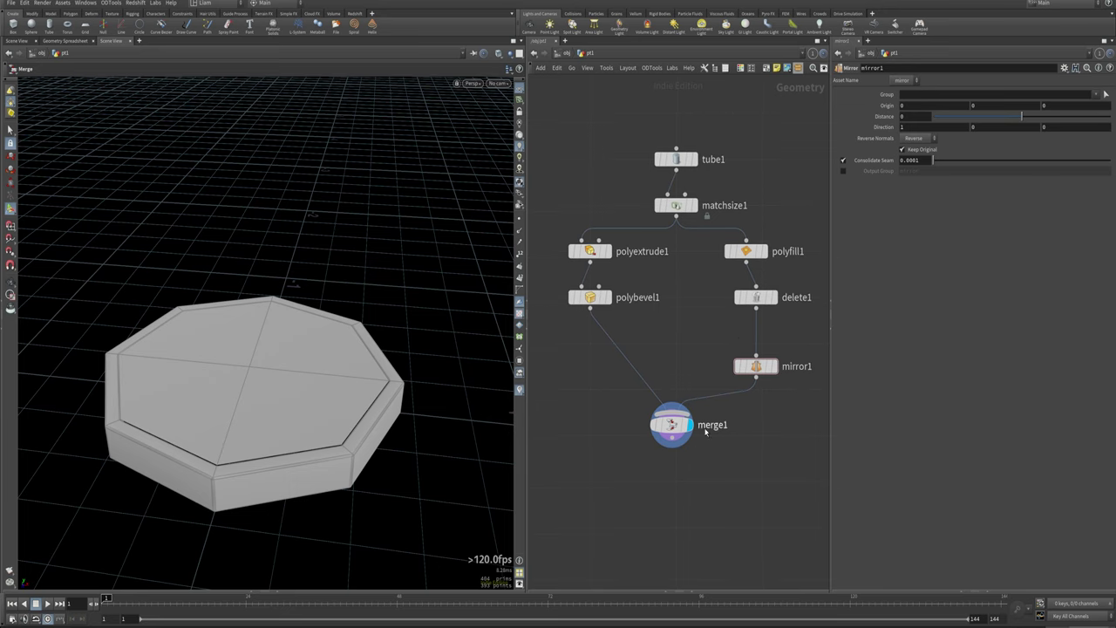
Show merge1 as a template and display mirror1 to view the cap against the rim's wireframe.
mouse_move(685, 424)
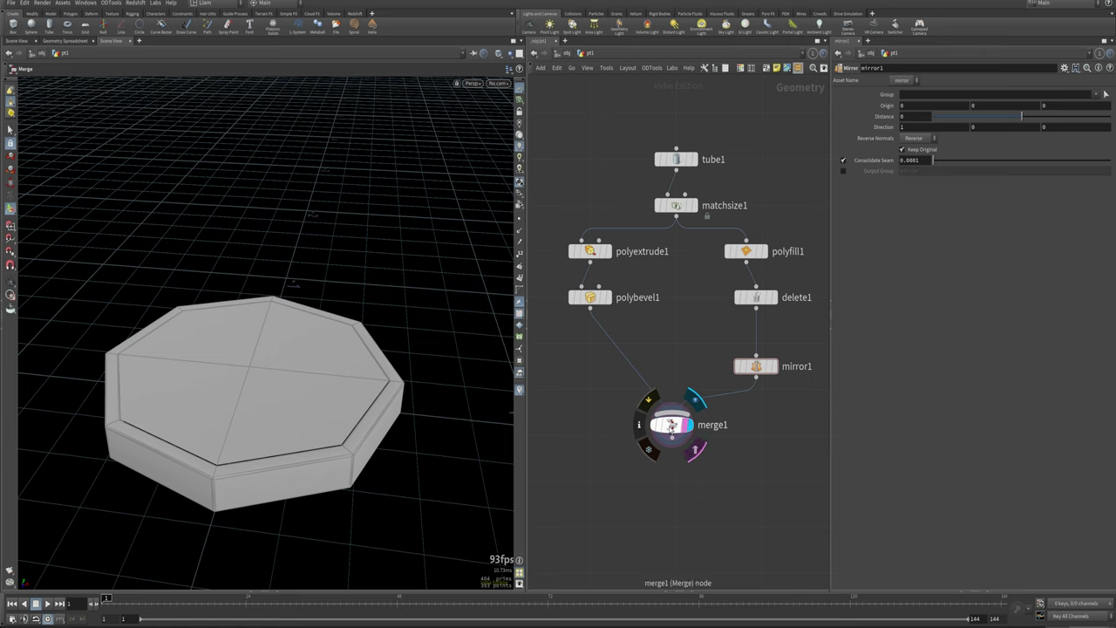
left_click_drag(672, 425, 677, 436)
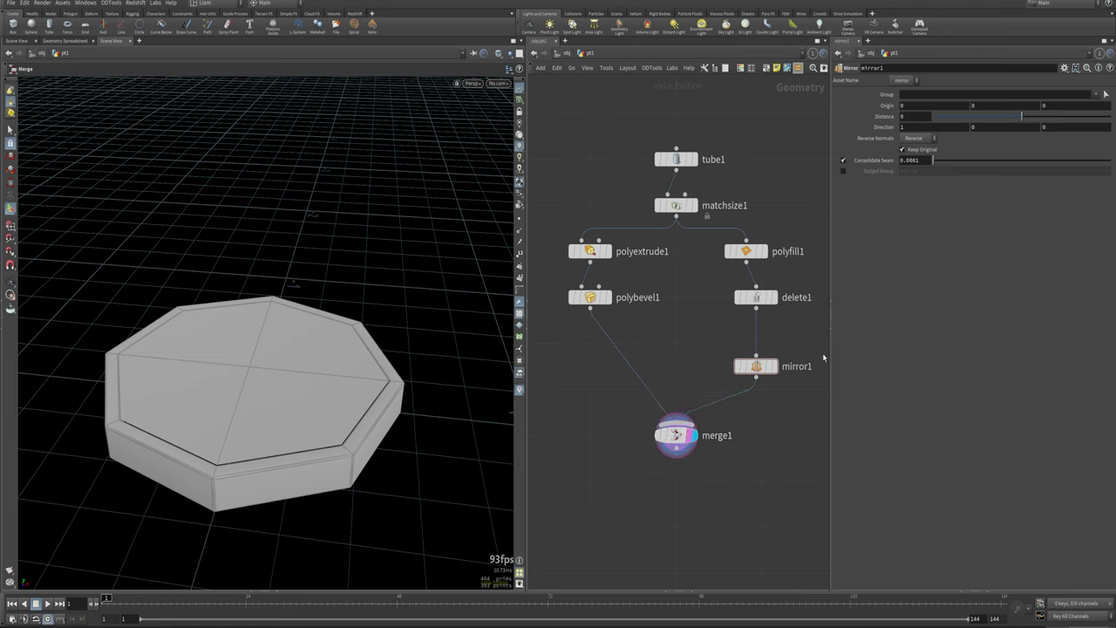
left_click(775, 367)
left_click_drag(371, 459, 337, 469, "alt")
key("Return")
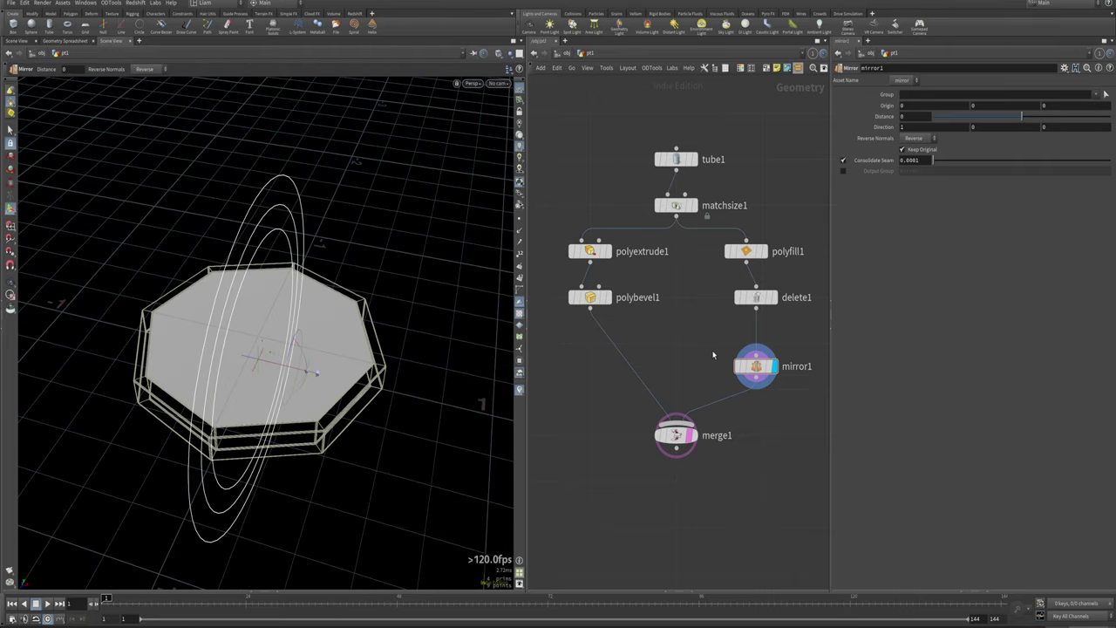
key("Tab")
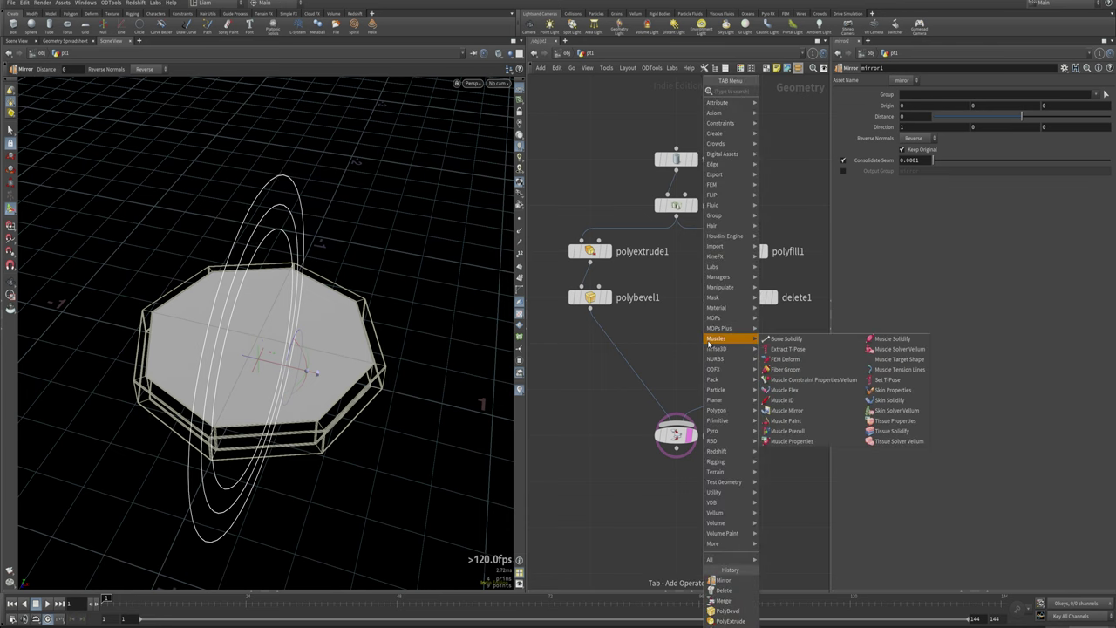
type("p")
key("BackSpace")
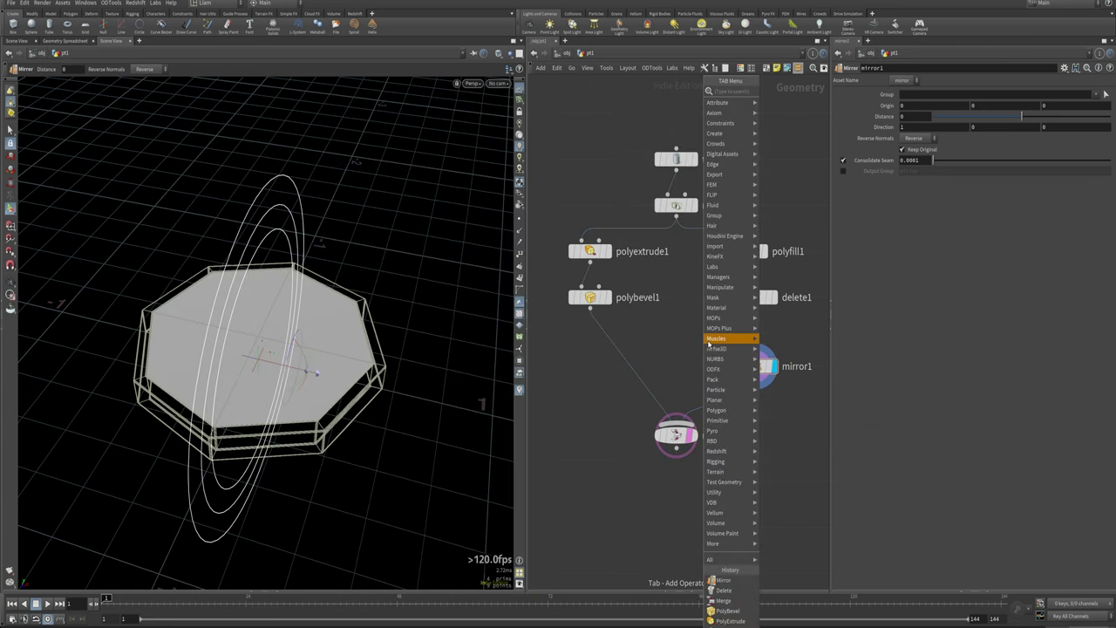
left_click(660, 385)
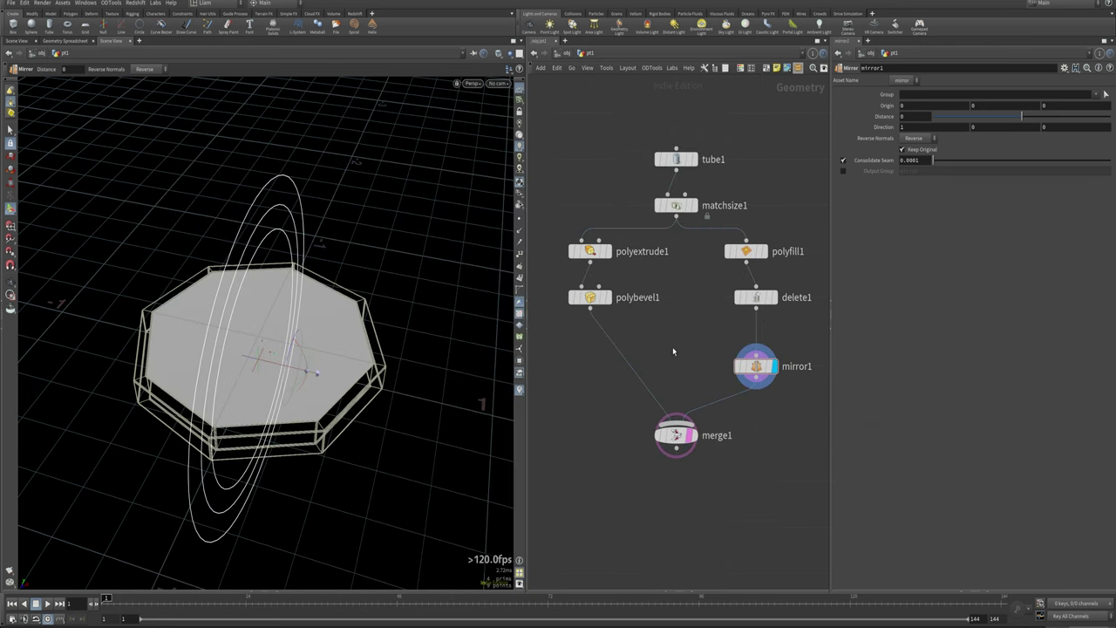
Insert a Transform node between delete1 and mirror1.
key("Tab")
type("tran")
key("Return")
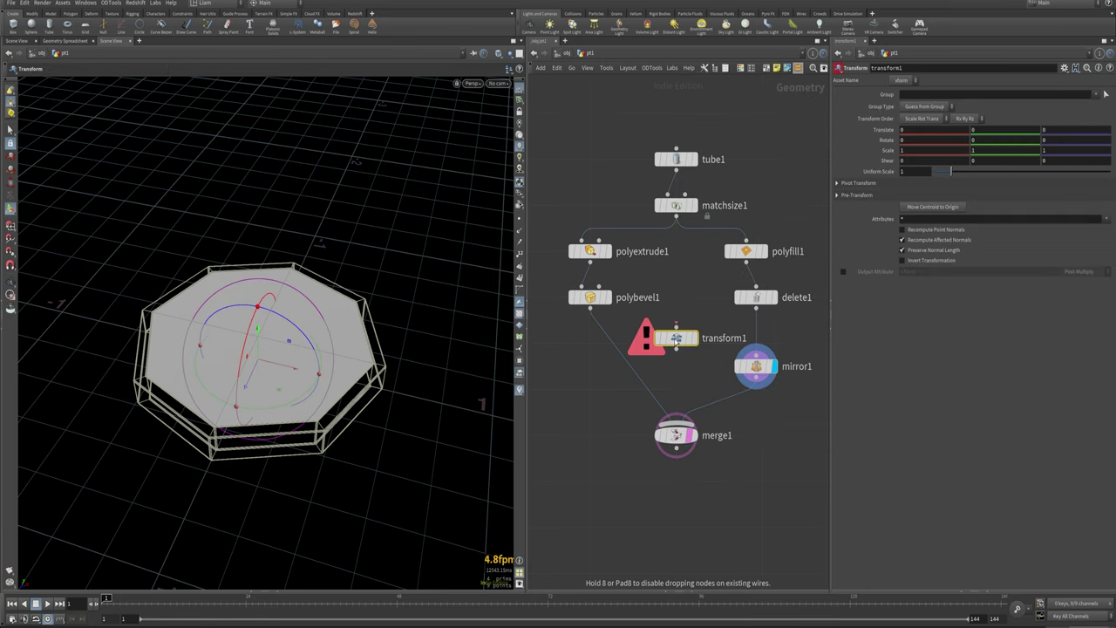
left_click(756, 338)
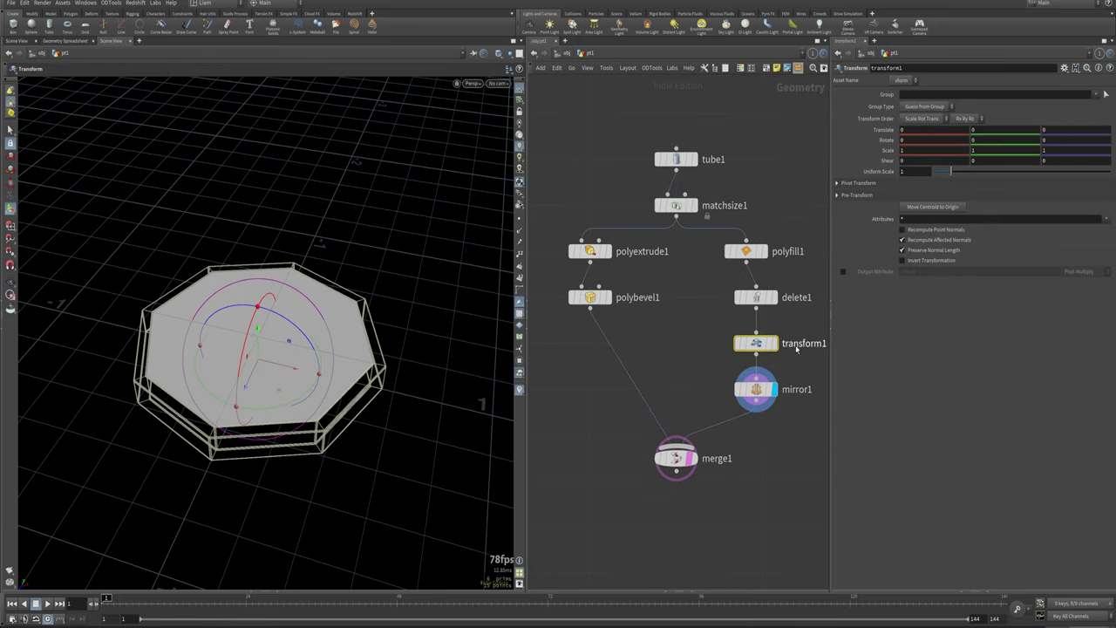
Try moving the half cap freehand along X and Y with transform1, and undo the move.
key("Escape")
mouse_move(277, 332)
left_mouse_down()
mouse_move(283, 366)
mouse_move(291, 334)
left_mouse_up()
key("t")
left_click_drag(291, 384, 352, 397)
key("ctrl+z")
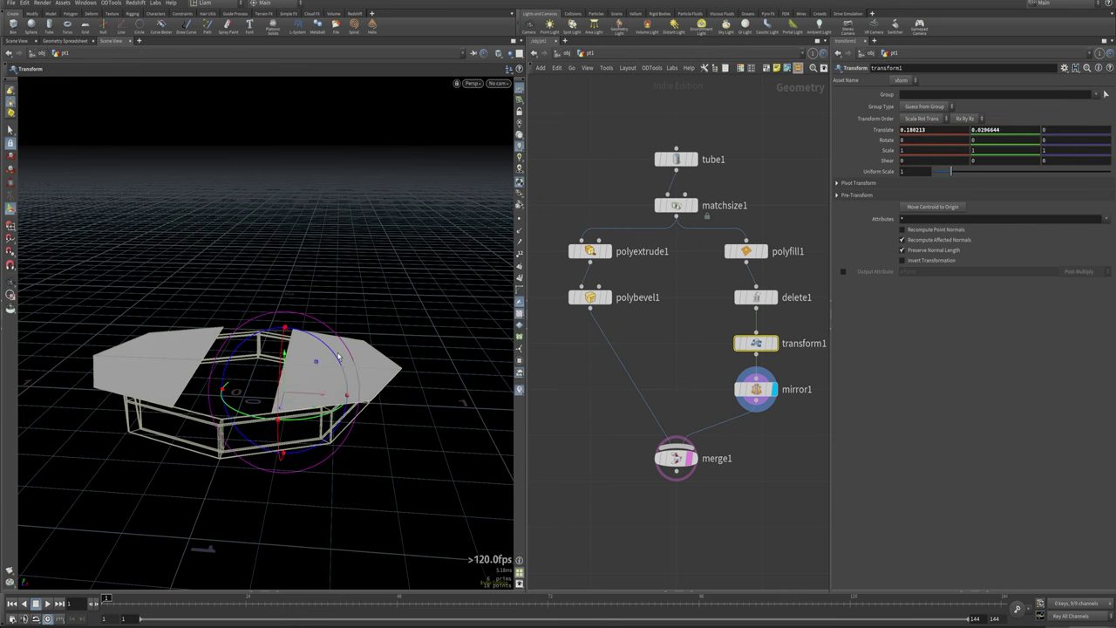
key("ctrl+z")
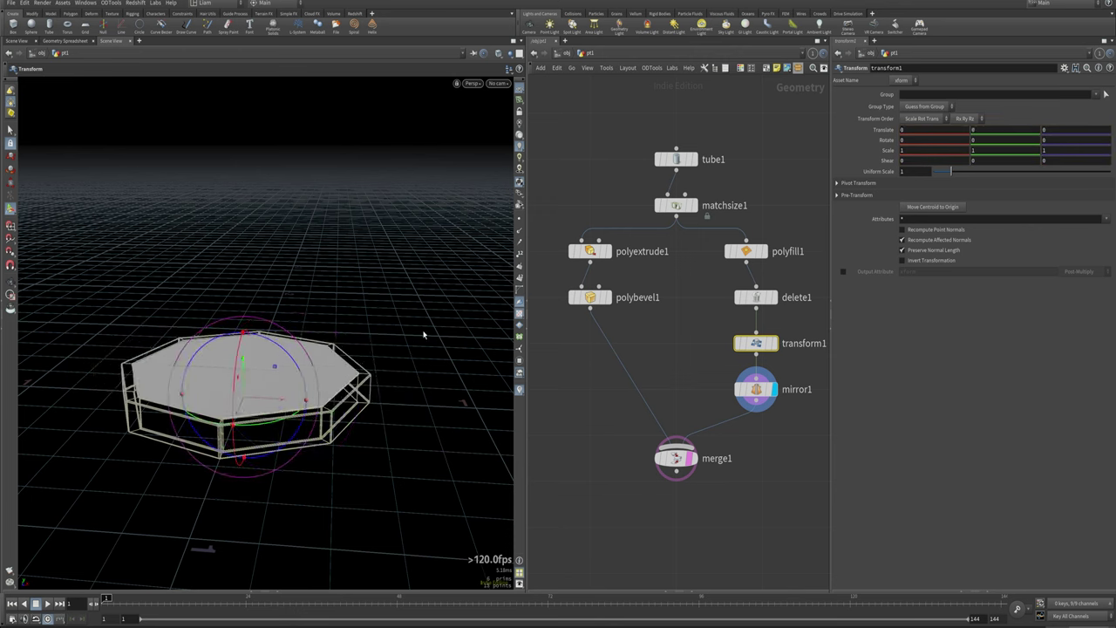
Center transform1's pivot on the half cap by moving its centroid to the origin, and reset Translate X and Y to 0.
left_click(940, 208)
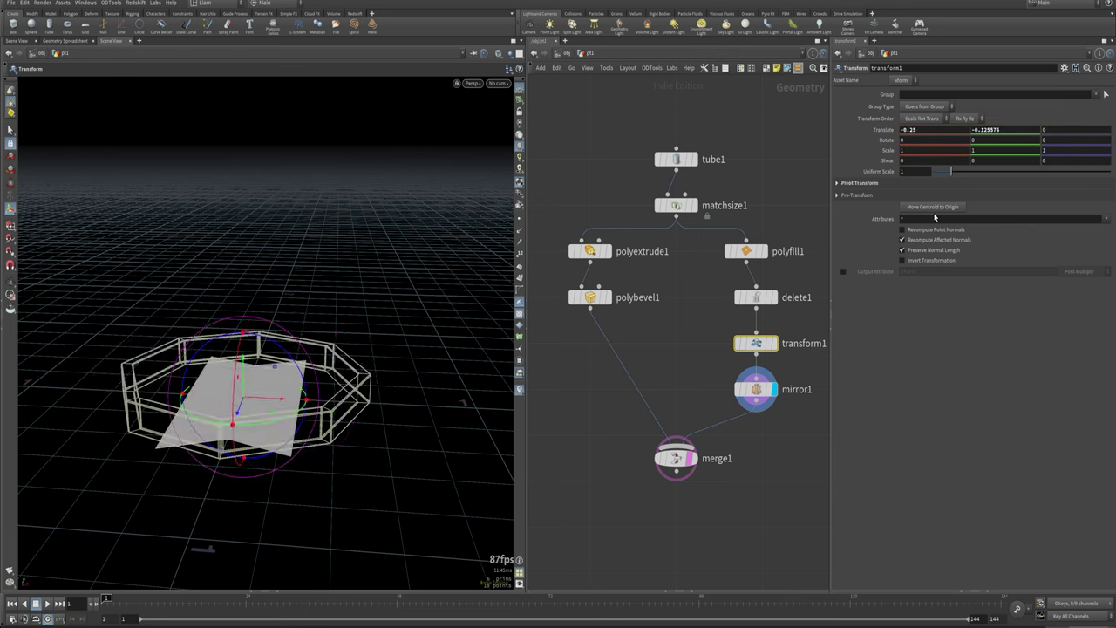
left_click(839, 183)
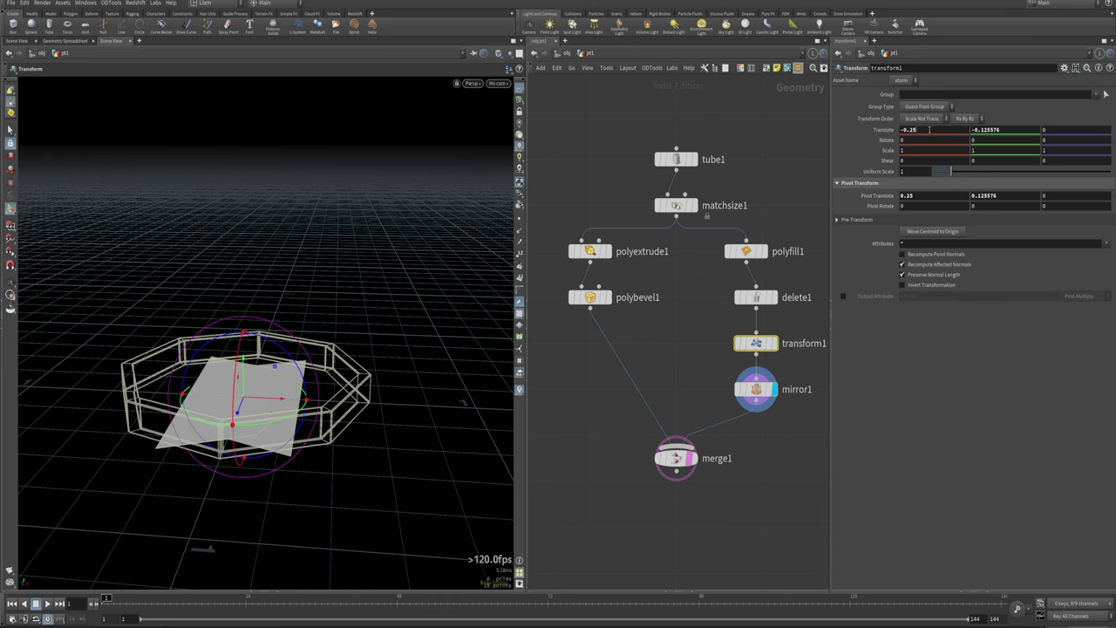
left_click_drag(930, 130, 760, 128)
type("0")
key("Tab")
type("0")
key("Return")
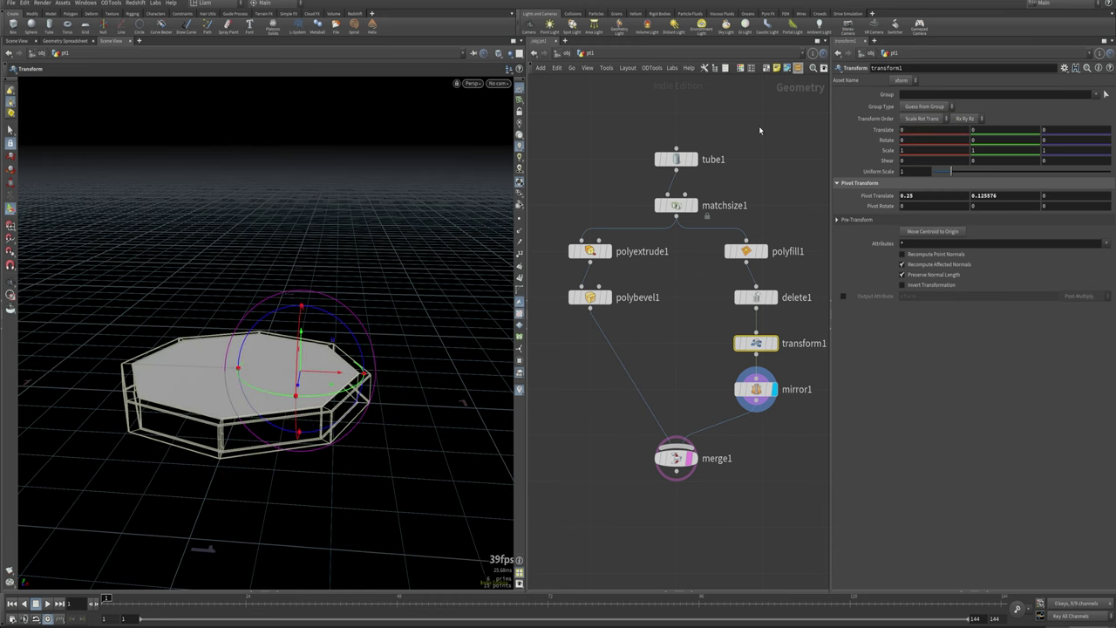
Move the merge1 node farther down the network, away from mirror1.
mouse_move(302, 395)
left_mouse_down("alt")
mouse_move(329, 360)
mouse_move(300, 331)
mouse_move(296, 401)
left_mouse_up("alt")
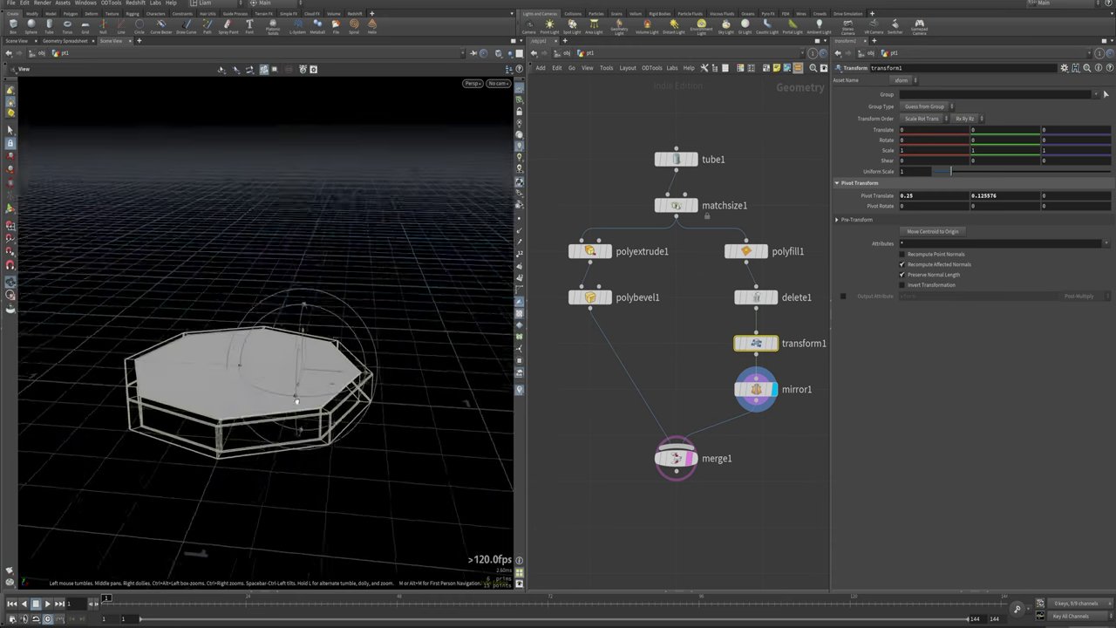
key("Return")
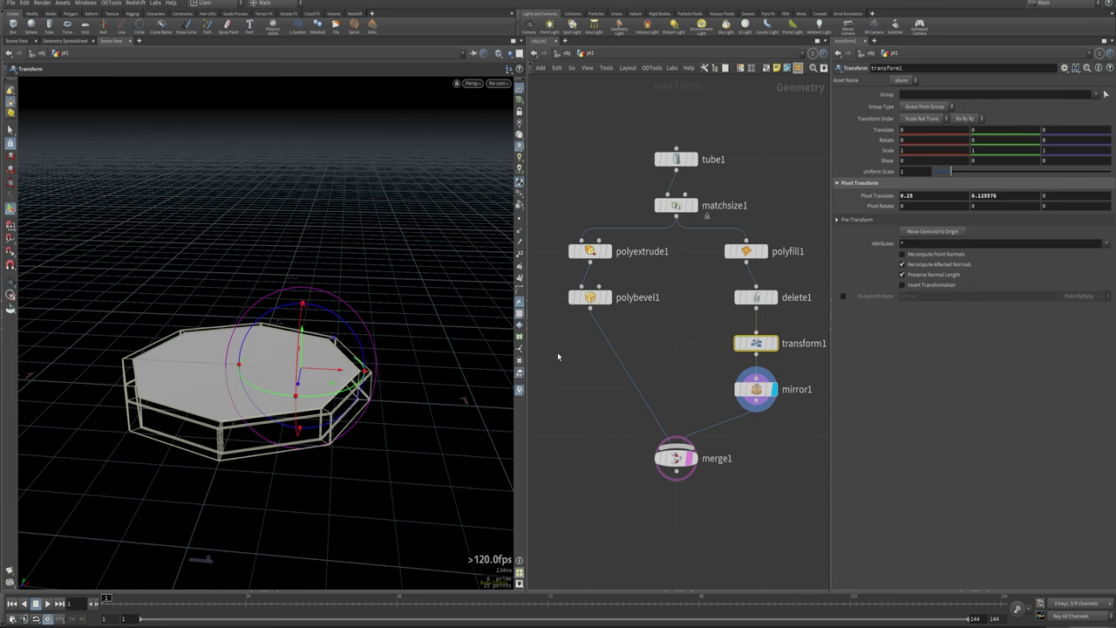
middle_click_drag(593, 285, 548, 241)
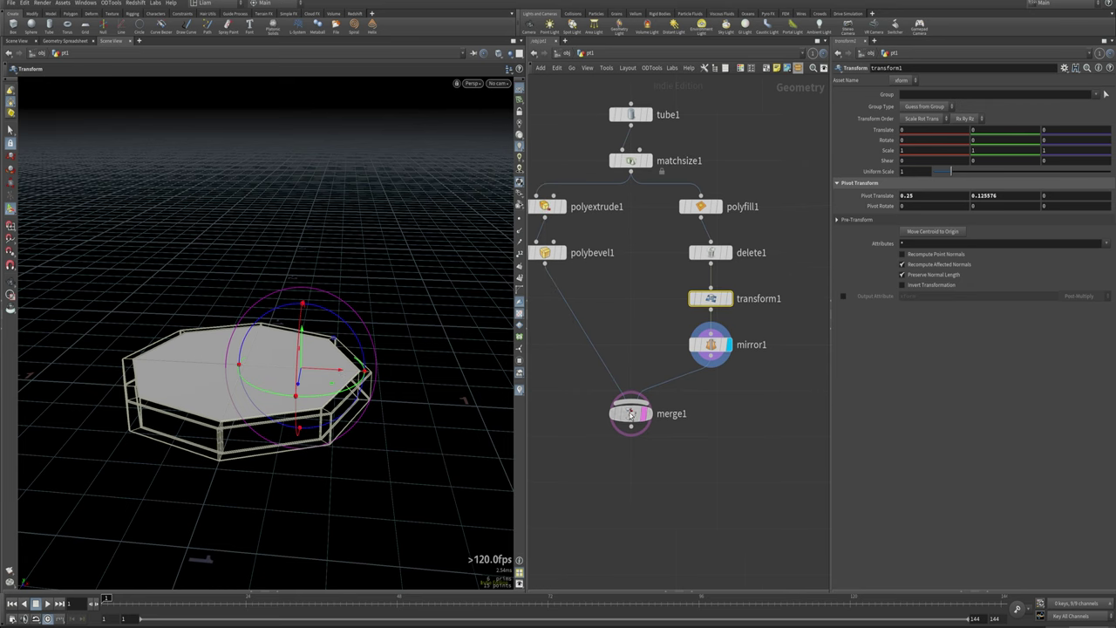
left_click_drag(628, 422, 628, 490)
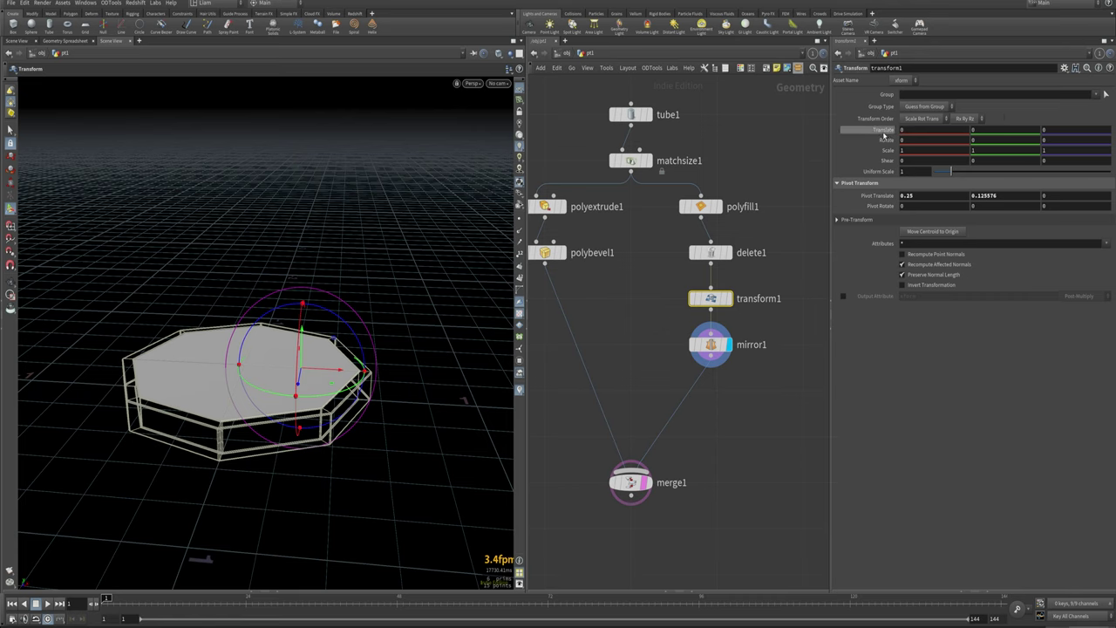
Try keyframing transform1's Translate channels at frame 1, all together and one by one, and undo the keyframes.
left_click(885, 131, "alt")
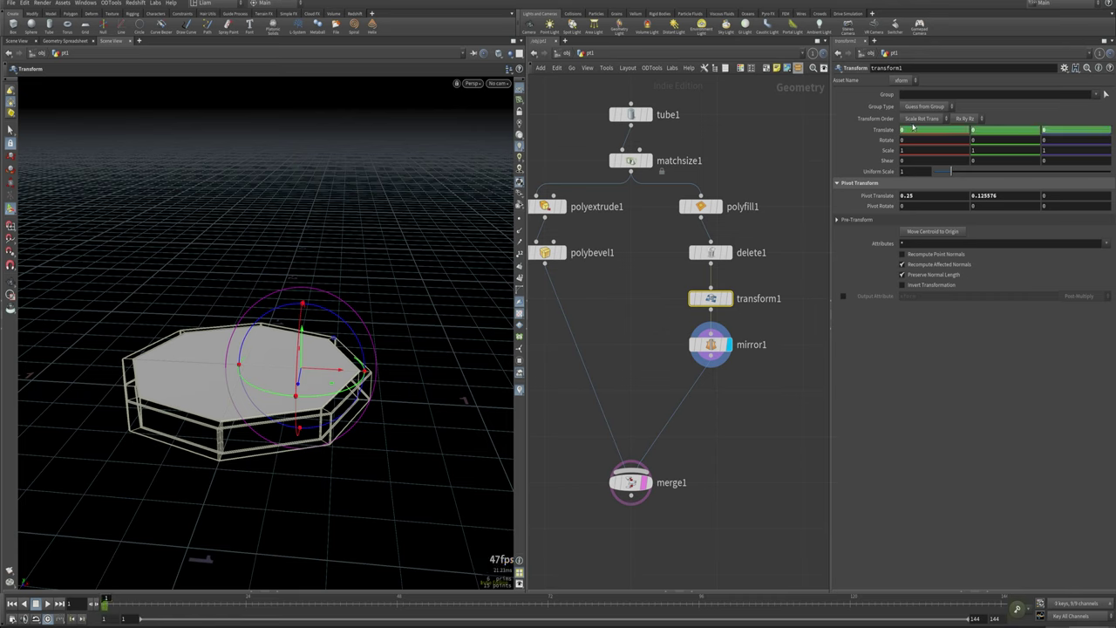
key("ctrl+z")
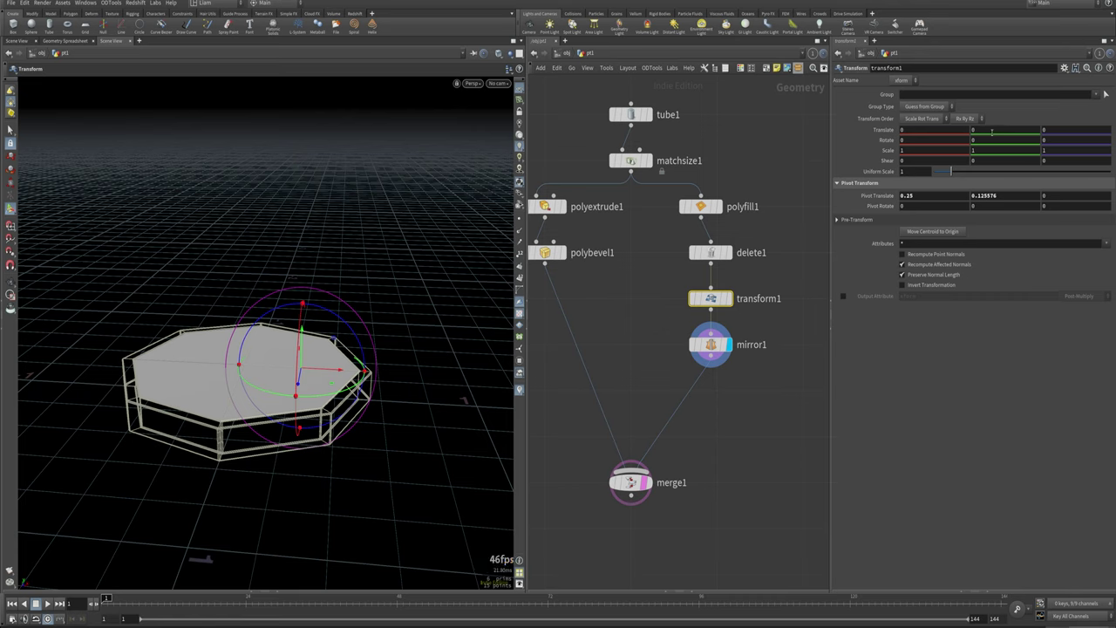
left_click(991, 132, "alt")
left_click(933, 131, "alt")
left_click(1073, 131, "alt")
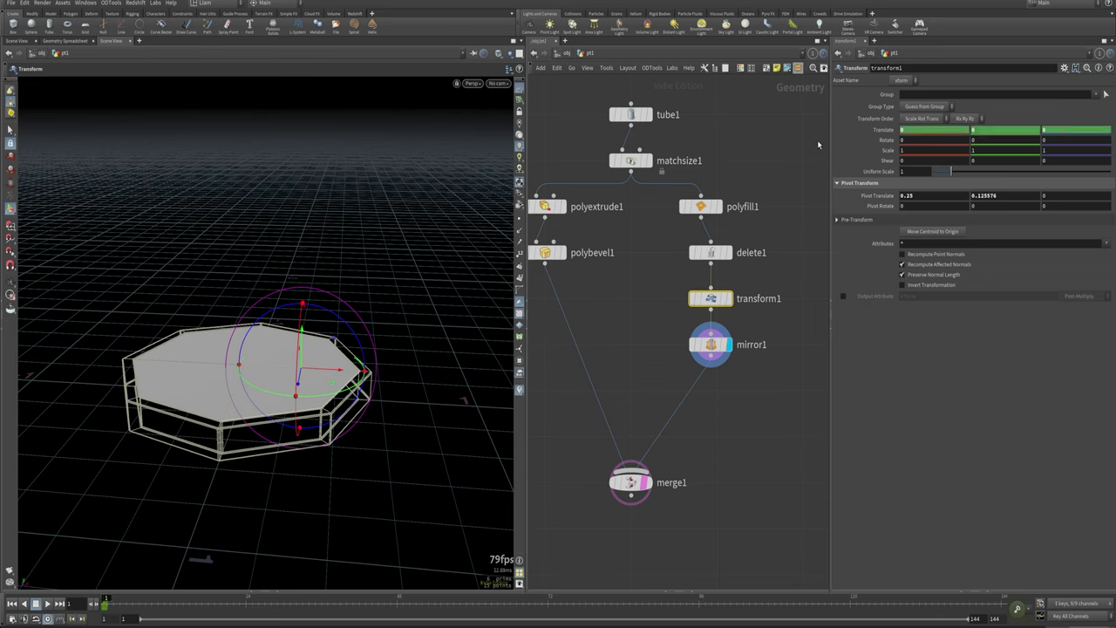
key("ctrl+z")
key("ctrl+z")
key("ctrl+z")
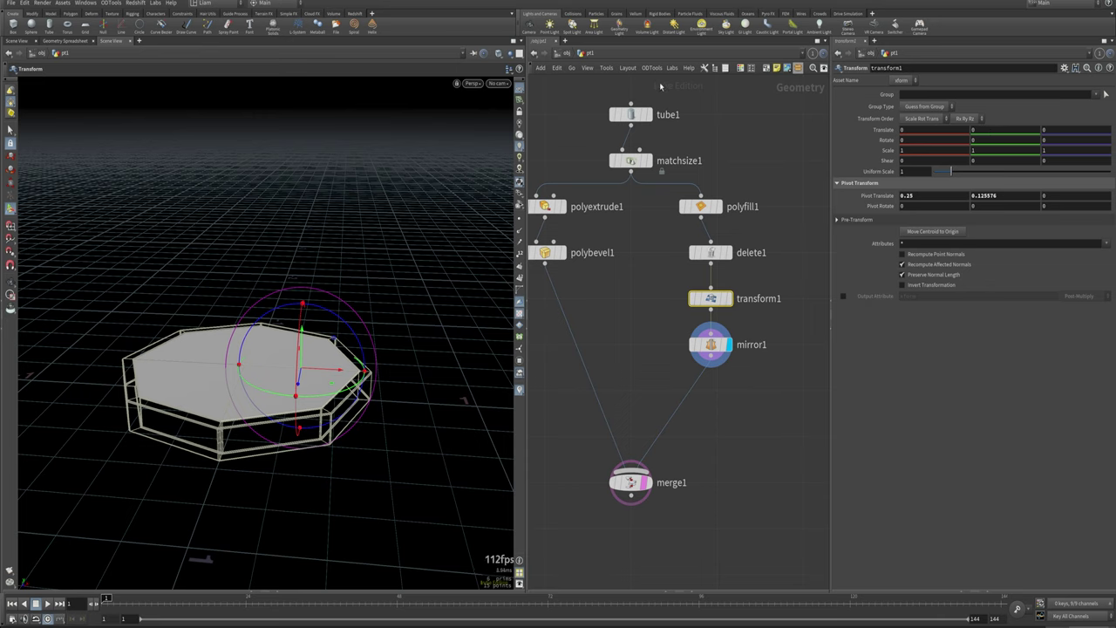
Keyframe all three Translate channels of transform1 at frame 1 and open their curves in the Animation Editor.
left_click(882, 131, "alt")
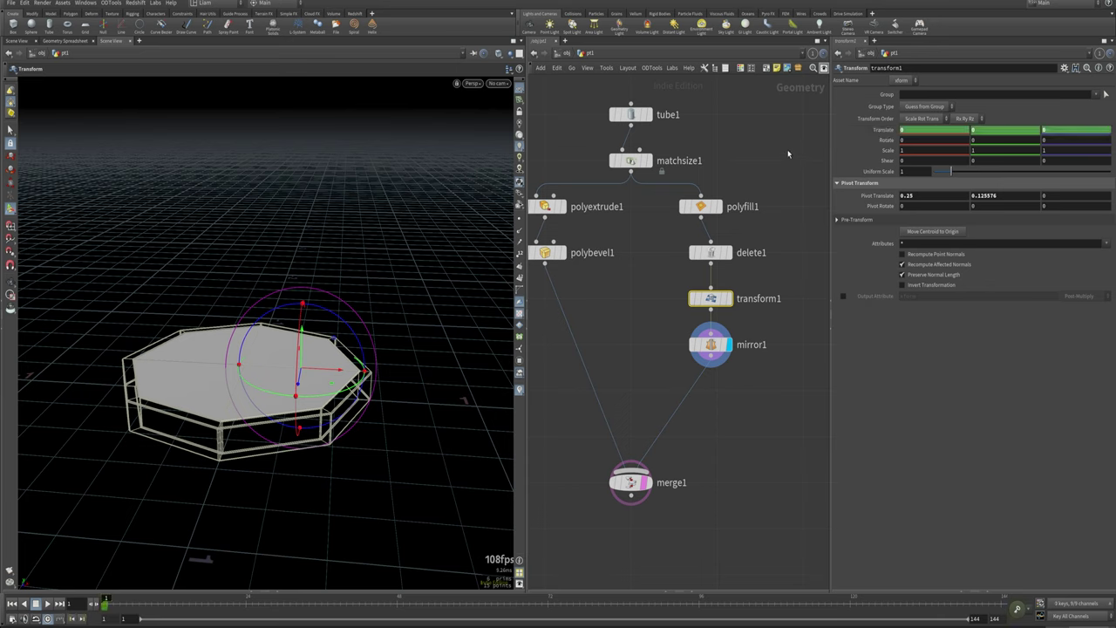
left_click(875, 136, "shift")
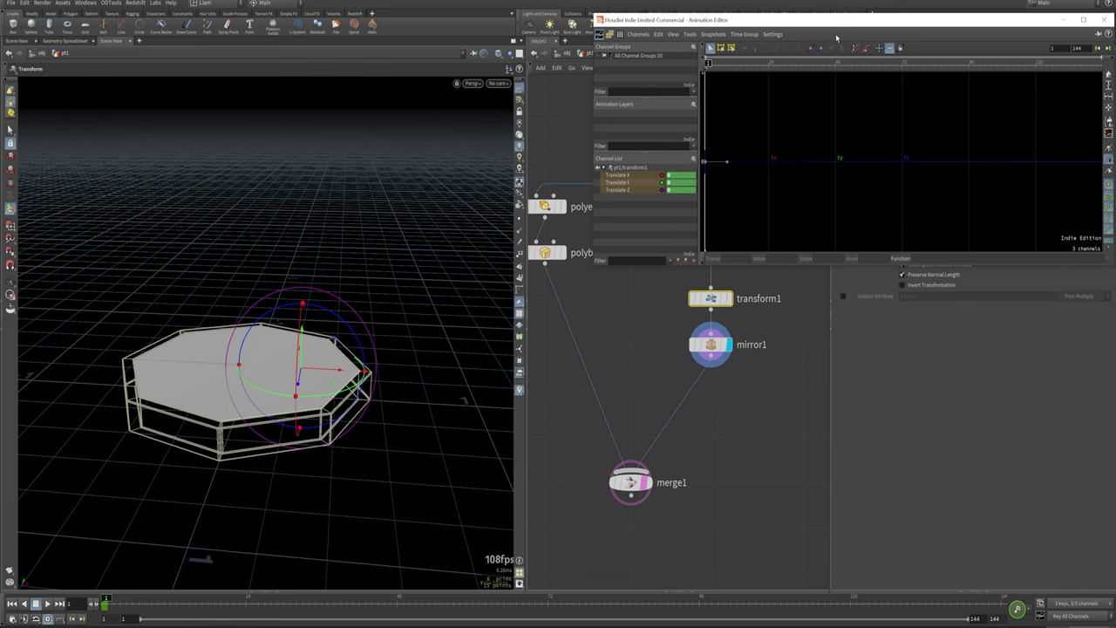
left_click_drag(831, 28, 402, 167)
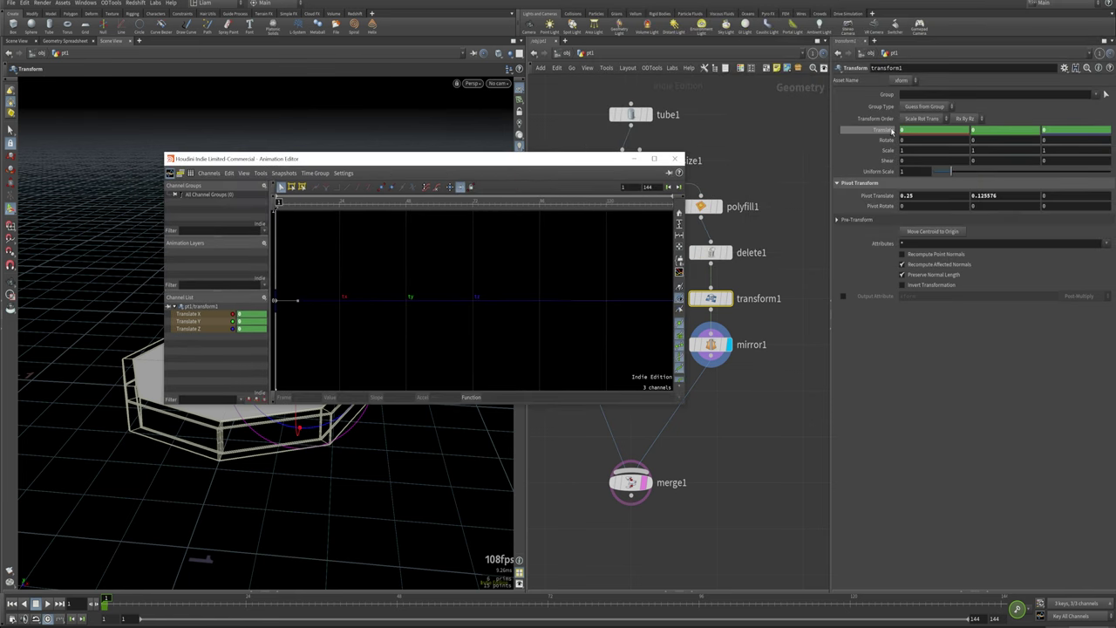
Isolate the individual Translate curves in the Animation Editor, close it, and delete transform1's Translate channels.
left_click(203, 322)
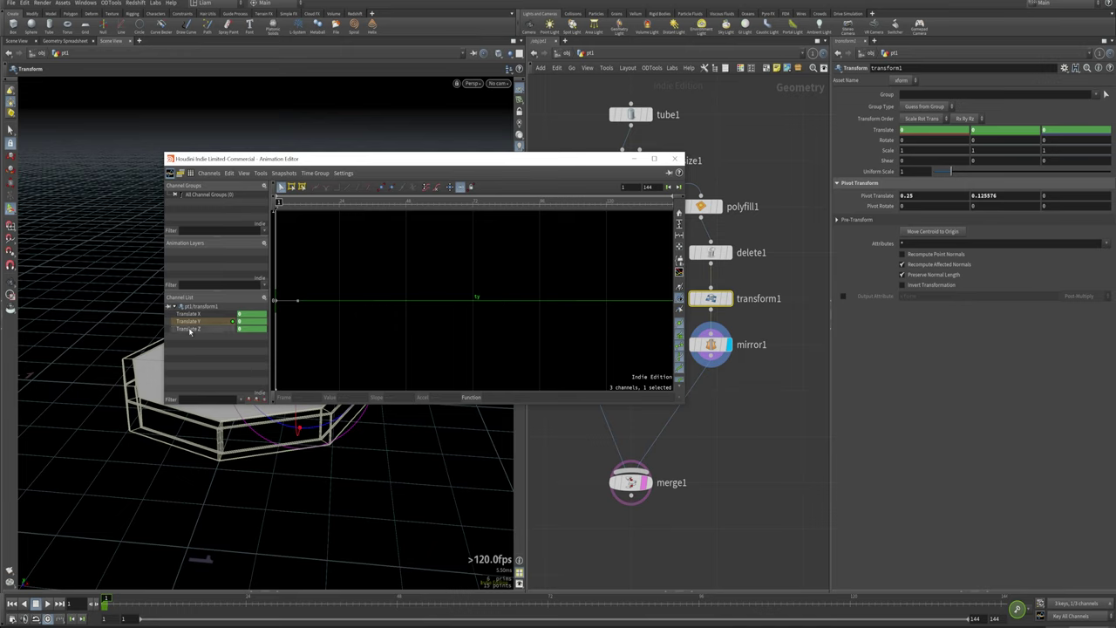
left_click(188, 313)
left_click(196, 322)
left_click(194, 329)
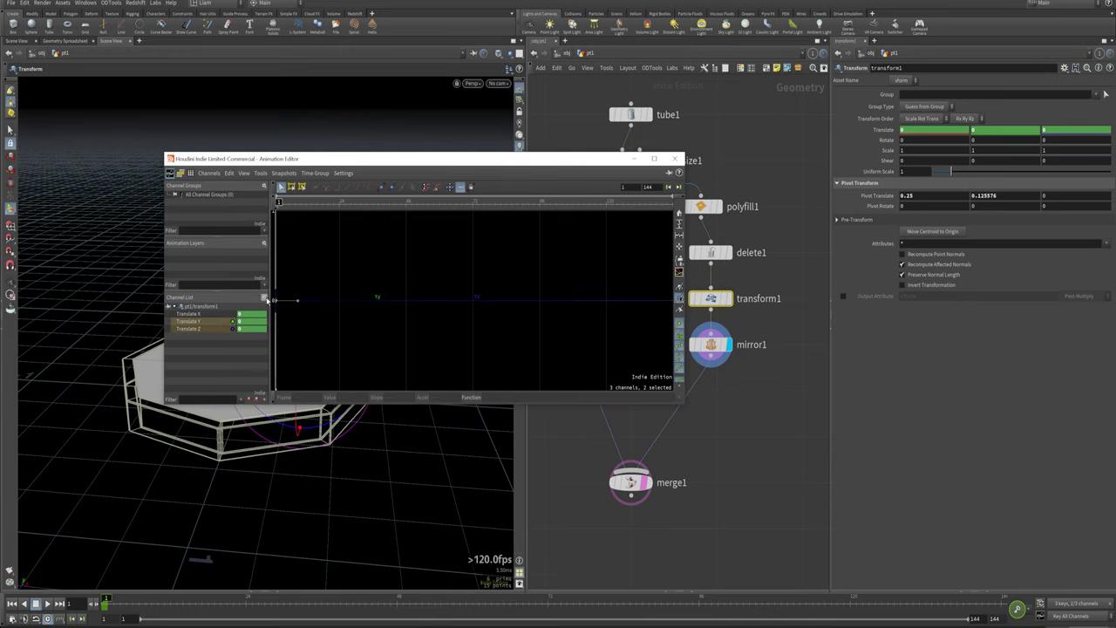
left_click(194, 323)
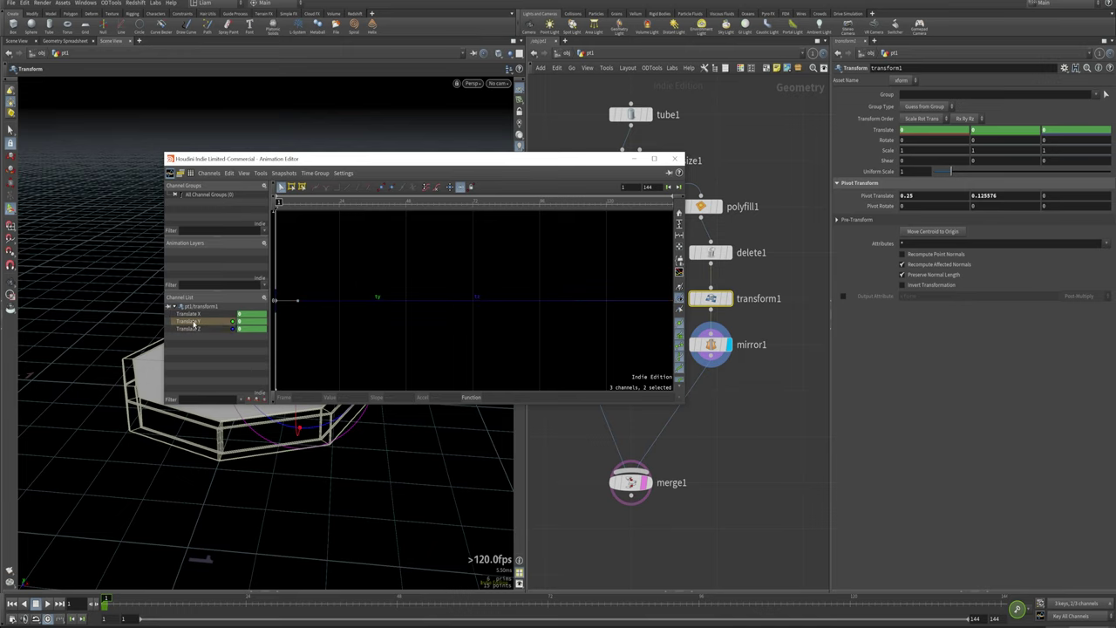
left_click(654, 160)
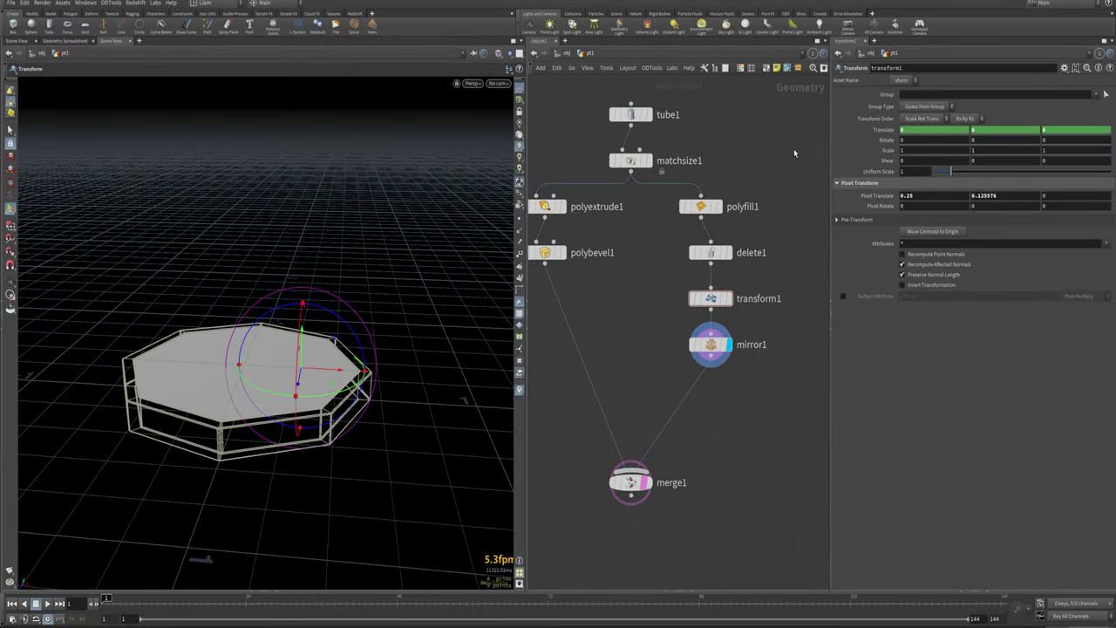
left_click(882, 132, "ctrl+shift")
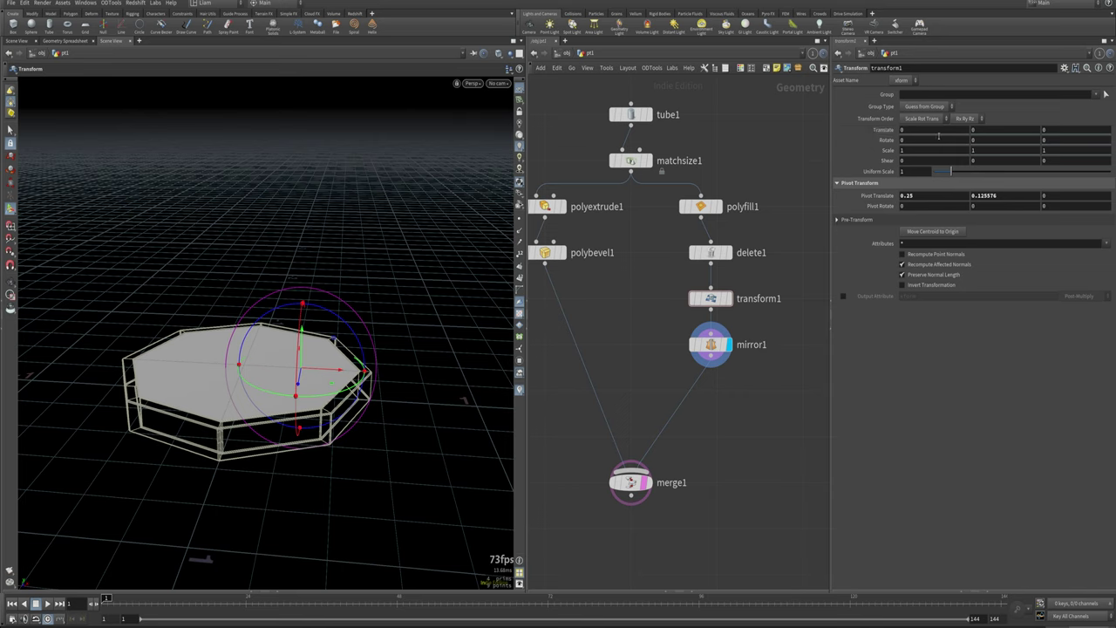
Keyframe transform1's Translate Y at 0 on frame 1 and, after raising the cap slightly, at 0.0282775 on frame 10.
left_click(995, 130, "alt")
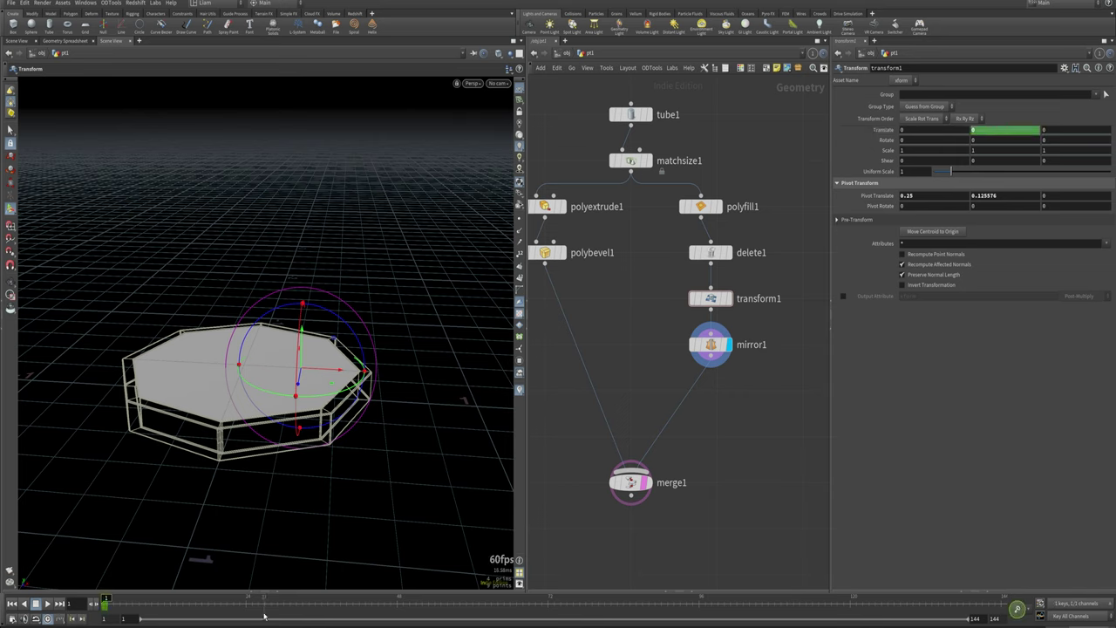
left_click(158, 599)
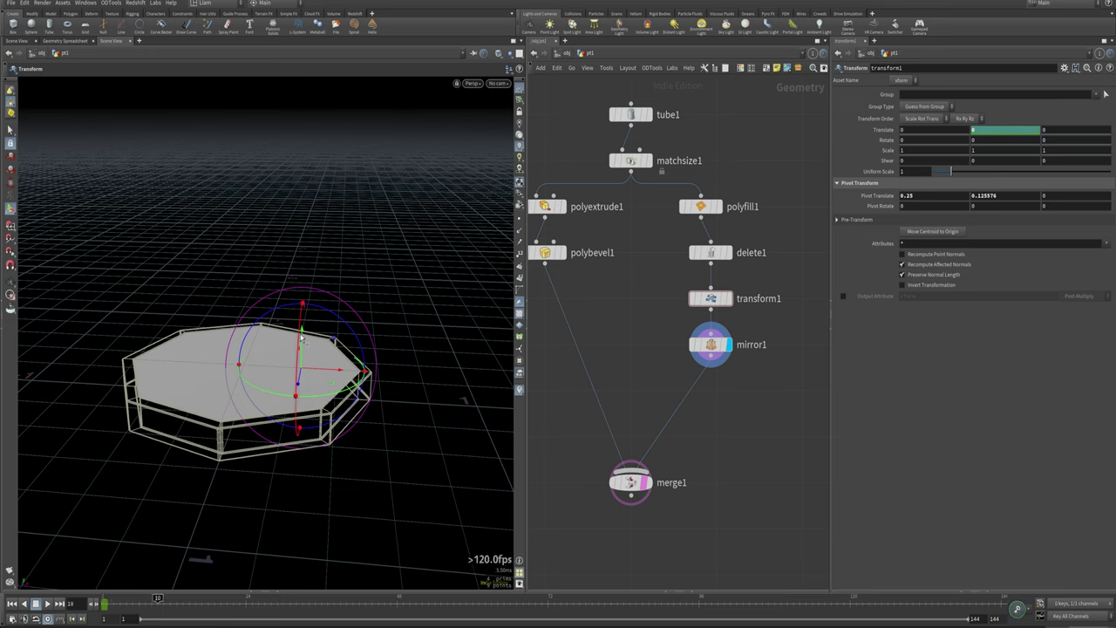
left_click_drag(301, 334, 302, 326)
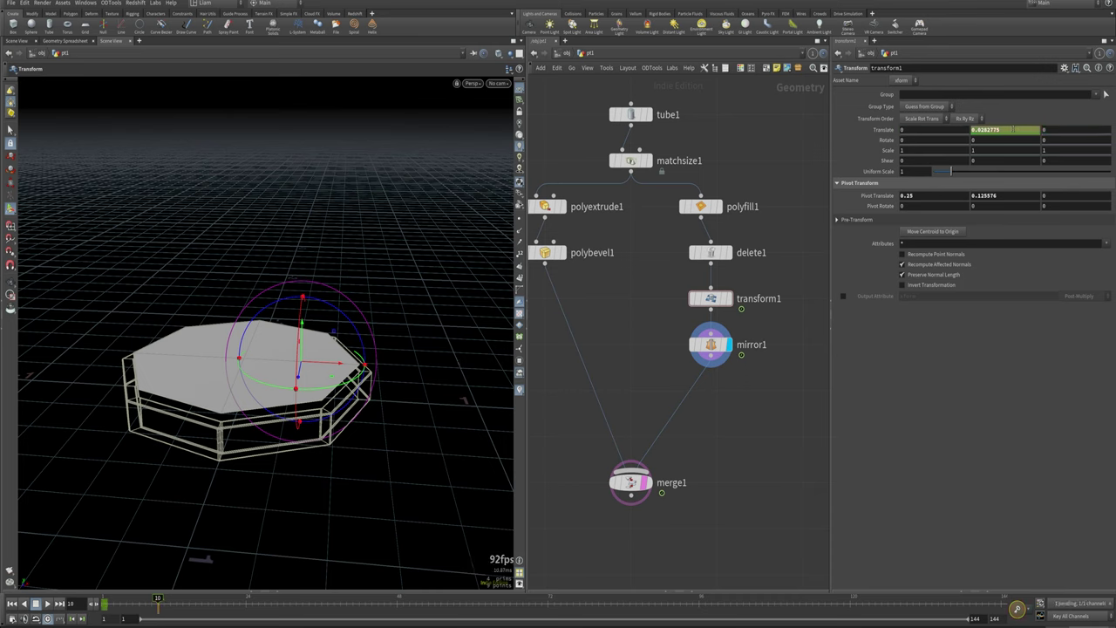
left_click(1012, 129, "alt")
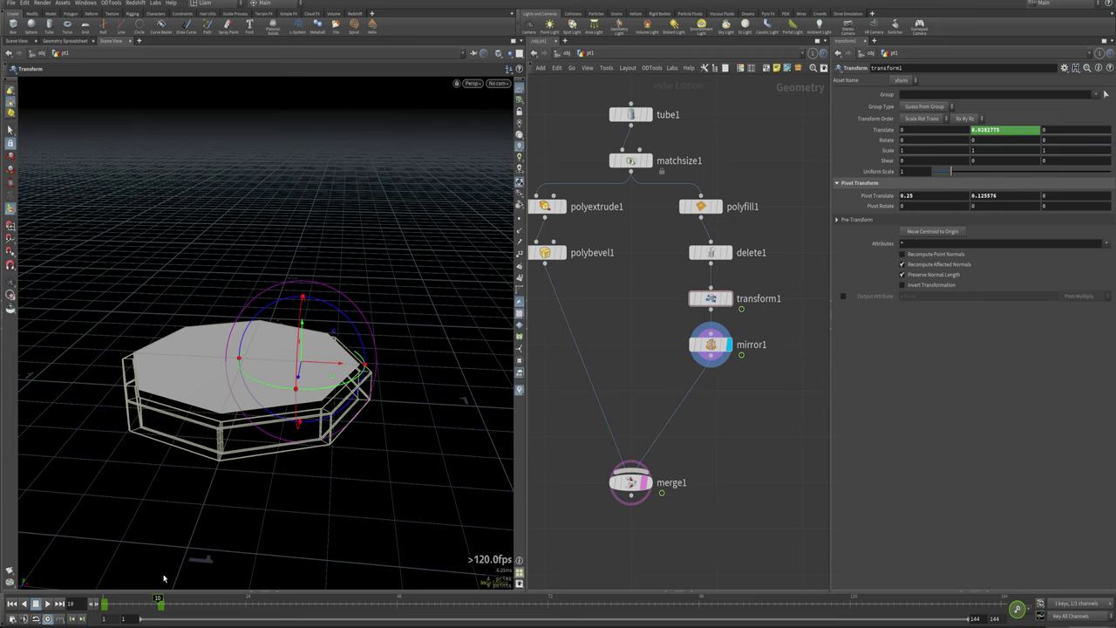
Keyframe Translate Y at 0.0282775 on frame 14 to hold the raised cap, and go to frame 24.
left_click(181, 600)
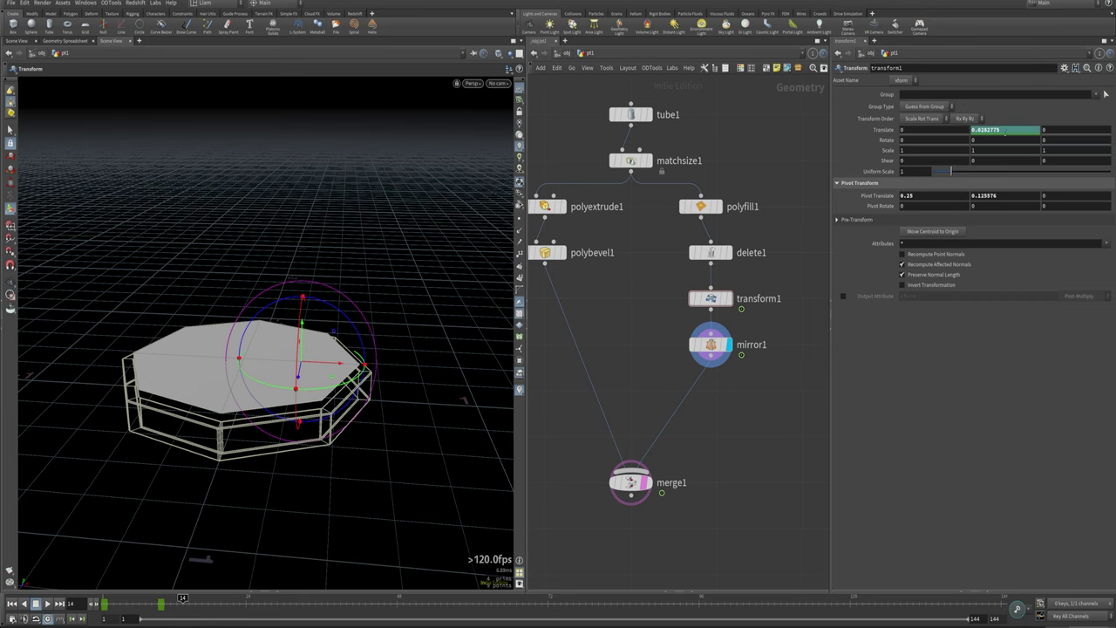
left_click(235, 600)
left_click(246, 600)
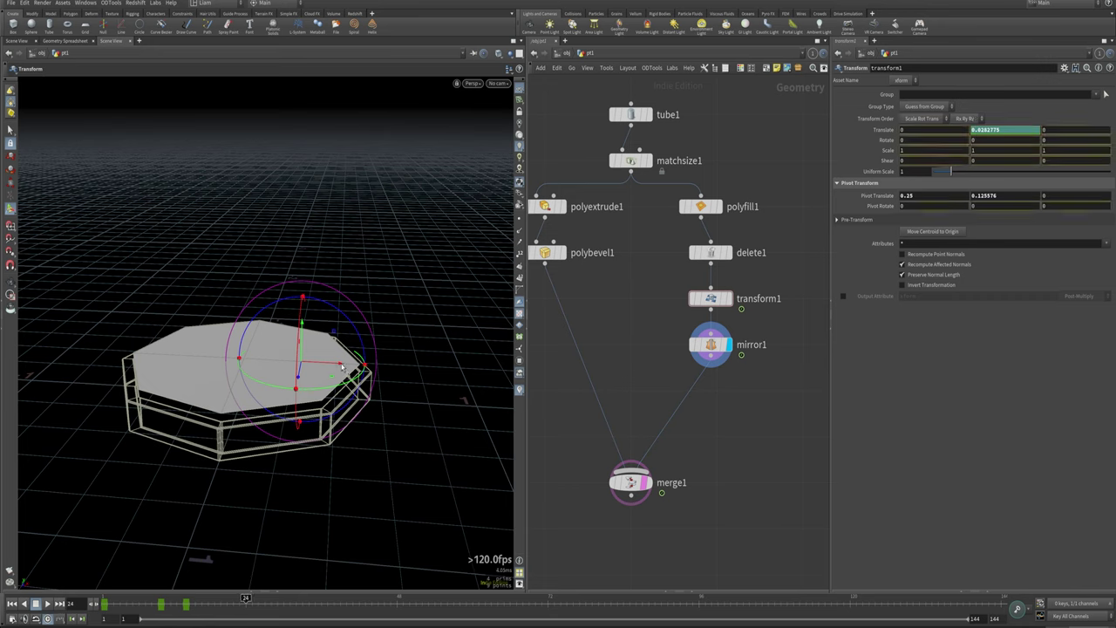
Slide the cap halves apart to Translate X 0.572091, and keyframe Translate X on frame 14 and all Translate channels on frame 24.
left_click_drag(342, 368, 481, 381)
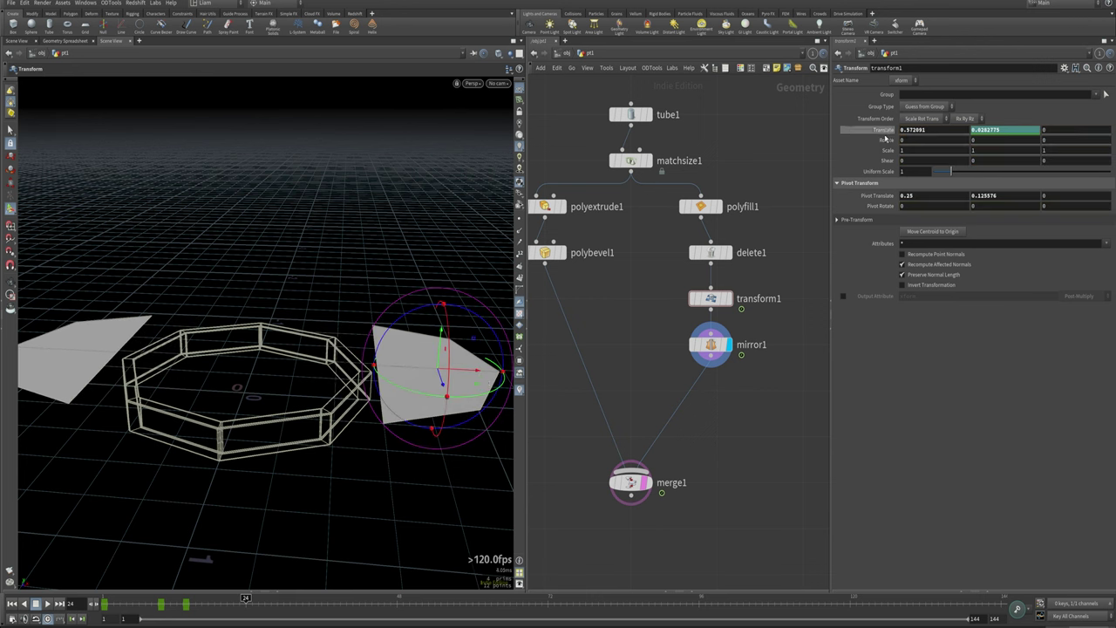
left_click(1001, 132, "alt")
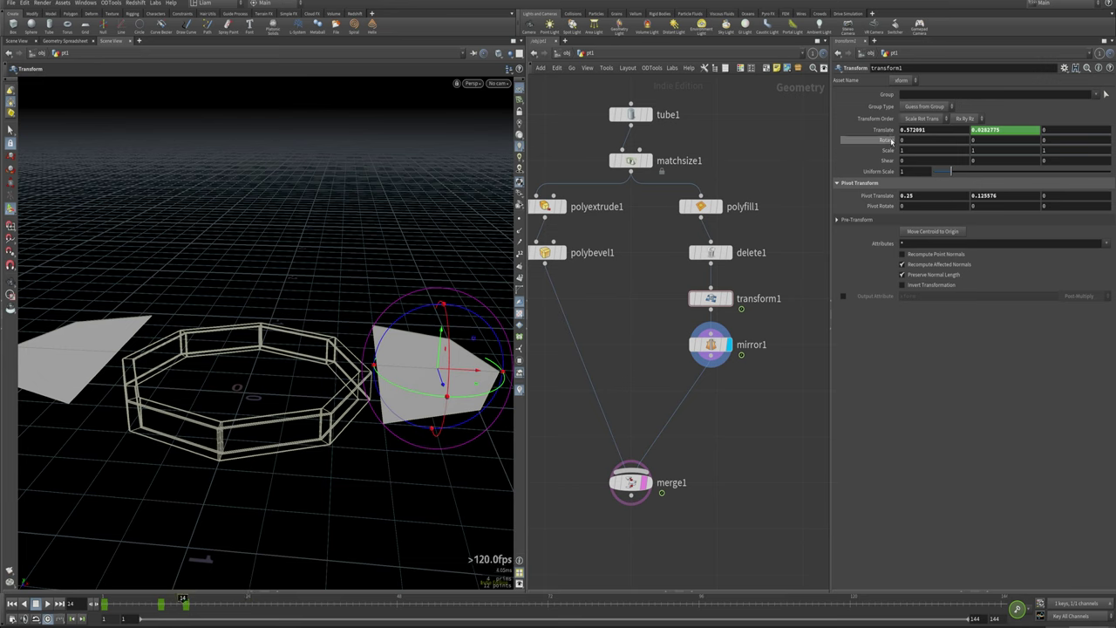
left_click(945, 129, "alt")
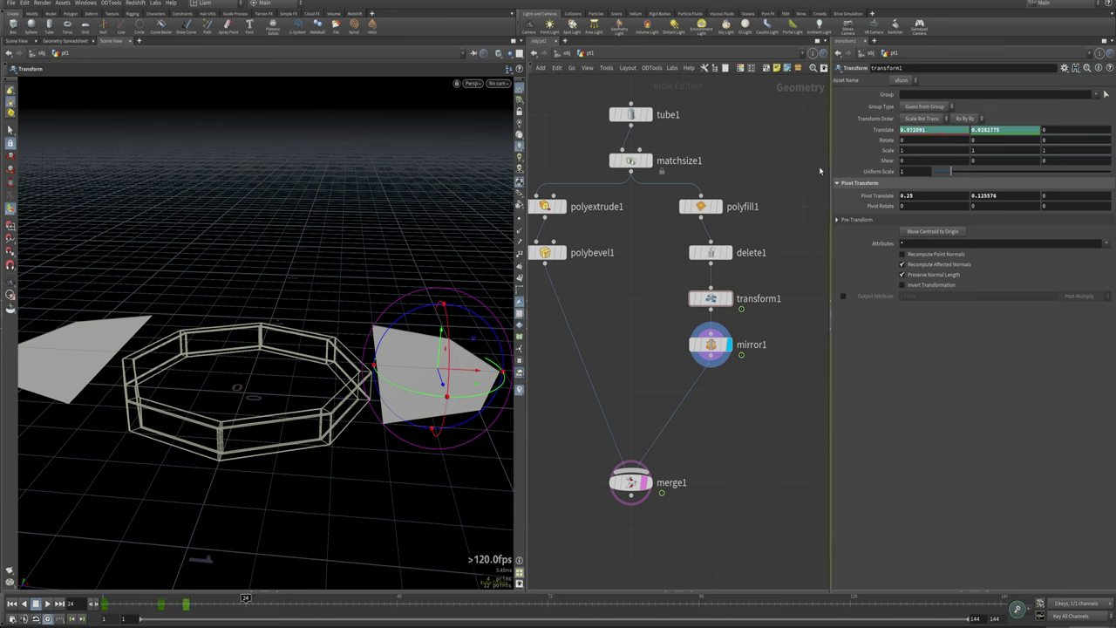
left_click(888, 134, "alt")
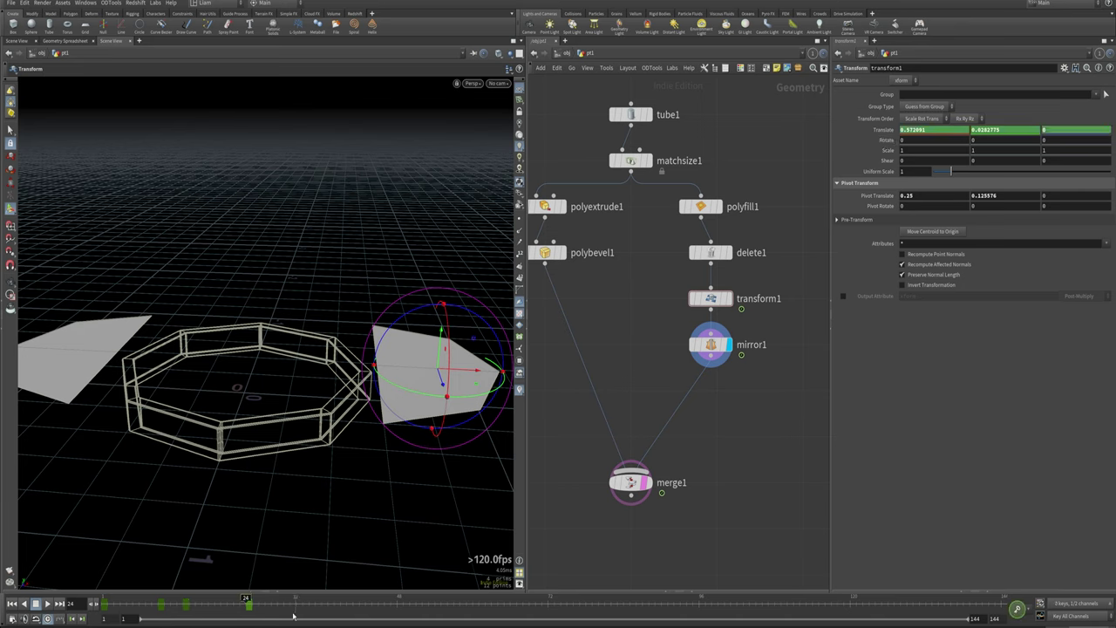
Keyframe all Translate channels on frames 10 and 1, and set Translate X to 0 on frame 1.
left_click_drag(236, 600, 159, 600)
left_click(885, 134, "alt")
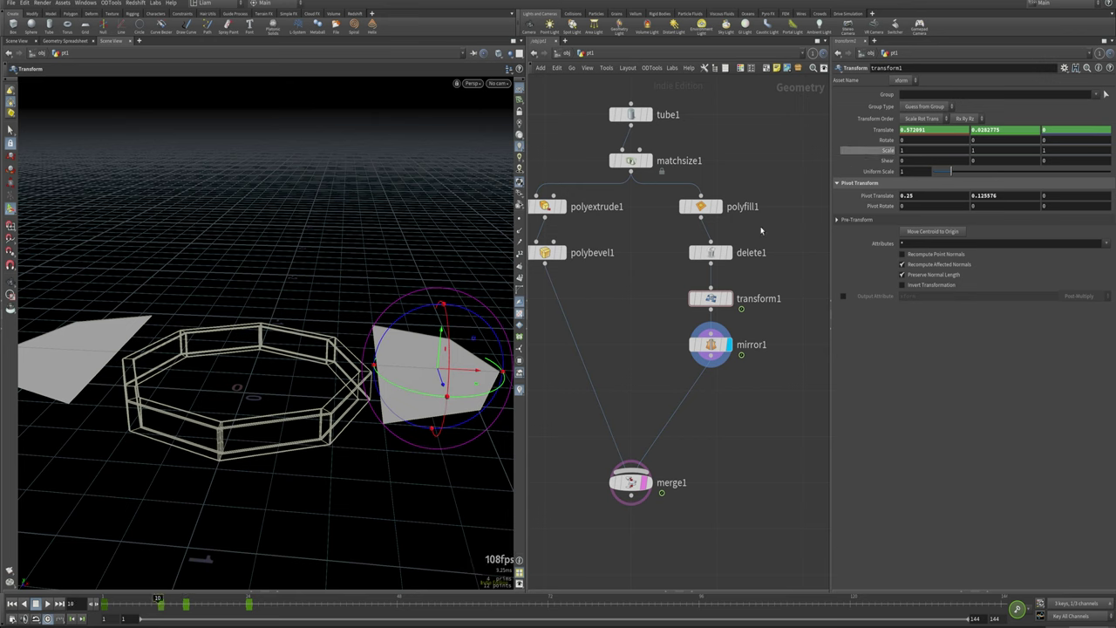
left_click(106, 602)
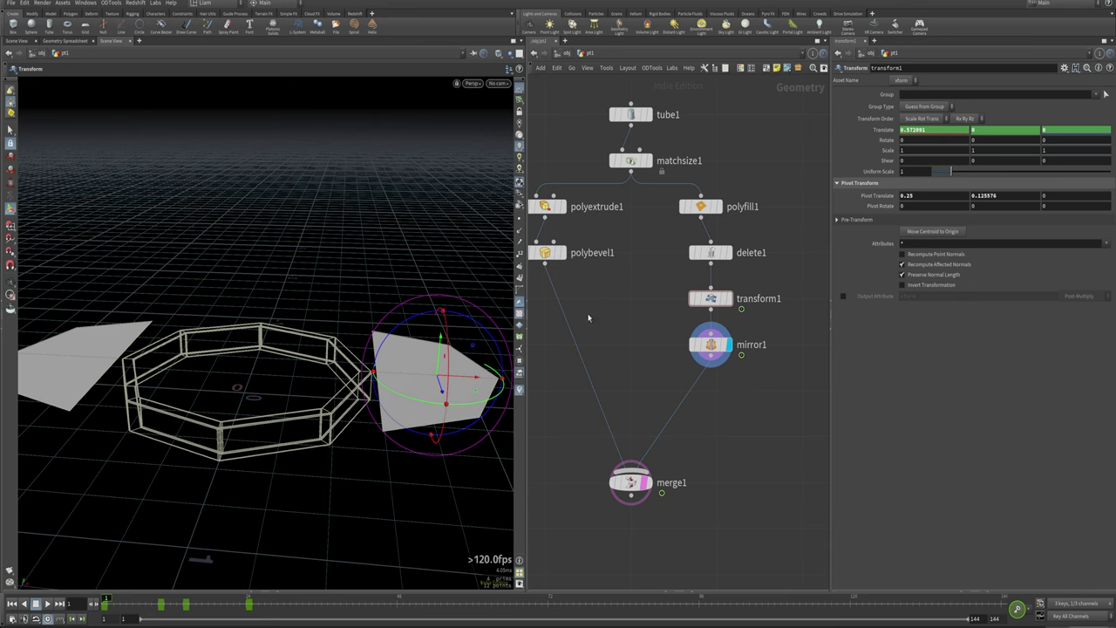
type("0")
key("Return")
Set transform1's Translate X to 0 on frames 10 and 14.
left_click_drag(128, 606, 160, 604)
left_click_drag(928, 130, 897, 130)
type("0")
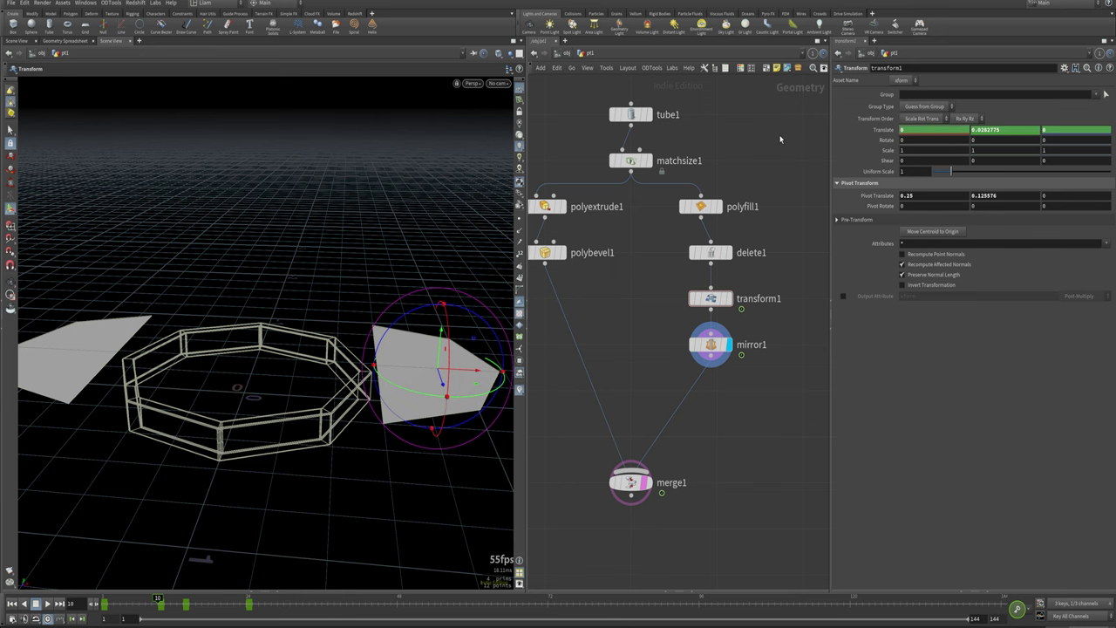
key("Return")
left_click(181, 611)
type("0")
key("Return")
Go to frame 24 and open transform1's Translate channel curves in an enlarged Animation Editor.
left_click_drag(186, 602, 247, 607)
left_click(877, 130, "shift")
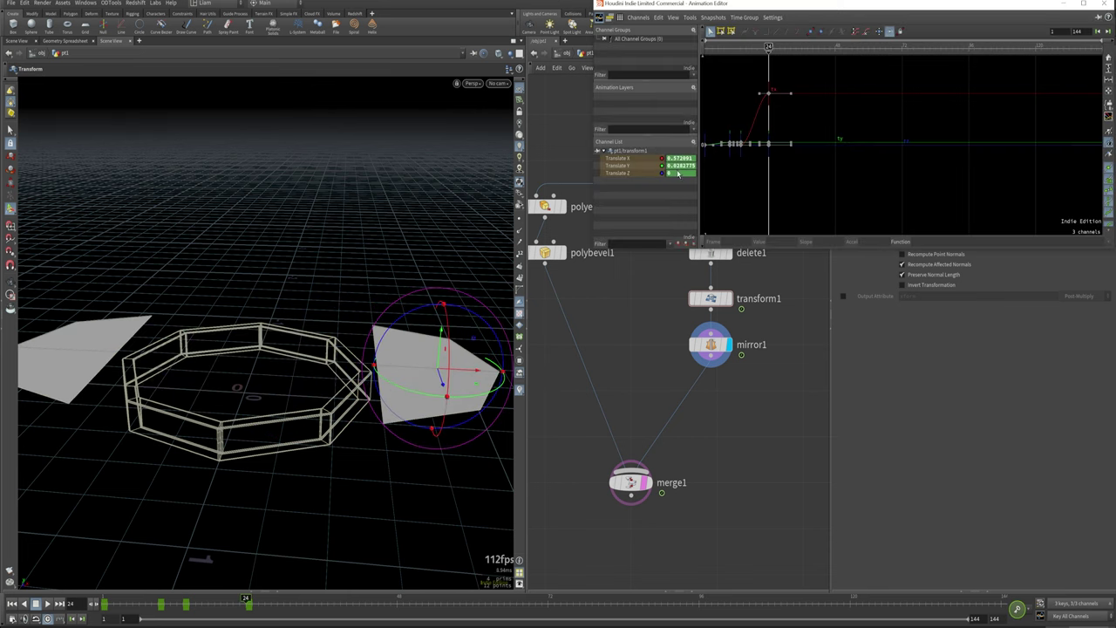
key("h")
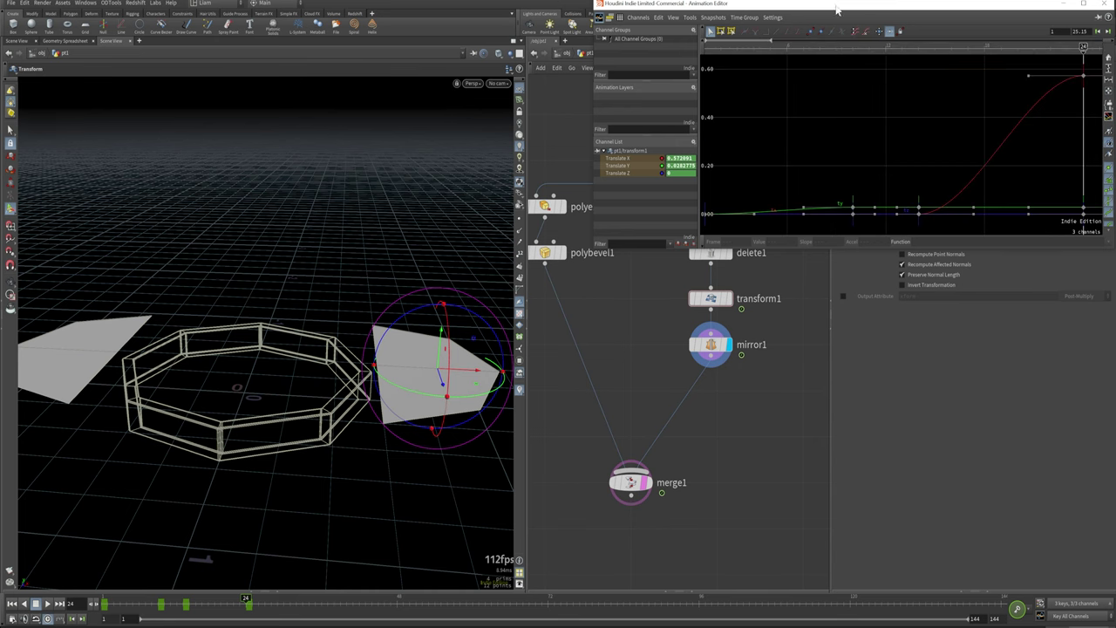
left_click_drag(837, 10, 505, 87)
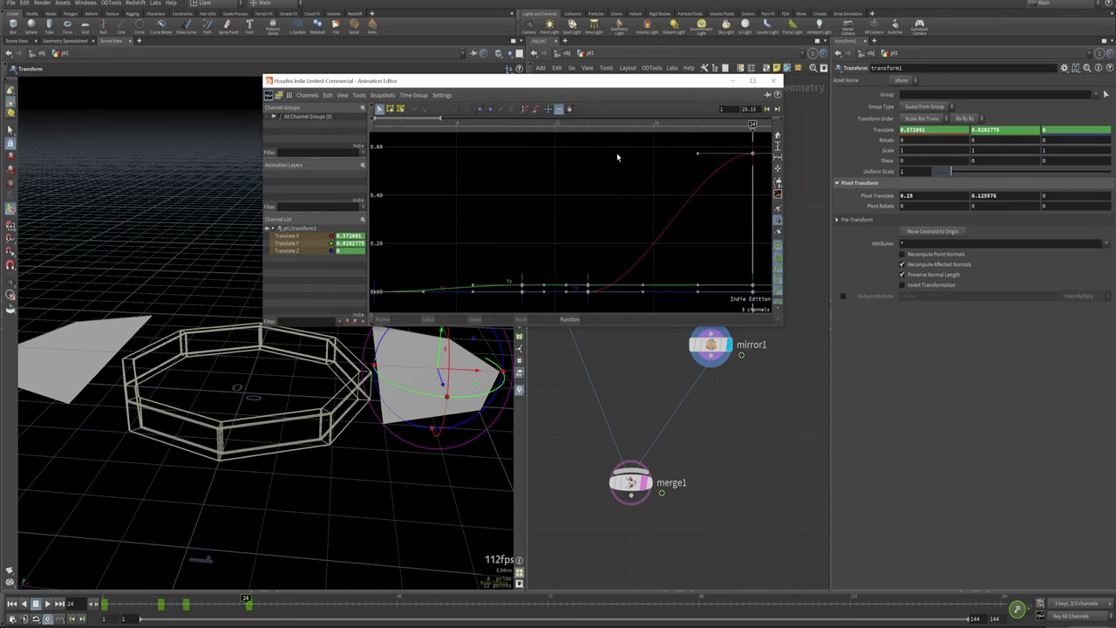
left_click_drag(589, 322, 587, 467)
key("h")
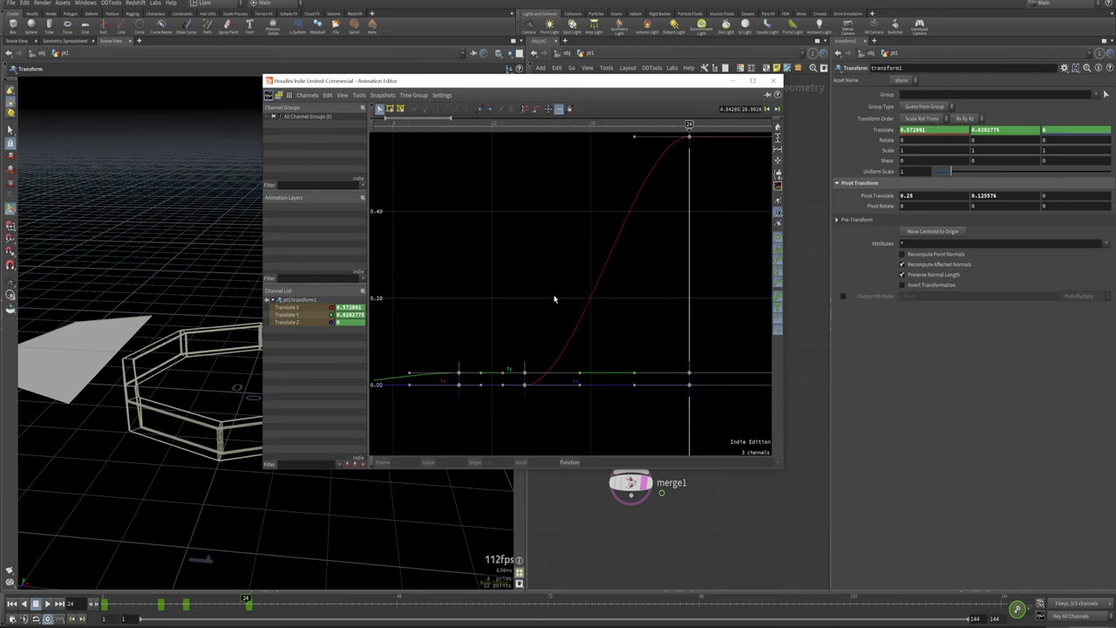
Lengthen the incoming tangent handle of the Translate X key at frame 24 to an acceleration of about 0.395.
middle_click_drag(567, 281, 569, 275)
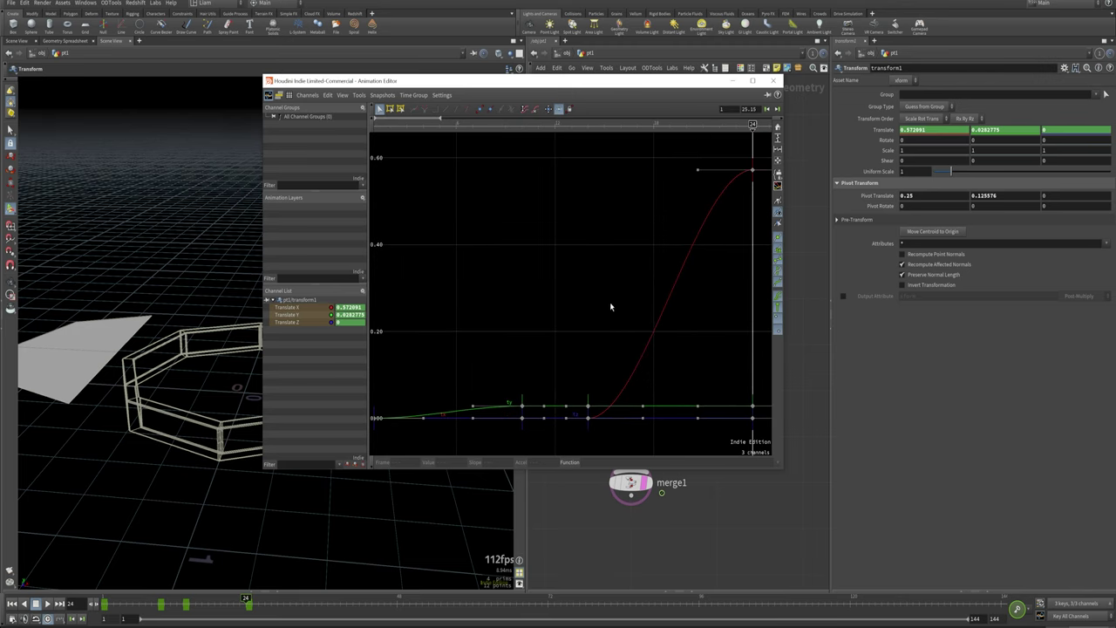
right_click_drag(610, 303, 589, 332)
middle_click_drag(597, 325, 572, 326)
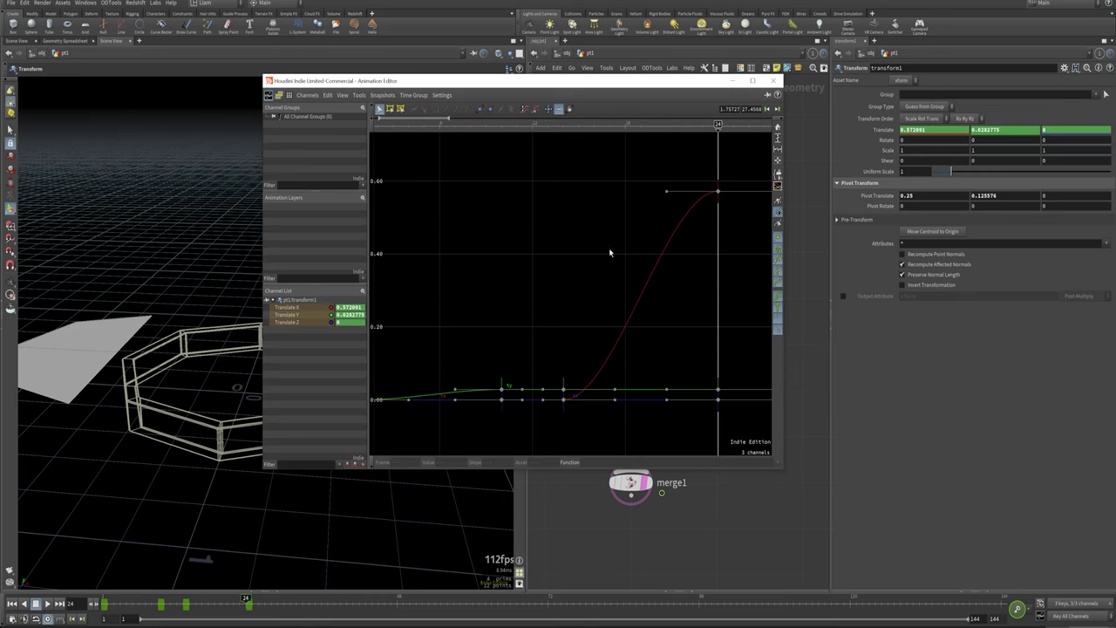
left_click_drag(672, 192, 576, 194)
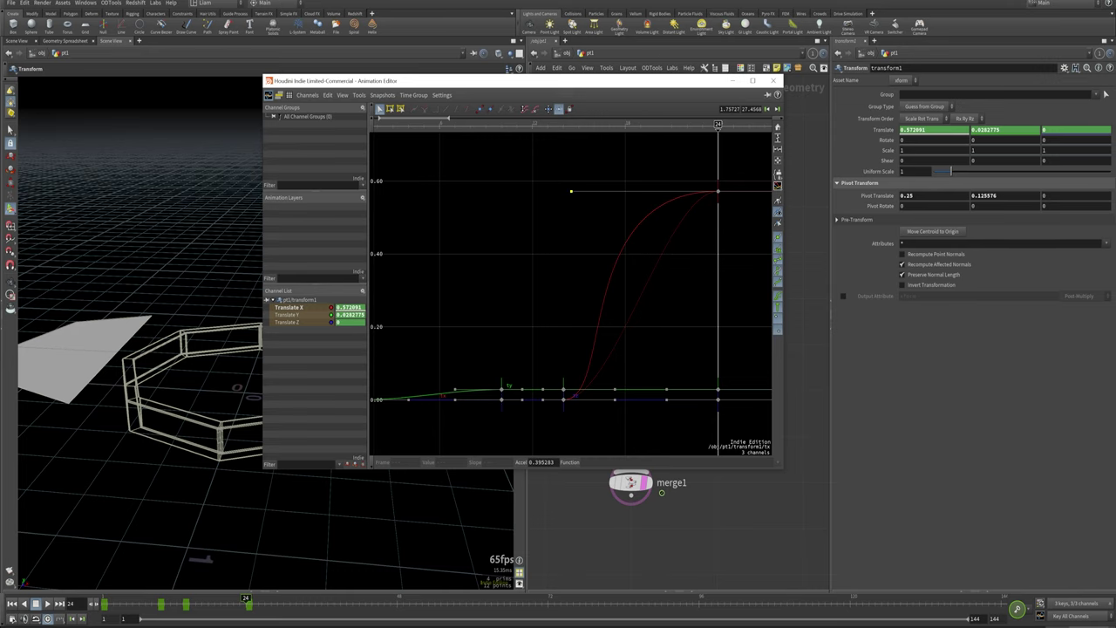
Play and scrub the timeline to check the eased opening motion of the cap halves.
left_click_drag(582, 85, 730, 85)
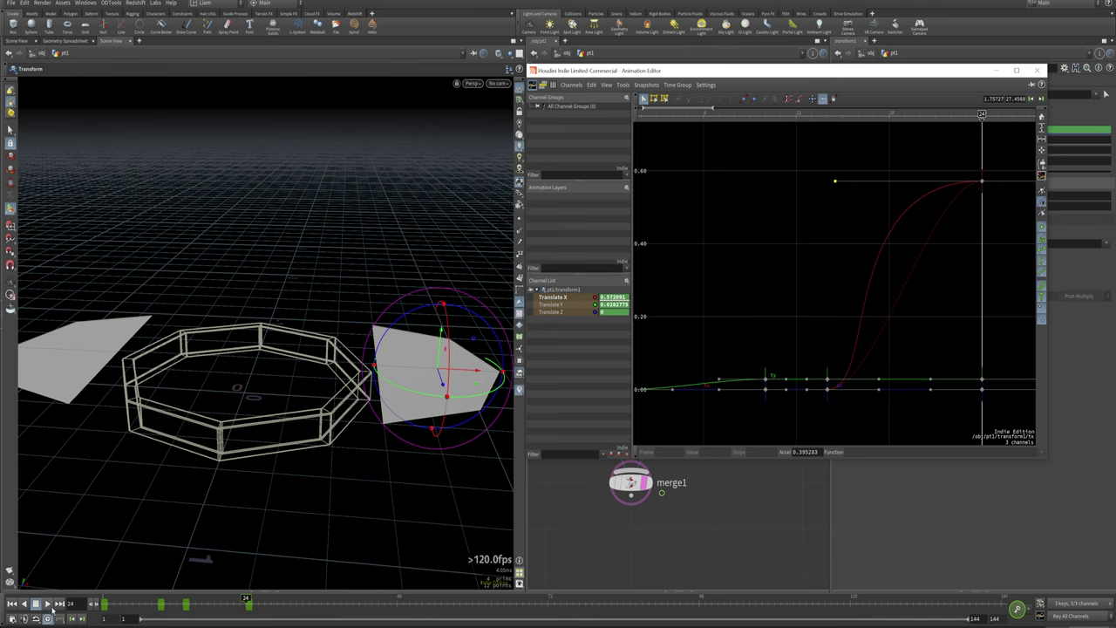
left_click(51, 606)
left_click(36, 605)
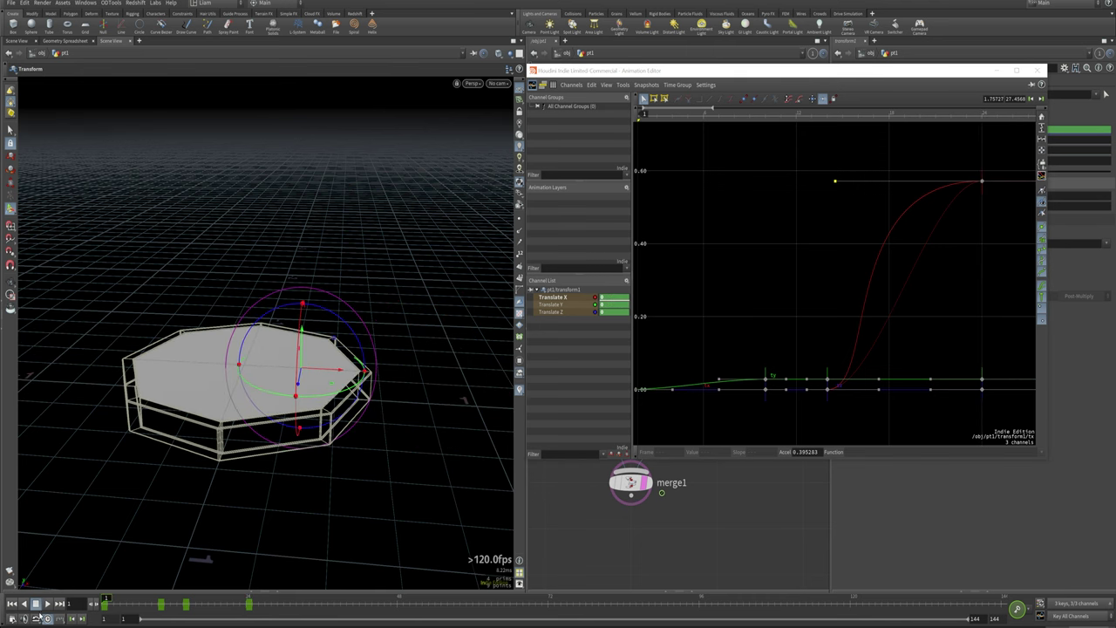
left_click(48, 603)
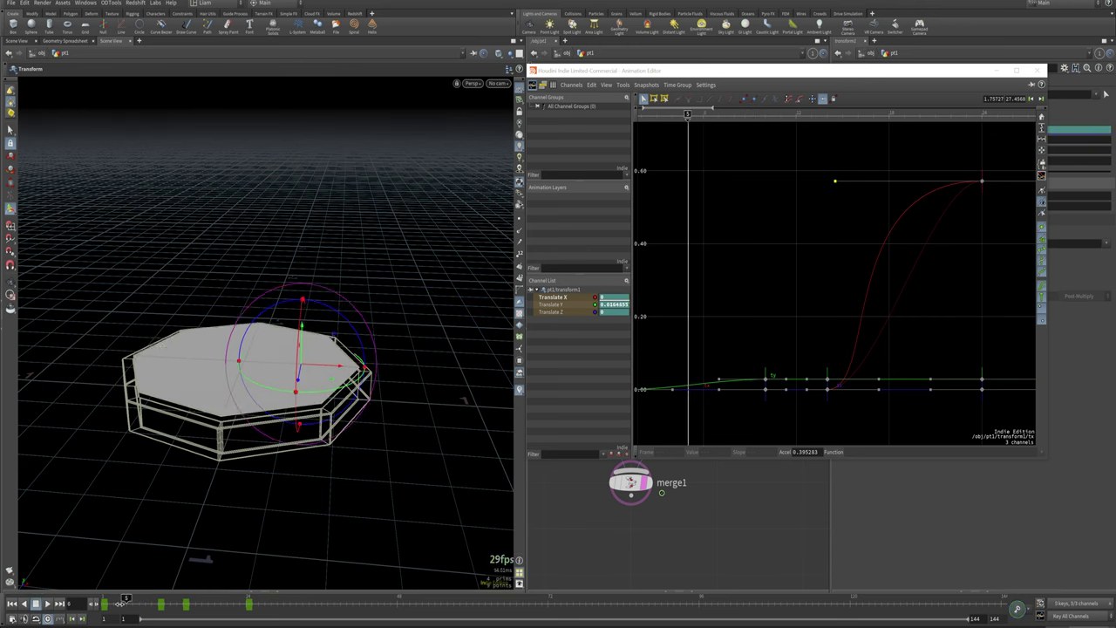
left_click(37, 604)
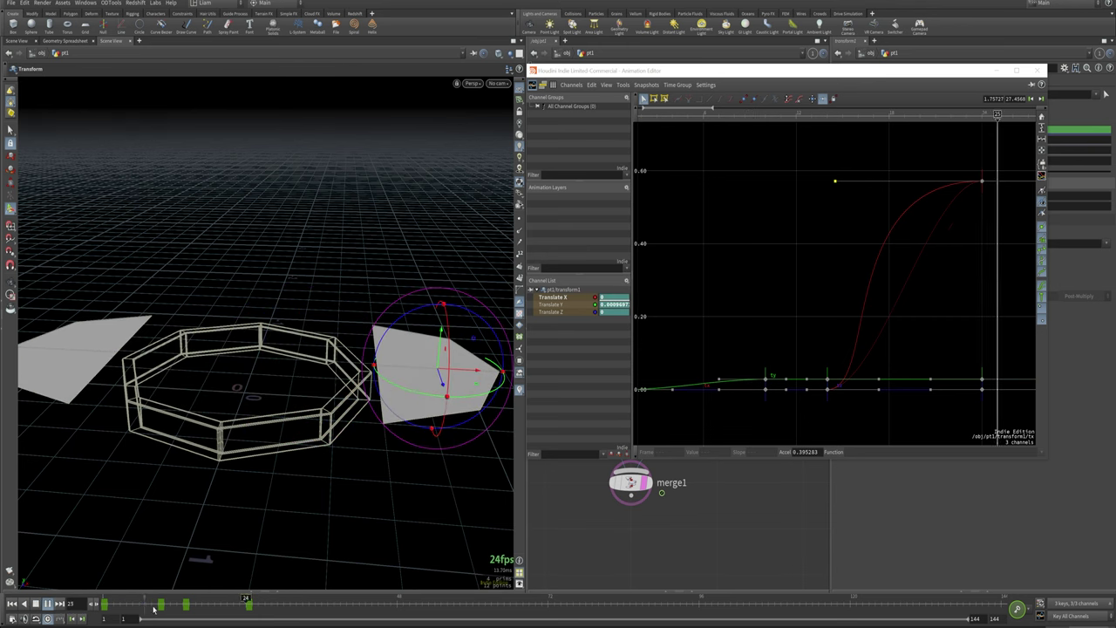
left_click_drag(162, 607, 25, 605)
left_click_drag(109, 603, 258, 600)
Close the Animation Editor, return to frame 1, and display the merge1 node.
left_click_drag(833, 80, 566, 80)
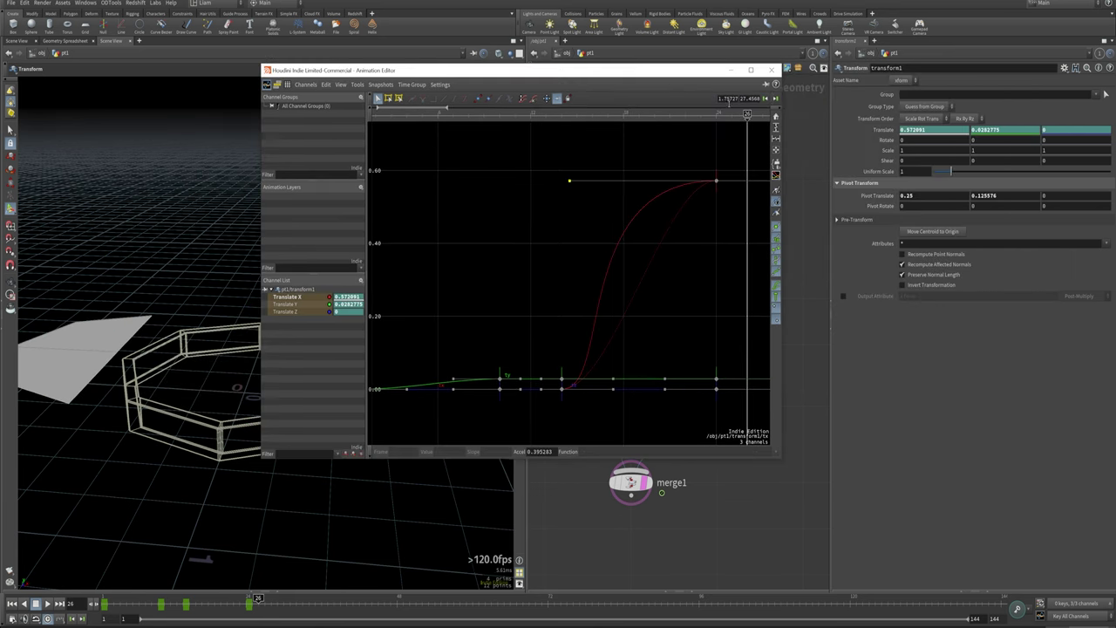
left_click(771, 70)
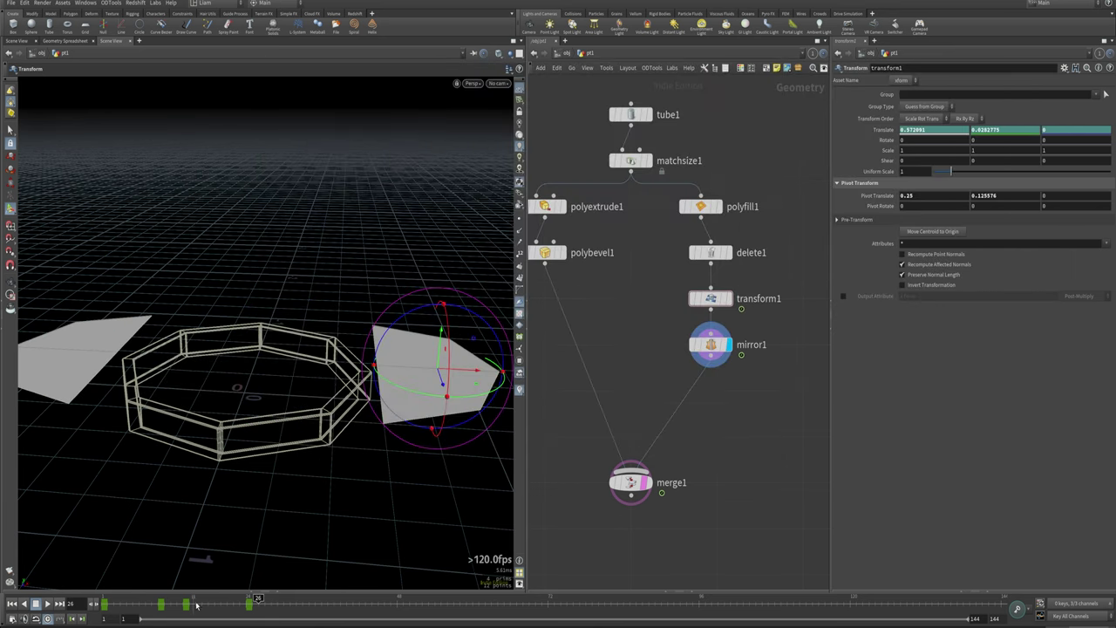
left_click_drag(196, 605, 105, 603)
left_click(646, 484)
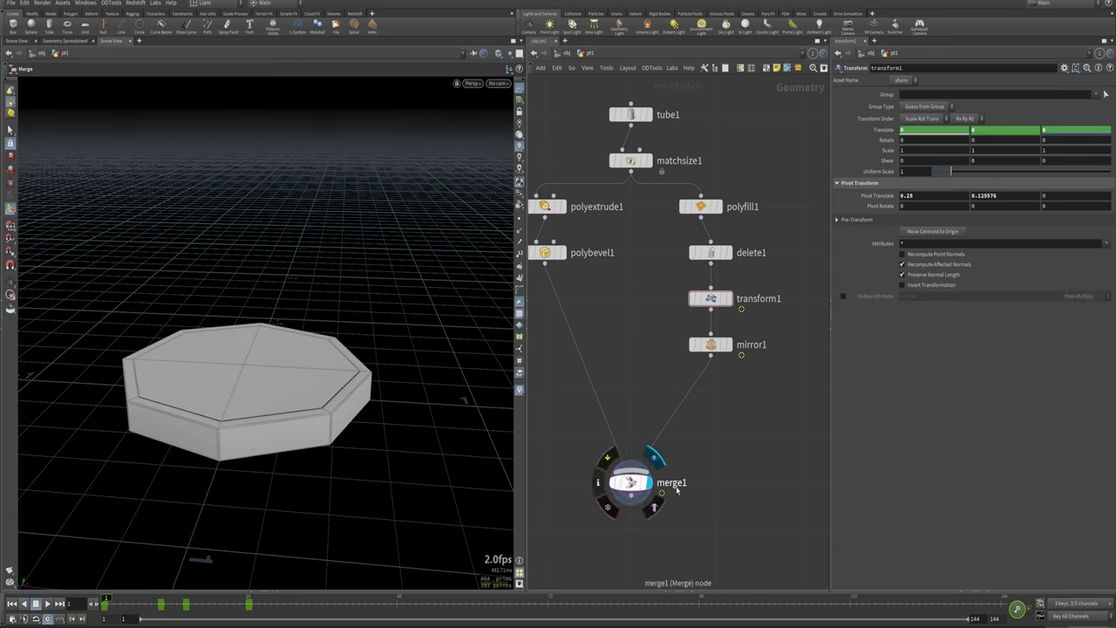
left_click_drag(116, 602, 45, 610)
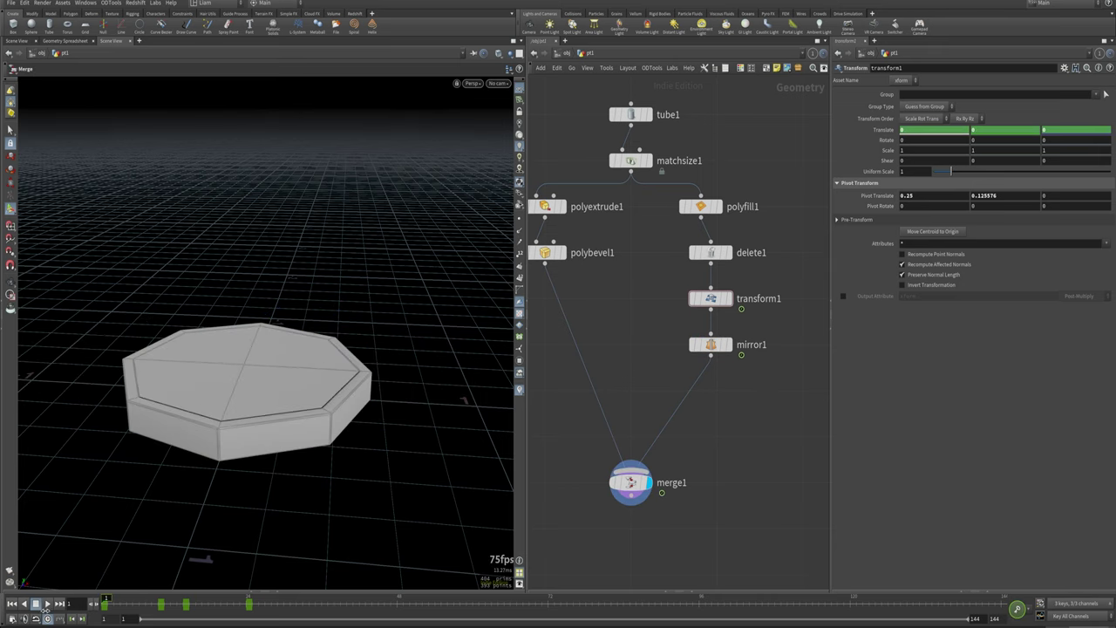
Insert a PolyExtrude node between delete1 and transform1, and display it.
key("Tab")
type("ext")
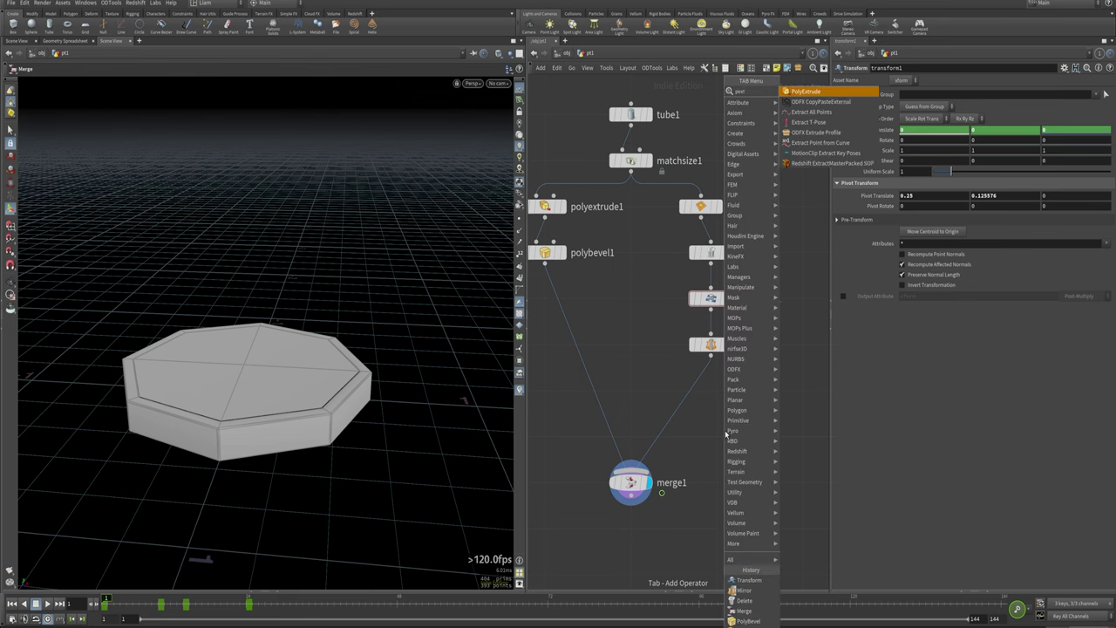
key("Return")
left_click(781, 231)
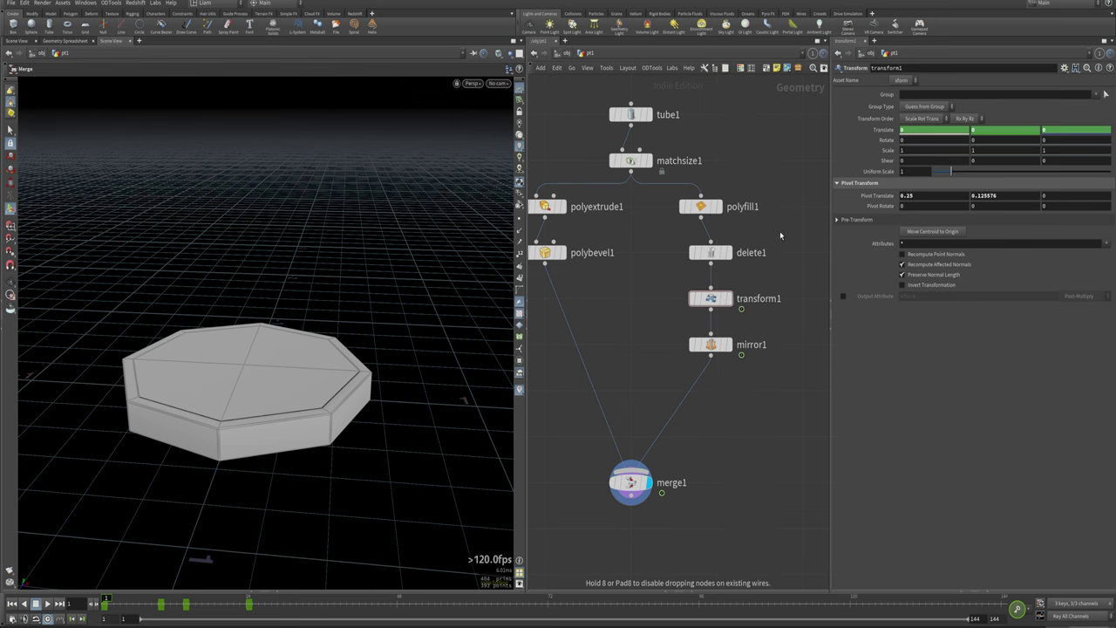
left_click_drag(781, 231, 710, 298)
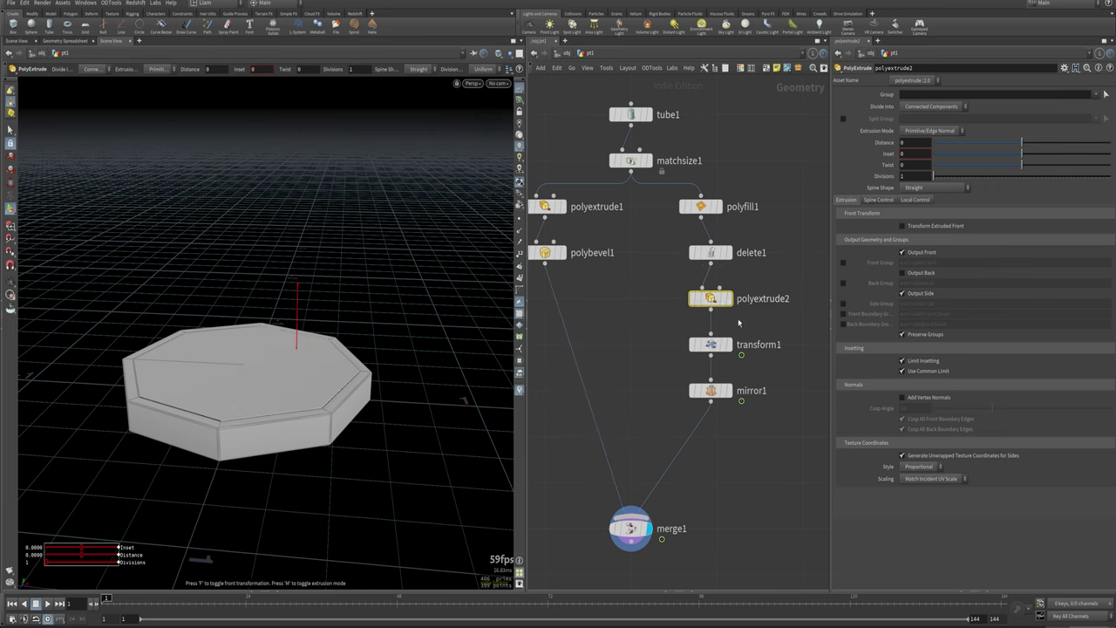
left_click(731, 298)
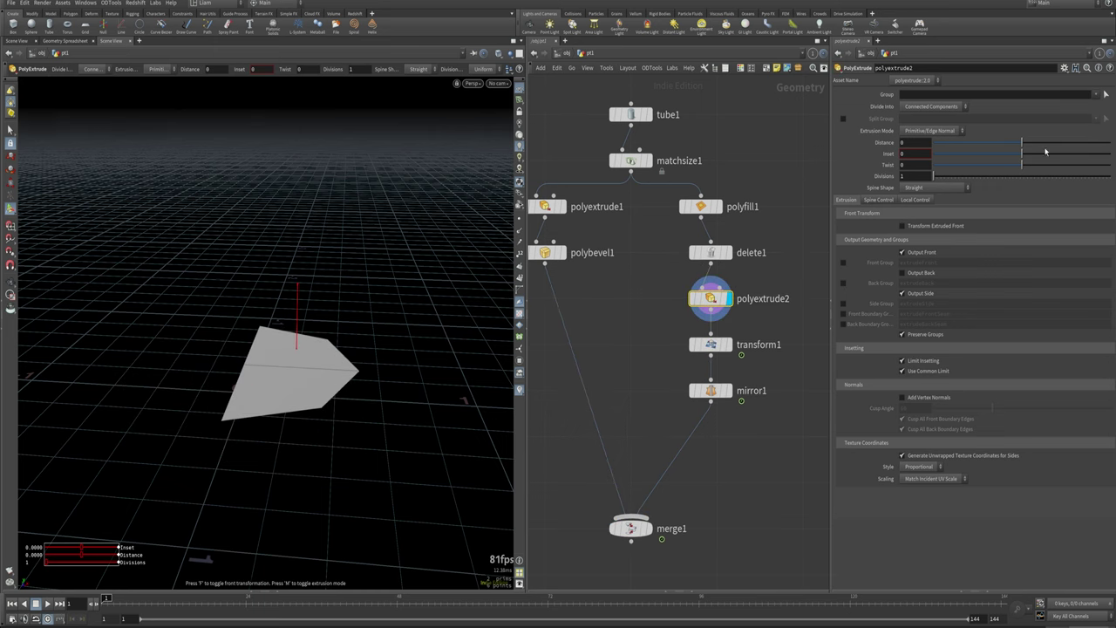
Set polyextrude2's Distance to 0.036 and enable Output Back to close the underside of the cap half.
left_click_drag(1022, 143, 1025, 144)
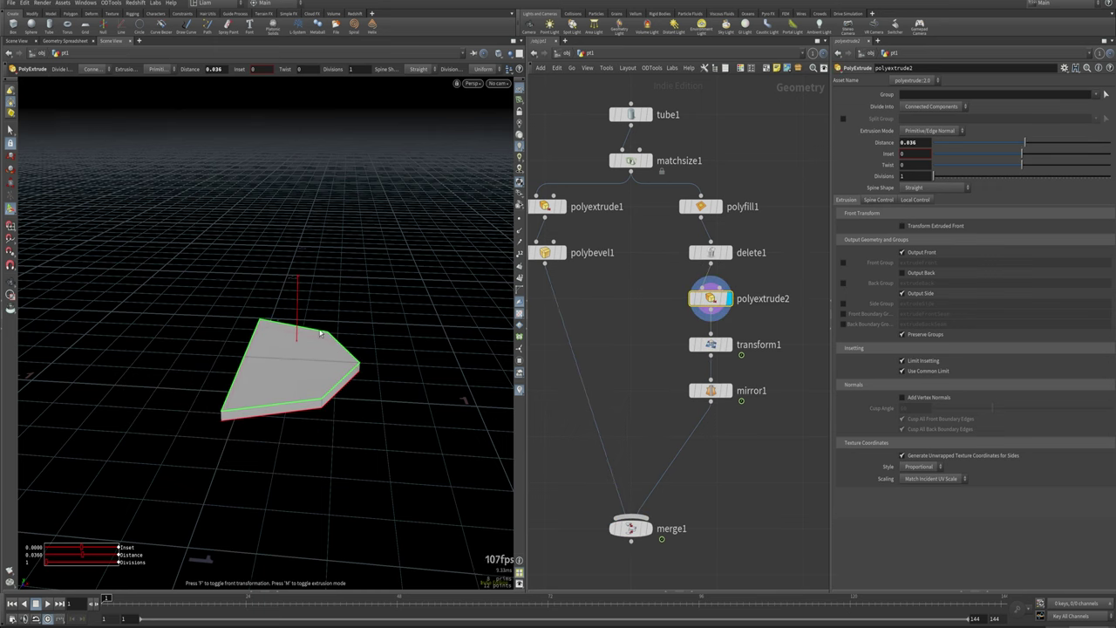
left_click_drag(310, 401, 299, 314, "alt")
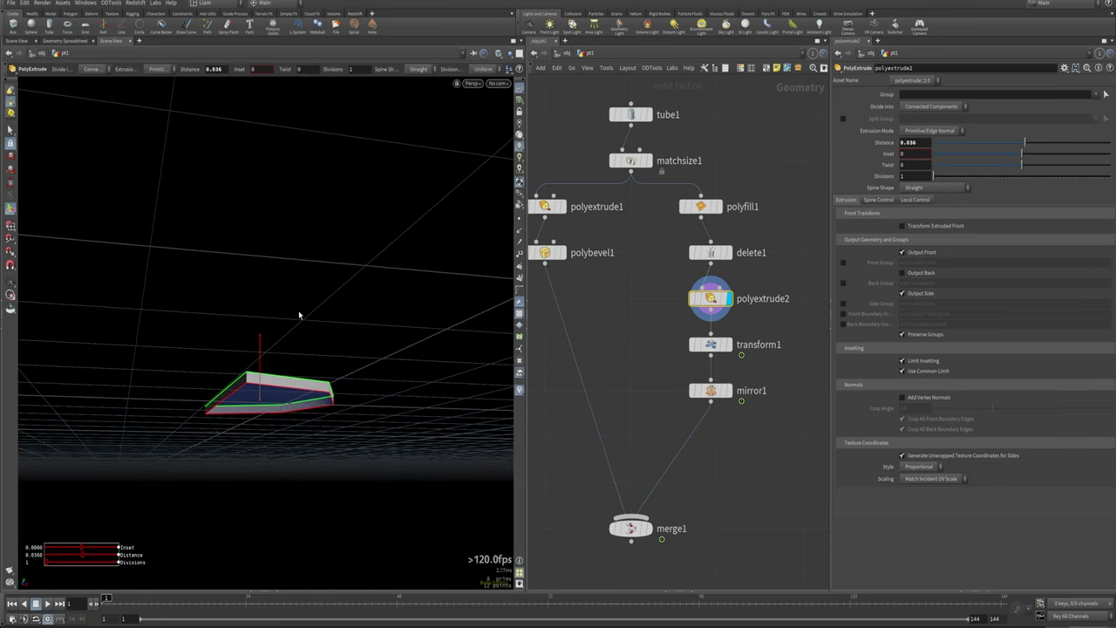
left_click(913, 276)
left_click_drag(179, 369, 209, 406, "alt")
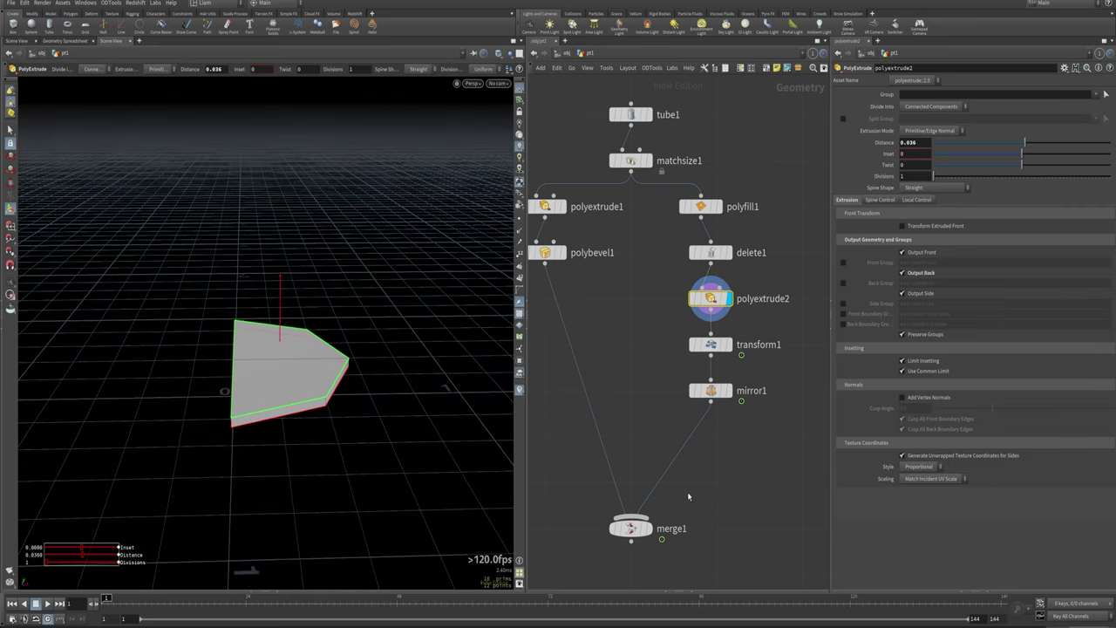
Display merge1 and set transform1's Translate Y to -0.04 on frame 1 to sink the thickened cap into the rim.
left_click(650, 530)
left_click_drag(705, 550, 607, 510)
left_click_drag(256, 399, 166, 552, "alt")
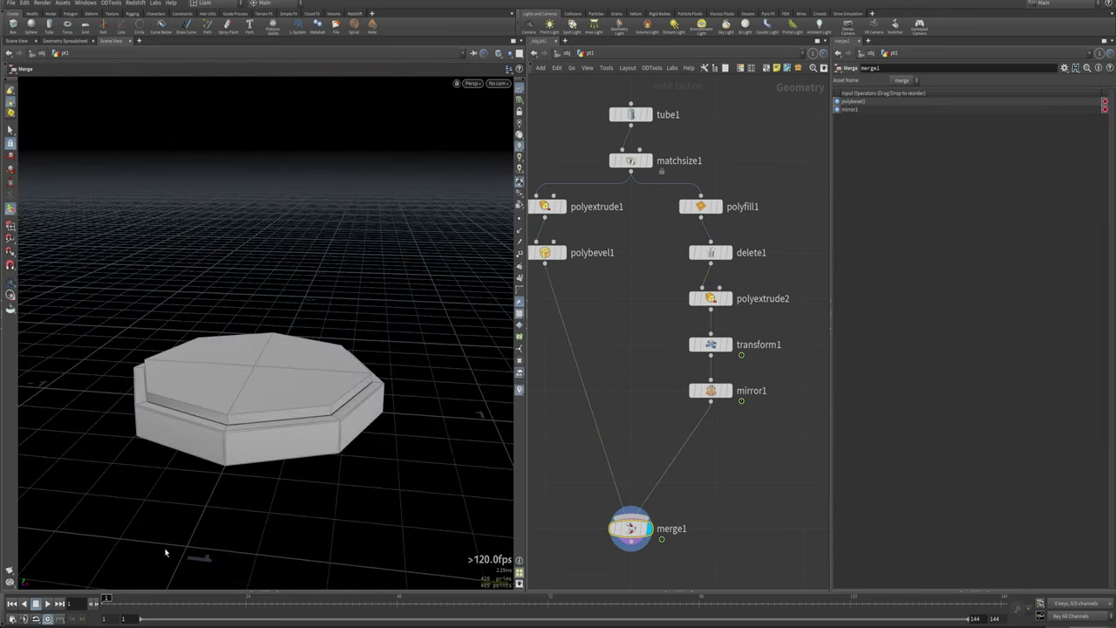
left_click_drag(252, 517, 211, 381, "alt")
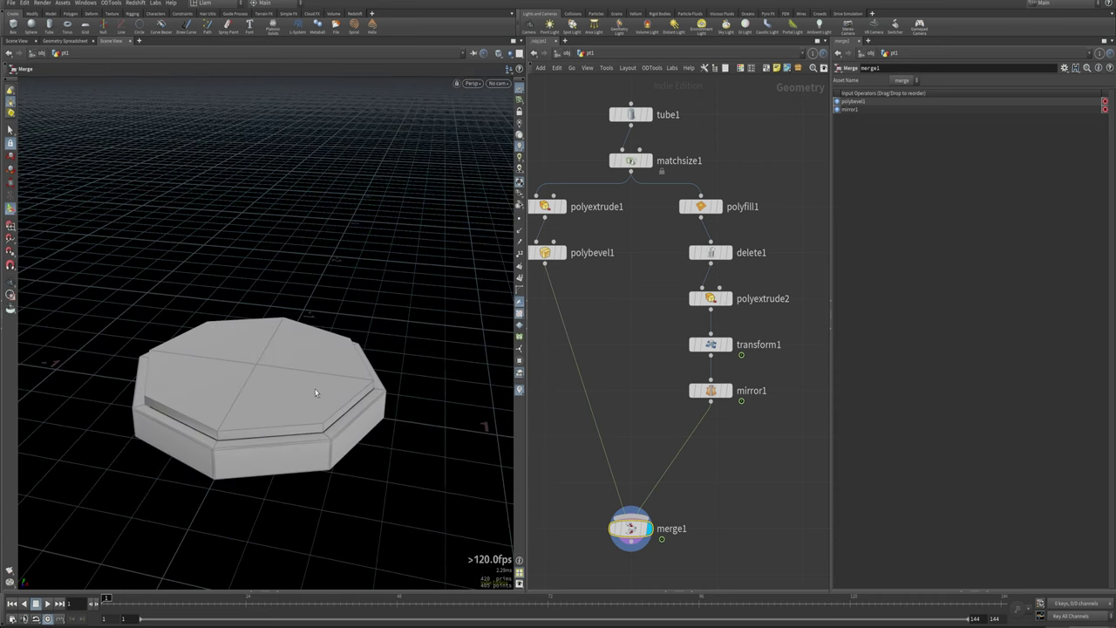
left_click(768, 346)
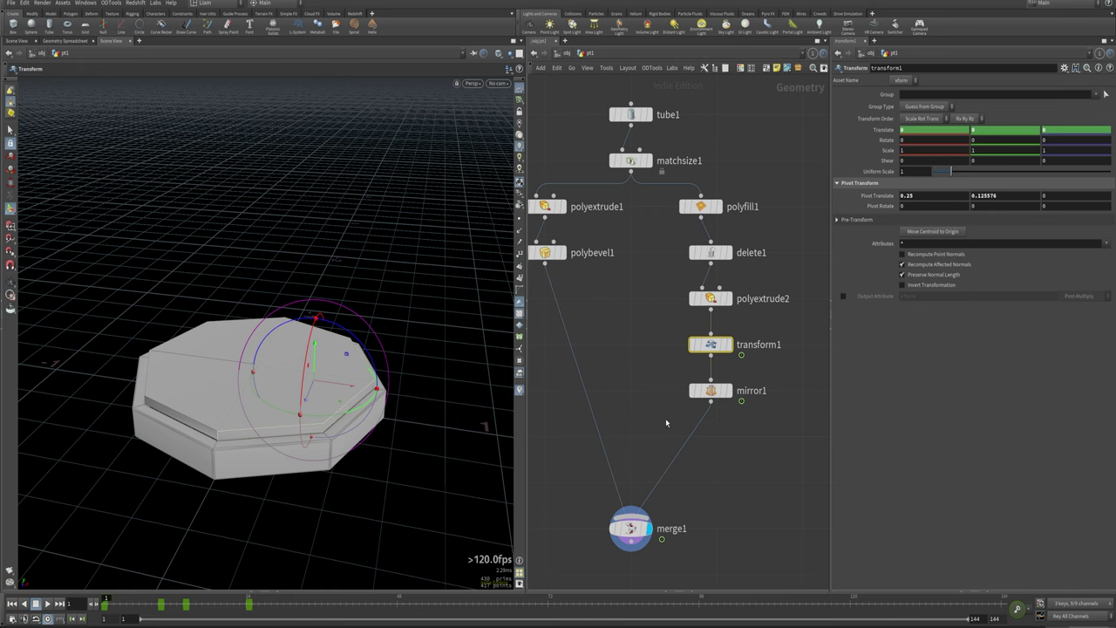
middle_click_drag(1004, 129, 968, 150)
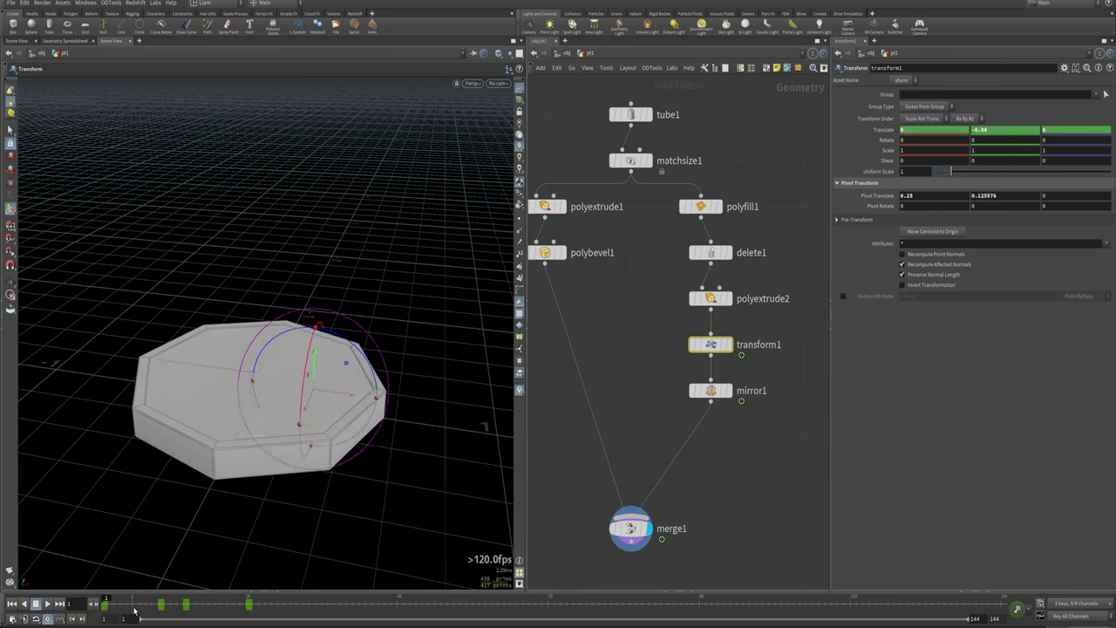
left_click_drag(133, 606, 104, 602)
Insert a PolyBevel node between polyextrude2 and transform1, and display it.
key("Tab")
type("bev")
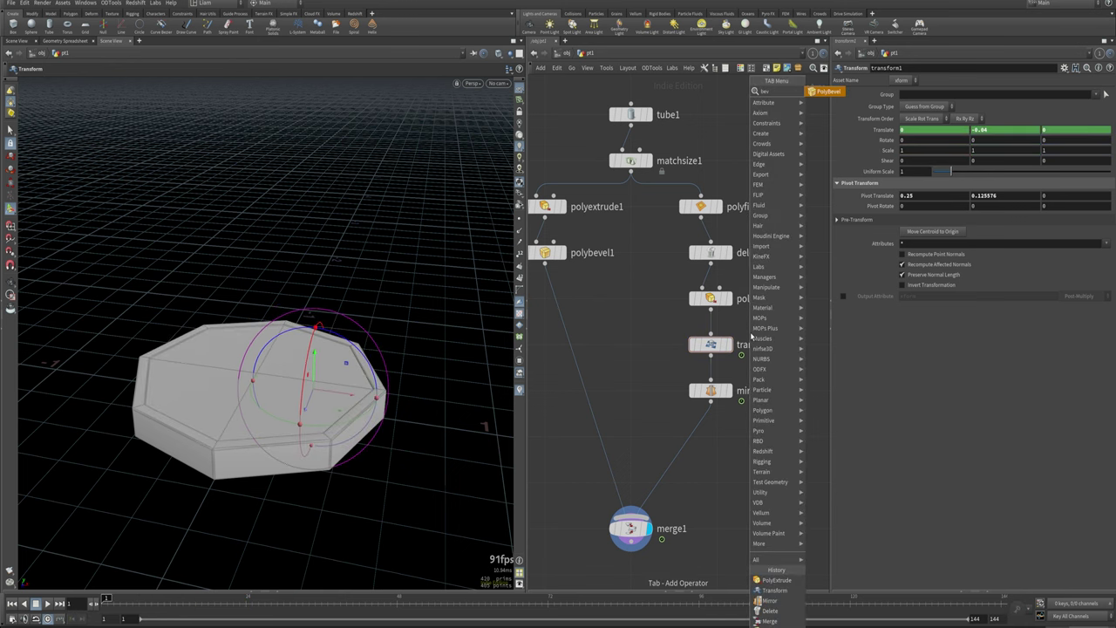
key("Return")
left_click(752, 341)
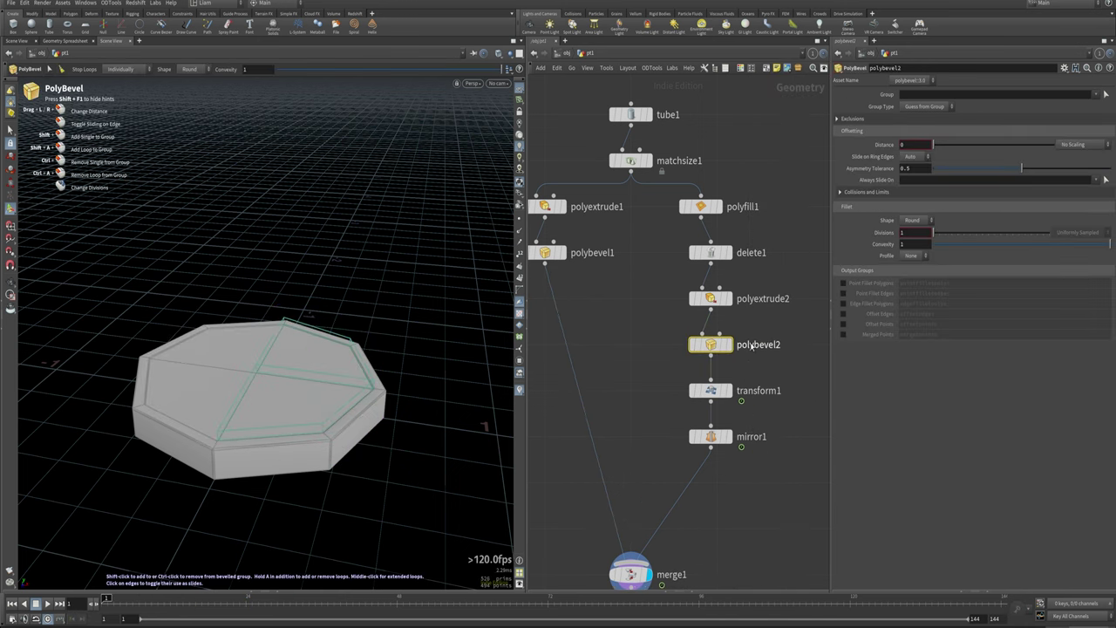
left_click(729, 345)
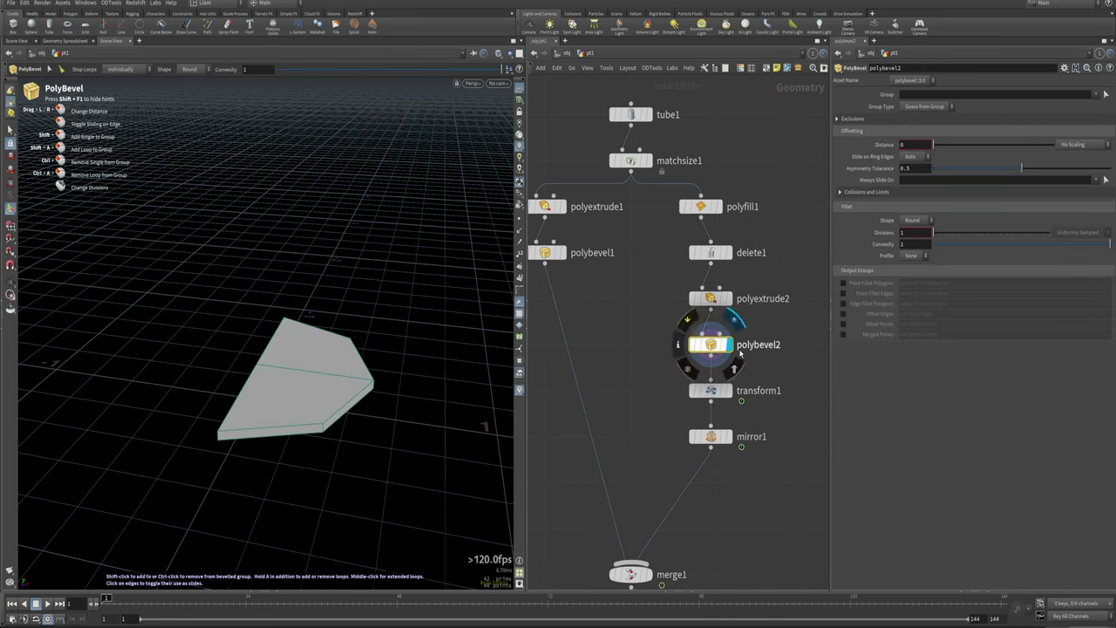
Make polybevel2 ignore flat edges, and set its Distance to 0.007 and Divisions to 2.
left_click(837, 119)
left_click(903, 132)
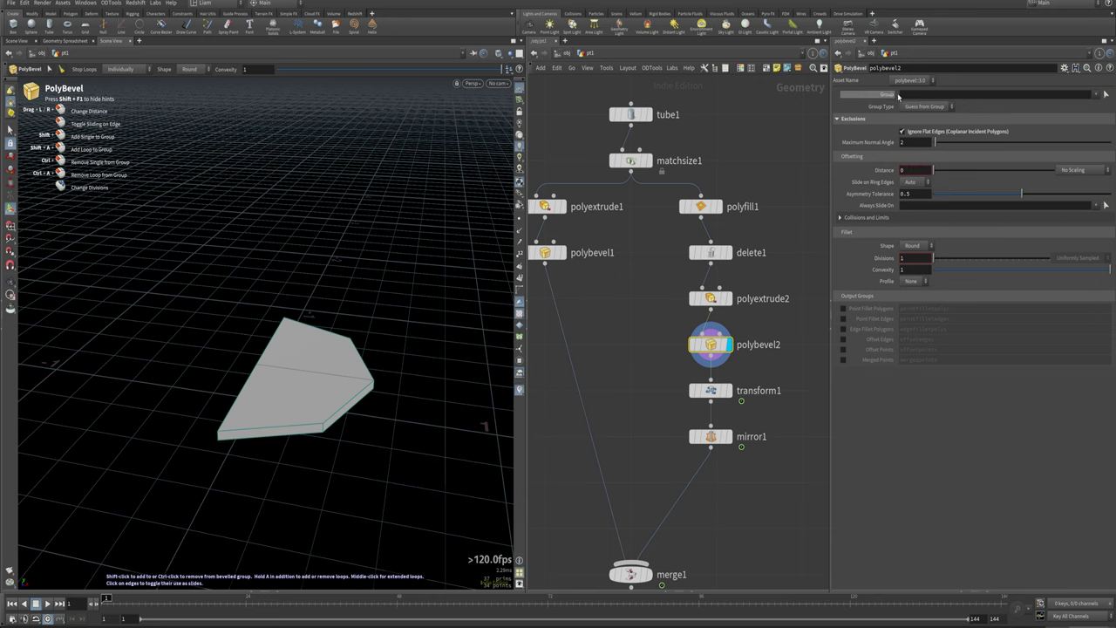
left_click_drag(939, 170, 935, 175)
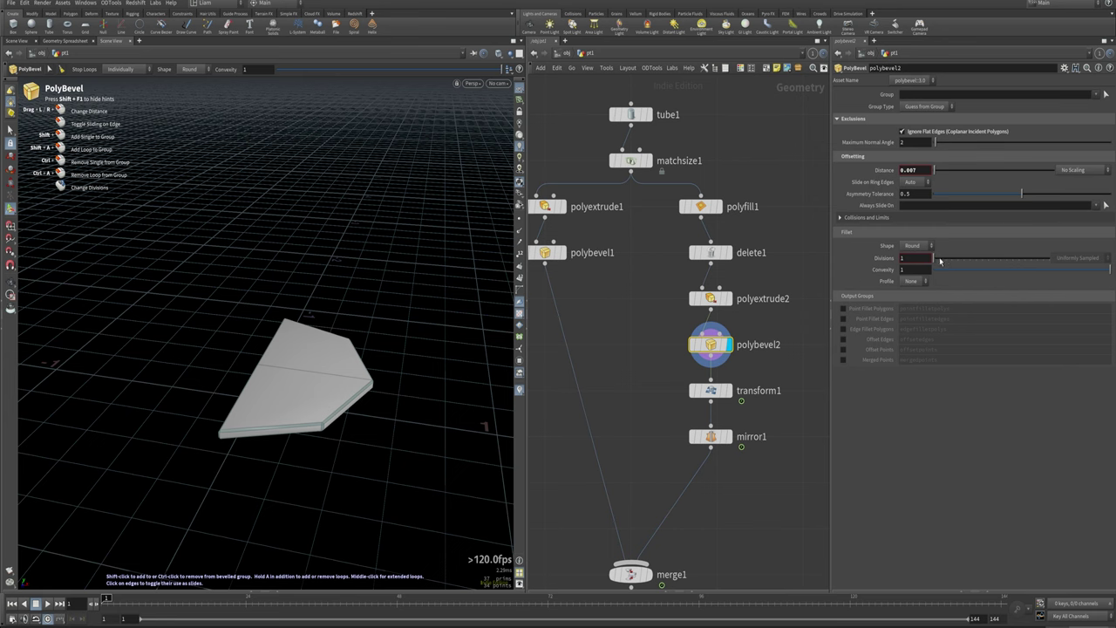
left_click_drag(939, 260, 943, 263)
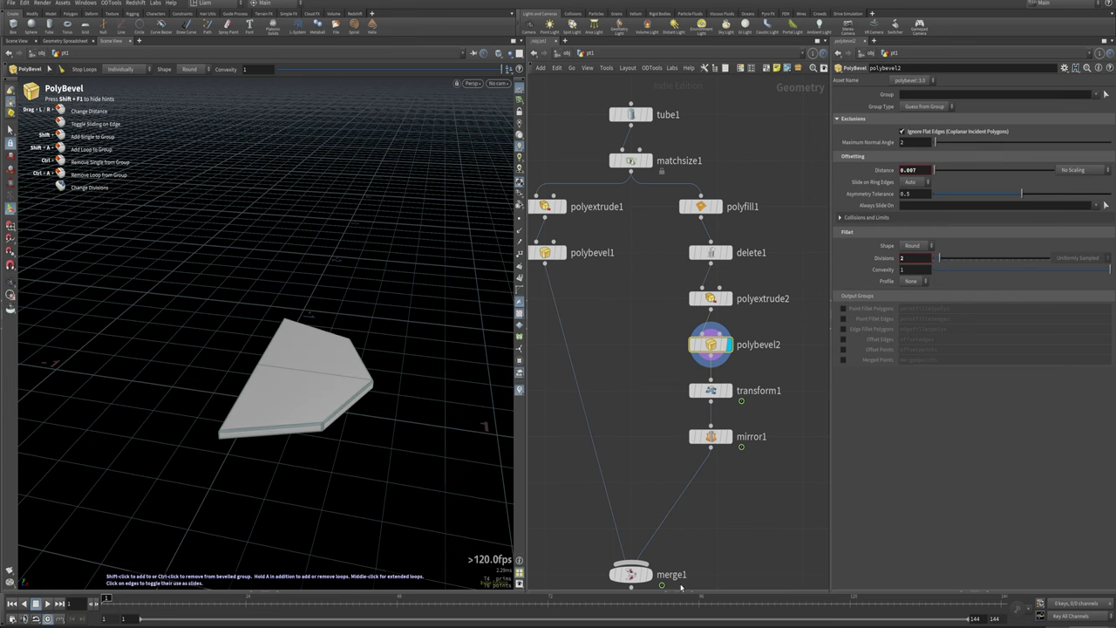
Display merge1 and examine the beveled cap halves inside the rim.
left_click(646, 573)
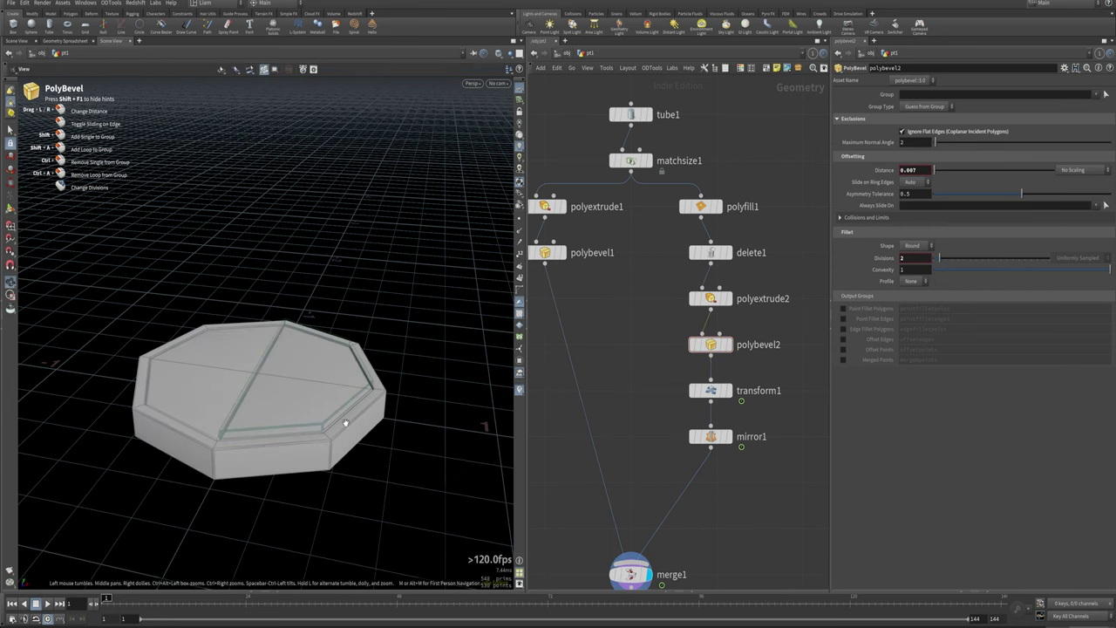
left_click_drag(345, 423, 329, 367)
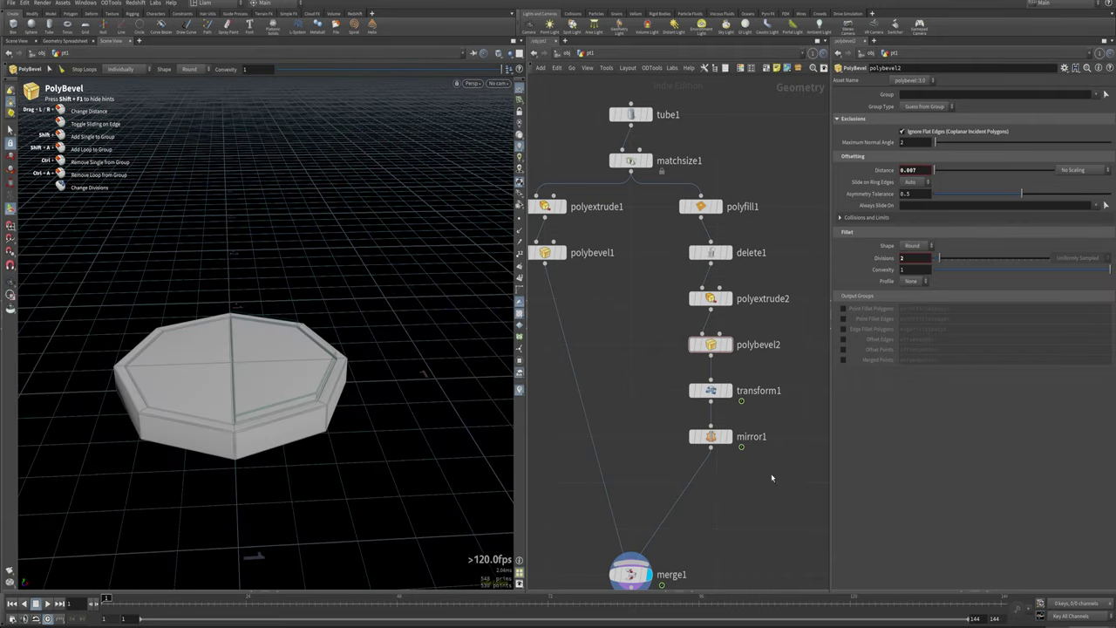
middle_click_drag(771, 477, 739, 350)
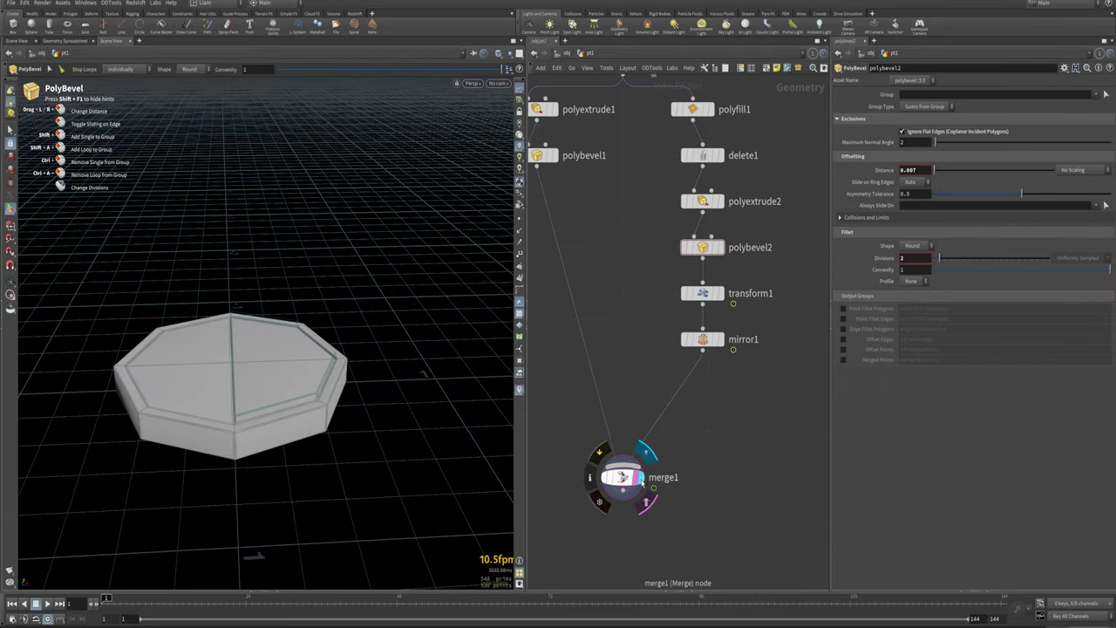
Display merge1 and examine the beveled rim and cap halves from several angles.
left_click(720, 339)
left_click(641, 478)
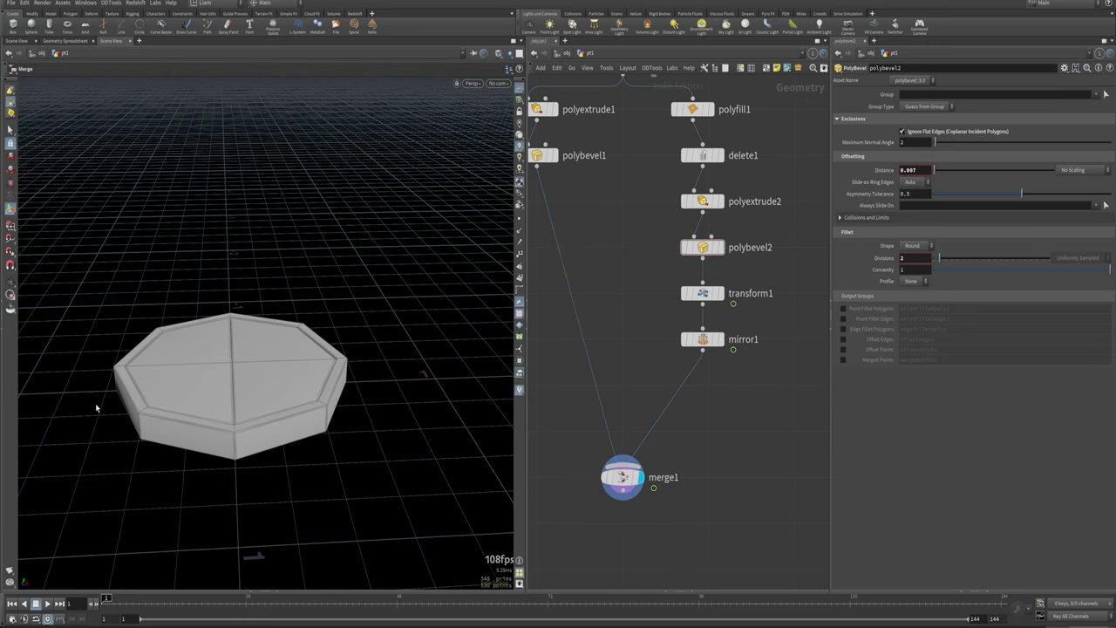
right_click_drag(96, 407, 336, 378, "alt")
left_click_drag(337, 379, 266, 386, "alt")
right_click_drag(267, 387, 296, 313, "alt")
left_click_drag(296, 313, 276, 334, "alt")
mouse_move(111, 606)
left_mouse_down()
mouse_move(329, 604)
mouse_move(106, 602)
left_mouse_up()
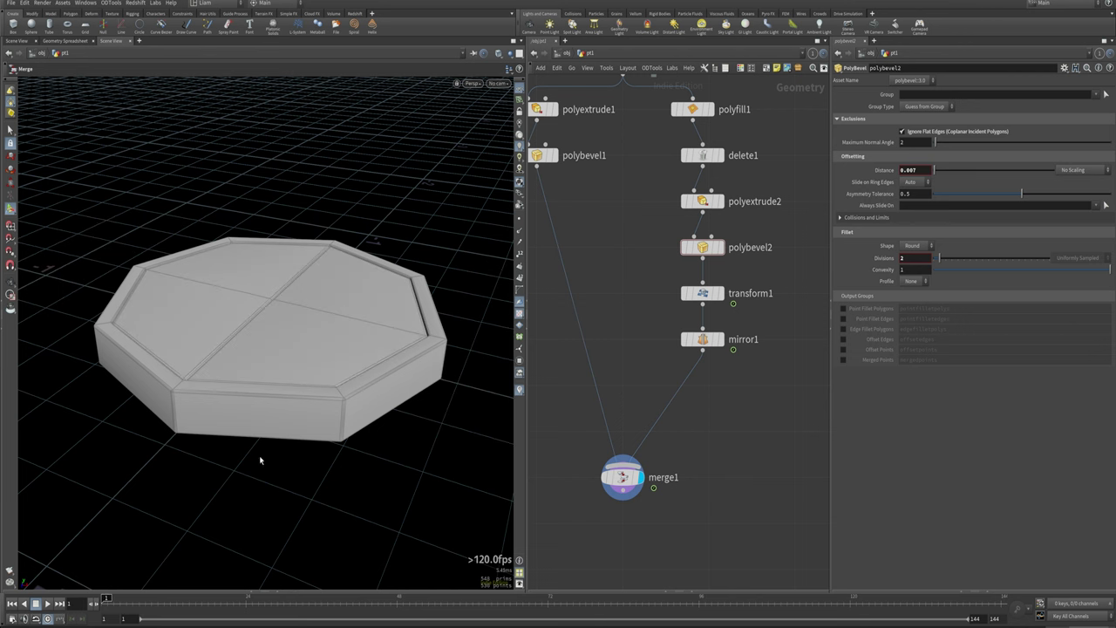
right_click_drag(259, 459, 291, 380, "alt")
middle_click_drag(291, 381, 182, 428, "alt")
left_click_drag(182, 428, 226, 423, "alt")
Apply a Cycle Motion FX effect to transform1's Translate channels.
left_click(703, 248)
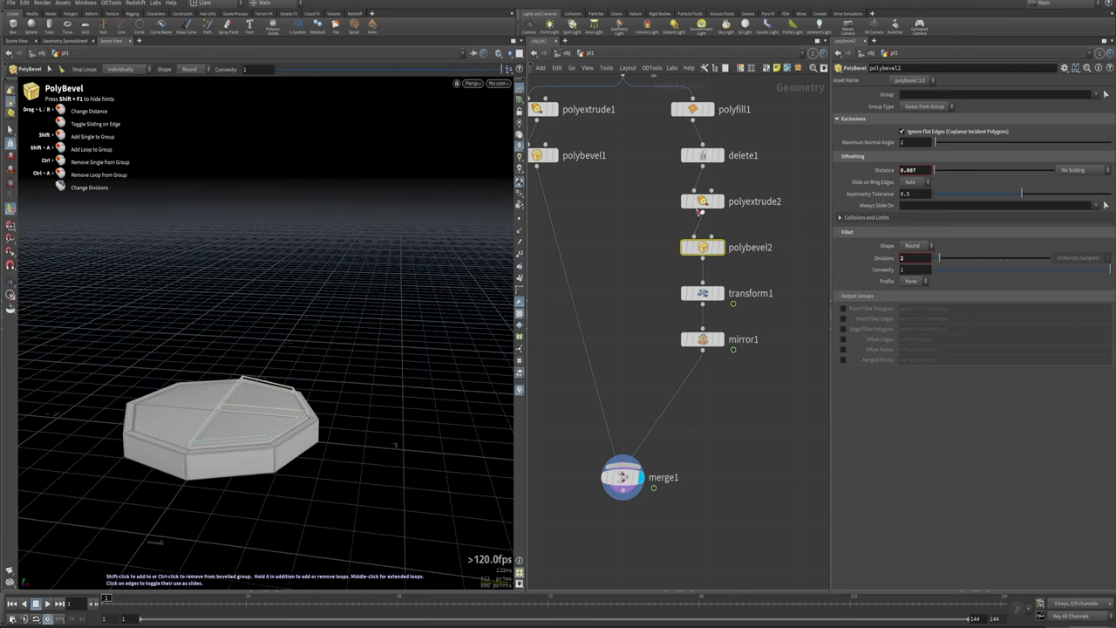
left_click(704, 294)
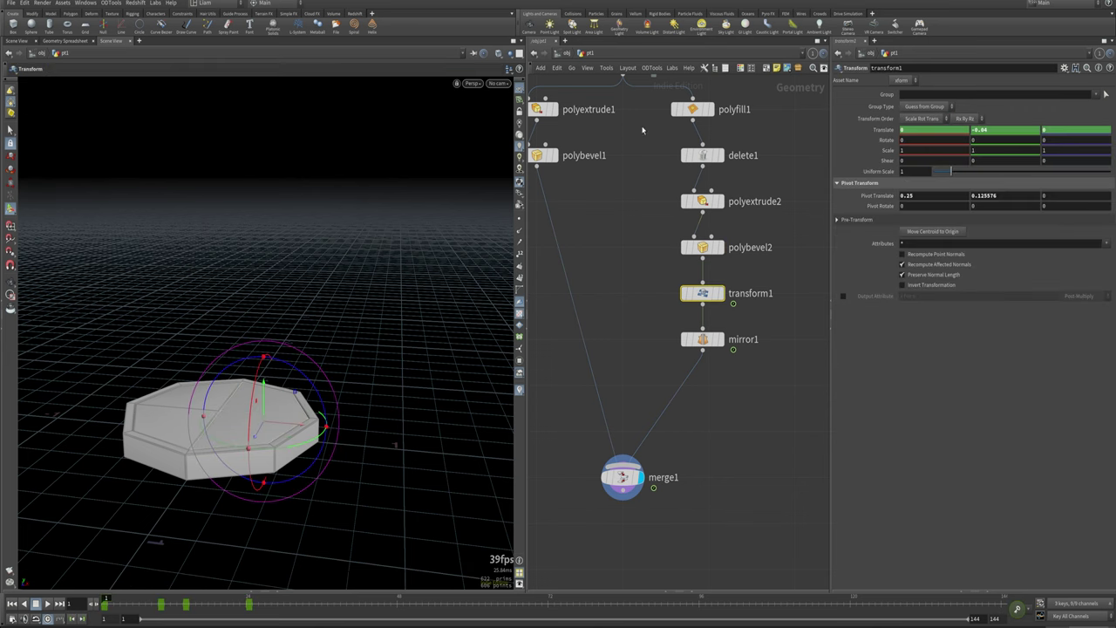
right_click(885, 130)
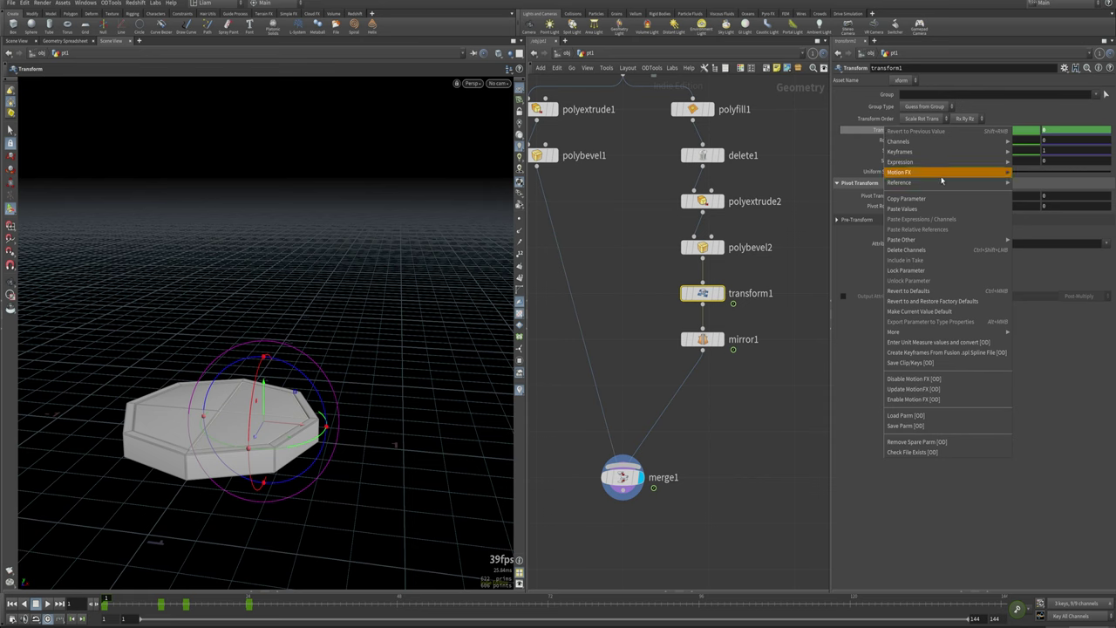
mouse_move(944, 178)
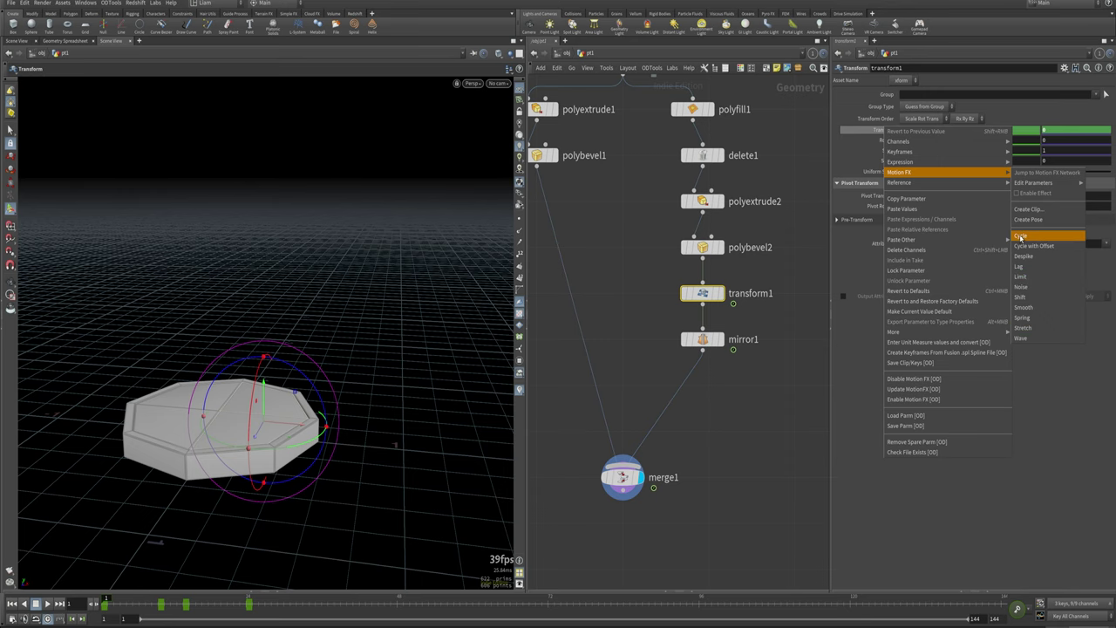
left_click(1028, 238)
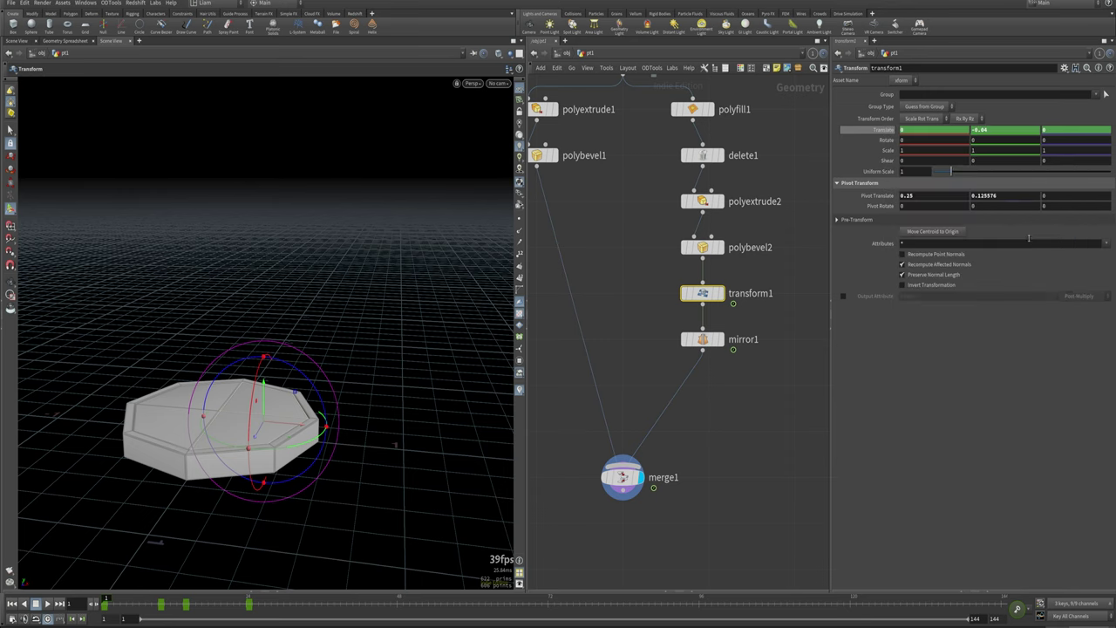
left_click_drag(999, 85, 633, 90)
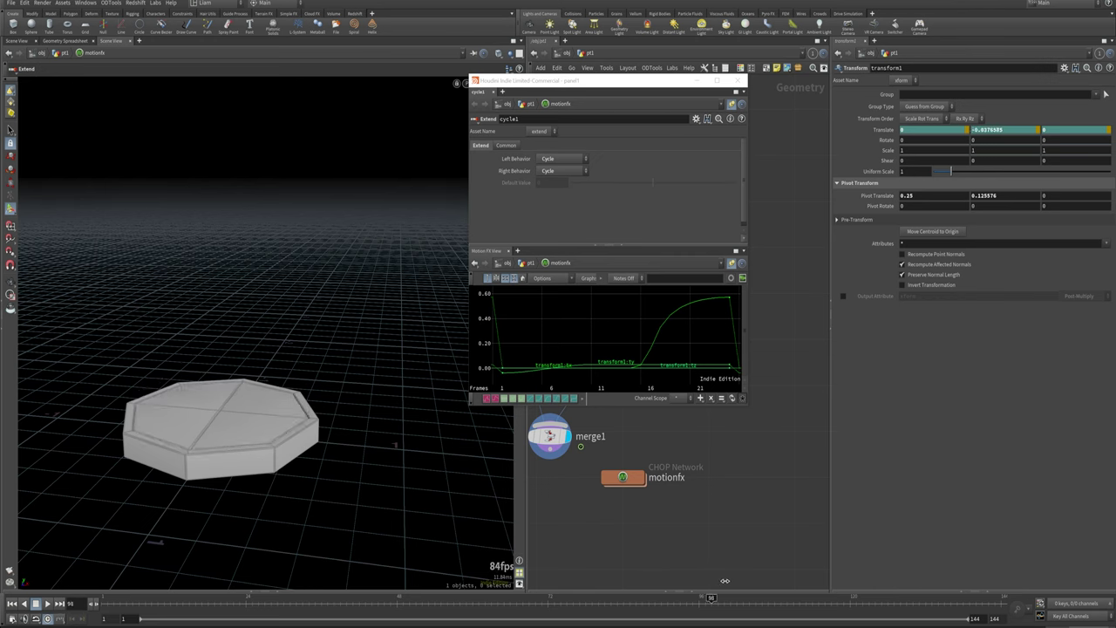
Set both the Left Behavior and Right Behavior of cycle1 to Mirror.
left_click(573, 160)
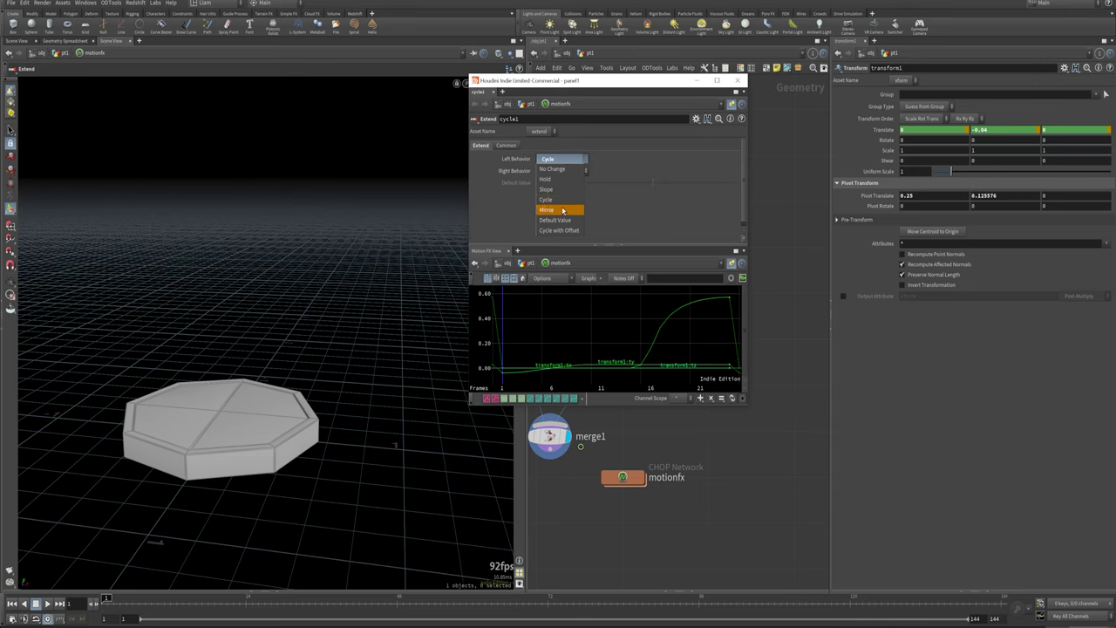
left_click(547, 210)
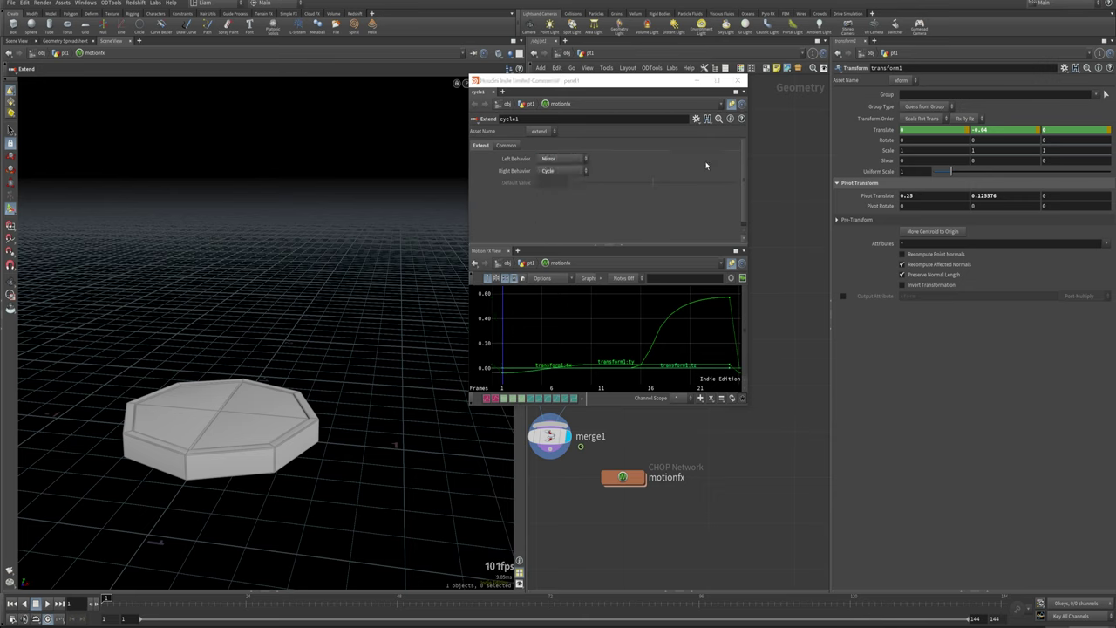
left_click(563, 171)
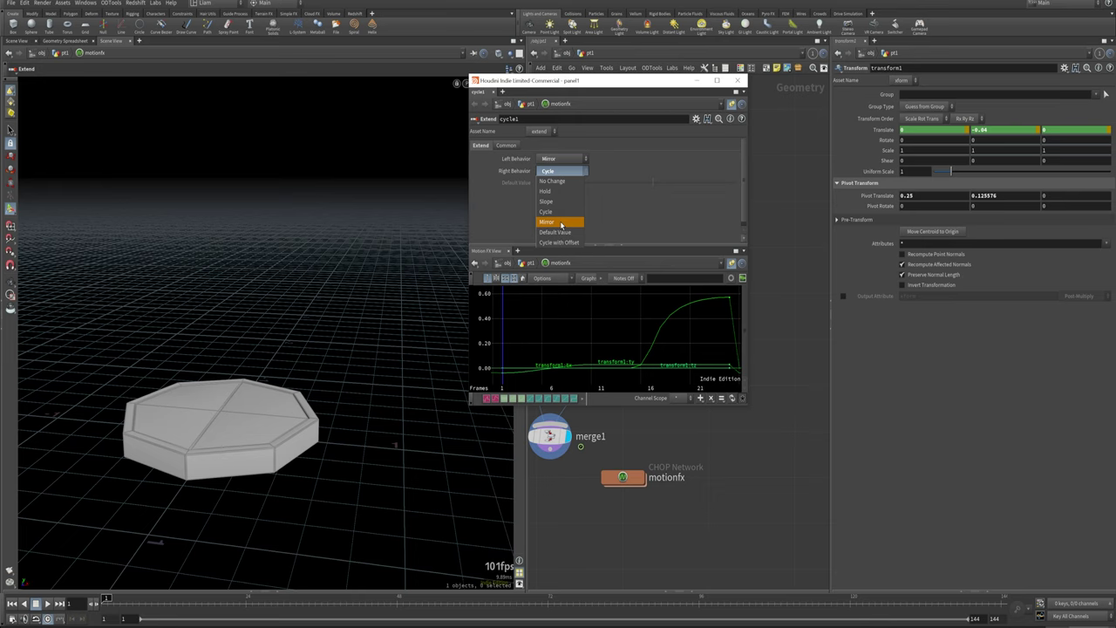
left_click(646, 175)
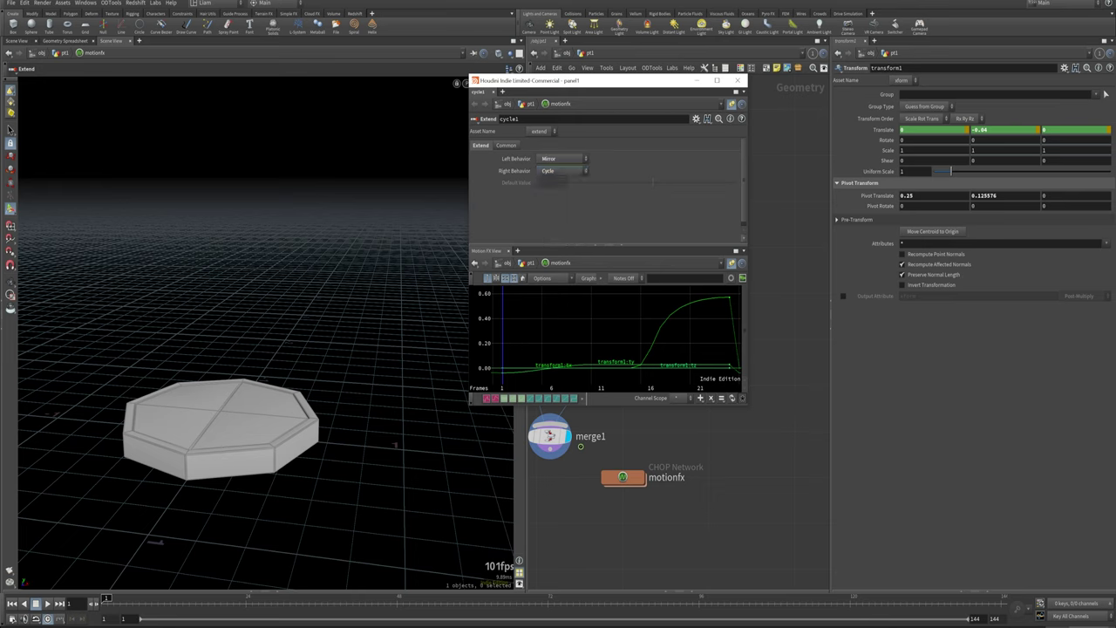
left_click(559, 170)
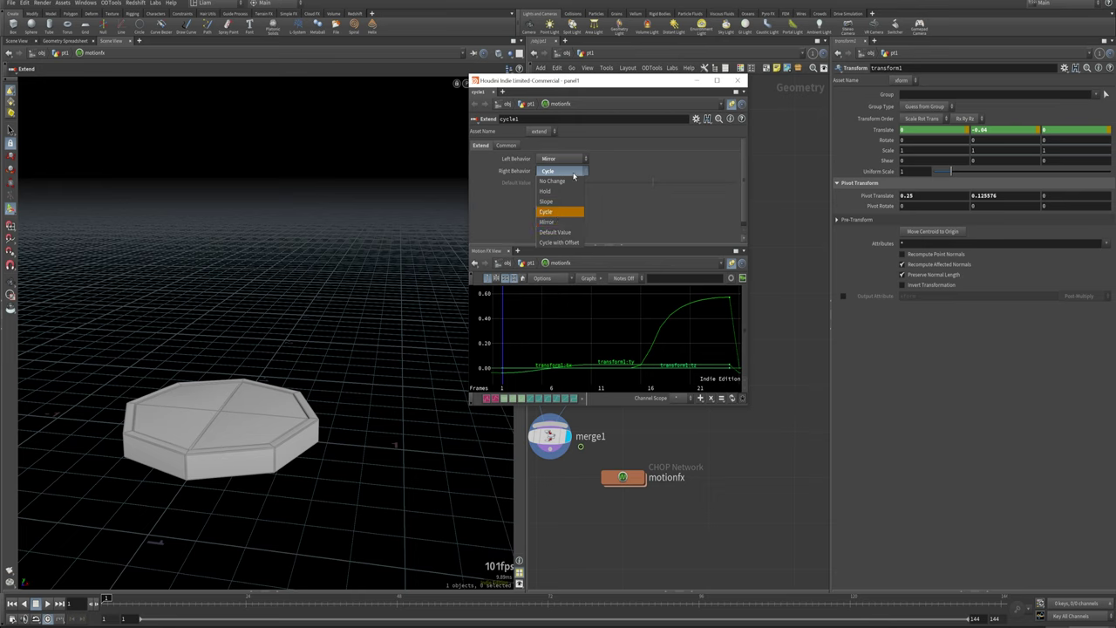
left_click(558, 223)
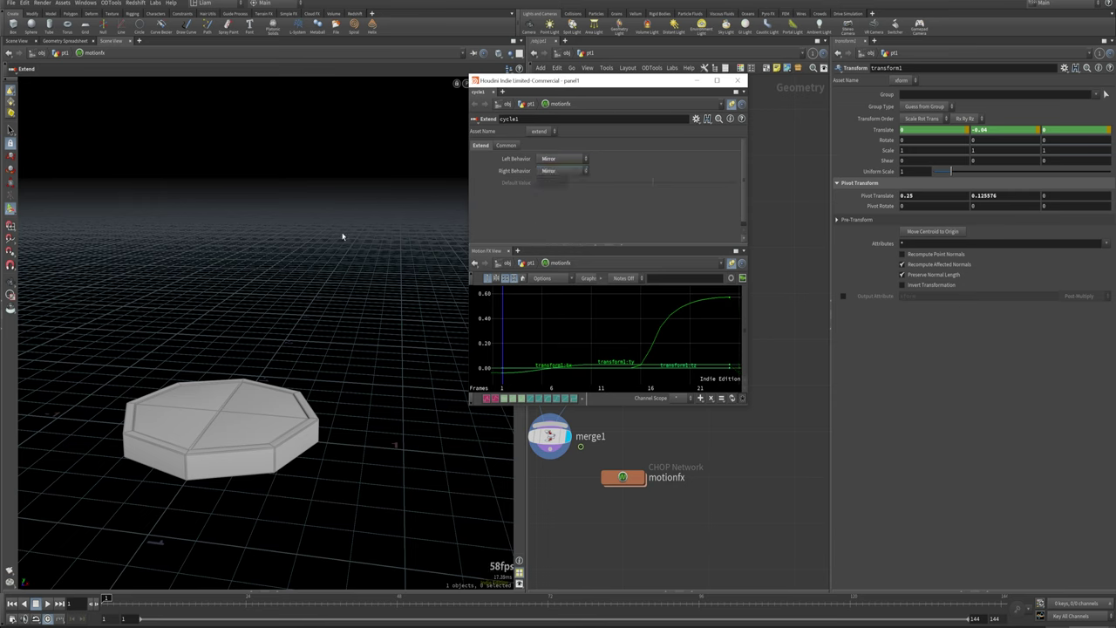
Play the mirrored cap animation to check its motion, and return to frame 1.
left_click(79, 604)
left_click(47, 603)
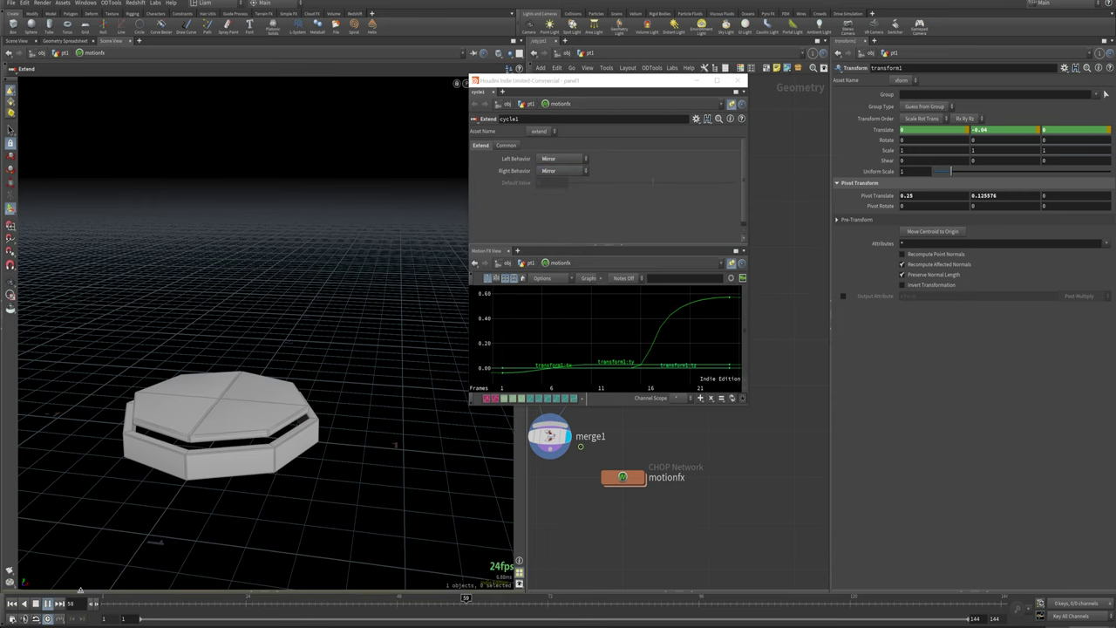
left_click_drag(163, 609, 86, 580)
left_click_drag(655, 101, 892, 59)
Keyframe transform1's Translate at frame 30, holding the fully open position of 0.572091 in X and 0.0282775 in Y.
left_click(630, 252)
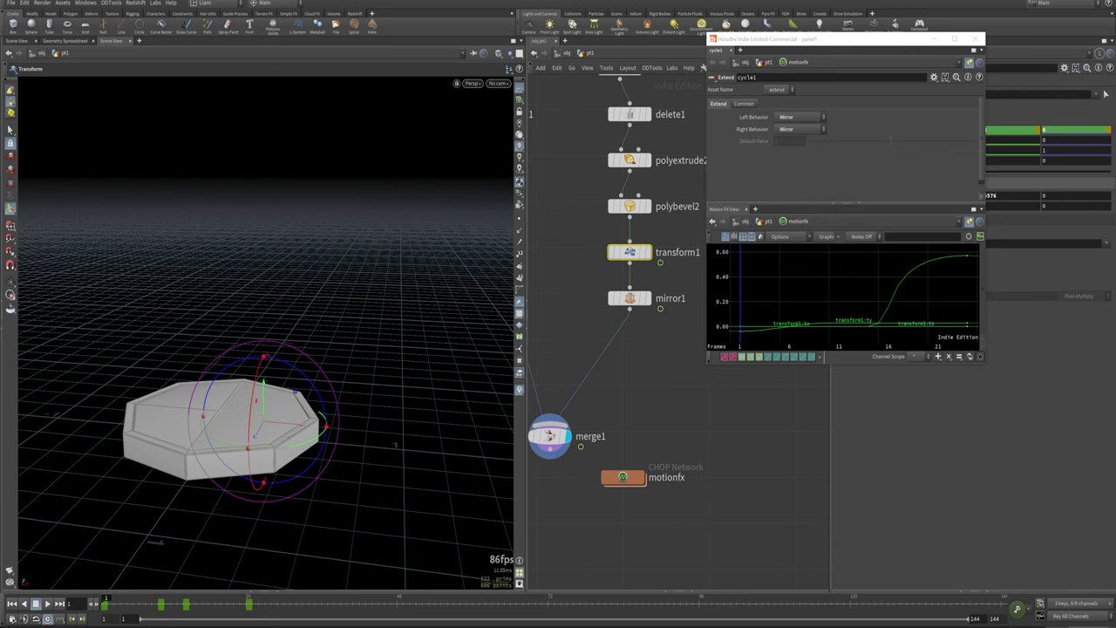
left_click_drag(114, 609, 293, 607)
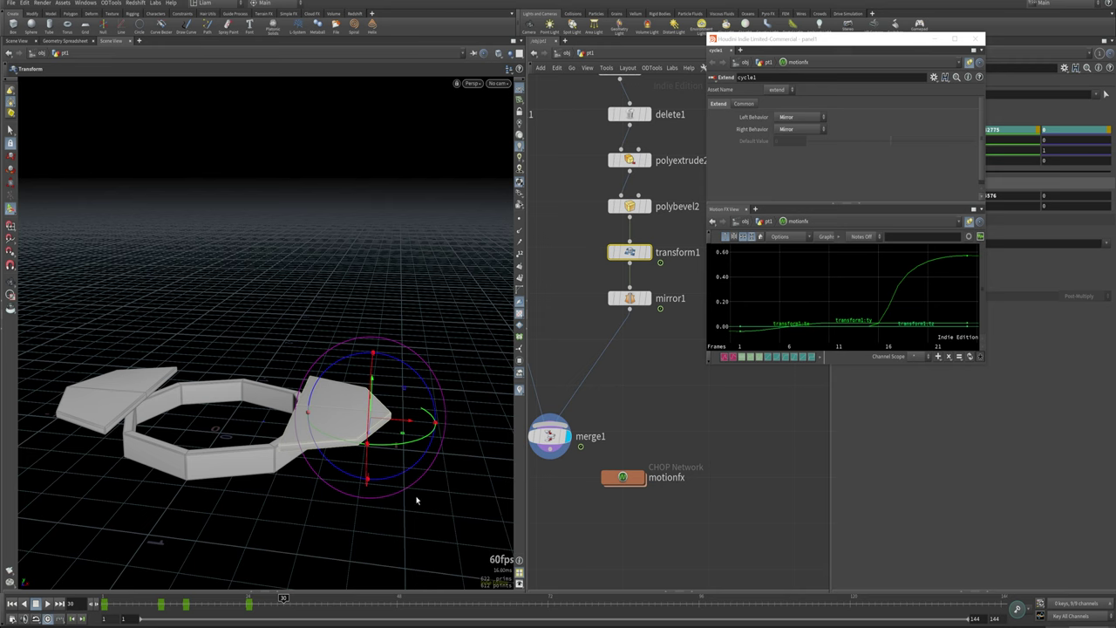
left_click_drag(897, 48, 745, 54)
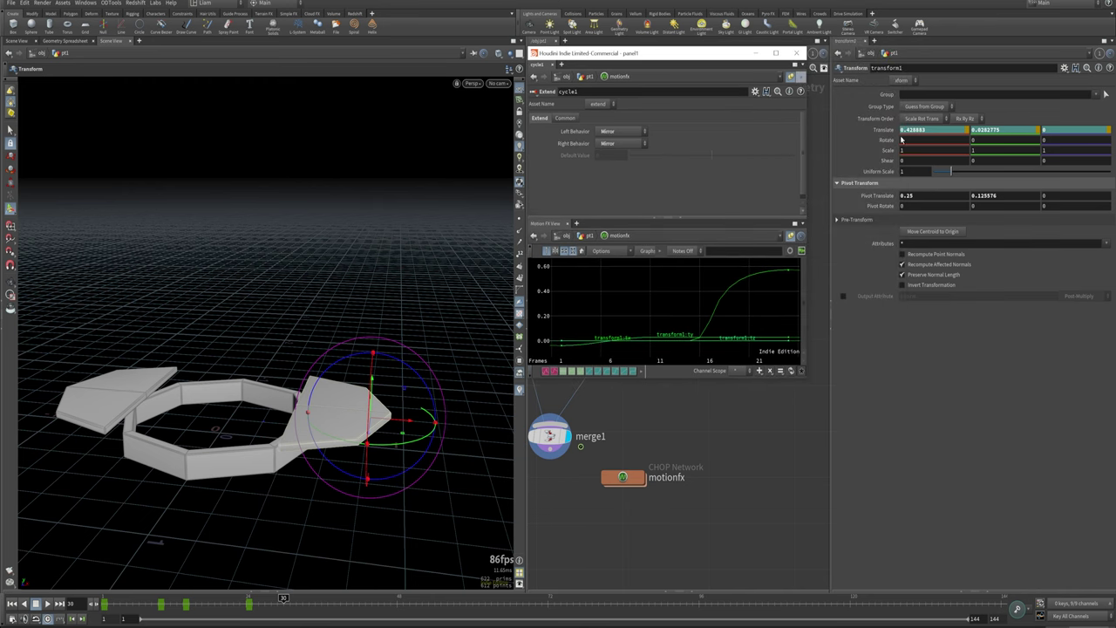
left_click(884, 132, "alt")
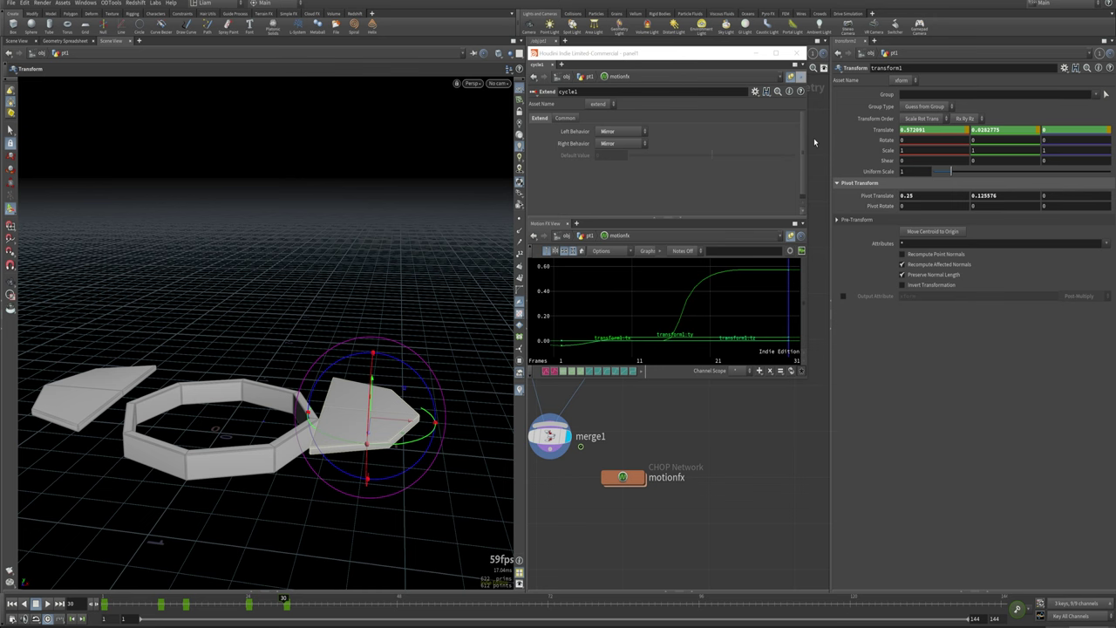
Play the animation from frame 1 to check the pause with the cap halves open.
left_click(258, 604)
left_click_drag(258, 605, 29, 591)
left_click(47, 604)
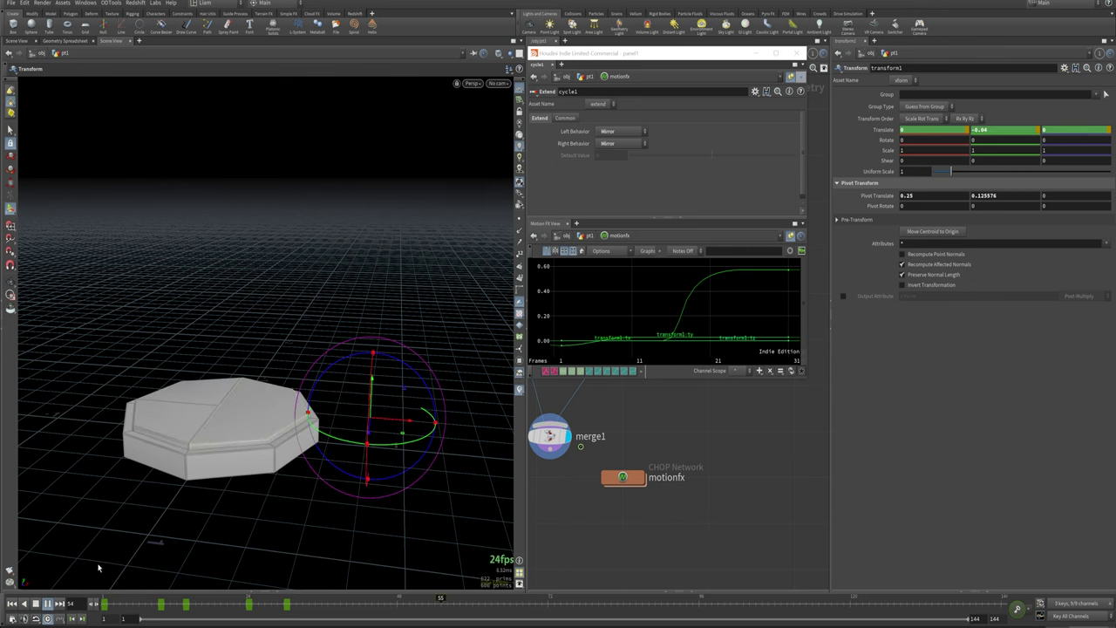
Copy transform1's frame 1 Translate keys to frame 40 in the Animation Editor to close the cap halves.
left_click_drag(299, 611, 347, 607)
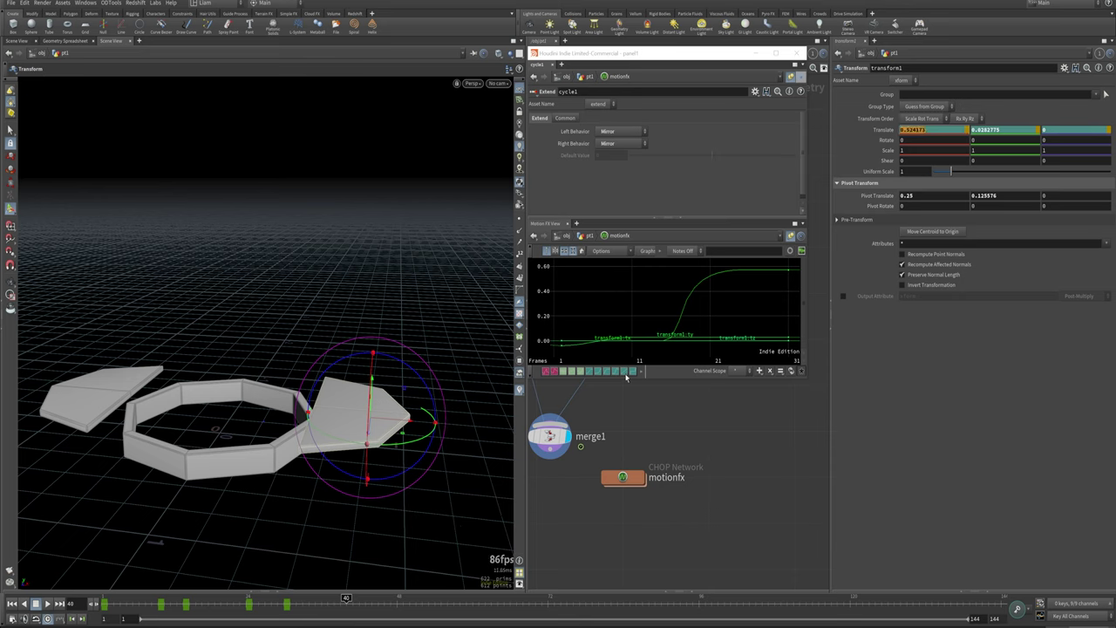
left_click(883, 135, "shift")
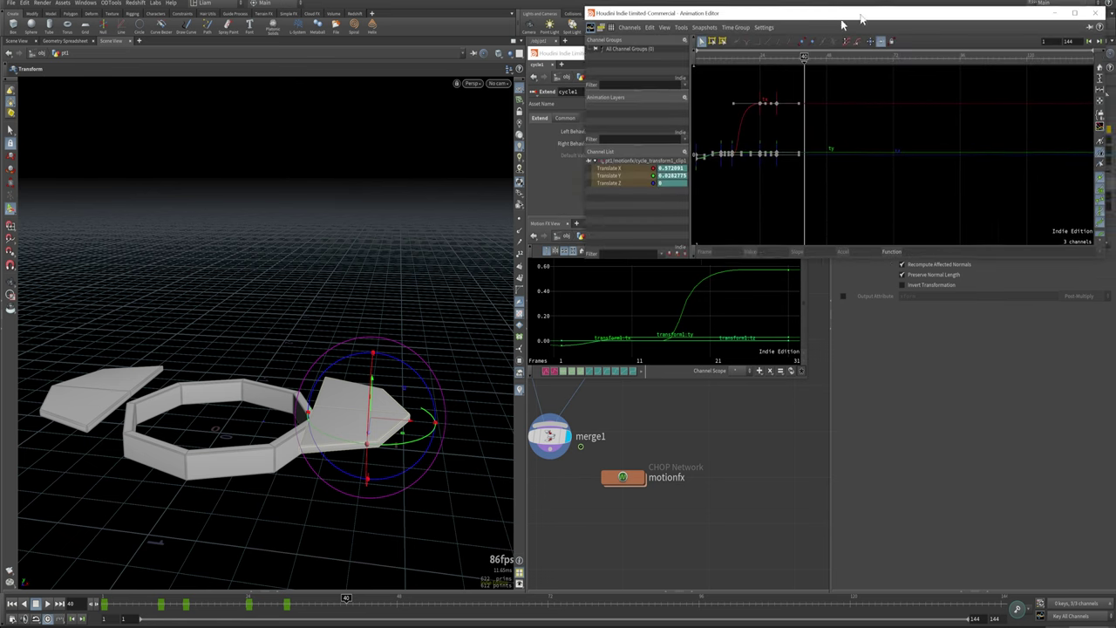
left_click_drag(879, 7, 690, 134)
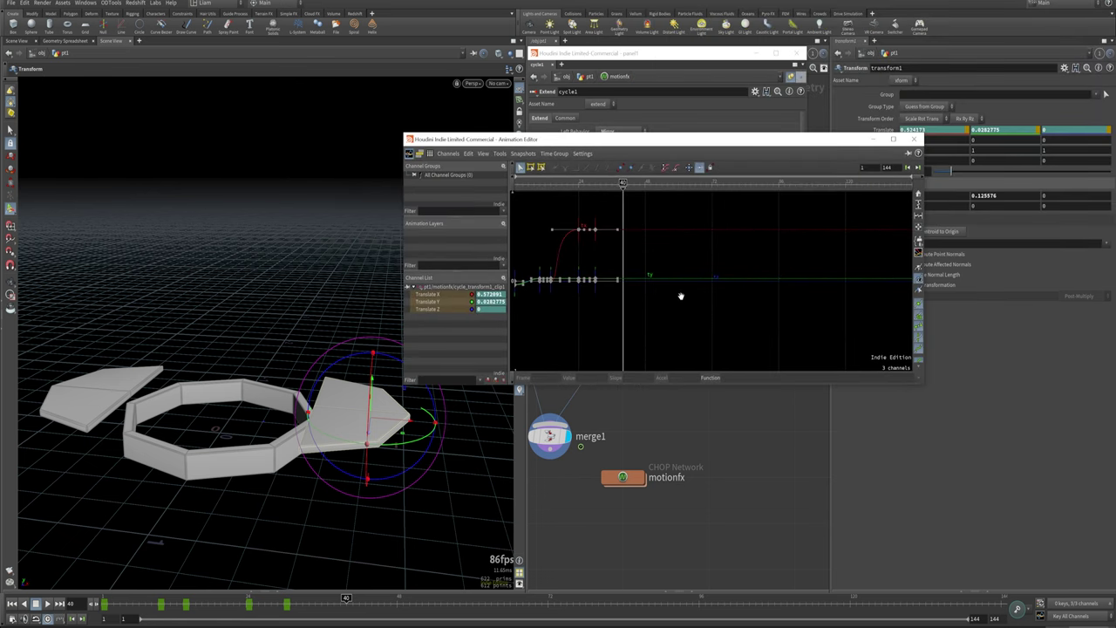
key("space+h")
middle_click_drag(666, 288, 698, 248)
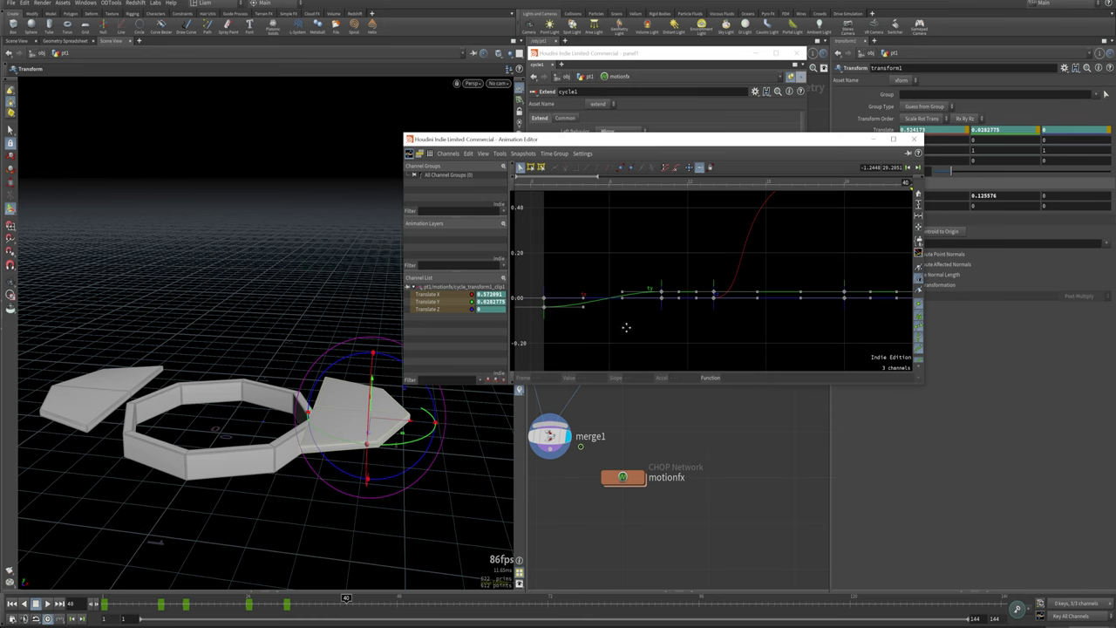
left_click_drag(602, 350, 519, 260)
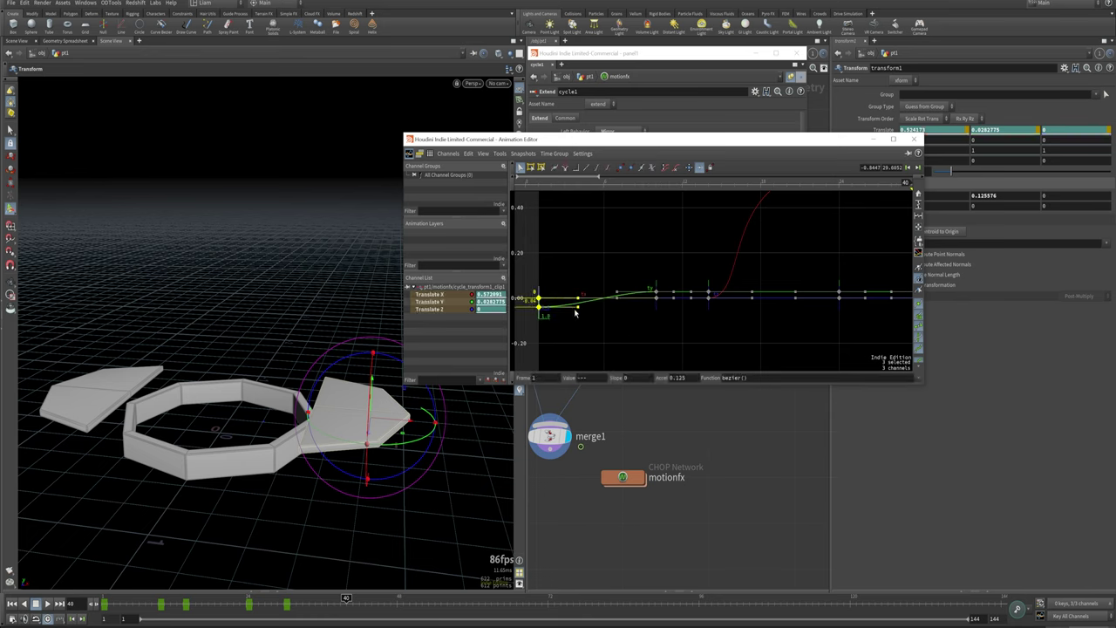
middle_click_drag(791, 263, 660, 318)
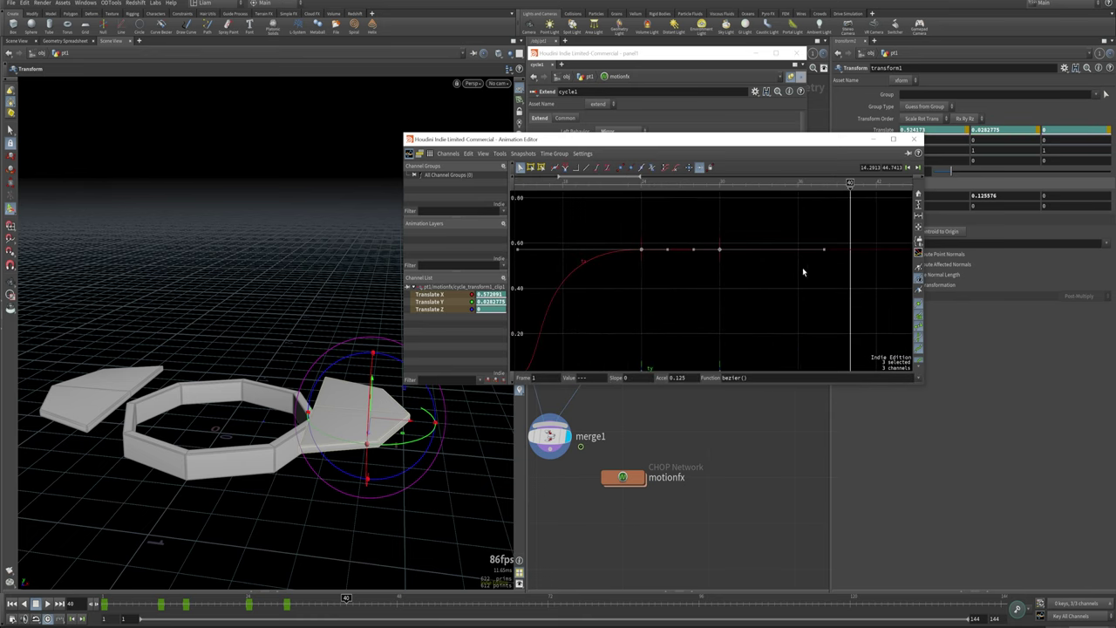
key("ctrl+v")
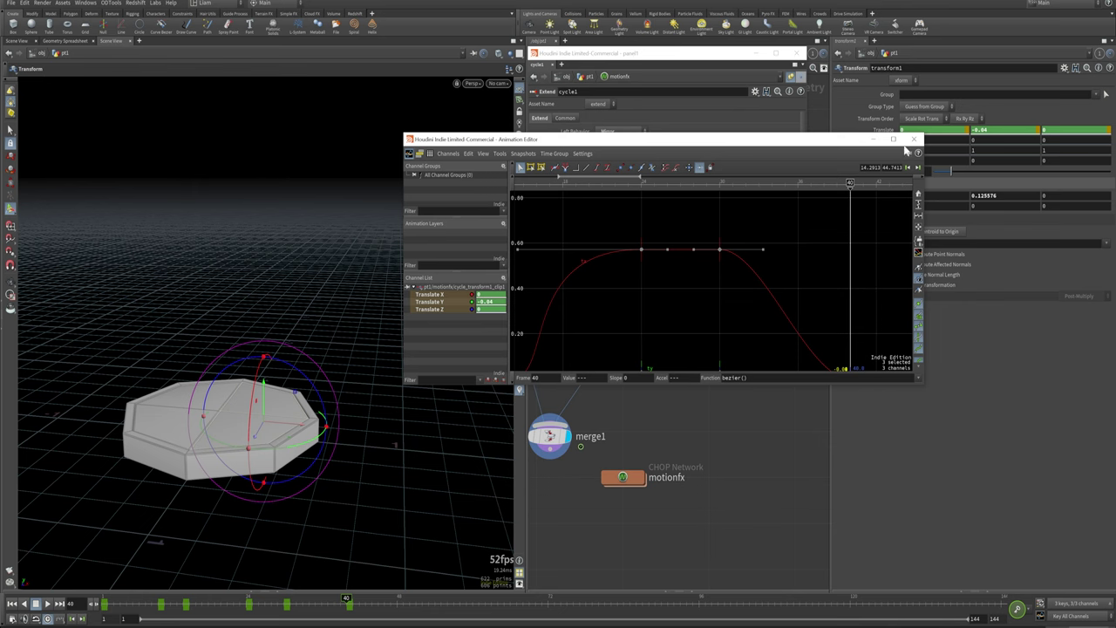
left_click(913, 138)
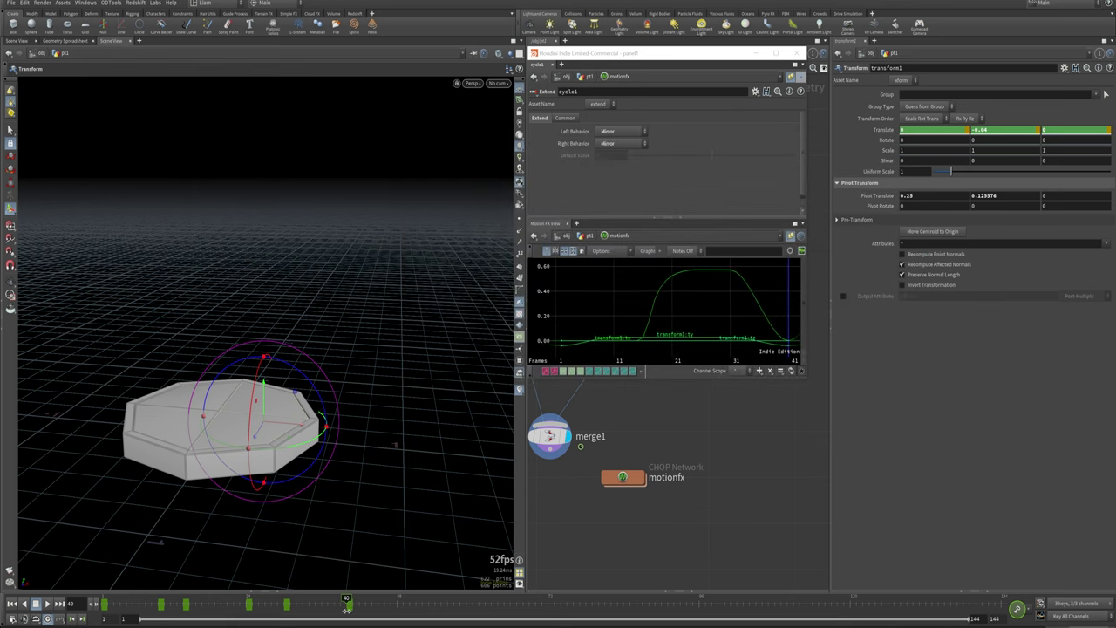
Play and scrub the closing motion up to frame 40, and return to frame 1.
left_click_drag(347, 604, 98, 607)
left_click(48, 604)
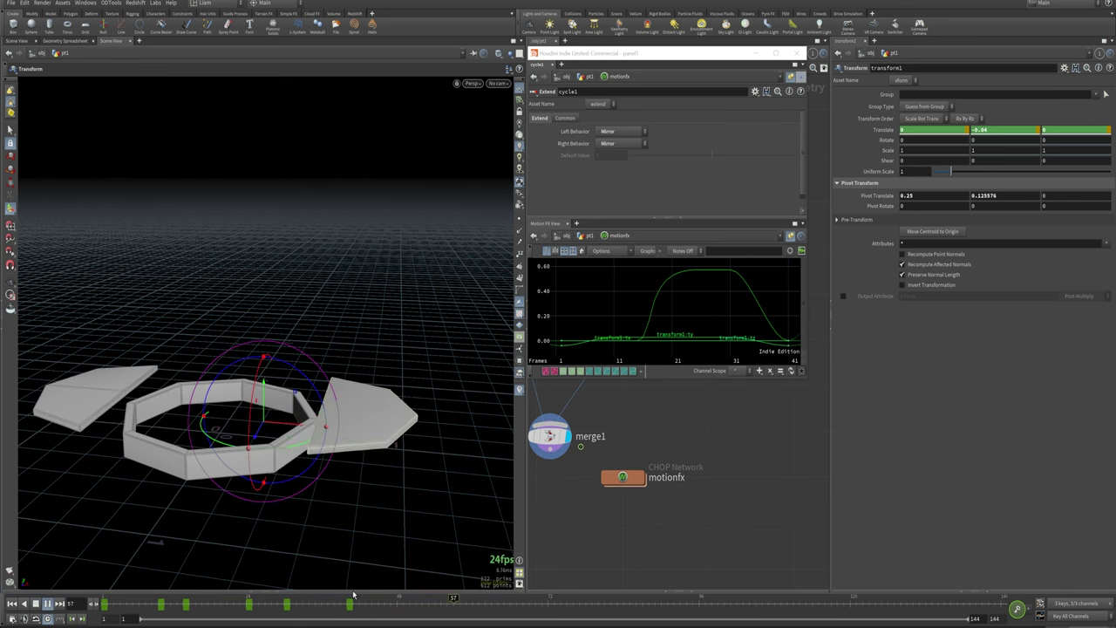
left_click_drag(286, 605, 350, 604)
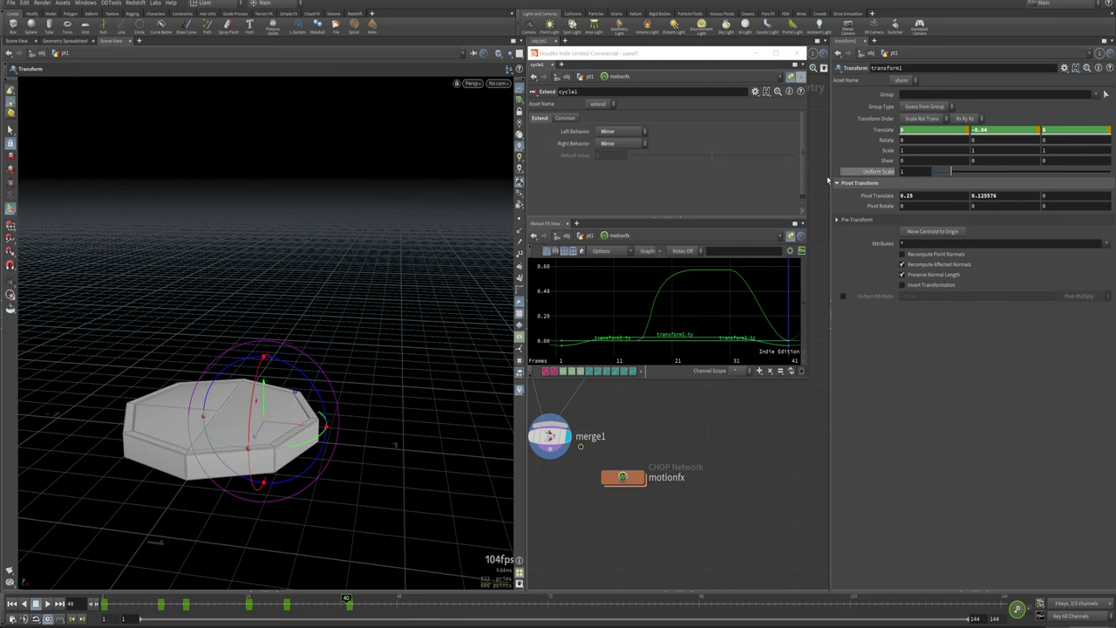
left_click(105, 605)
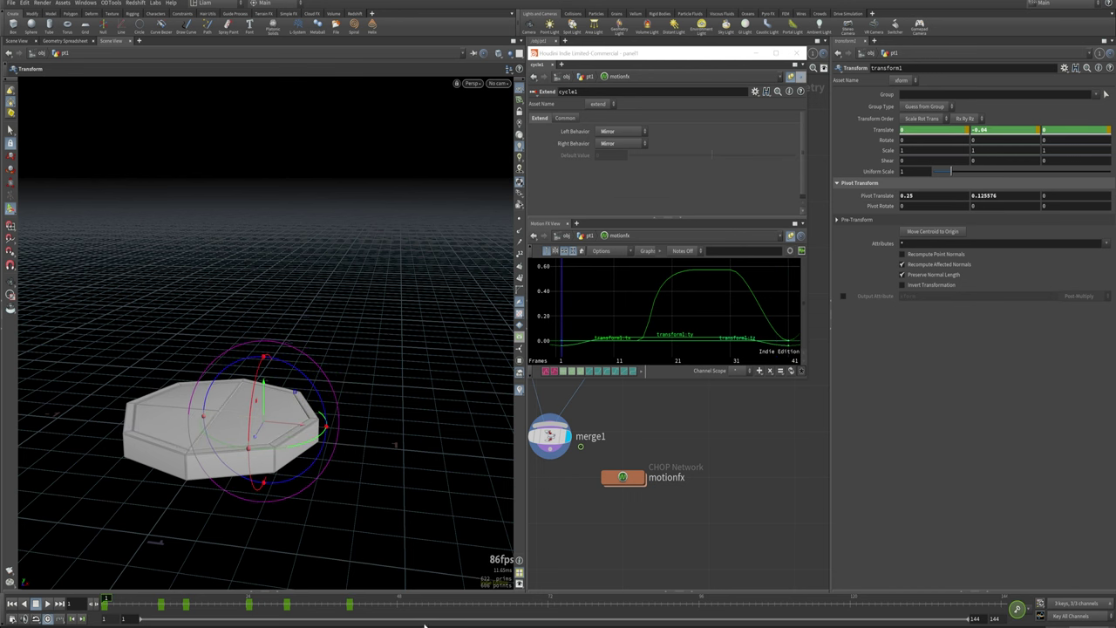
Scrub the timeline between frames 1 and 56 to compare the mirrored opening and closing of the cap halves.
left_click_drag(253, 605, 102, 609)
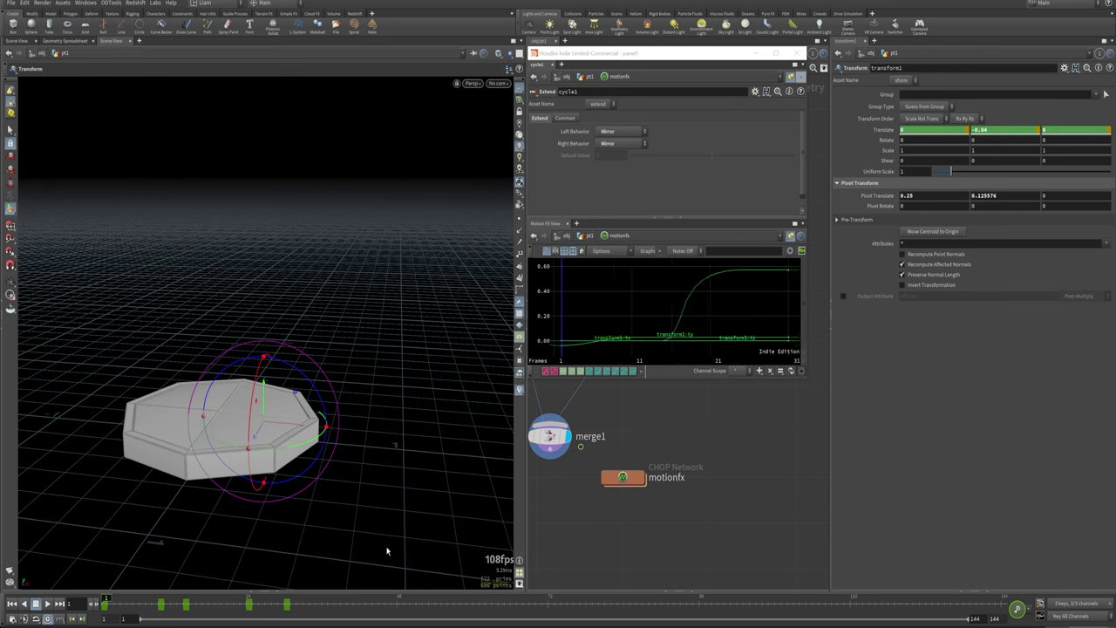
mouse_move(293, 605)
left_mouse_down()
mouse_move(192, 608)
mouse_move(476, 600)
mouse_move(449, 605)
left_mouse_up()
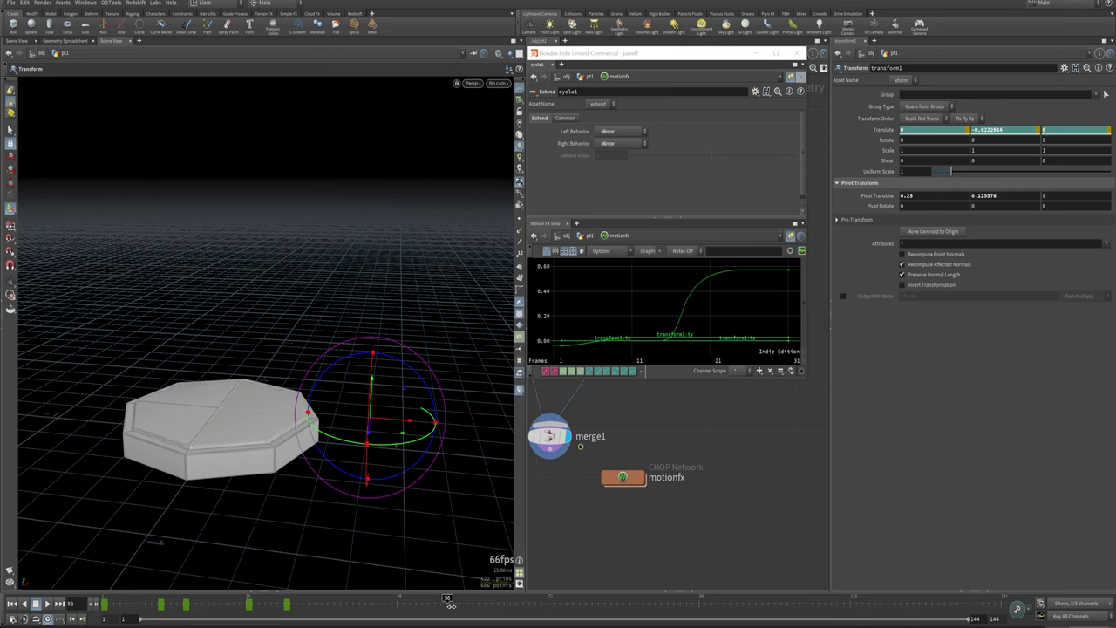
left_click(109, 605)
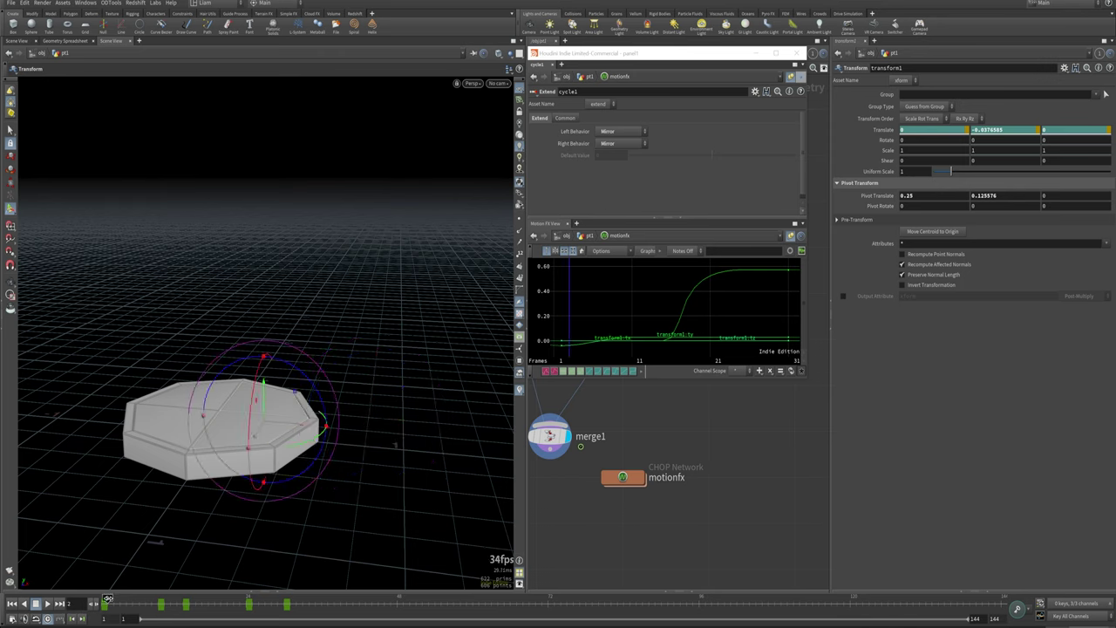
left_click_drag(108, 599, 141, 608)
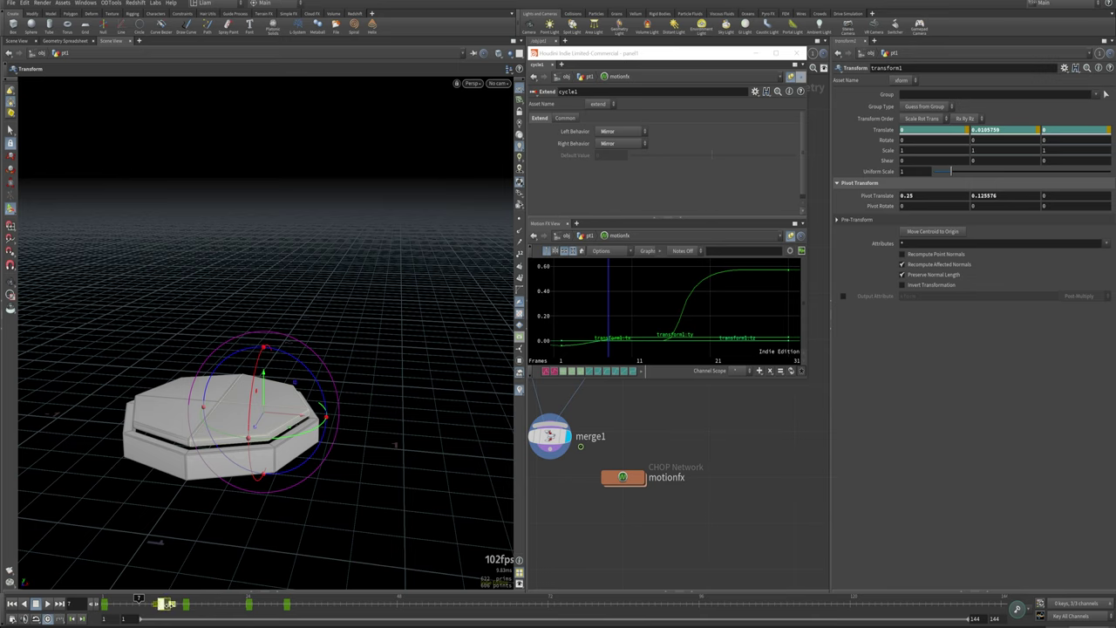
Shift all of transform1's Translate keys after frame 1 ten frames later, so that the last key sits at frame 40.
left_click_drag(167, 604, 297, 603, "shift")
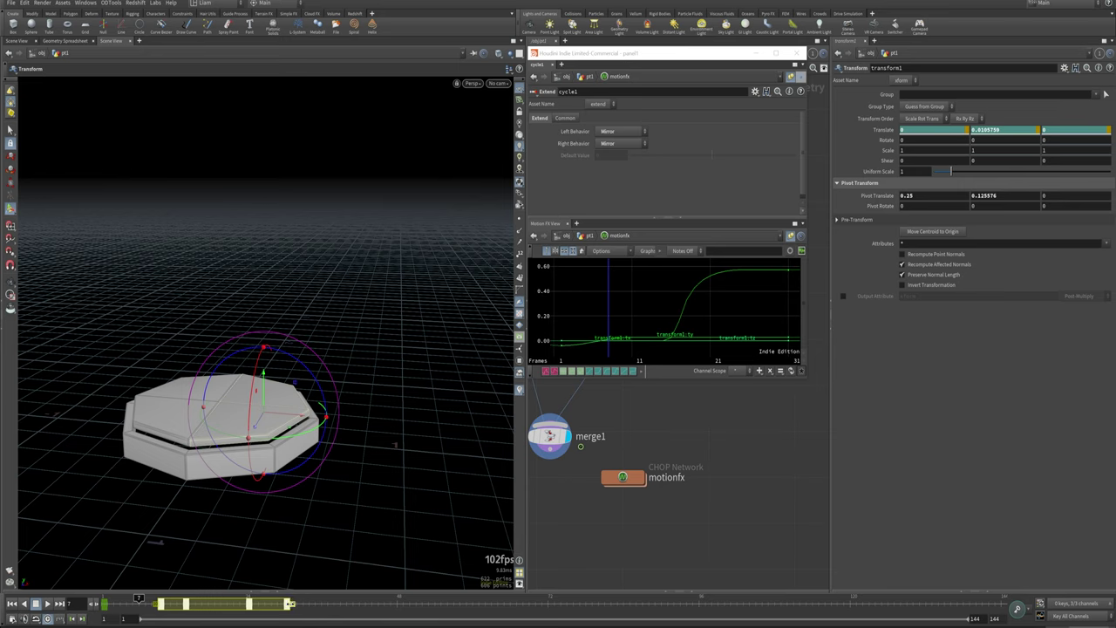
left_click_drag(193, 607, 251, 605)
left_click(149, 608)
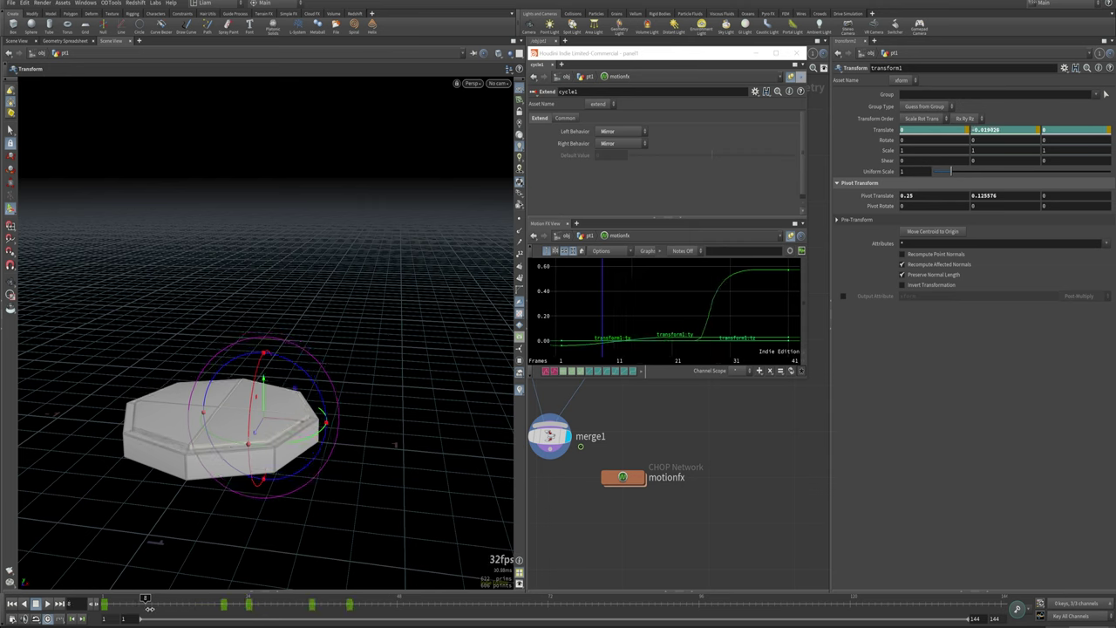
Key transform1's Translate at frame 10 with the same closed position as frame 1, holding the cap halves closed at the start.
left_click_drag(132, 602, 157, 605)
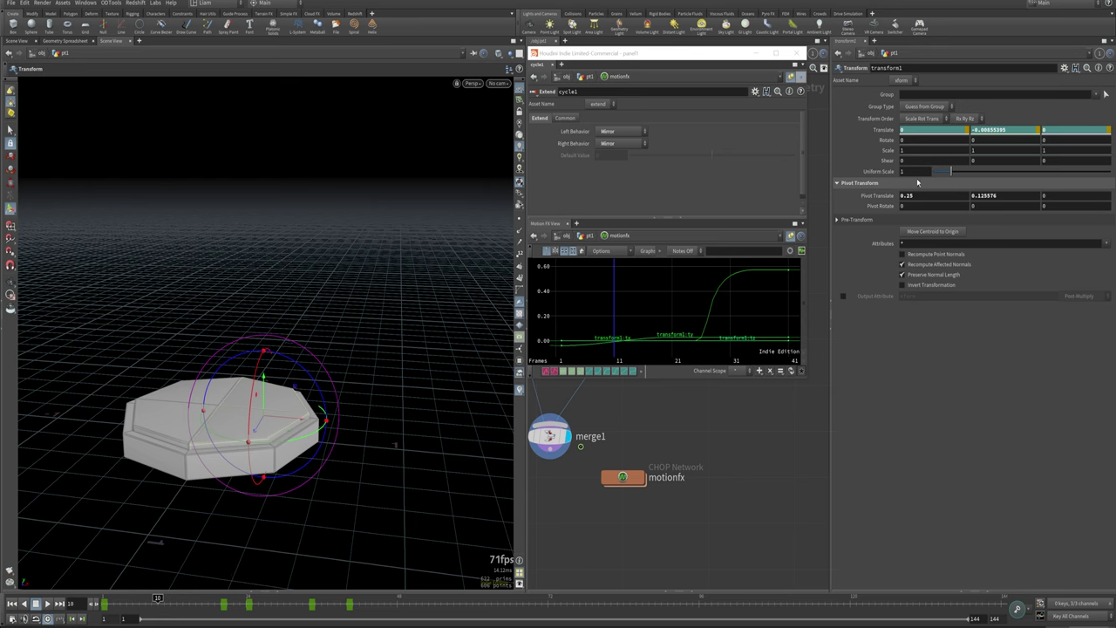
left_click(883, 132, "alt")
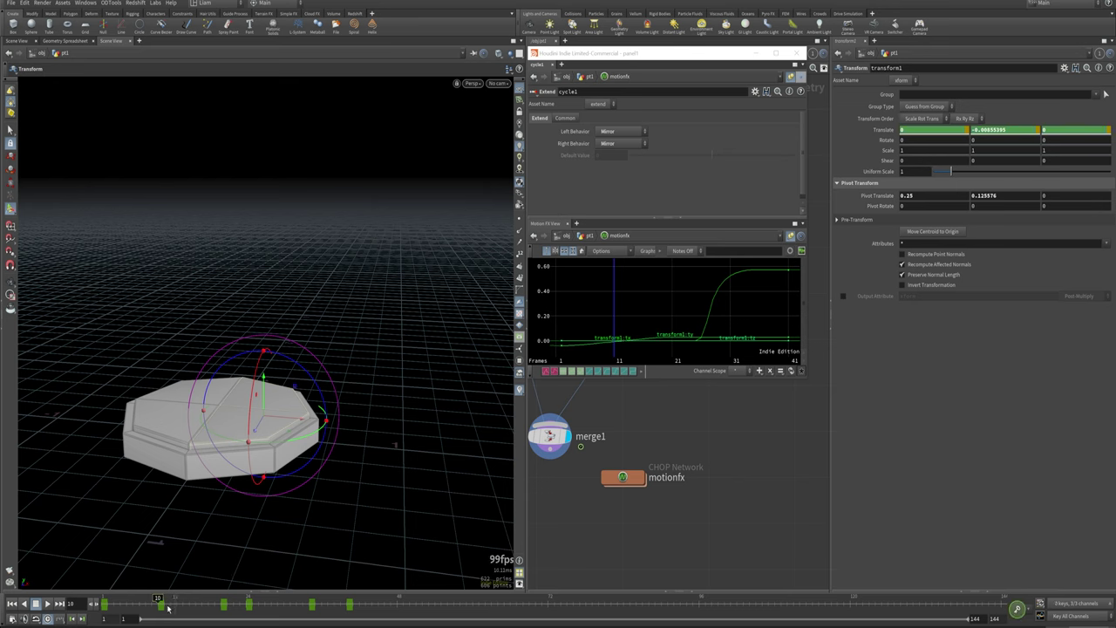
mouse_move(150, 600)
left_mouse_down()
mouse_move(104, 599)
mouse_move(157, 598)
left_mouse_up()
left_click_drag(1007, 129, 795, 136)
Play the animation from frame 1 to check the closed pause and the repeating motion of the cap halves.
left_click(12, 603)
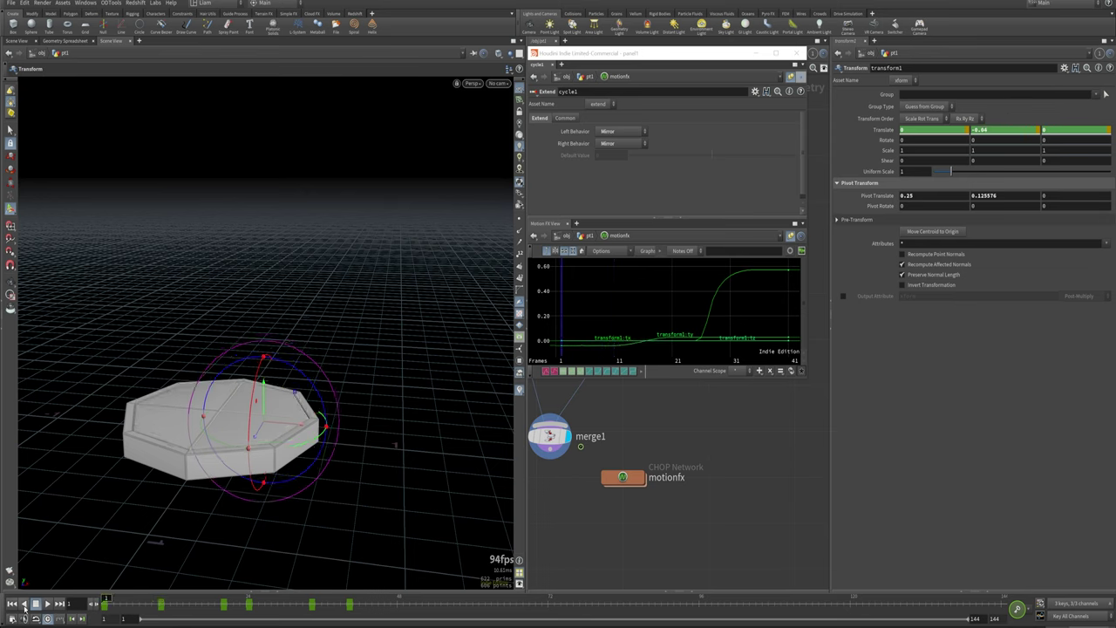
left_click(54, 604)
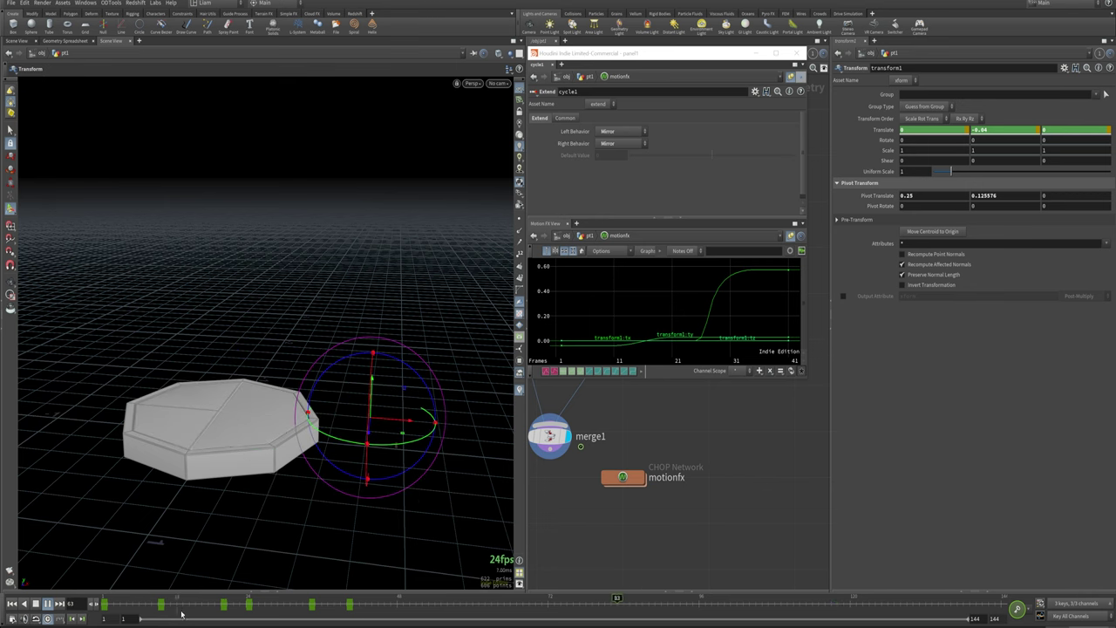
left_click_drag(185, 607, 2, 612)
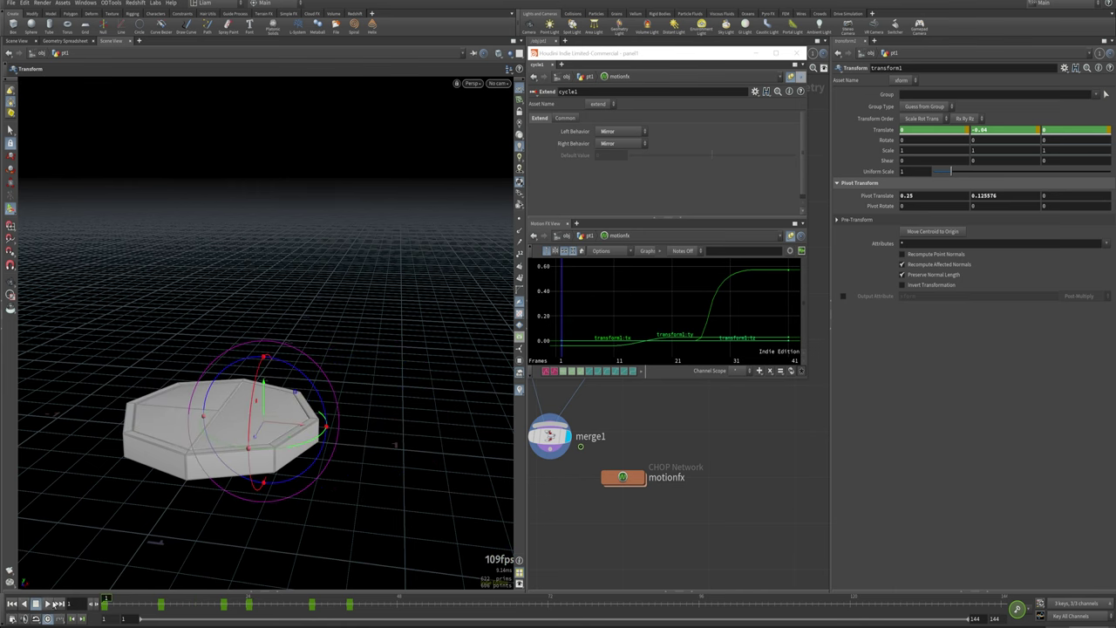
left_click(53, 603)
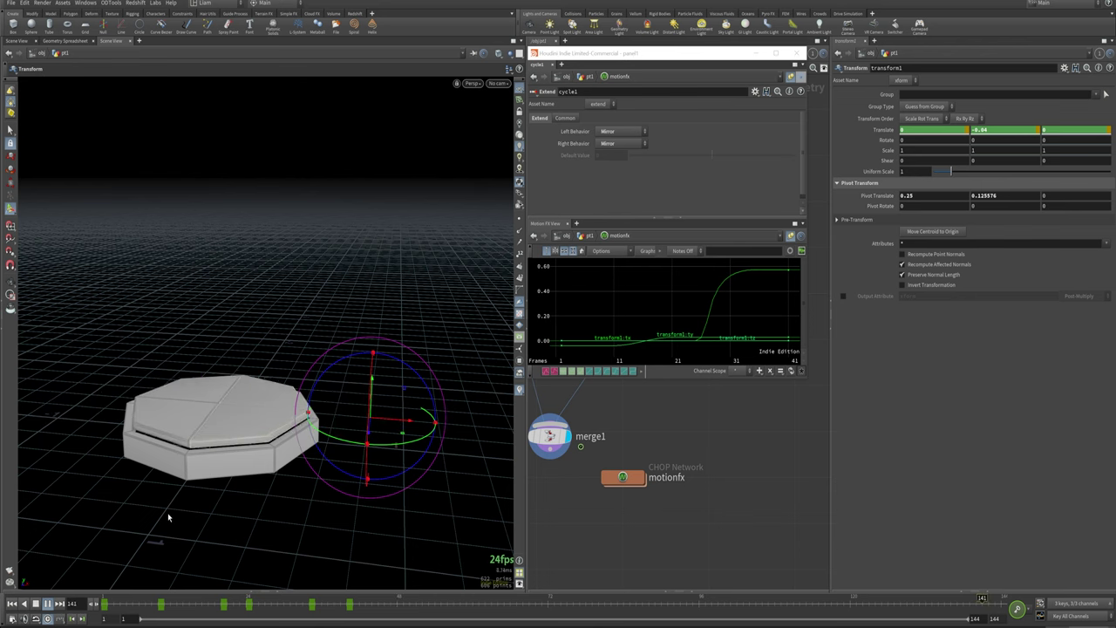
Close the floating motion effects window, return to frame 1 and move mirror1 lower to make room below transform1.
left_click(795, 53)
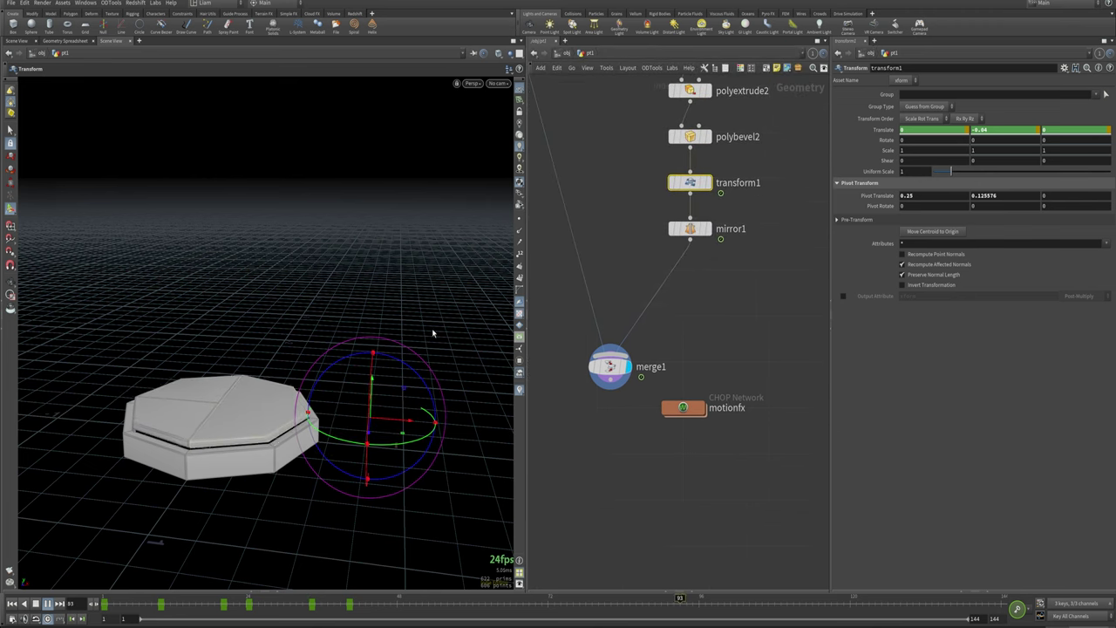
key("ctrl+Up")
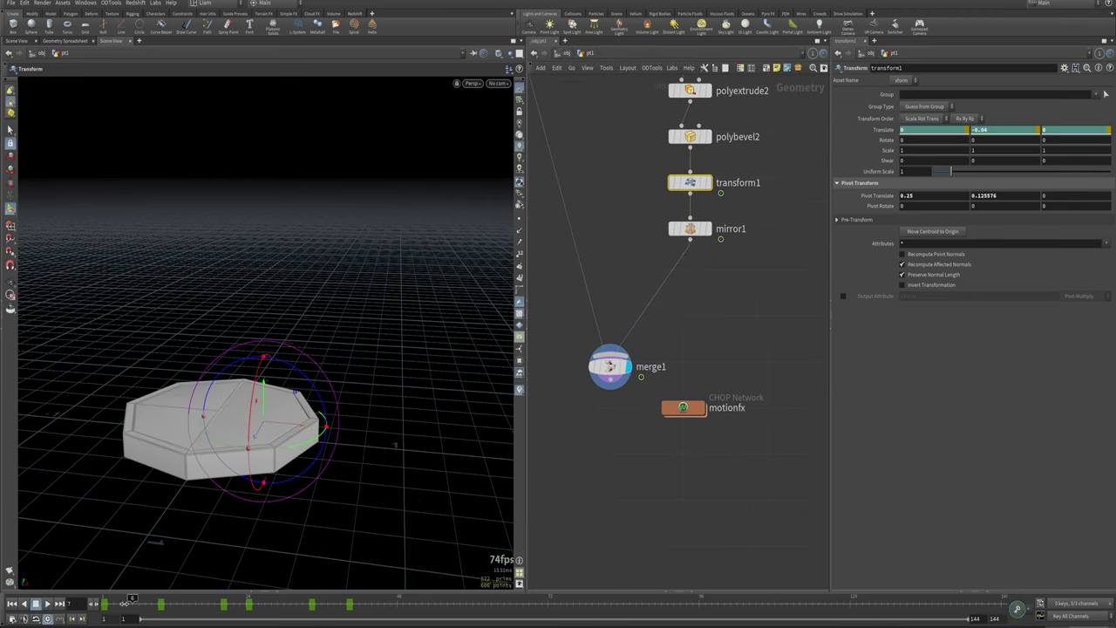
middle_click_drag(612, 254, 650, 431)
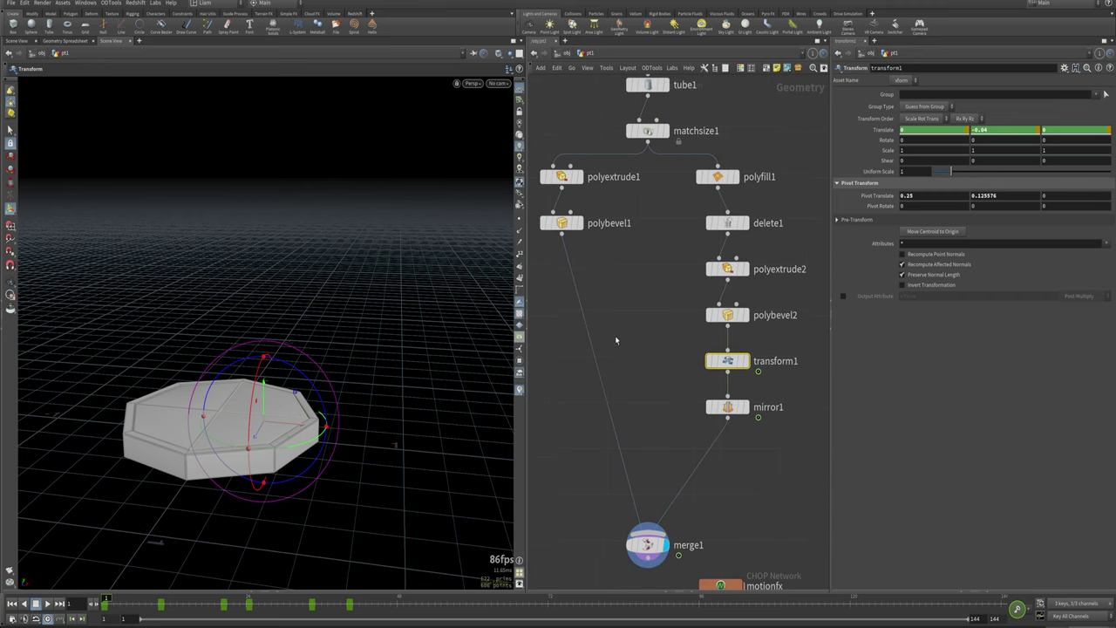
scroll(625, 395, "down", 4)
middle_click_drag(634, 320, 616, 279)
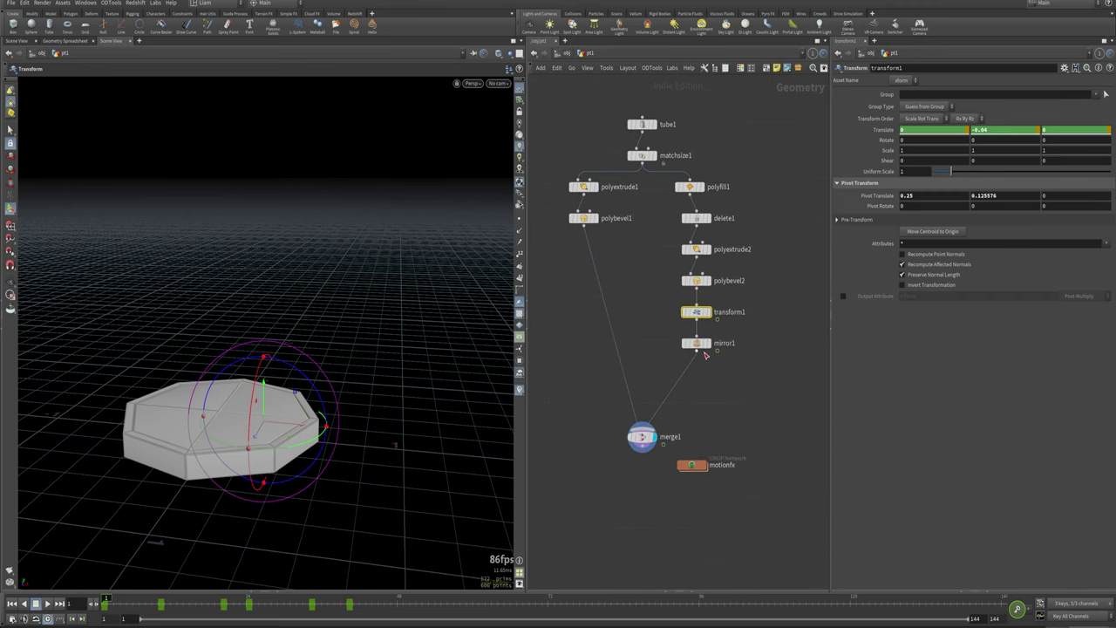
left_click_drag(699, 346, 706, 370)
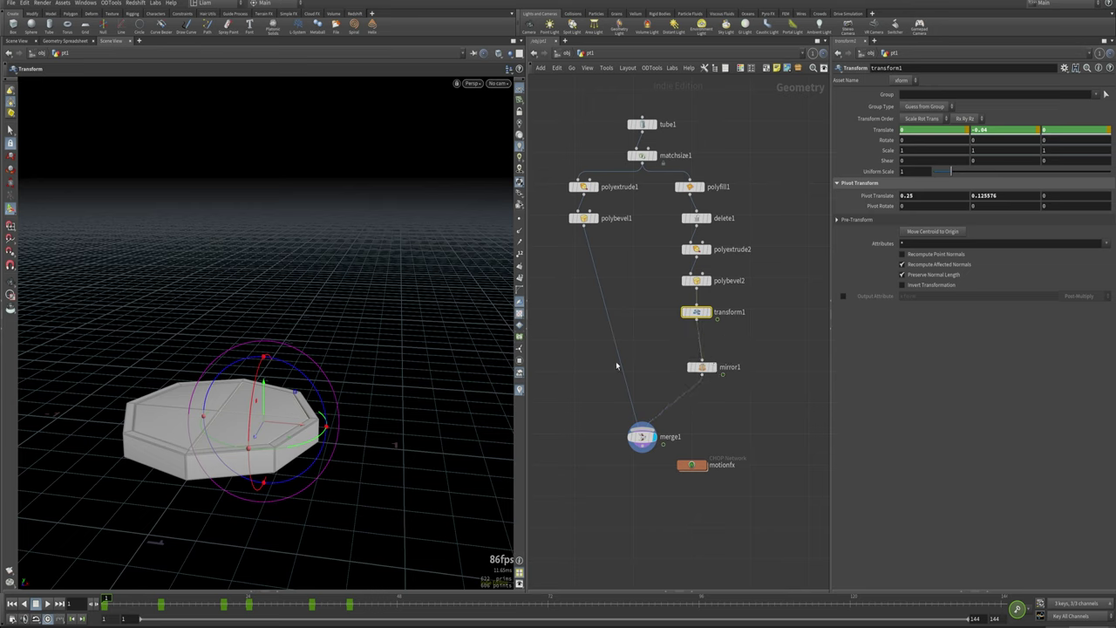
left_click(583, 368)
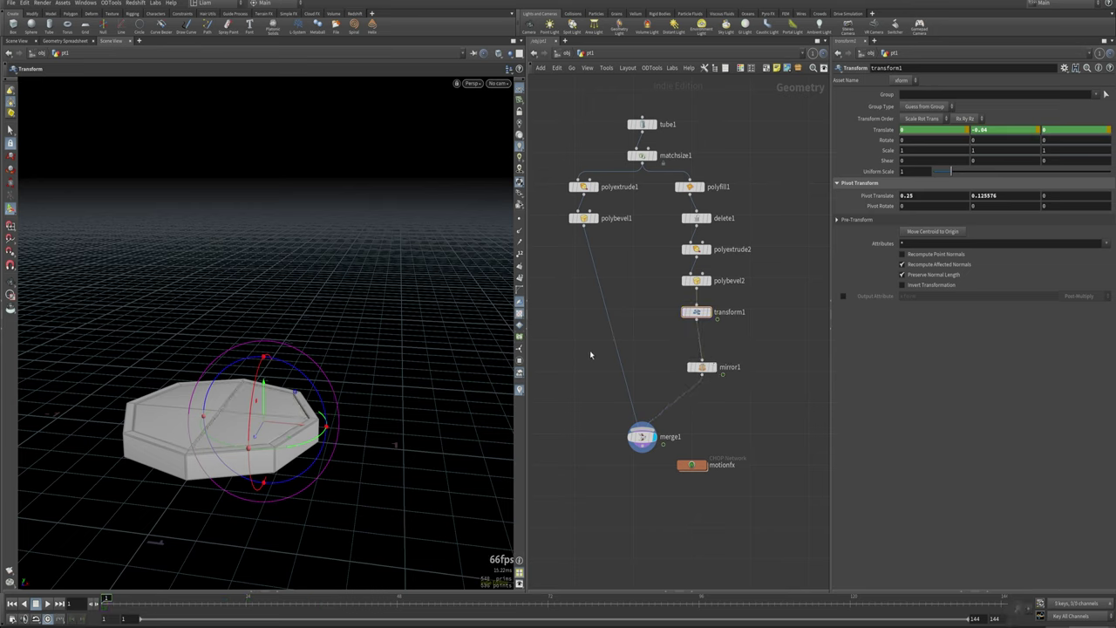
Insert a Normal node between polybevel1 and merge1, and place a copy of it between transform1 and mirror1.
key("Tab")
type("normal")
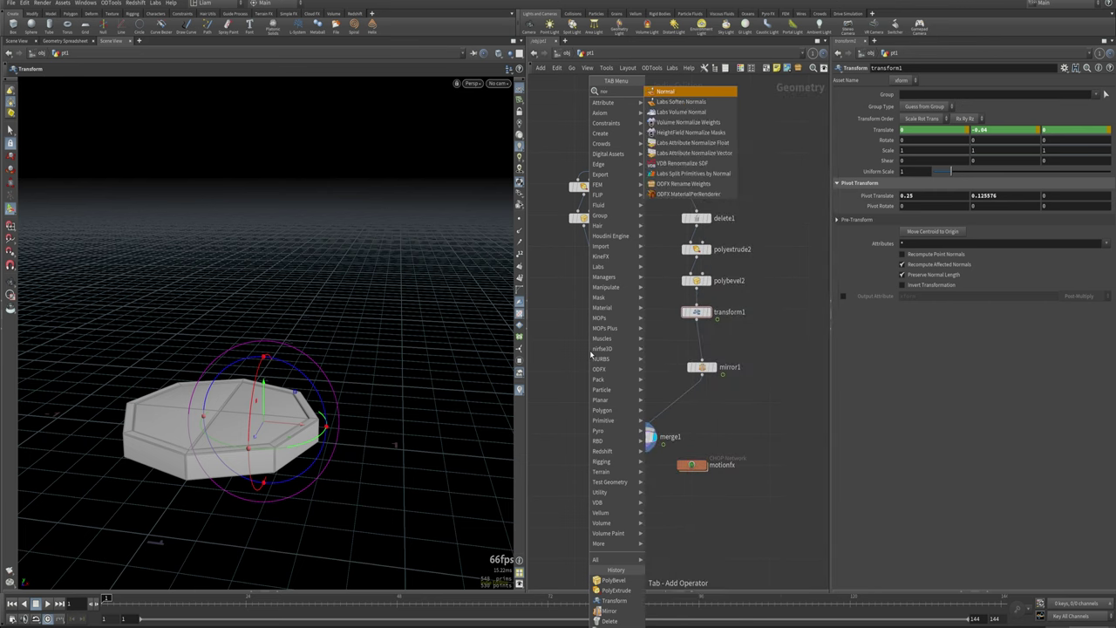
key("Return")
left_click(589, 350)
mouse_move(596, 350)
left_mouse_down()
mouse_move(623, 327)
mouse_move(577, 322)
left_mouse_up()
mouse_move(577, 323)
left_mouse_down("alt")
mouse_move(677, 383)
mouse_move(702, 347)
left_mouse_up("alt")
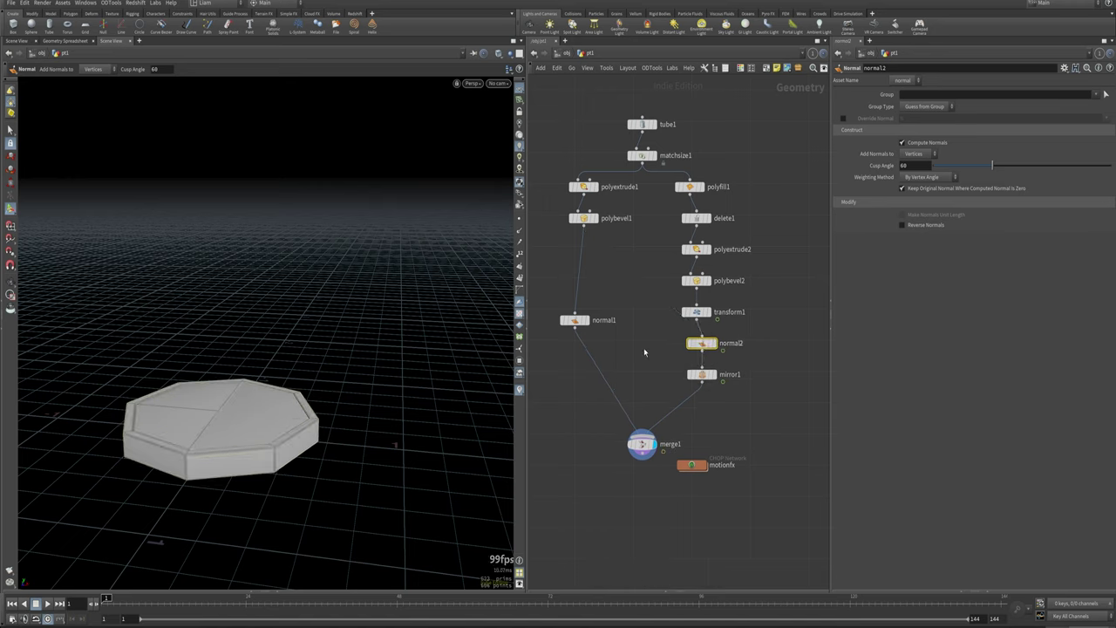
left_click_drag(592, 316, 598, 324)
Add a Labs Auto UV node below normal1.
key("Tab")
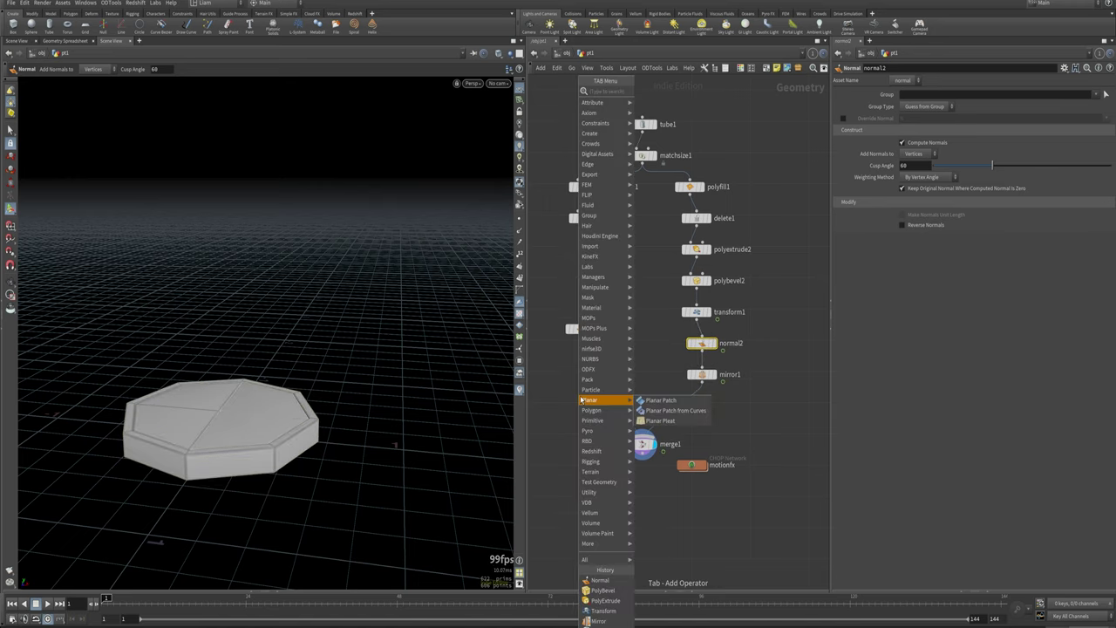
type("au")
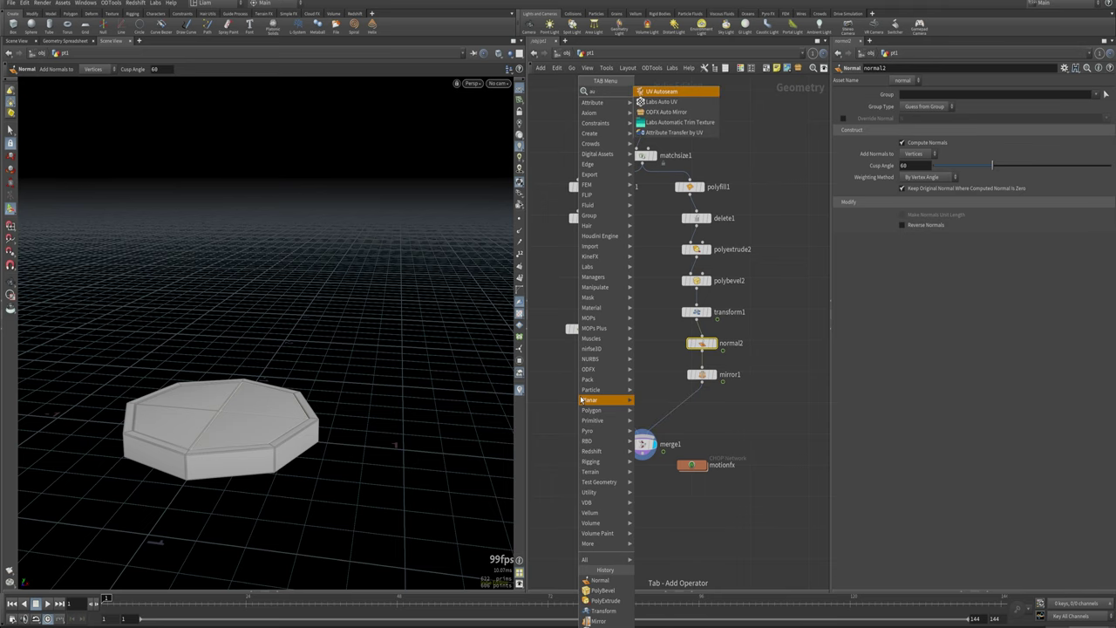
key("Return")
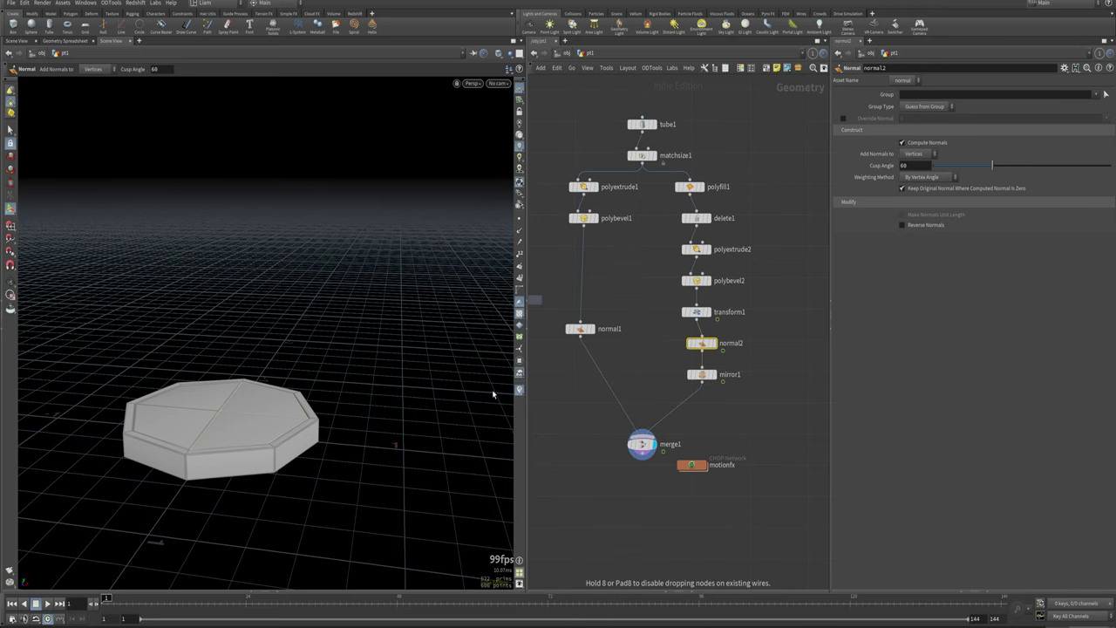
left_click(575, 386)
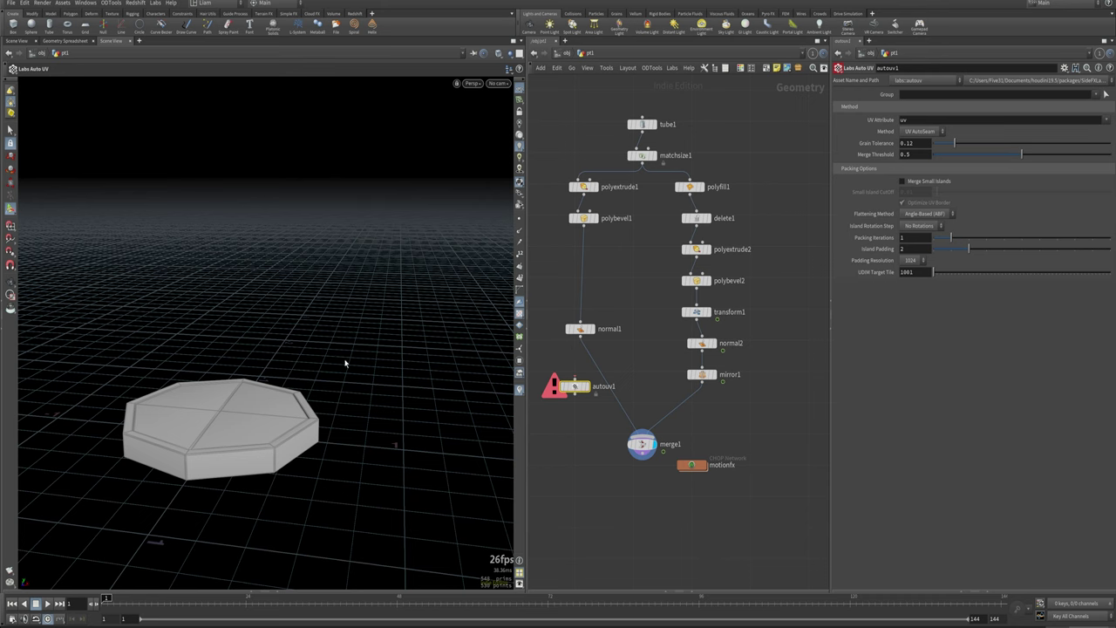
Switch to the Houdini Launcher to view the installed Labs packages, and return to the network.
left_click(258, 626)
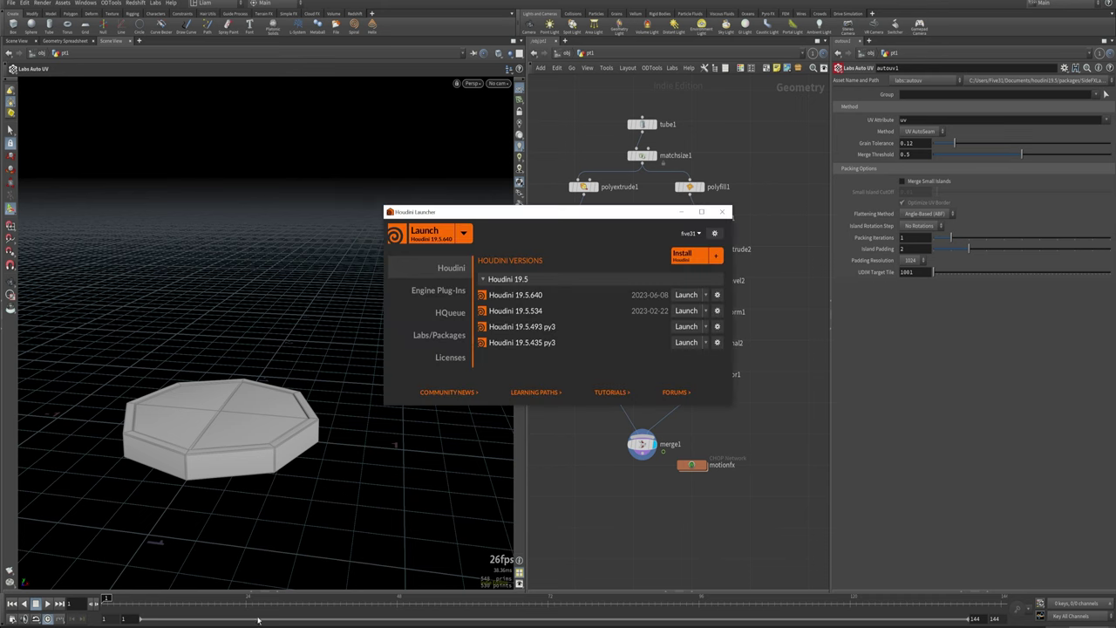
left_click(451, 336)
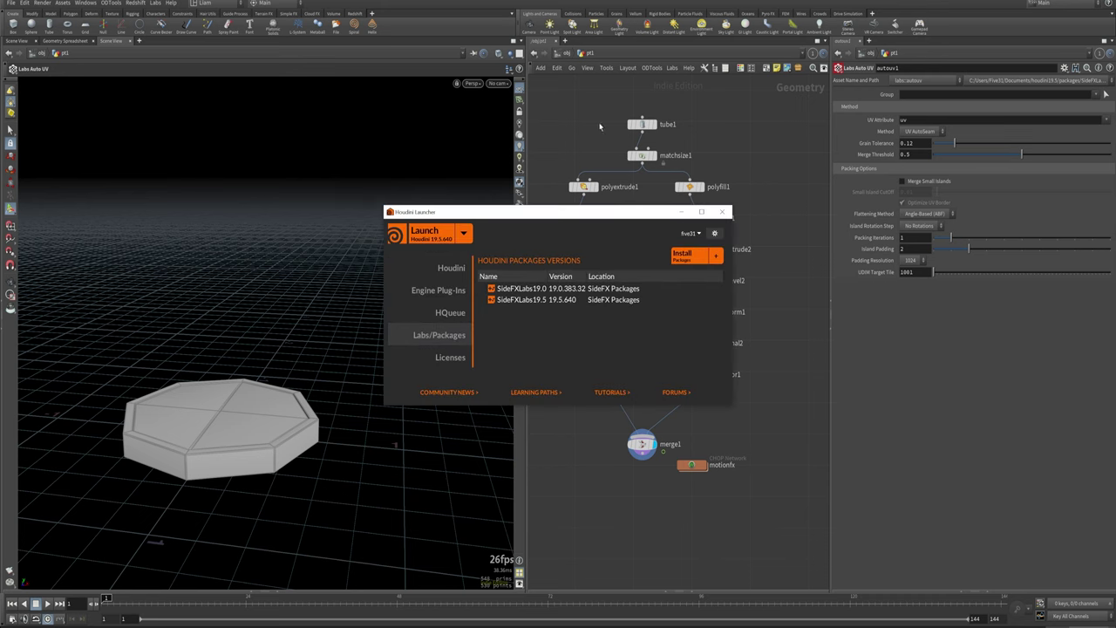
left_click(791, 160)
Insert autouv1 between normal1 and merge1, and place a copy of it between normal2 and mirror1.
left_click_drag(586, 387, 558, 360)
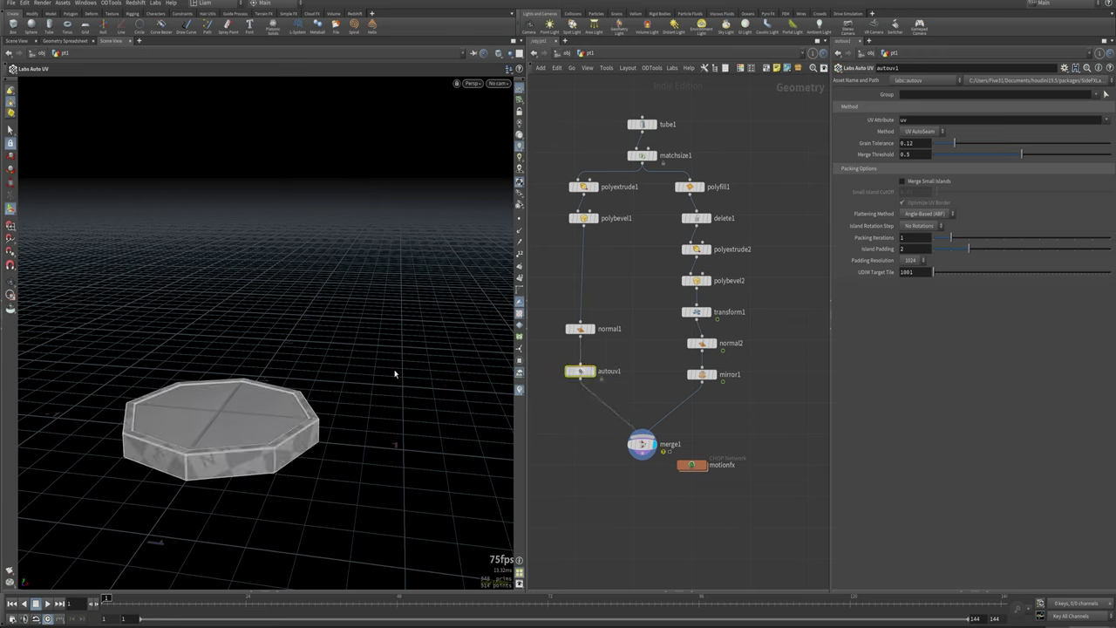
left_click(637, 369)
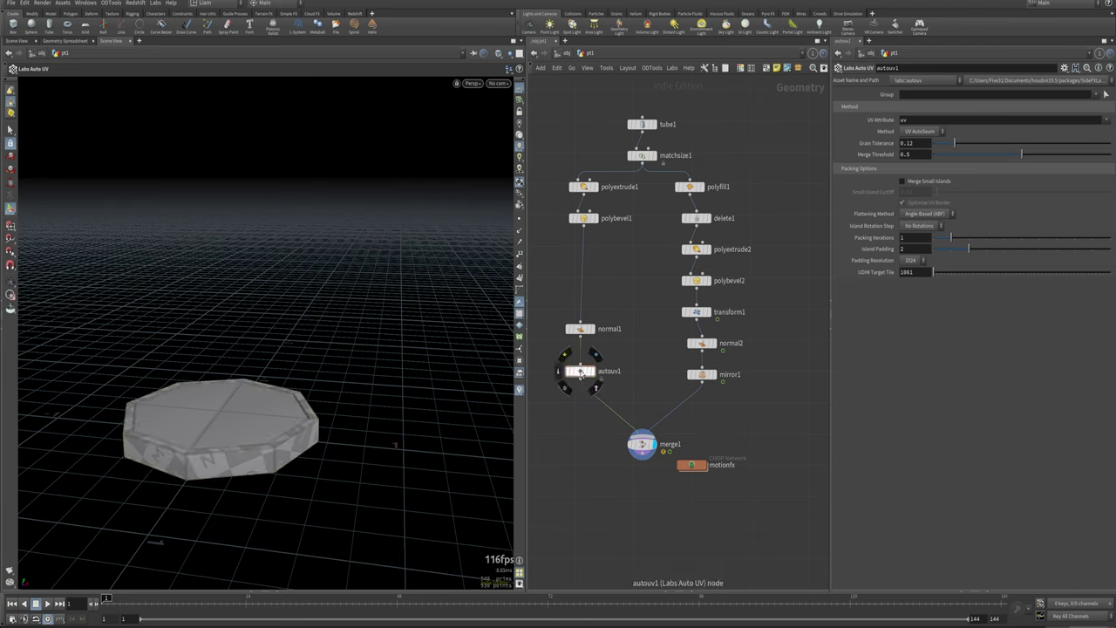
left_click_drag(575, 370, 697, 365, "alt")
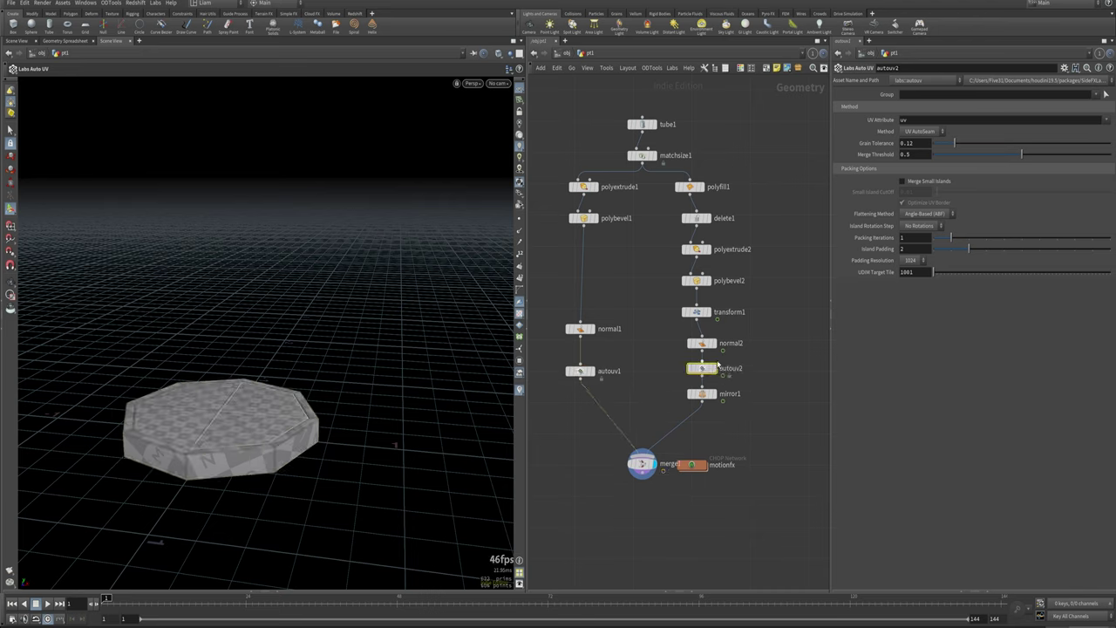
Inspect the UV checker on the model and set autouv1's method to UV Unwrap.
left_click_drag(347, 375, 274, 403)
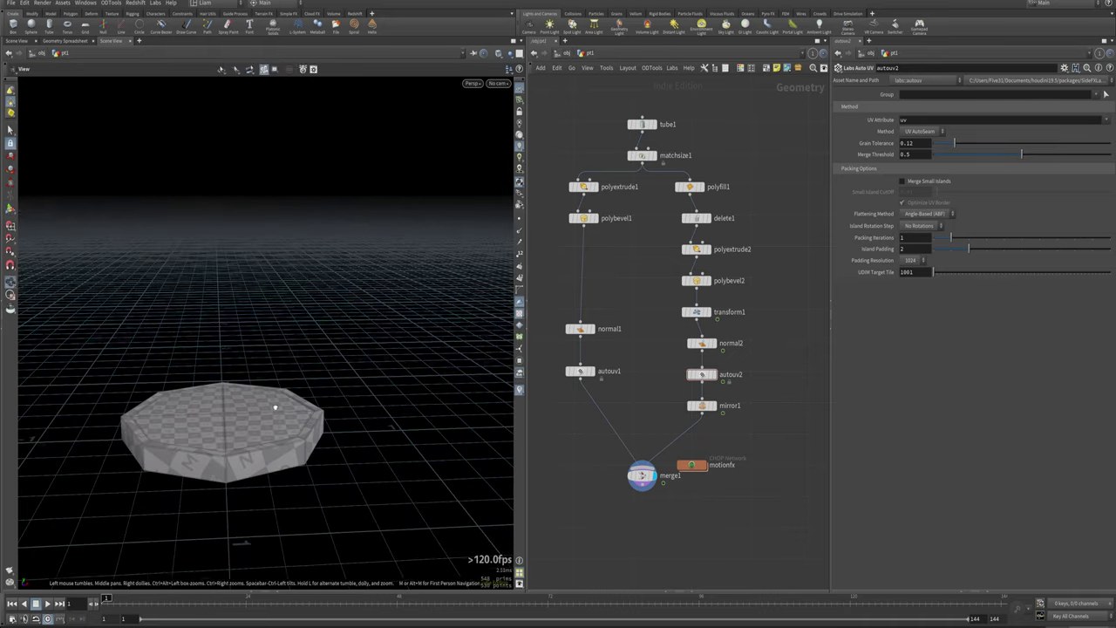
right_click_drag(192, 538, 223, 486, "alt")
left_click(580, 371)
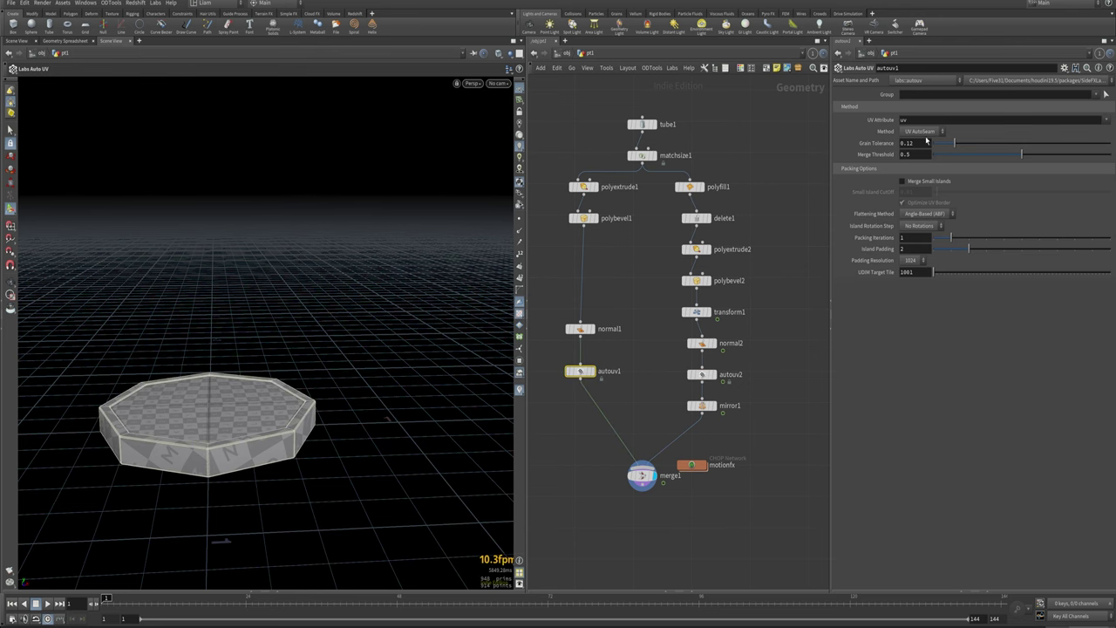
left_click(921, 130)
left_click(909, 172)
mouse_move(248, 423)
left_mouse_down("alt")
mouse_move(273, 424)
mouse_move(259, 394)
mouse_move(280, 376)
mouse_move(186, 456)
mouse_move(268, 422)
mouse_move(256, 410)
left_mouse_up("alt")
key("Escape")
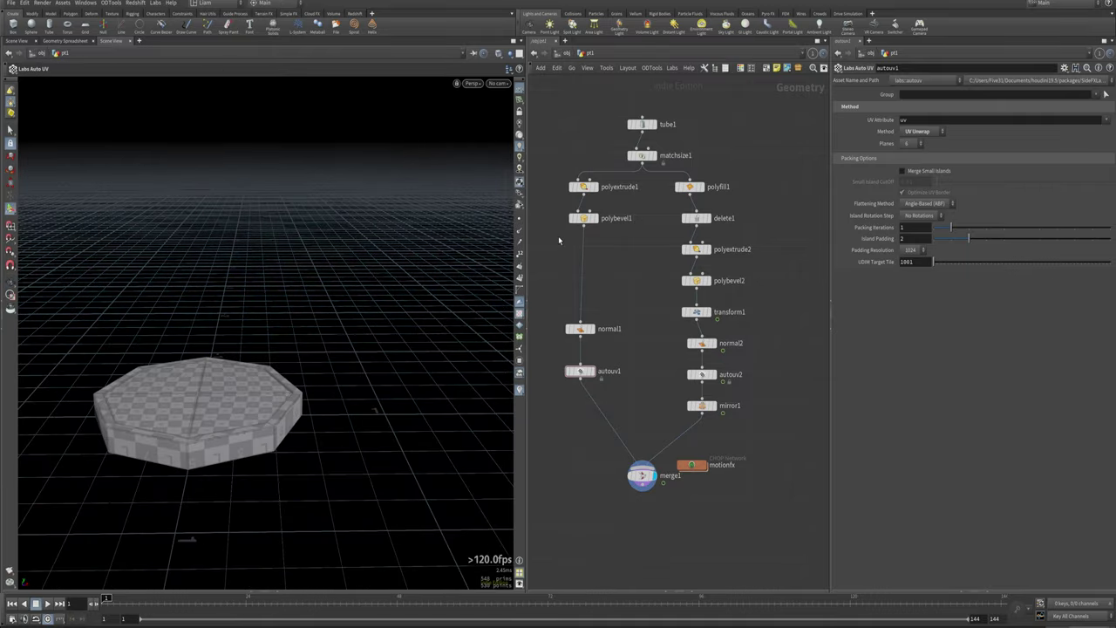
Move the motionfx network away from merge1 and select merge1.
left_click_drag(700, 466, 783, 455)
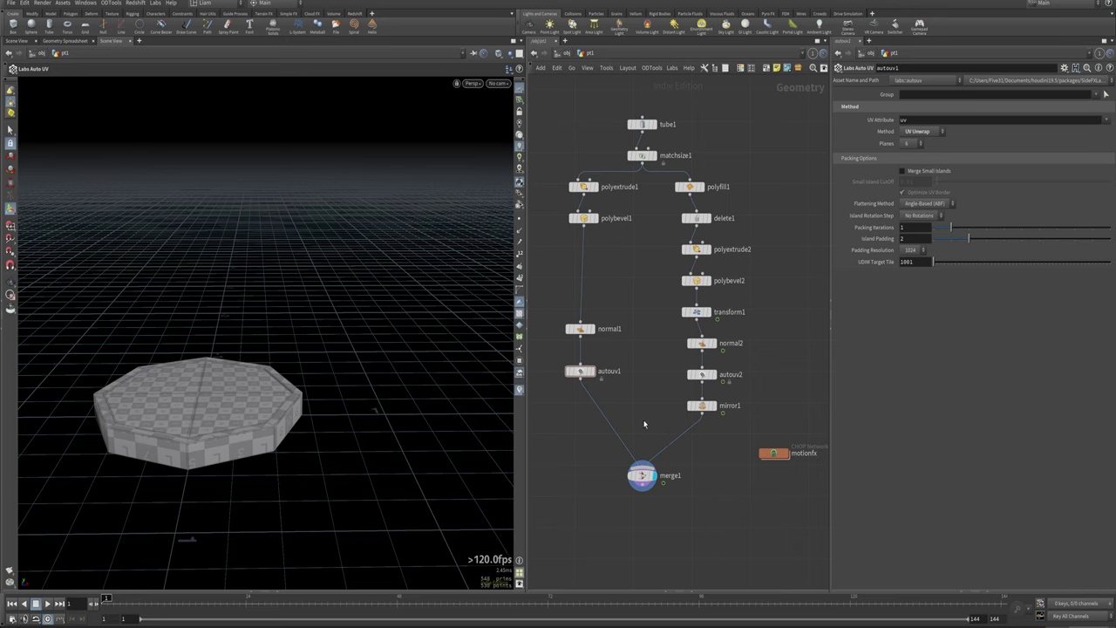
left_click(645, 481)
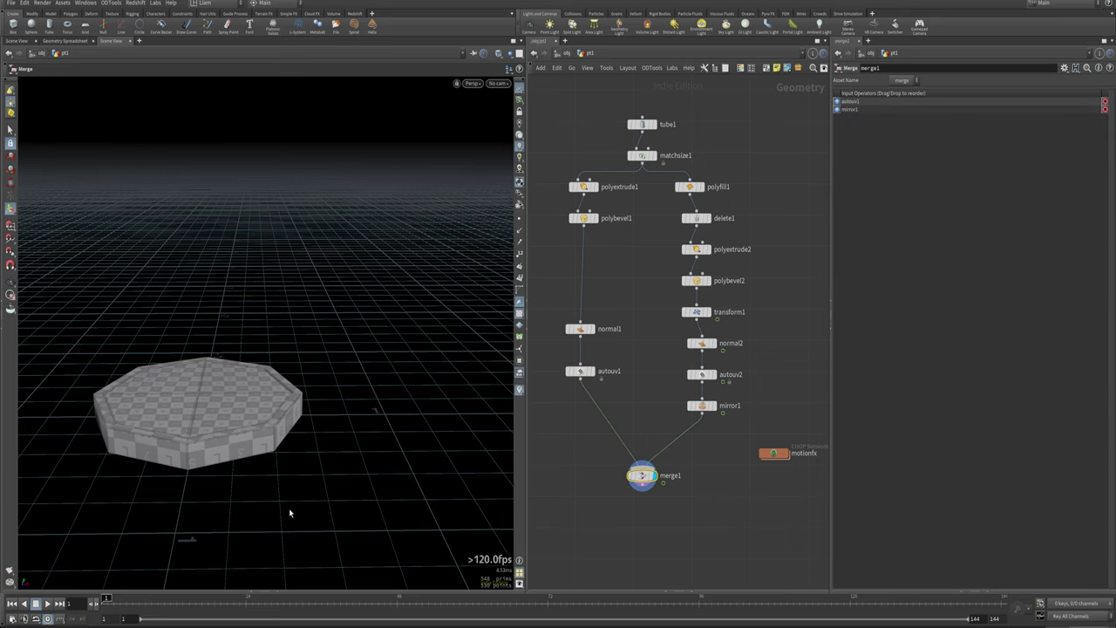
middle_click_drag(769, 315, 744, 275)
scroll(723, 406, "down", 5)
scroll(739, 393, "up", 2)
middle_click_drag(751, 357, 713, 324)
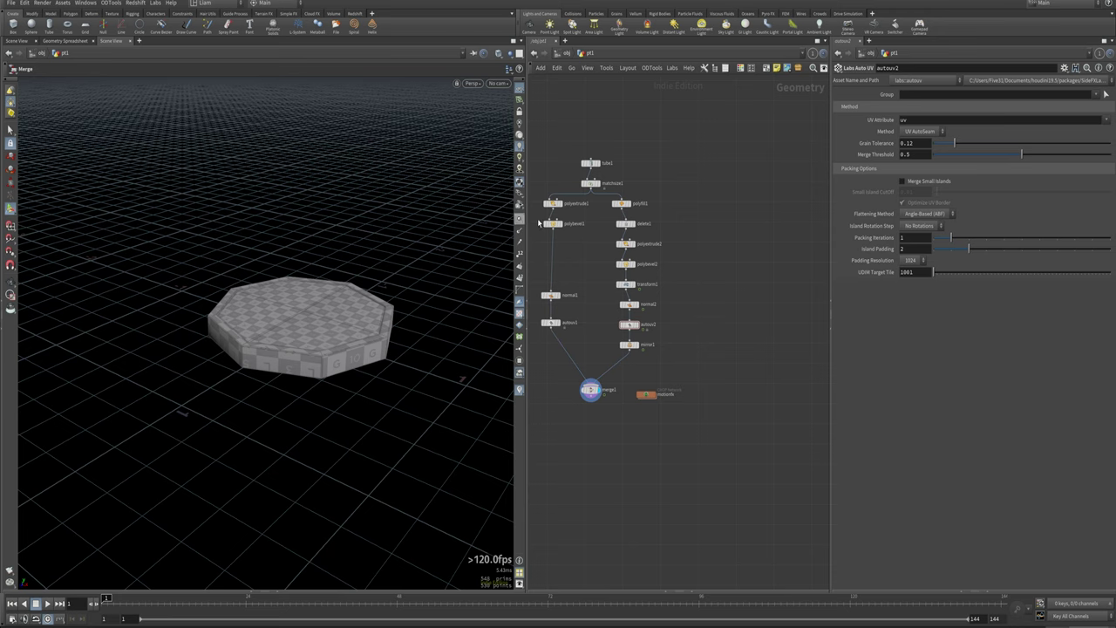
Display the point numbers and examine the points along the model's beveled corners.
left_click(520, 254)
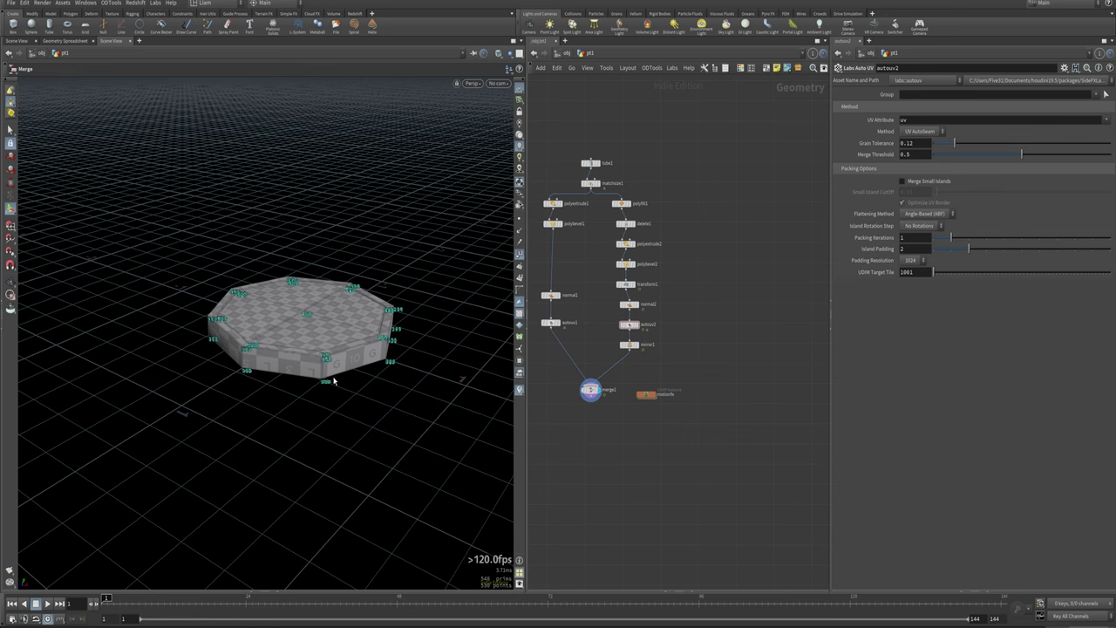
scroll(333, 381, "up", 10)
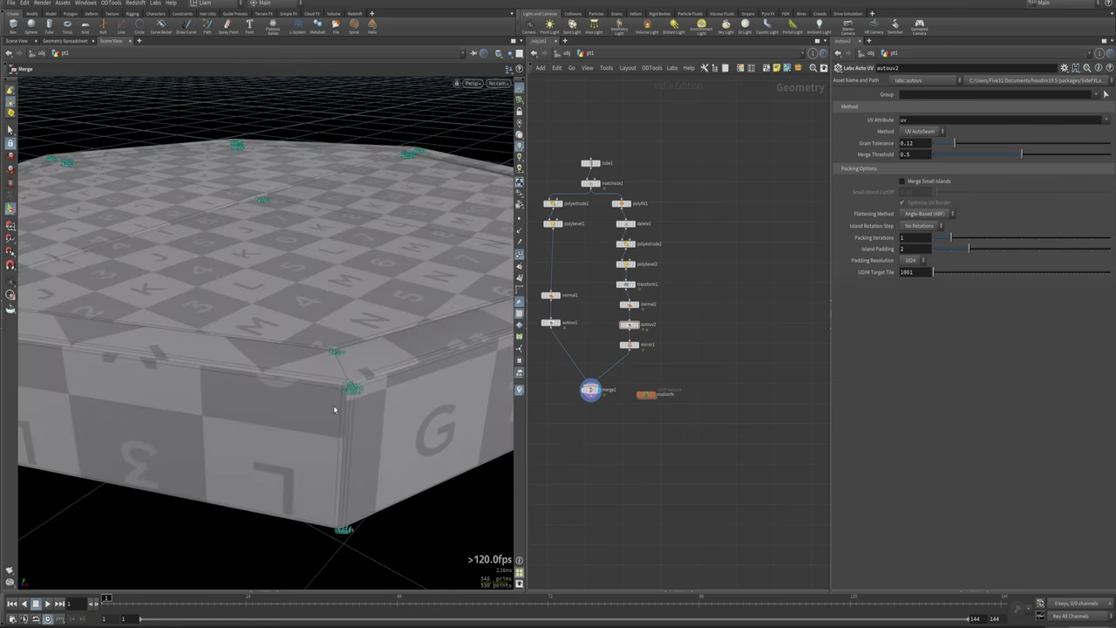
left_click_drag(334, 409, 283, 408, "alt")
right_click_drag(283, 407, 279, 365, "alt")
middle_click_drag(349, 292, 337, 295, "alt")
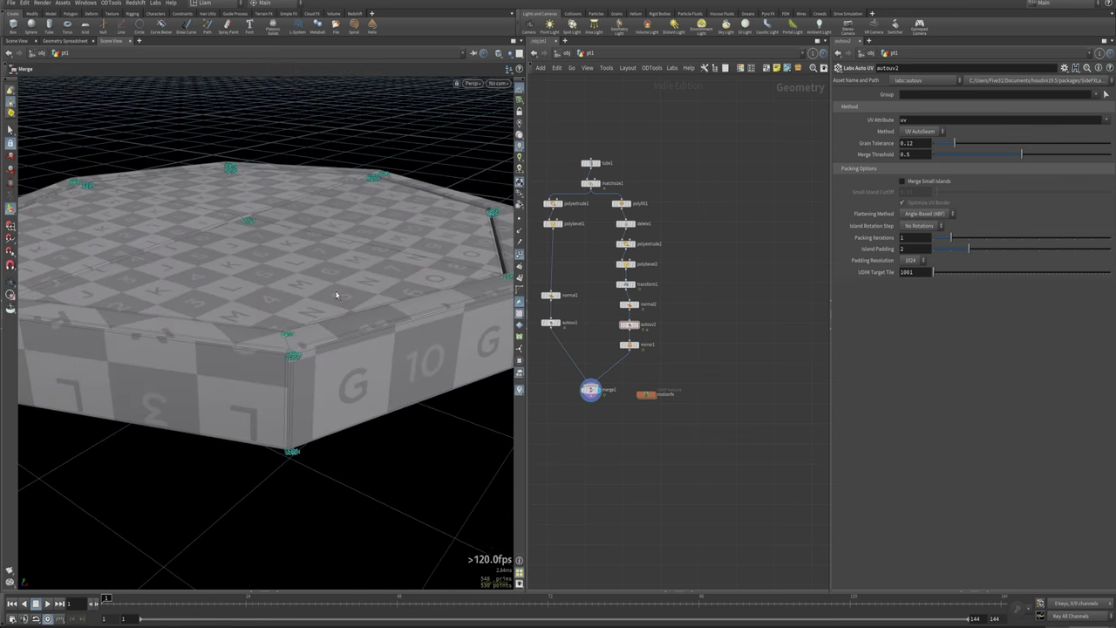
right_click_drag(288, 259, 200, 286, "alt")
middle_click_drag(200, 287, 391, 264, "alt")
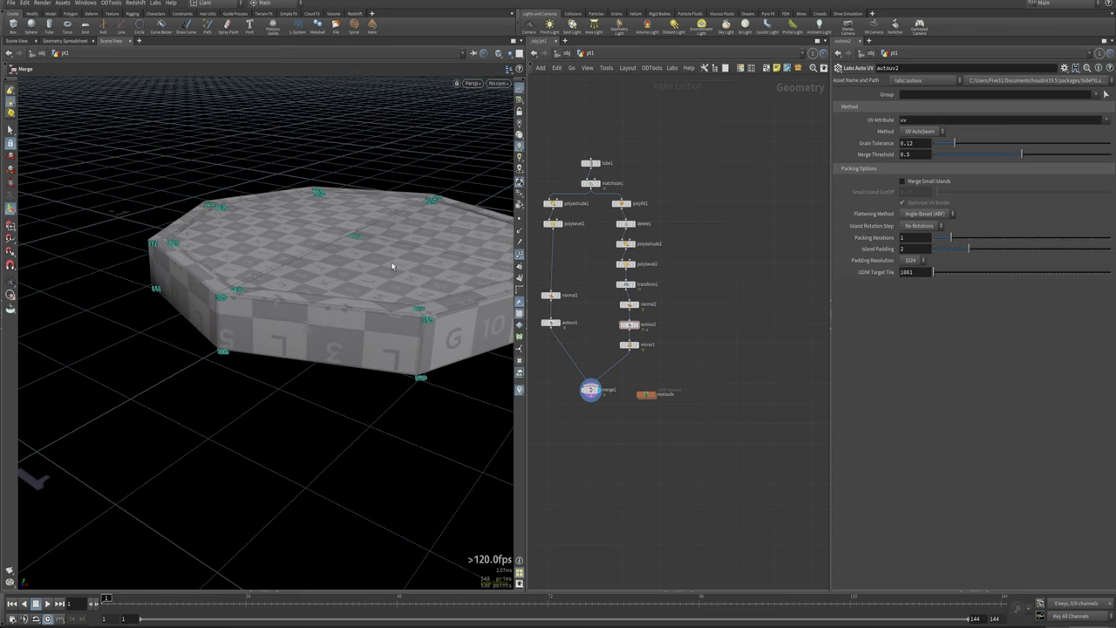
Examine the points at the octagonal model's beveled corners up close and hide the point numbers.
left_click_drag(411, 229, 298, 309, "alt")
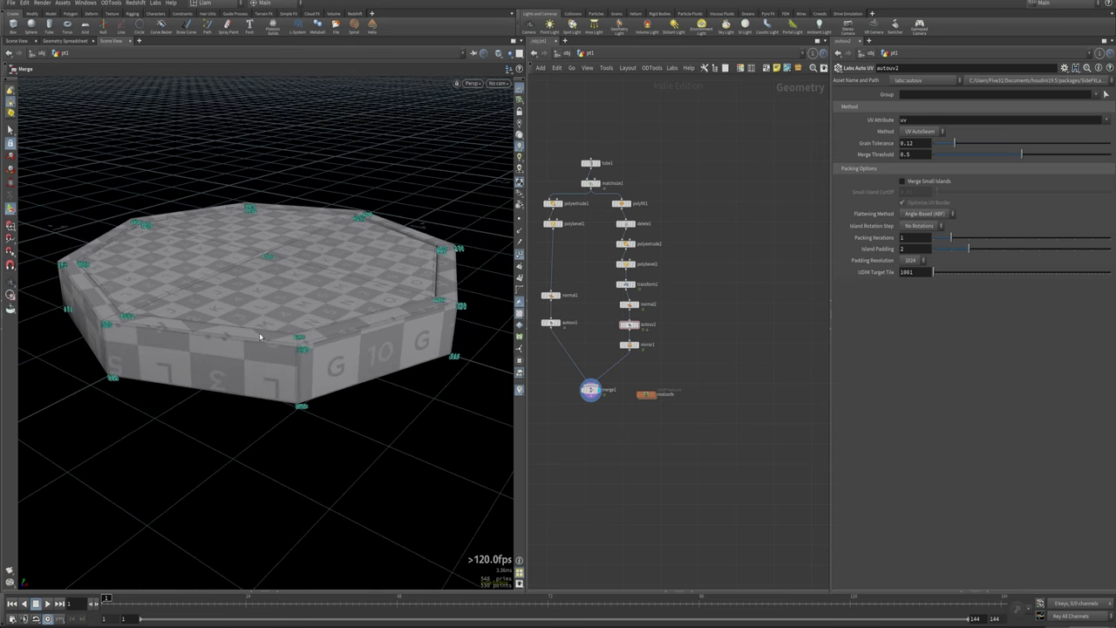
right_click_drag(259, 336, 486, 294, "alt")
left_click_drag(486, 293, 308, 426, "alt")
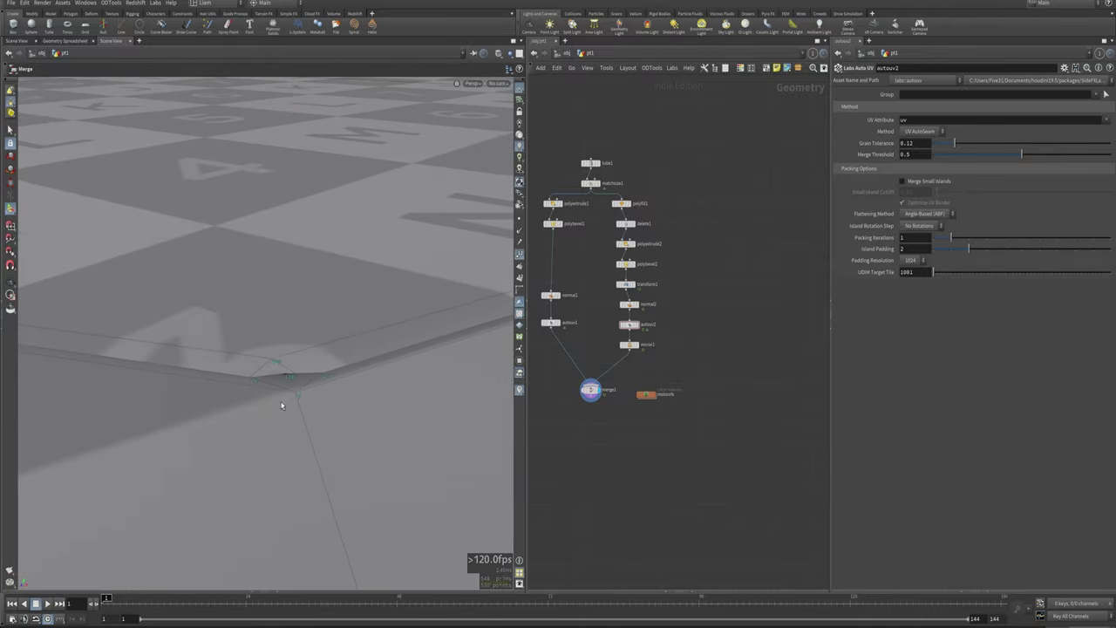
scroll(305, 401, "down", 10)
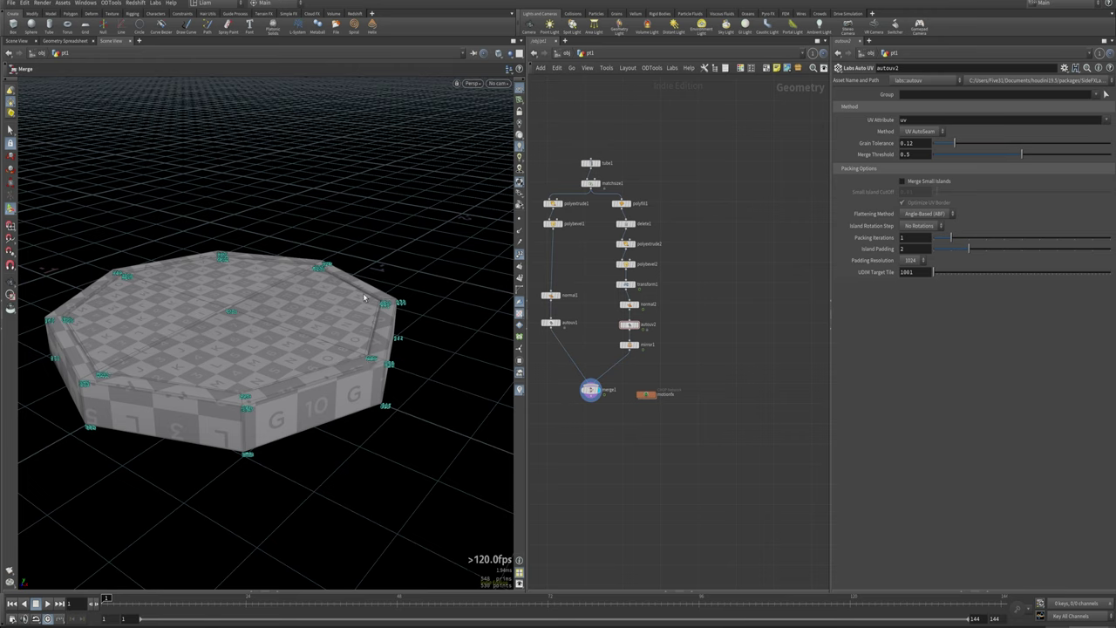
left_click(520, 256)
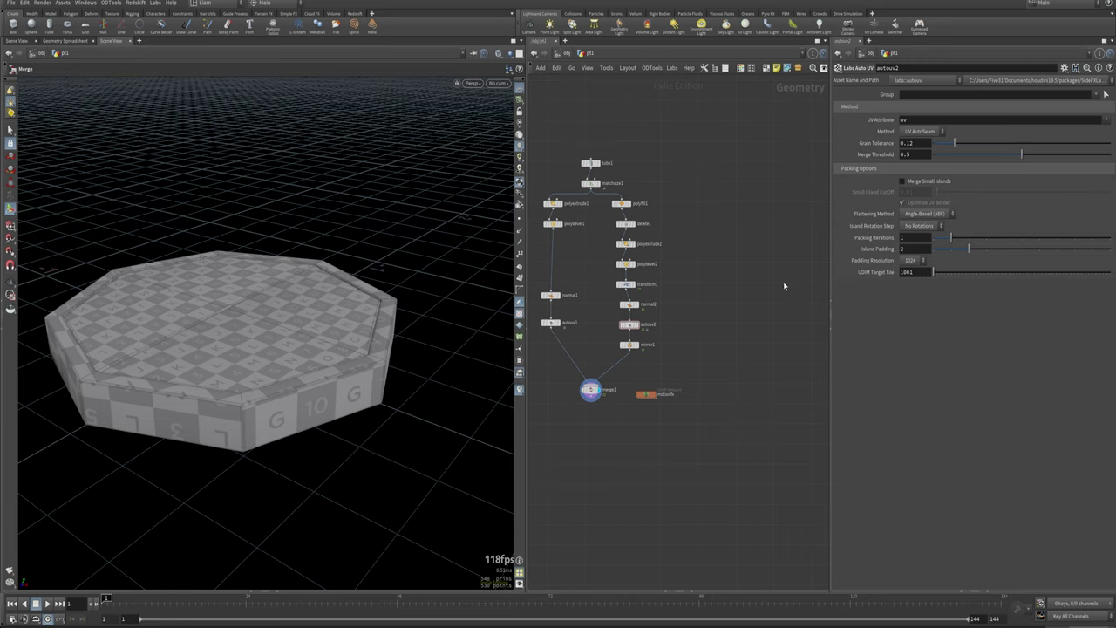
Add a Box node in an empty area of the network, display it and frame it in the viewport.
scroll(738, 290, "down", 4)
middle_click_drag(717, 291, 700, 311)
scroll(588, 298, "up", 4)
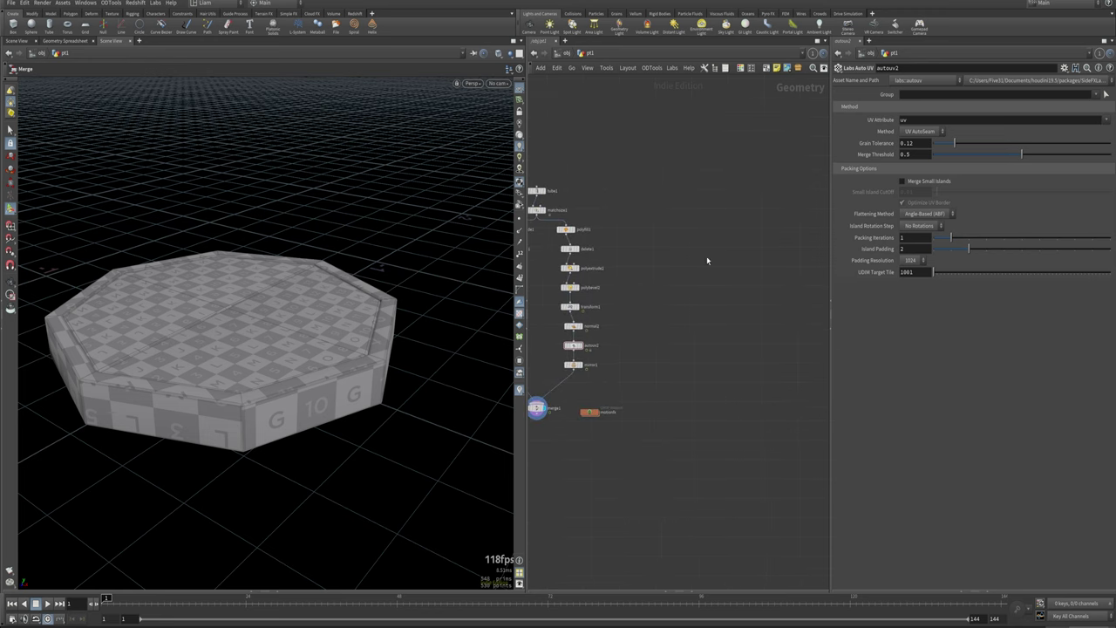
key("Tab")
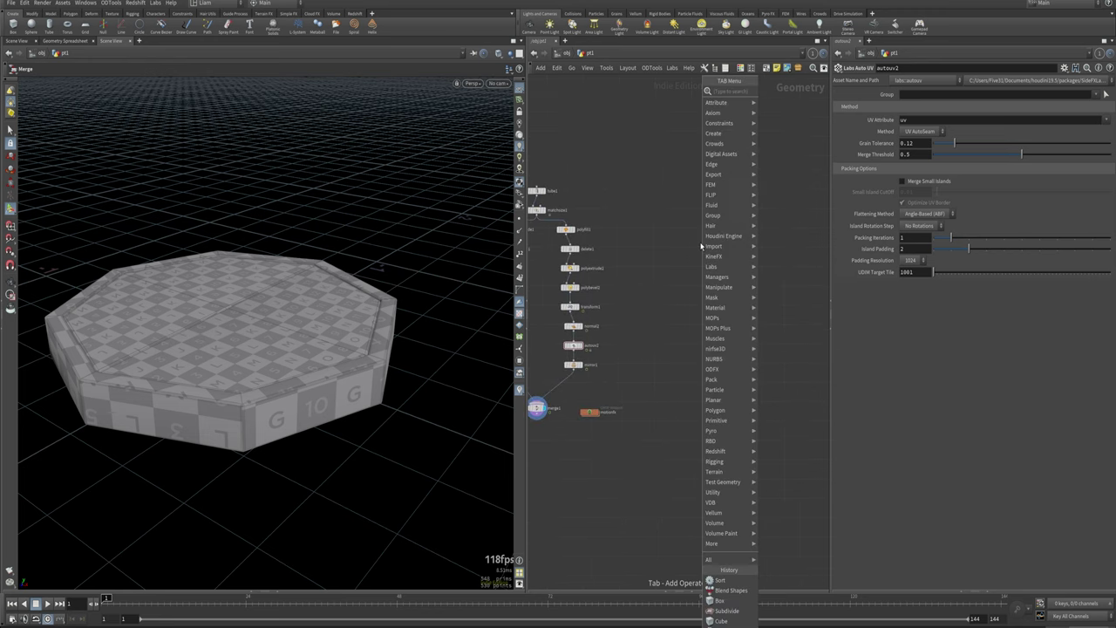
type("box")
key("Return")
left_click(700, 242)
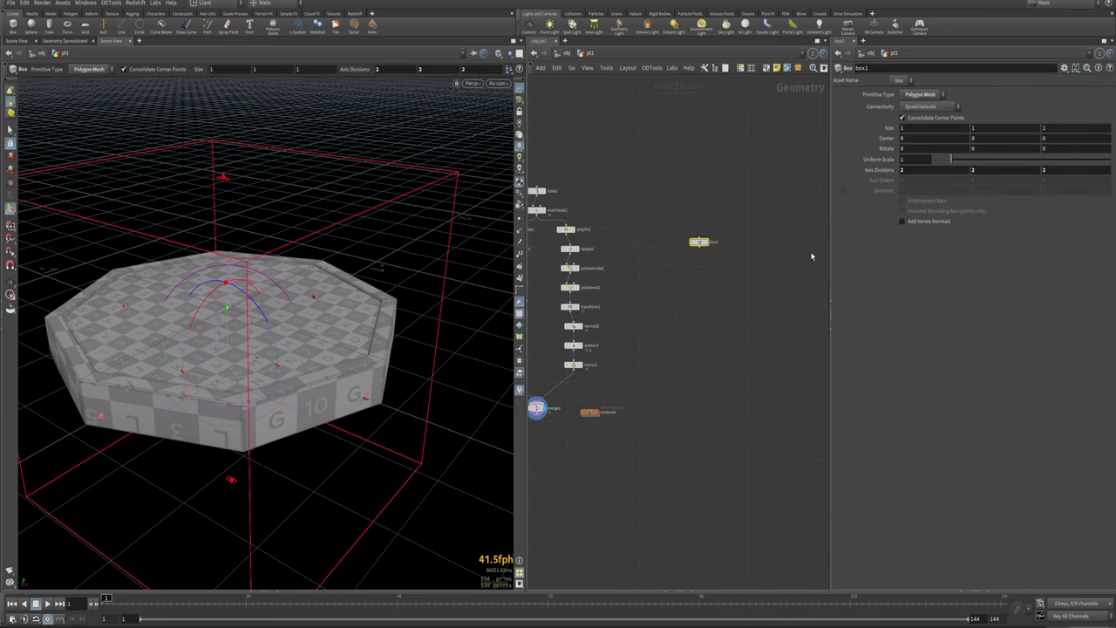
left_click(707, 242)
left_click_drag(700, 242, 708, 248)
key("Escape")
key("h")
key("Return")
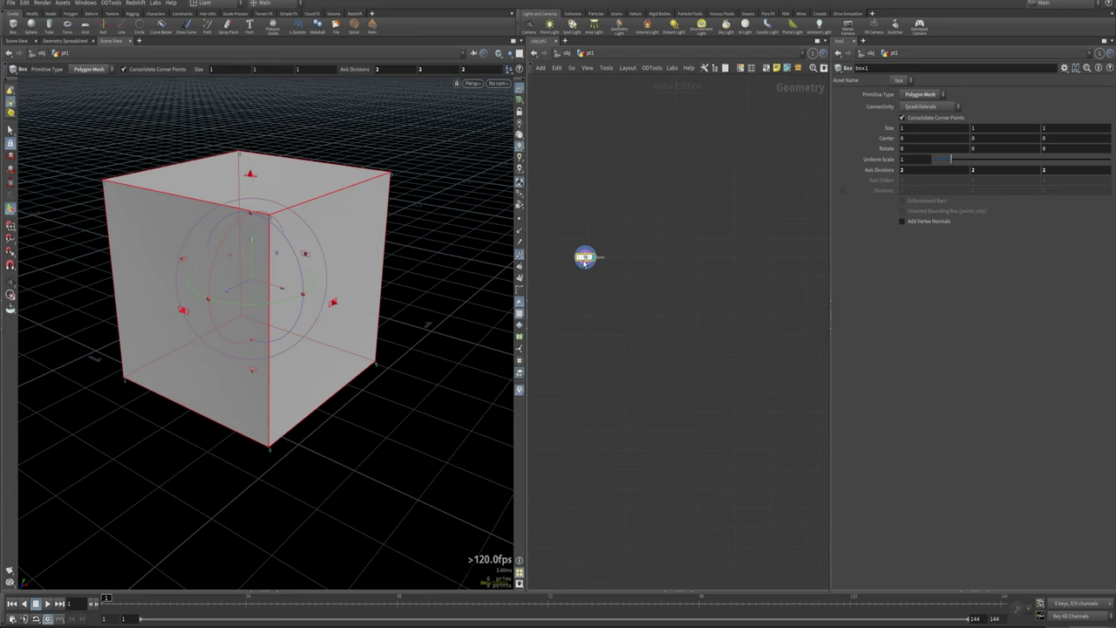
Duplicate box1 beside the original and set the copy's first two axis divisions to 4.
left_click(665, 257)
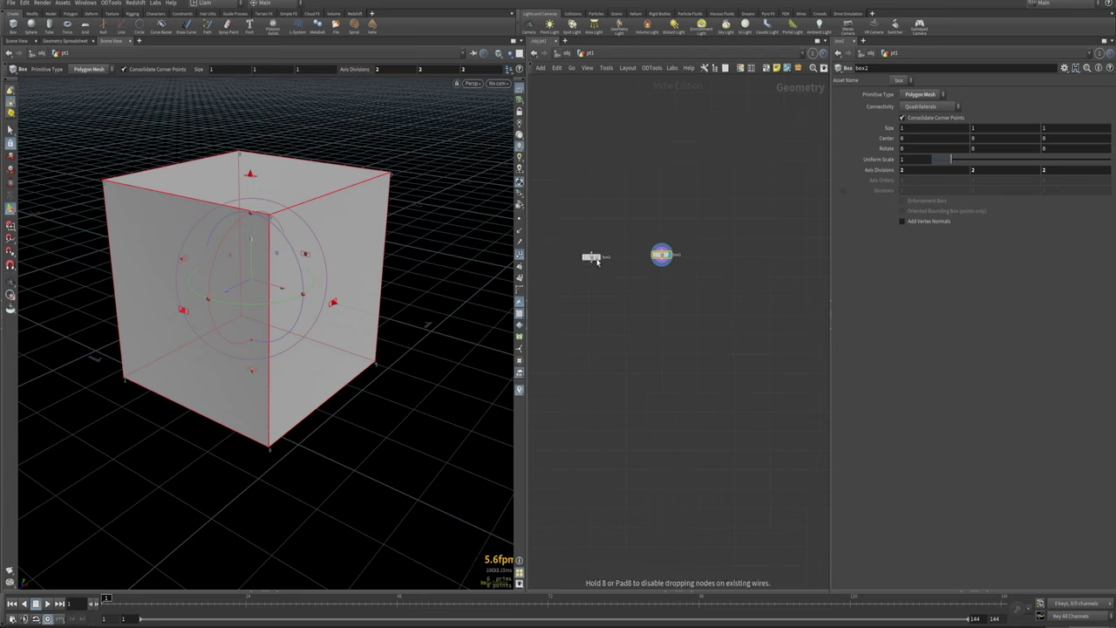
left_click(919, 174)
type("4")
key("Tab")
key("Return")
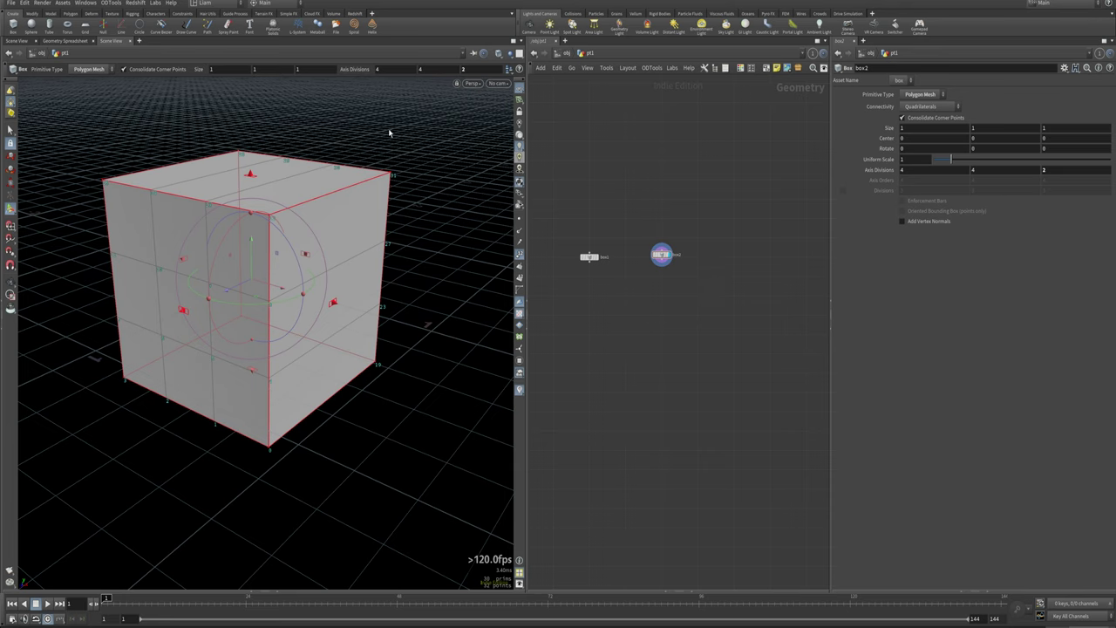
Compare the geometry info of box1 and box2, including their point counts, and display box1.
left_click_drag(578, 295, 627, 237)
left_click(597, 258)
left_click(674, 256)
left_click(669, 257)
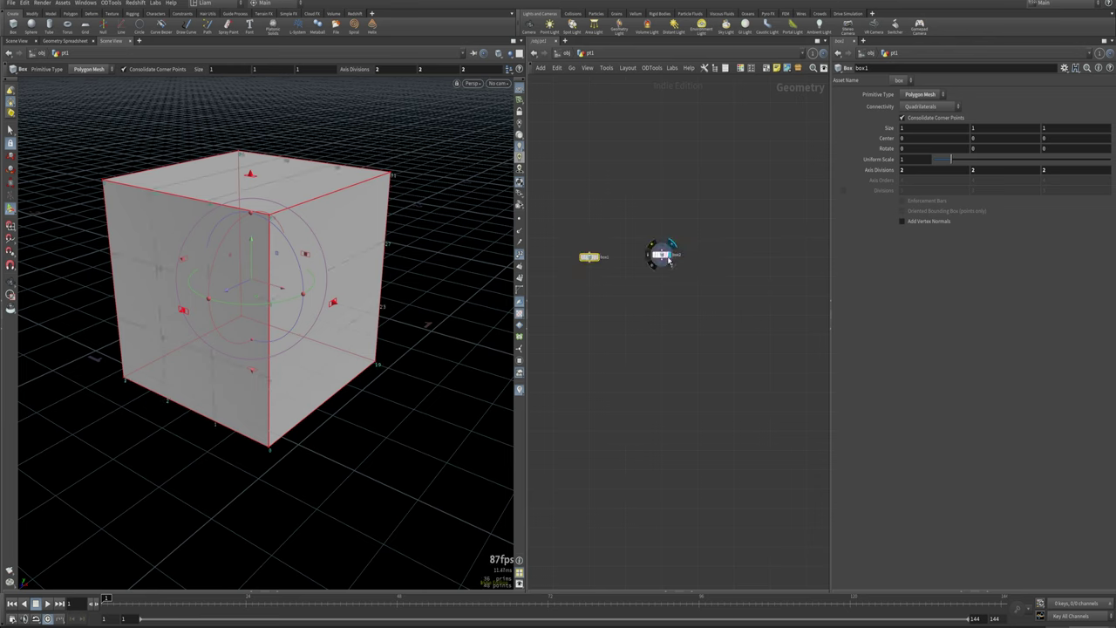
middle_click(590, 259)
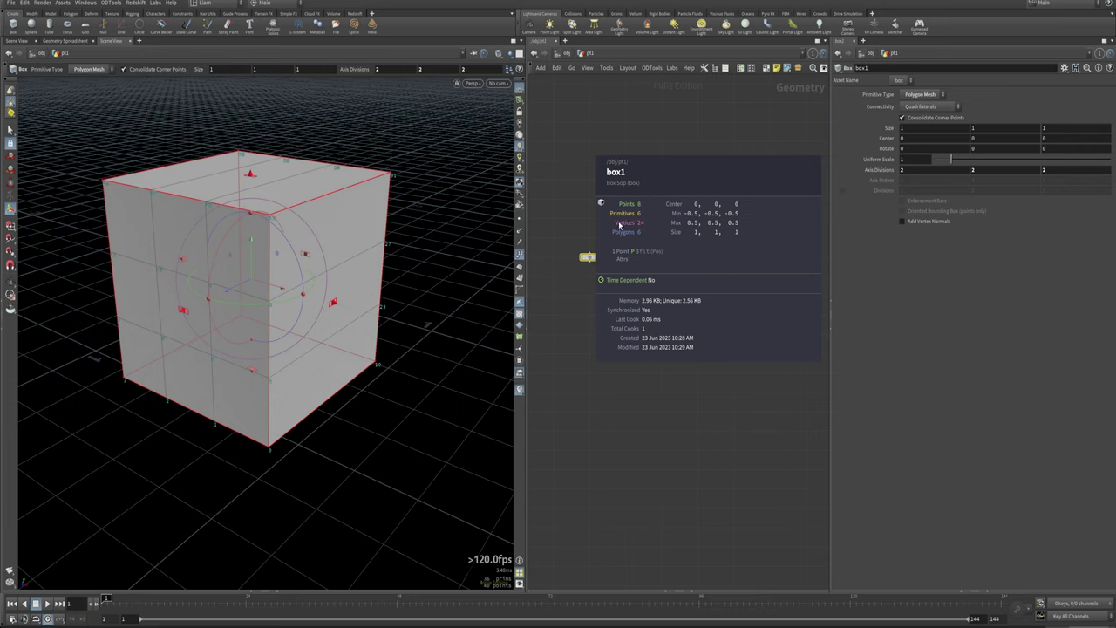
middle_click(665, 256)
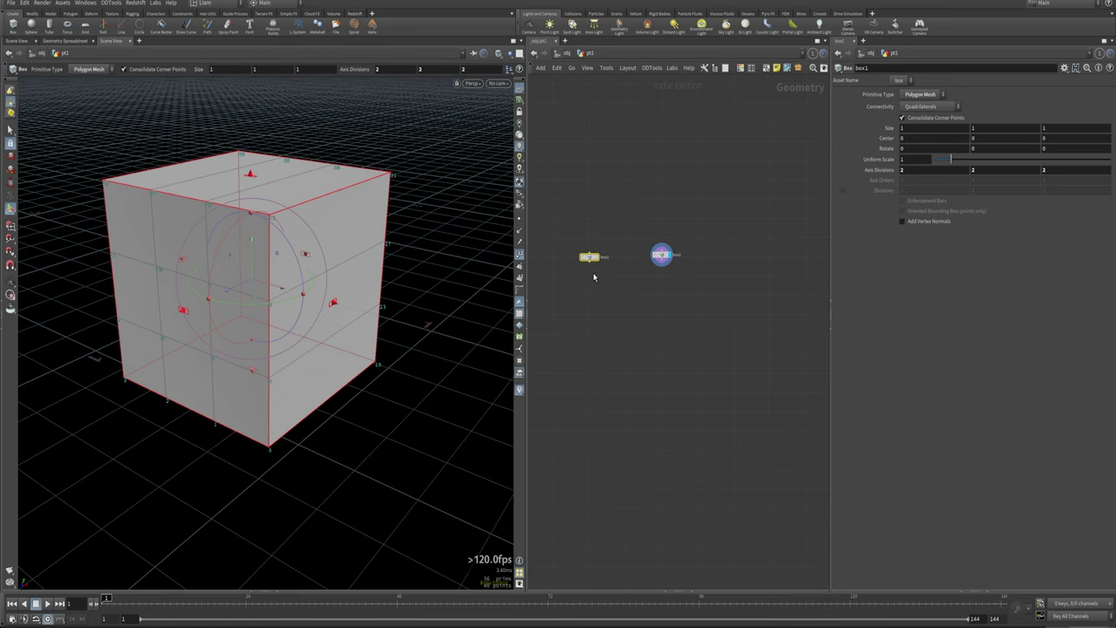
left_click(598, 256)
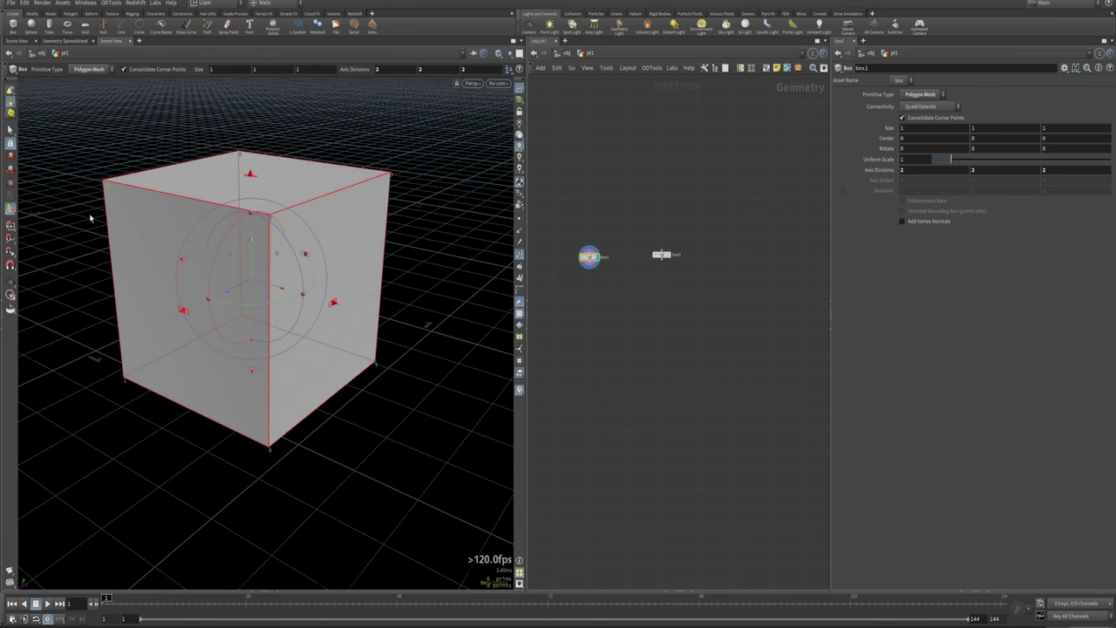
Add a Blend Shapes node with box1 as first input and box2 as second, and display it.
key("Tab")
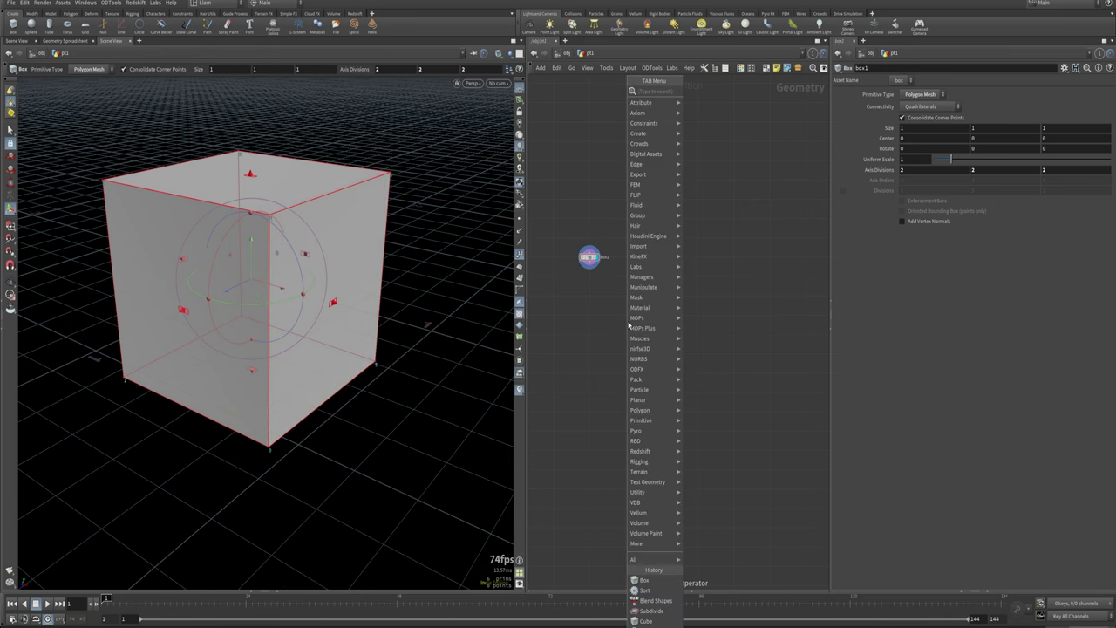
type("blend")
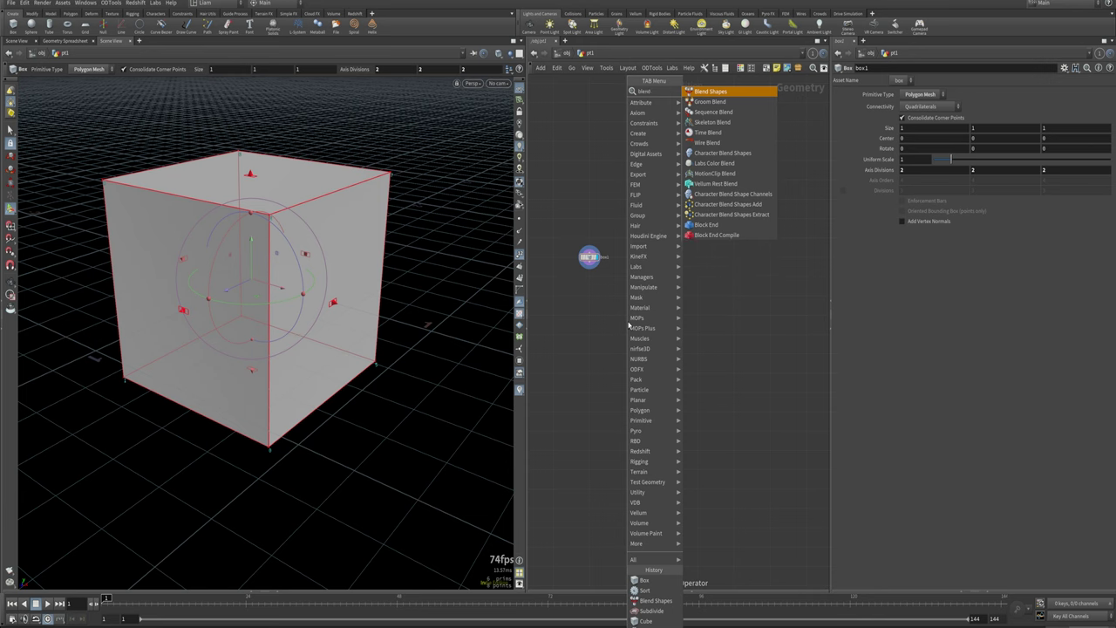
key("Return")
left_click(626, 321)
left_click_drag(588, 264, 624, 318)
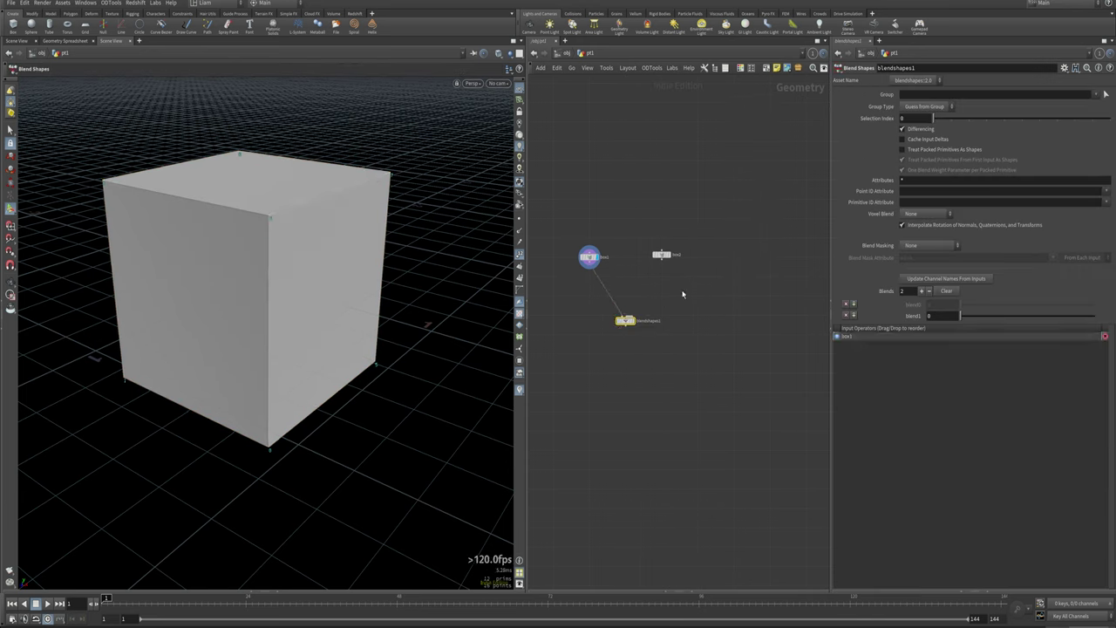
left_click_drag(663, 263, 623, 313)
left_click(632, 322)
Test the blend with blend1 at 1 and compare the blended shape with box1 and box2.
left_click_drag(982, 322, 898, 322)
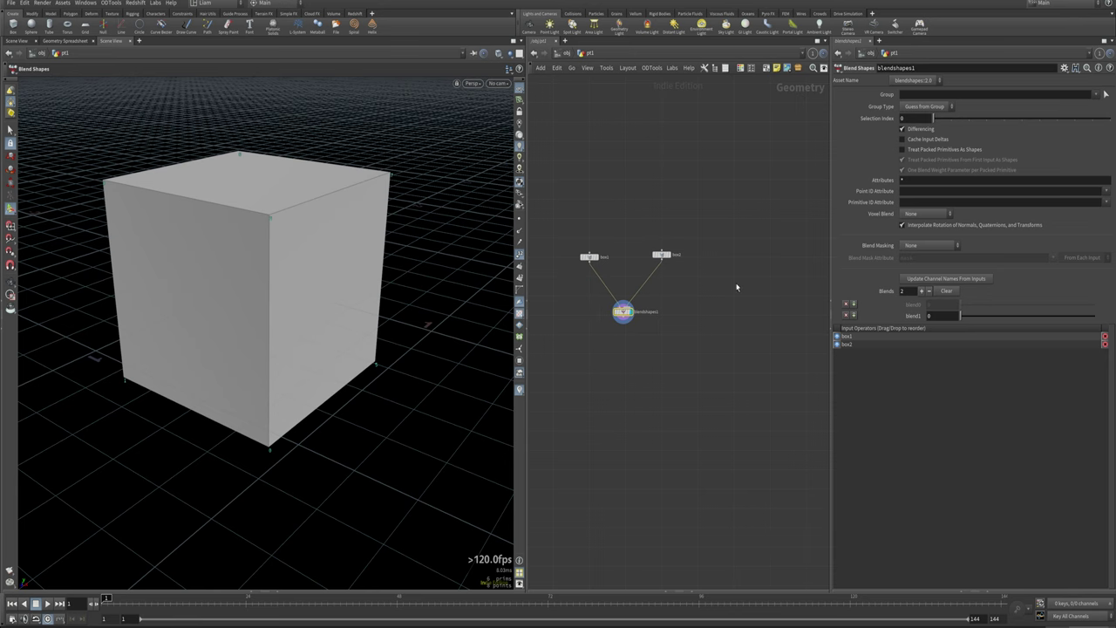
left_click_drag(970, 323, 1103, 325)
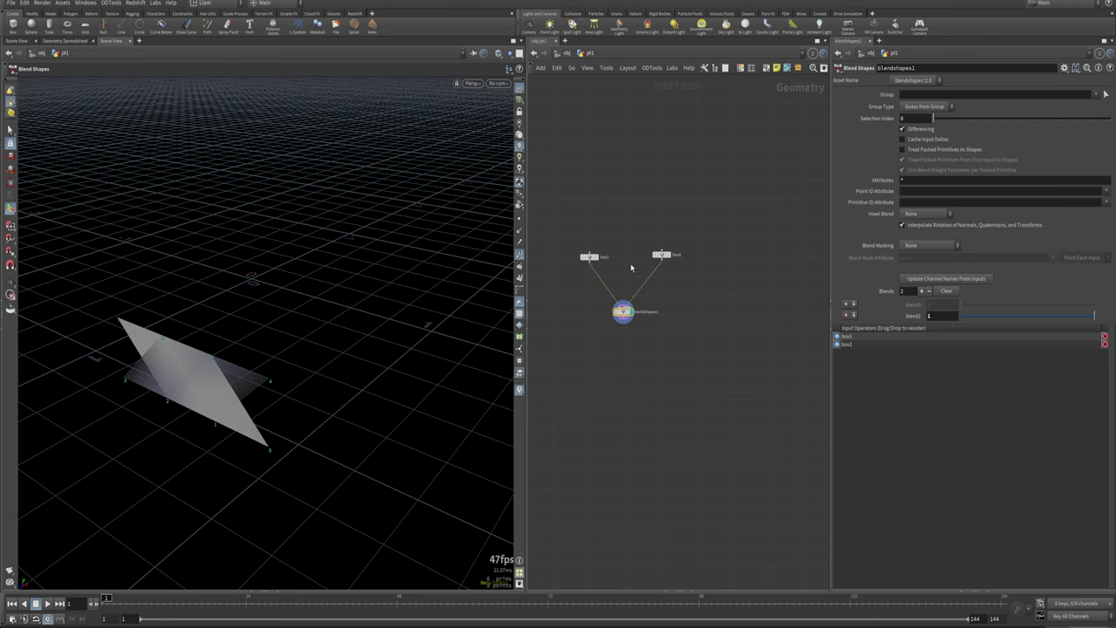
left_click_drag(166, 346, 196, 338, "alt")
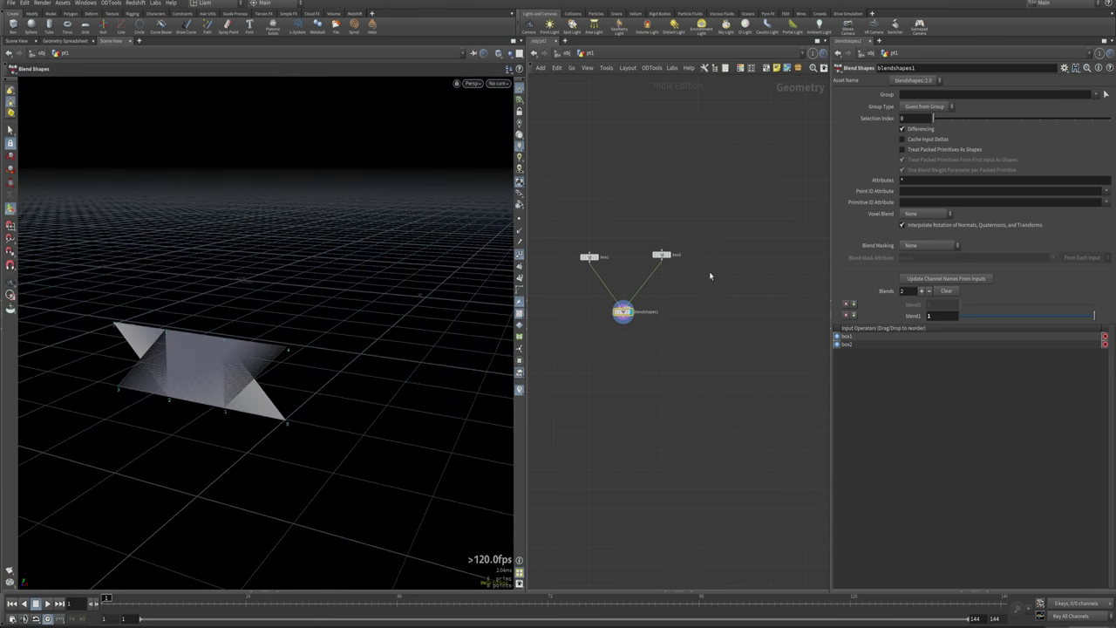
left_click(595, 255)
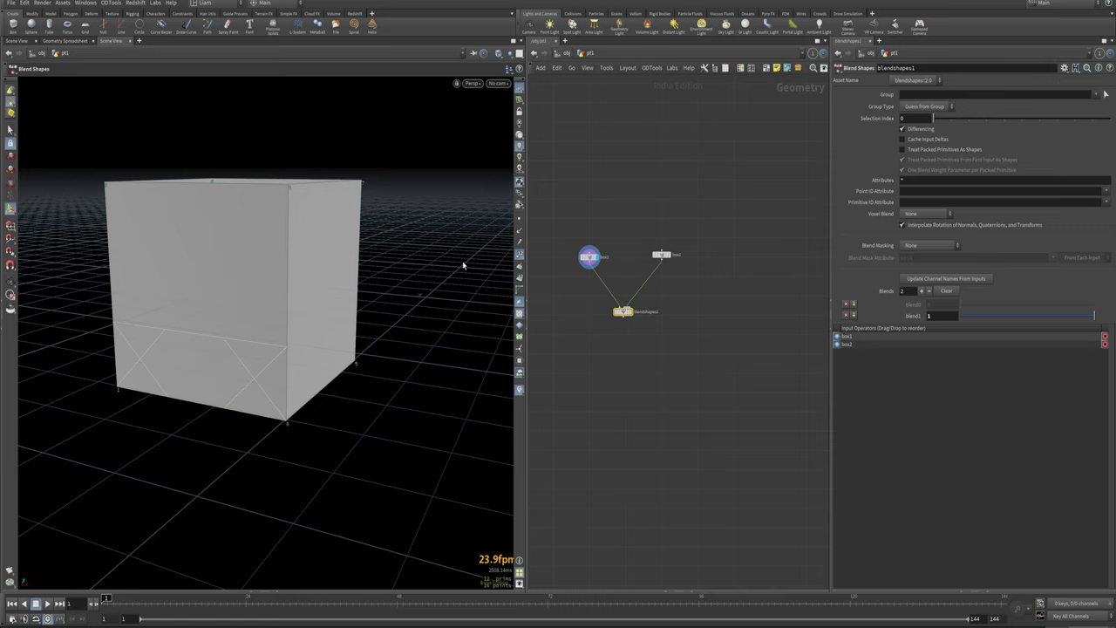
left_click(629, 311)
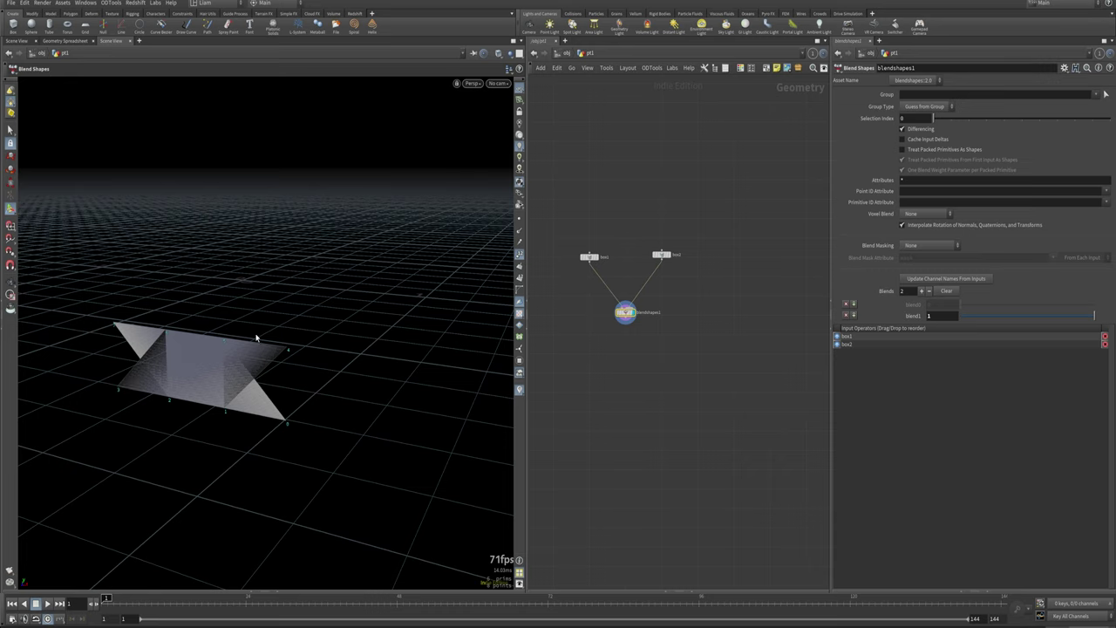
left_click(669, 259)
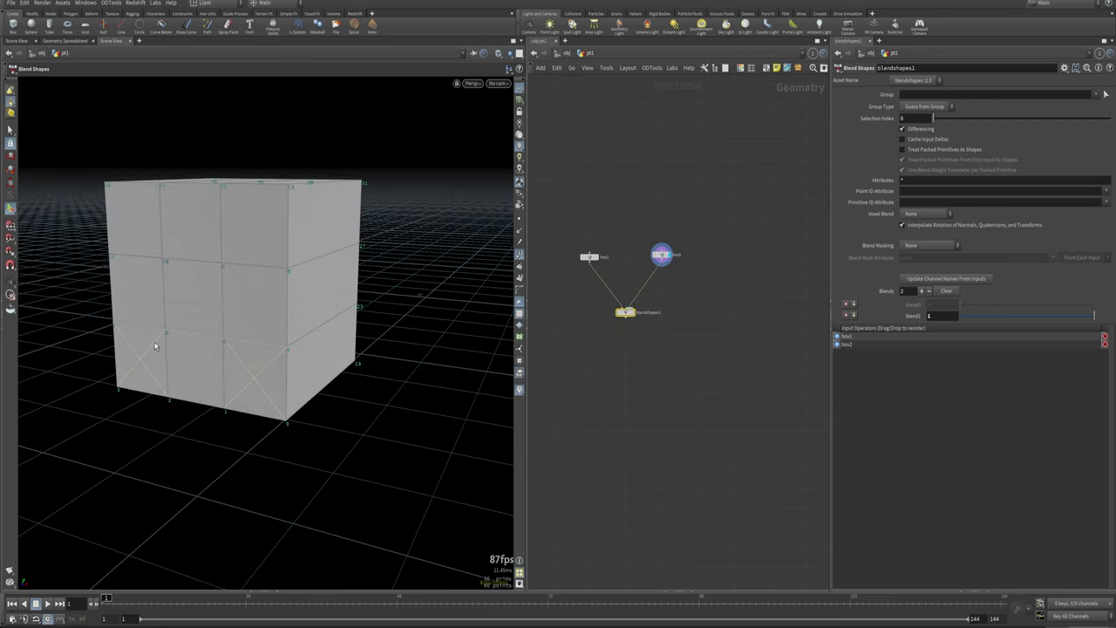
Set the first two axis divisions of box1 to 4.
left_click(591, 258)
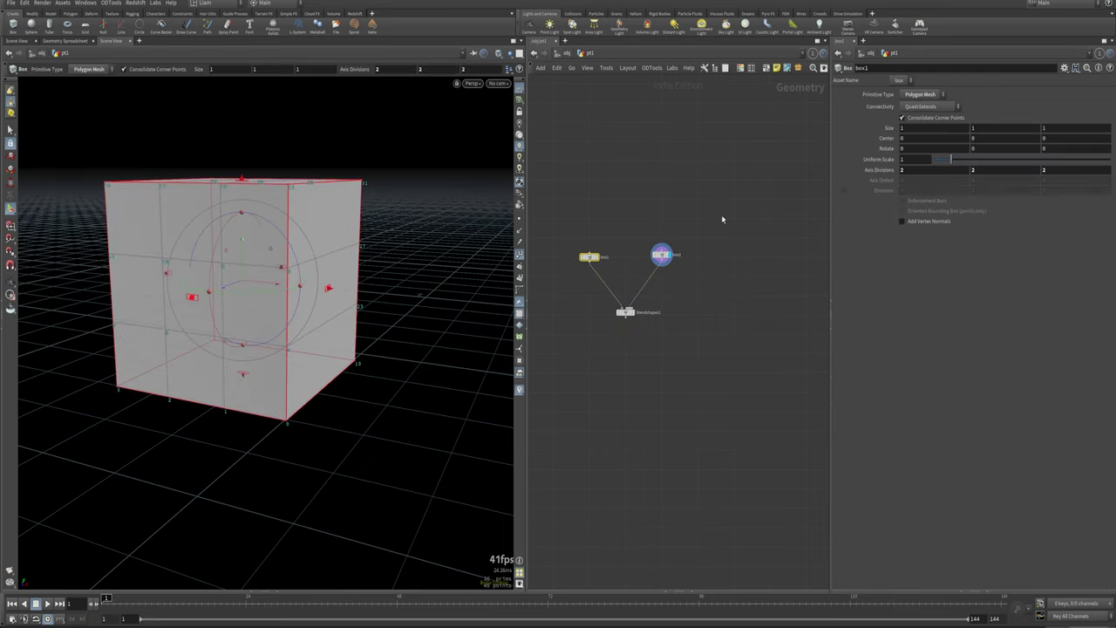
left_click_drag(928, 170, 696, 159)
type("4")
key("Tab")
type("4")
key("Return")
Set box2's Y size to 2.2 and lower blend1 on the displayed Blend Shapes node to 0.
left_click_drag(714, 287, 665, 217)
middle_click_drag(1000, 127, 1068, 127)
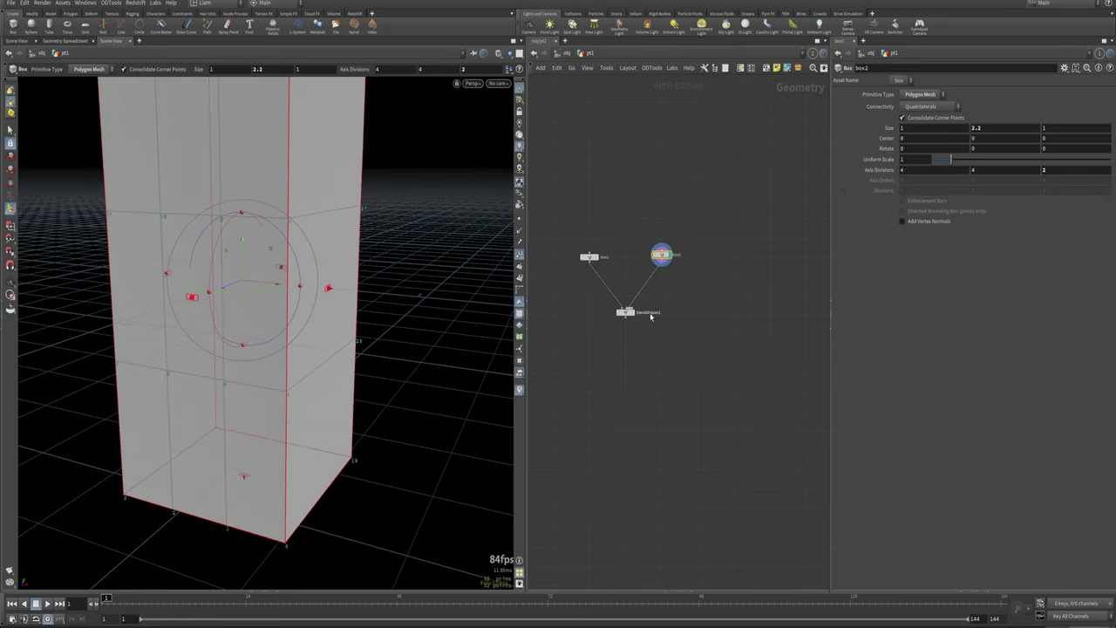
left_click(635, 320)
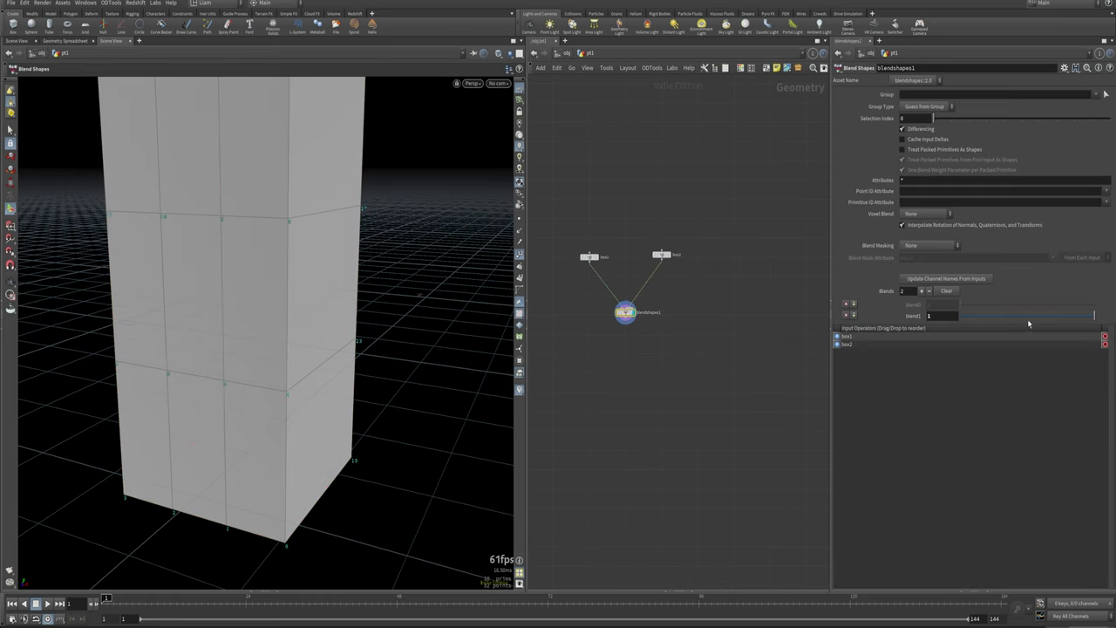
left_click_drag(1028, 324, 911, 338)
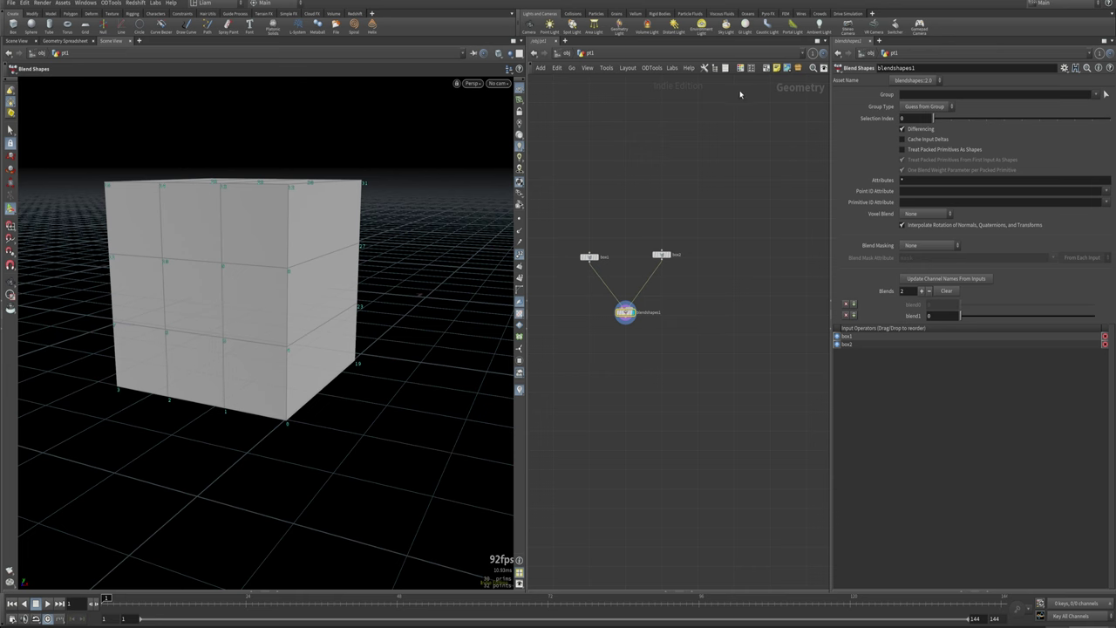
Insert a Transform node between box2 and blendshapes1 and set its Y rotation to 90.
key("Tab")
type("tr")
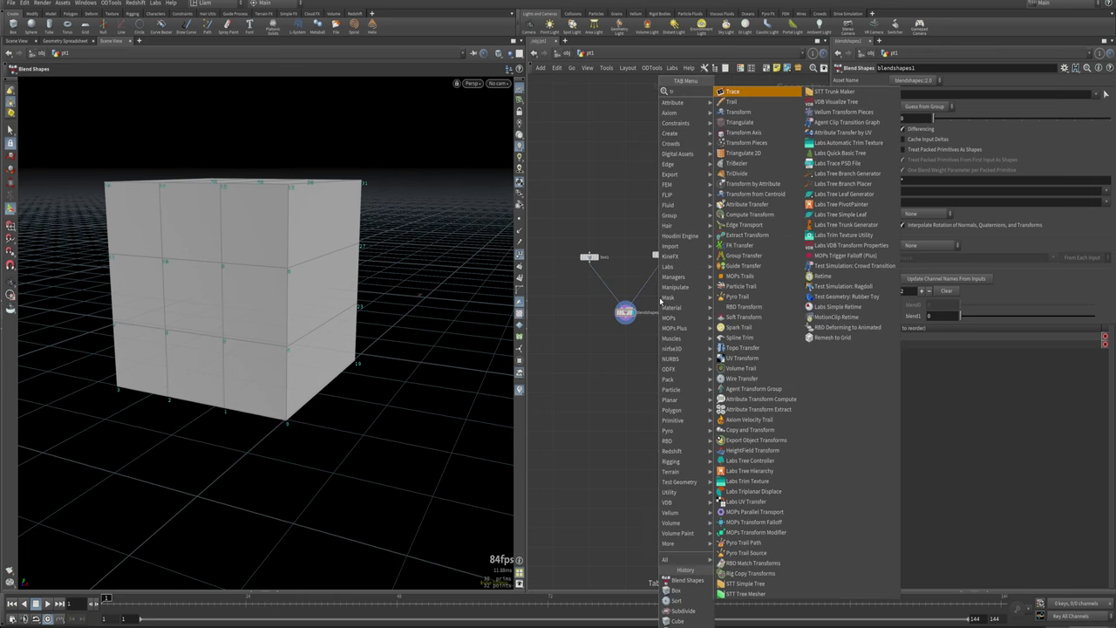
key("Return")
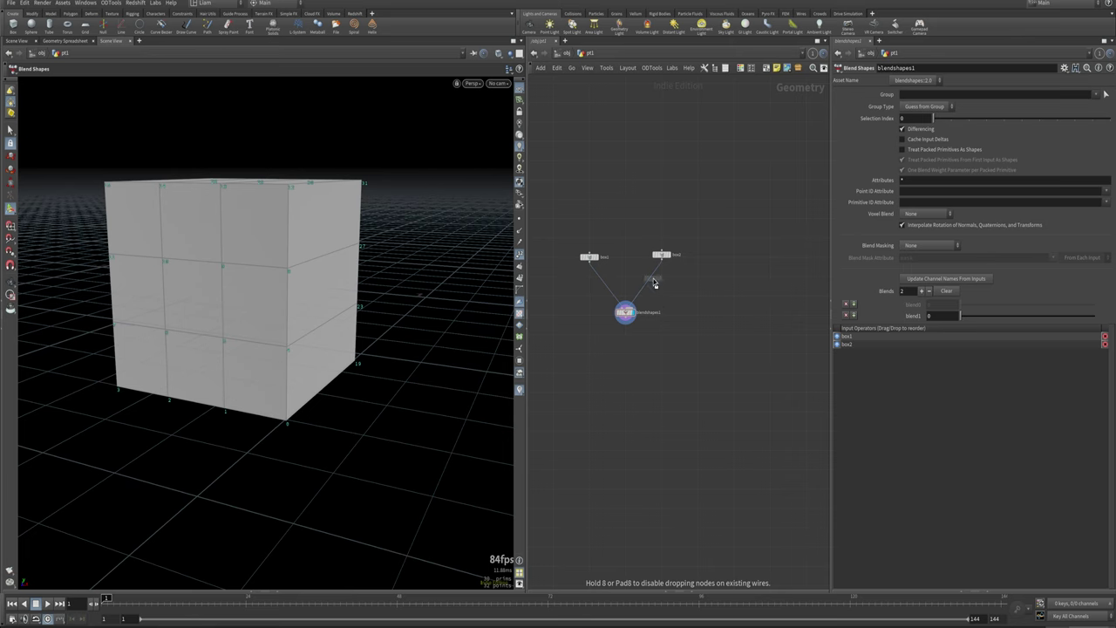
left_click(655, 282)
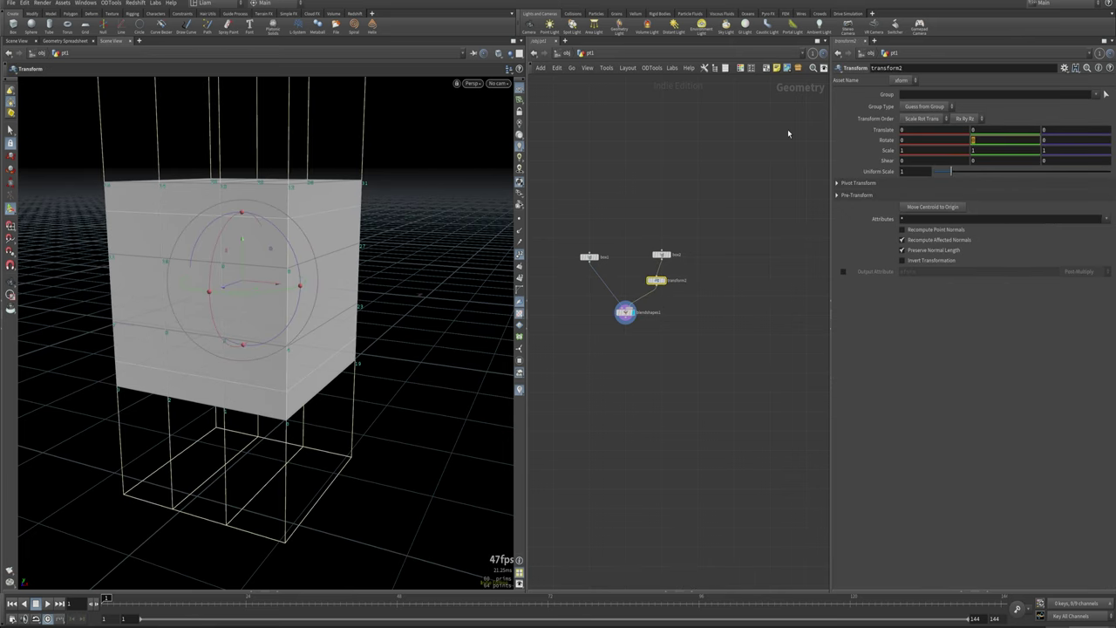
type("90")
key("Return")
Test the morph toward the rotated box by raising blend1 to 0.681 and viewing it from another angle.
left_click(625, 313)
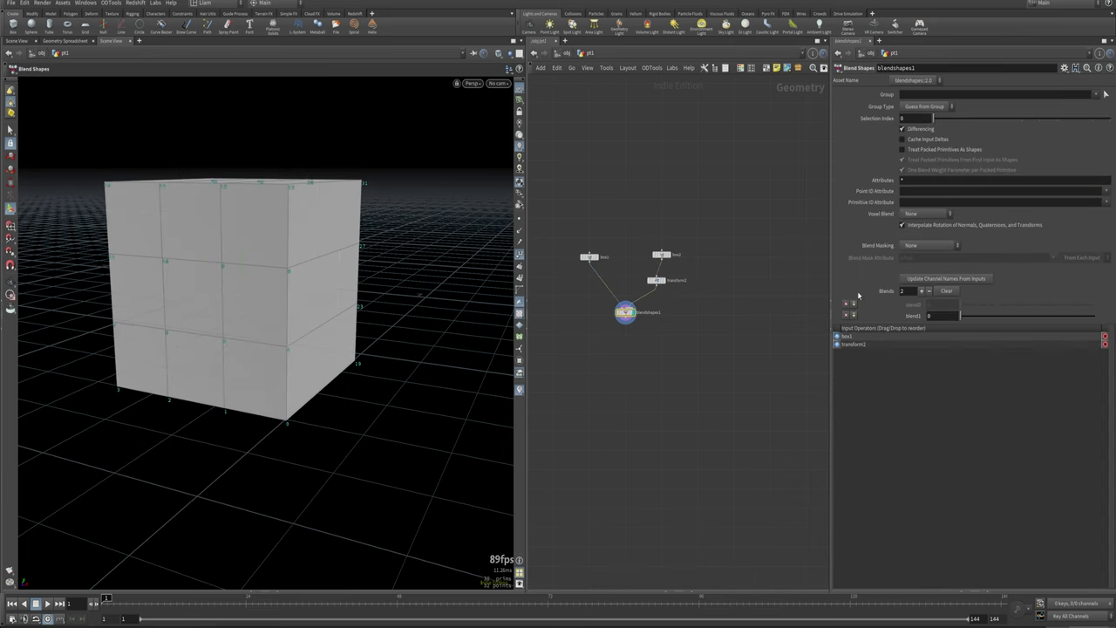
left_click_drag(977, 319, 1026, 321)
key("Escape")
left_click_drag(245, 219, 266, 327)
left_click_drag(1005, 313, 1051, 338)
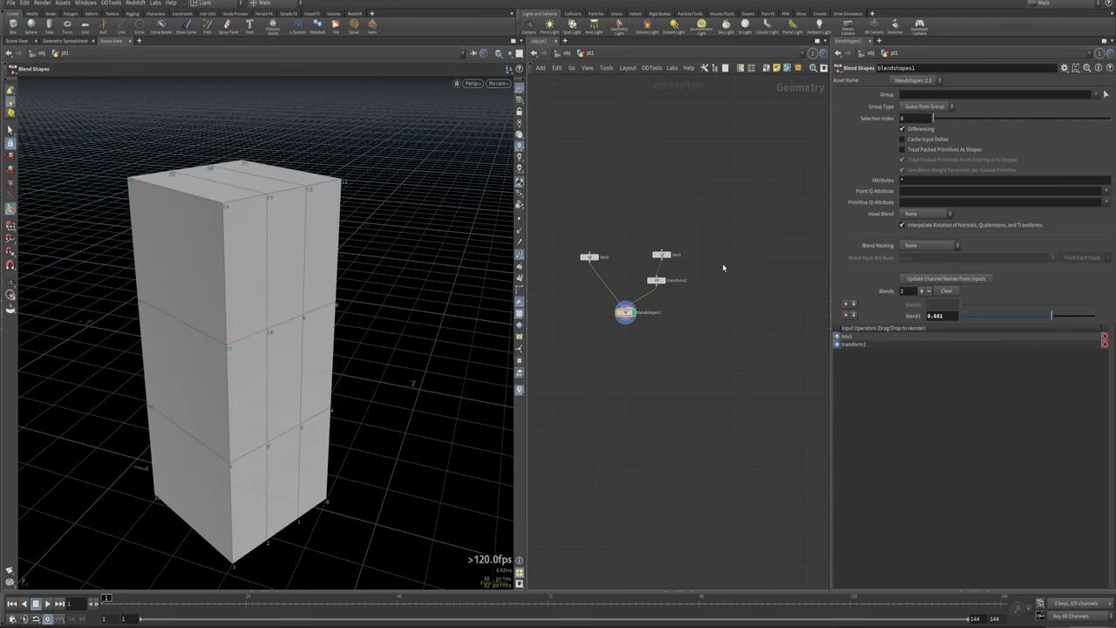
Set the third axis division of both boxes to 4 and return blend1 on blendshapes1 to 0.
left_click_drag(694, 265, 591, 232)
left_click(1044, 169)
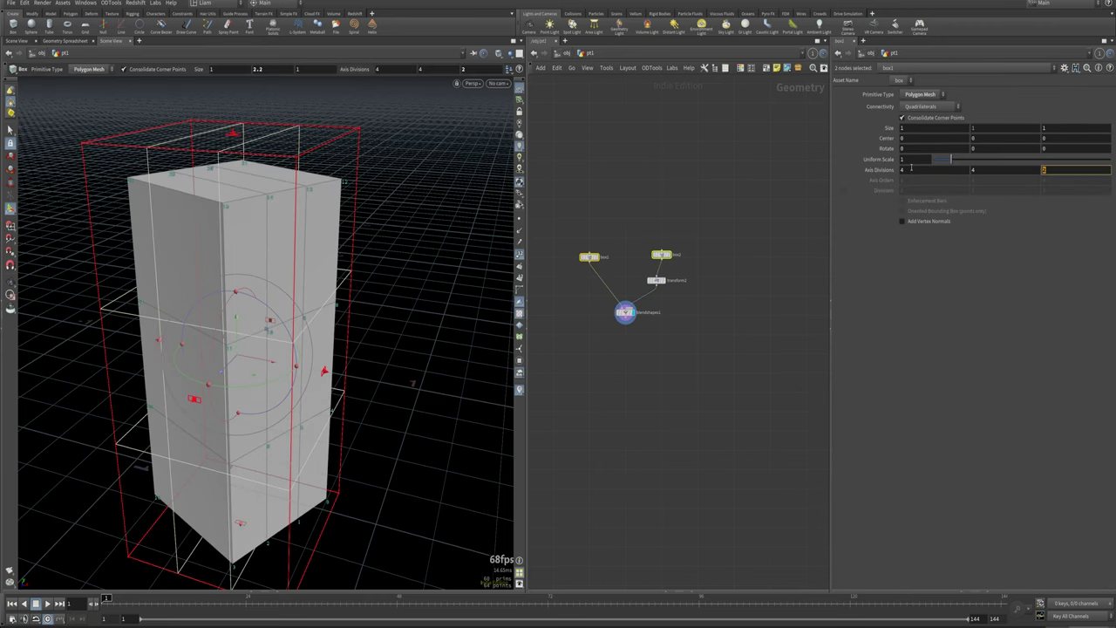
type("4")
key("Return")
left_click(621, 310)
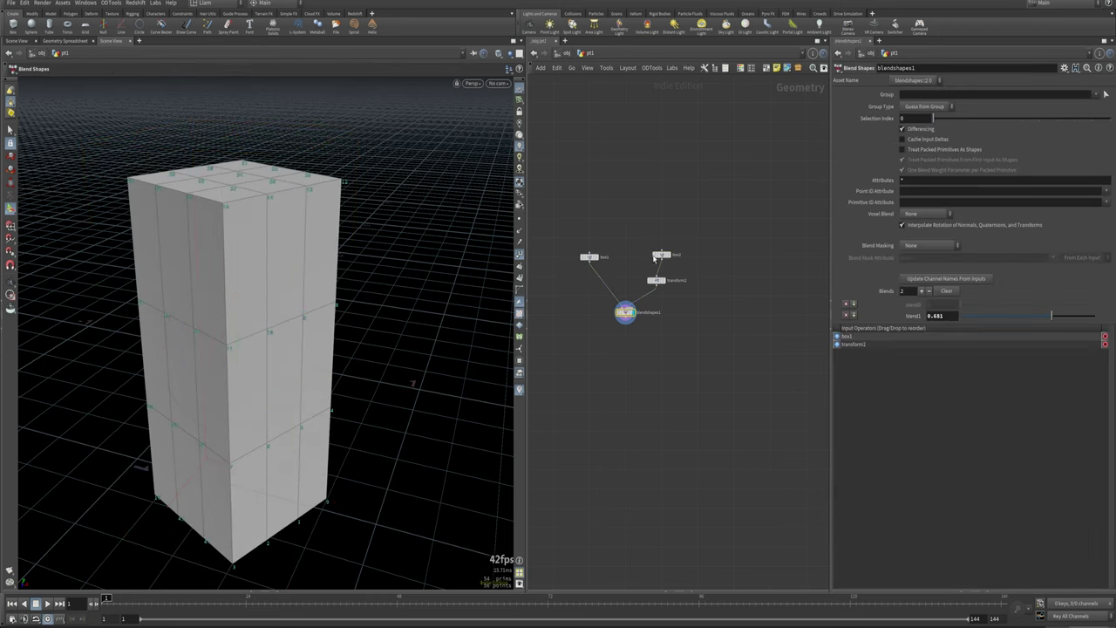
left_click_drag(1071, 312, 887, 343)
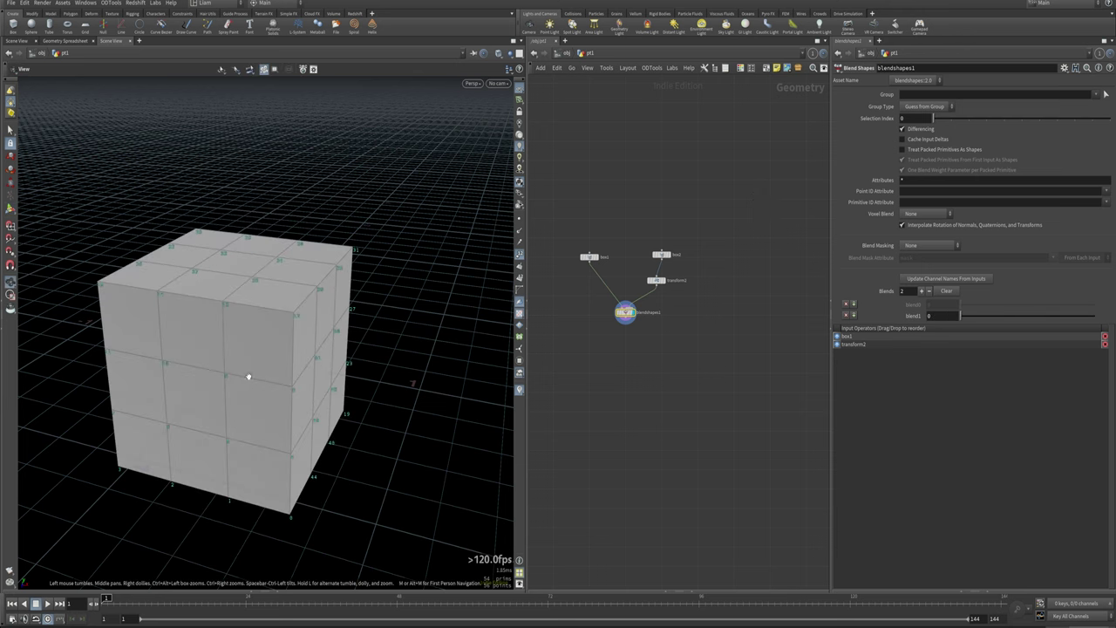
Move blendshapes1 farther down the network and insert a Sort node on the wire between box1 and blendshapes1.
scroll(252, 377, "down", 4, "alt")
mouse_move(963, 316)
left_mouse_down()
mouse_move(991, 319)
mouse_move(955, 320)
left_mouse_up()
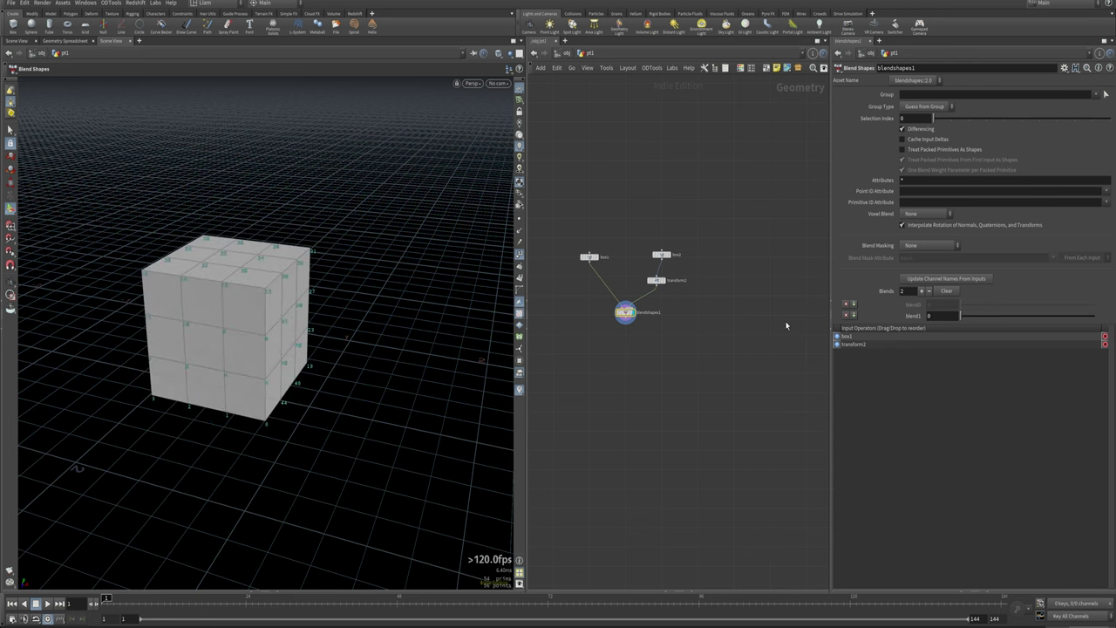
key("h")
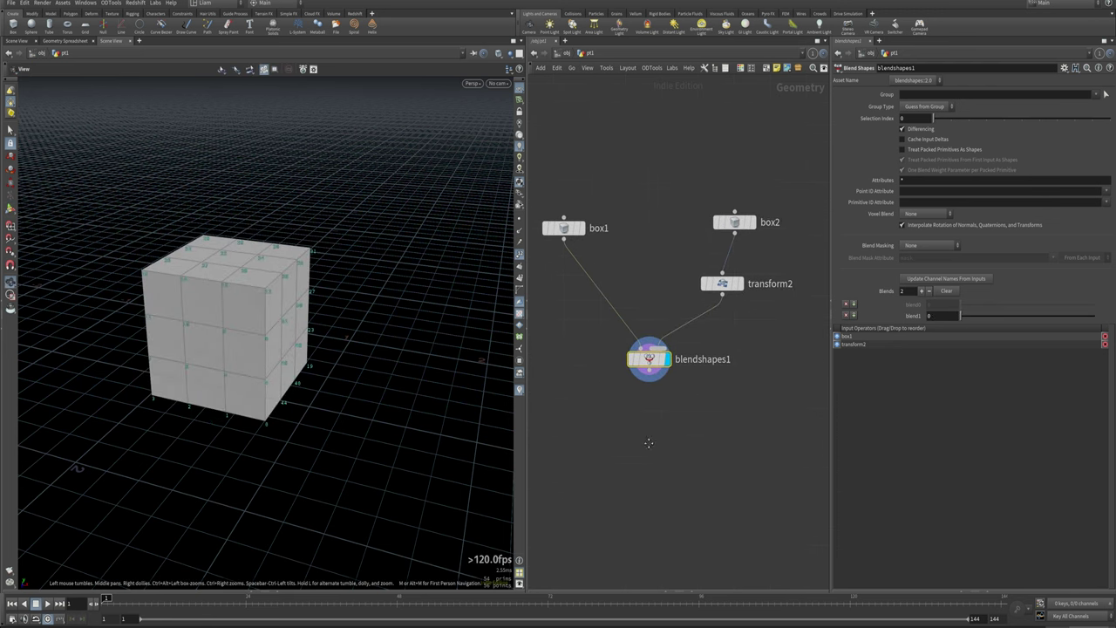
left_click_drag(657, 370, 656, 421)
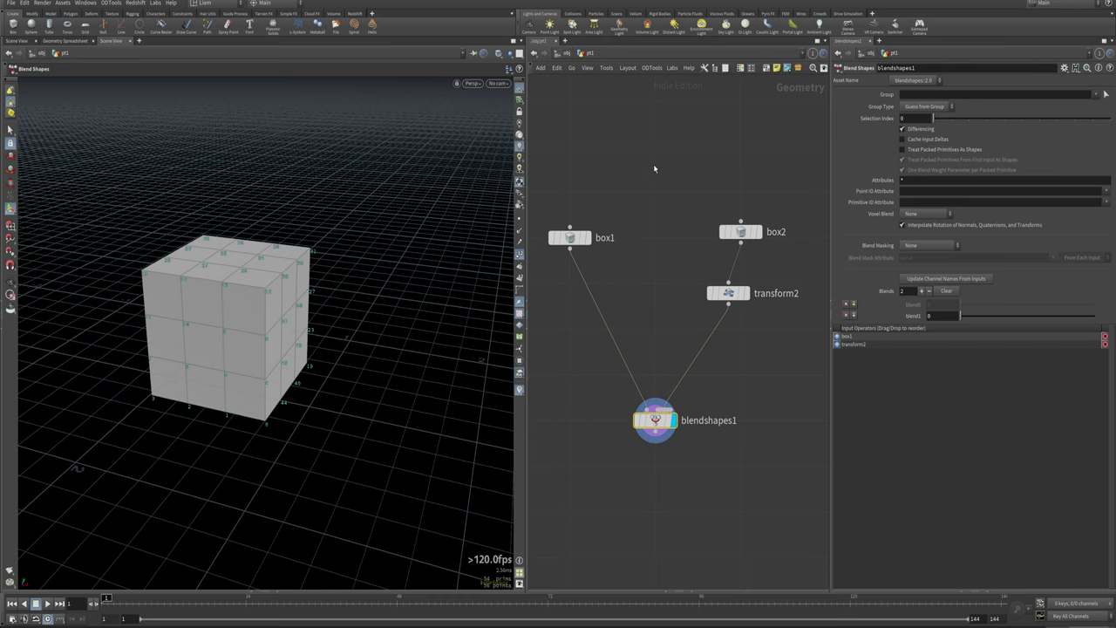
key("Tab")
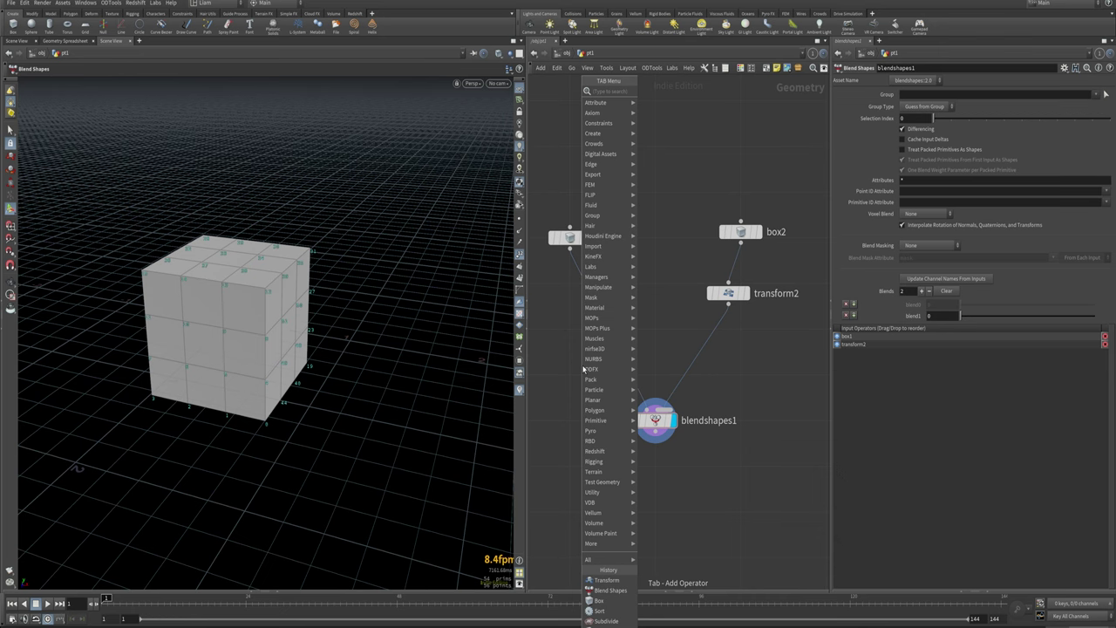
type("sort")
key("Return")
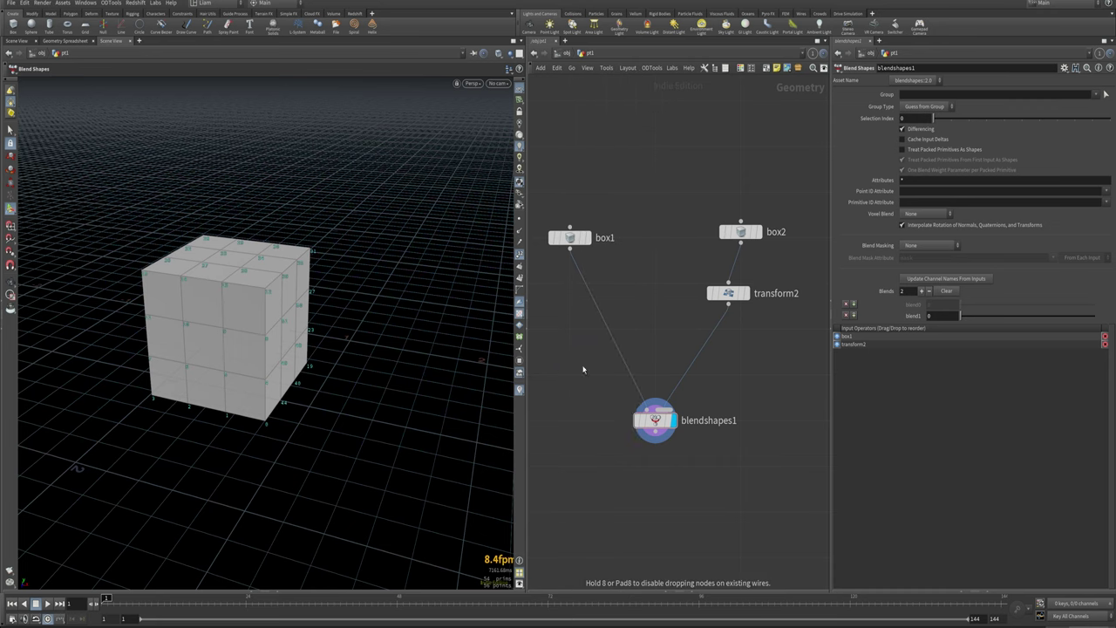
left_click(581, 366)
left_click_drag(583, 367, 572, 329)
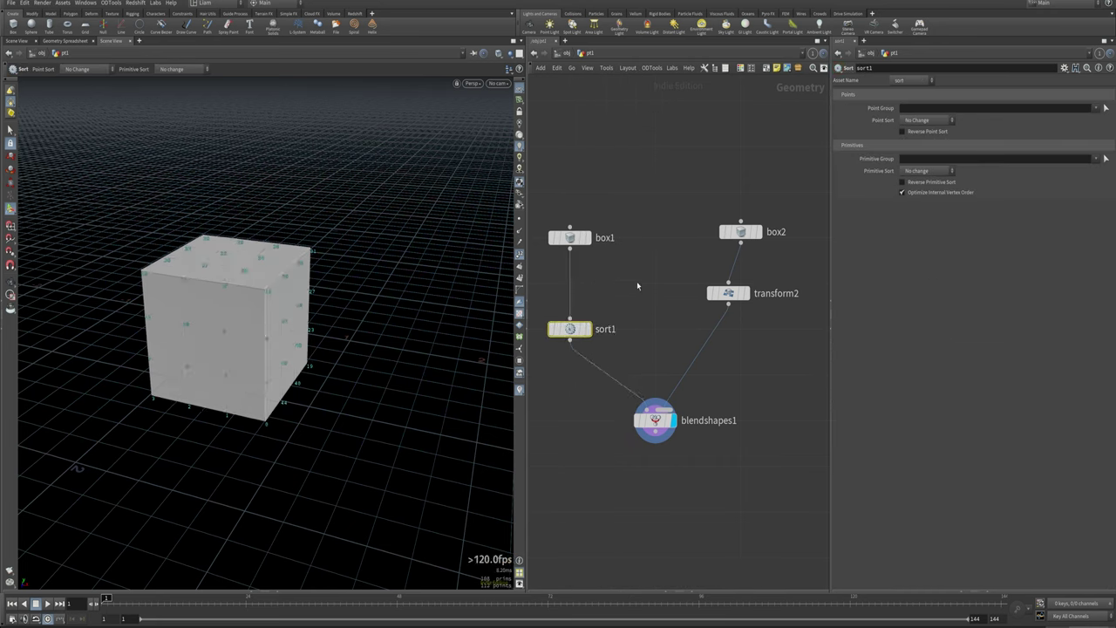
Display sort1 and set its point sort to By Y.
left_click(587, 329)
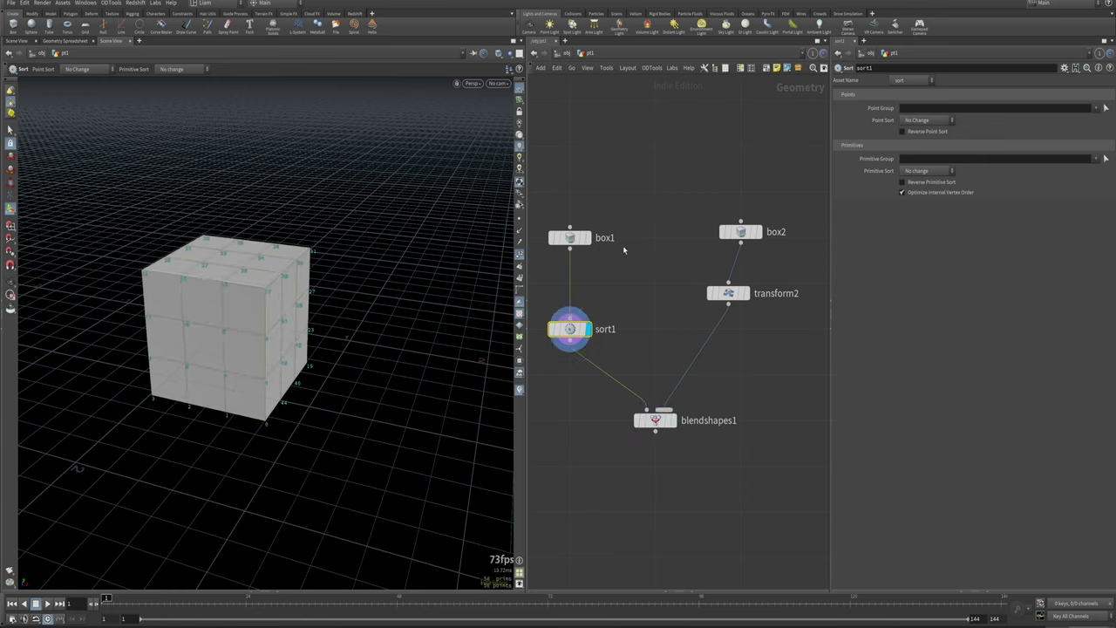
left_click(926, 121)
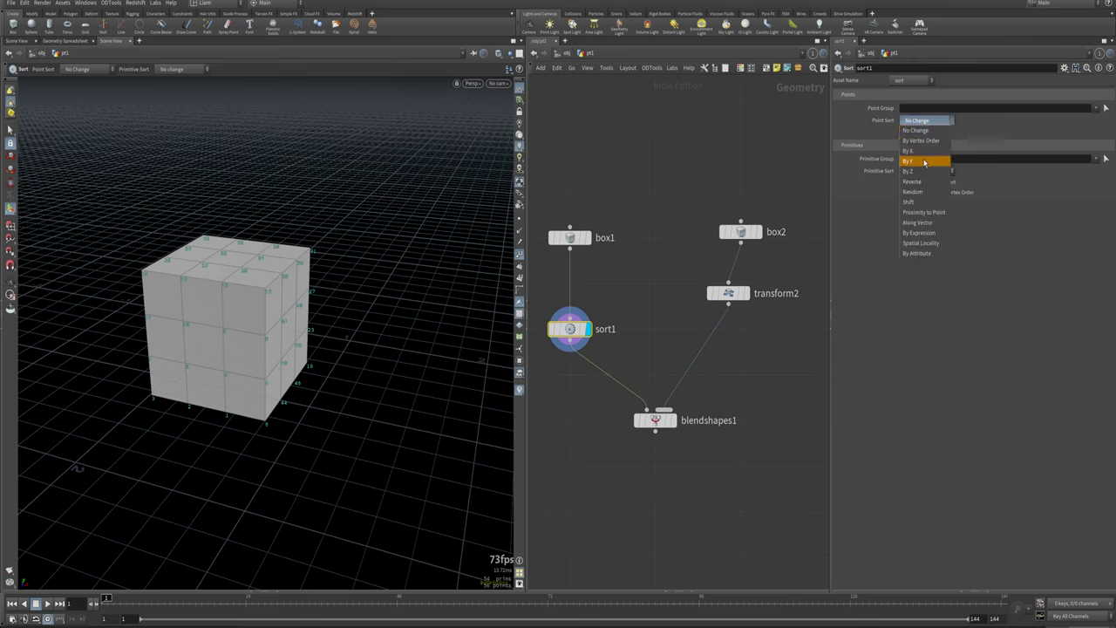
left_click(924, 162)
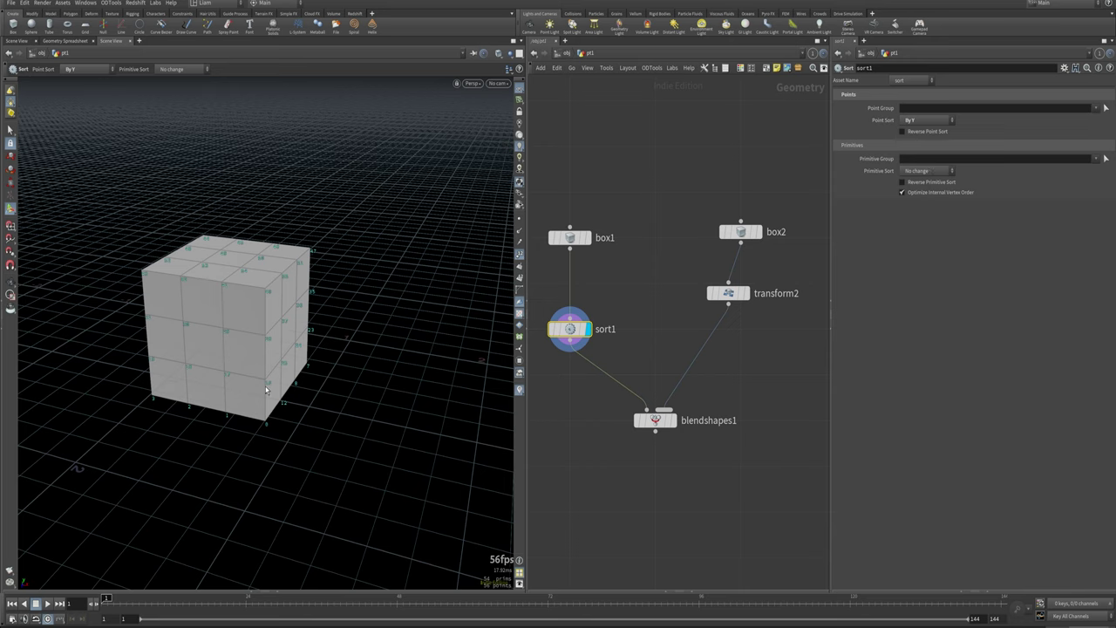
left_click(927, 120)
left_click(921, 123)
left_click(944, 124)
left_click(925, 164)
Examine the point numbering of the sorted box from several sides and from underneath.
left_click_drag(146, 403, 321, 380, "alt")
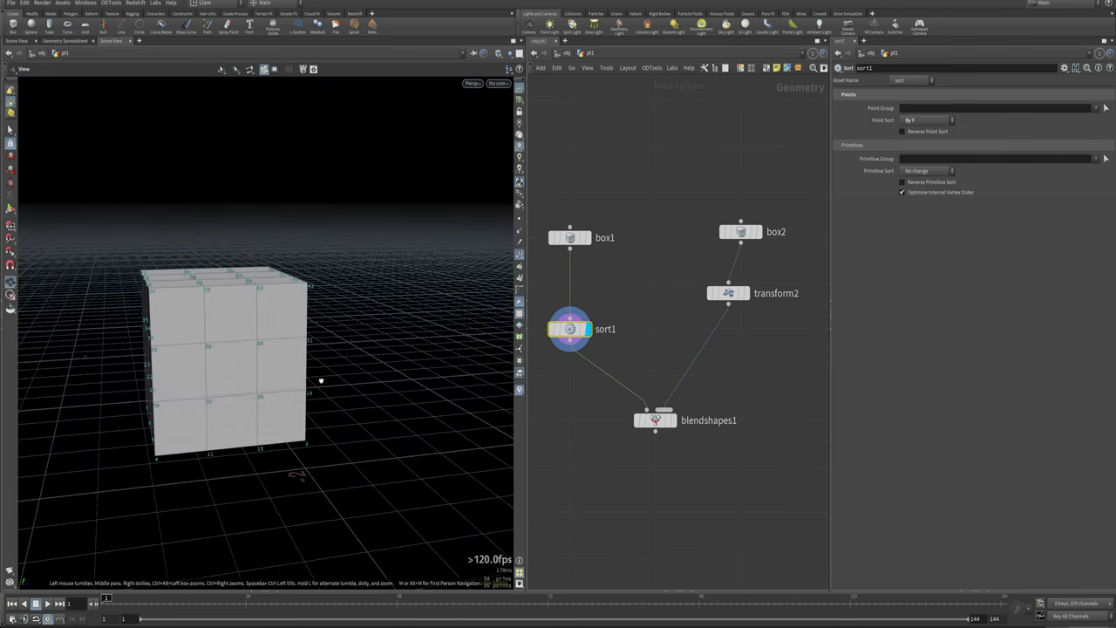
left_click_drag(287, 426, 166, 466)
key("Return")
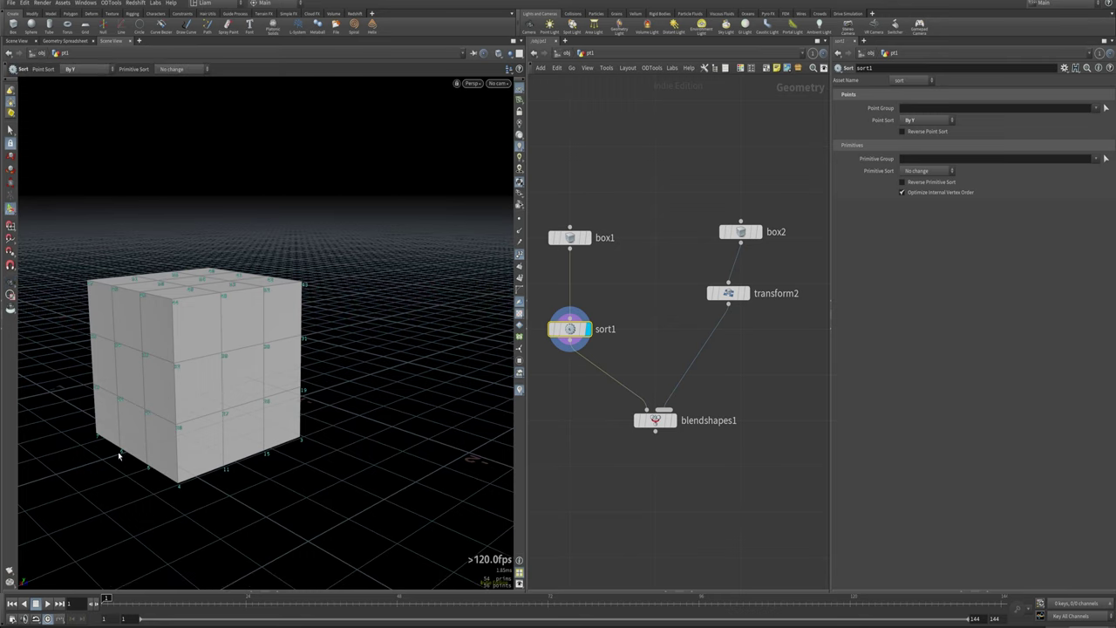
left_click_drag(89, 443, 266, 443, "alt")
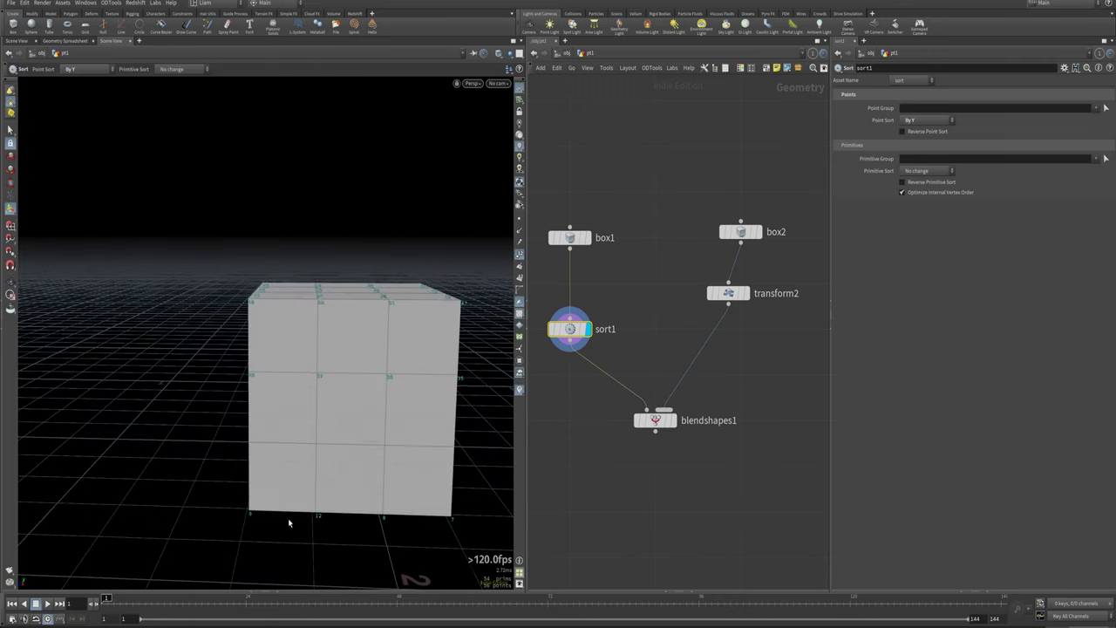
left_click_drag(288, 518, 232, 402, "alt")
key("Return")
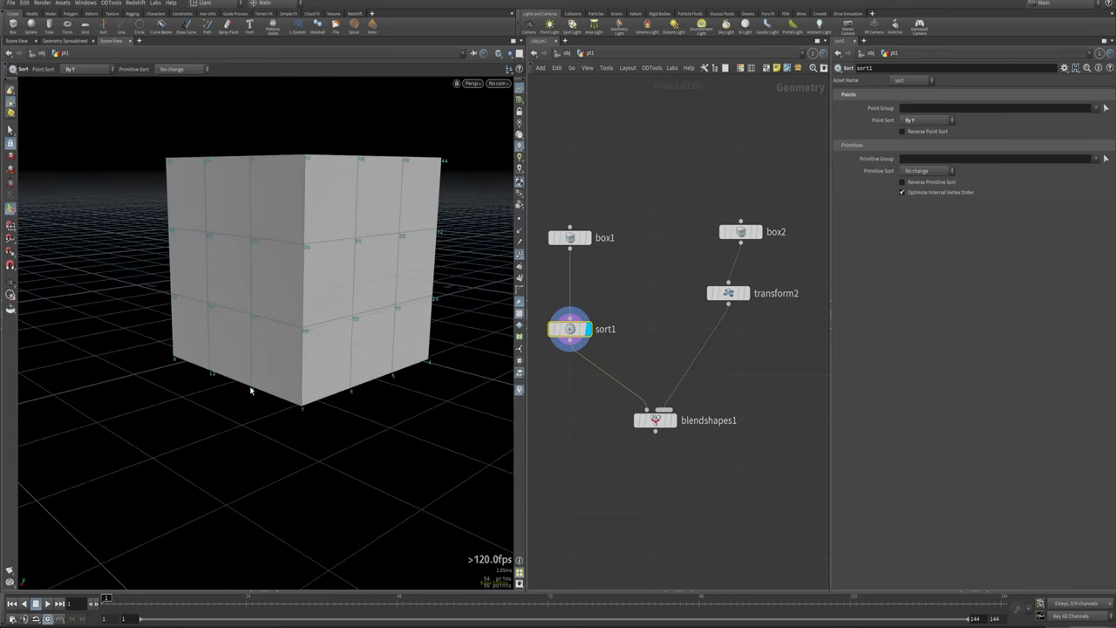
left_click_drag(322, 366, 337, 470)
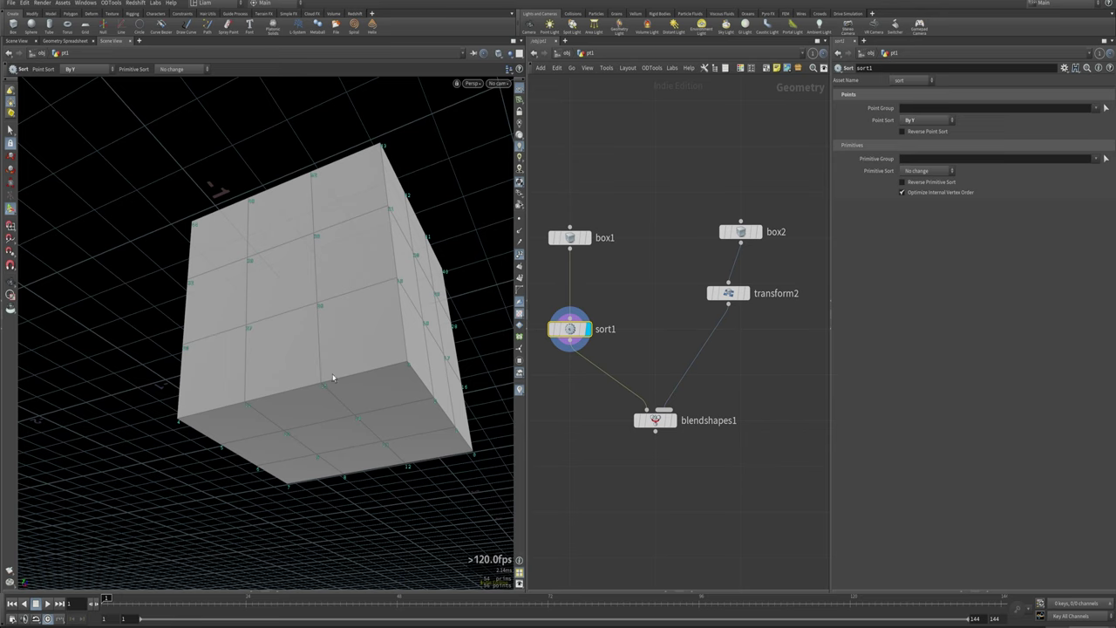
key("Escape")
left_click_drag(361, 421, 288, 331)
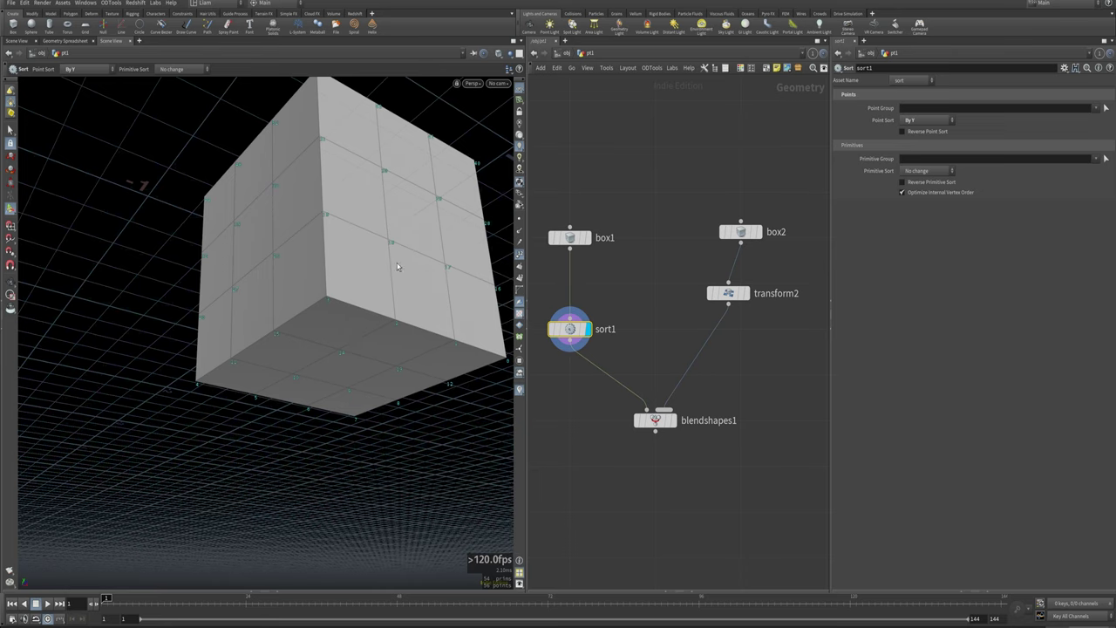
left_click_drag(399, 267, 367, 333, "alt")
middle_click_drag(452, 193, 388, 327, "alt")
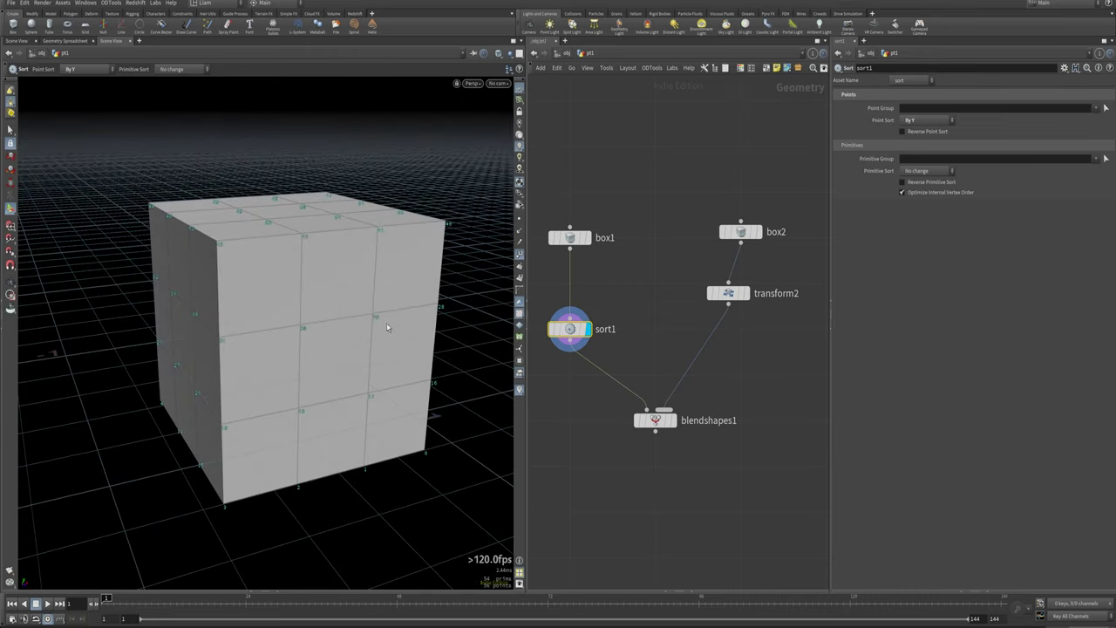
Display blendshapes1, raise blend1 to 1 and inspect the morph between the sorted box and the rotated box.
left_click(674, 420)
left_click(657, 421)
right_click_drag(445, 389, 270, 418, "alt")
left_click_drag(270, 418, 305, 473, "alt")
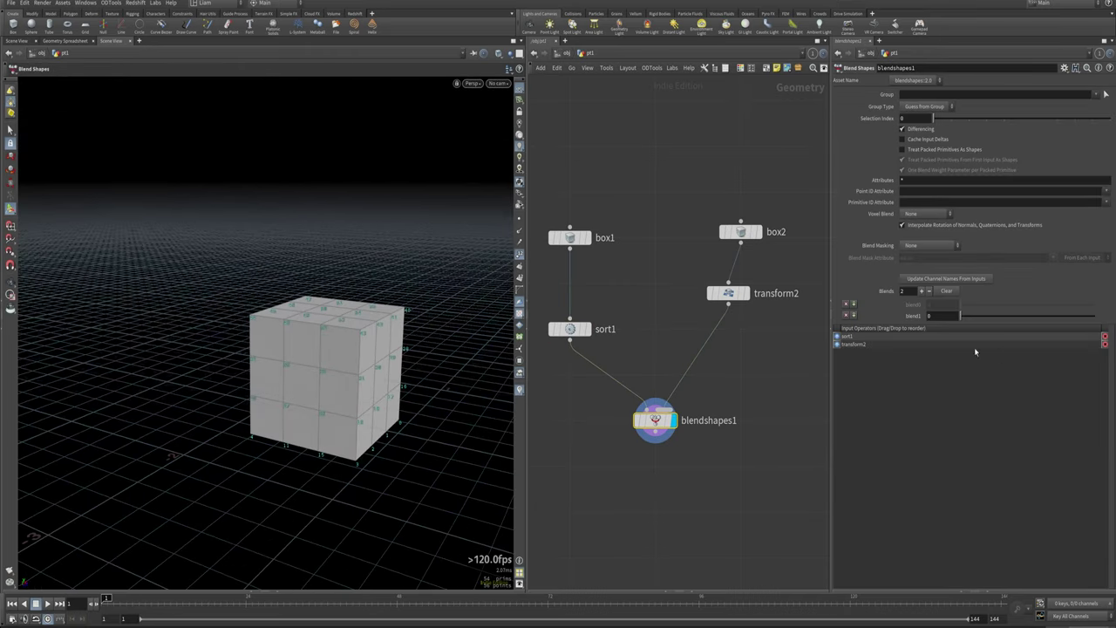
left_click_drag(960, 316, 1095, 315)
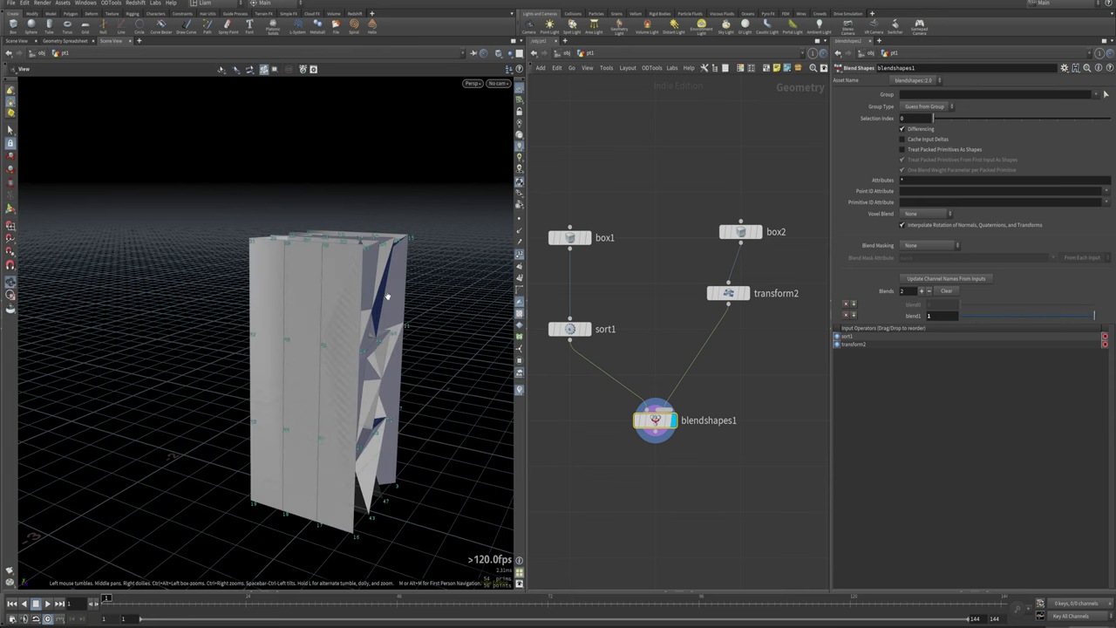
middle_click_drag(386, 295, 309, 333, "alt")
left_click_drag(308, 333, 289, 531, "alt")
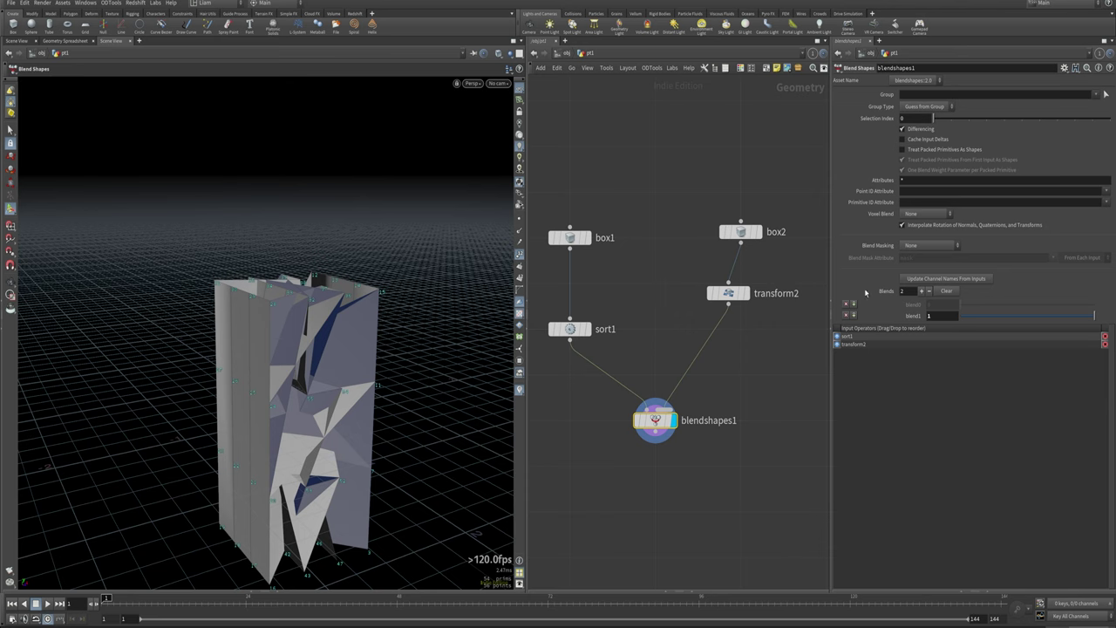
Duplicate the sort1 node, insert the copy between transform2 and blendshapes1, and check the blend between the two boxes.
left_click_drag(569, 336, 713, 345, "alt")
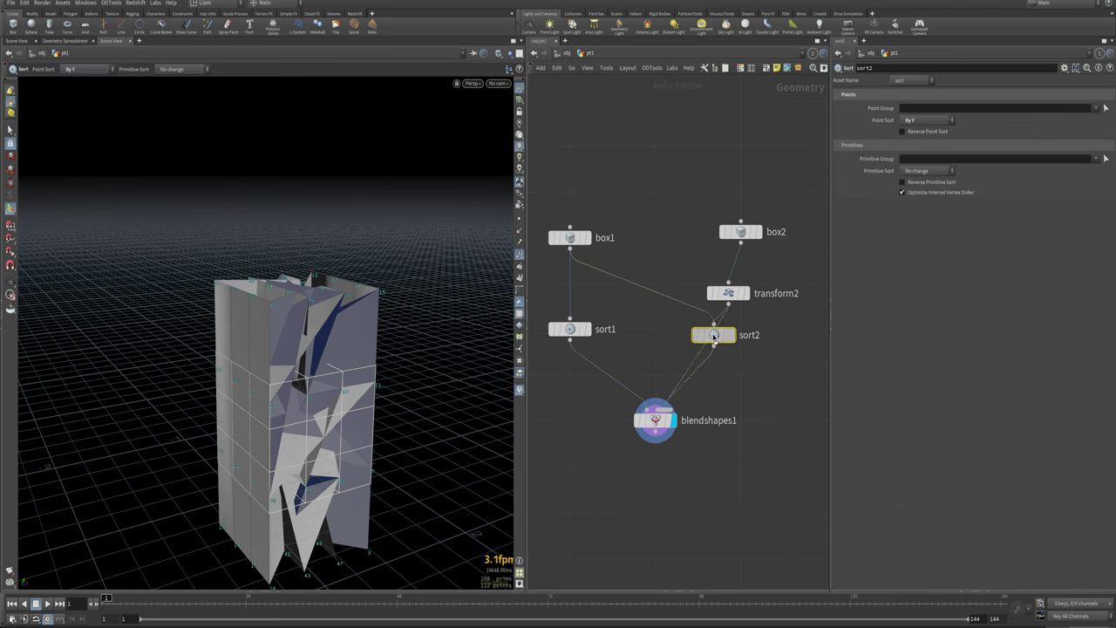
left_click(645, 436)
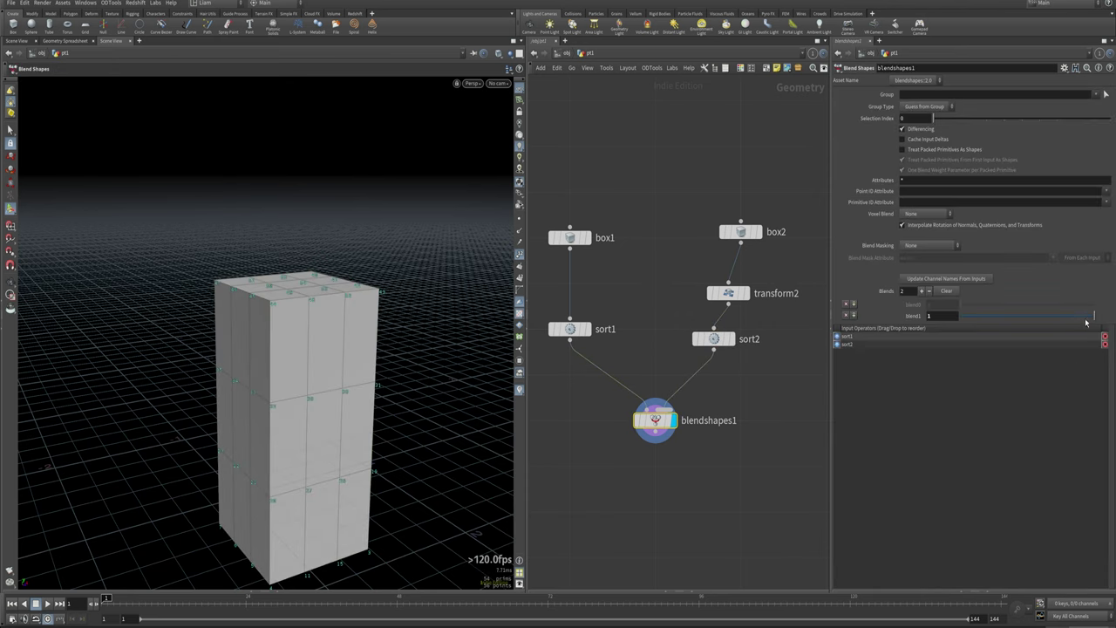
mouse_move(1086, 321)
left_mouse_down()
mouse_move(932, 322)
mouse_move(1101, 325)
left_mouse_up()
left_click(720, 339)
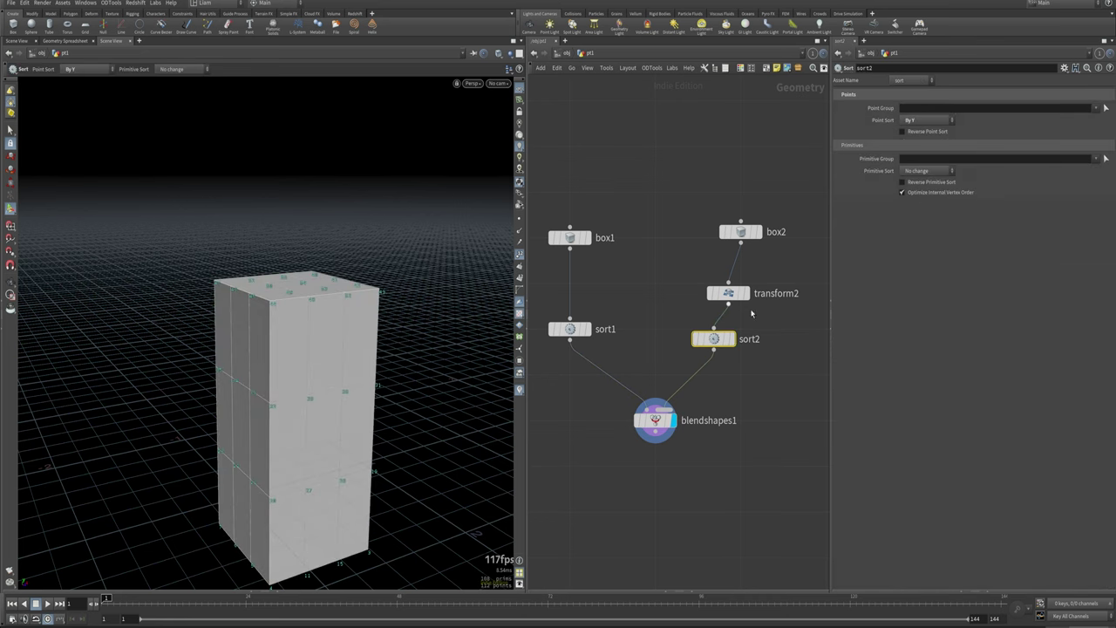
left_click_drag(764, 367, 562, 324)
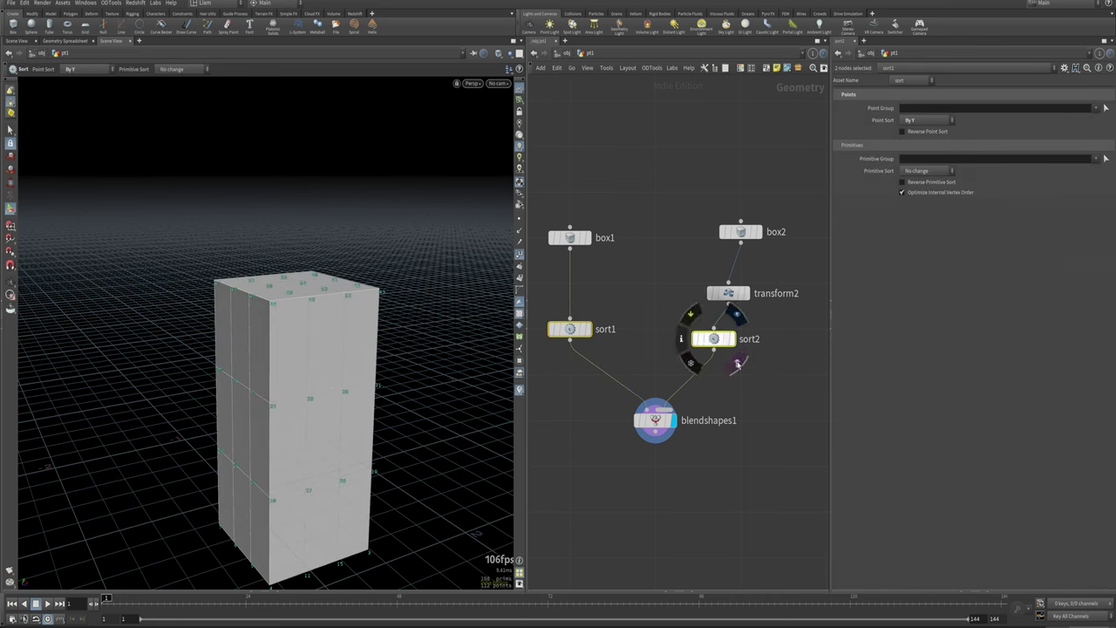
Delete the whole box blend test: both boxes, the transform, both sorts and the blend shapes node.
left_click_drag(784, 438, 548, 194)
key("Delete")
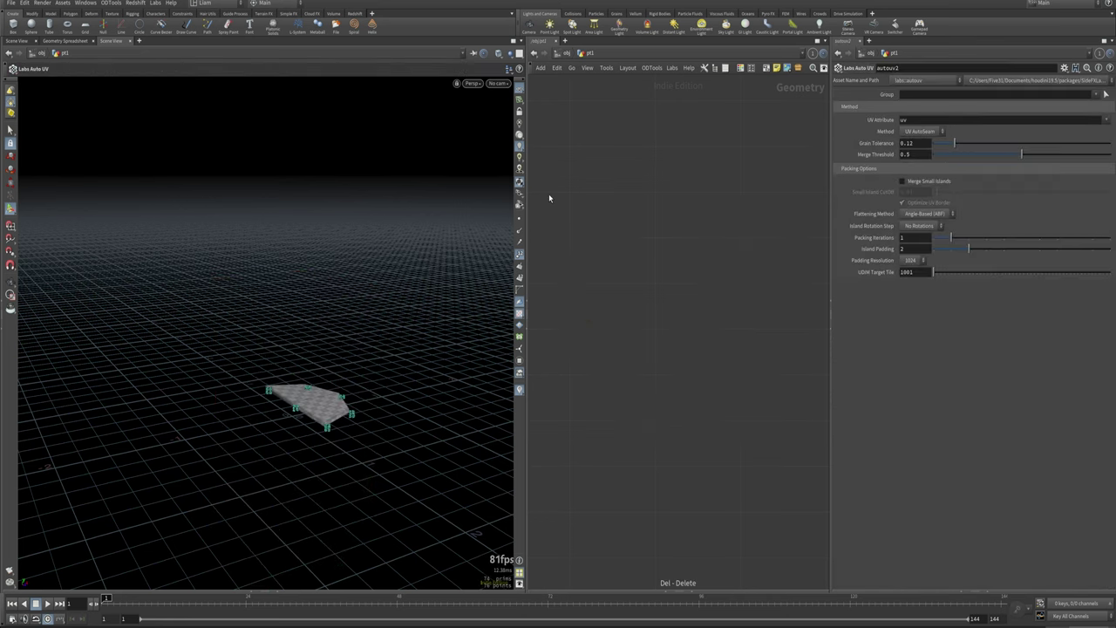
key("ctrl+z")
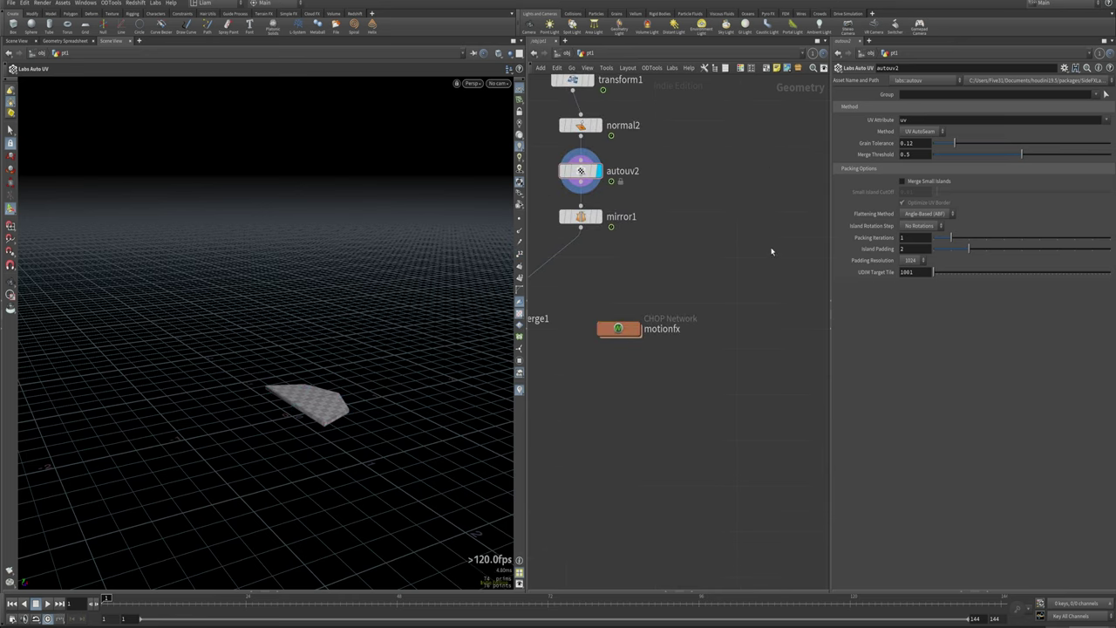
Display the result of the merge1 node.
key("h")
left_click(638, 281)
key("h")
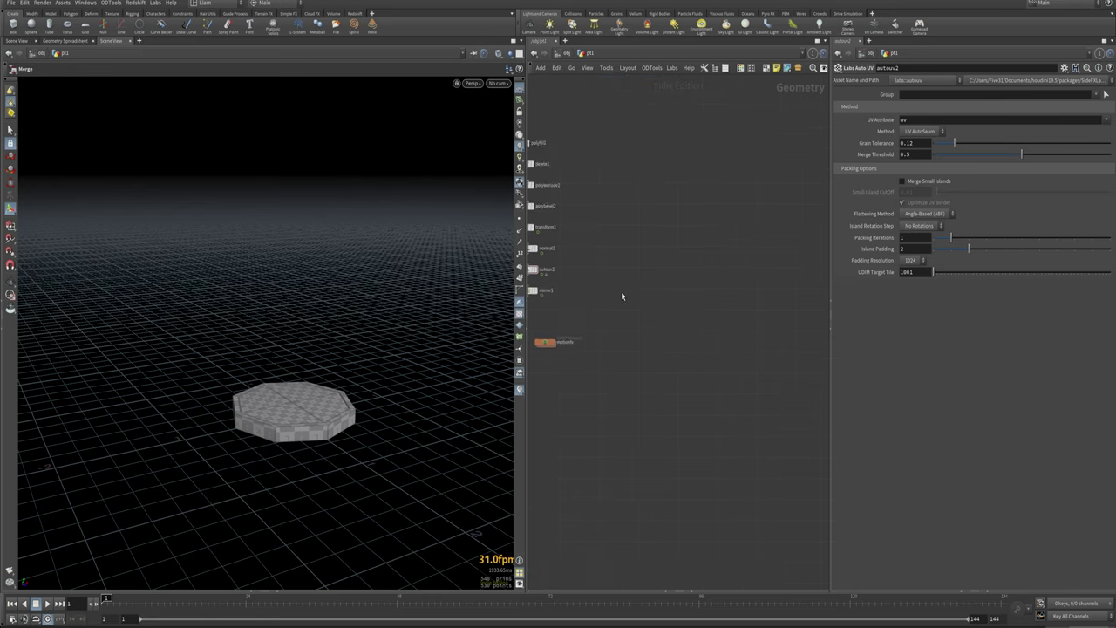
Add a Superquad node in an empty area of the network beside the existing chain and display it.
right_click_drag(686, 329, 704, 276)
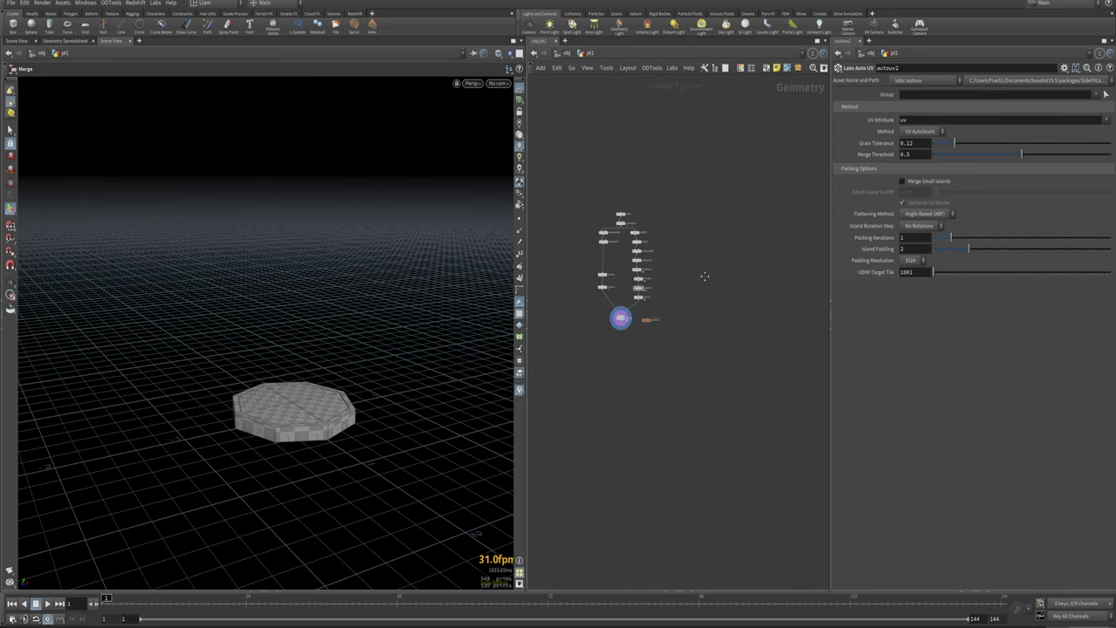
middle_click_drag(705, 277, 613, 291)
right_click_drag(675, 284, 664, 274)
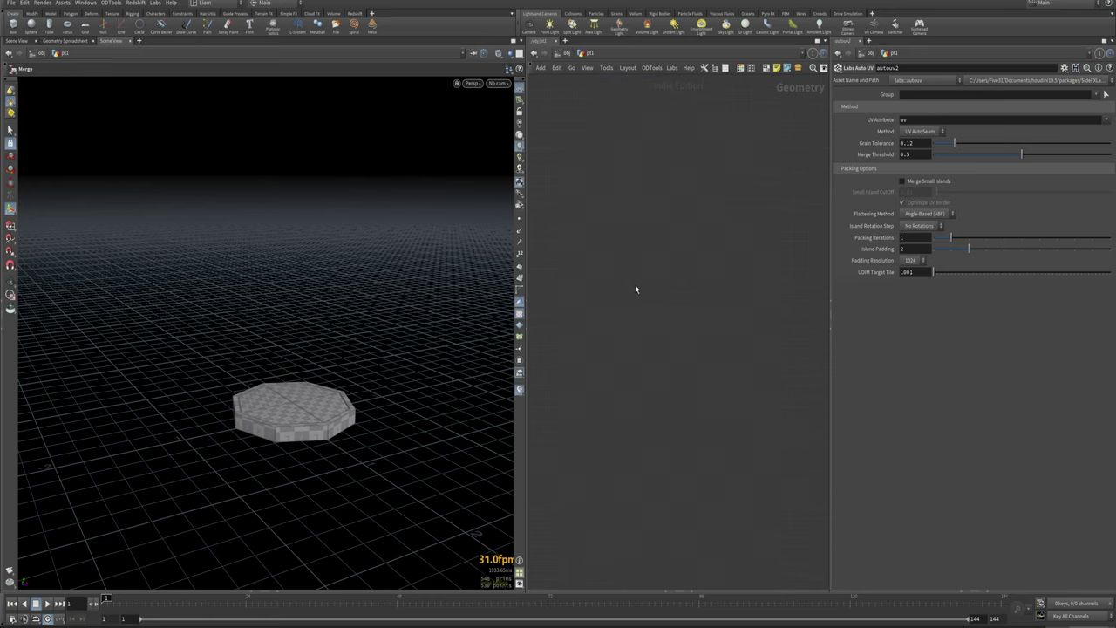
scroll(598, 300, "down", 5)
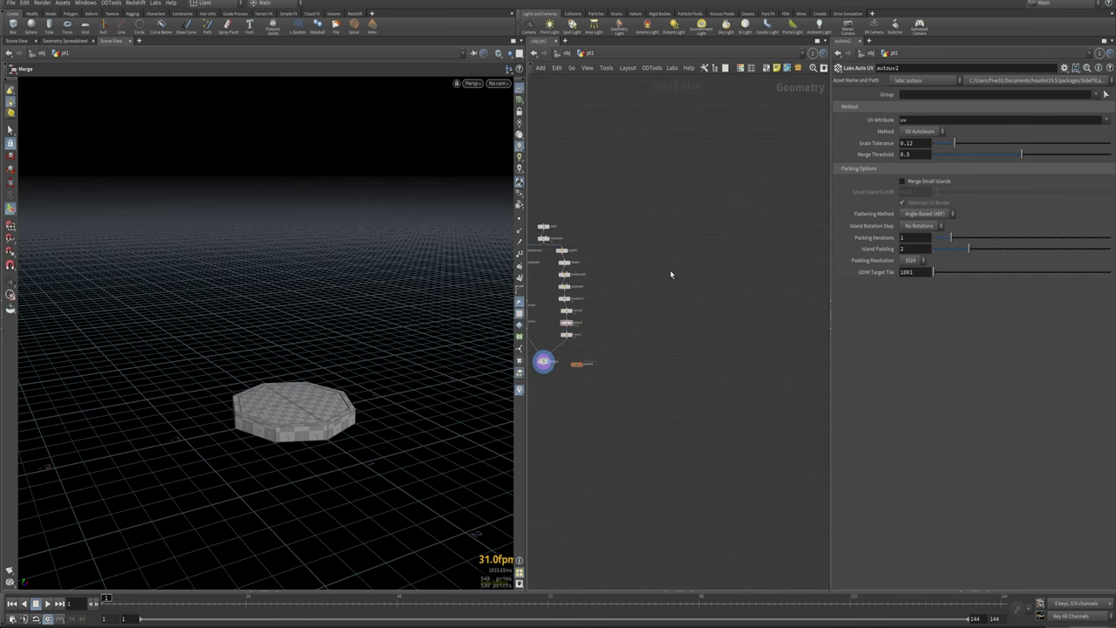
key("Tab")
type("tube")
key("Return")
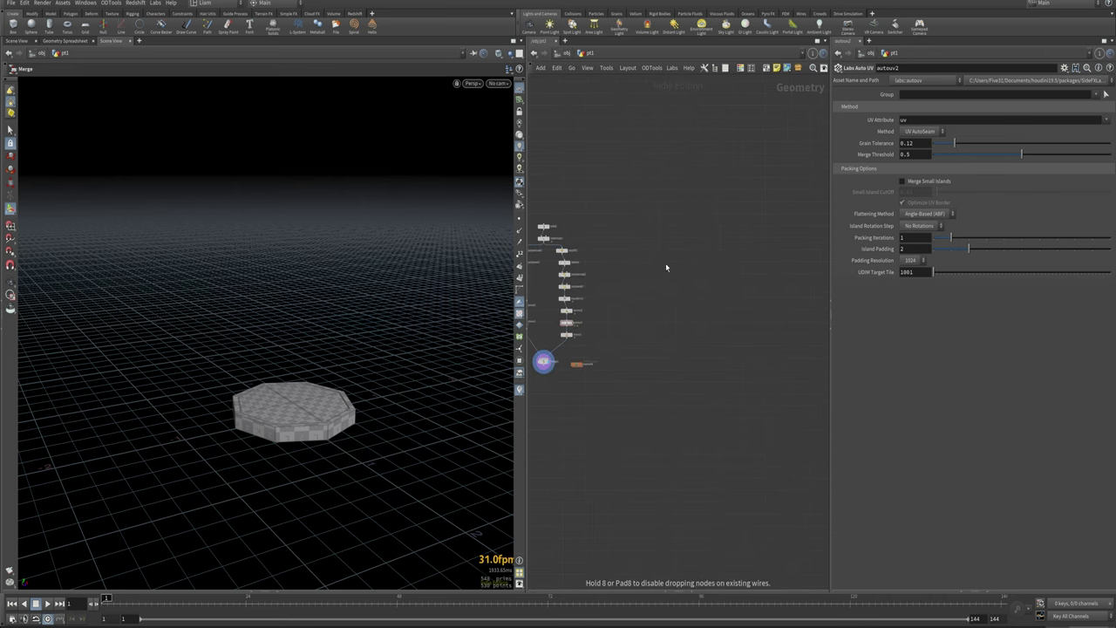
left_click(665, 262)
right_click_drag(703, 263, 733, 253)
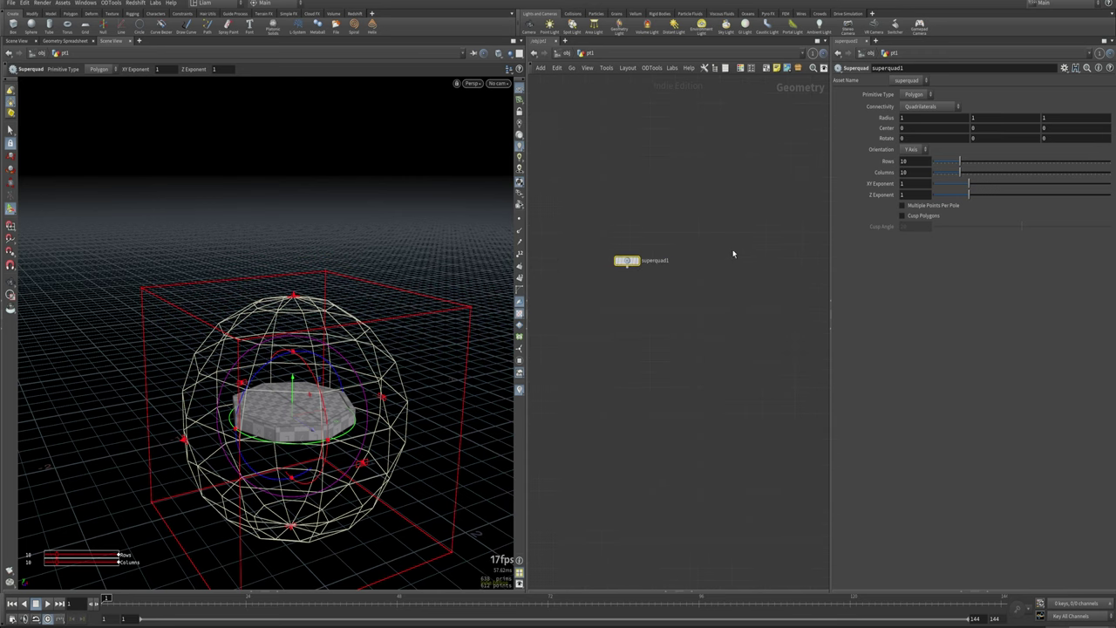
middle_click_drag(733, 253, 741, 303)
left_click(646, 312)
left_click_drag(637, 311, 610, 308)
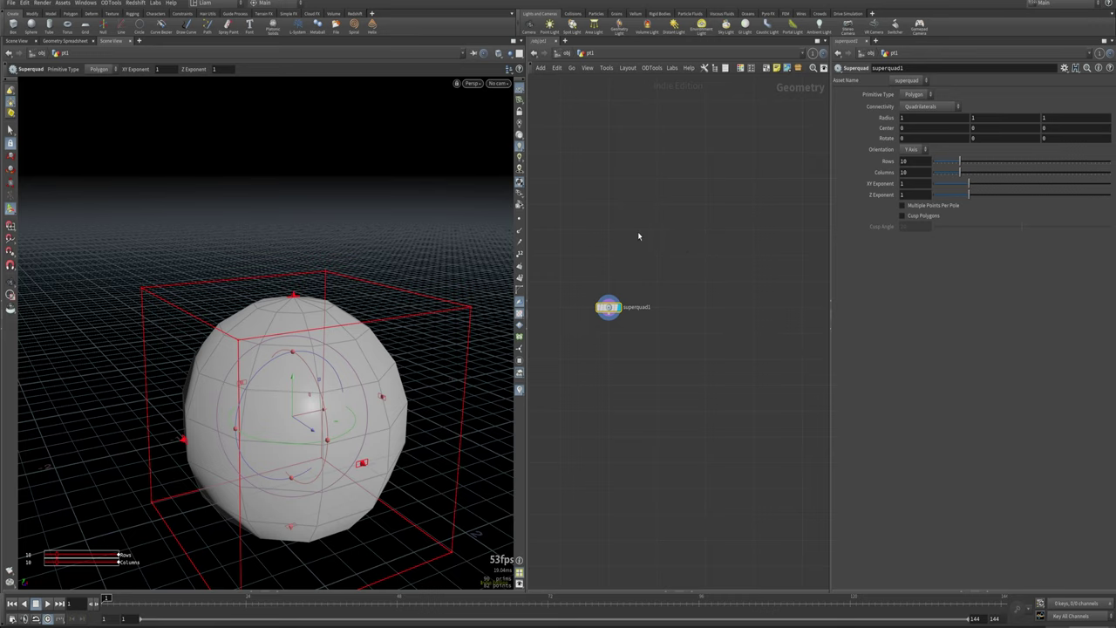
Set the superquad's rows and columns to 32 each.
middle_click_drag(650, 323, 677, 302)
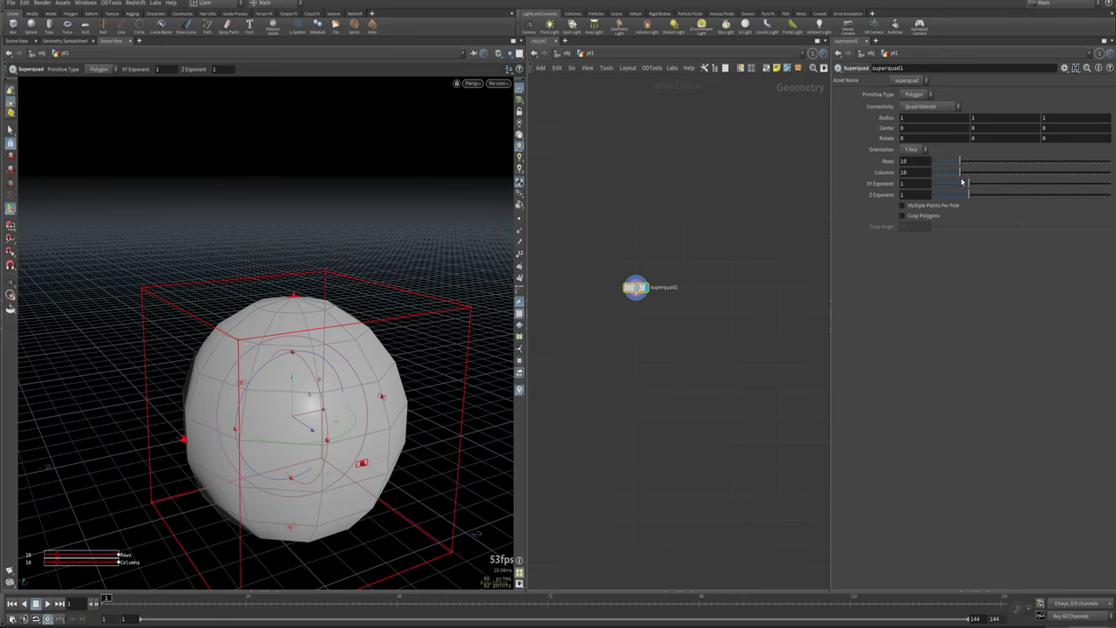
key("Escape")
left_click_drag(212, 319, 260, 350)
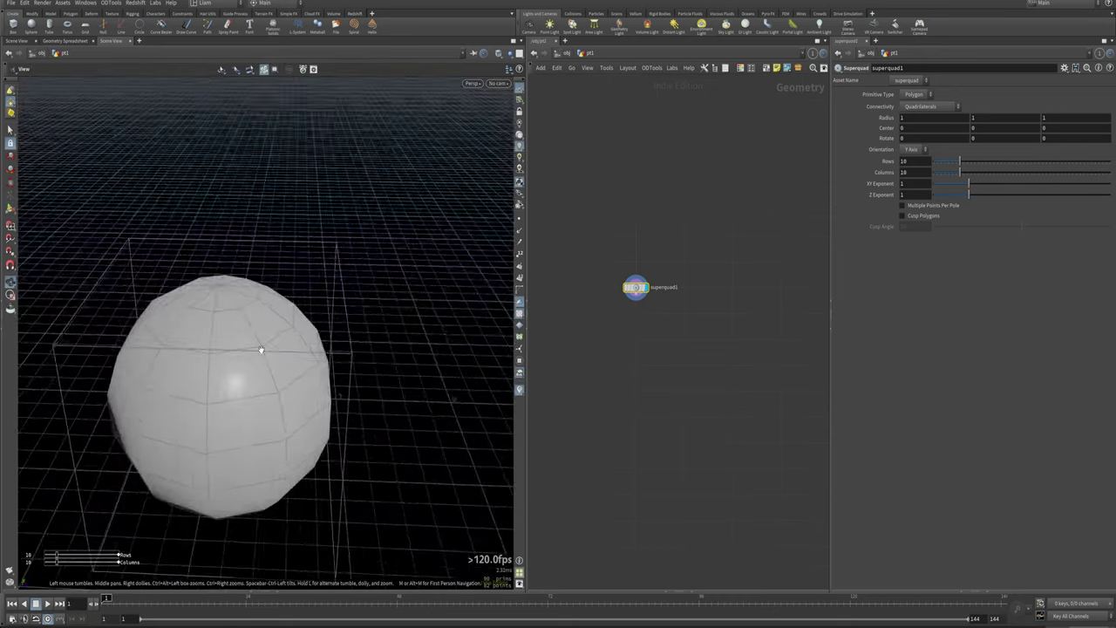
middle_click_drag(262, 350, 319, 239, "alt")
left_click_drag(967, 163, 1009, 165)
type("32")
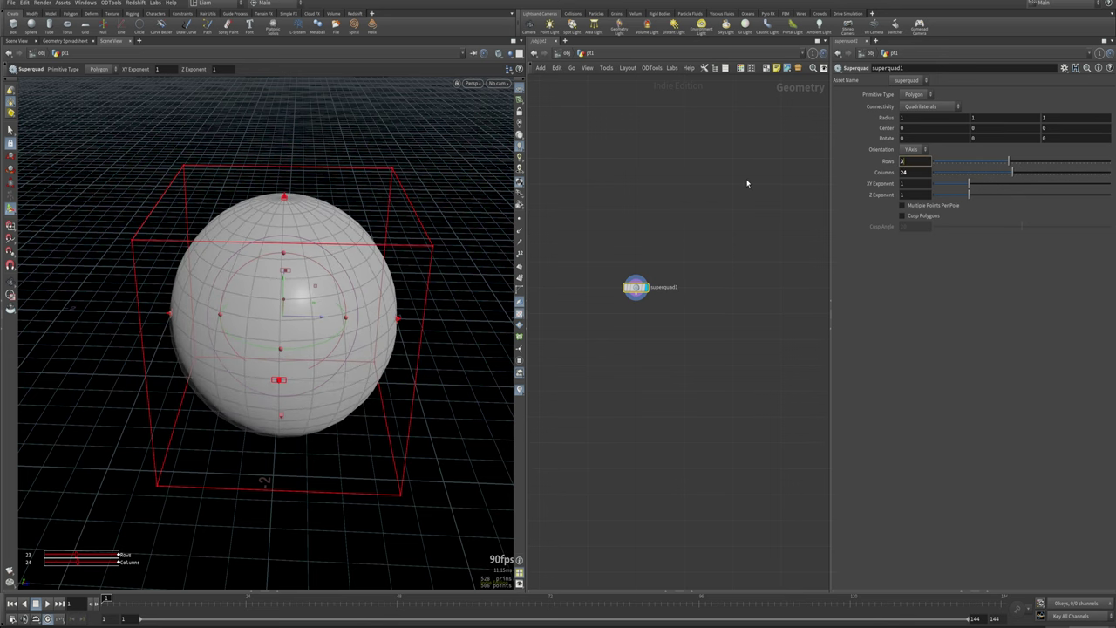
key("Tab")
type("32")
key("Return")
Try different exponents on the superquad, ending with XY Exponent 3.635 and Z Exponent 2.426.
left_click_drag(272, 367, 291, 278, "alt")
key("h")
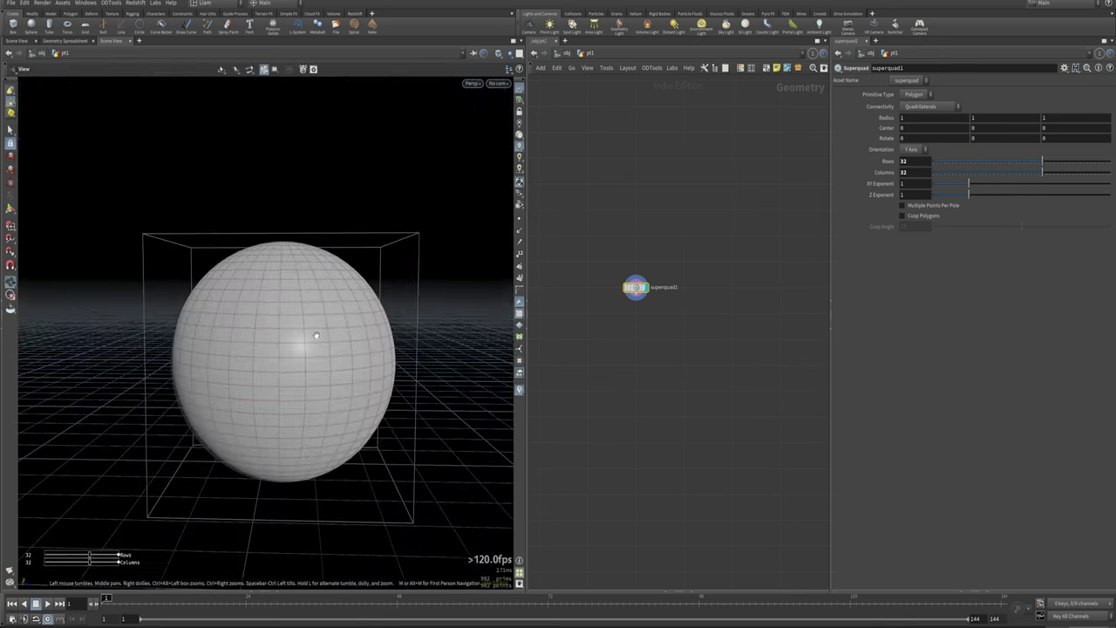
key("Return")
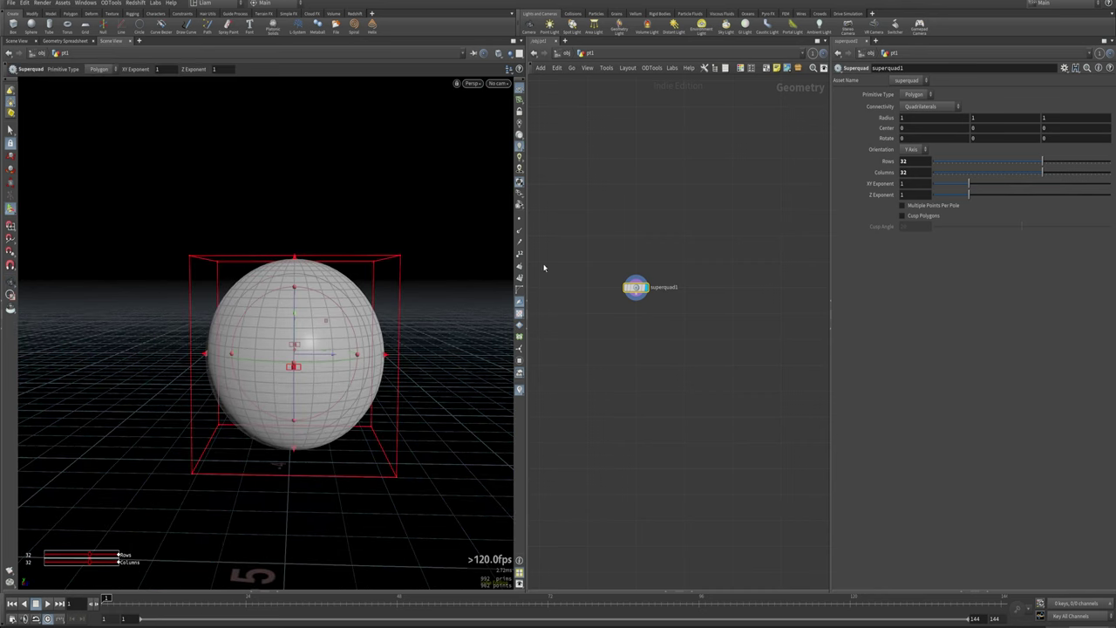
left_click_drag(294, 366, 344, 333)
key("ctrl+z")
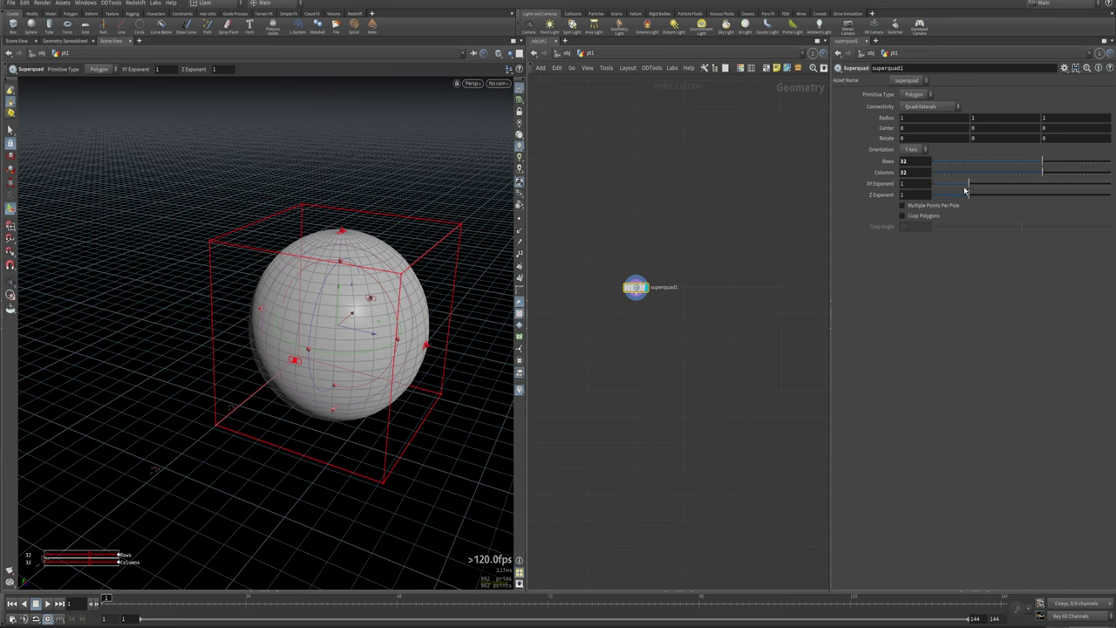
left_click_drag(969, 184, 934, 185)
mouse_move(970, 196)
left_mouse_down()
mouse_move(947, 199)
mouse_move(937, 187)
mouse_move(917, 197)
mouse_move(948, 199)
left_mouse_up()
left_click_drag(938, 185, 1115, 202)
left_click_drag(947, 198, 1017, 207)
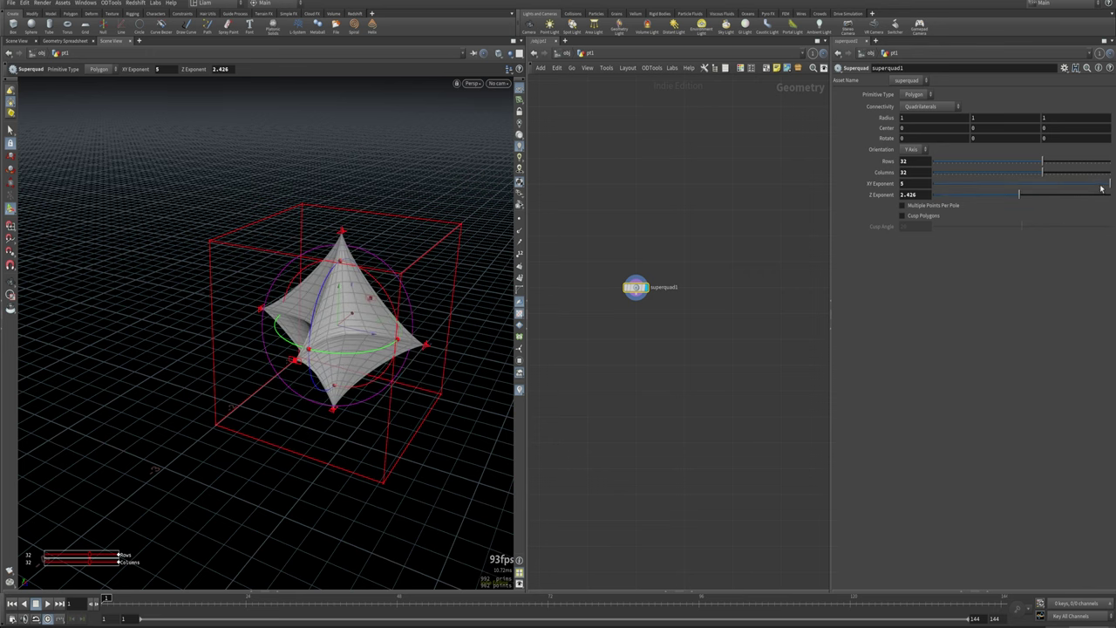
left_click_drag(1106, 186, 1060, 187)
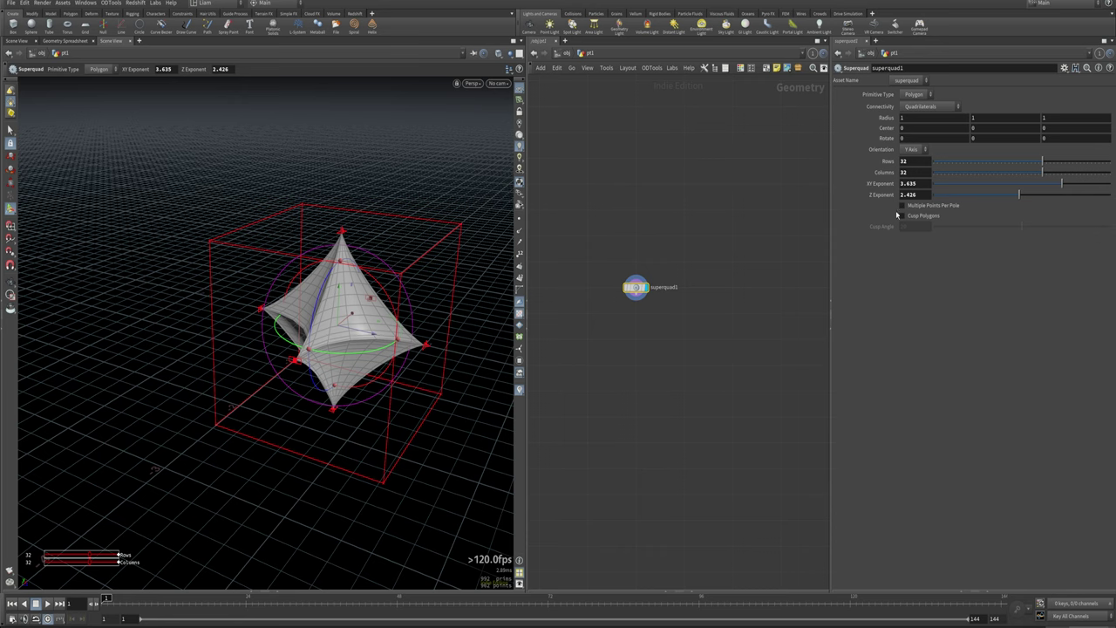
Set the superquad's XY and Z exponents to 1 and rename the node sphere.
left_click_drag(914, 184, 674, 163)
type("1")
key("Tab")
type("1")
key("Tab")
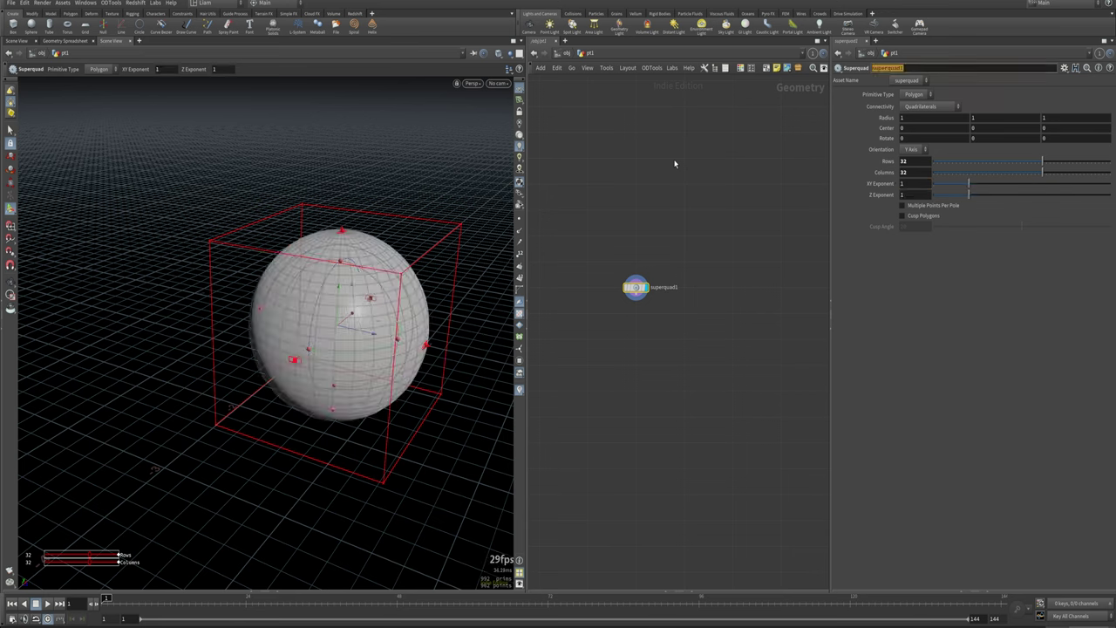
type("sphere")
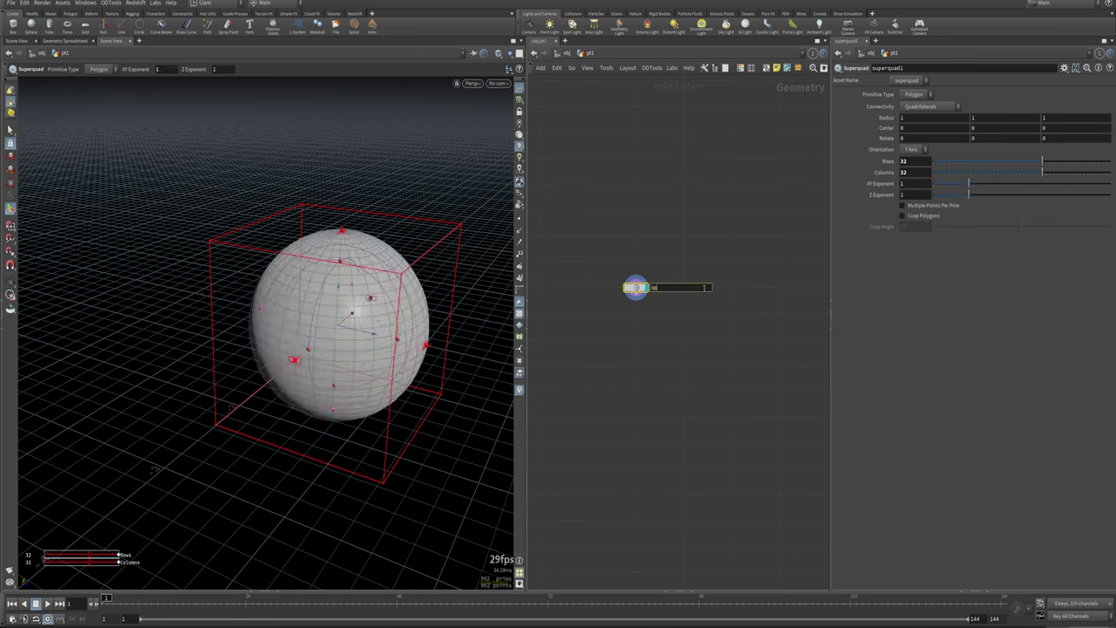
key("Return")
Create a reference copy of the sphere node and place it beside the original.
middle_click_drag(725, 265, 680, 261)
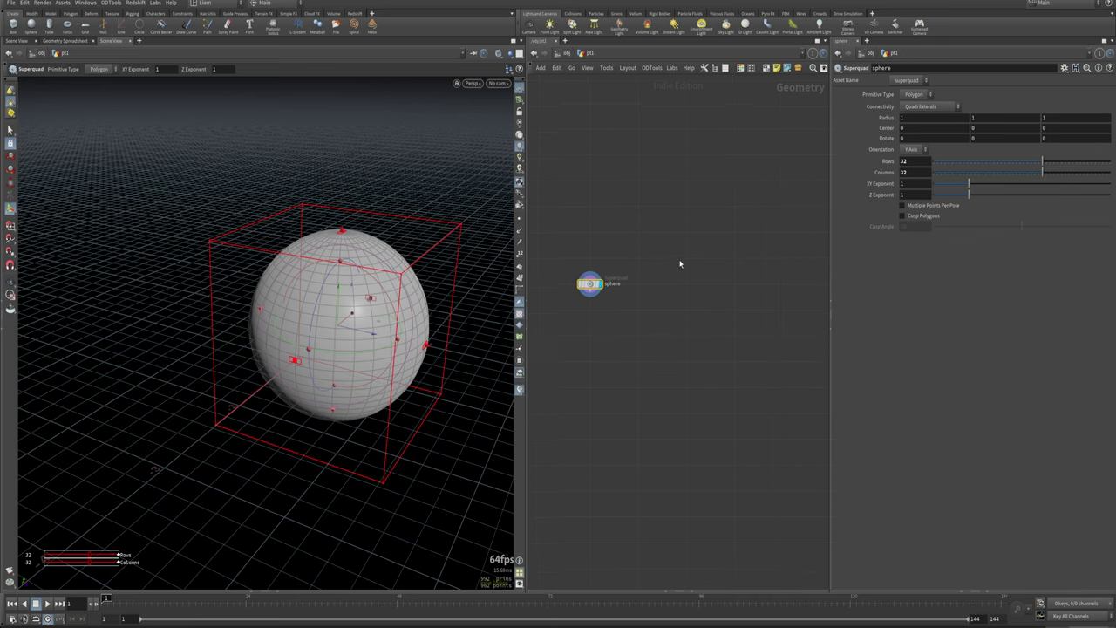
right_click(589, 284)
mouse_move(617, 319)
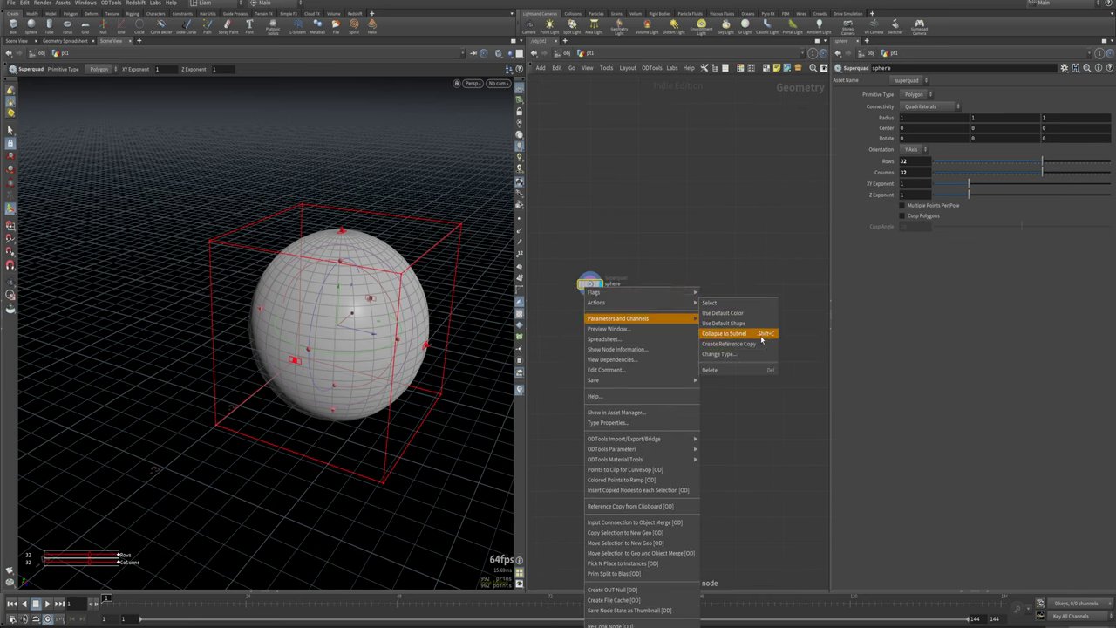
left_click(735, 340)
left_click_drag(697, 323, 746, 297)
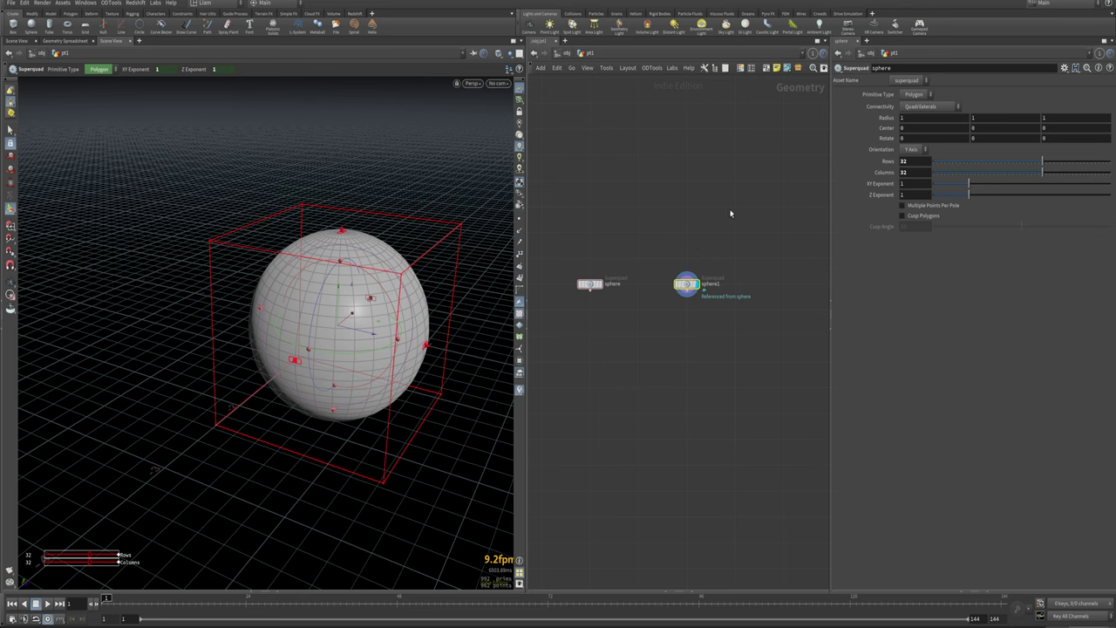
Inspect the channel reference expressions in the Radius parameter of the reference copy.
left_click(687, 284)
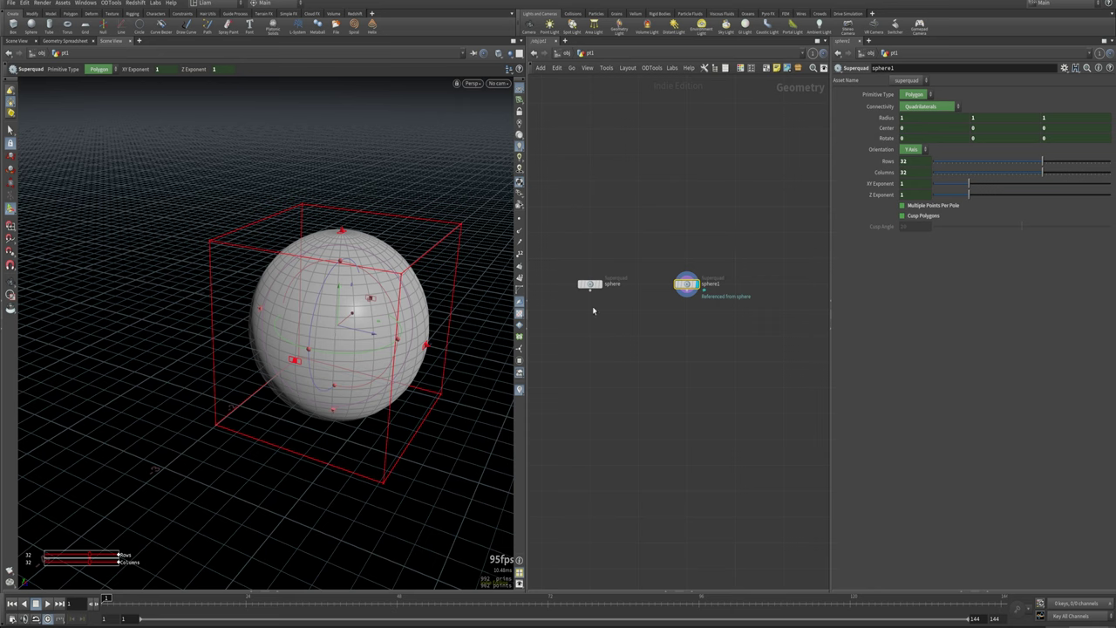
mouse_move(607, 285)
right_click(886, 117)
left_click(906, 122)
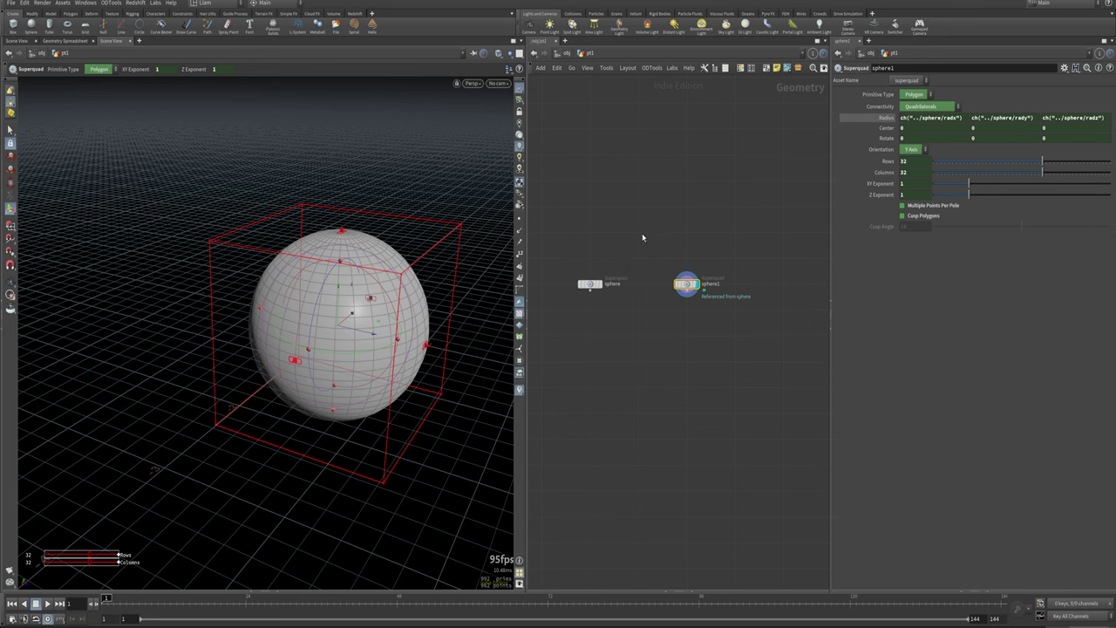
Set the original sphere's X radius to about 2.1, comparing it with the reference copy.
left_click(590, 284)
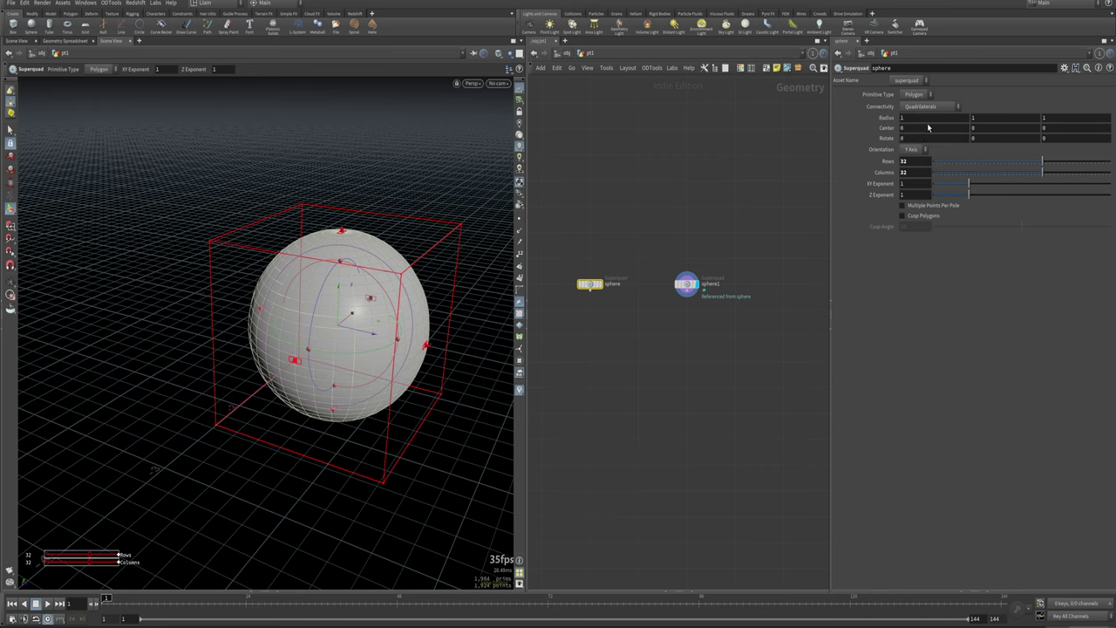
middle_click_drag(928, 128, 899, 174)
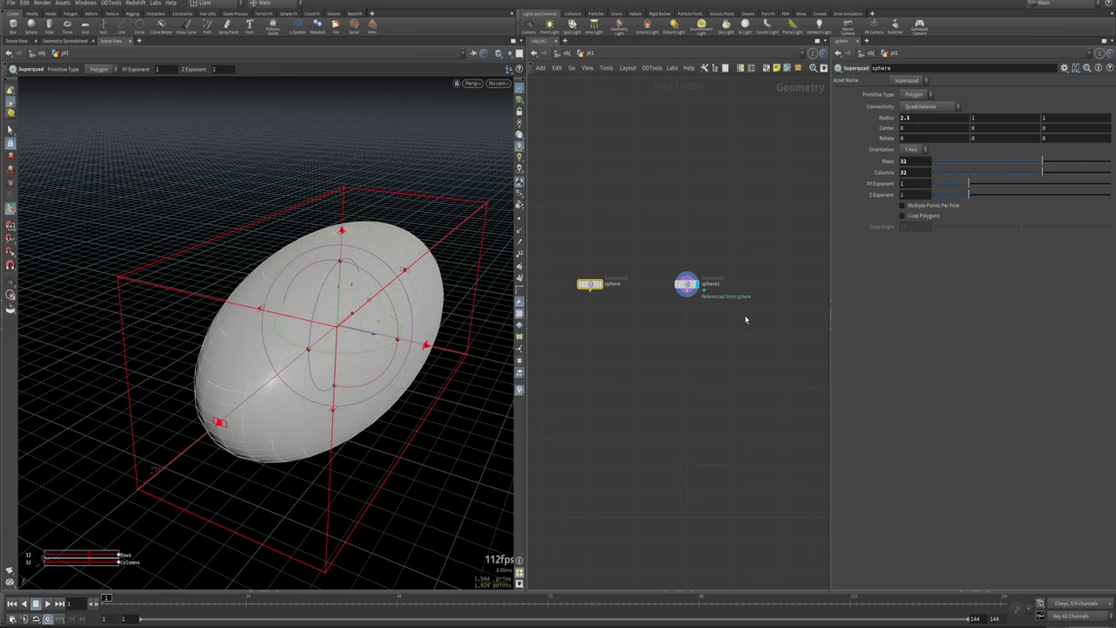
left_click_drag(744, 314, 666, 261)
left_click_drag(633, 312, 568, 269)
mouse_move(924, 117)
middle_mouse_down()
mouse_move(844, 124)
mouse_move(923, 118)
middle_mouse_up()
Change the X radius to 4.1 through the reference copy and compare both sphere nodes.
left_click_drag(745, 334, 673, 275)
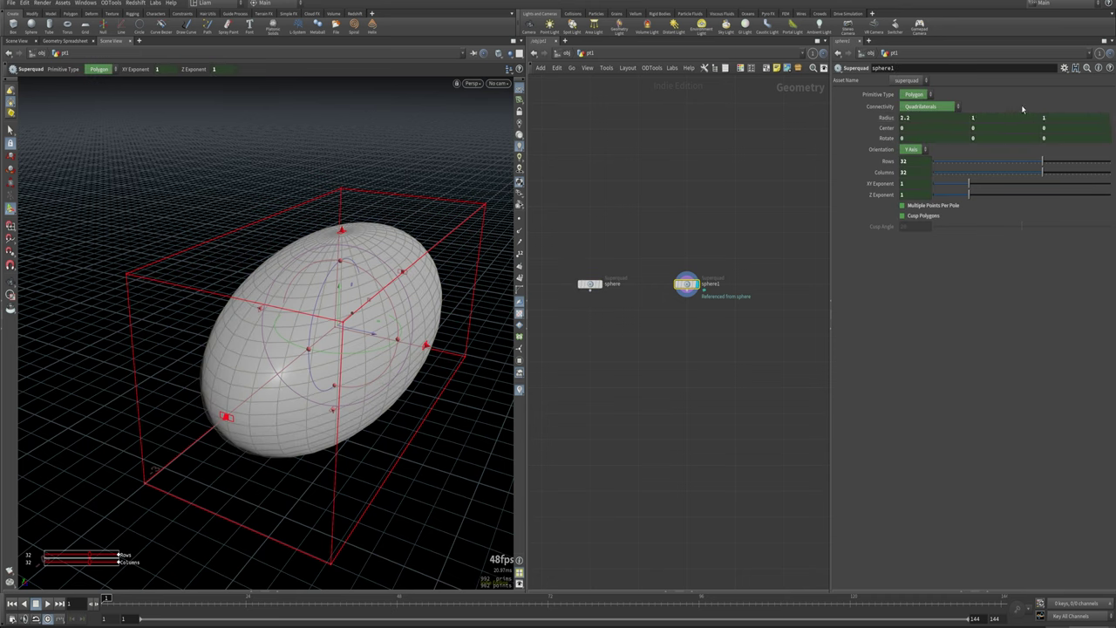
middle_click_drag(935, 118, 1015, 113)
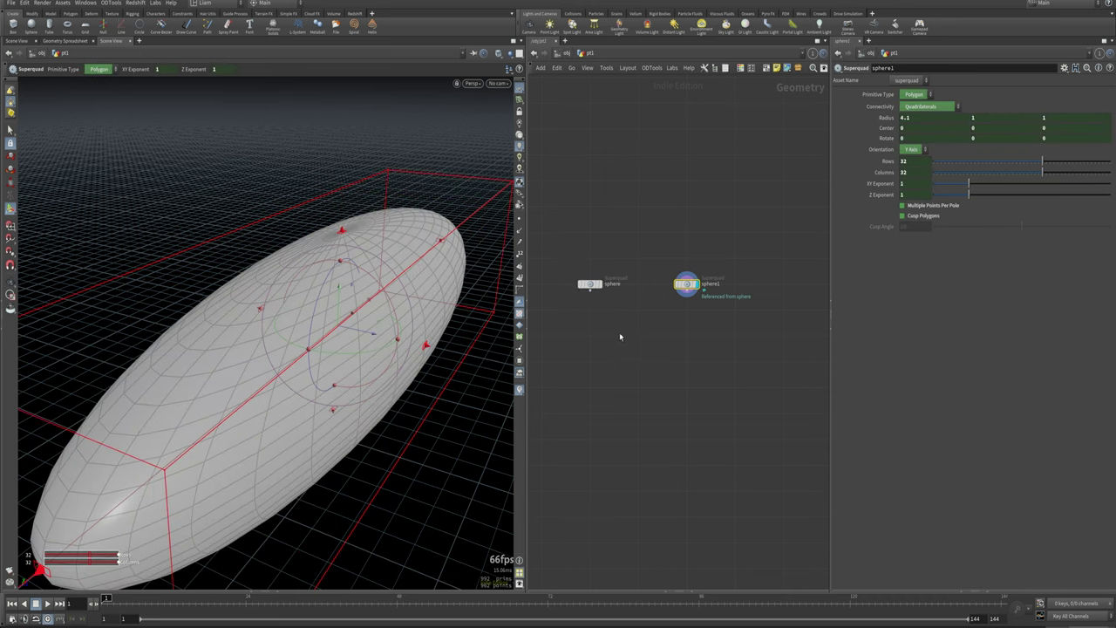
left_click_drag(619, 332, 576, 265)
left_click_drag(722, 318, 654, 233)
Reset the original sphere's X radius to its default of 1.
left_click_drag(651, 328, 564, 201)
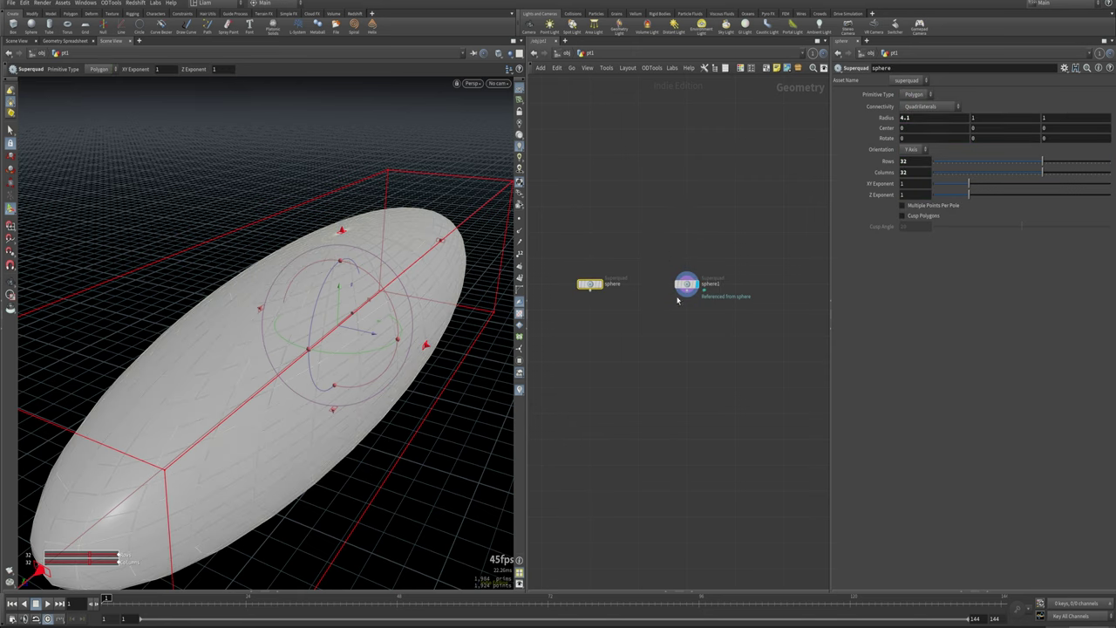
middle_click(917, 120, "ctrl")
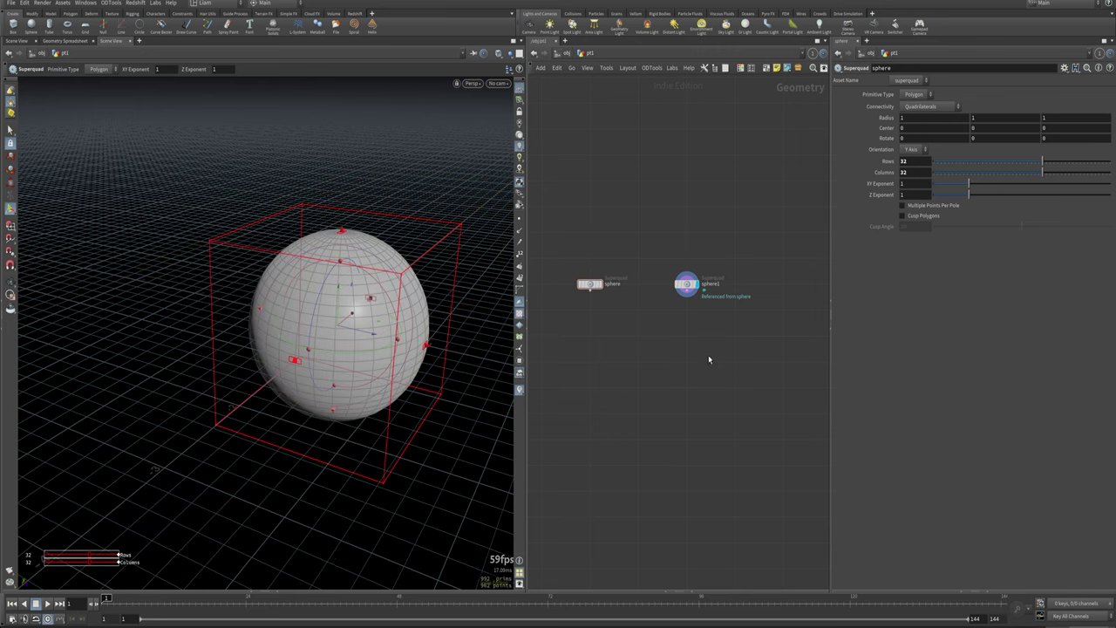
Remove the channel references from the XY Exponent and Z Exponent of the reference copy sphere1.
left_click_drag(709, 351, 624, 221)
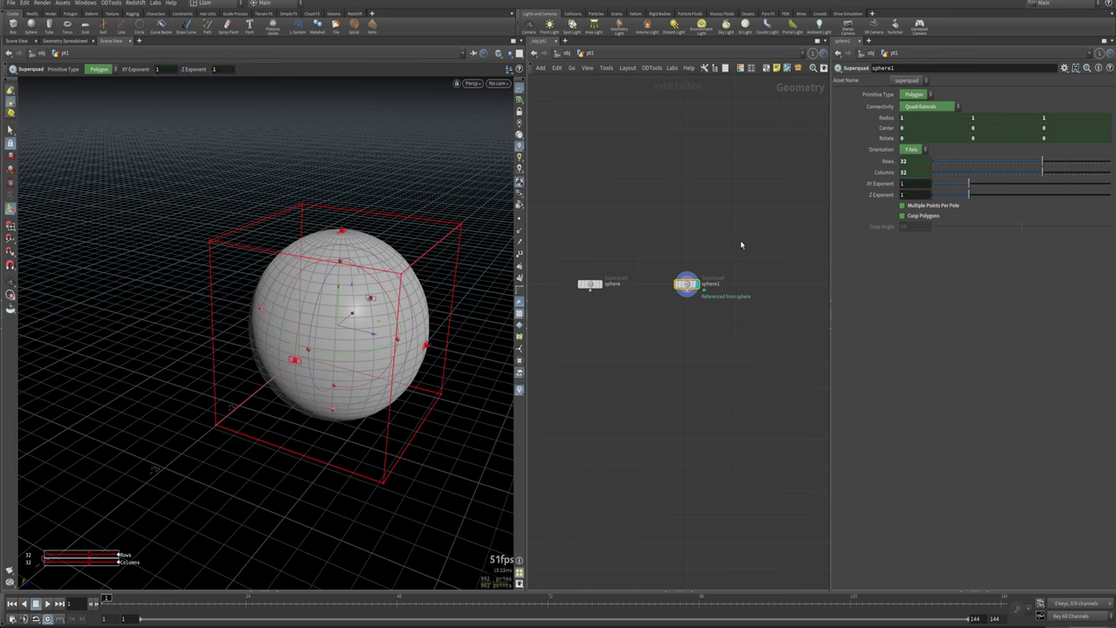
Set both the XY Exponent and Z Exponent of the sphere1 copy to 0.25.
left_click_drag(968, 185, 755, 172)
type(".25")
key("Tab")
type(".25")
key("Return")
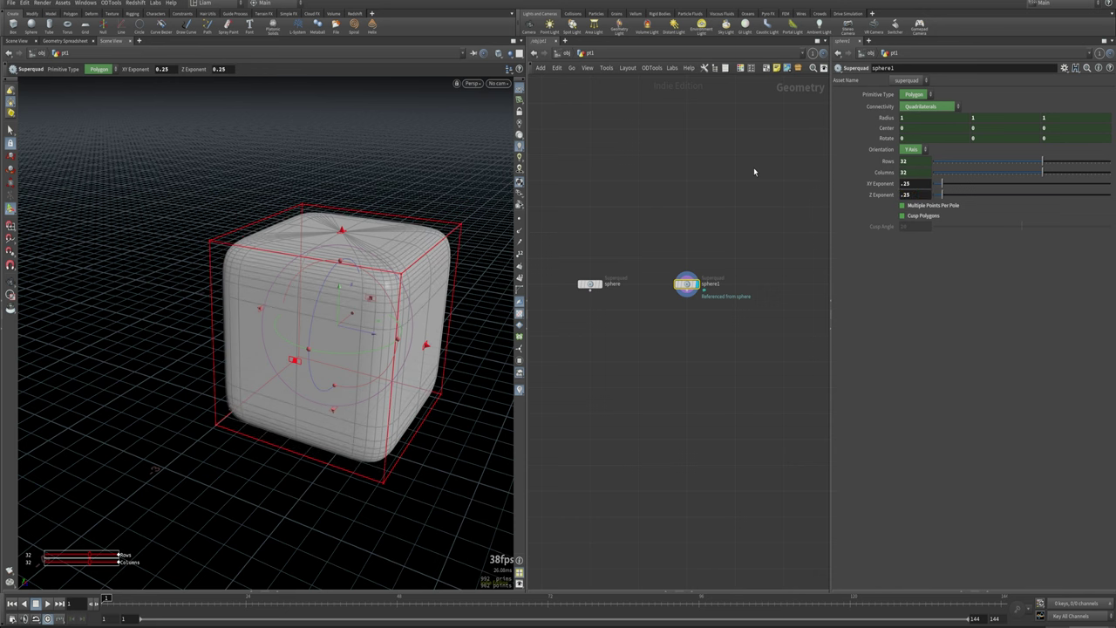
key("Escape")
left_click_drag(233, 221, 275, 279, "alt")
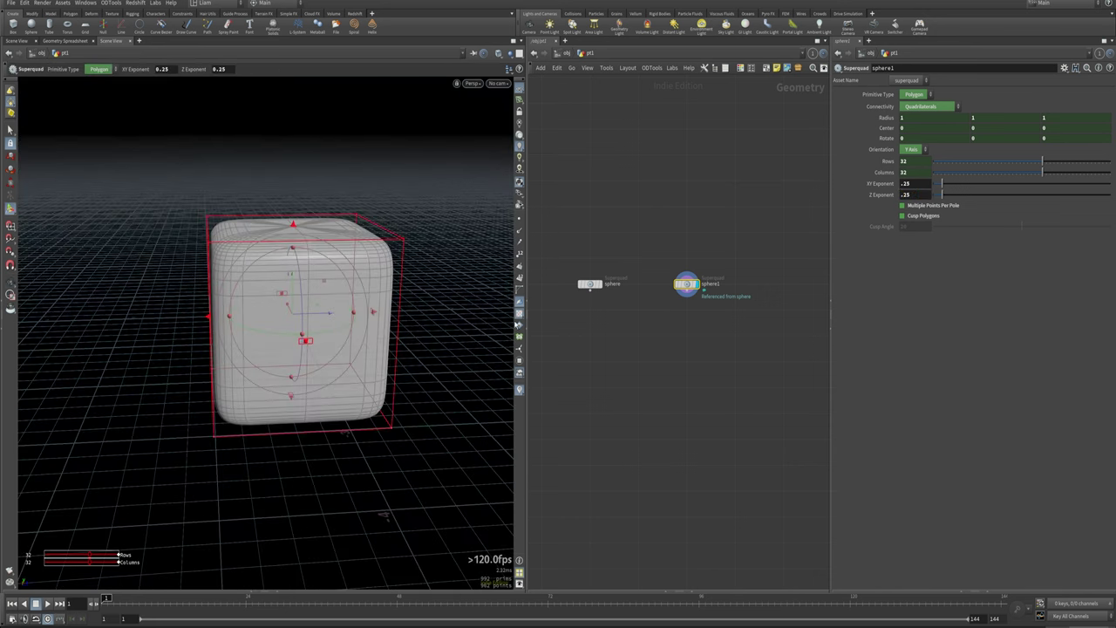
Add a Blend Shapes node, wire sphere and sphere1 into it in that order, and display its result.
middle_click_drag(624, 358, 636, 290)
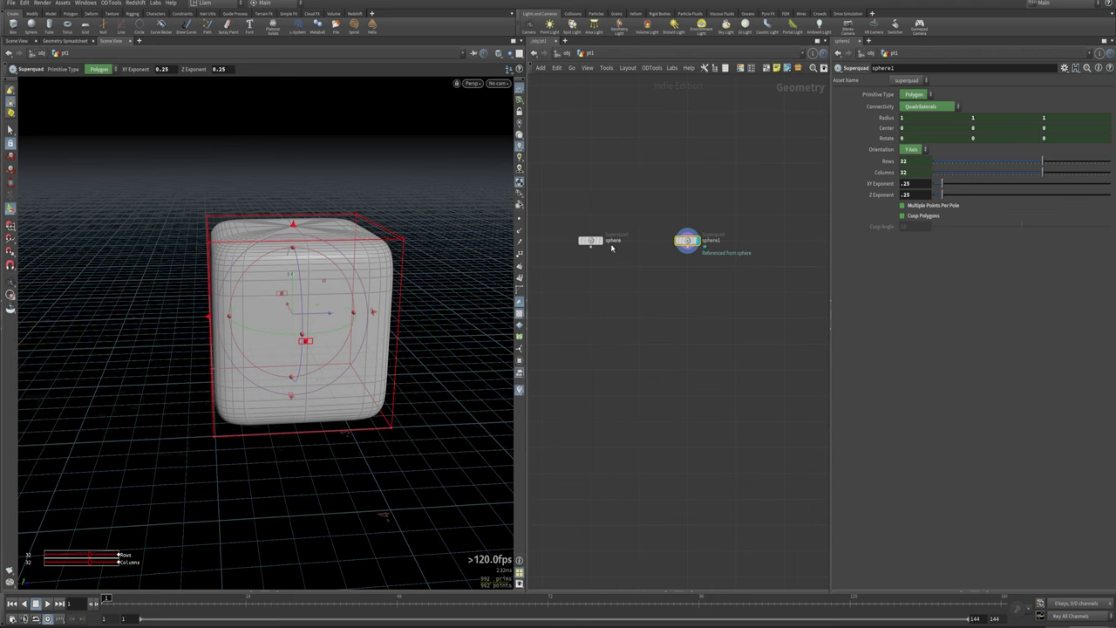
key("Tab")
type("blend")
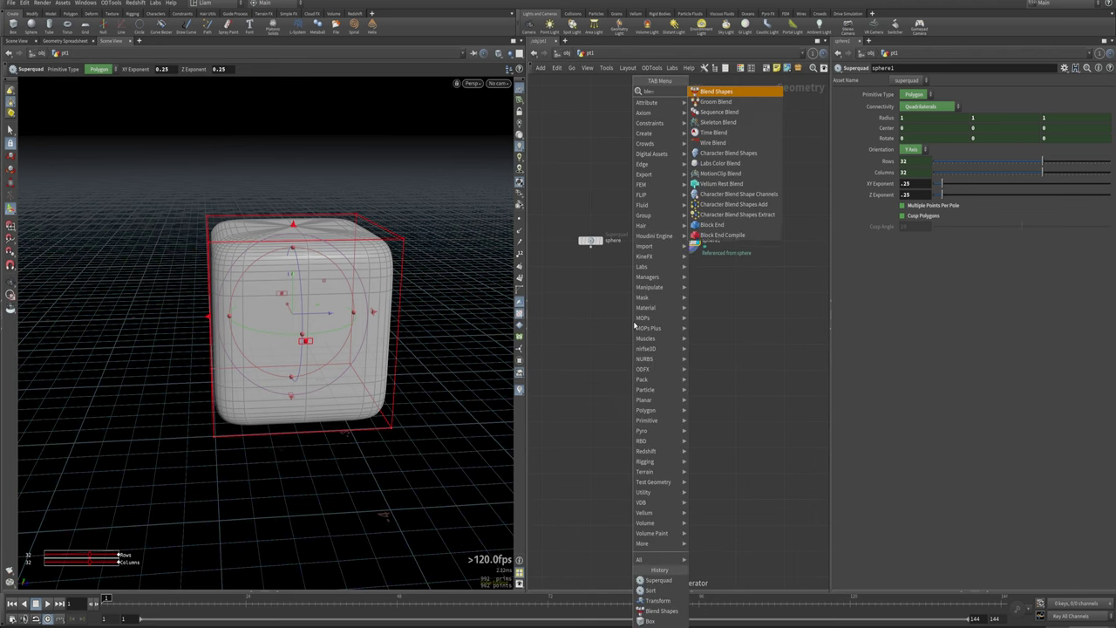
key("Return")
left_click(634, 324)
left_click_drag(591, 247, 632, 316)
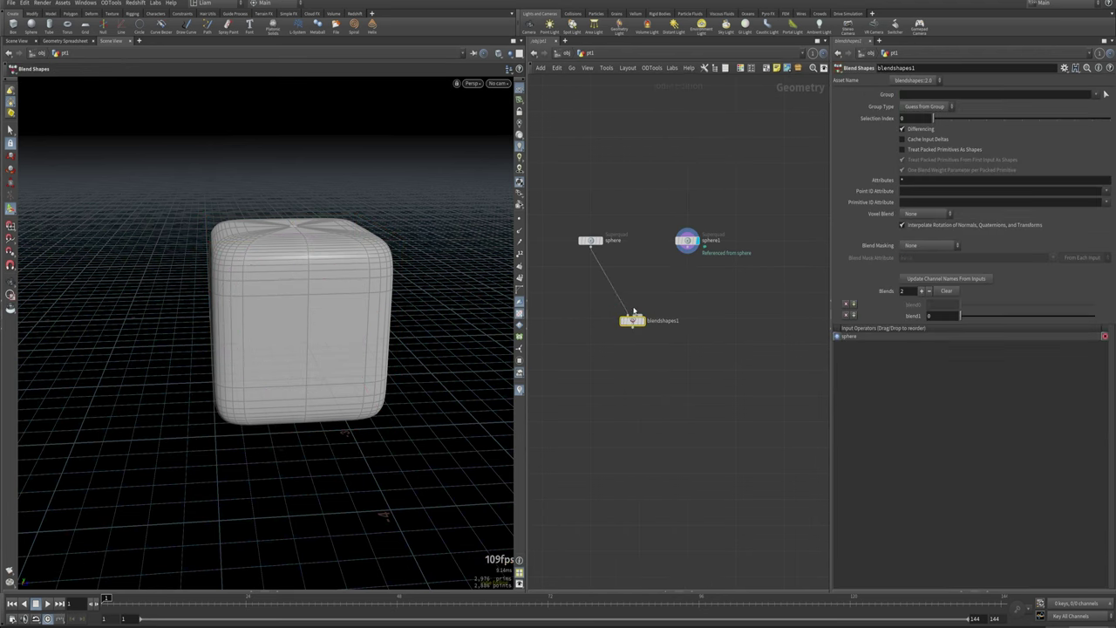
left_click_drag(689, 247, 632, 319)
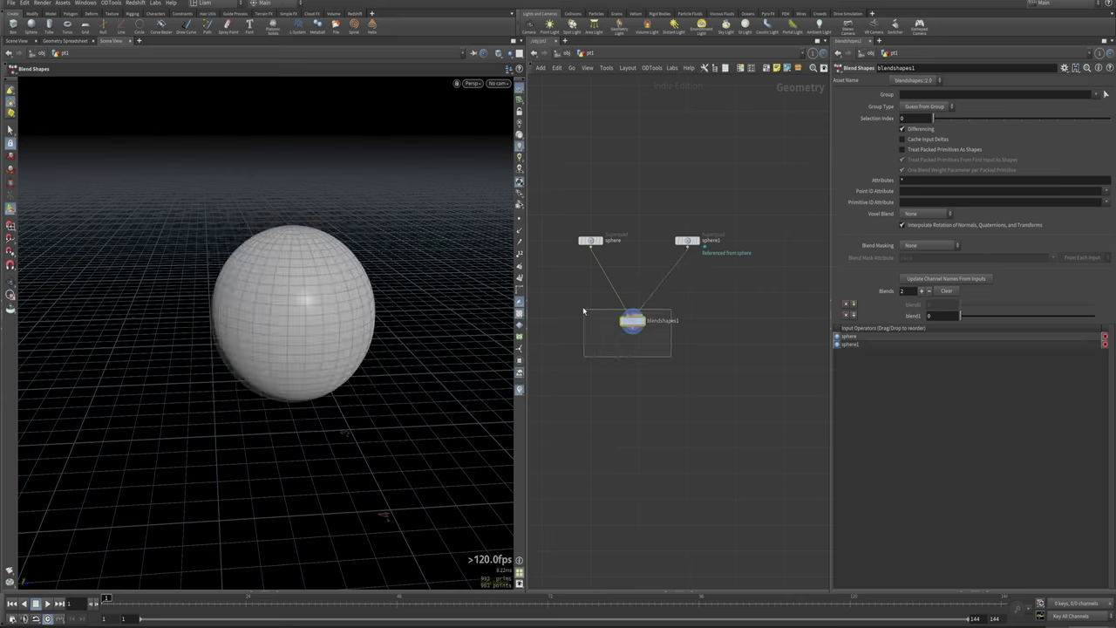
Sweep the blend1 weight to preview the blend between the round sphere and the cube-like copy, returning it to 0.
left_click_drag(961, 318, 877, 327)
left_click(687, 239)
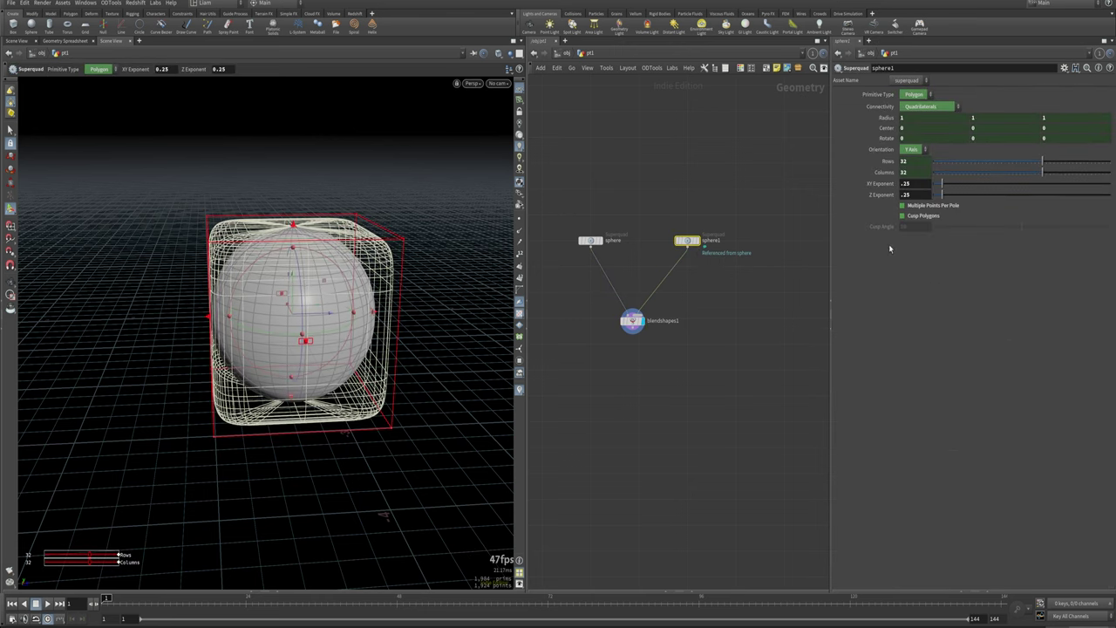
left_click_drag(677, 354, 629, 318)
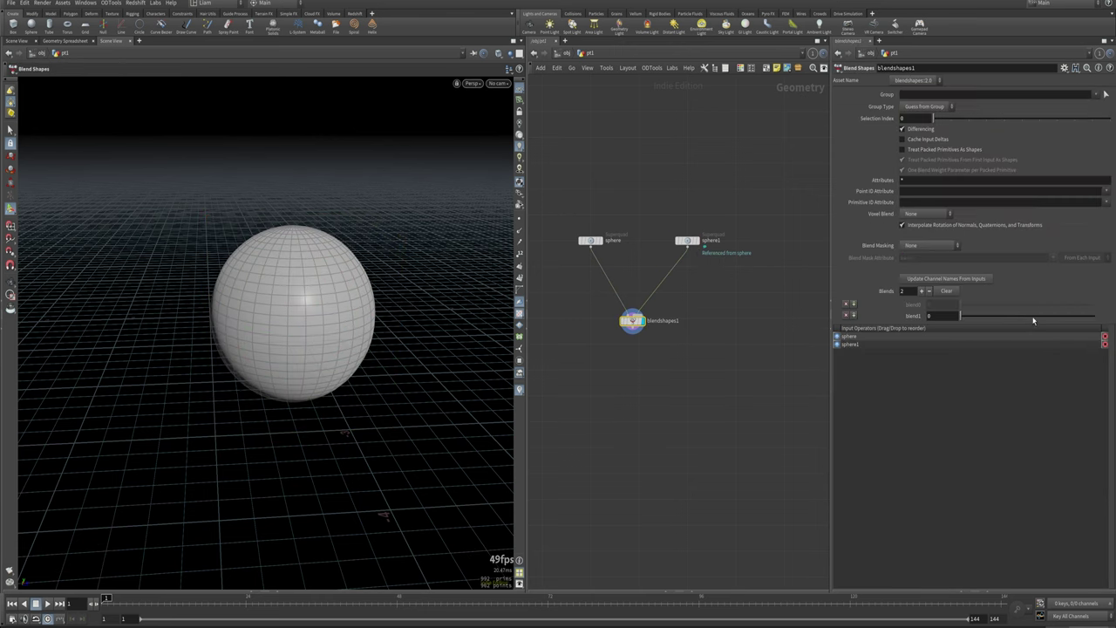
left_click_drag(1034, 319, 853, 338)
Insert a Transform node between sphere1 and the Blend Shapes node and set its Y rotation to 90.
key("Tab")
type("tran")
key("Return")
left_click(716, 299)
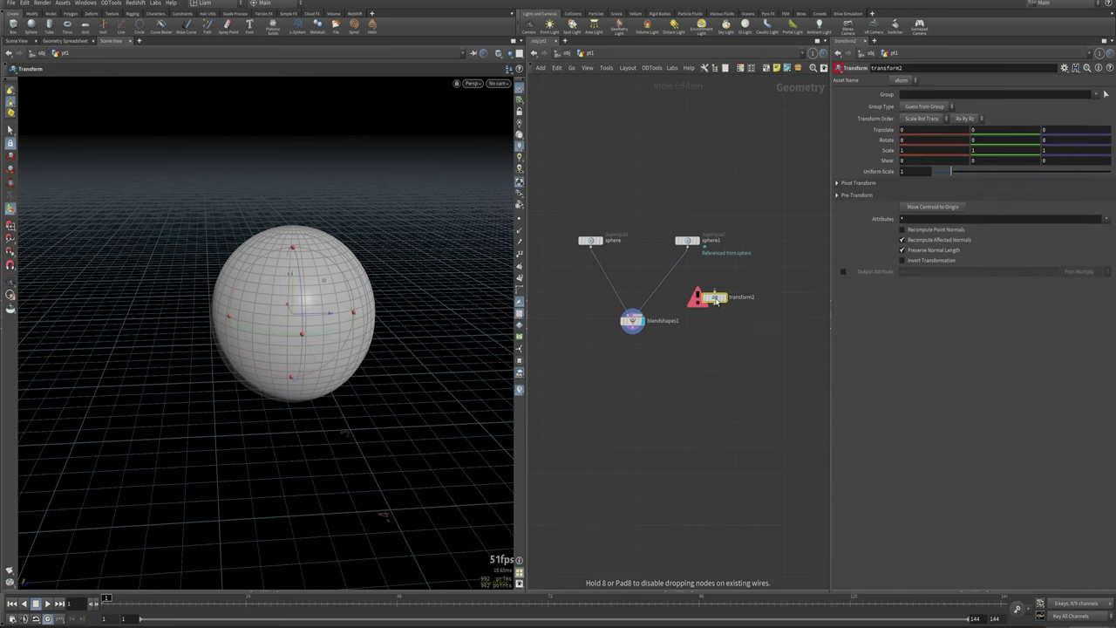
mouse_move(716, 300)
left_mouse_down()
mouse_move(673, 268)
mouse_move(701, 283)
left_mouse_up()
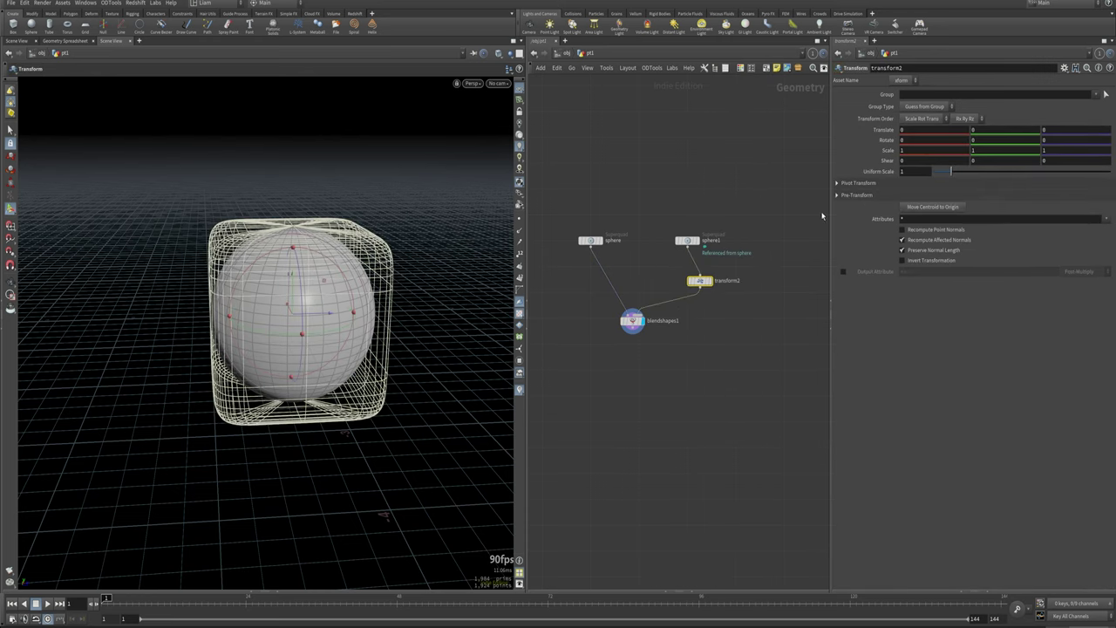
type("90")
key("Return")
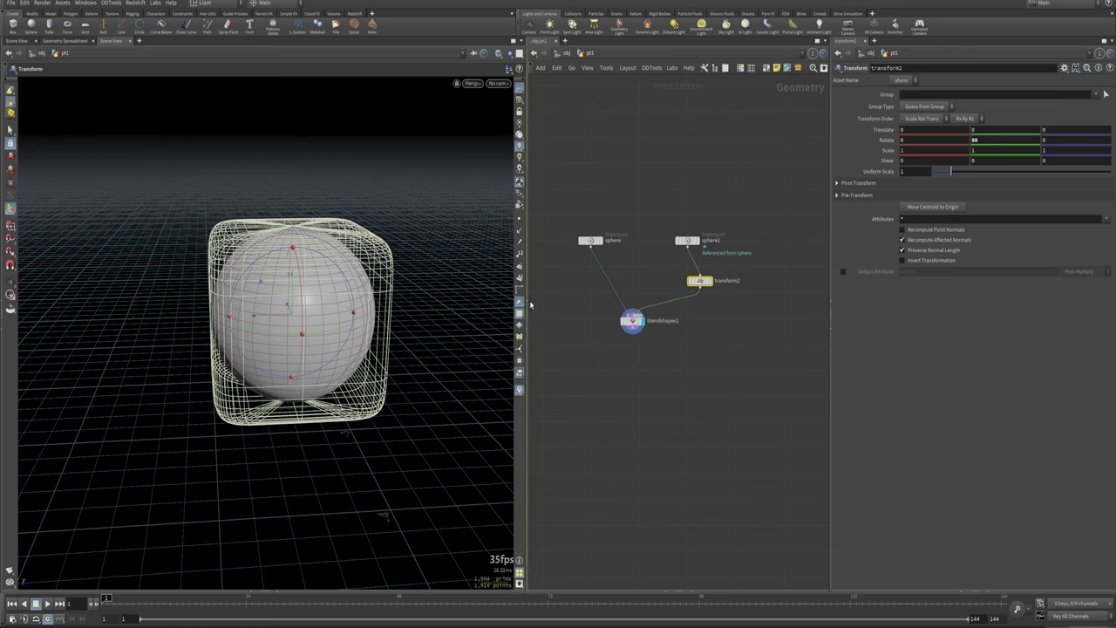
Sweep the blend1 weight again to preview the blend with the rotated copy, returning it to 0.
left_click(682, 350)
left_click(632, 320)
left_click_drag(977, 318, 945, 337)
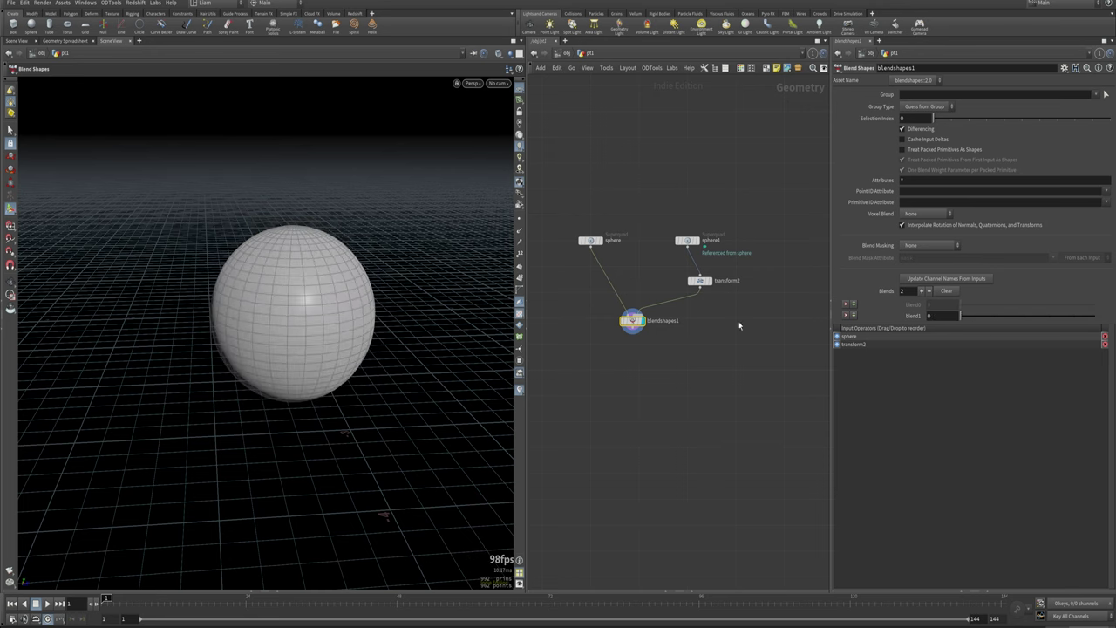
Delete the Transform node between sphere1 and the Blend Shapes node.
left_click_drag(739, 324, 639, 279)
left_click(696, 281)
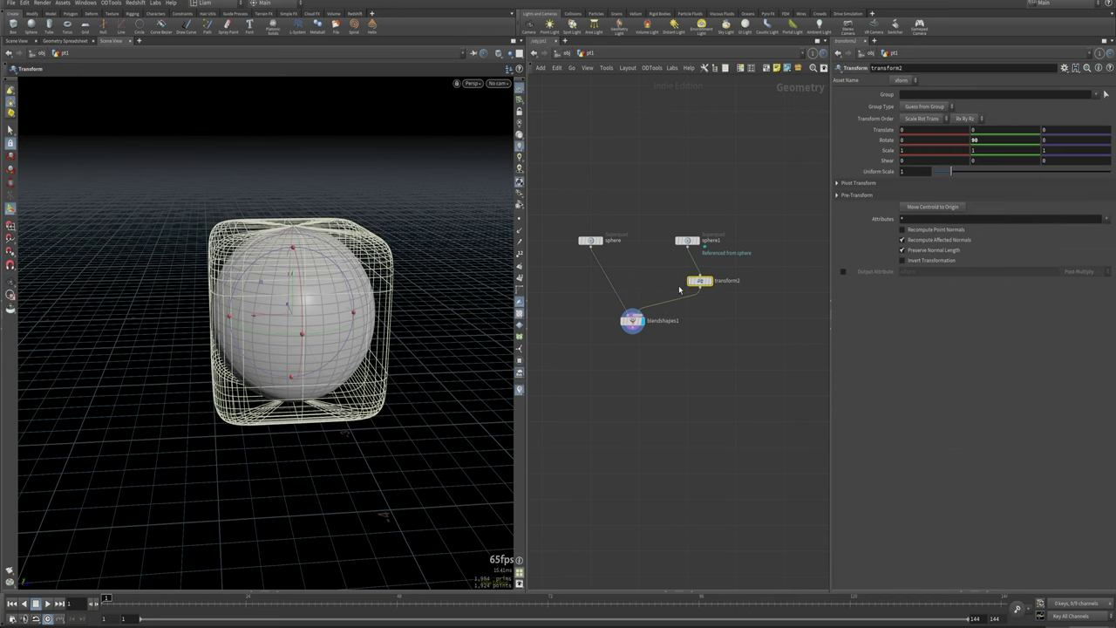
key("Delete")
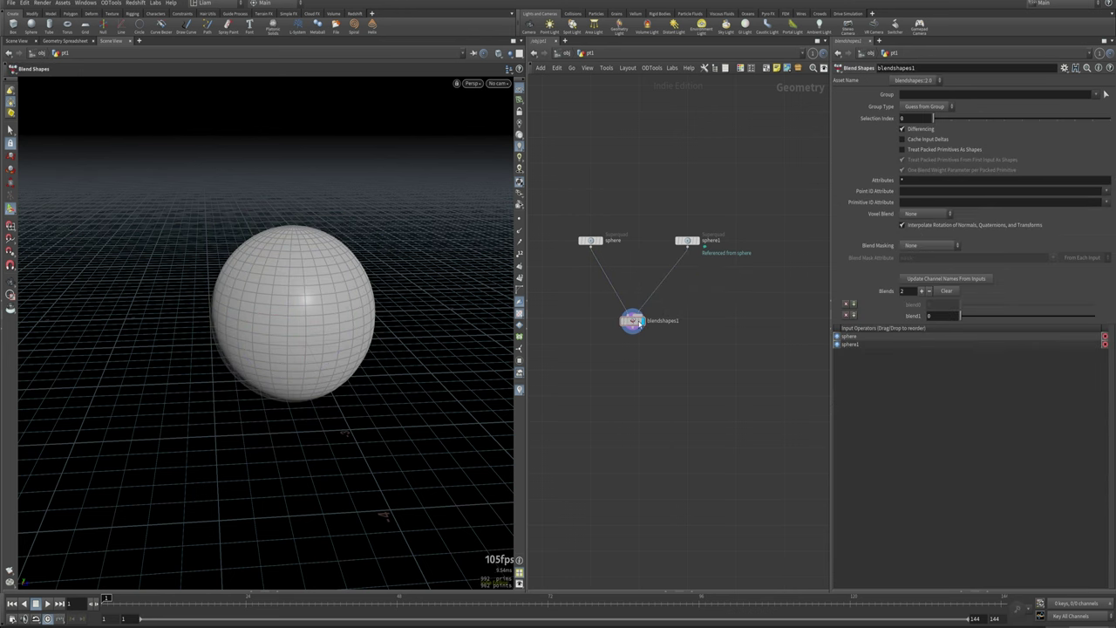
Add a Box node to the network beneath the sphere nodes.
mouse_move(633, 321)
left_mouse_down()
mouse_move(643, 343)
mouse_move(639, 320)
left_mouse_up()
key("Tab")
type("box")
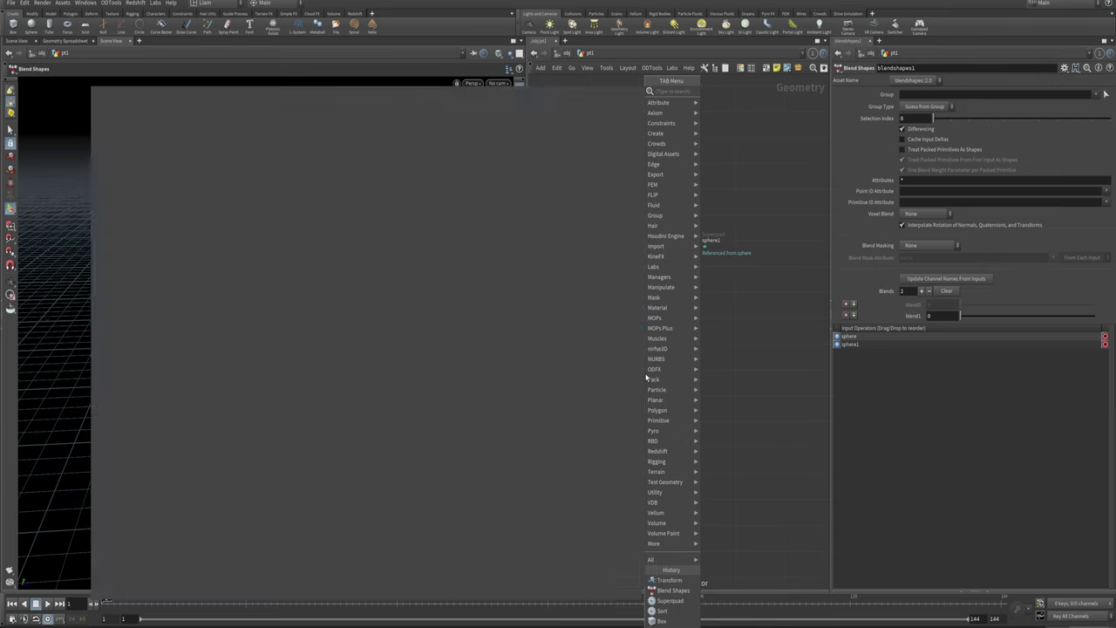
key("Return")
left_click(646, 376)
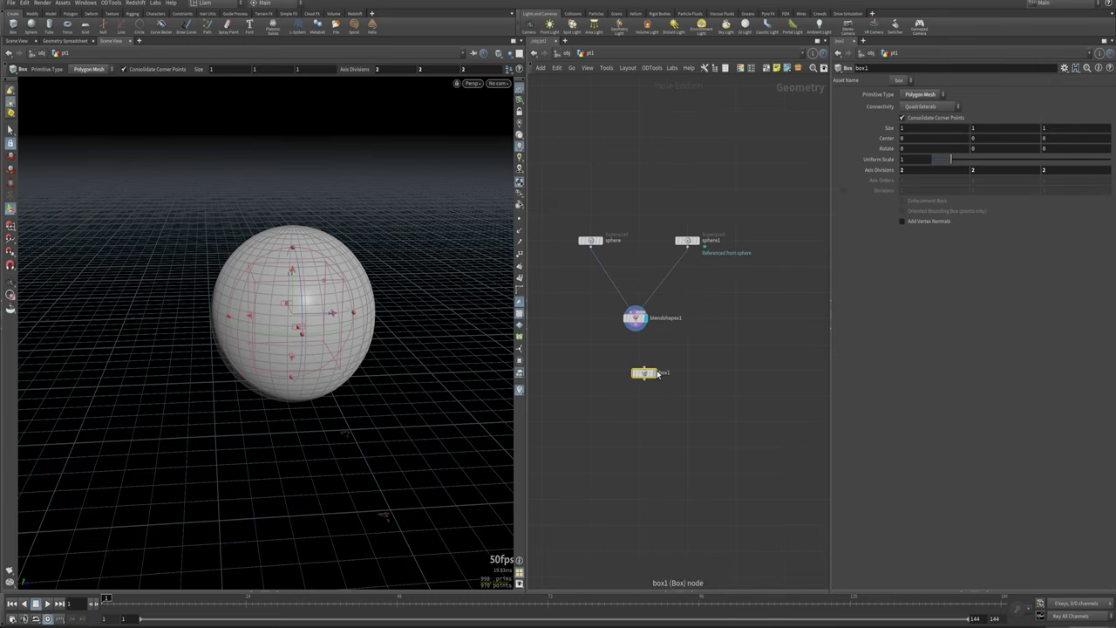
left_click_drag(643, 372, 678, 380)
Delete the Blend Shapes node and move the box node between the two spread-out sphere nodes.
left_click_drag(687, 240, 728, 233)
left_click_drag(638, 330, 625, 440)
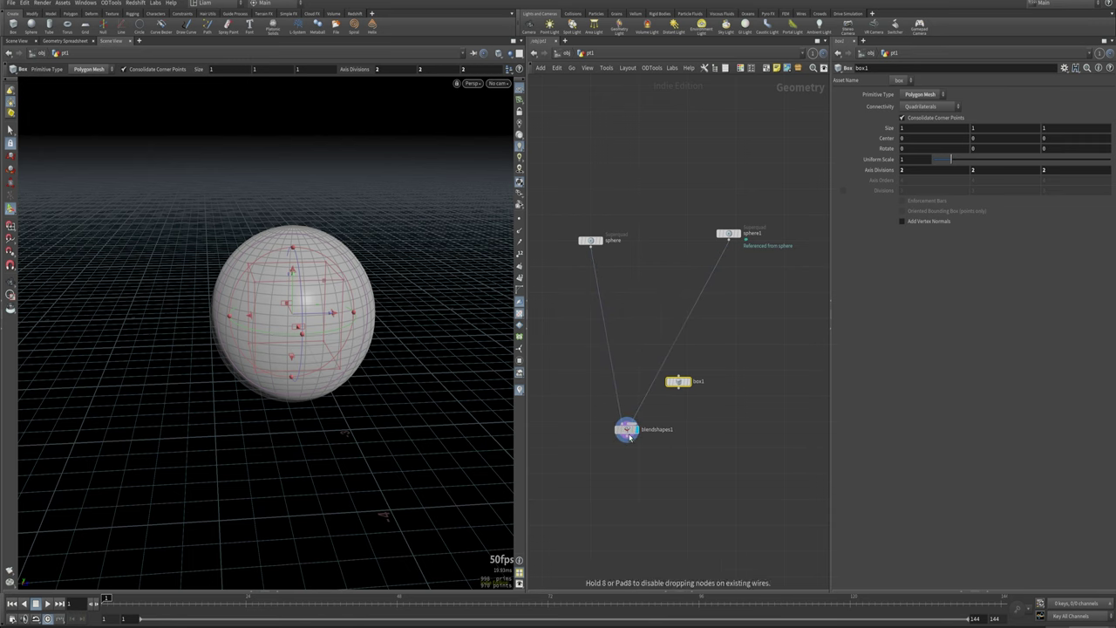
key("Delete")
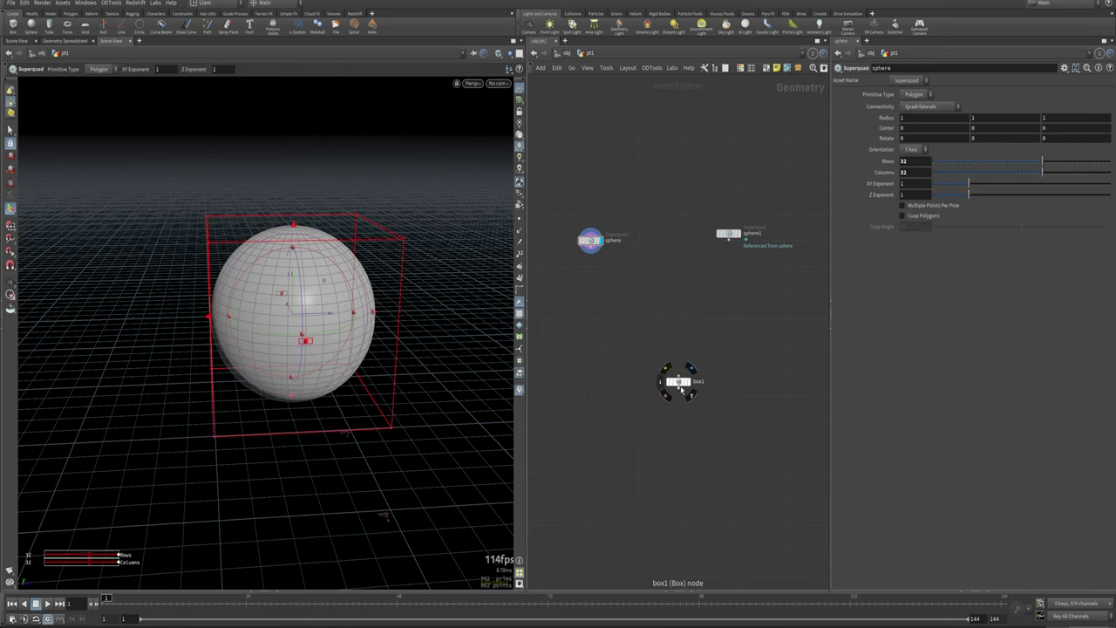
left_click_drag(678, 382, 662, 249)
Add a Null node and place it directly below the box node.
key("Tab")
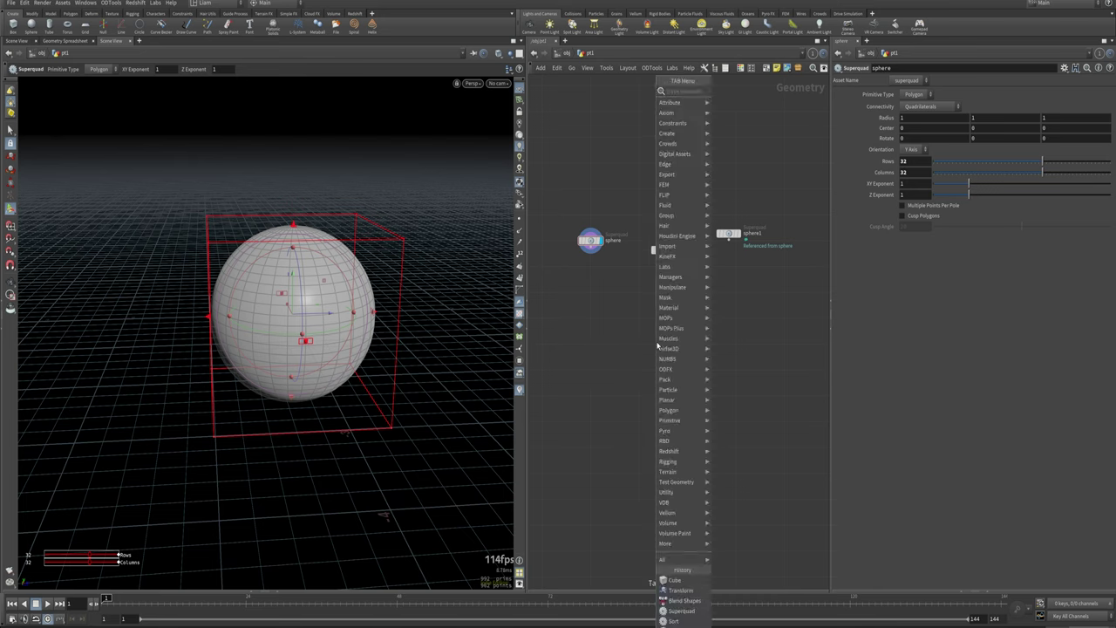
type("null")
key("Return")
left_click(658, 338)
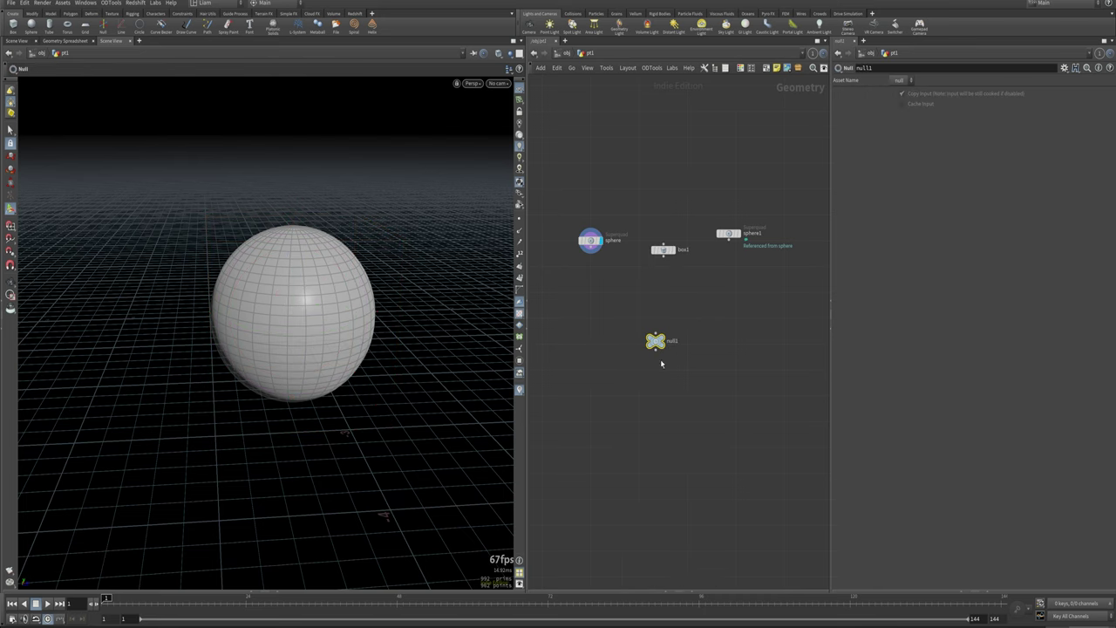
mouse_move(668, 328)
left_mouse_down()
mouse_move(667, 299)
mouse_move(664, 320)
left_mouse_up()
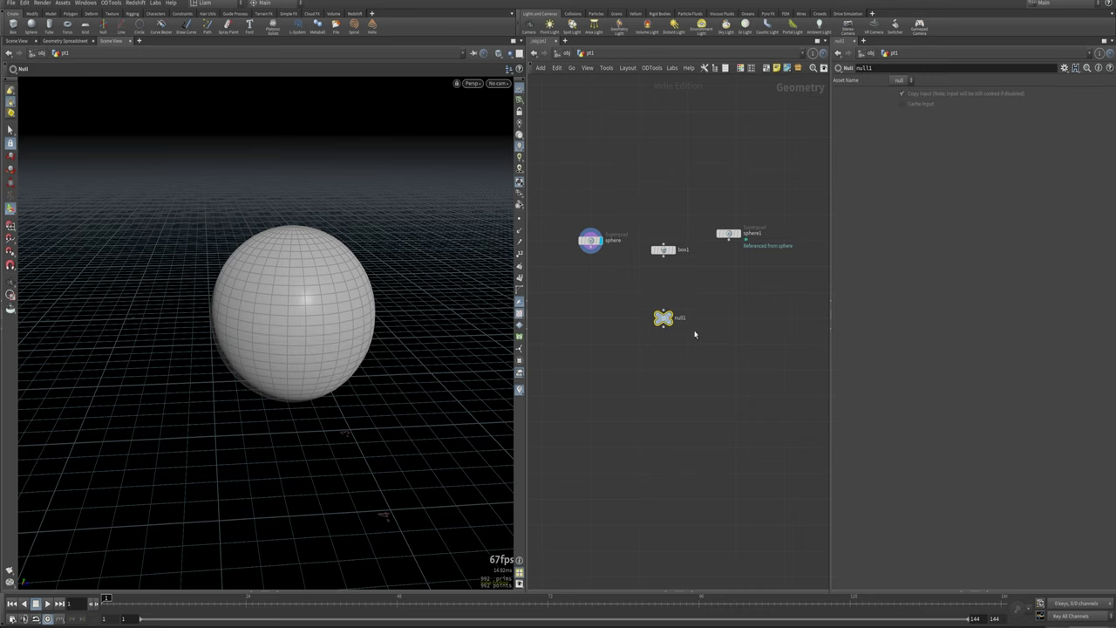
Rename the null to OUT_TEMPLATE, then wire the box into it and display its output.
double_click(680, 318)
type("OUT_TEMPLATE")
key("Return")
left_click_drag(665, 320, 660, 320)
left_click_drag(664, 256, 664, 318)
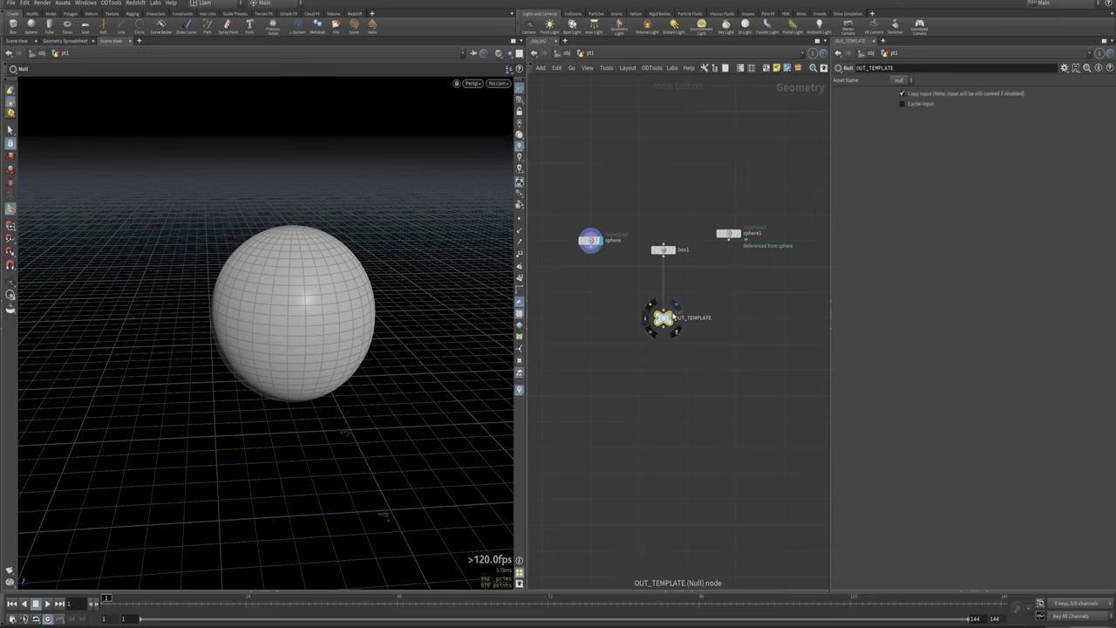
left_click(671, 314)
Add a Copy to Points node below the original sphere and the template null.
key("Tab")
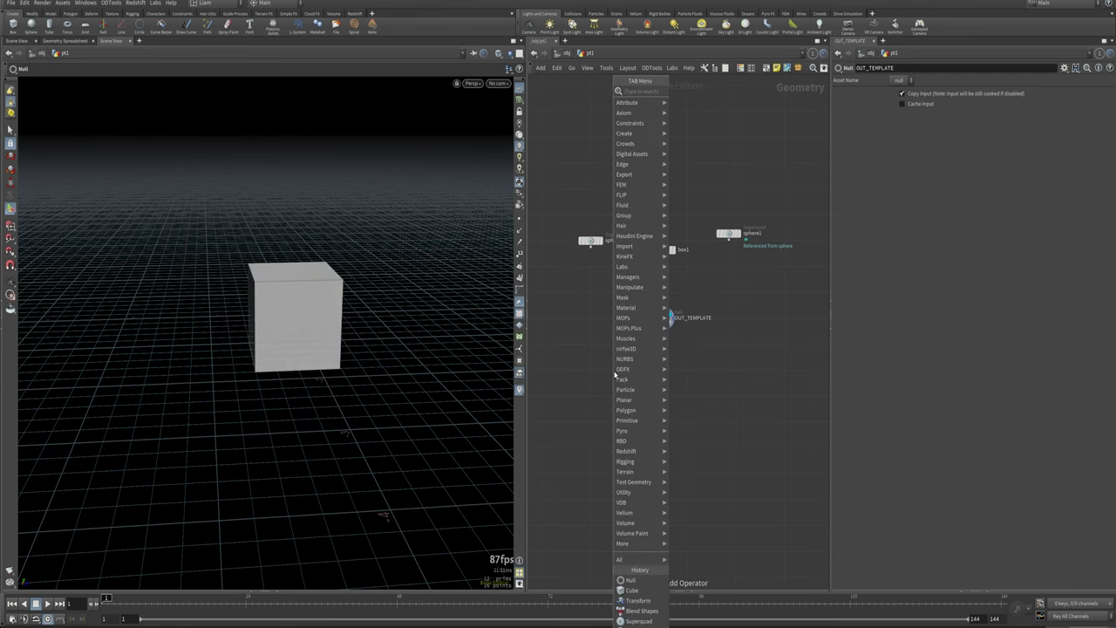
type("copy")
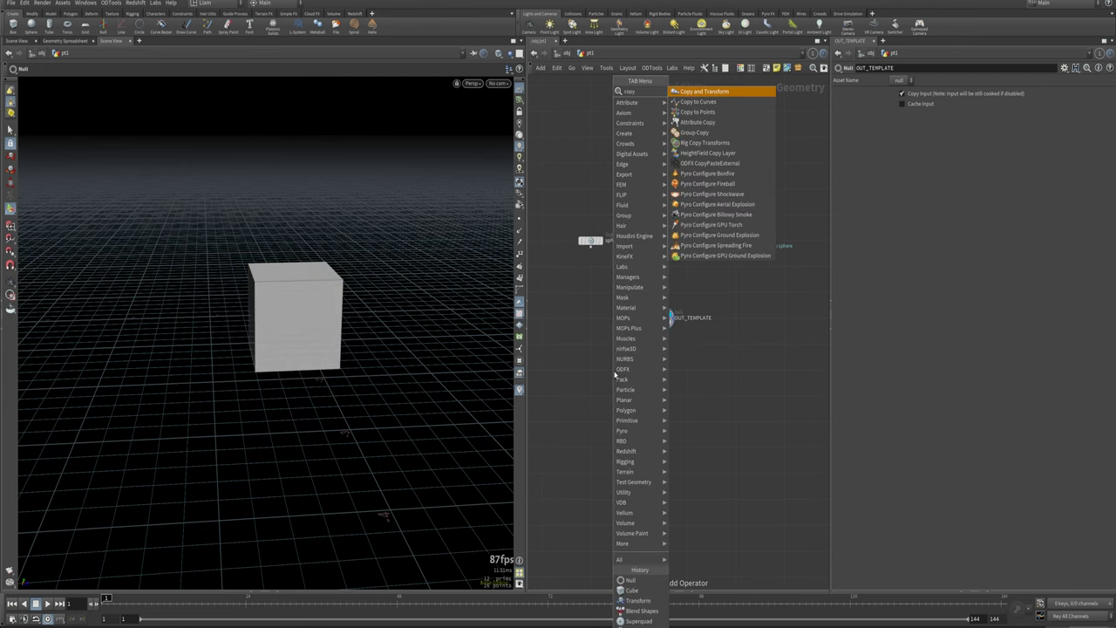
key("Down")
key("Down")
key("Return")
left_click(615, 370)
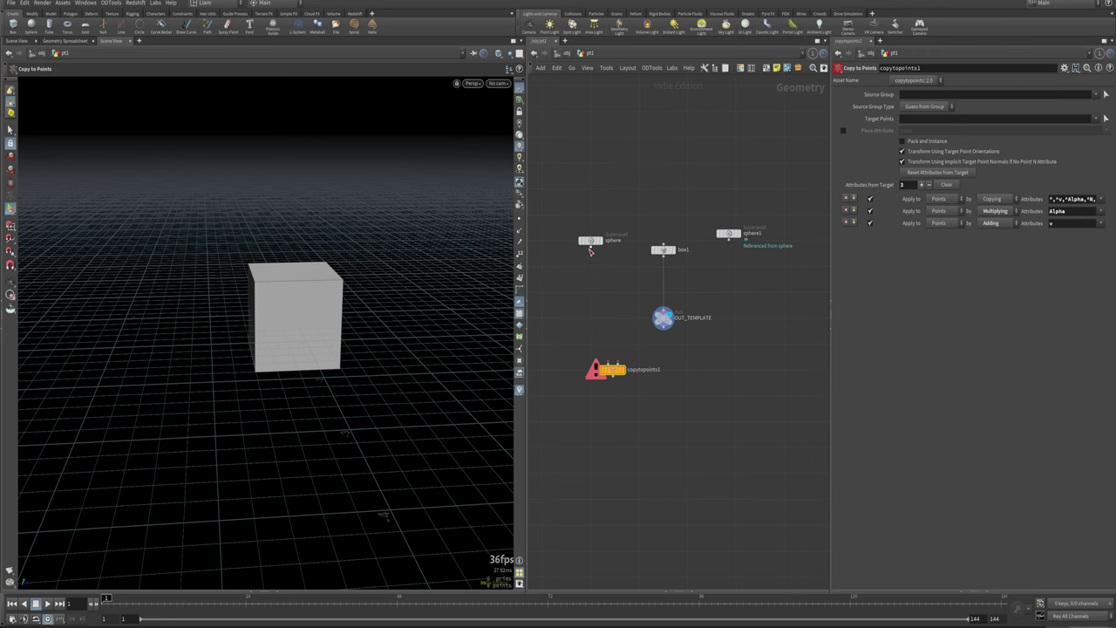
Wire sphere as the source and OUT_TEMPLATE as the target points of the Copy to Points node, and display it.
left_click_drag(590, 251, 603, 361)
left_click_drag(663, 328, 590, 379)
left_click(624, 369)
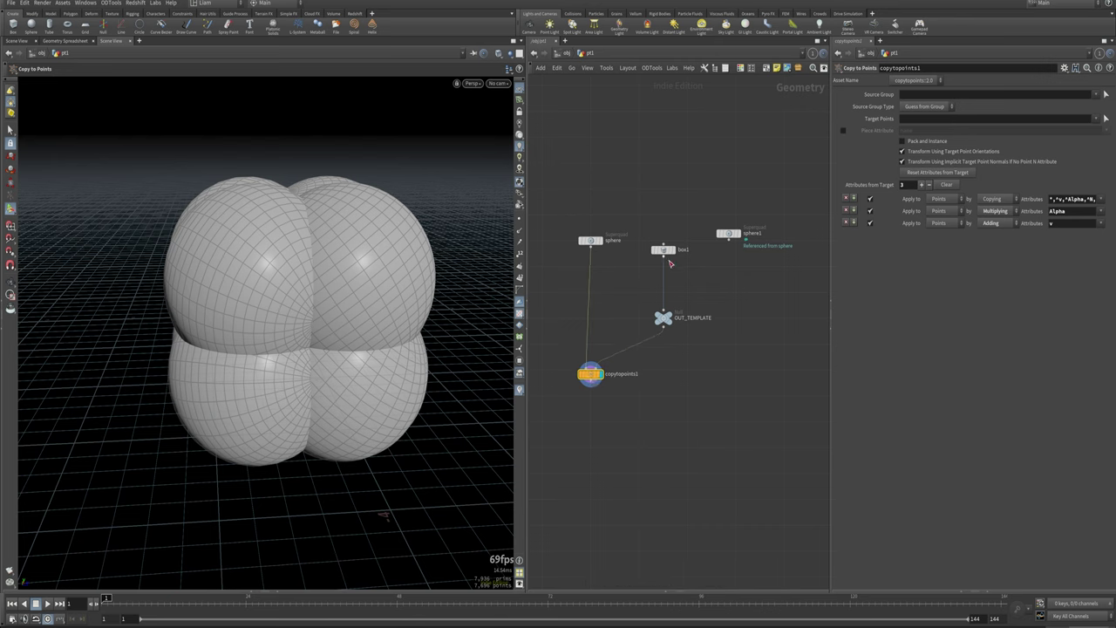
Set the template box's axis divisions to 8 in X and 10 in Y.
left_click(664, 250)
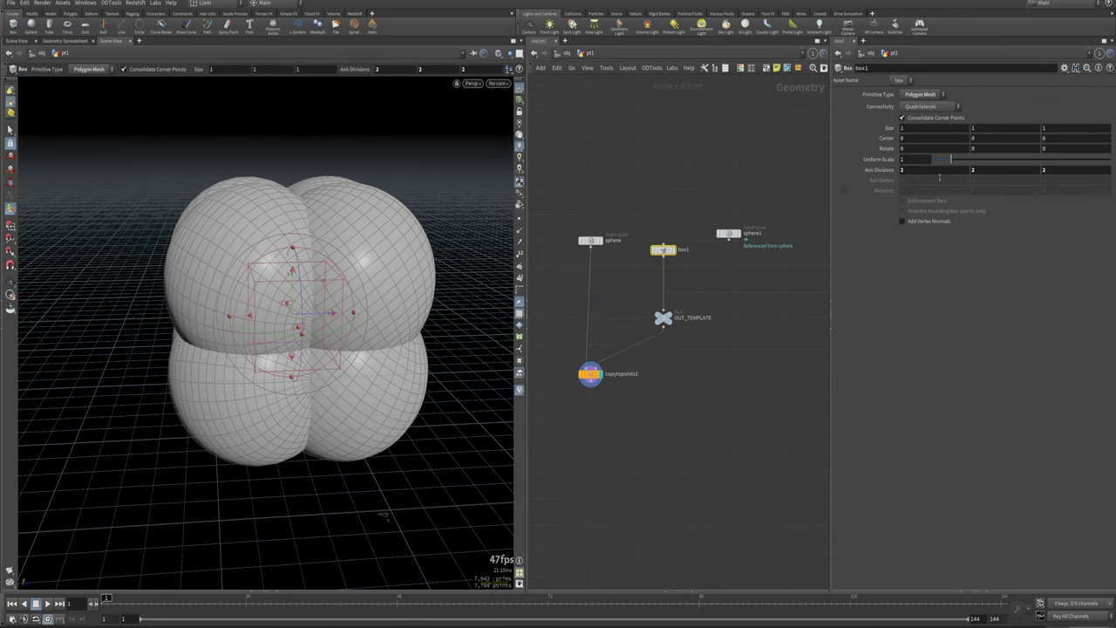
middle_click_drag(921, 176, 1027, 172)
mouse_move(343, 284)
left_mouse_down("alt")
mouse_move(359, 358)
mouse_move(353, 286)
left_mouse_up("alt")
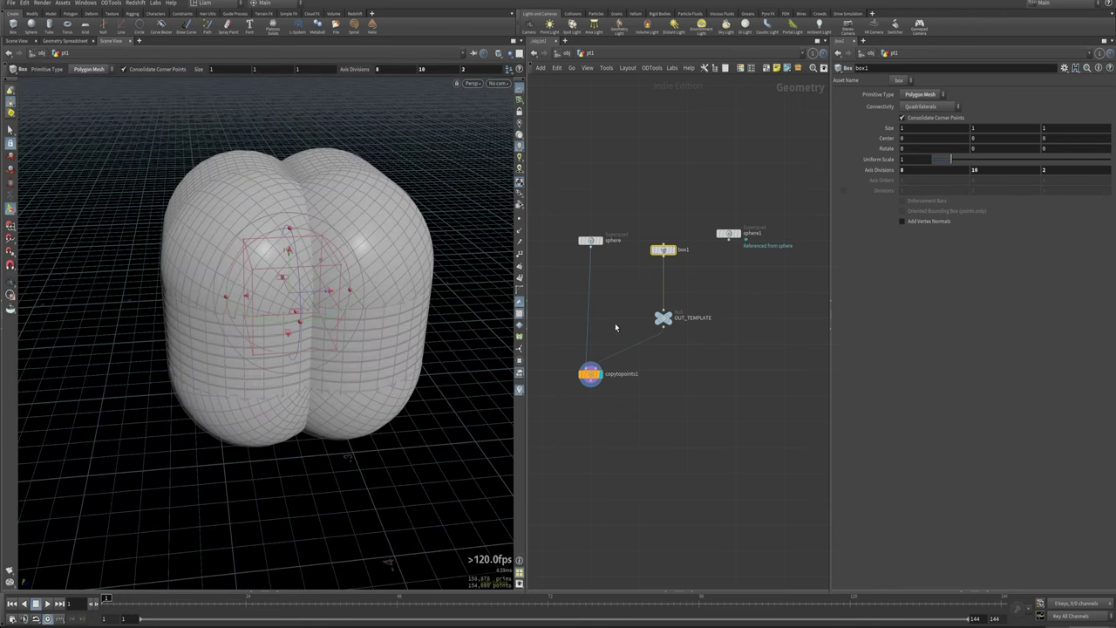
mouse_move(592, 373)
left_mouse_down()
mouse_move(590, 400)
mouse_move(600, 370)
left_mouse_up()
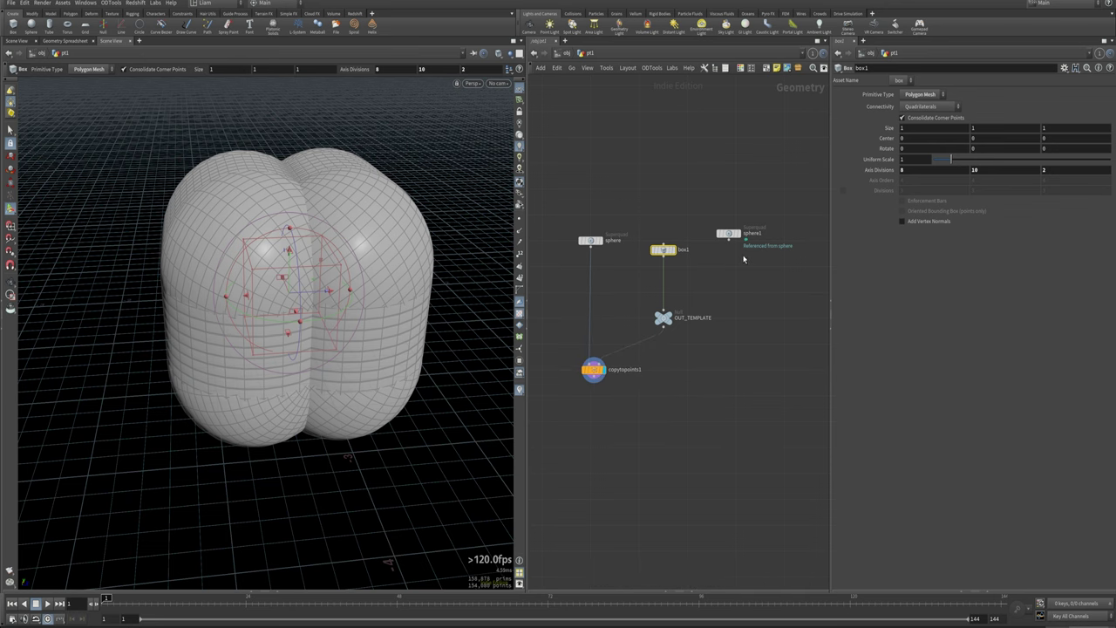
Set the template box's uniform scale to about 6.73 and its Z axis divisions to 4.
left_click_drag(959, 162, 1052, 160)
right_click_drag(198, 360, 336, 279, "alt")
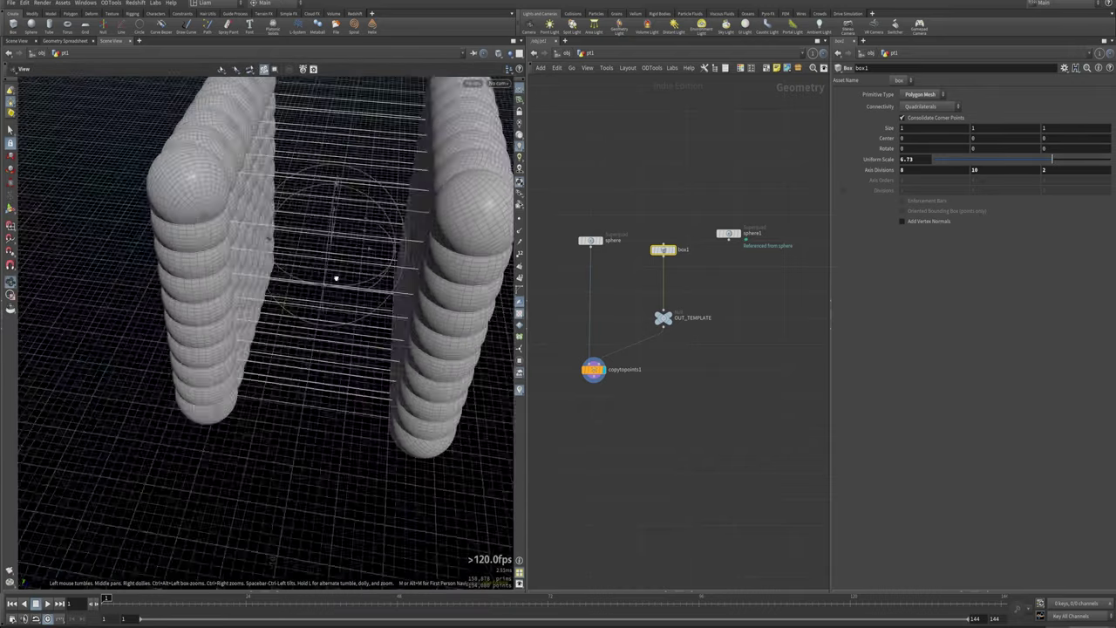
left_click_drag(336, 279, 279, 324, "alt")
left_click_drag(1101, 168, 1104, 169)
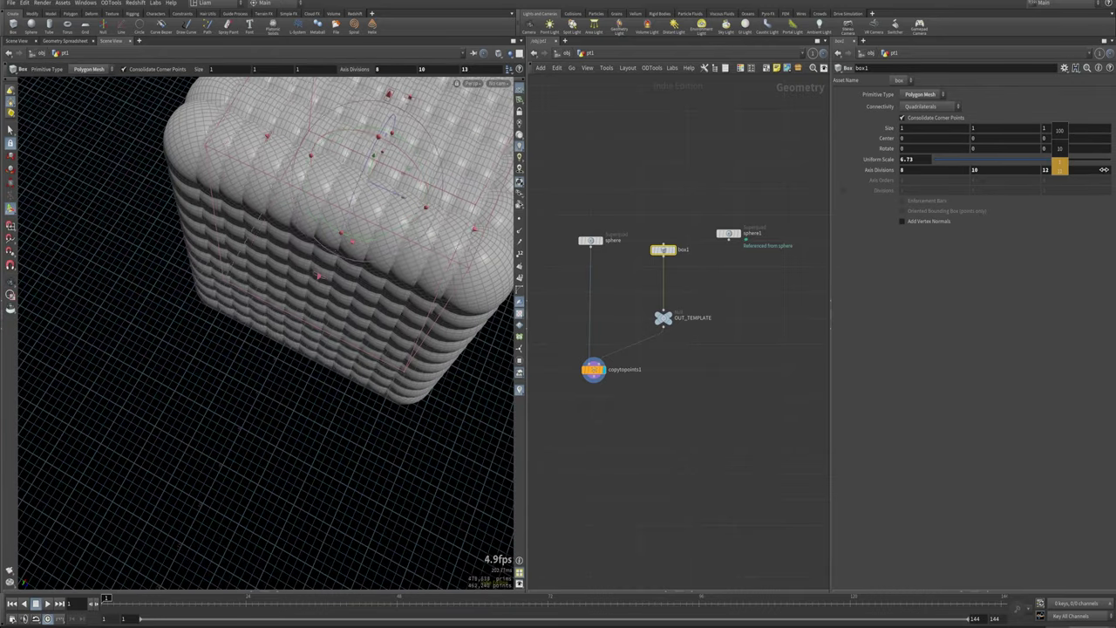
middle_click_drag(1083, 172, 1075, 174)
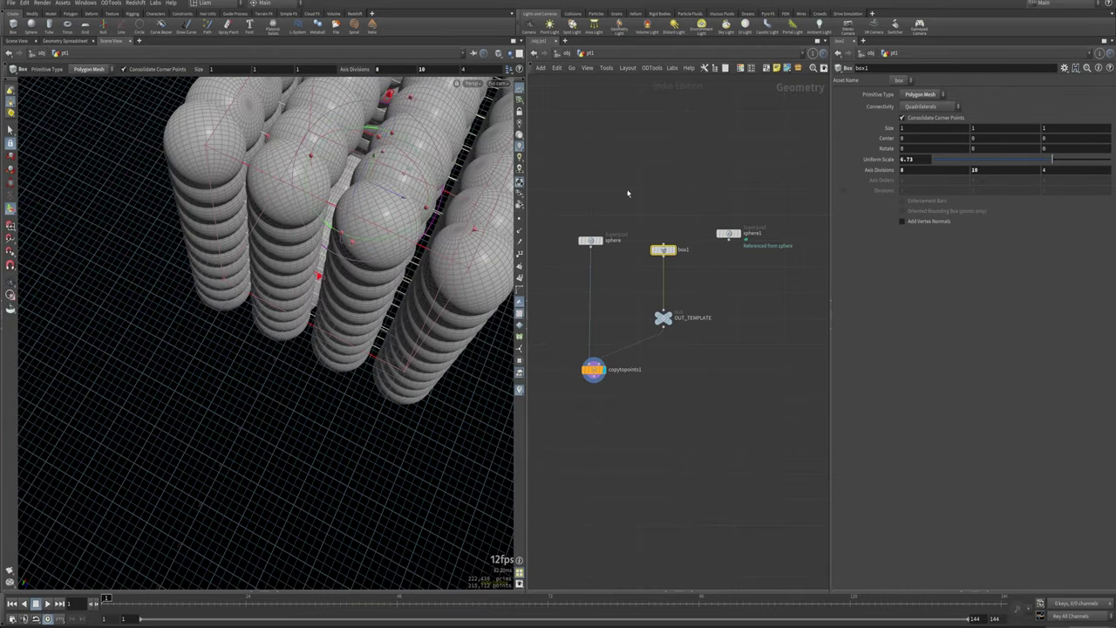
Resize the template box along X in the viewport to a size of about 0.77 with its center at about 0.79.
left_click_drag(420, 292, 455, 219)
key("Escape")
mouse_move(224, 164)
left_mouse_down()
mouse_move(229, 259)
mouse_move(242, 212)
mouse_move(456, 244)
mouse_move(438, 306)
mouse_move(331, 275)
mouse_move(459, 320)
mouse_move(200, 232)
mouse_move(413, 334)
mouse_move(257, 312)
mouse_move(109, 191)
mouse_move(346, 386)
mouse_move(600, 326)
mouse_move(144, 436)
mouse_move(309, 273)
mouse_move(481, 274)
left_mouse_up()
scroll(230, 261, "up", 6)
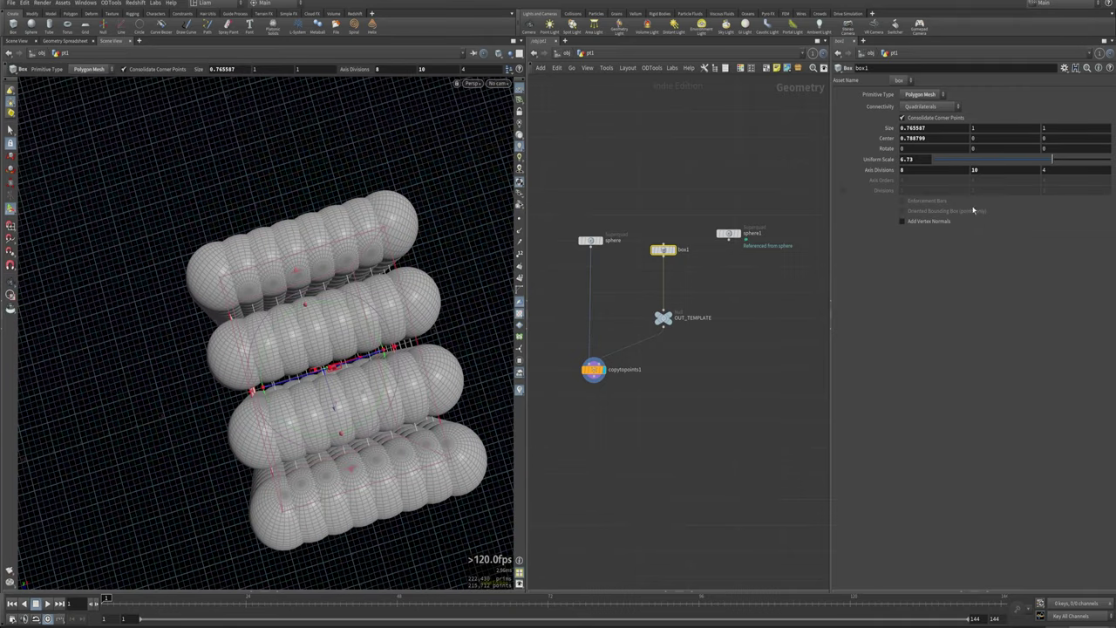
Set the template box's Z axis divisions to 3 and stretch it along Y to a size of about 2.66.
left_click(1060, 171)
type("3")
key("Tab")
key("Tab")
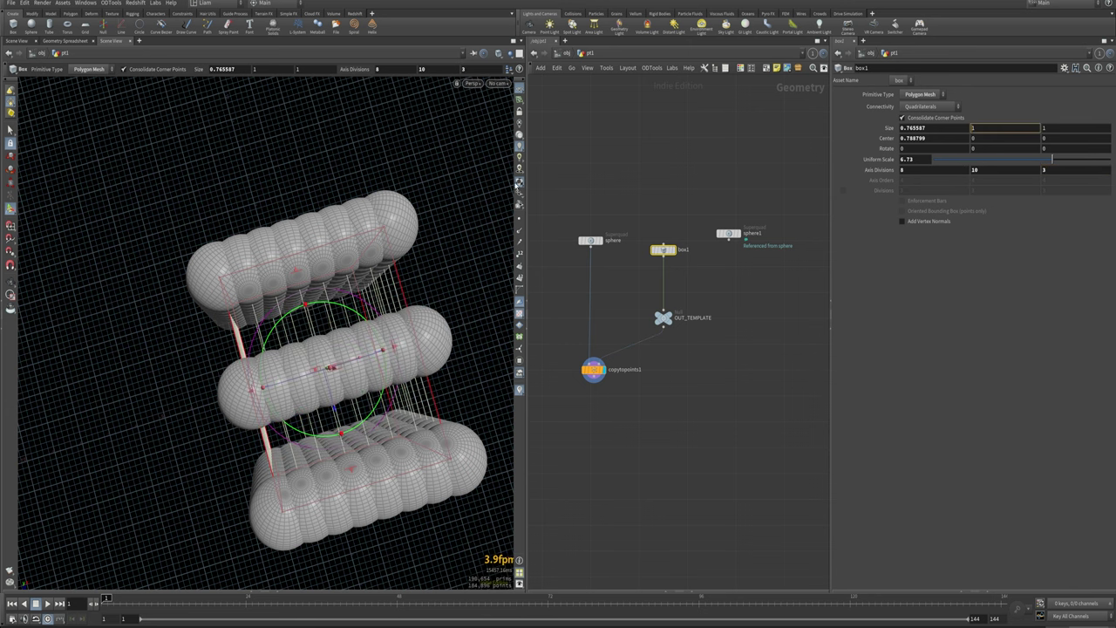
left_click_drag(332, 367, 215, 280)
key("Return")
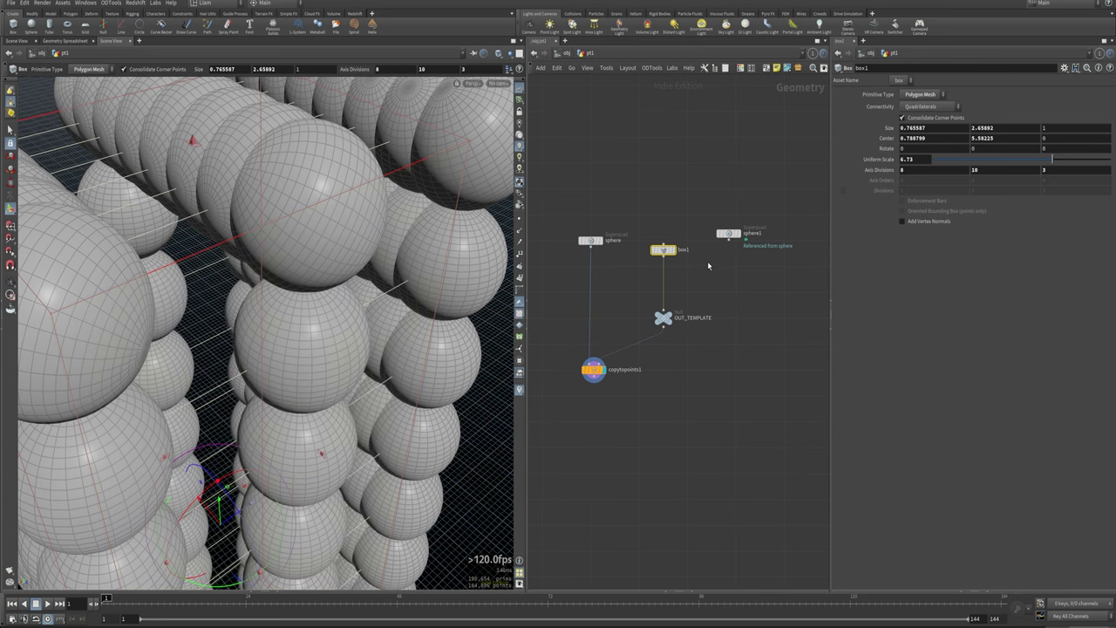
Add a Points from Volume node to the network.
key("Escape")
left_click_drag(209, 291, 396, 295)
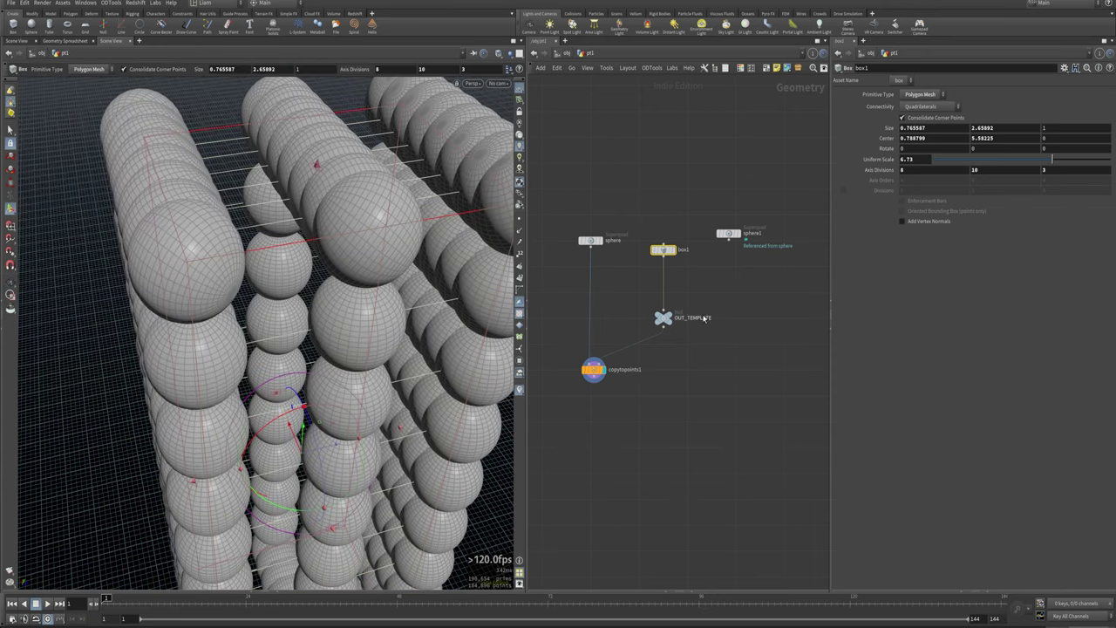
key("Tab")
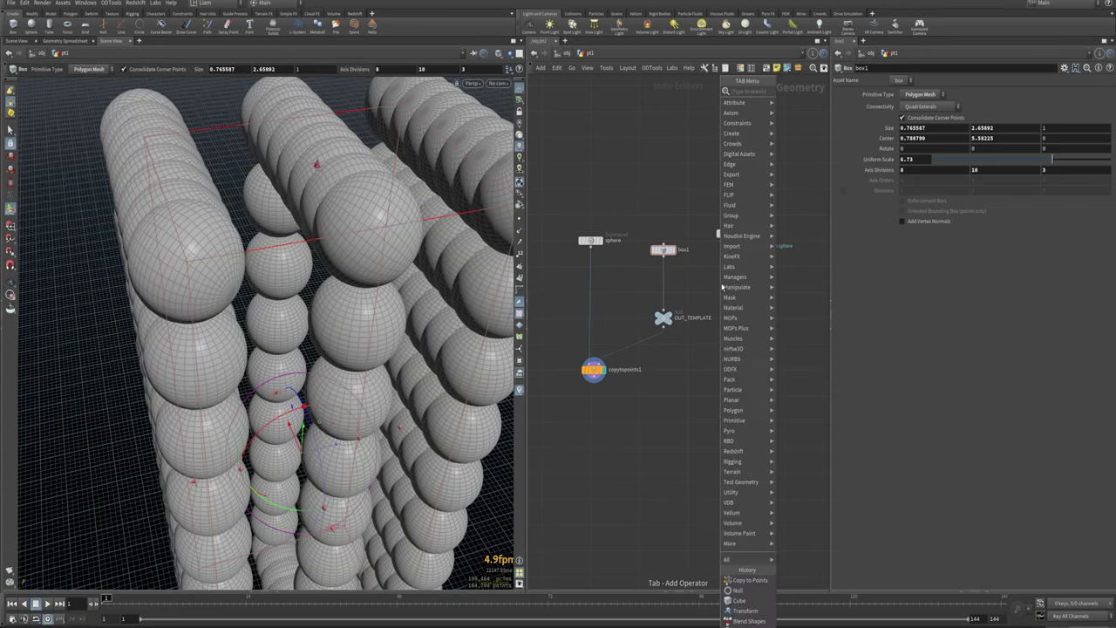
type("poin")
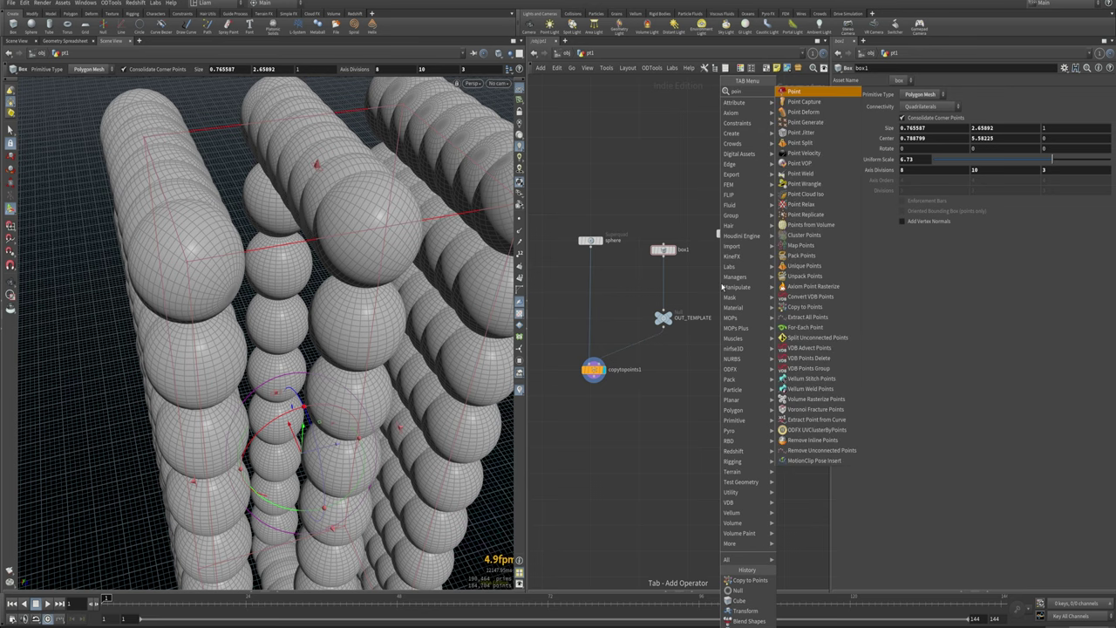
type("t v")
key("Down")
key("Down")
key("Return")
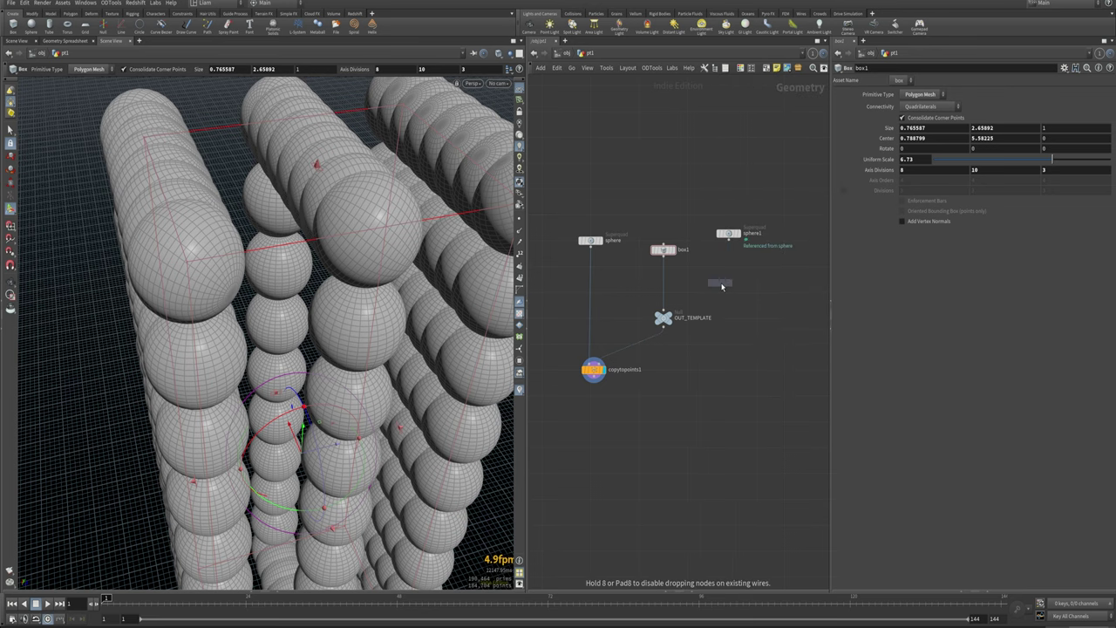
left_click(704, 294)
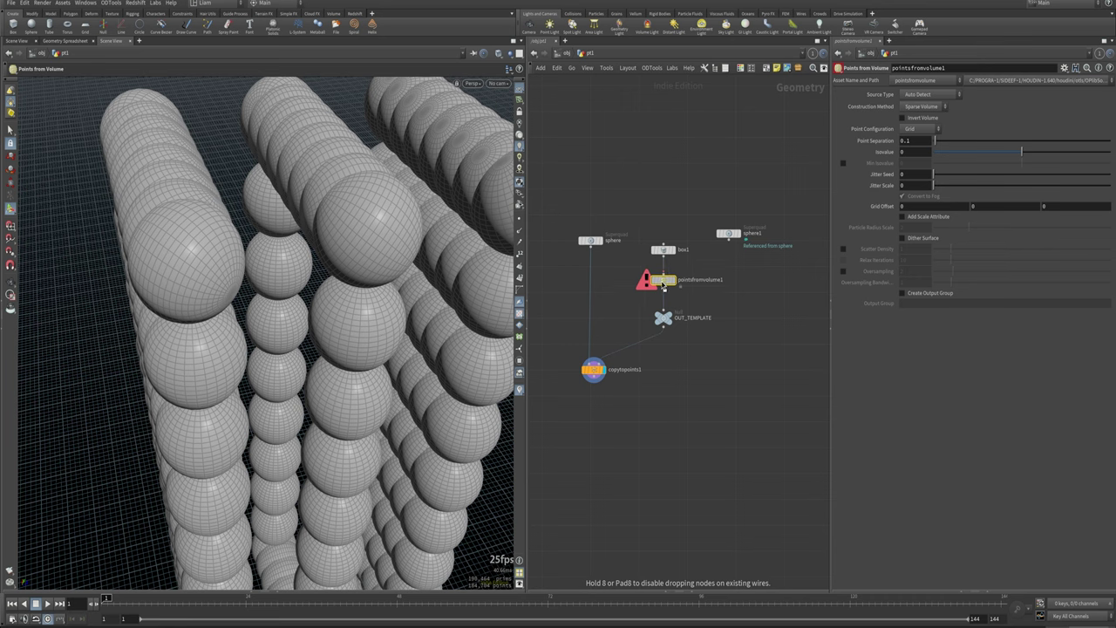
Set the Points from Volume point separation to 1 and insert the node between the template box and OUT_TEMPLATE.
double_click(906, 141)
type("1")
left_click(745, 316)
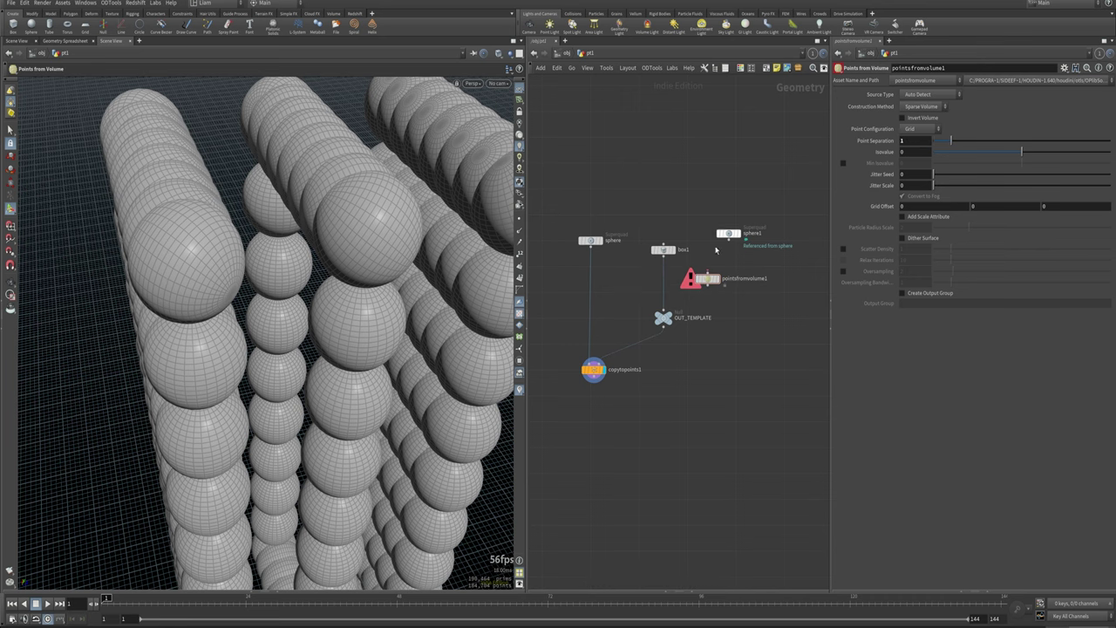
left_click_drag(706, 285, 664, 293)
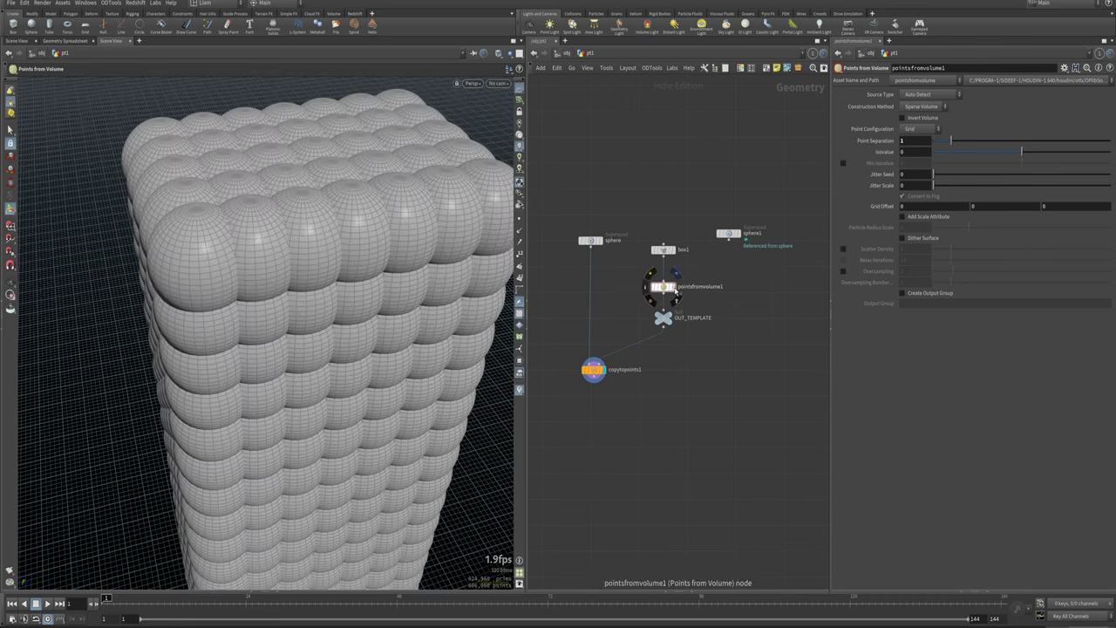
left_click_drag(210, 320, 284, 302, "alt")
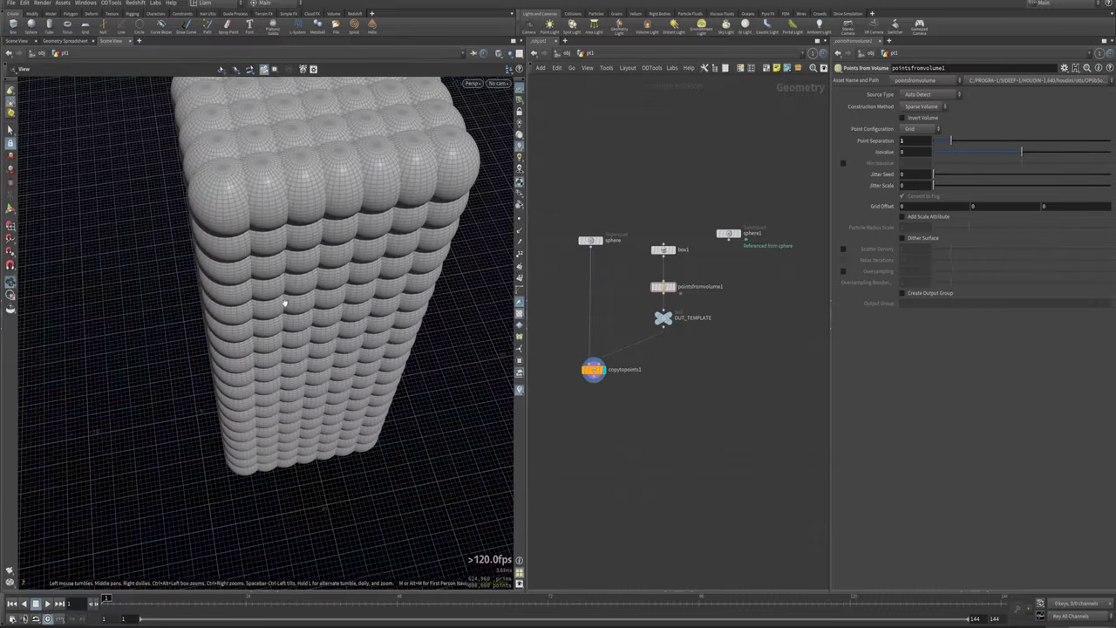
Display the points generated from the volume, and return the display to the copied spheres.
left_click(674, 285)
left_click_drag(344, 339, 336, 366, "alt")
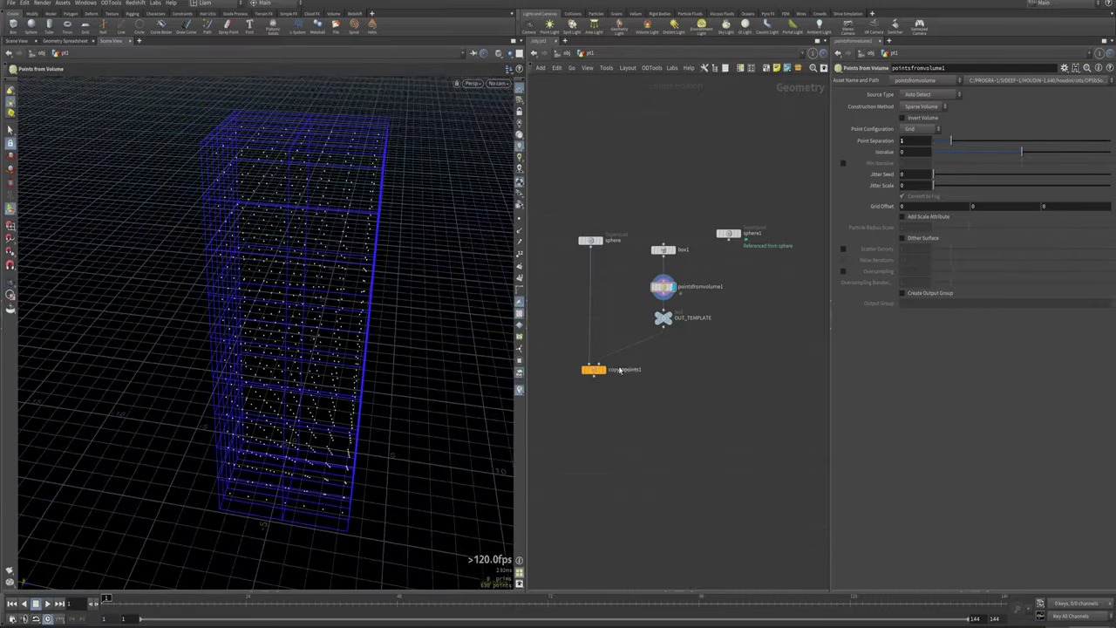
left_click(607, 373)
left_click_drag(444, 258, 454, 296, "alt")
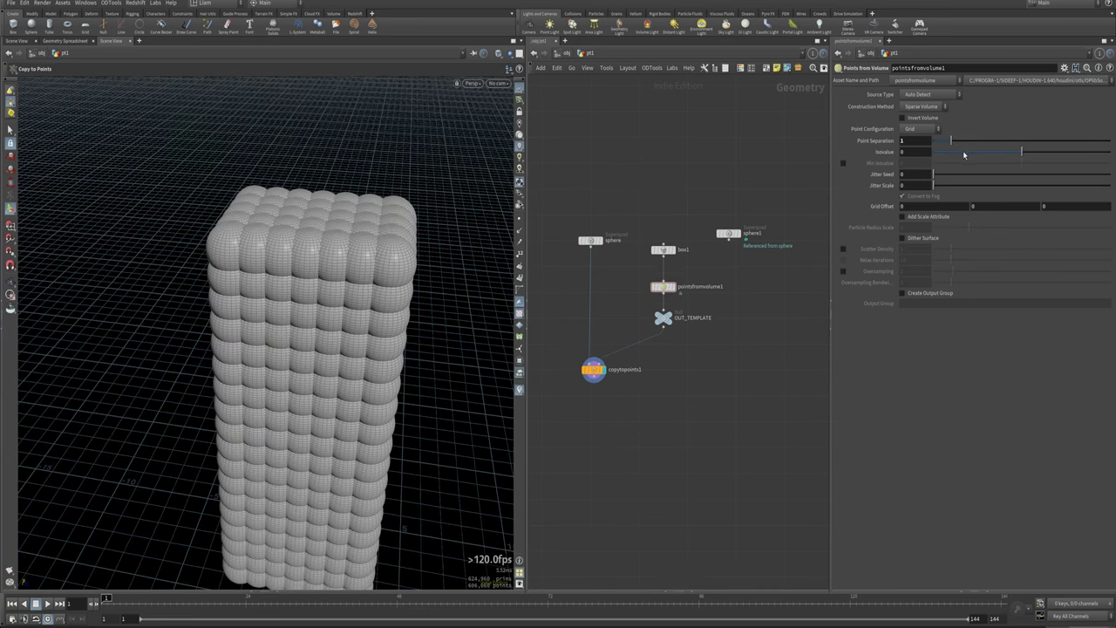
Increase the Points from Volume point separation to 2.89 and display the generated points.
left_click_drag(951, 143, 984, 143)
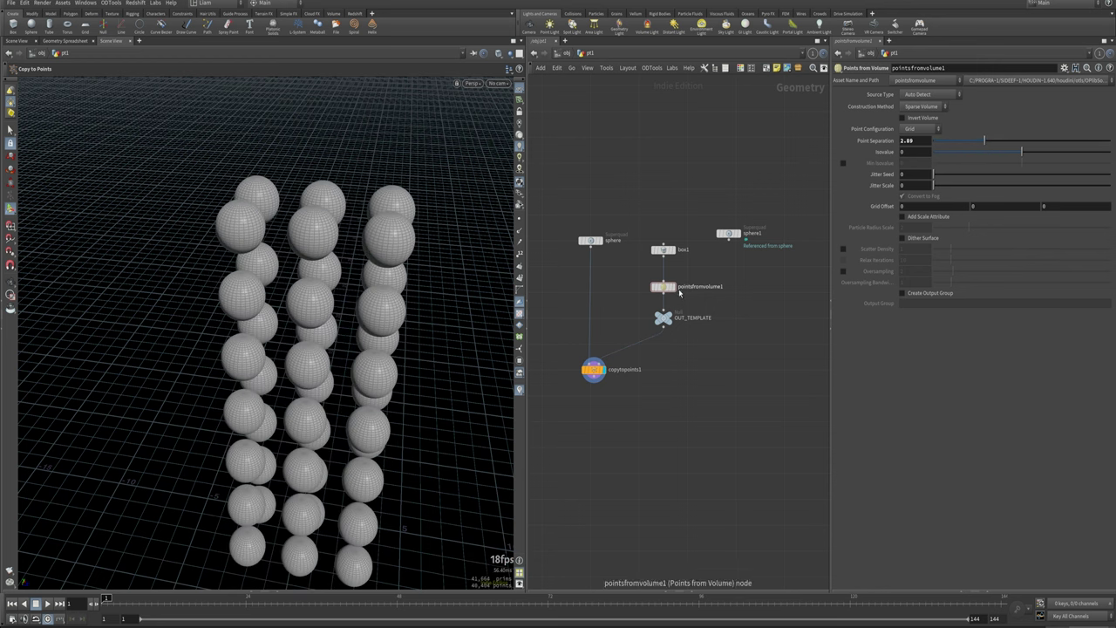
left_click(671, 286)
left_click_drag(403, 300, 279, 287)
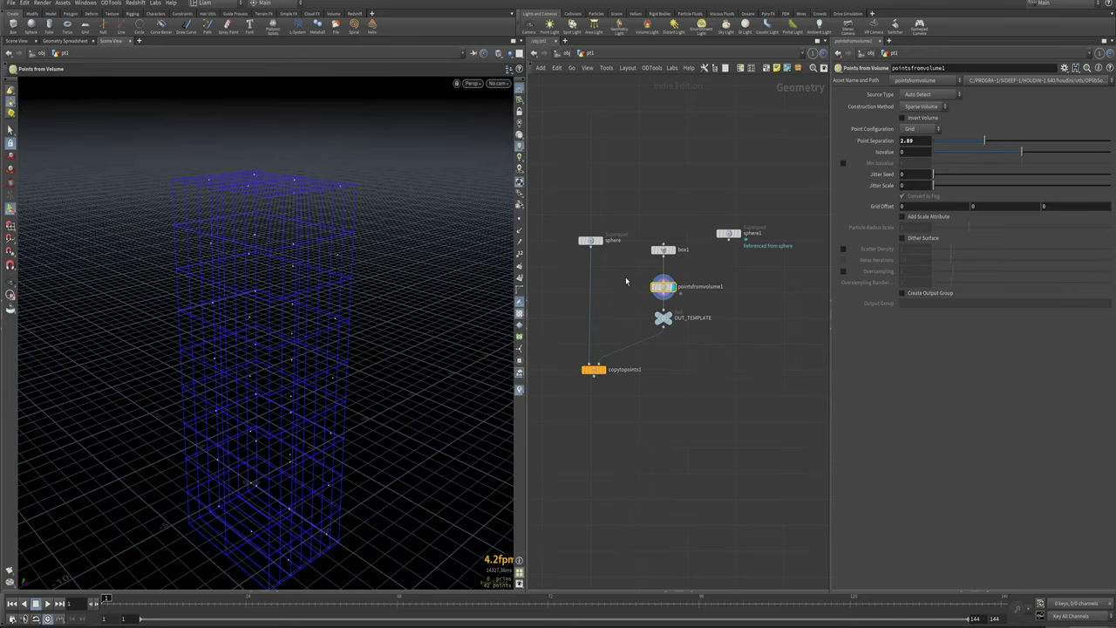
Delete the Points from Volume node and the template box, and move OUT_TEMPLATE slightly lower in the network.
key("Delete")
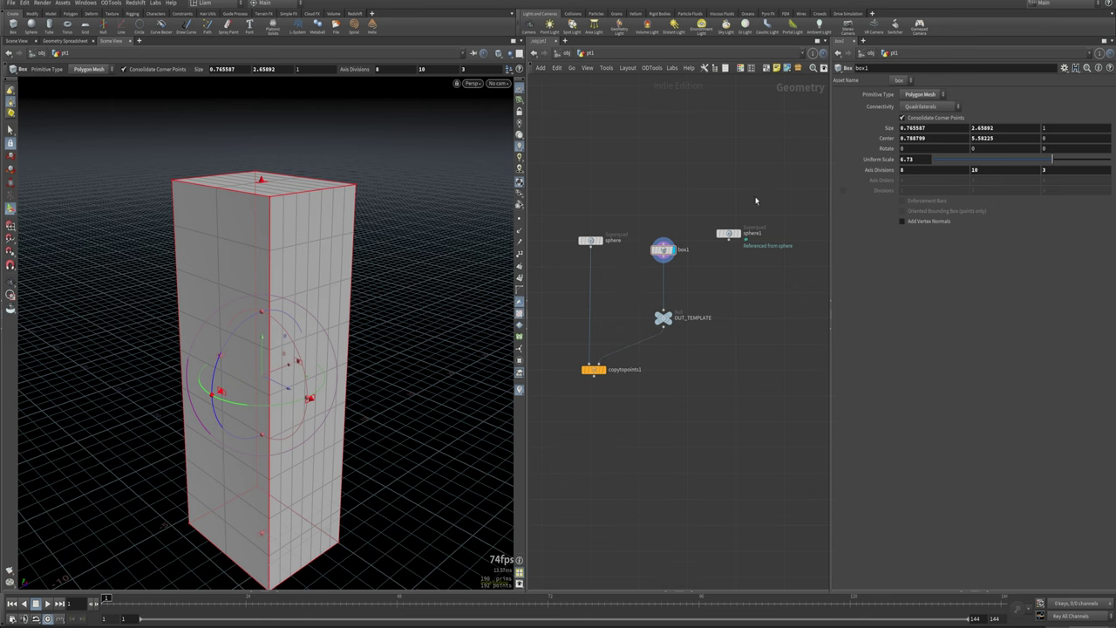
left_click_drag(692, 281, 649, 230)
key("Delete")
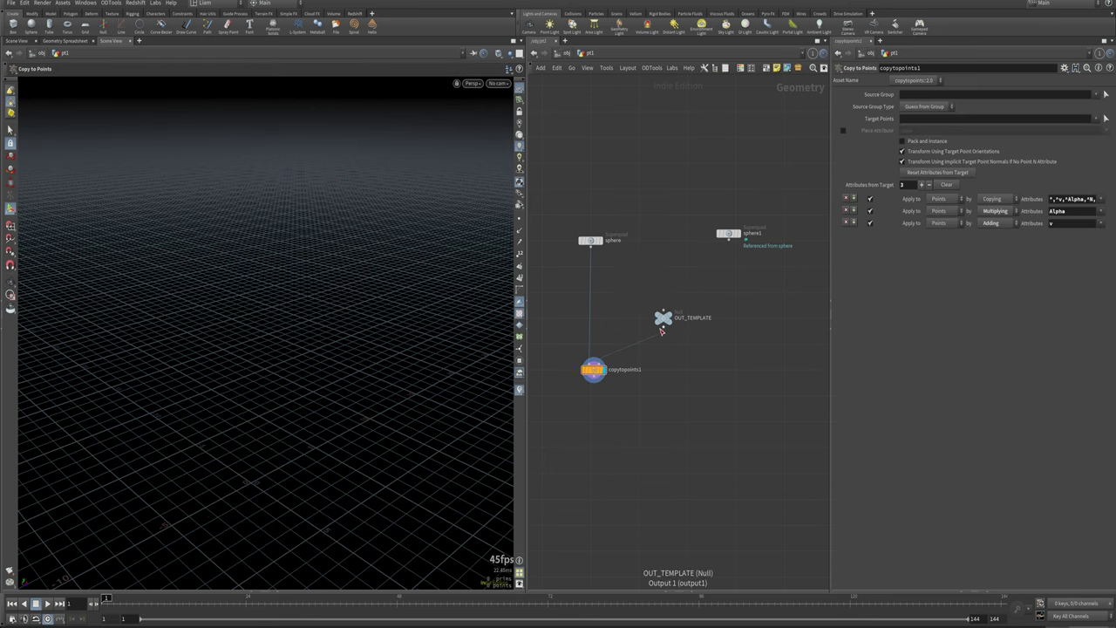
left_click_drag(664, 320, 662, 340)
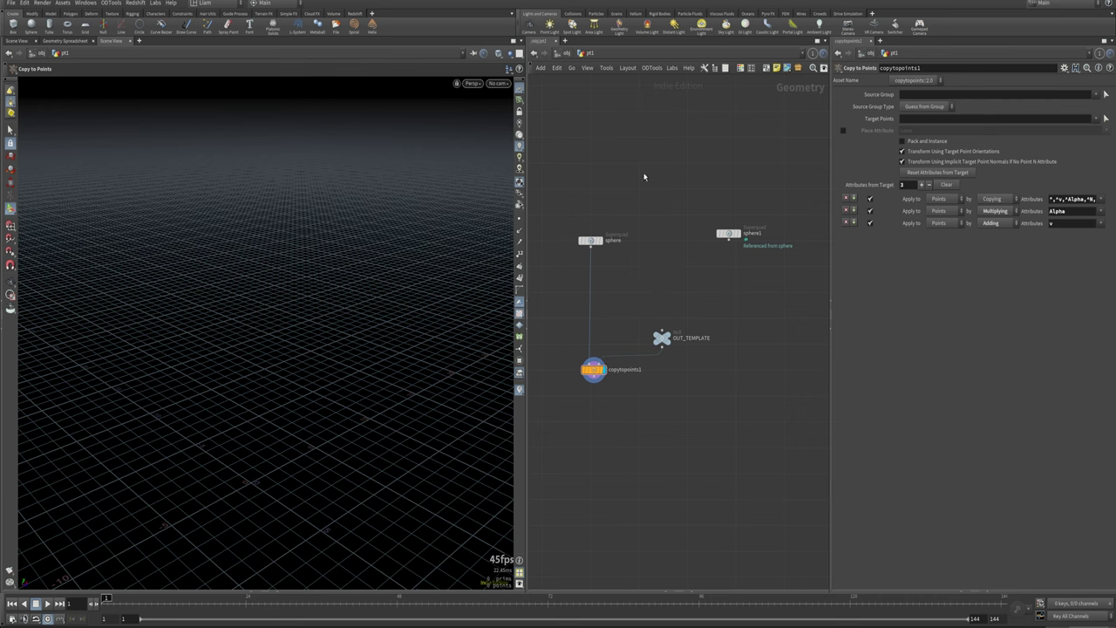
Add a Grid node and connect it to OUT_TEMPLATE as the new template for the sphere copies.
key("Tab")
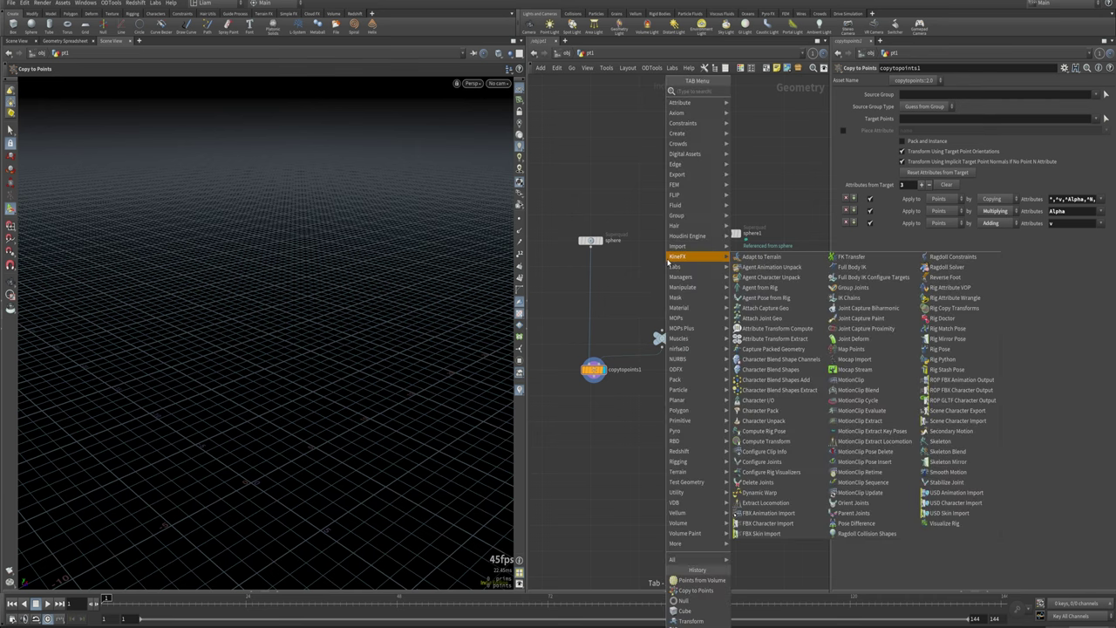
type("grid")
key("Return")
left_click(667, 262)
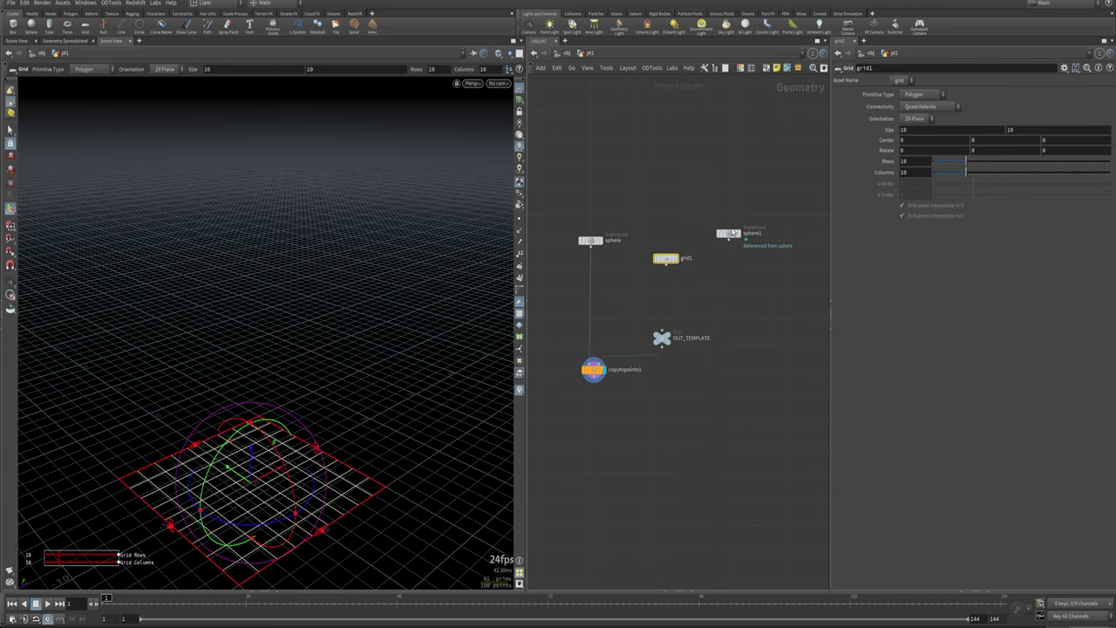
left_click_drag(667, 272, 662, 331)
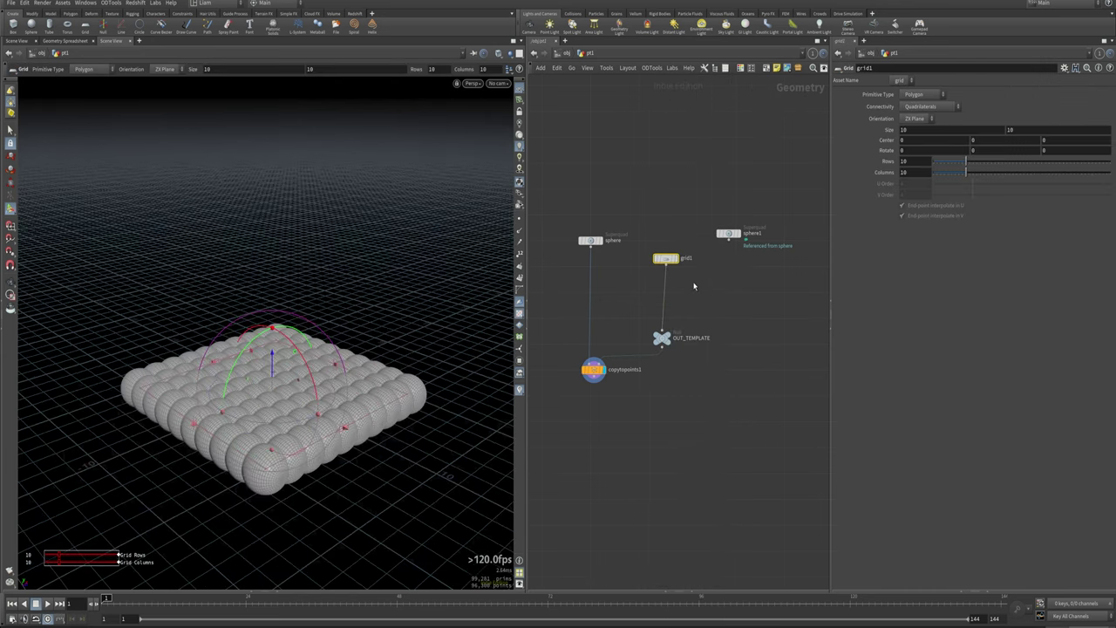
left_click_drag(224, 405, 312, 452, "alt")
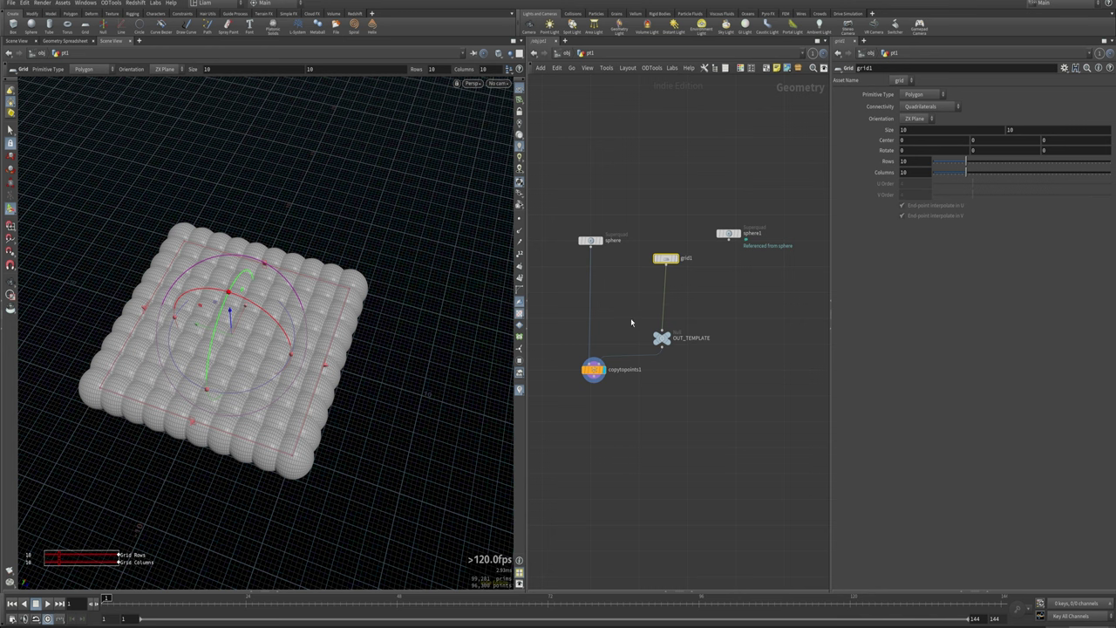
Set the grid's rows and columns to 4 each.
left_click(904, 163)
type("4")
key("Tab")
type("4")
key("Return")
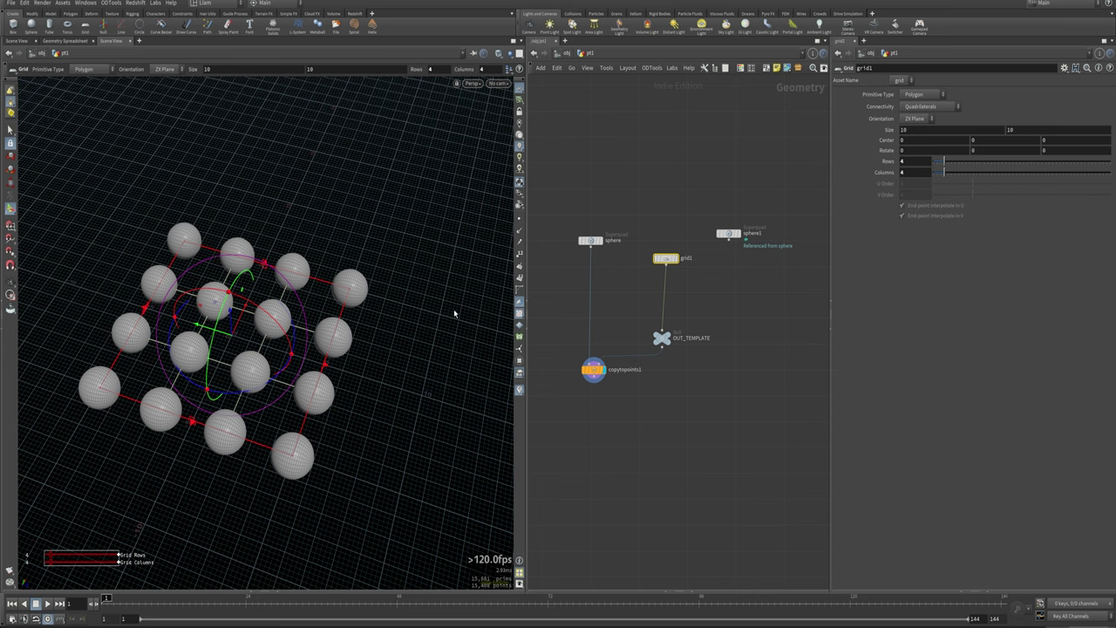
Set the grid's rows and columns to 3 each.
left_click(905, 161)
type("3")
key("Tab")
type("3")
key("Return")
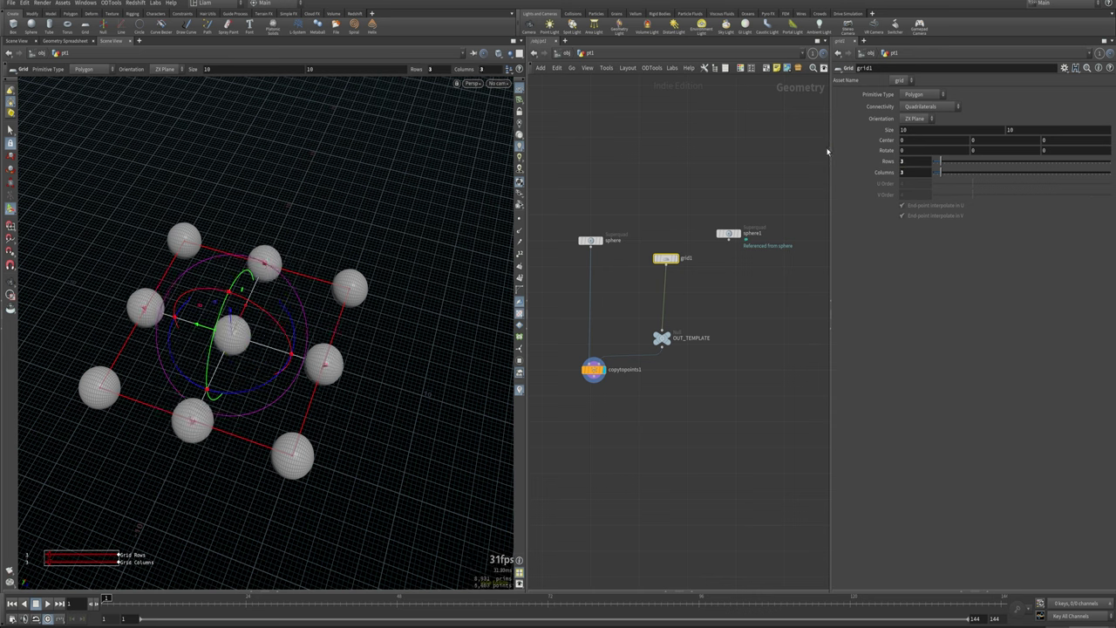
Insert a Copy and Transform node between the grid and OUT_TEMPLATE and display its output.
left_click(629, 293)
key("Tab")
type("copy")
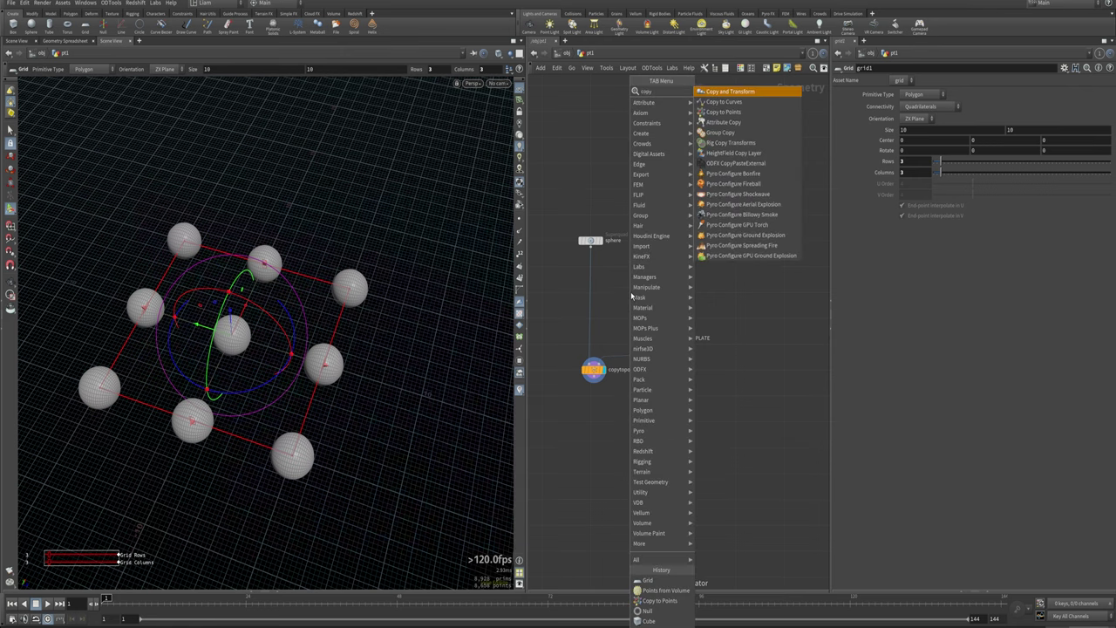
key("Return")
left_click(631, 295)
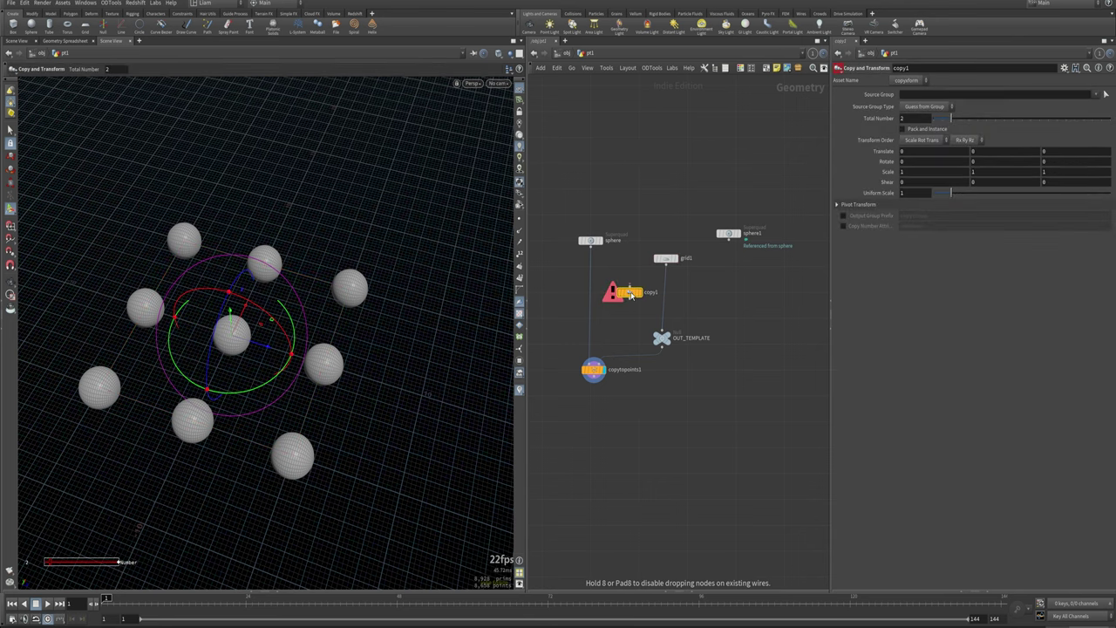
left_click_drag(630, 295, 666, 293)
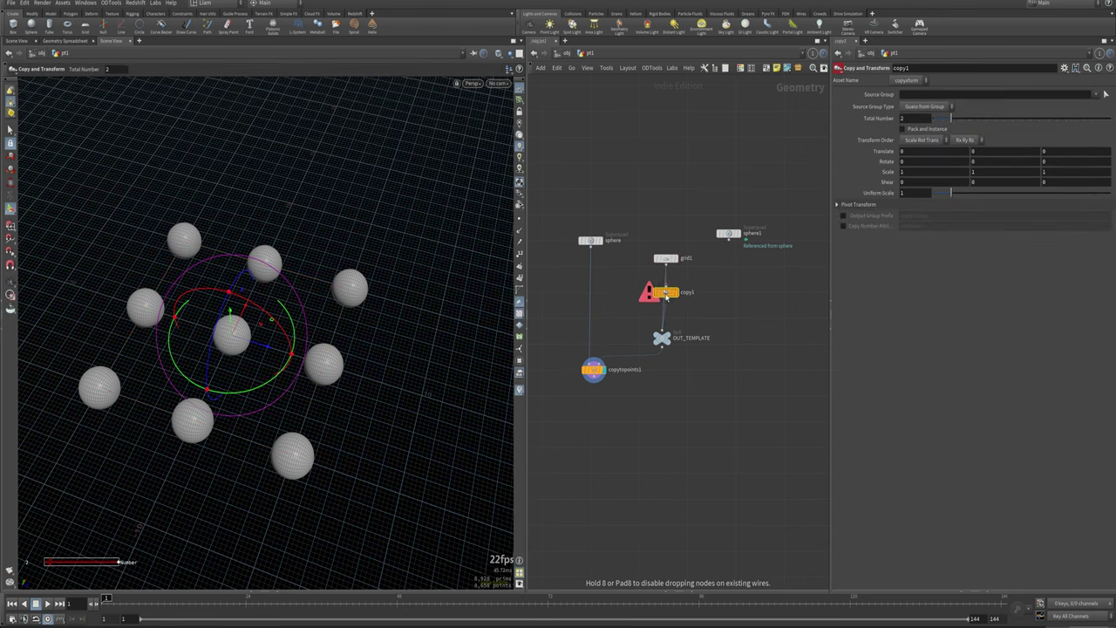
left_click(675, 293)
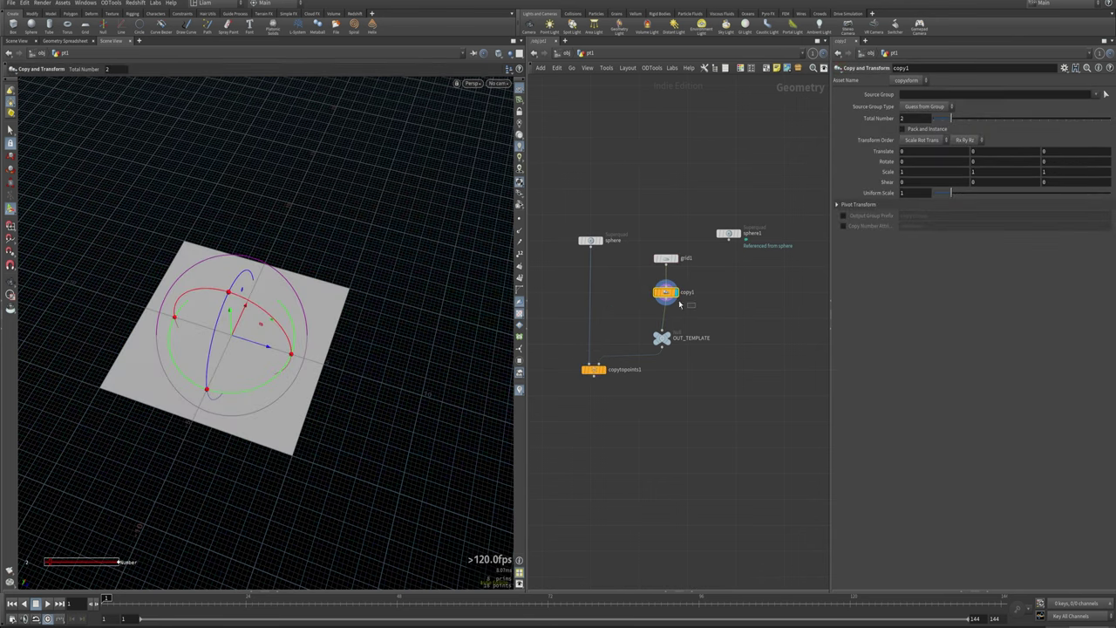
Set the Copy and Transform Y translation to 2 and the total number of copies to 6.
middle_click_drag(329, 399, 334, 418, "alt")
left_click_drag(335, 418, 344, 316, "alt")
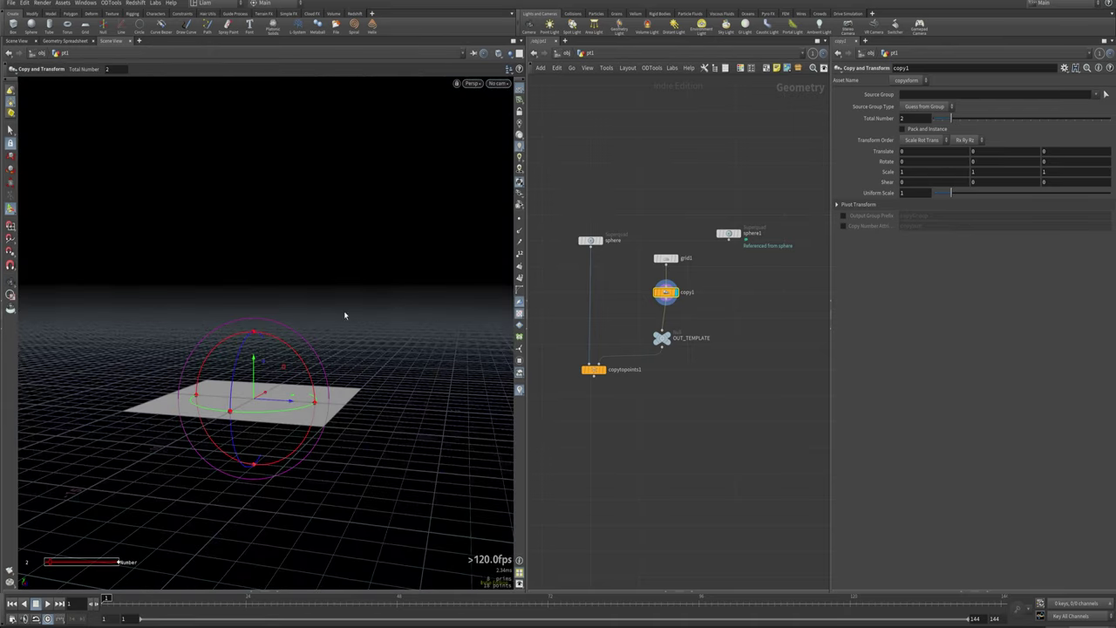
middle_click_drag(989, 153, 1072, 139)
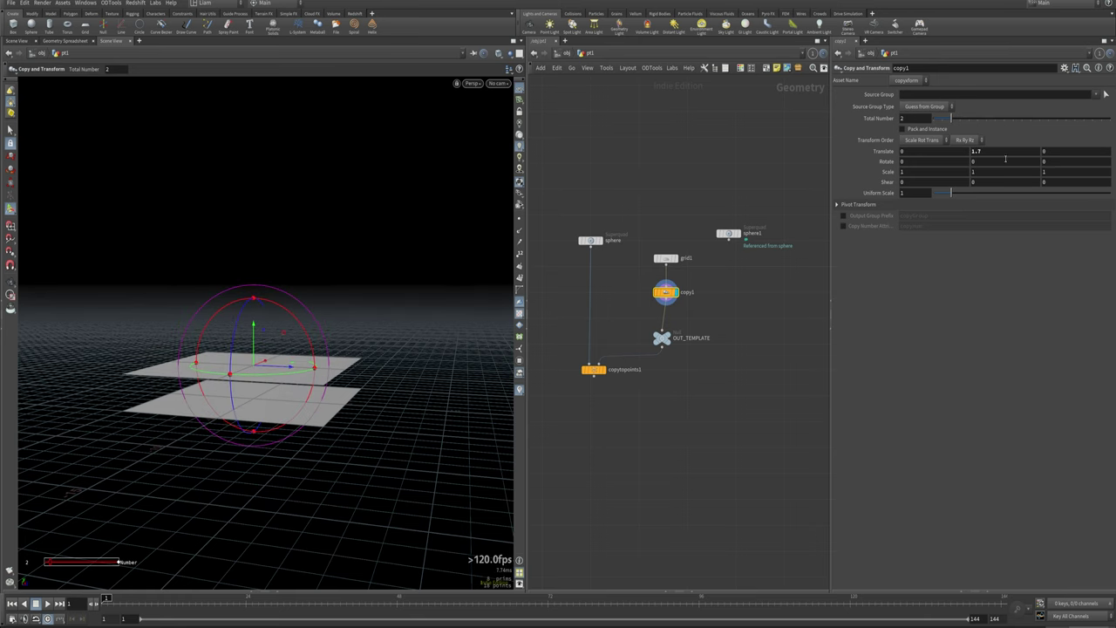
type("2")
key("Return")
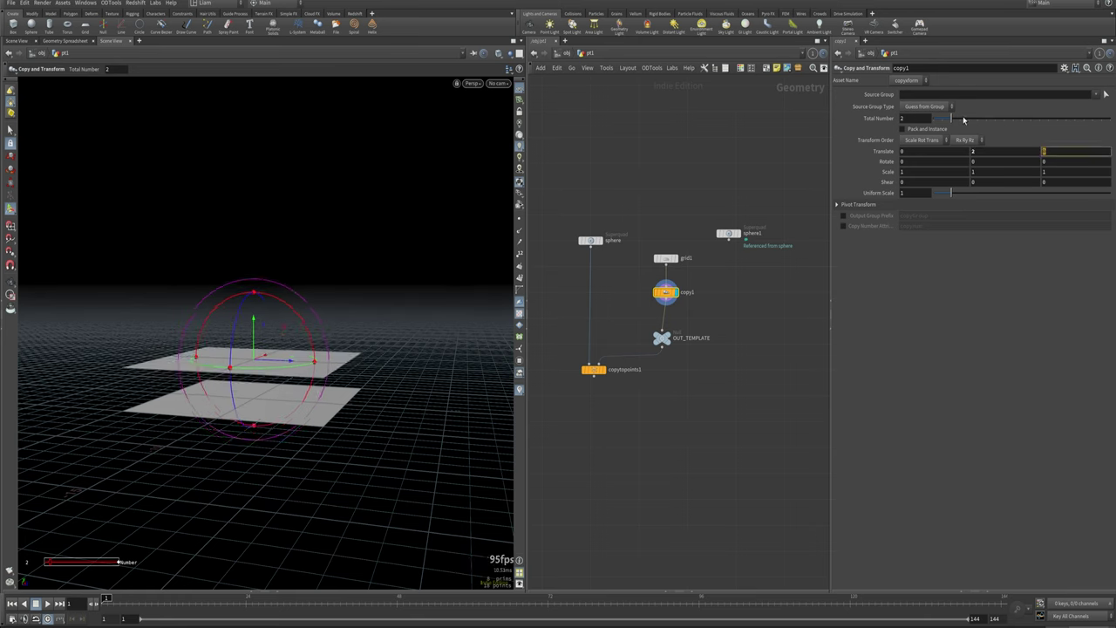
left_click_drag(950, 117, 984, 122)
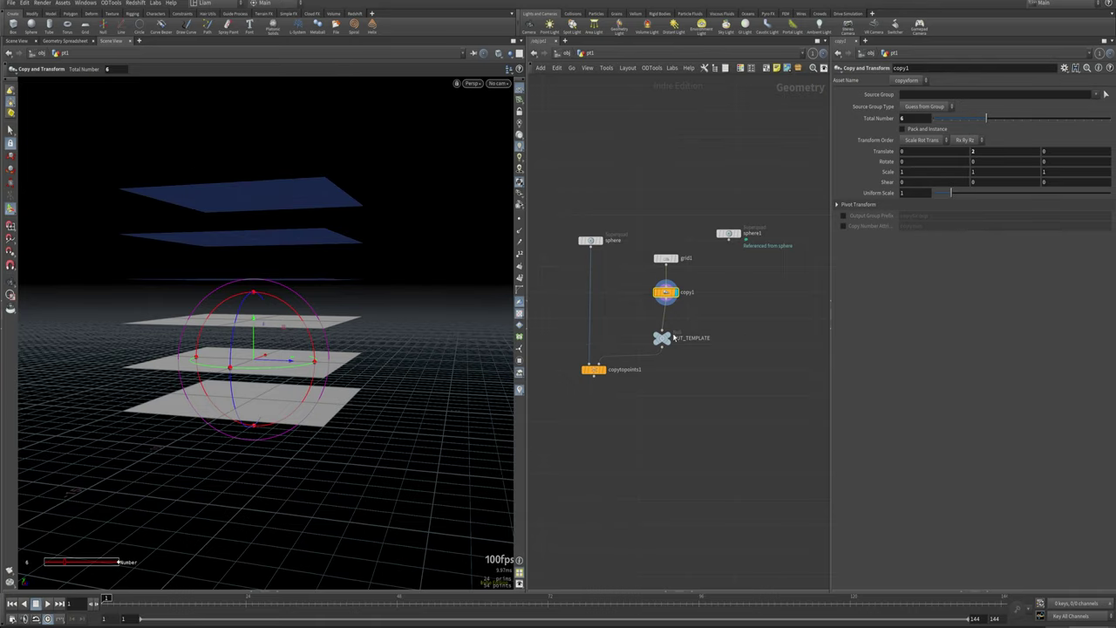
Display the spheres copied onto the stacked grids and set the grid size to 1 by 1.
left_click(606, 372)
left_click_drag(209, 297, 462, 284, "alt")
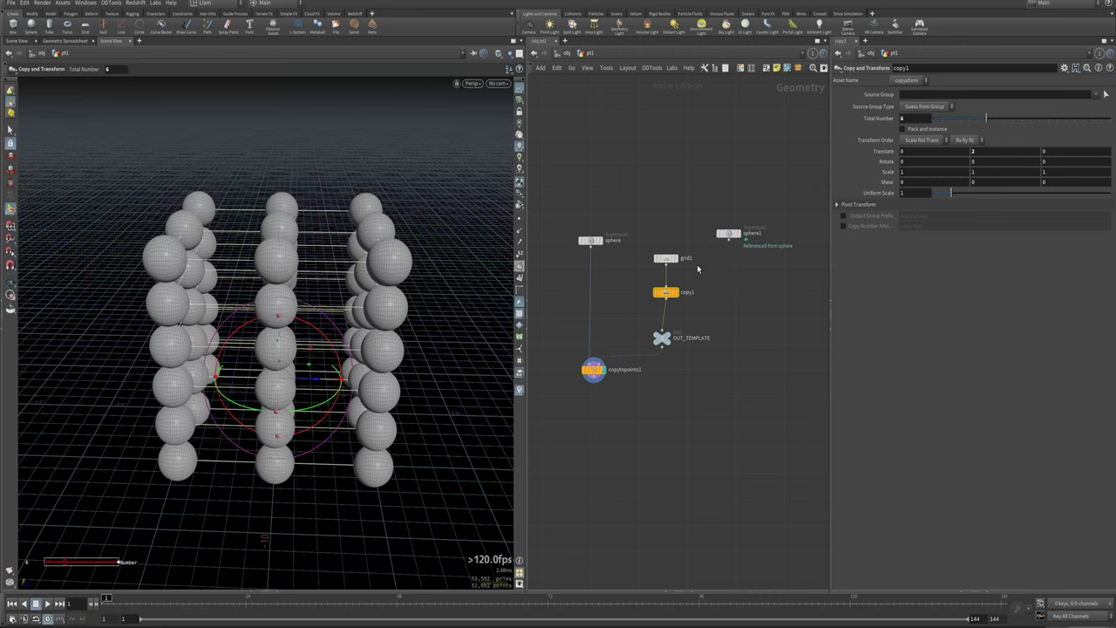
left_click(665, 258)
left_click(926, 131)
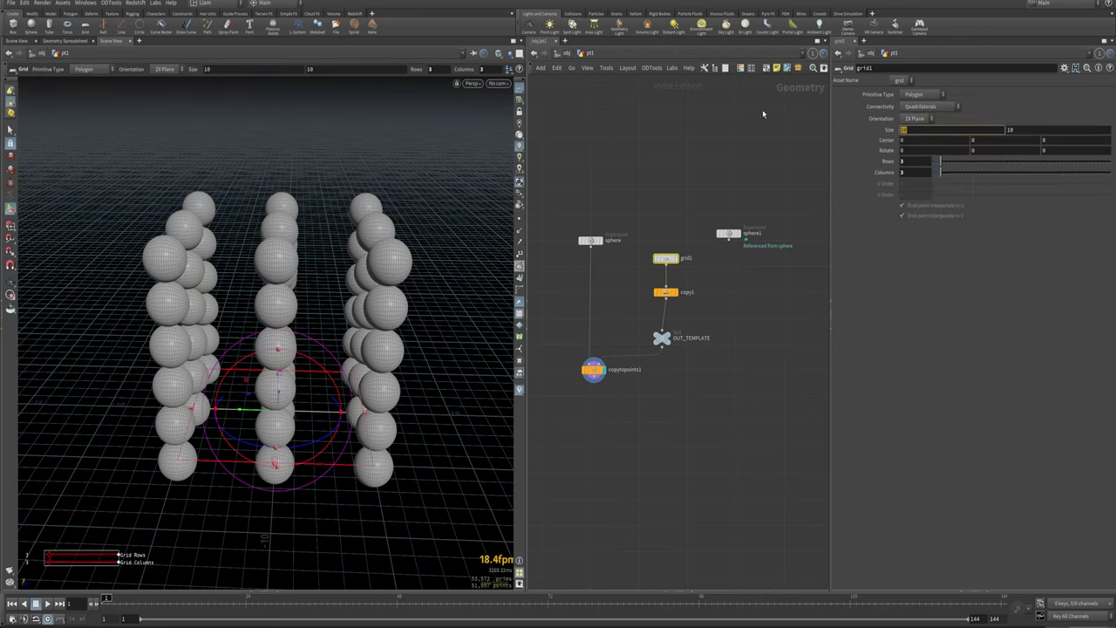
type("1")
key("Tab")
type("1")
key("Return")
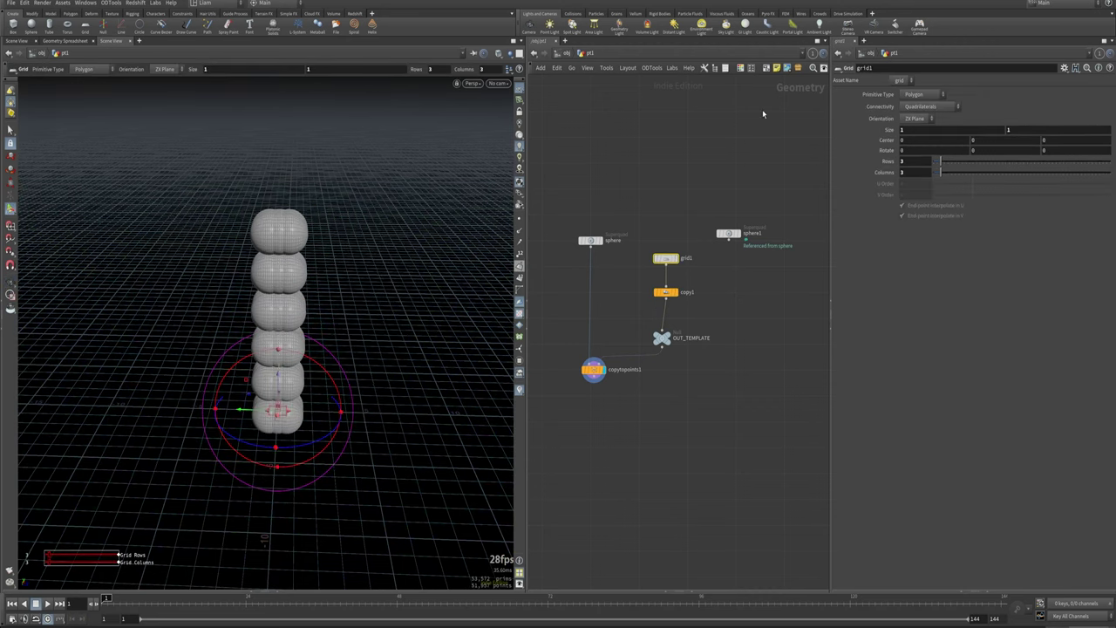
Move the first Copy to Points node and OUT_TEMPLATE lower, then duplicate Copy to Points with sphere1 as its source geometry.
left_click_drag(593, 368, 590, 395)
left_click_drag(660, 343, 664, 371)
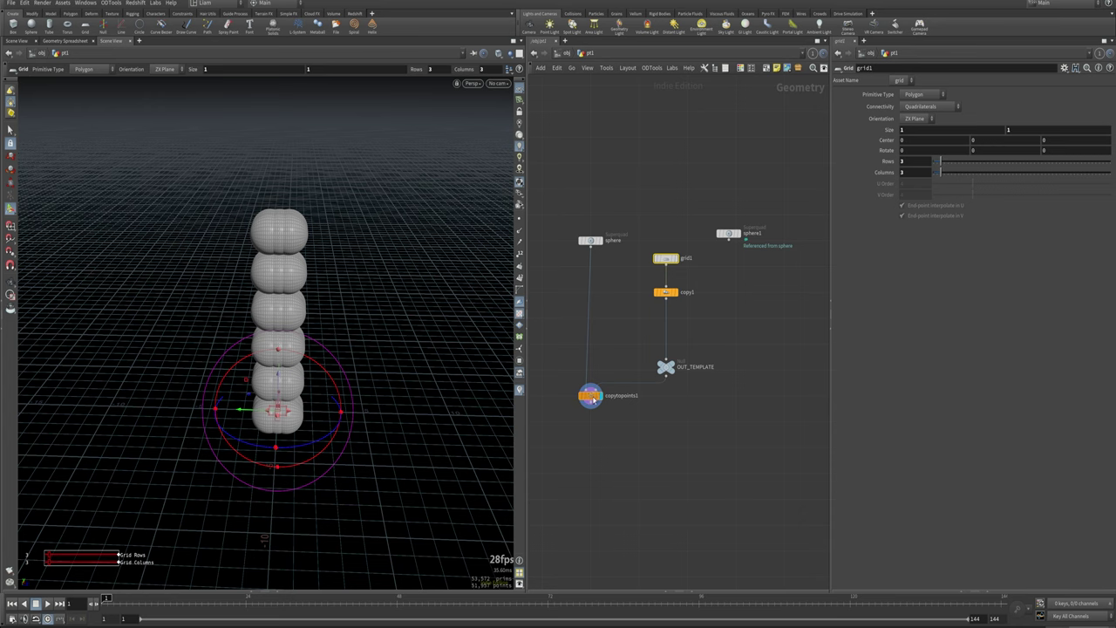
left_click_drag(593, 395, 764, 396, "alt")
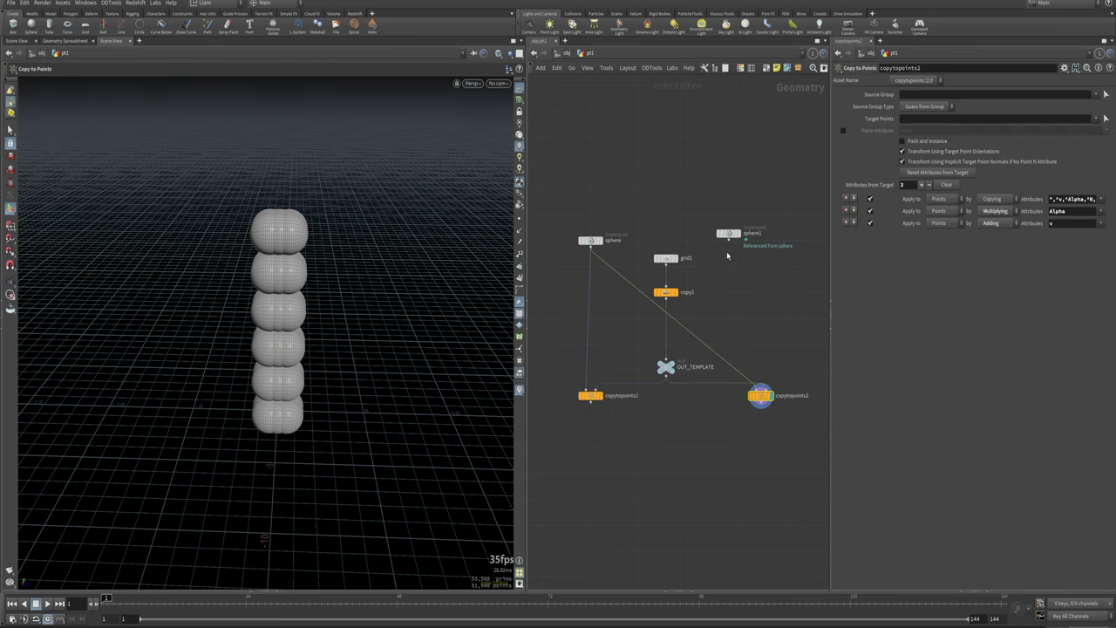
left_click_drag(729, 243, 754, 400)
mouse_move(600, 403)
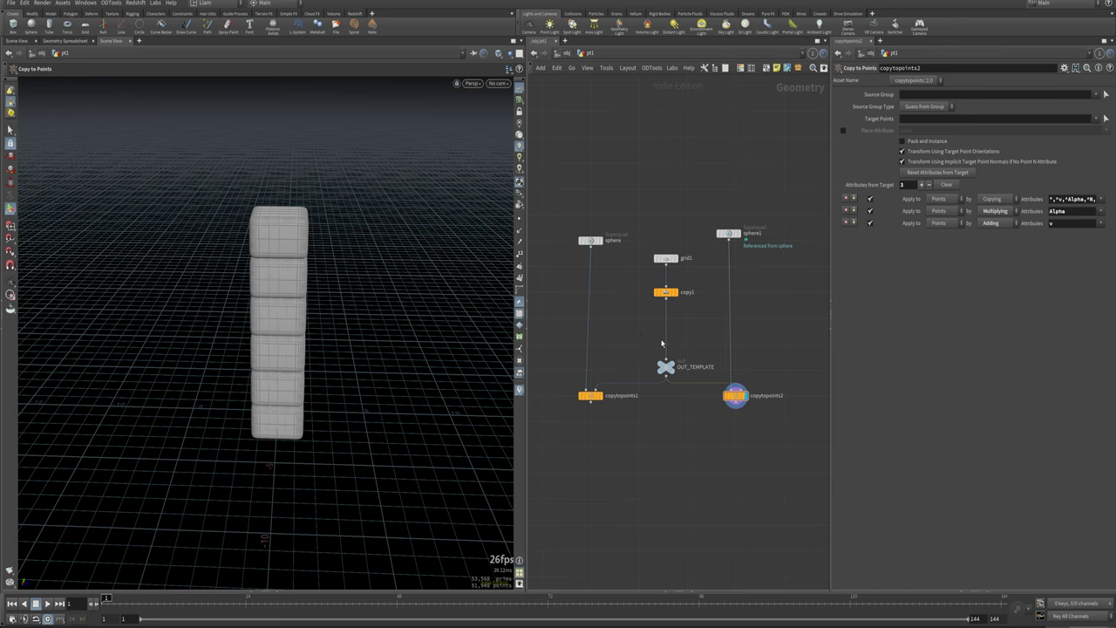
Insert an Attribute Create node between the Copy and Transform node and OUT_TEMPLATE.
key("Tab")
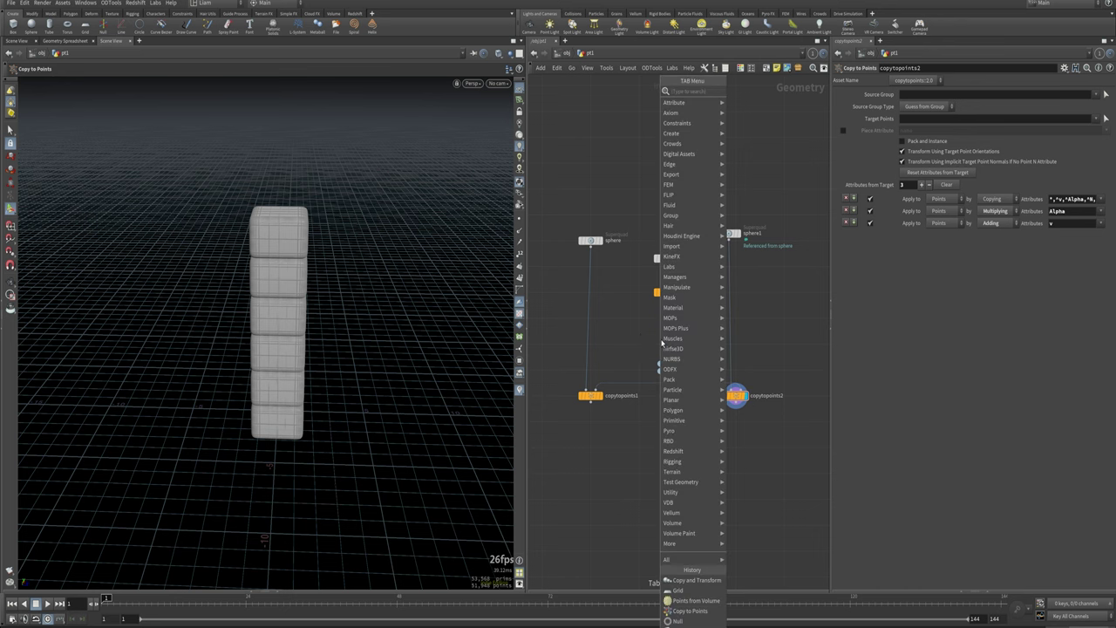
left_click(618, 343)
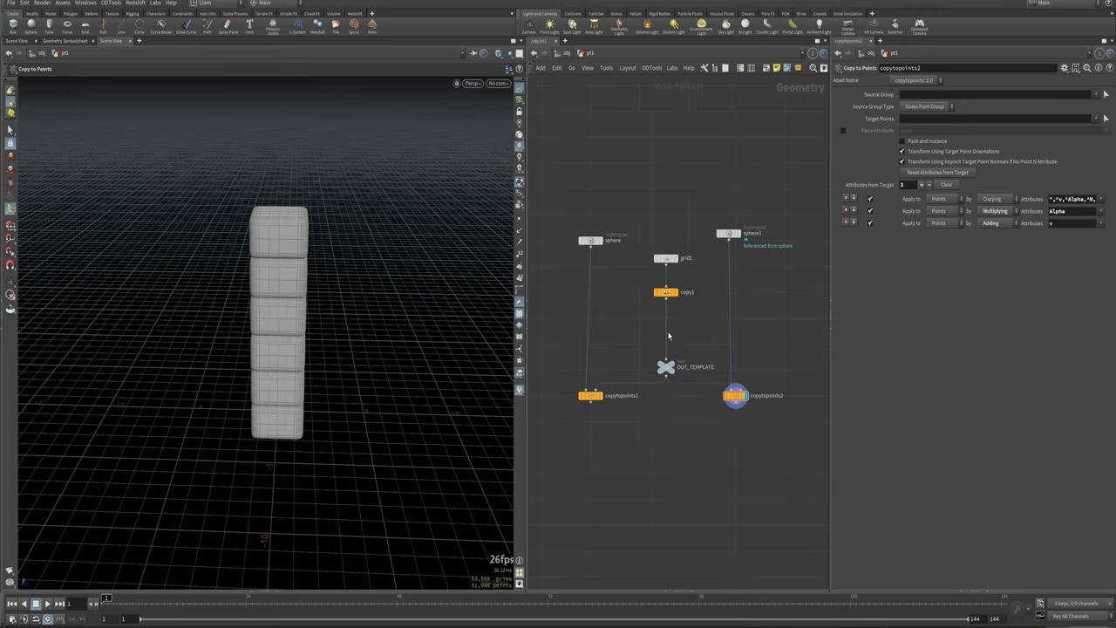
left_click_drag(615, 417, 553, 384)
key("Tab")
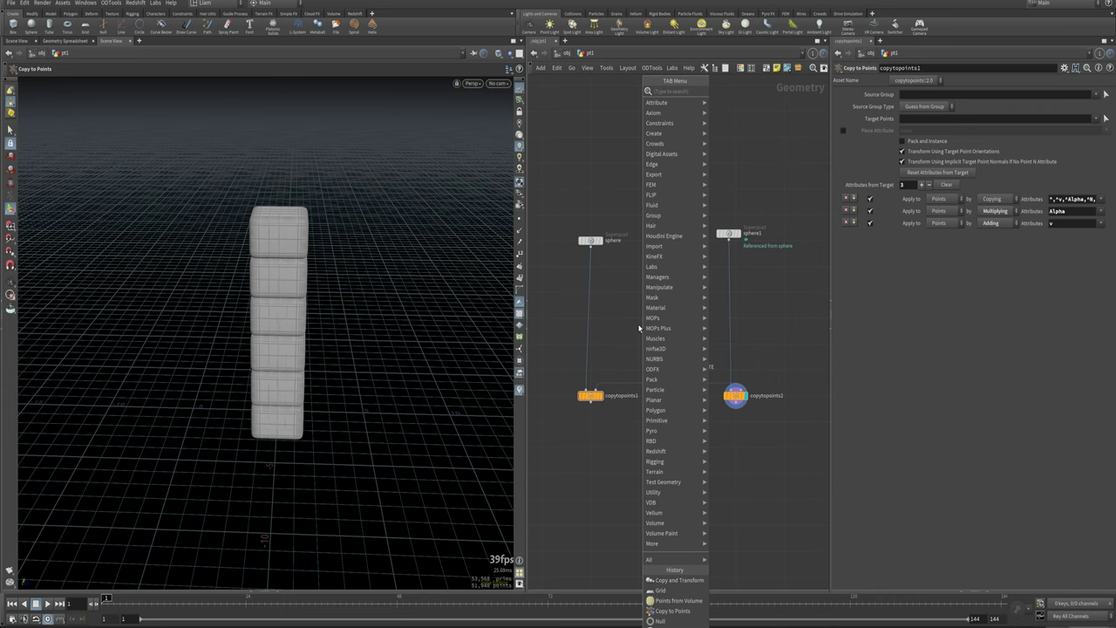
type("create")
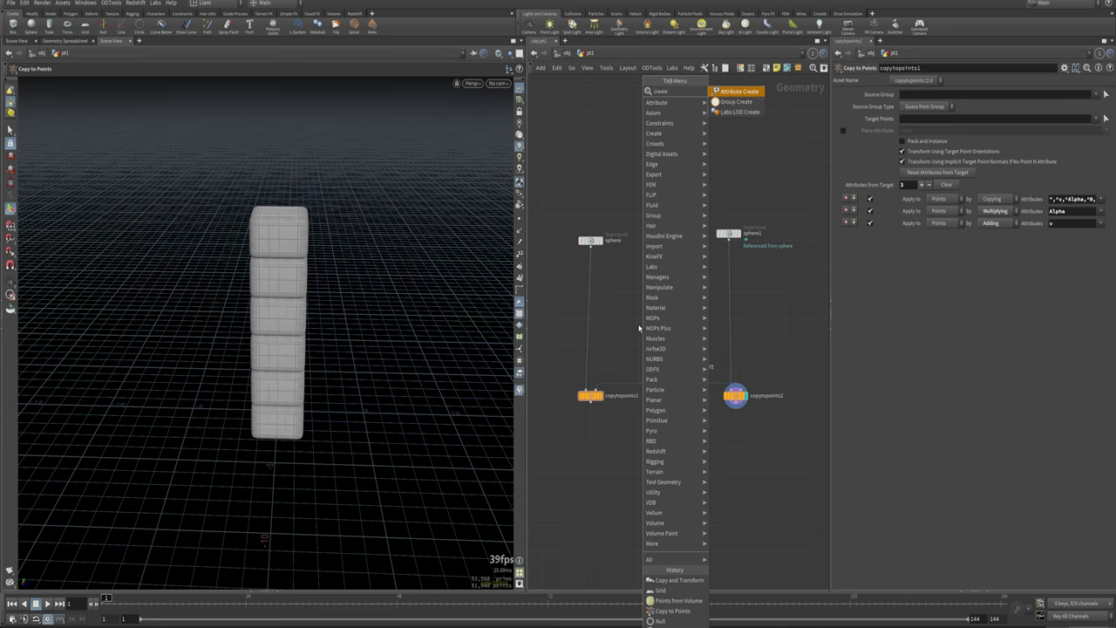
key("Return")
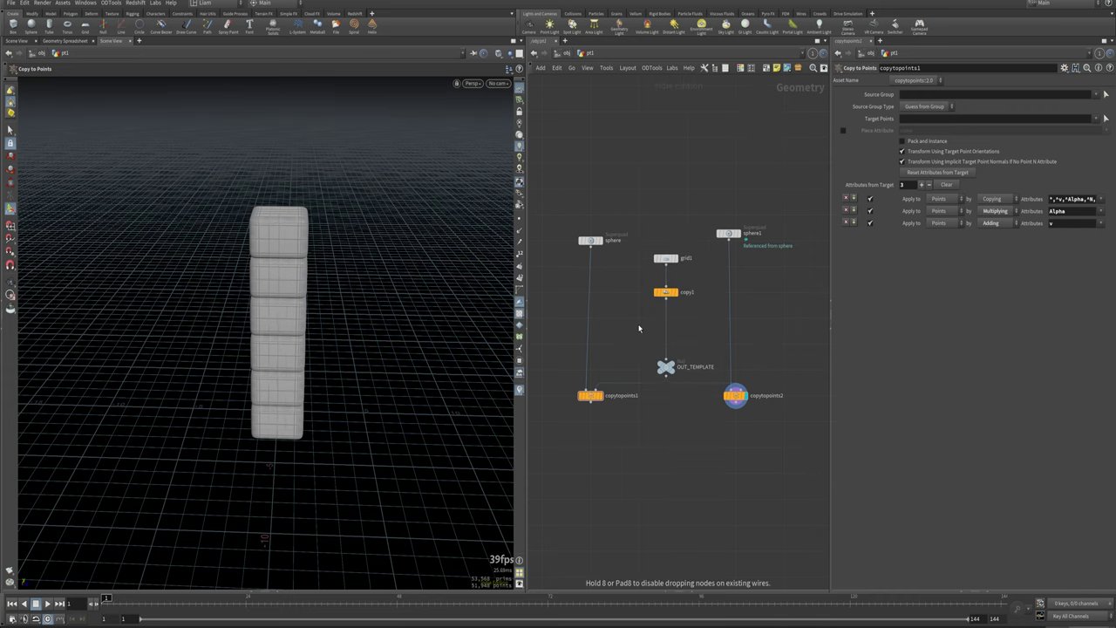
left_click(663, 335)
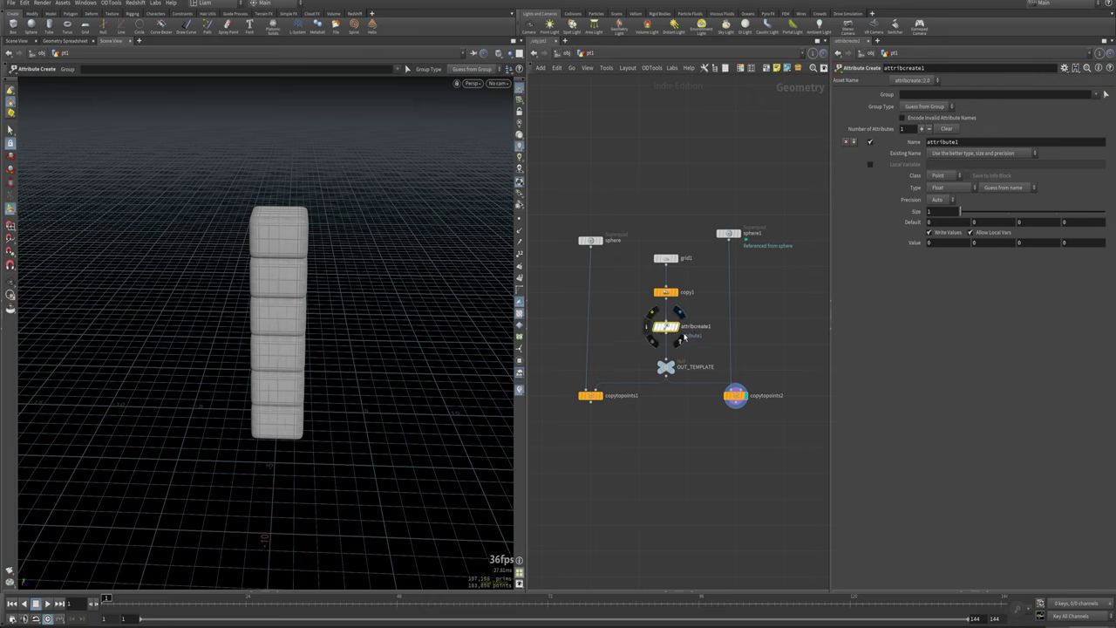
Name the new attribute pscale in the Attribute Create node.
double_click(941, 141)
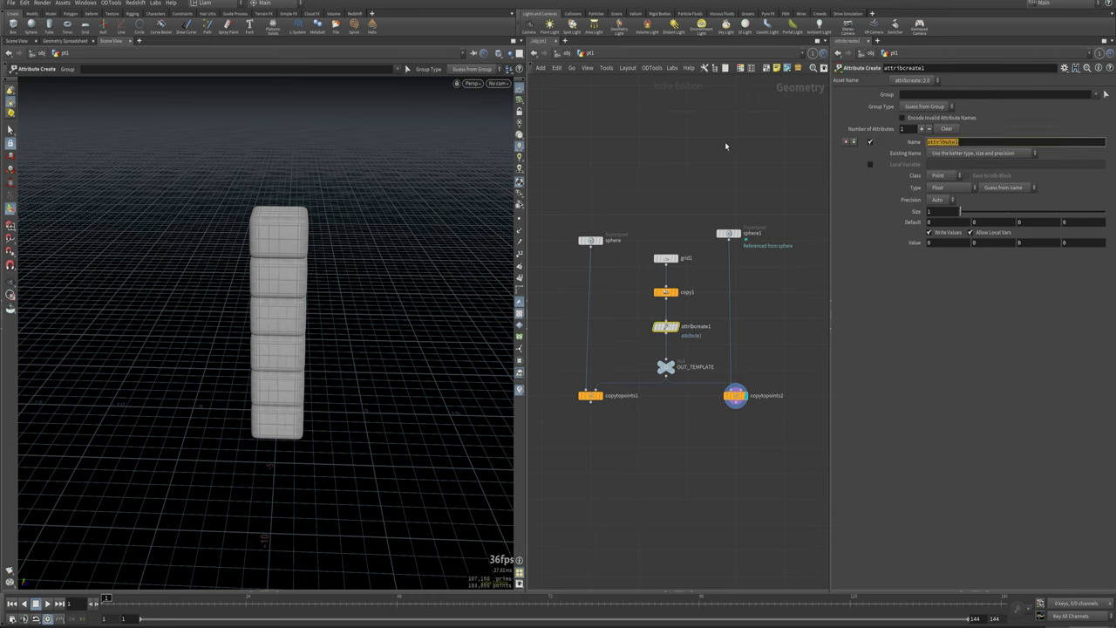
type("pscale")
key("Return")
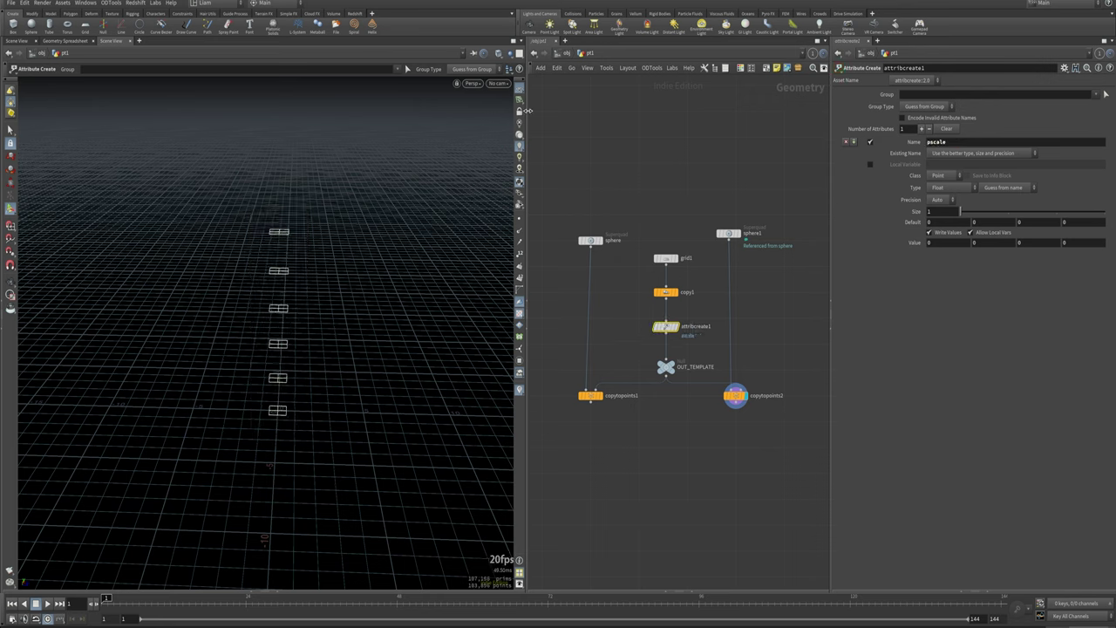
left_click_drag(224, 314, 333, 281)
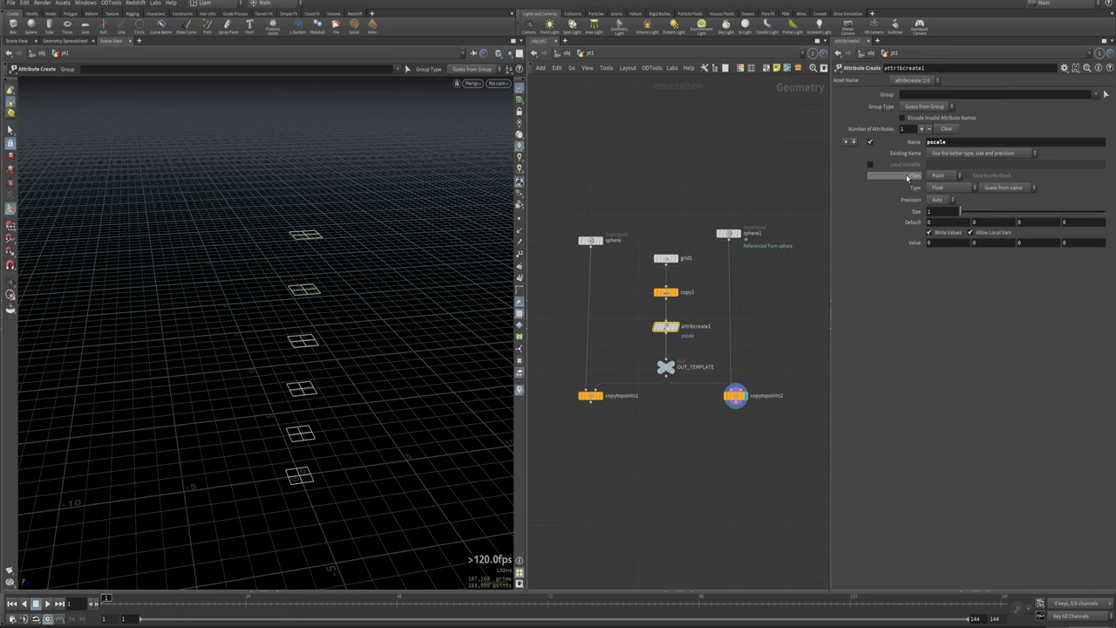
Try the Integer and Vector types for the pscale point attribute and return it to Float.
left_click(945, 177)
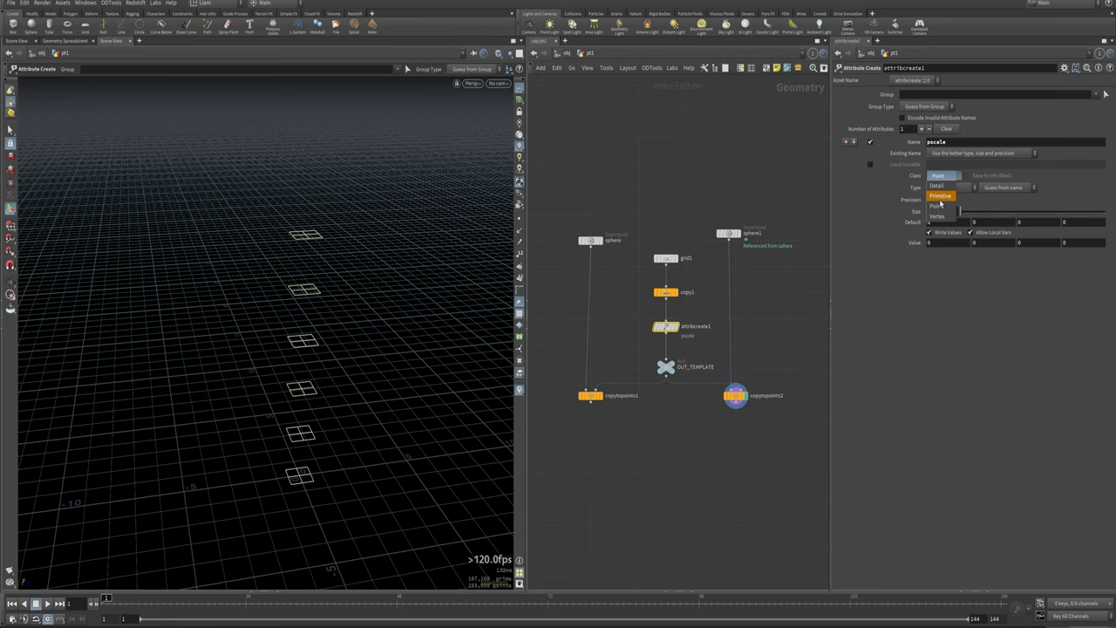
left_click(937, 205)
left_click(950, 188)
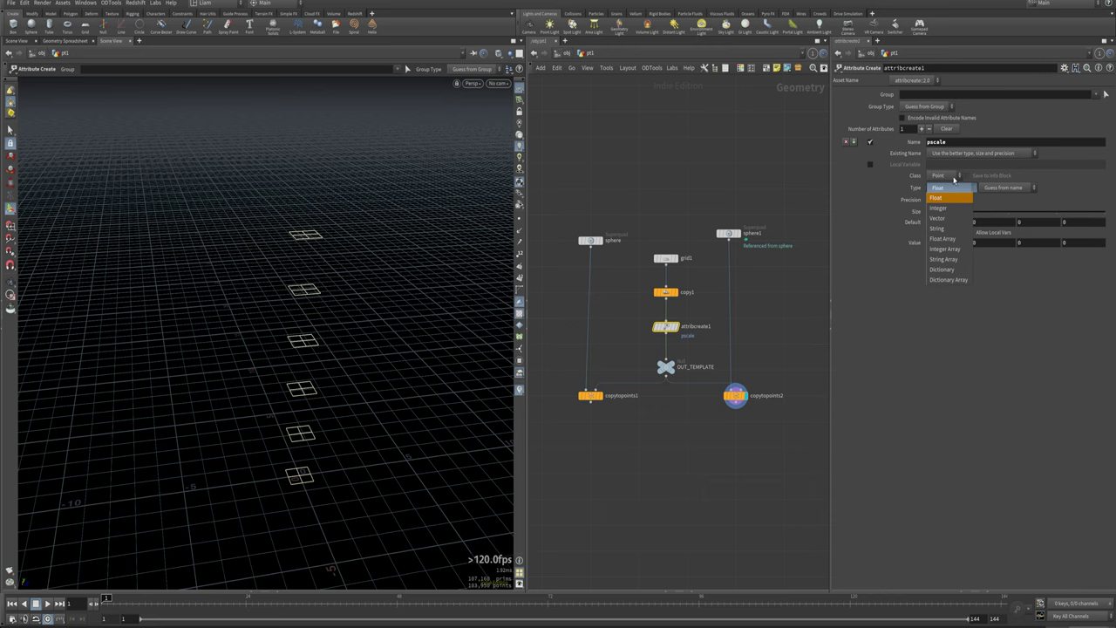
left_click(948, 211)
middle_click_drag(939, 246, 949, 230)
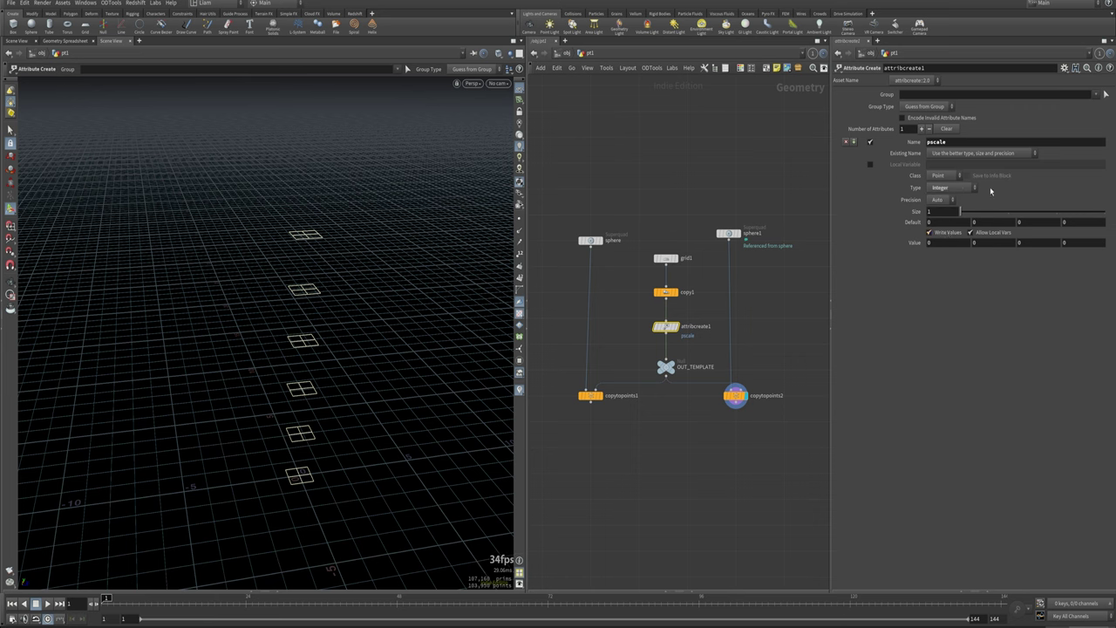
left_click(969, 191)
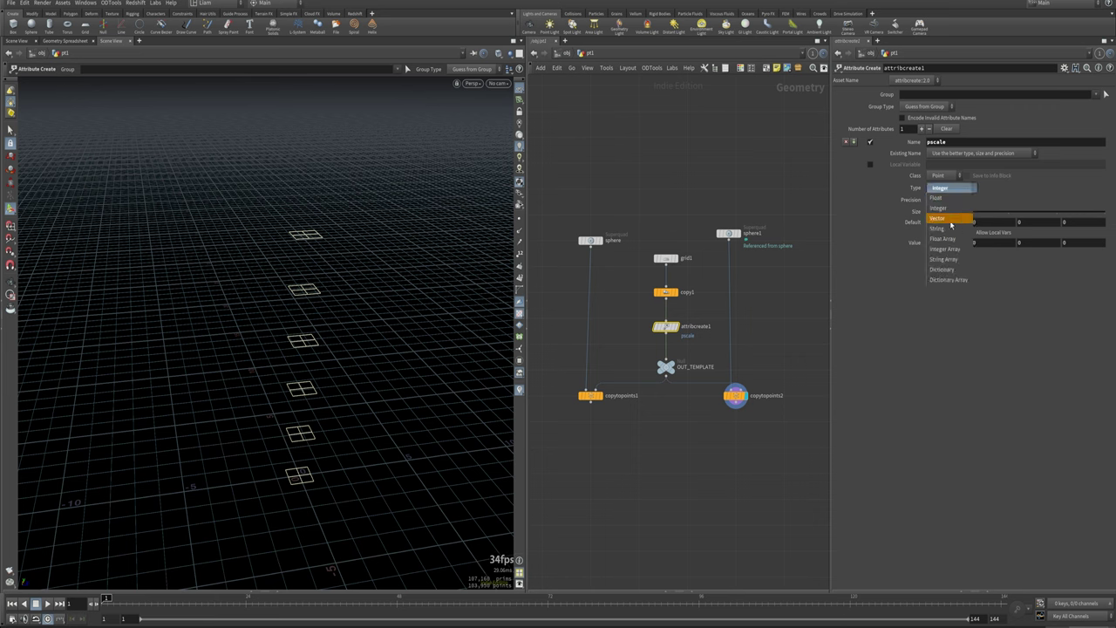
left_click(951, 219)
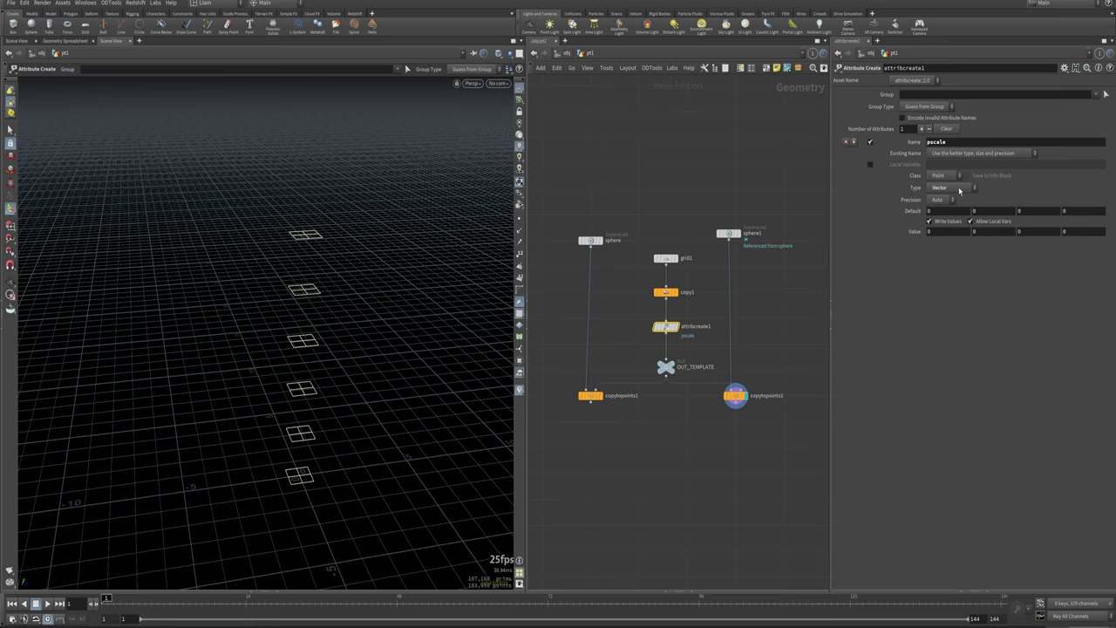
left_click(959, 190)
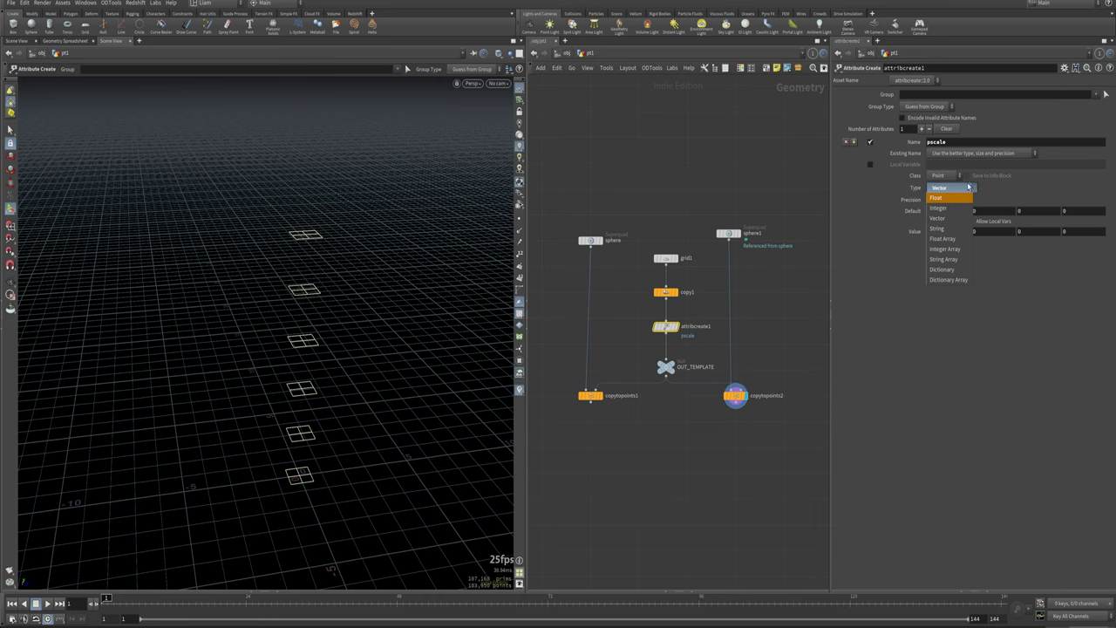
left_click(959, 197)
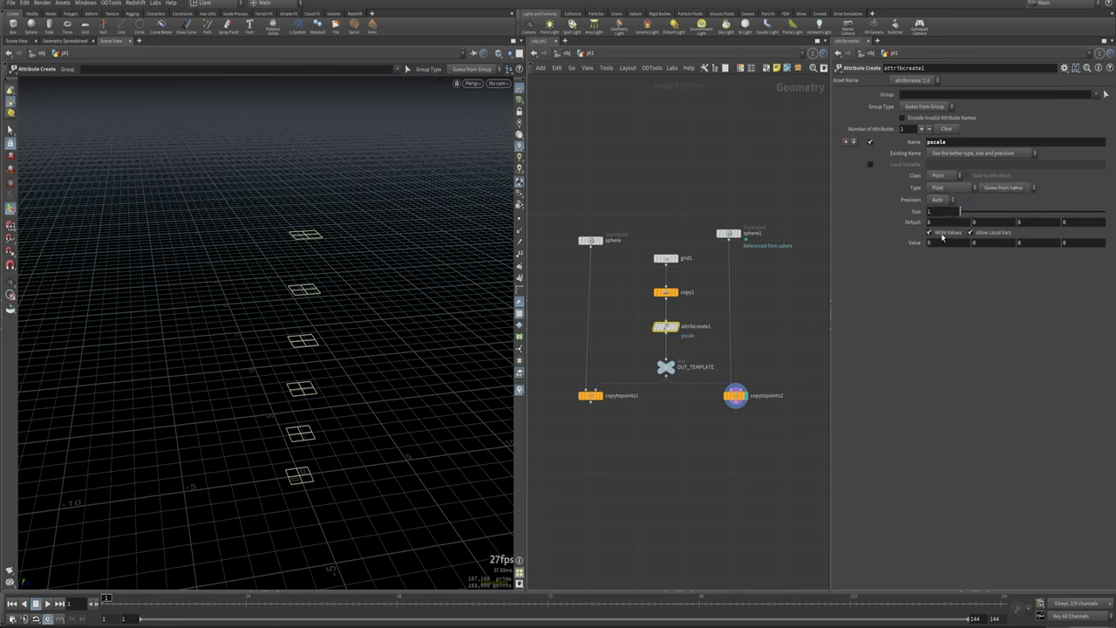
Set the pscale attribute's value to 0.16 and inspect the scaled copies on the stacked grids.
middle_click_drag(940, 245, 1005, 266)
left_click_drag(280, 249, 254, 335, "alt")
right_click_drag(253, 335, 325, 358, "alt")
middle_click_drag(325, 358, 318, 229, "alt")
left_click_drag(282, 319, 296, 271, "alt")
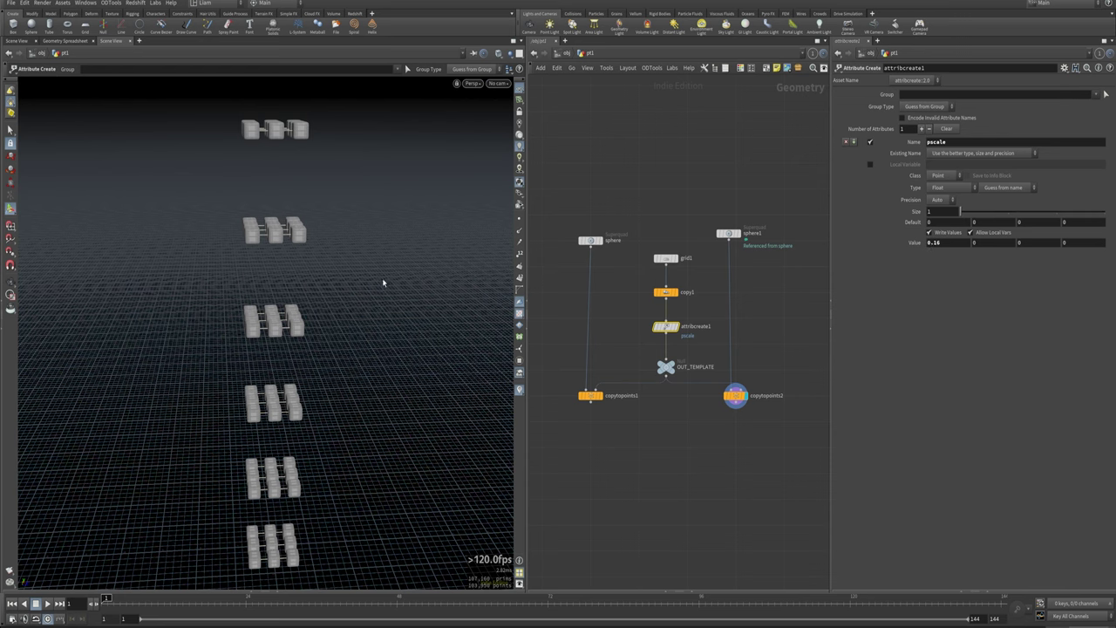
Check the pscale values in the Geometry Spreadsheet and expand the spreadsheet pane beneath the 3D viewport.
left_click(85, 41)
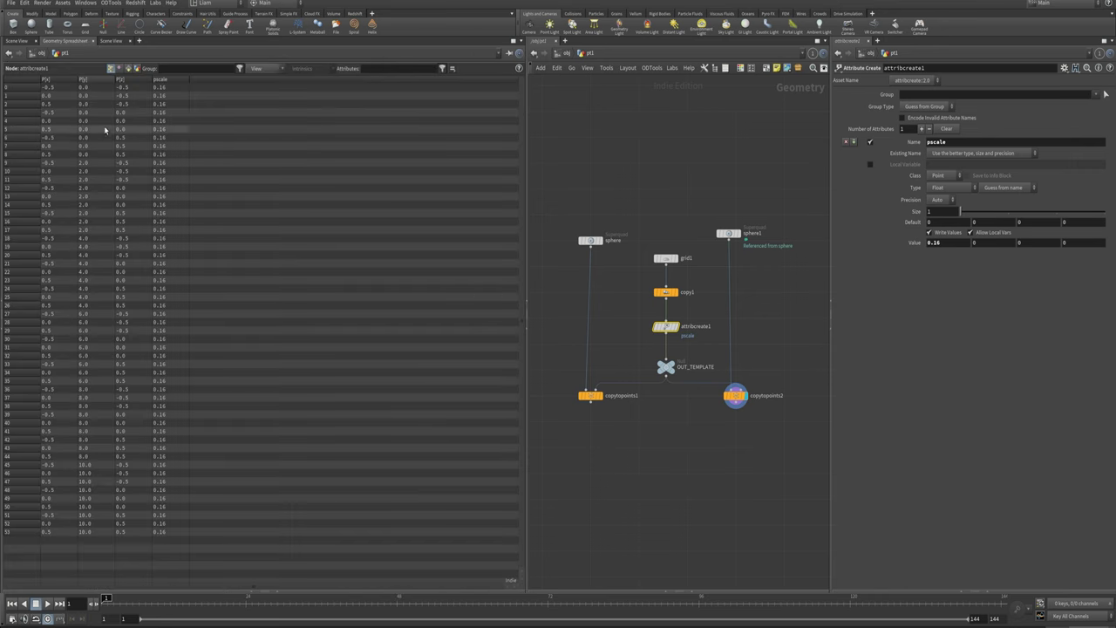
left_click(110, 41)
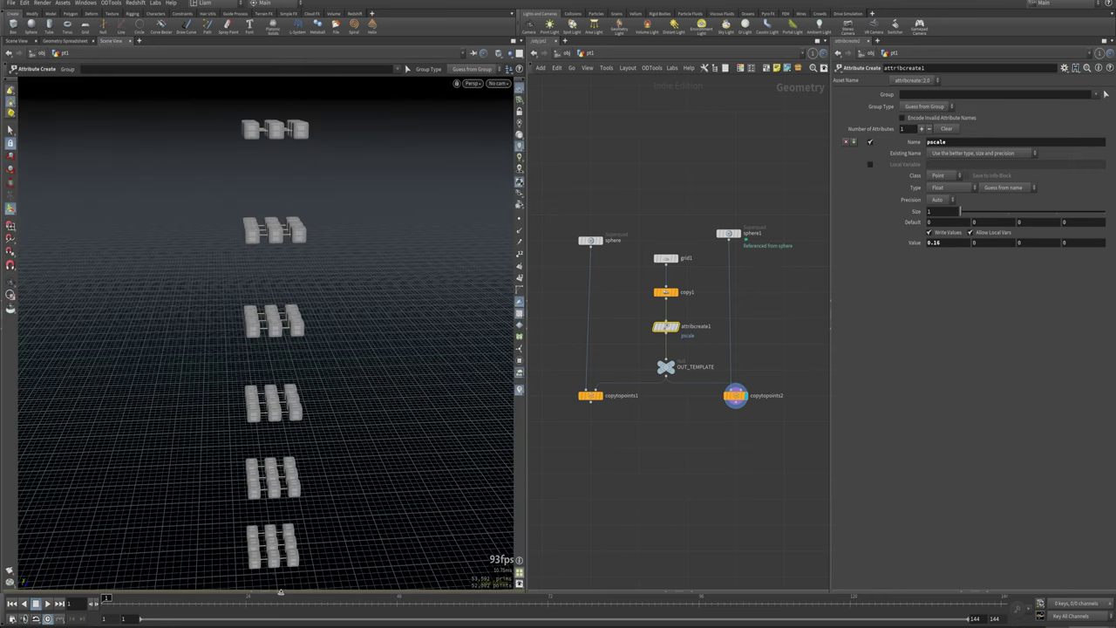
left_click(278, 592)
left_click_drag(365, 514, 266, 383)
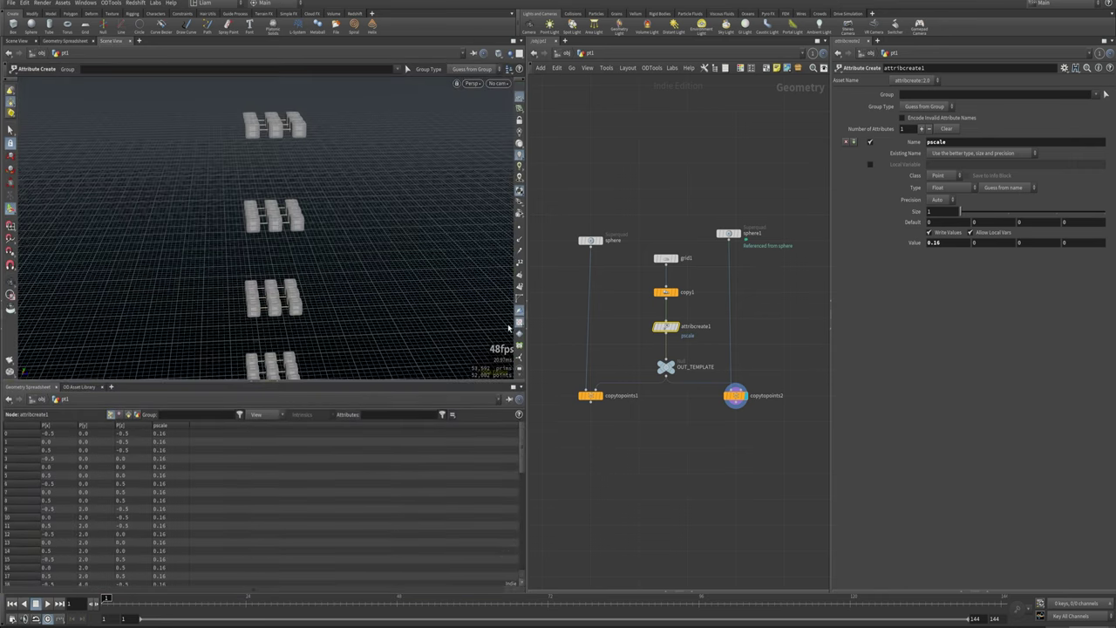
left_click(518, 54)
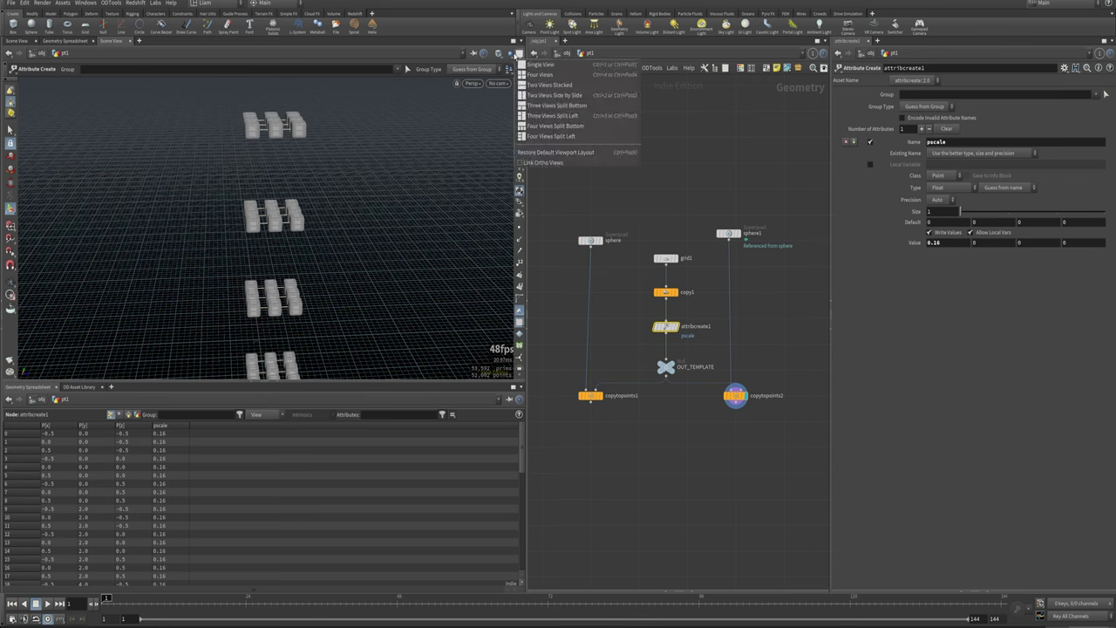
left_click(509, 56)
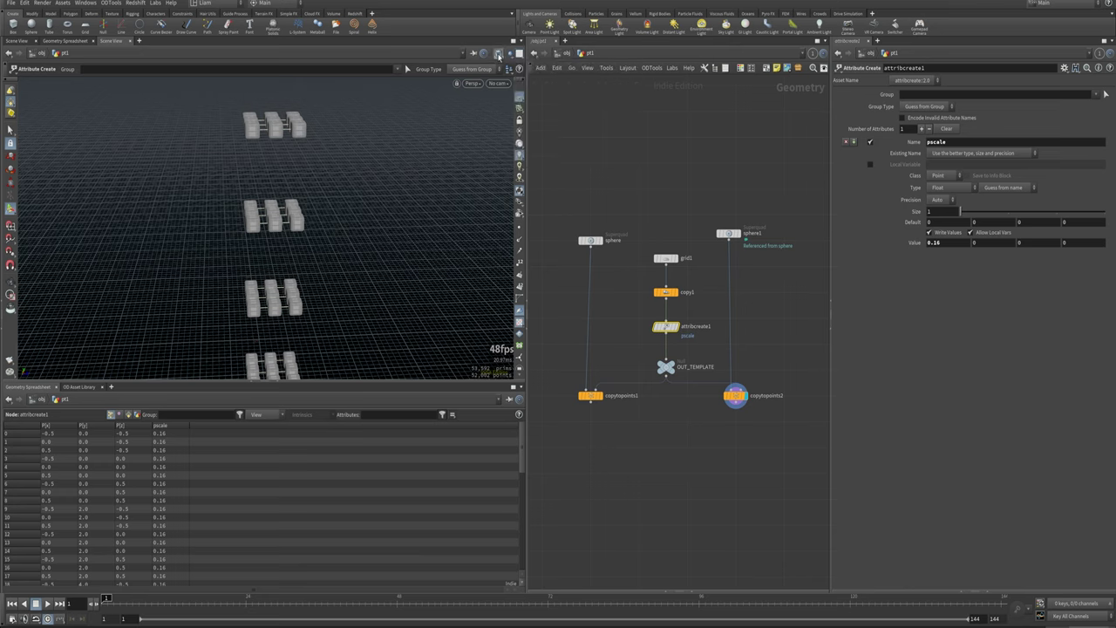
left_click(498, 56)
left_click(532, 53)
left_click(521, 56)
left_click(518, 53)
left_click(521, 41)
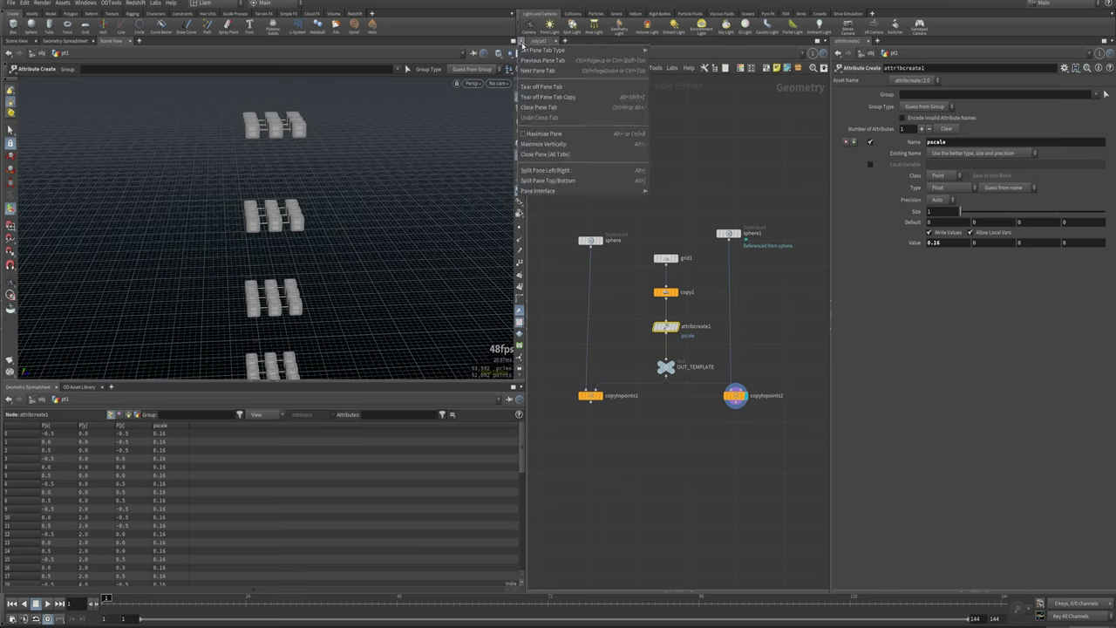
left_click(705, 136)
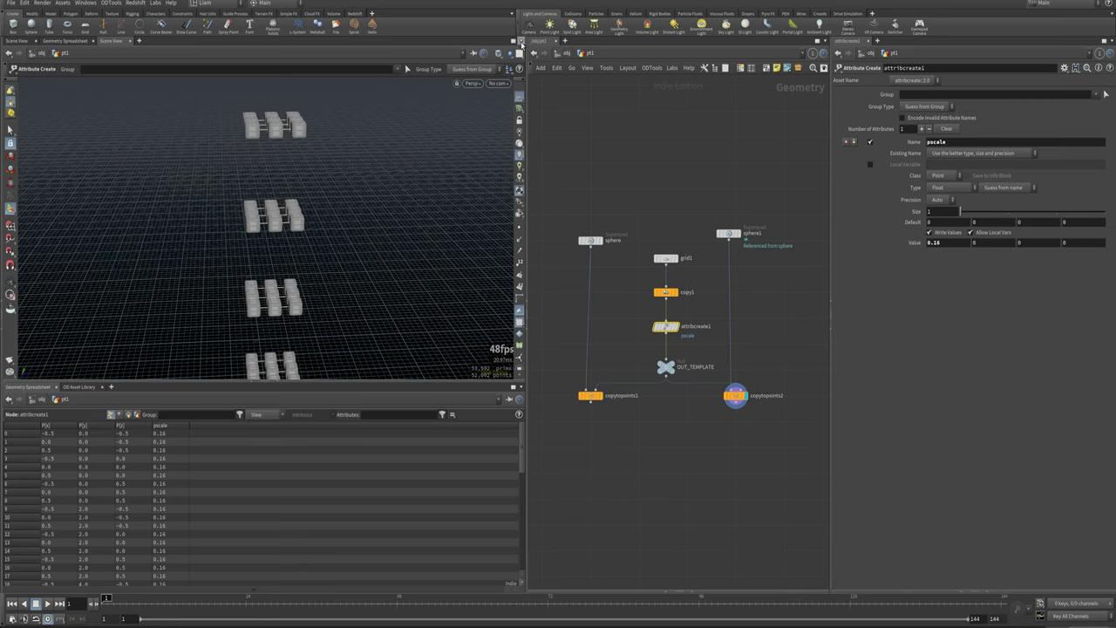
left_click(520, 42)
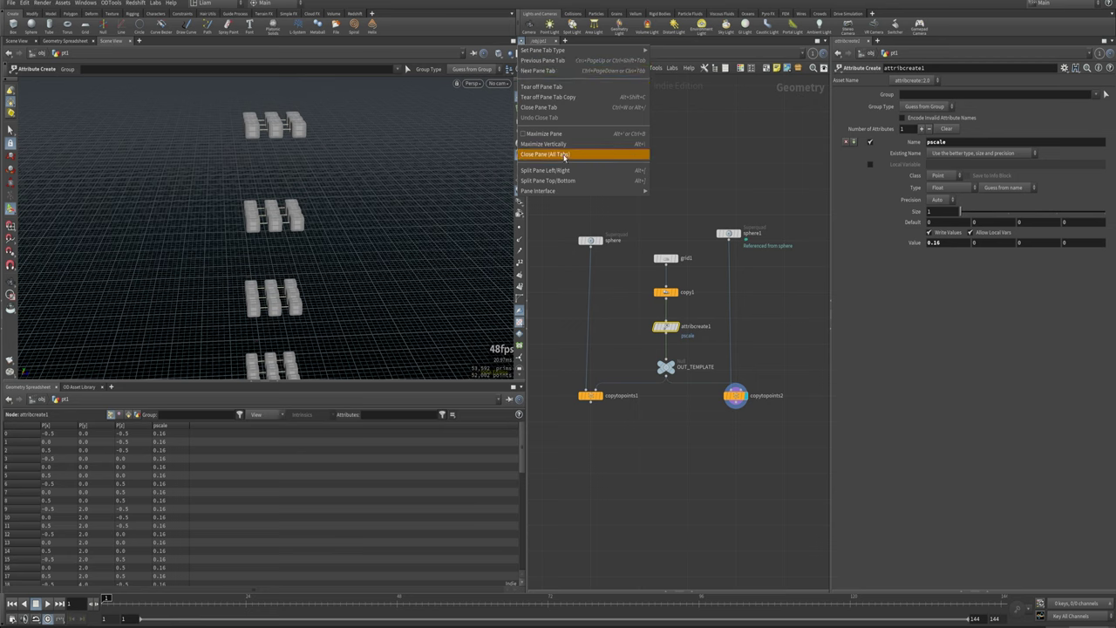
left_click(761, 166)
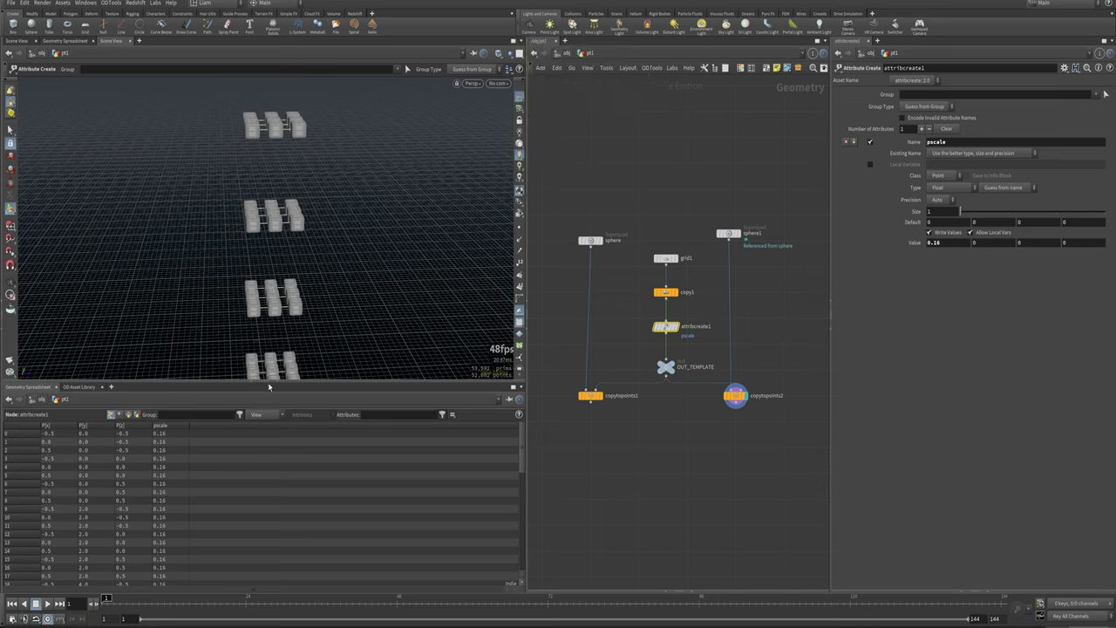
left_click(111, 388)
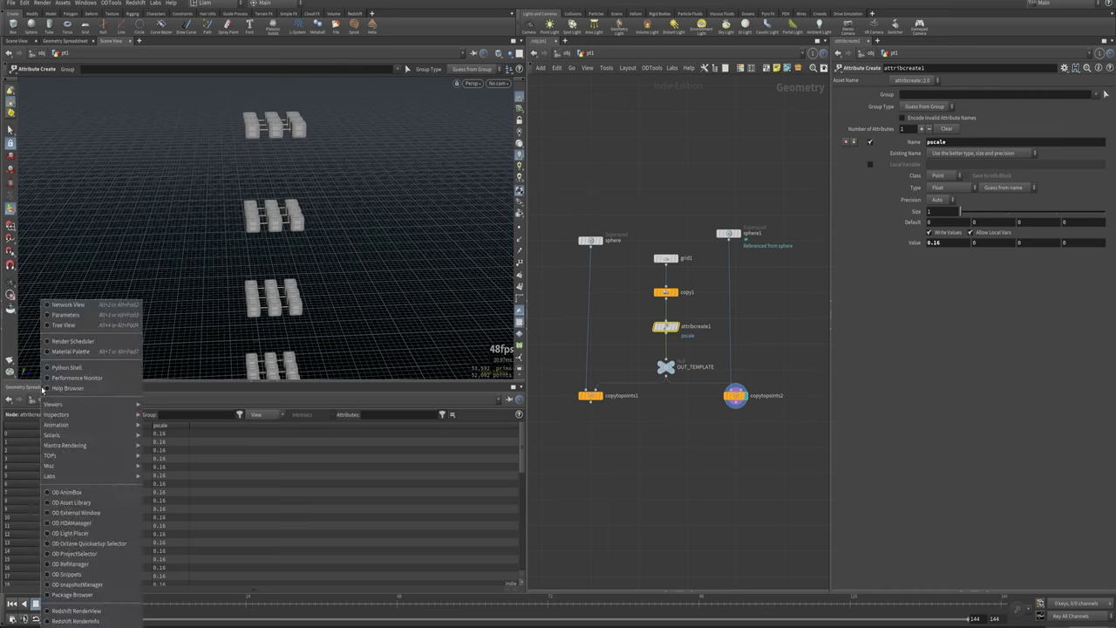
mouse_move(58, 406)
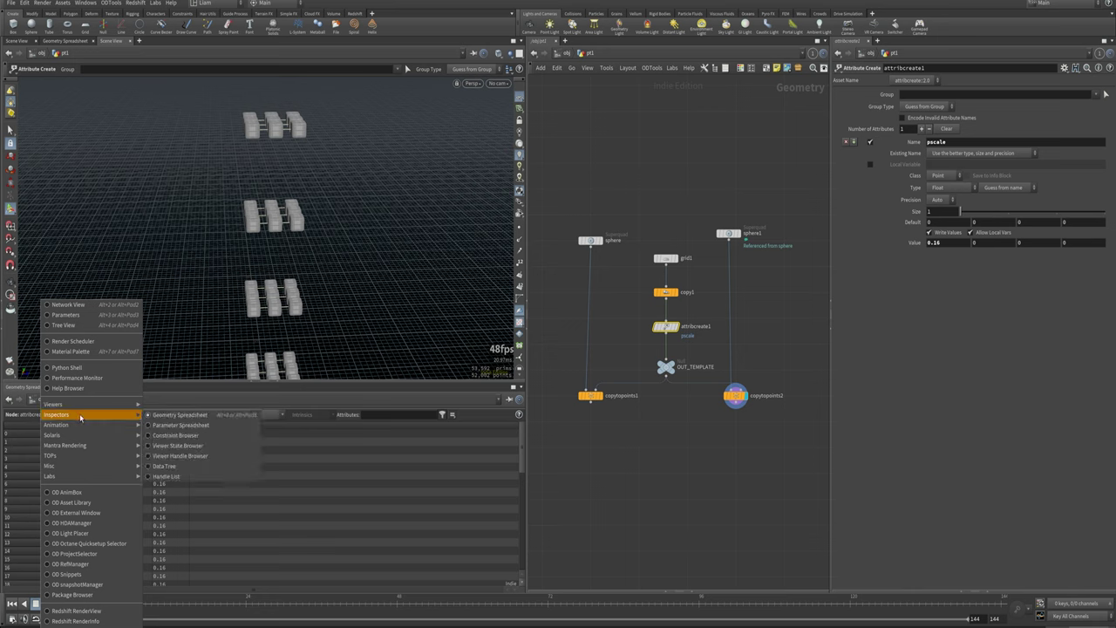
left_click(253, 395)
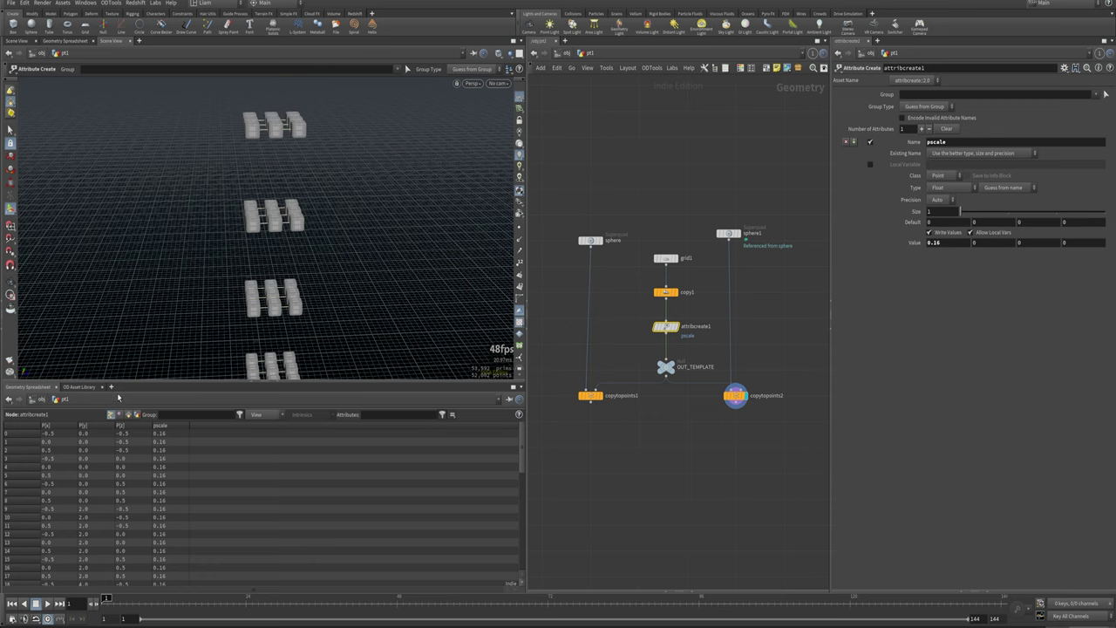
left_click(111, 386)
mouse_move(132, 409)
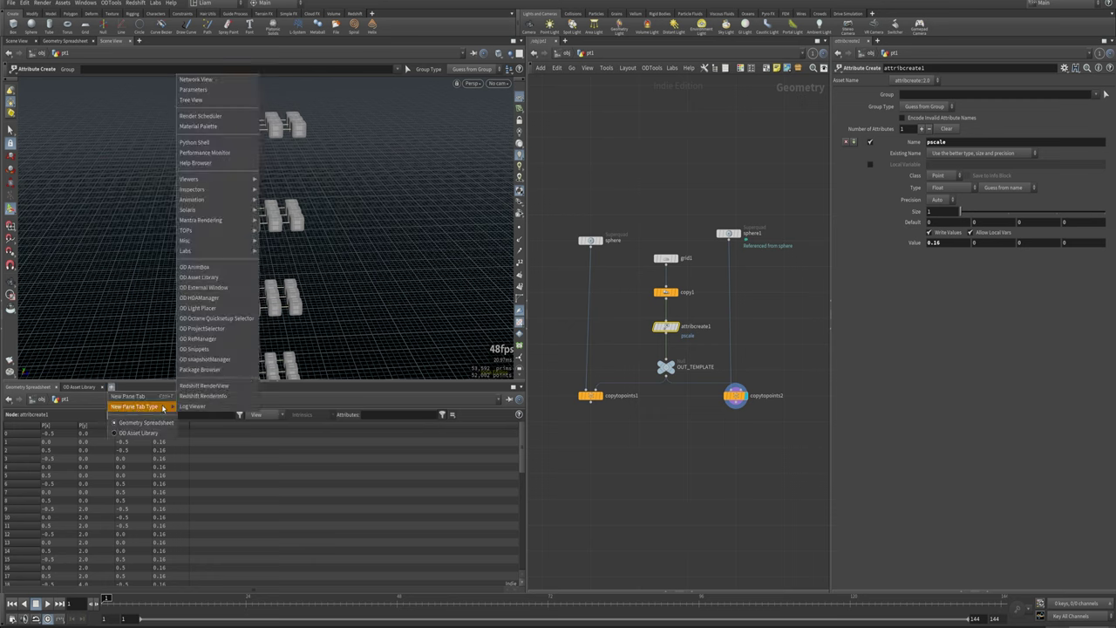
left_click(357, 423)
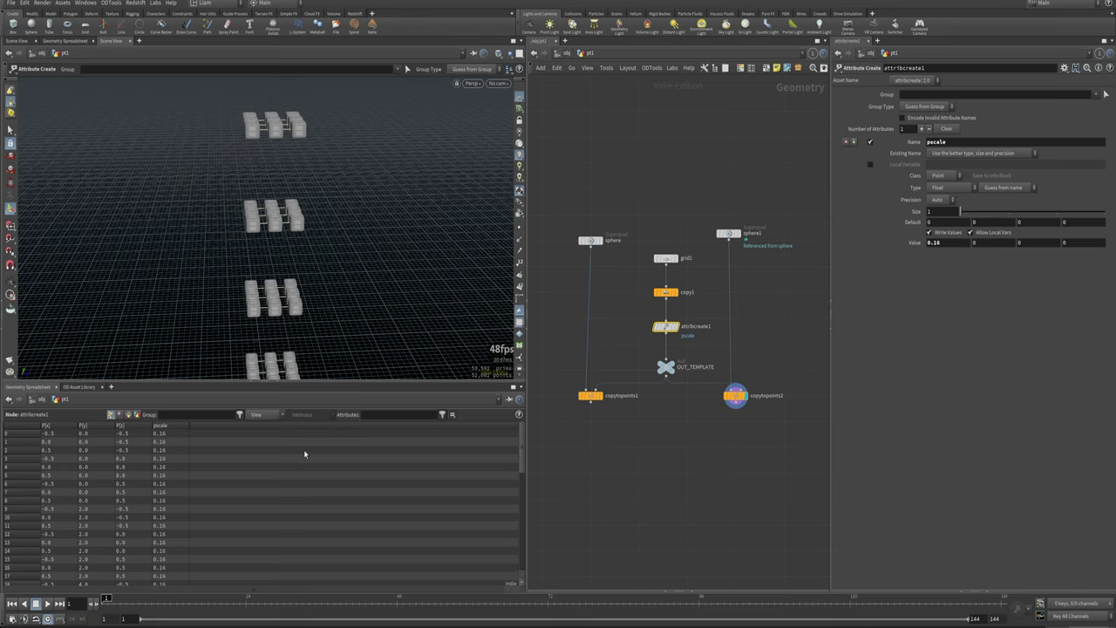
Examine the last point rows in the spreadsheet and compare the point counts of grid1 and copy1.
left_click_drag(524, 429, 521, 555)
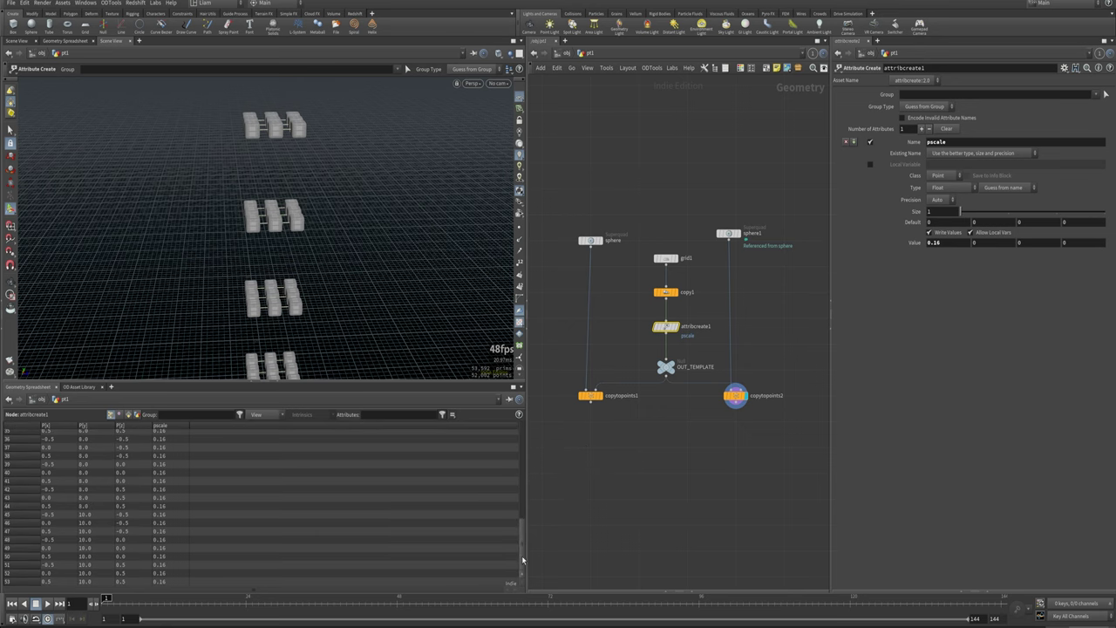
middle_click(673, 259)
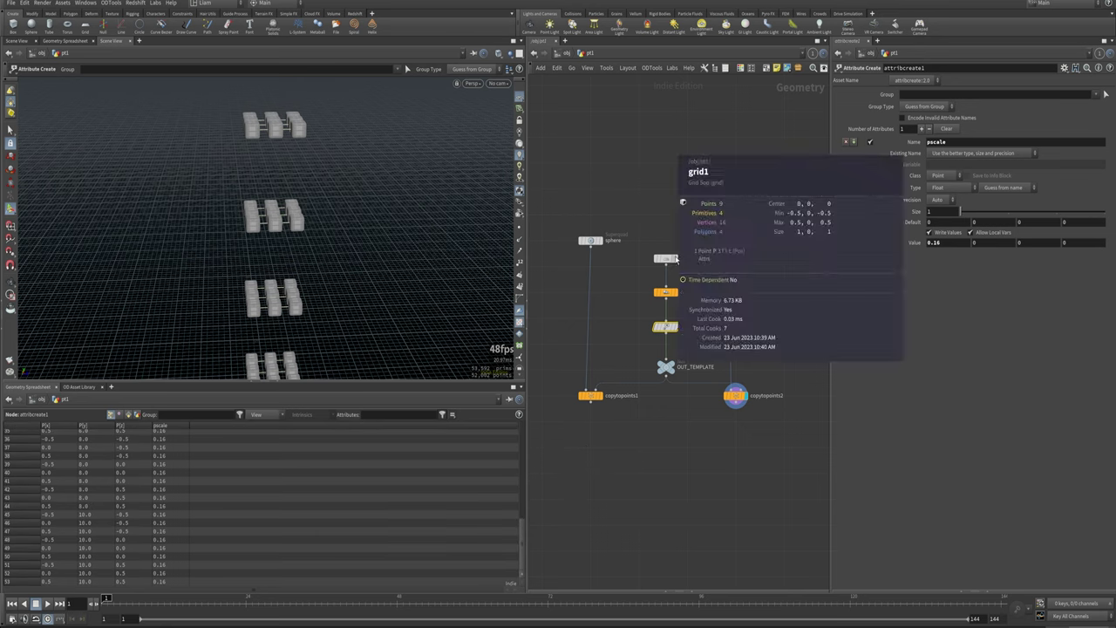
middle_click(668, 328)
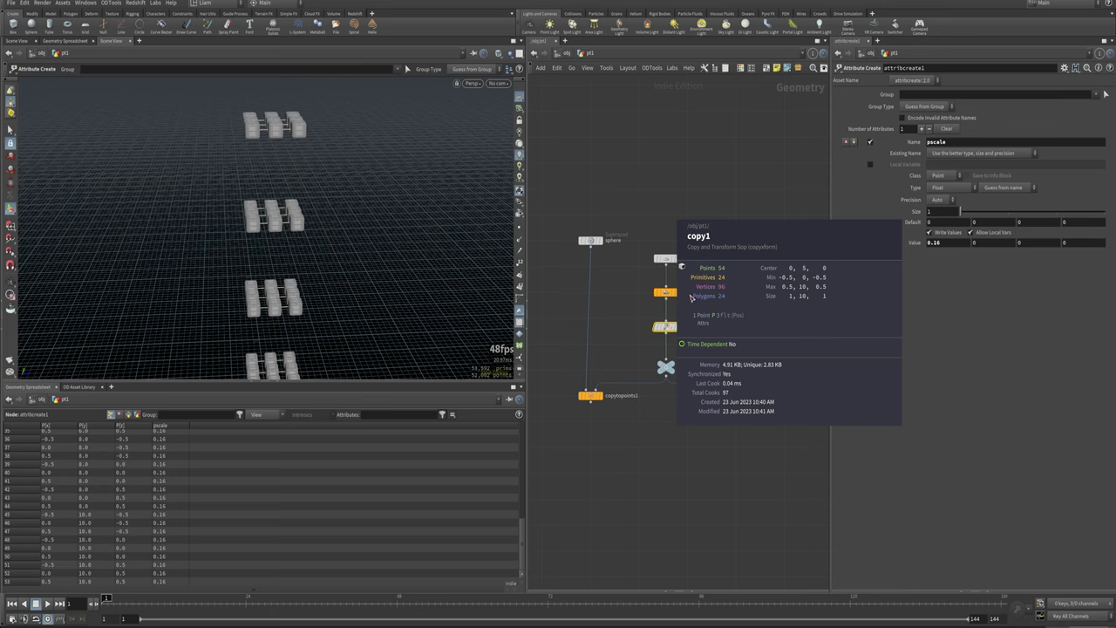
middle_click(671, 300)
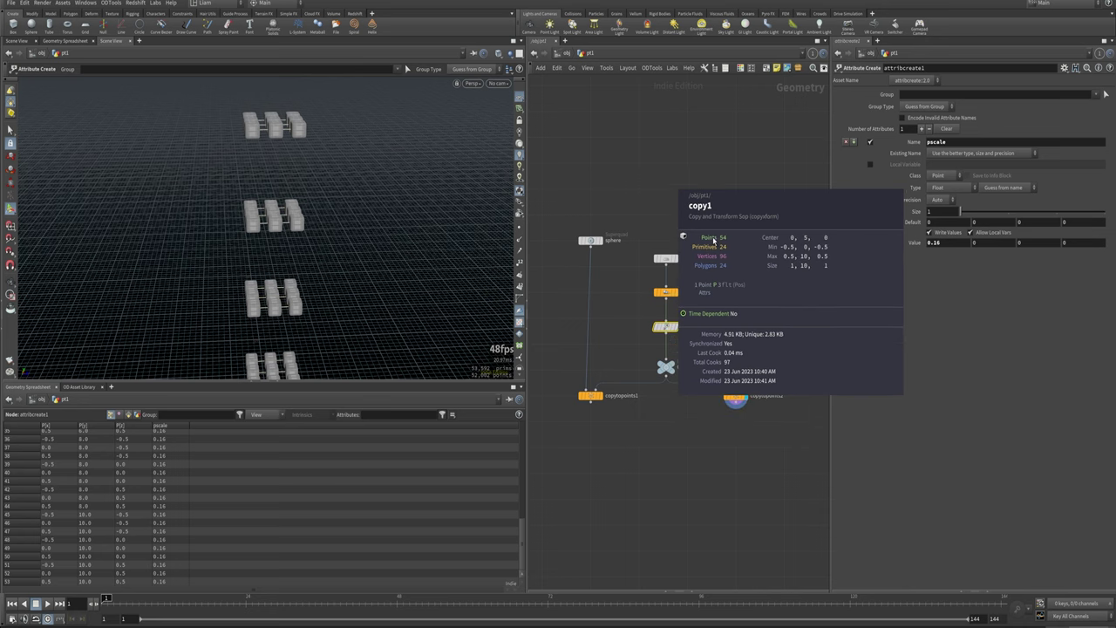
Move both Copy to Points nodes further down and insert an Attribute Randomize node between attribcreate1 and OUT_TEMPLATE.
mouse_move(526, 543)
left_mouse_down()
mouse_move(539, 415)
mouse_move(534, 546)
left_mouse_up()
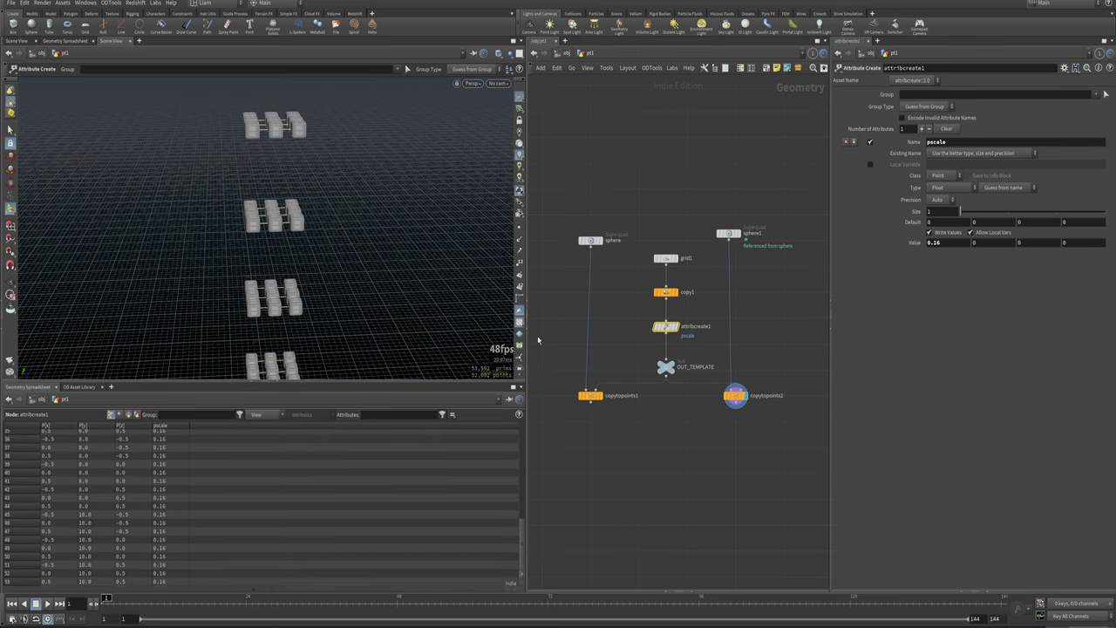
left_click_drag(523, 537, 594, 423)
left_click_drag(735, 399, 735, 425)
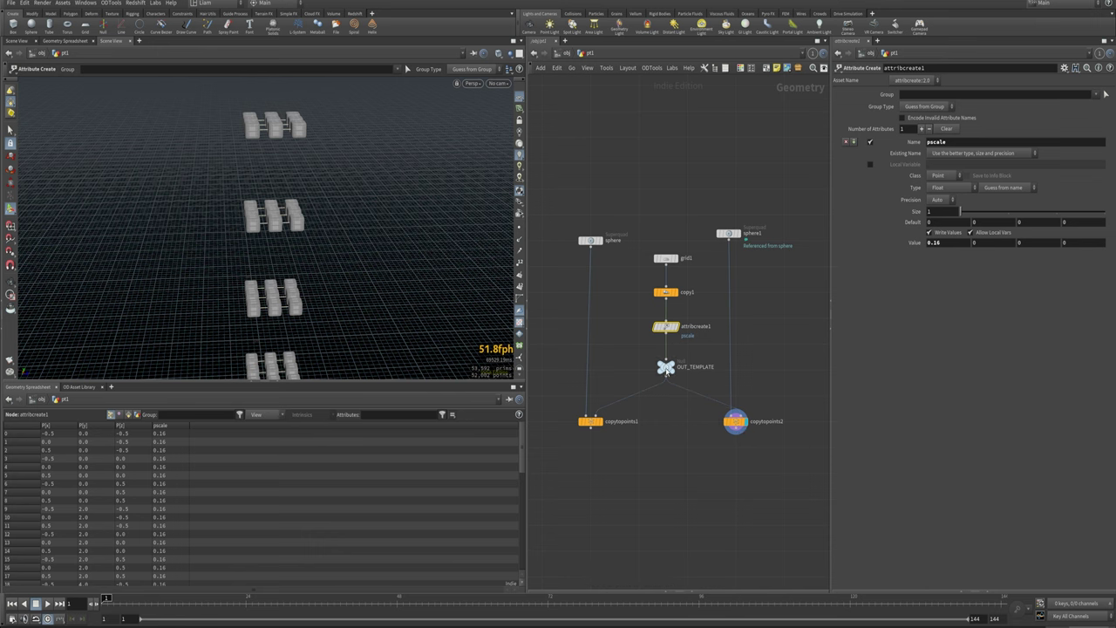
key("Tab")
type("attra")
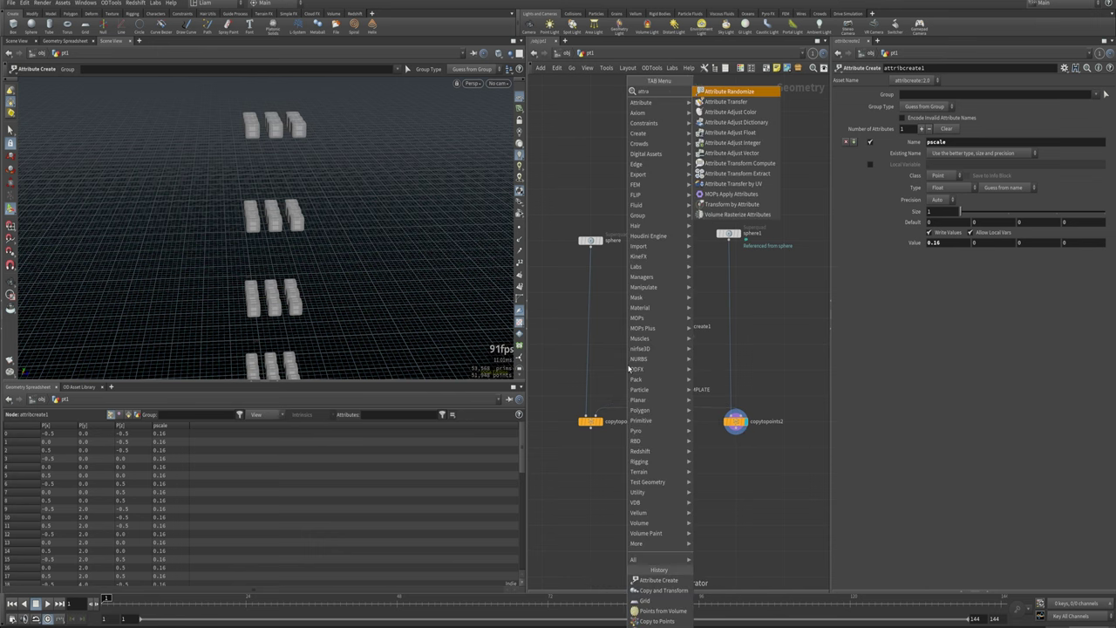
key("Return")
left_click(665, 366)
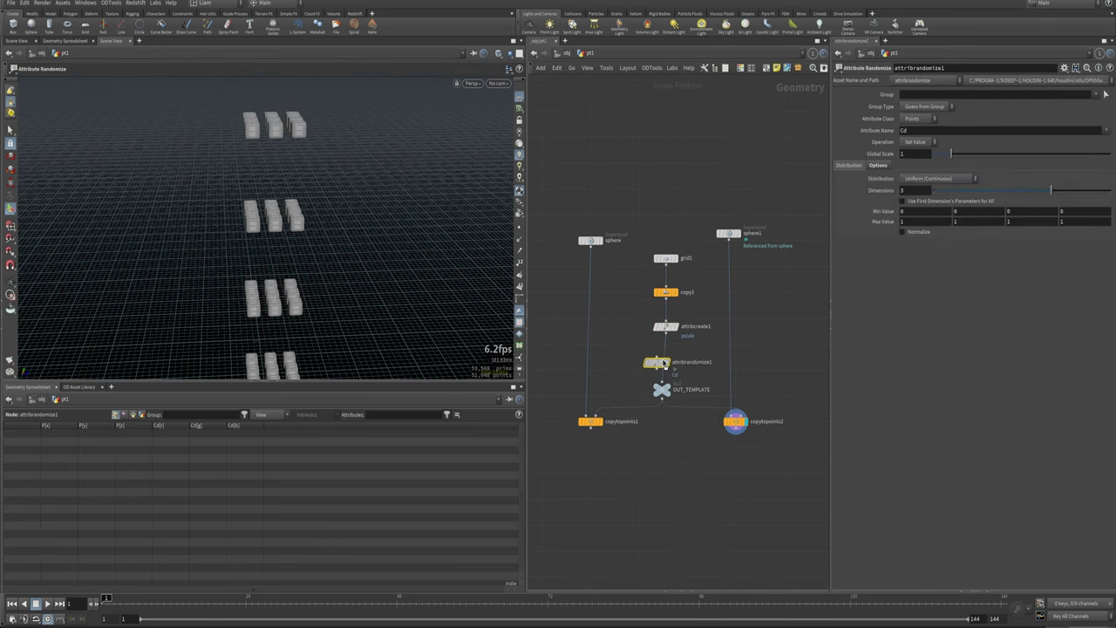
Make the Attribute Randomize node affect pscale with the Multiply operation and 1 dimension.
left_click(1104, 131)
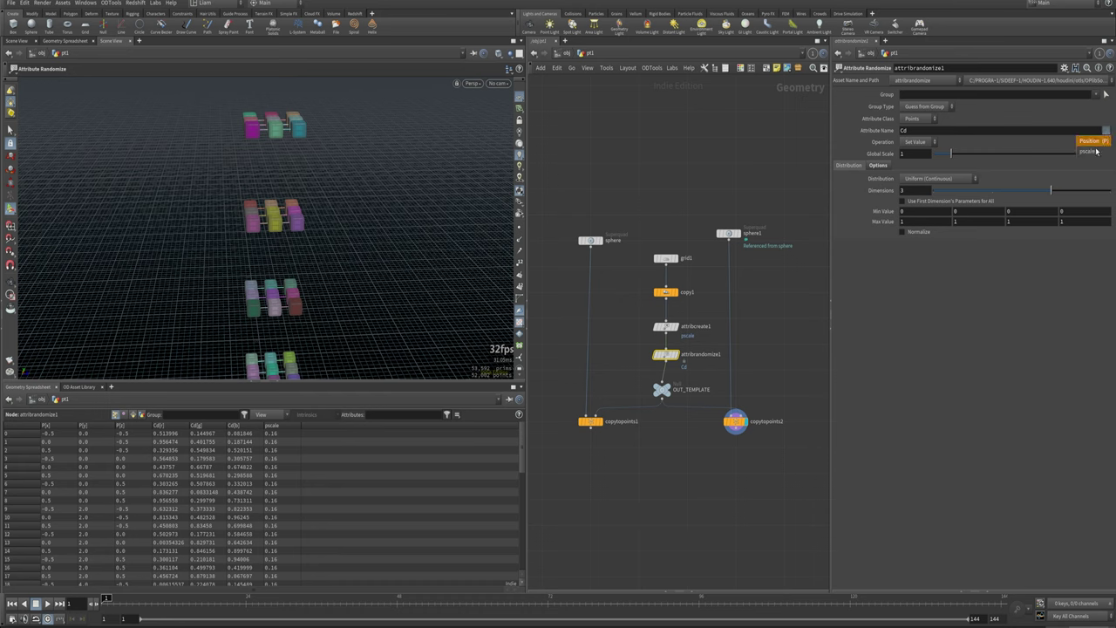
left_click(1090, 145)
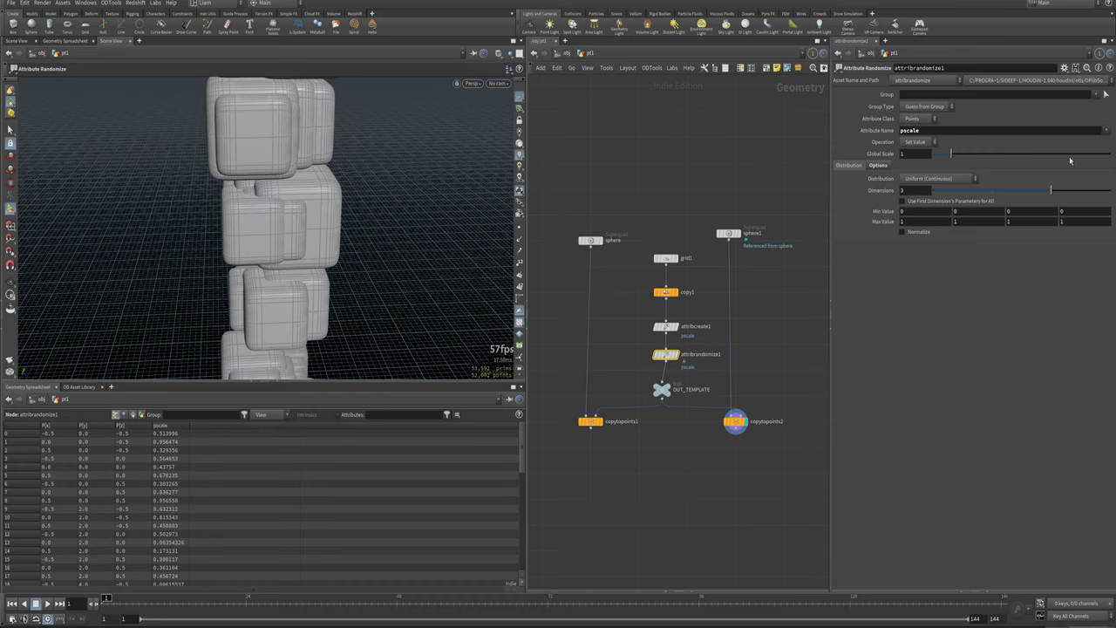
left_click(926, 144)
left_click(919, 187)
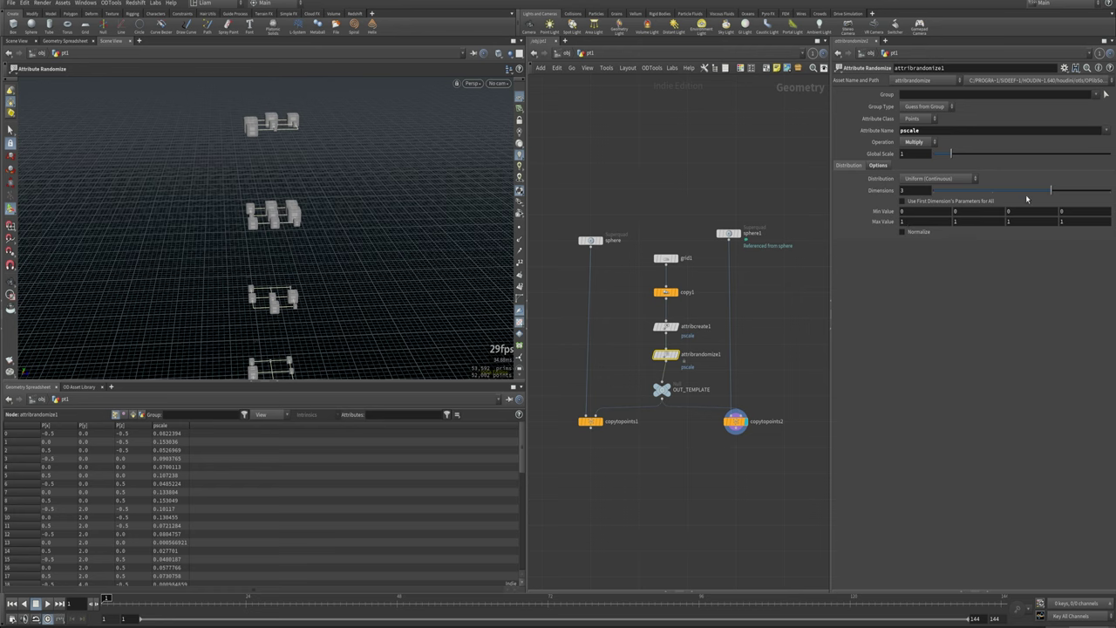
left_click_drag(1026, 194, 783, 231)
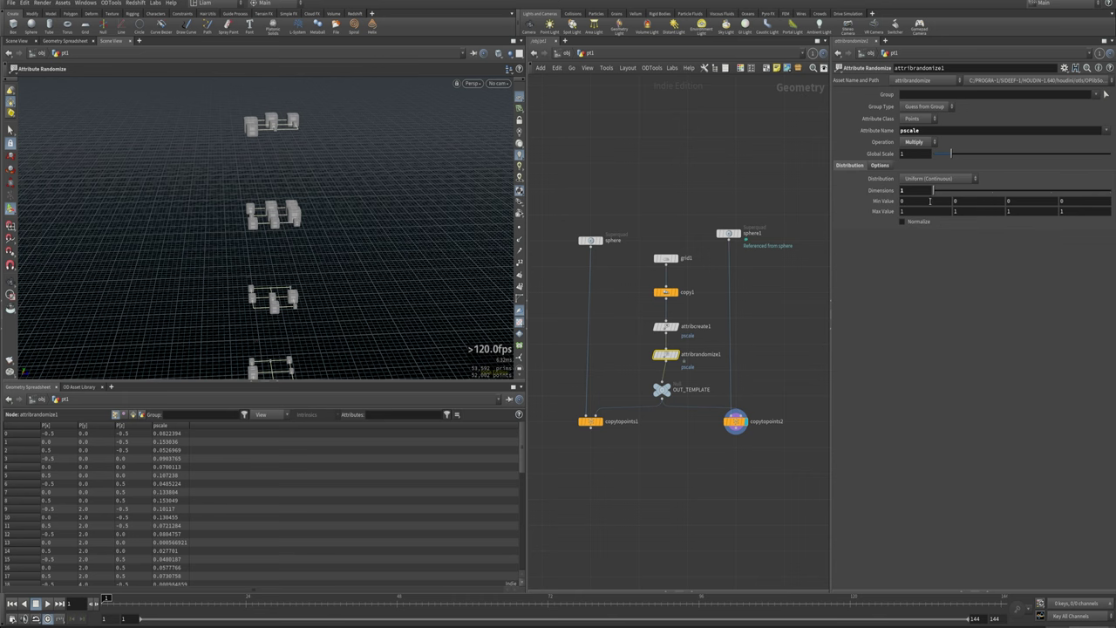
Collapse the Geometry Spreadsheet pane so the 3D viewport uses the full height.
left_click_drag(284, 384, 281, 386)
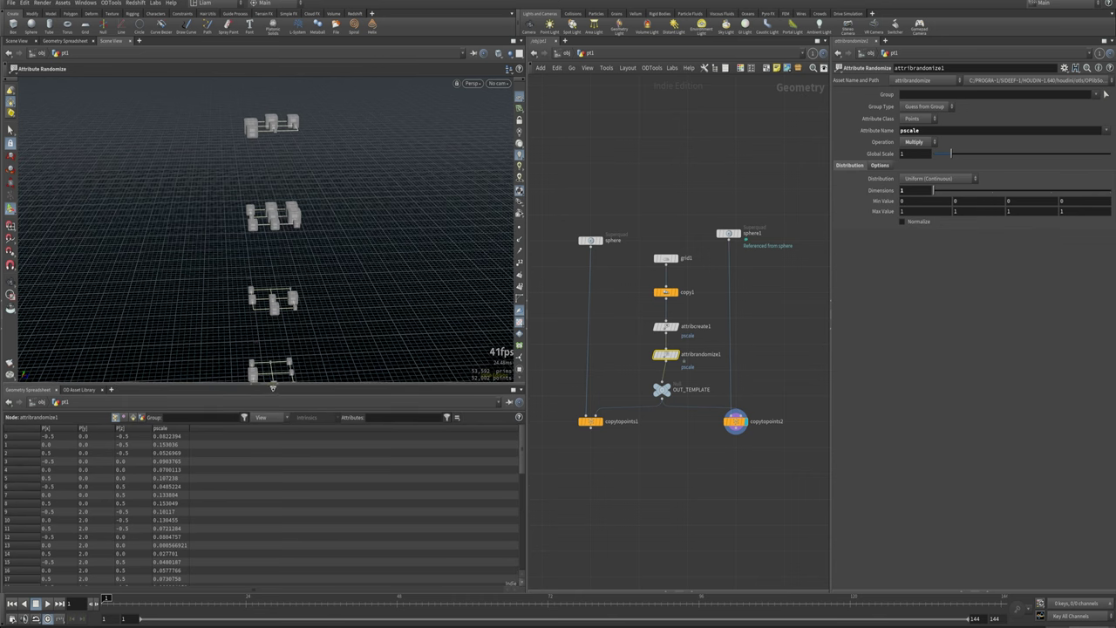
left_click(273, 386)
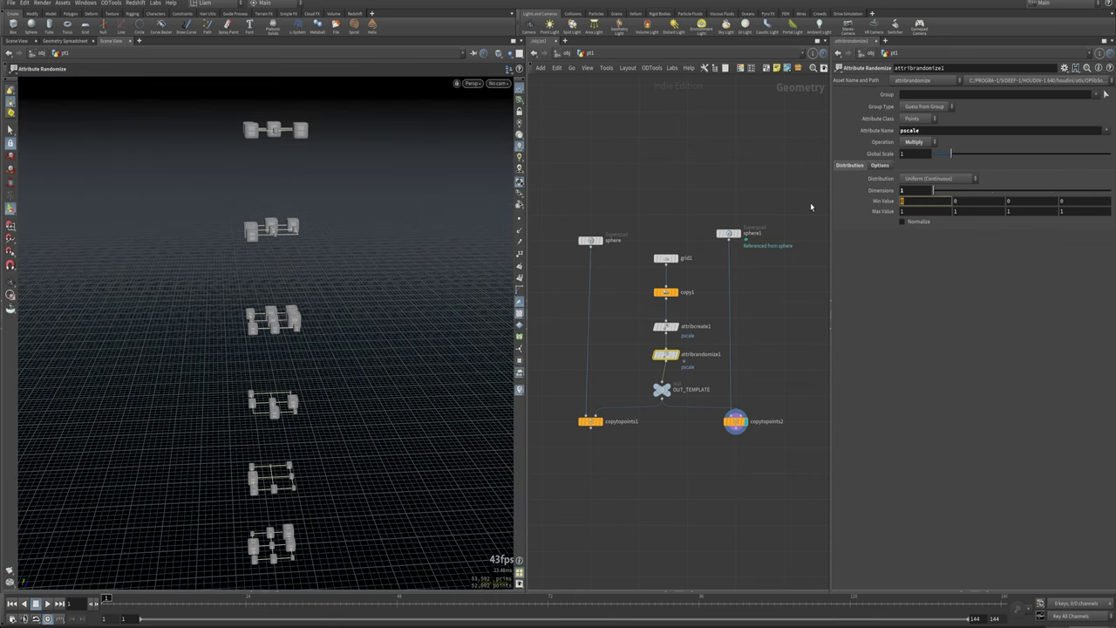
Set the random pscale multiplier's minimum to 1 and maximum to 2, and inspect the differently sized copies.
type("1")
key("Tab")
key("Tab")
key("Tab")
key("Tab")
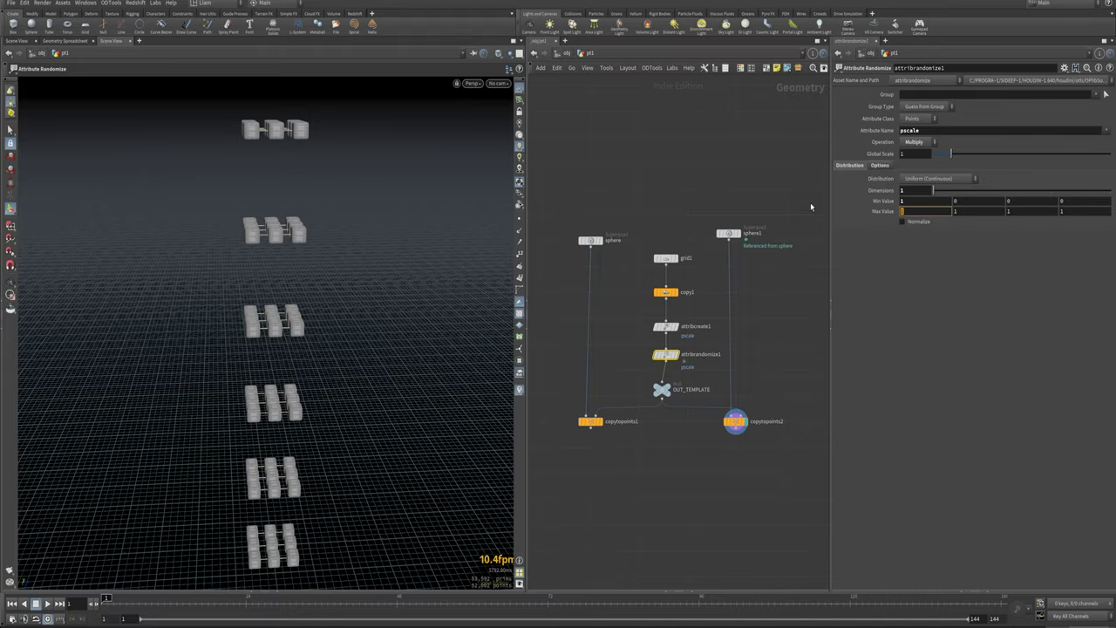
type("2")
key("Return")
left_click_drag(212, 359, 384, 357)
scroll(358, 391, "up", 6)
scroll(338, 391, "down", 7)
Delete the Attribute Randomize node from the template branch.
left_click(925, 211)
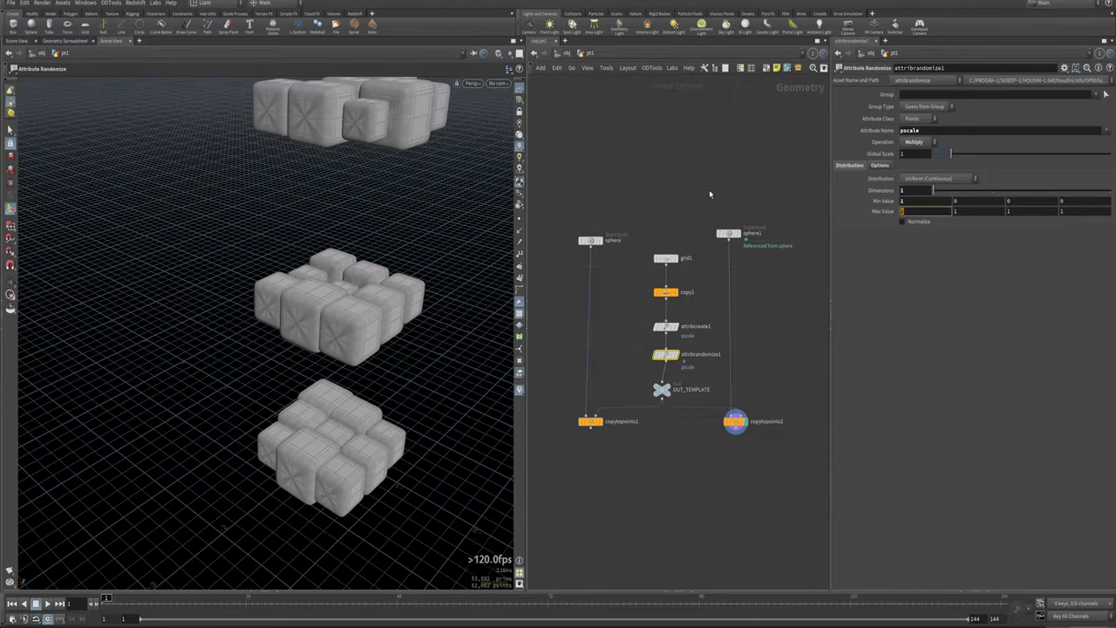
left_click_drag(700, 379, 618, 349)
key("Delete")
Reduce the Y translate of copy1 to 0.42 to stack the grid layers closely.
left_click(666, 291)
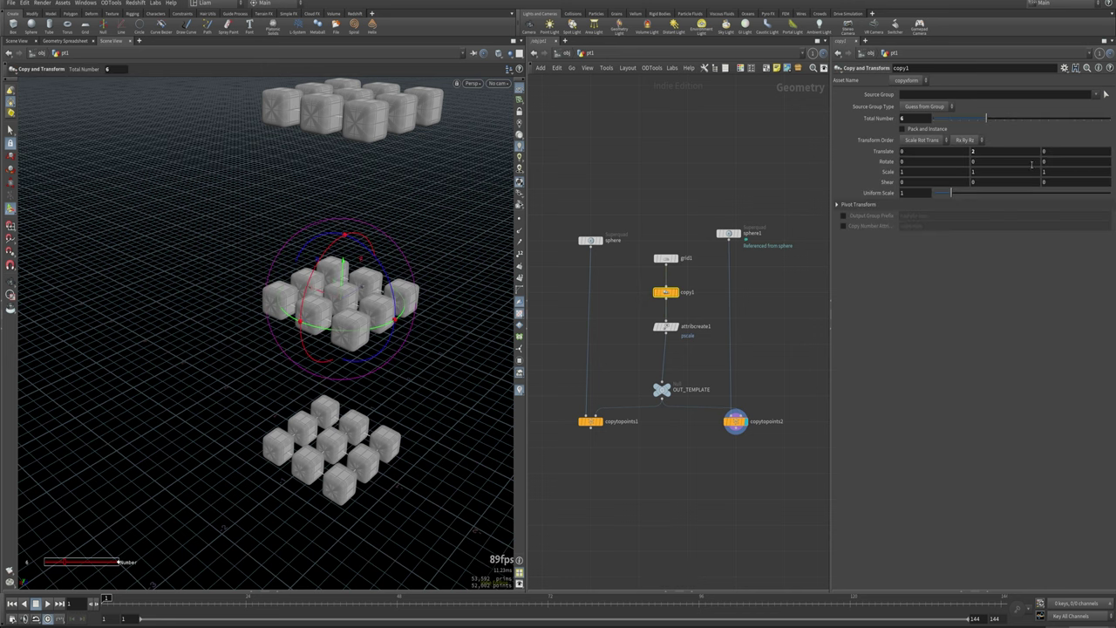
middle_click_drag(999, 153, 404, 328)
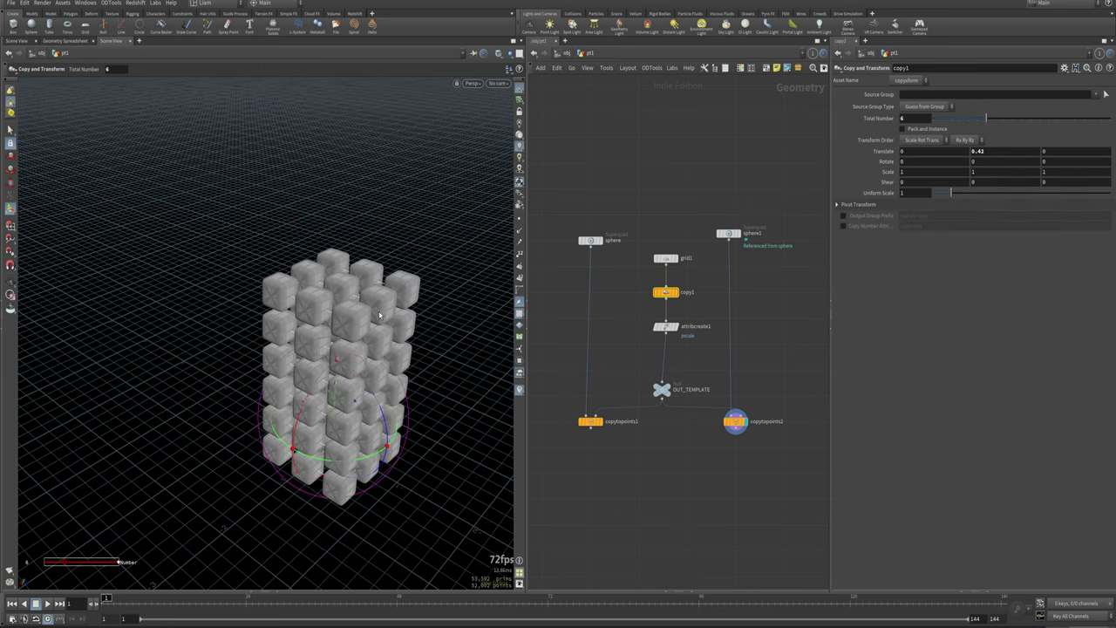
left_click_drag(382, 315, 265, 343, "alt")
Display copytopoints1 and copytopoints2 in turn to compare the round and boxy copies.
middle_click_drag(617, 327, 619, 223)
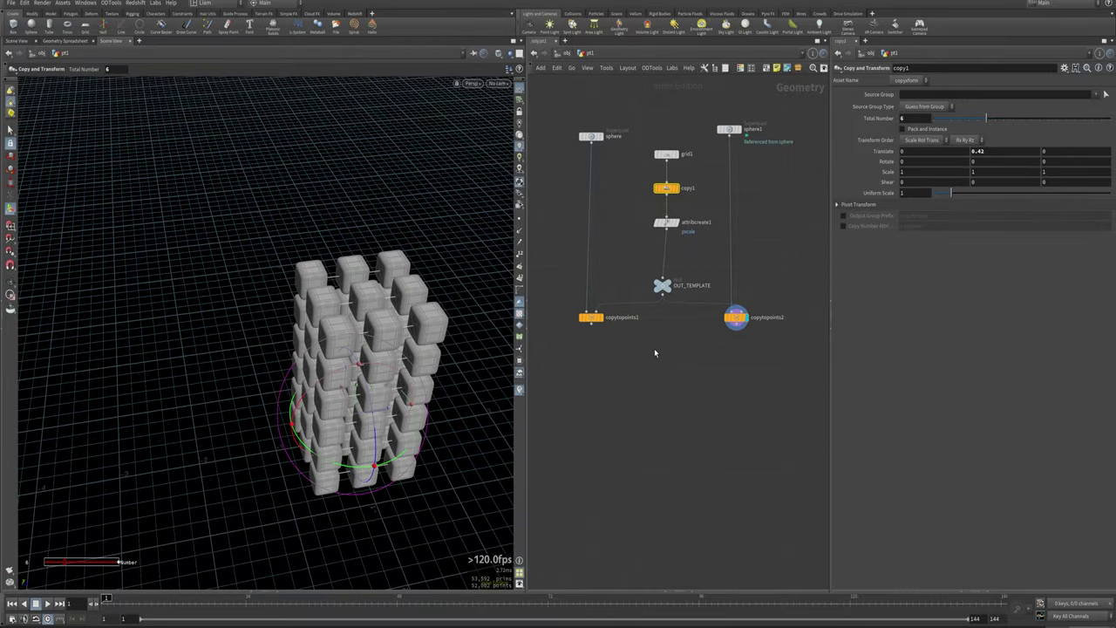
left_click(598, 319)
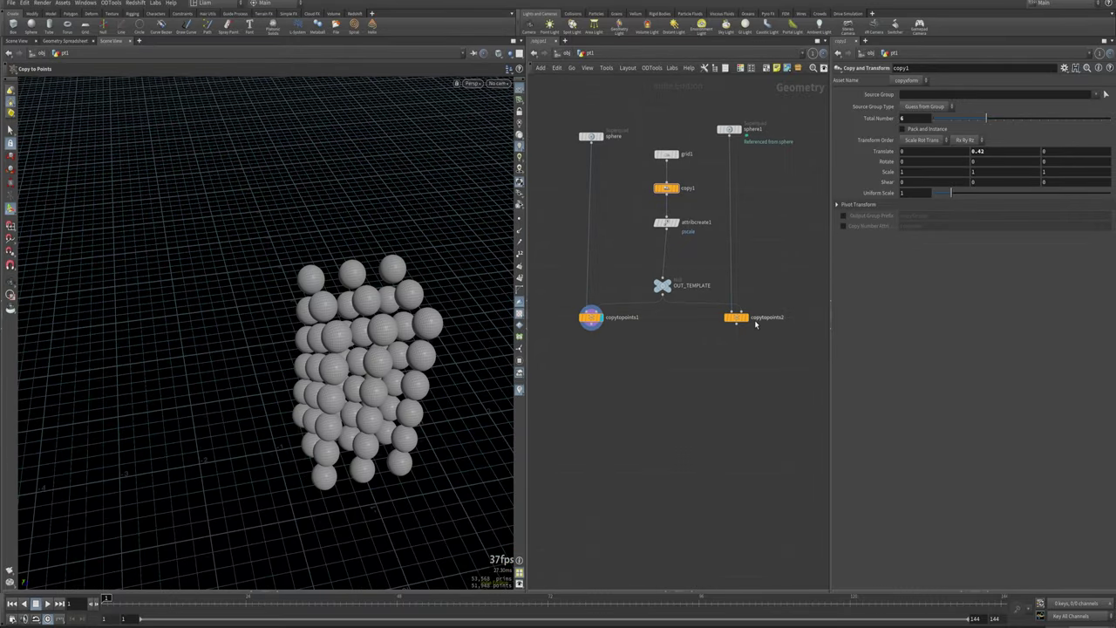
left_click(745, 318)
Add a Blend Shapes node and connect copytopoints1 and copytopoints2 as its first and second inputs.
key("Tab")
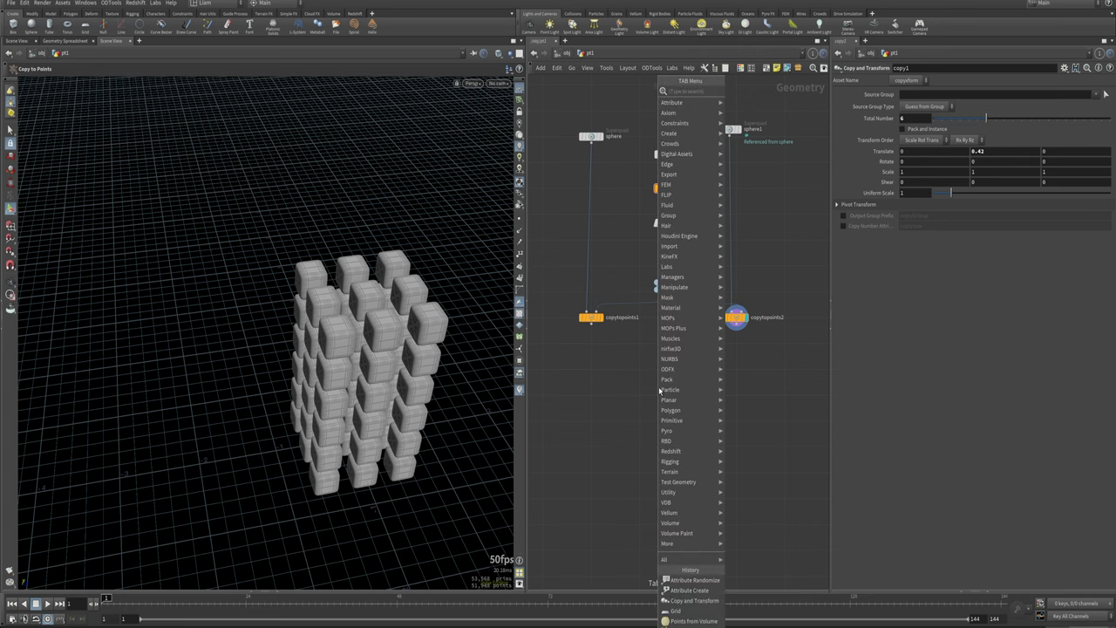
type("blen")
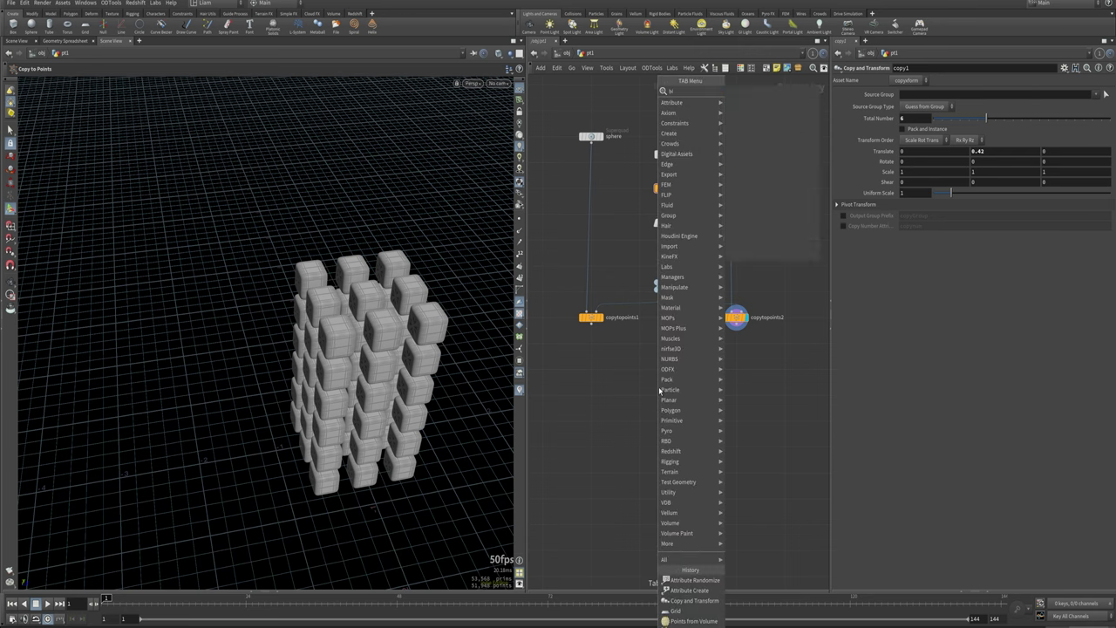
key("Return")
left_click(660, 391)
left_click_drag(592, 325, 660, 390)
left_click(683, 348)
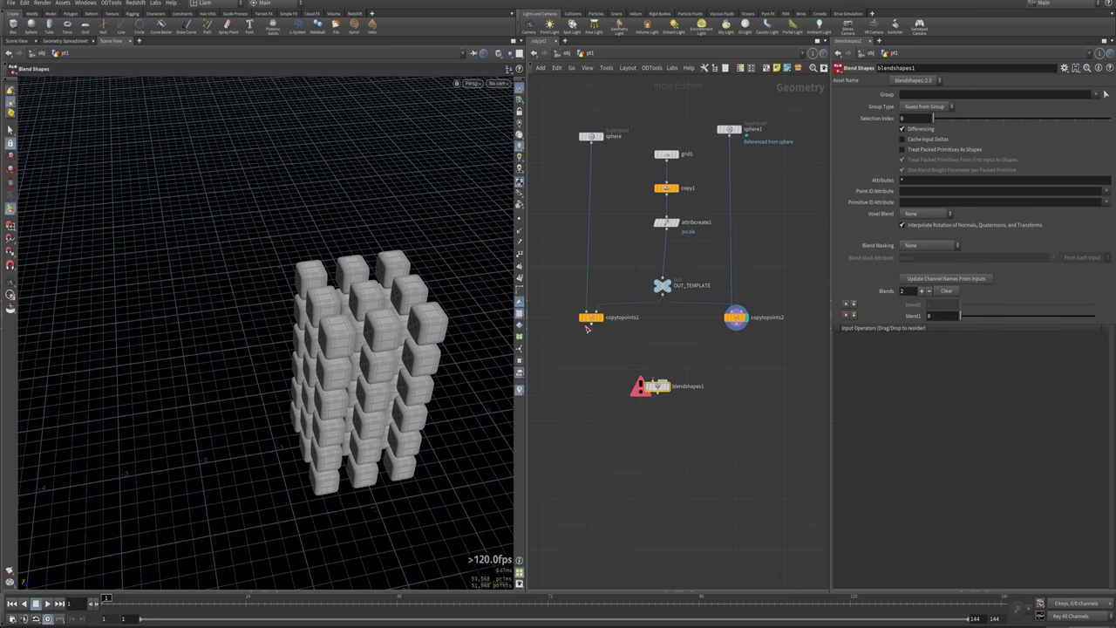
left_click_drag(592, 324, 659, 385)
left_click_drag(717, 358, 660, 383)
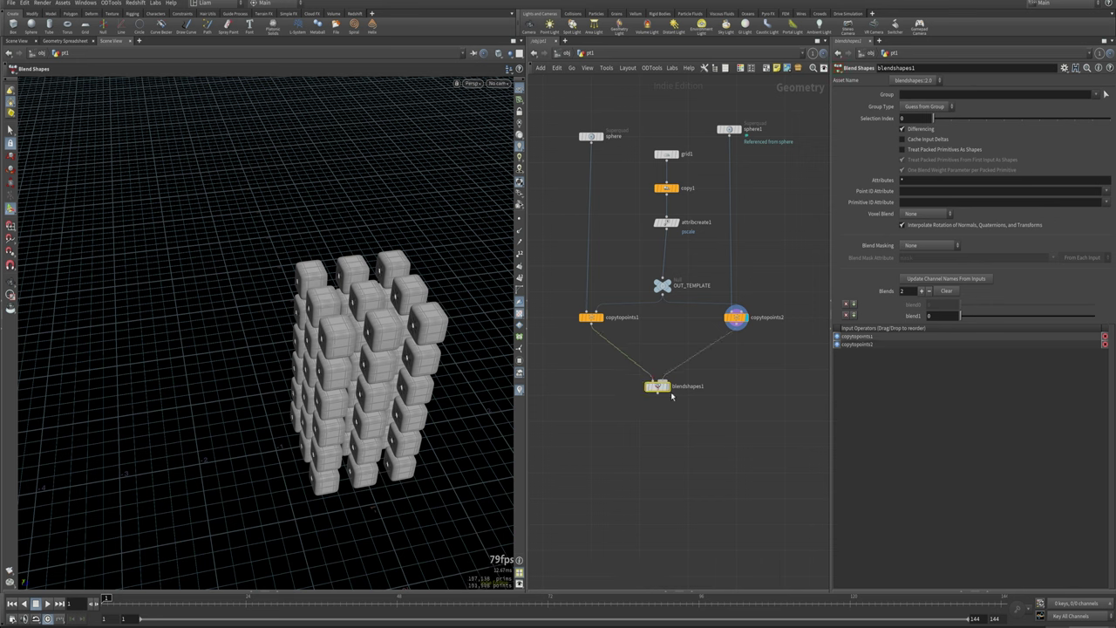
Display the Blend Shapes result, test the blend1 weight, return it to 0, and inspect the sphere stack.
mouse_move(969, 317)
left_mouse_down()
mouse_move(1086, 316)
mouse_move(977, 328)
mouse_move(1095, 317)
mouse_move(955, 321)
left_mouse_up()
left_click_drag(272, 368, 318, 347, "alt")
mouse_move(962, 317)
left_mouse_down()
mouse_move(1095, 317)
mouse_move(959, 317)
left_mouse_up()
left_click_drag(360, 279, 330, 345)
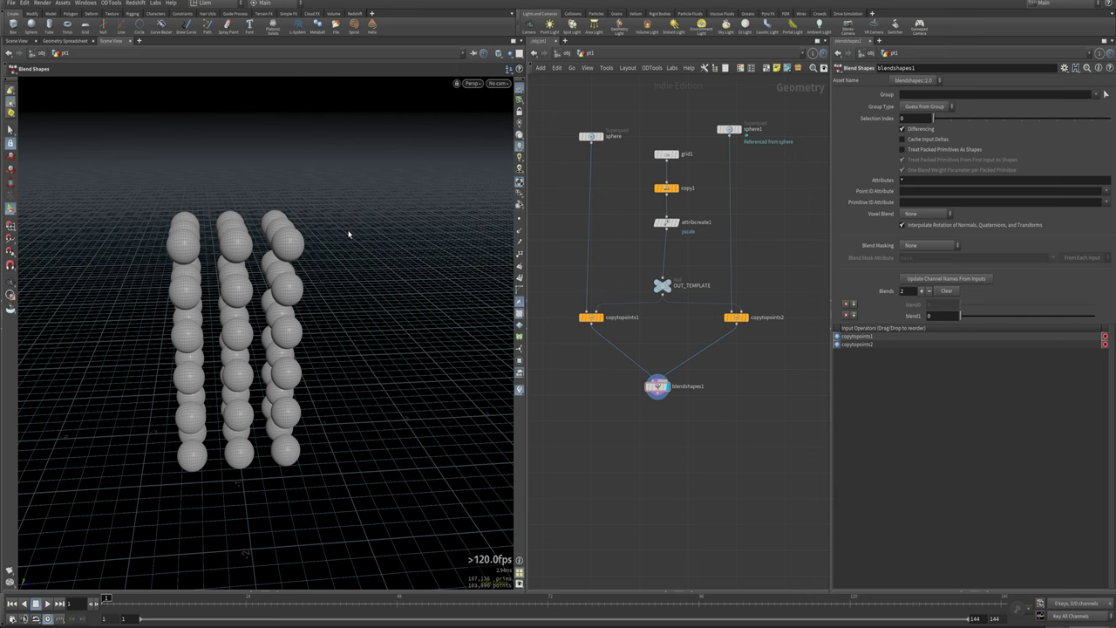
left_click_drag(326, 369, 366, 322)
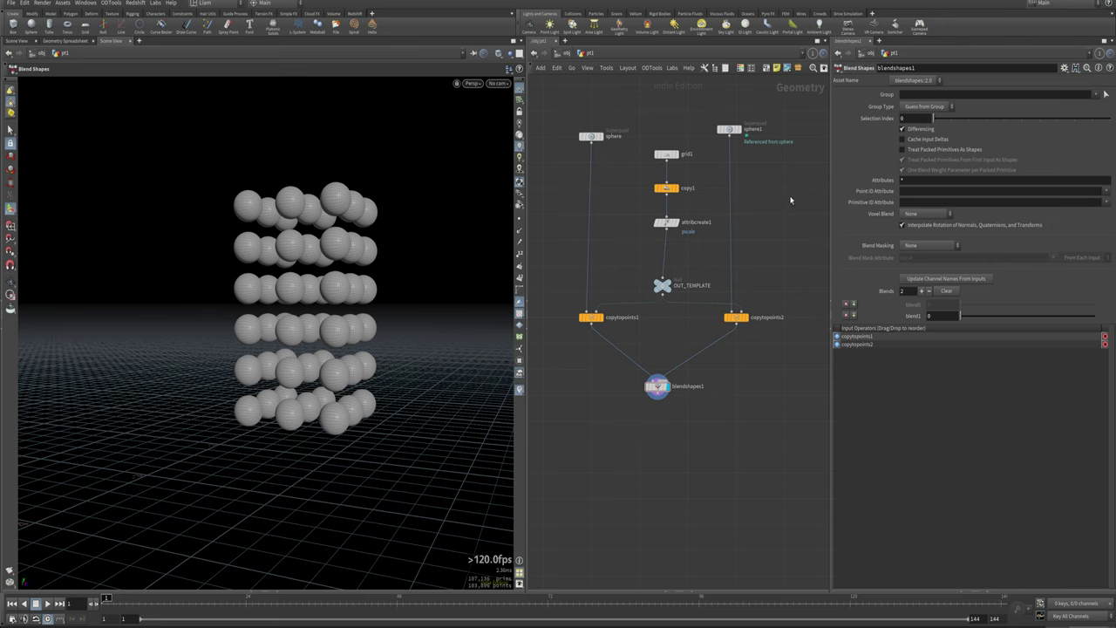
Add a Transform node and insert it between attribcreate1 and OUT_TEMPLATE.
key("Tab")
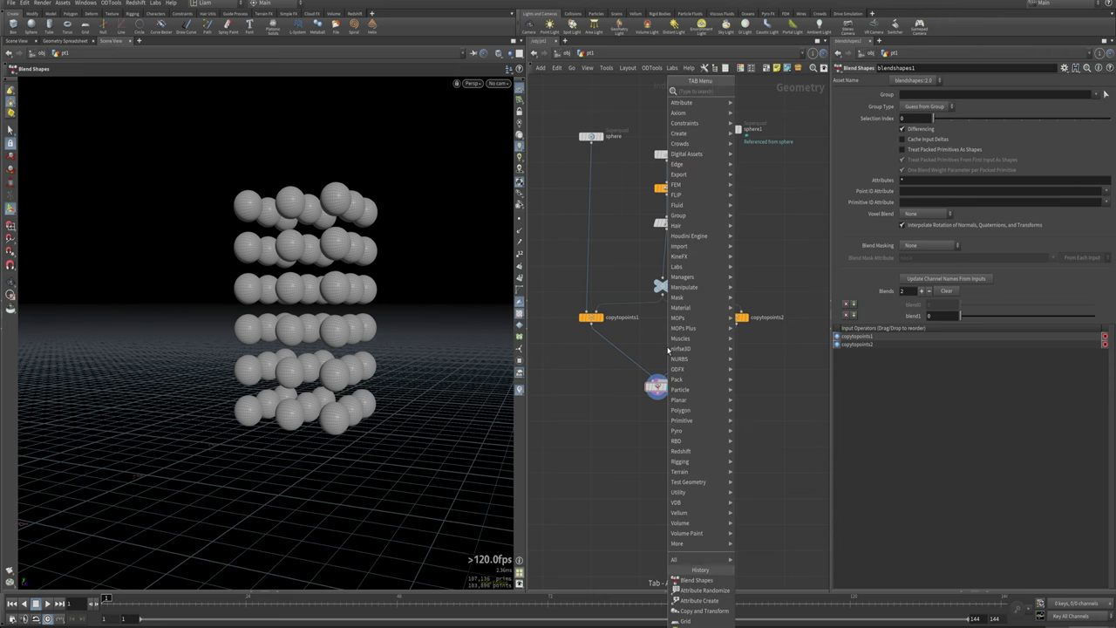
type("tra")
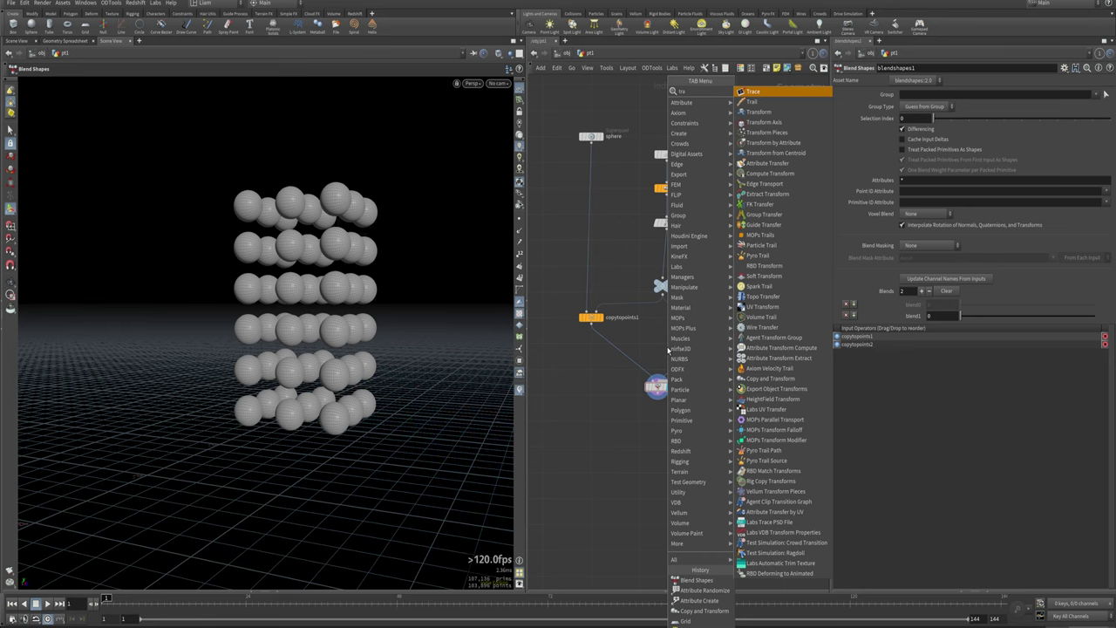
key("Down")
key("Down")
key("Return")
left_click(636, 262)
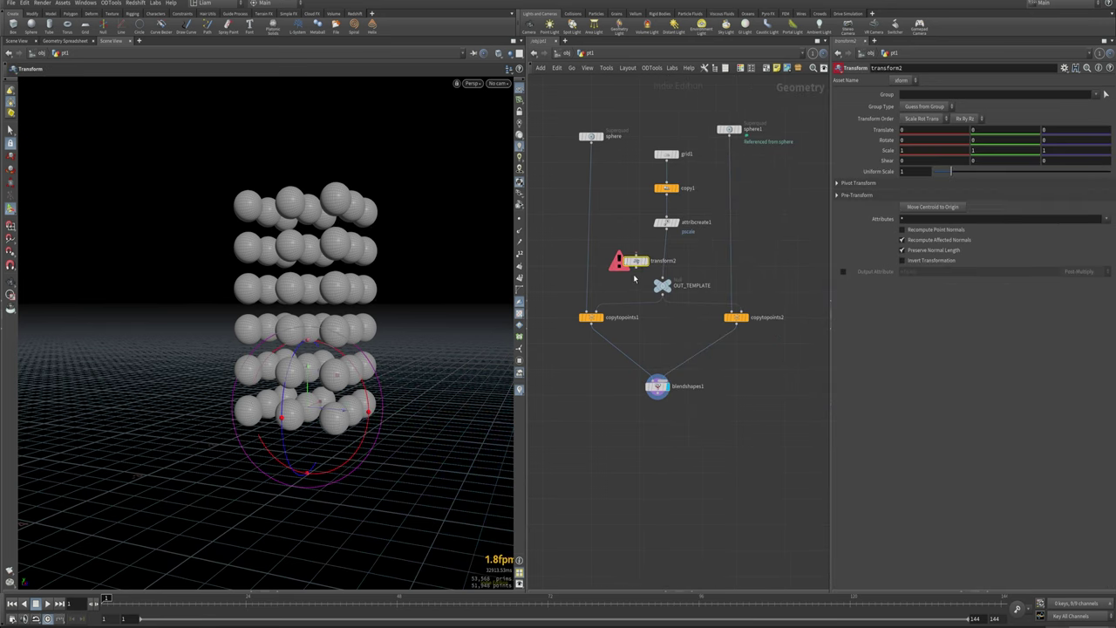
left_click_drag(636, 262, 663, 261)
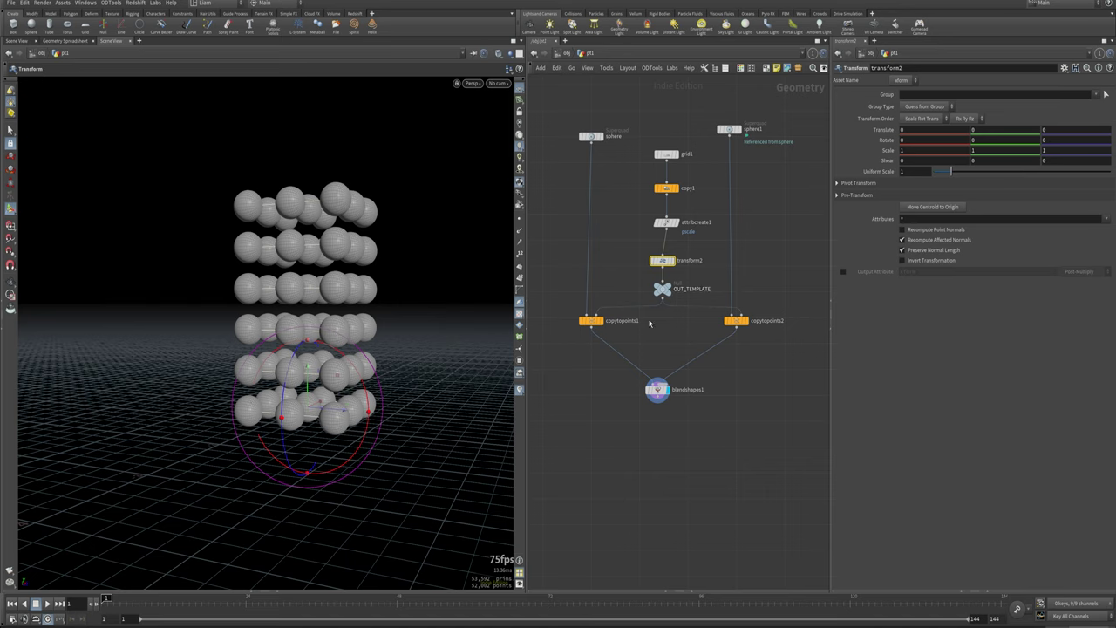
Display the new Transform node and raise the stacked grids by about 0.22 in Y.
left_click(673, 262)
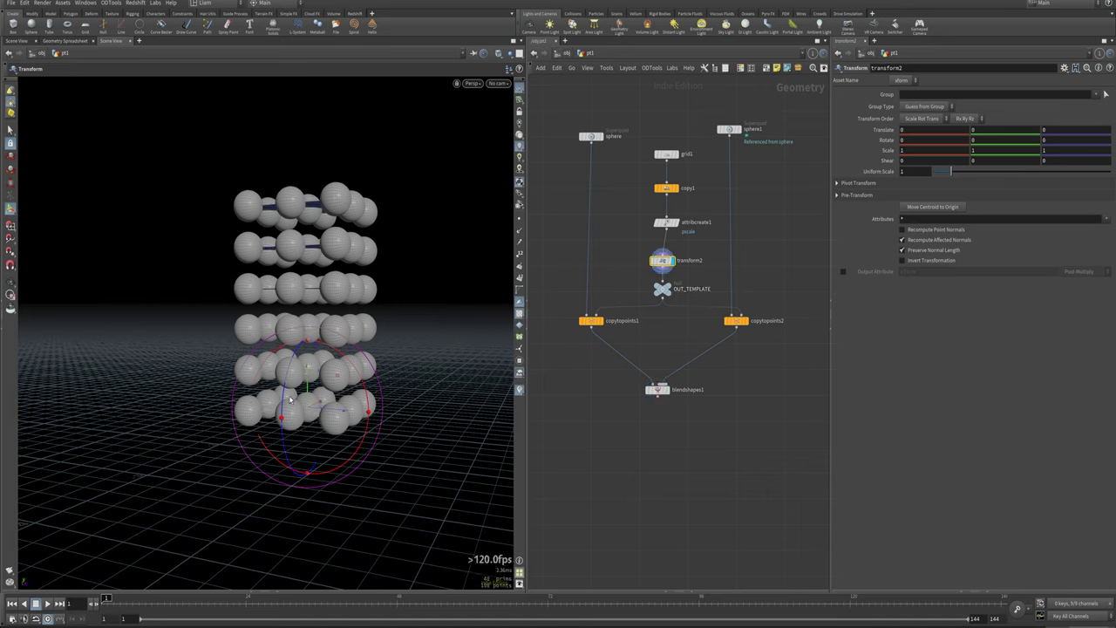
key("t")
left_click_drag(315, 371, 301, 342)
Show the merge1 geometry as a template overlay and examine how the grid stack sits against it.
middle_click_drag(597, 389, 742, 321)
middle_click_drag(568, 308, 639, 353)
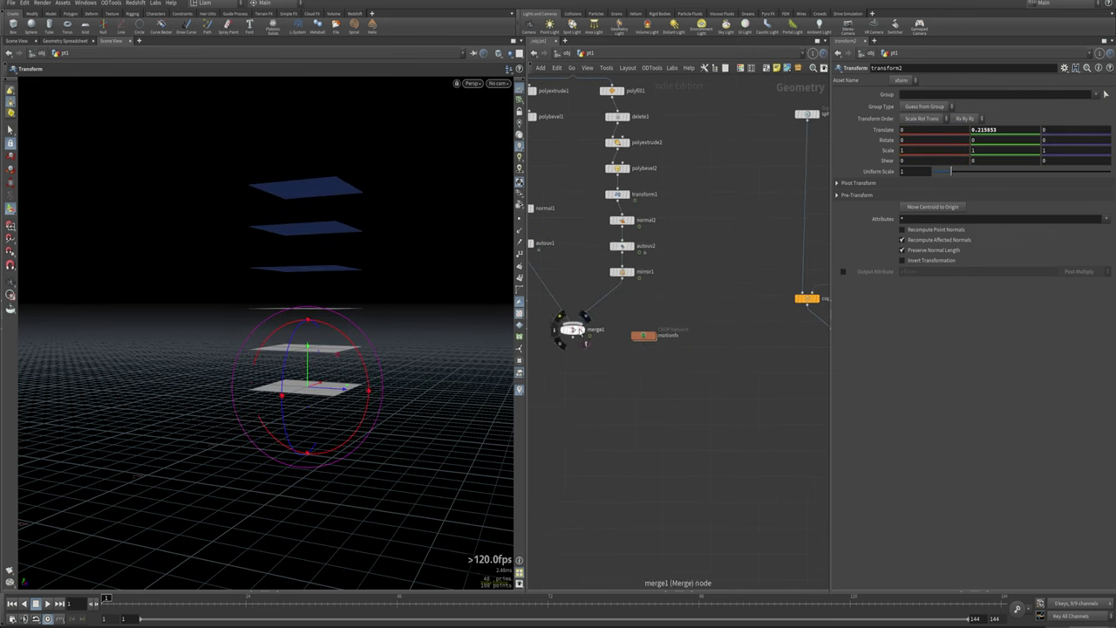
left_click(581, 333)
left_click_drag(386, 374, 259, 411)
middle_click_drag(259, 410, 219, 424)
right_click_drag(219, 424, 328, 396)
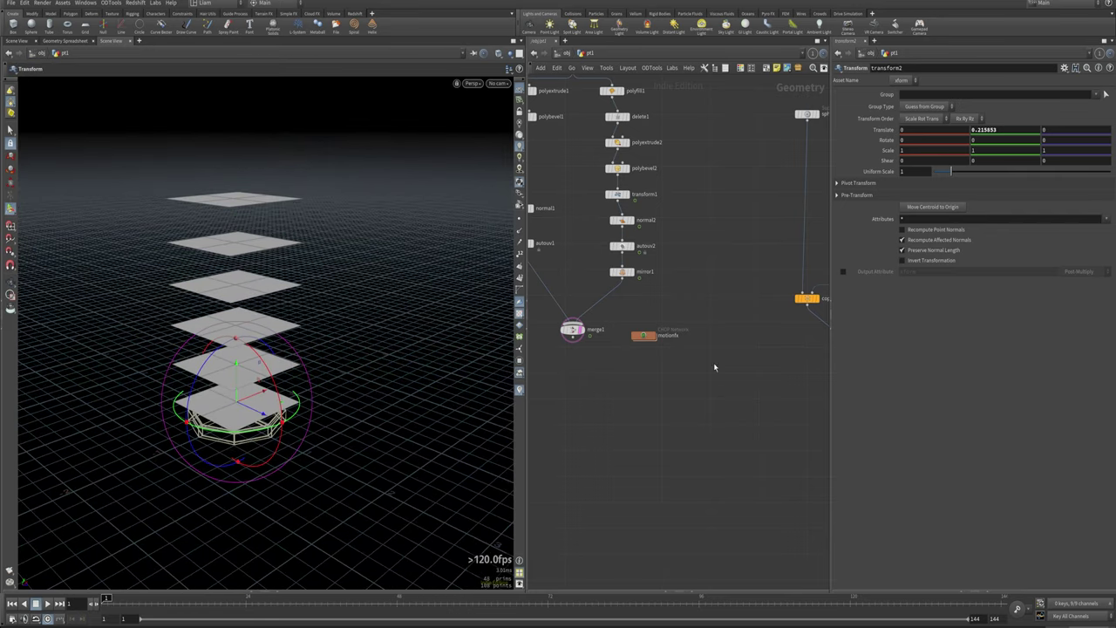
Reduce grid1's size uniformly to 0.5 by 0.5 and display the OUT_TEMPLATE node.
middle_click_drag(713, 366, 582, 421)
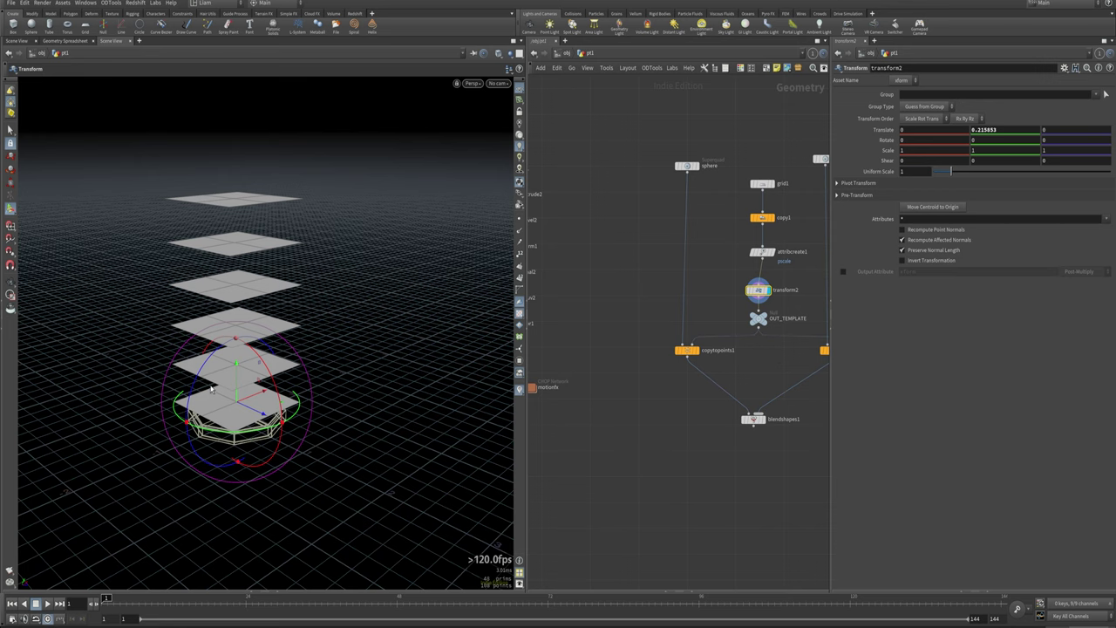
double_click(780, 184)
left_click_drag(784, 153, 762, 197)
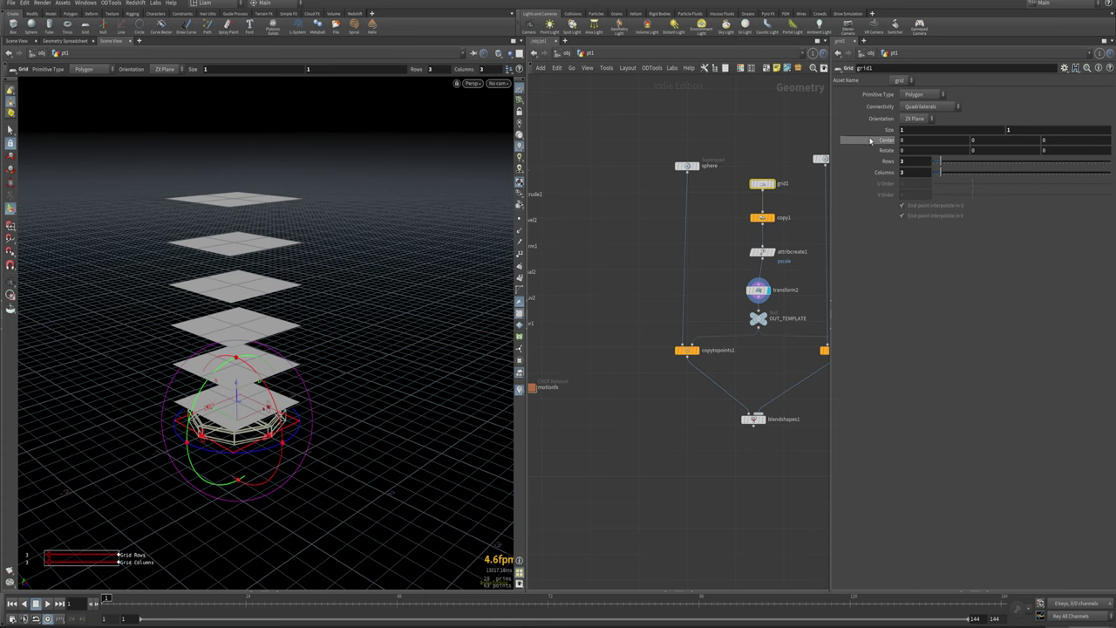
middle_click(951, 128)
middle_click(1050, 130)
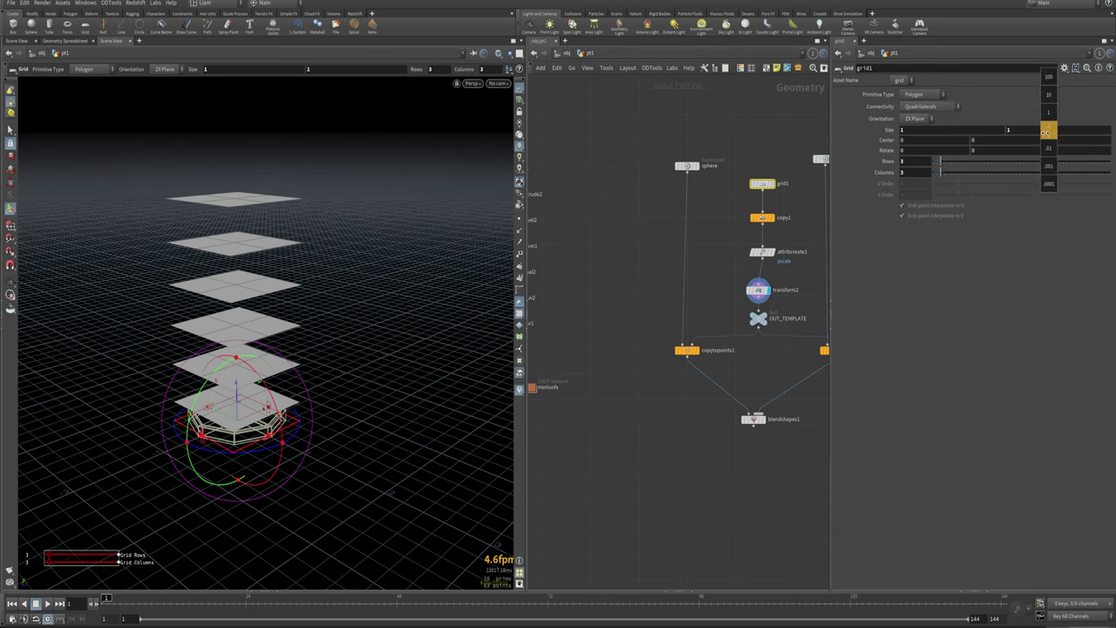
middle_click(887, 130)
middle_click_drag(889, 130, 869, 146)
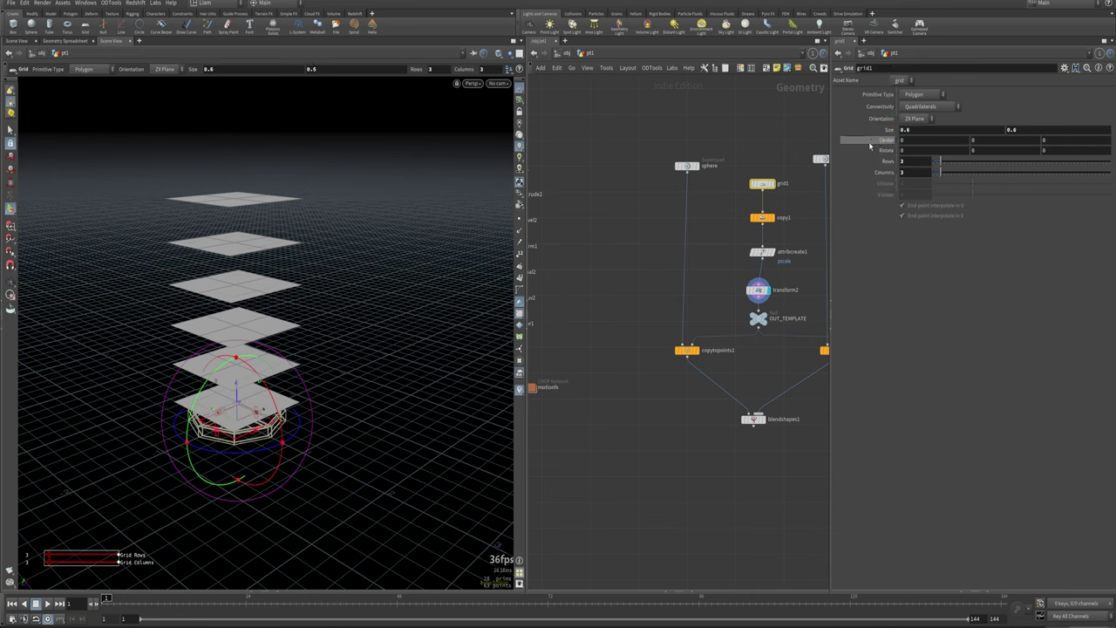
left_click(771, 291)
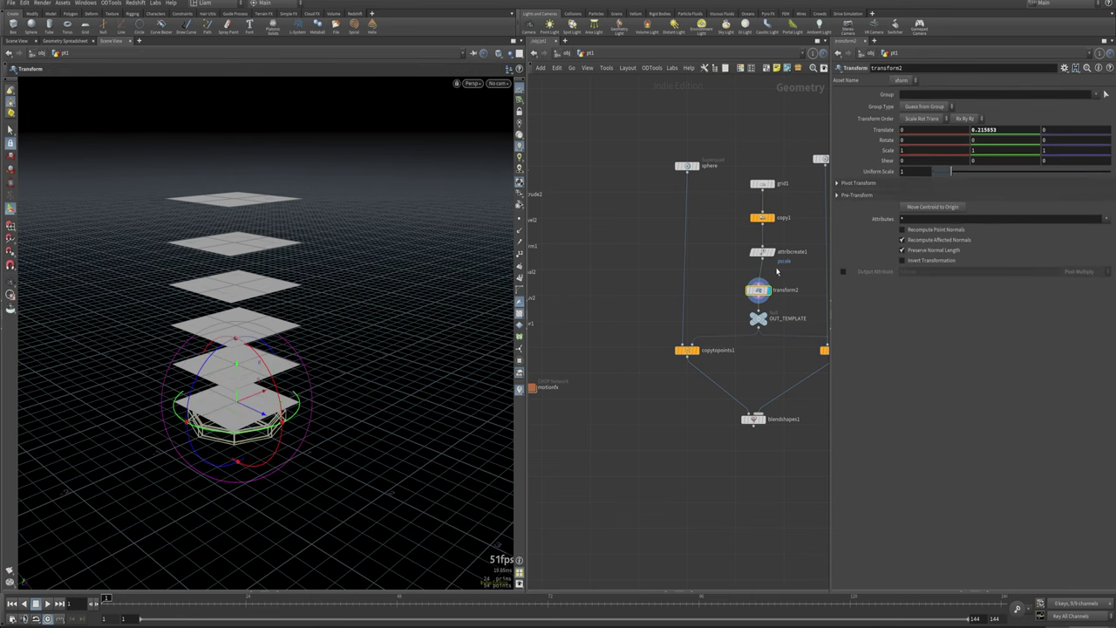
left_click(762, 184)
middle_click_drag(882, 131, 858, 131)
mouse_move(769, 343)
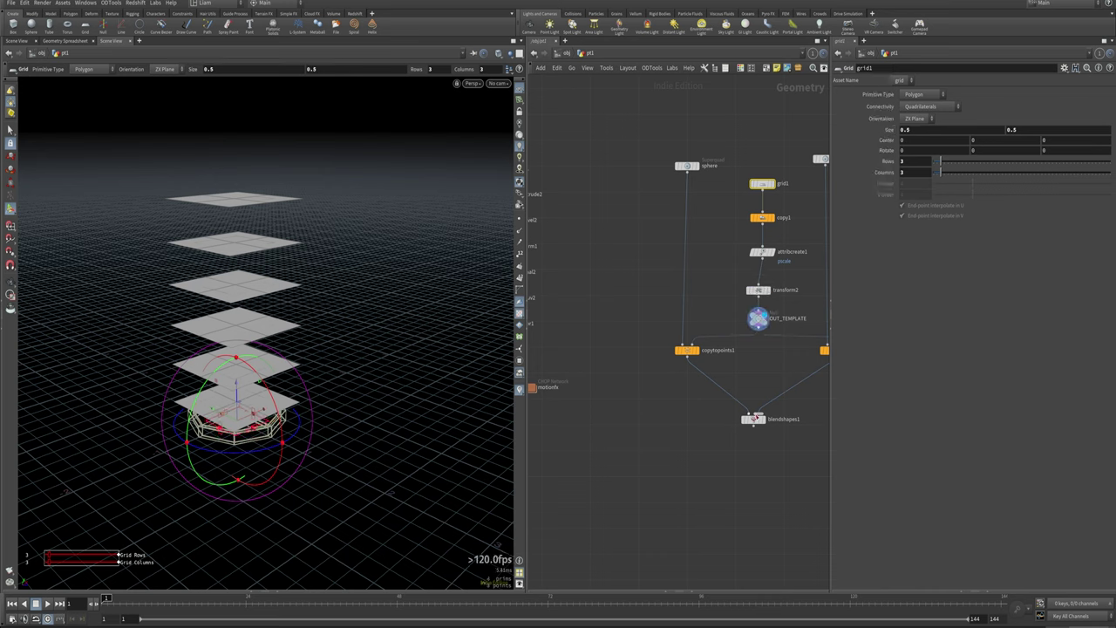
Display the blendshapes1 node and reset the viewport to clear the leftover grid display.
left_click(767, 419)
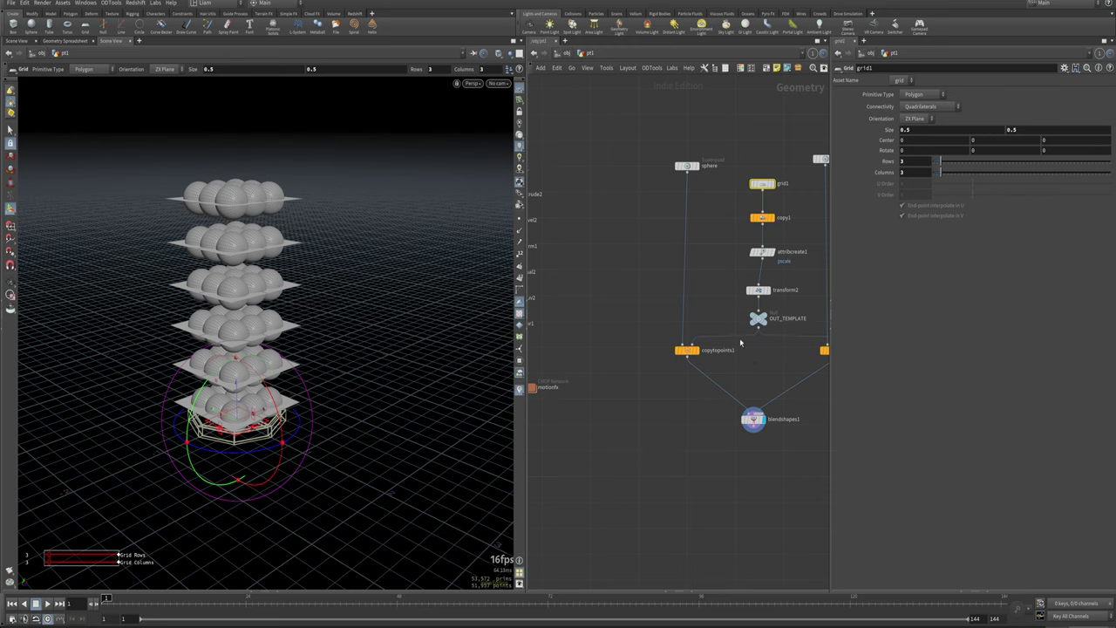
scroll(740, 343, "down", 6)
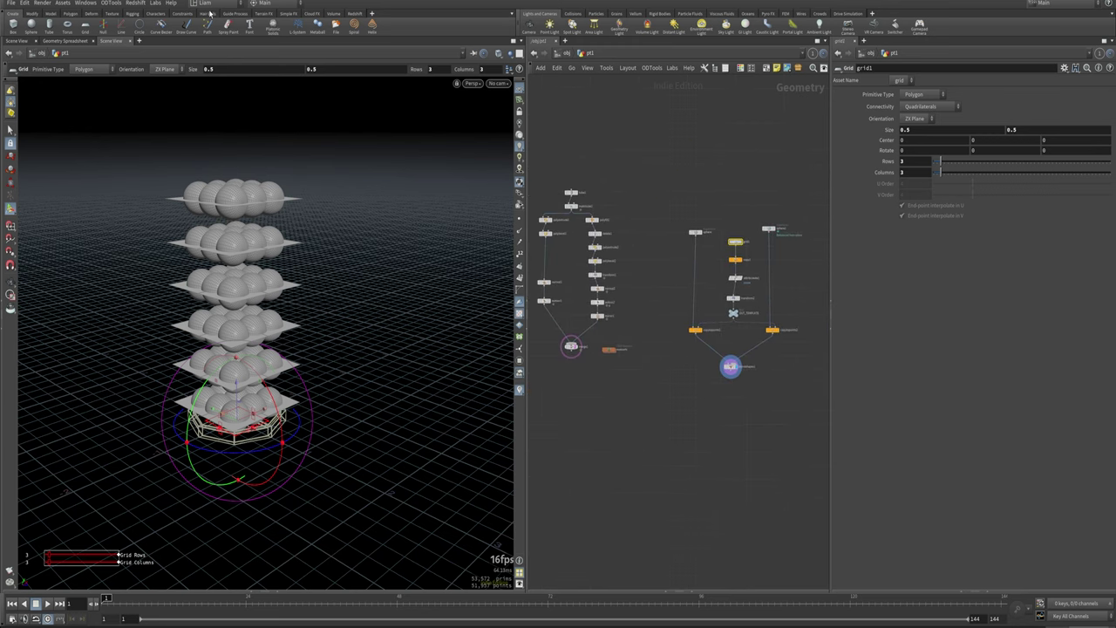
left_click(157, 3)
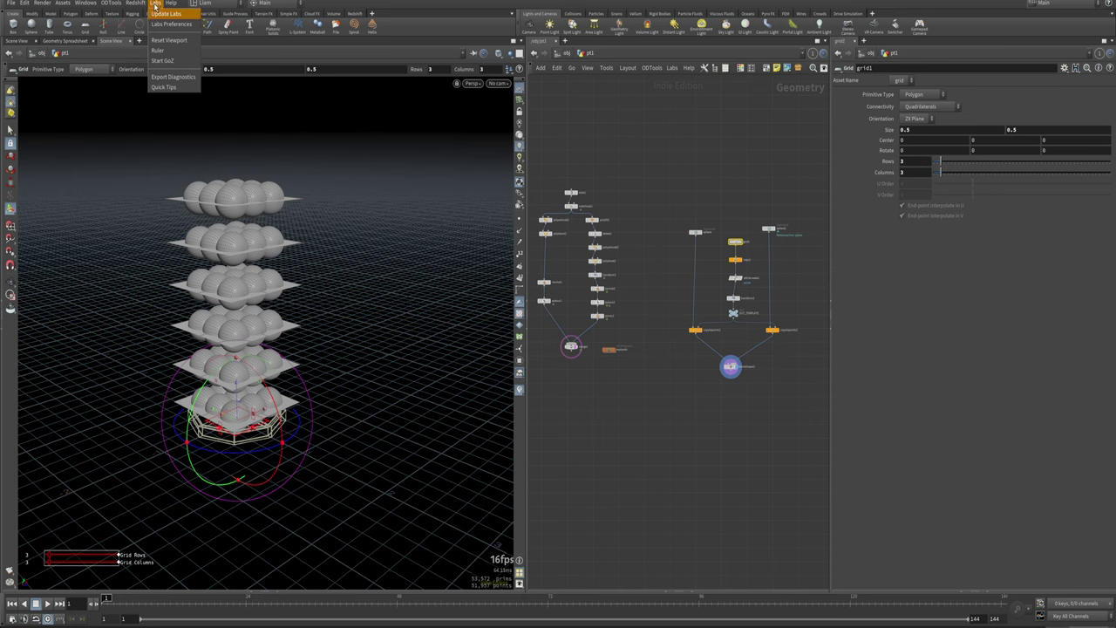
left_click(184, 5)
left_click(172, 4)
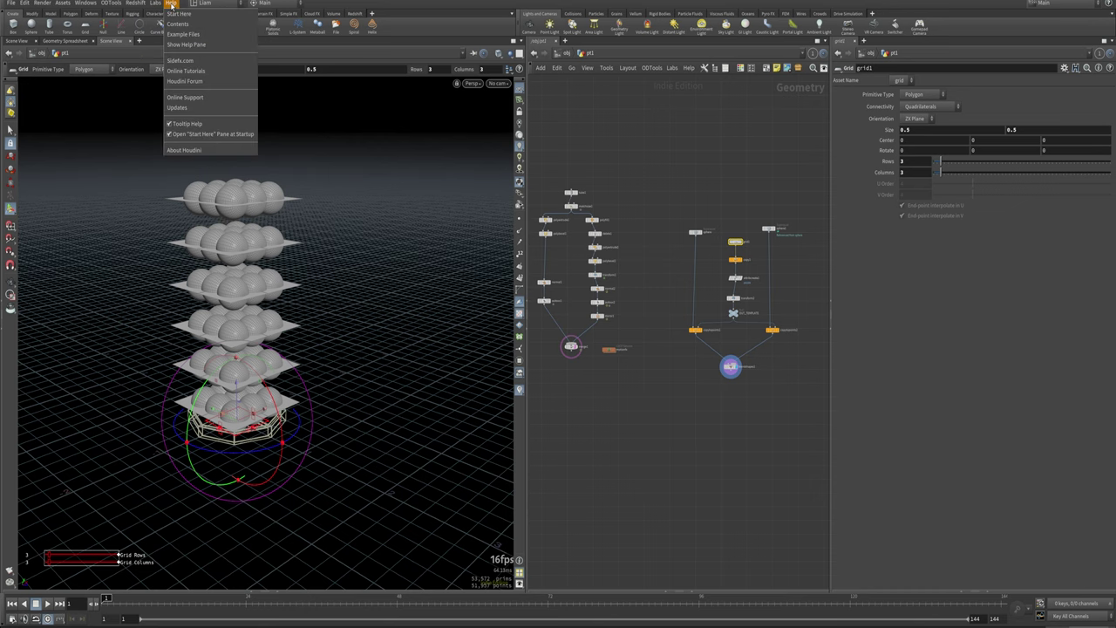
mouse_move(155, 3)
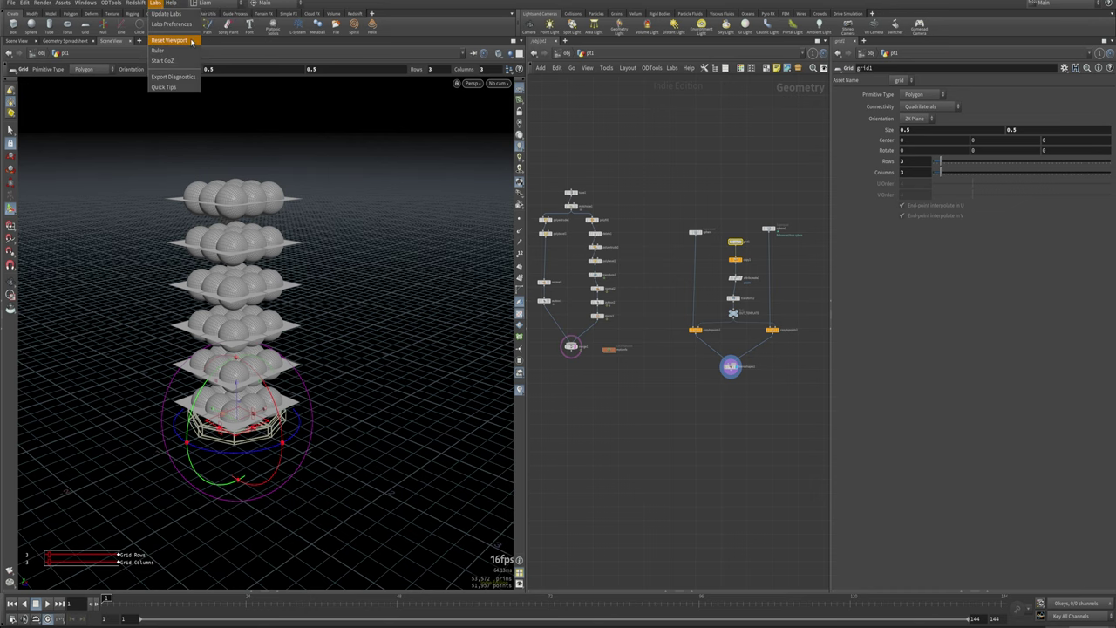
left_click(174, 41)
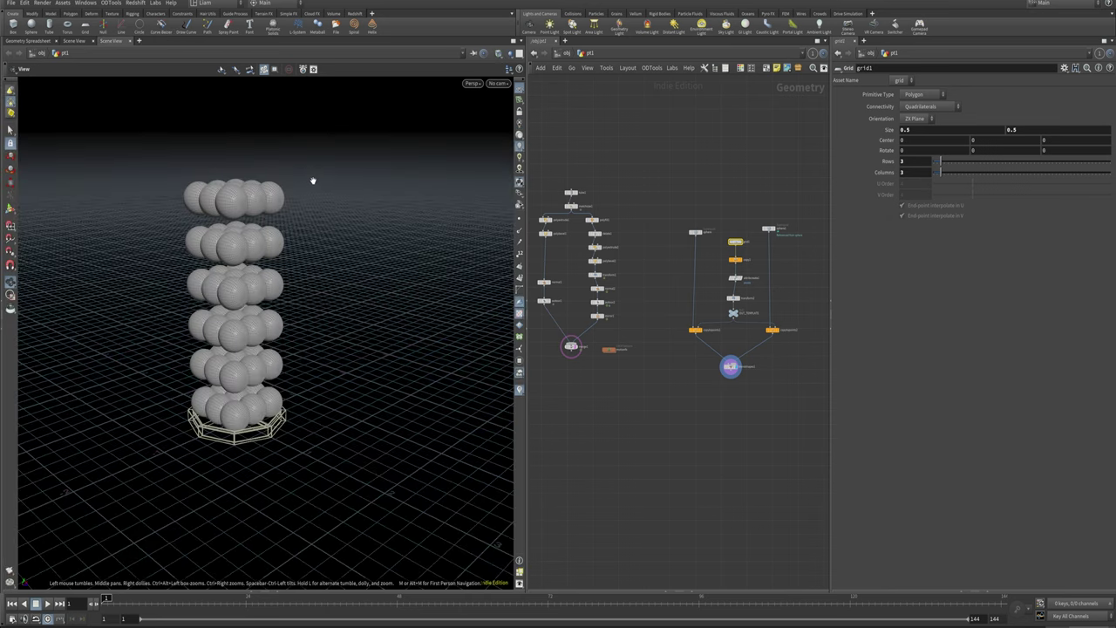
Reduce grid1's size uniformly to 0.23 and lower the pscale value in attribcreate1 to 0.14.
middle_click_drag(740, 351, 703, 363)
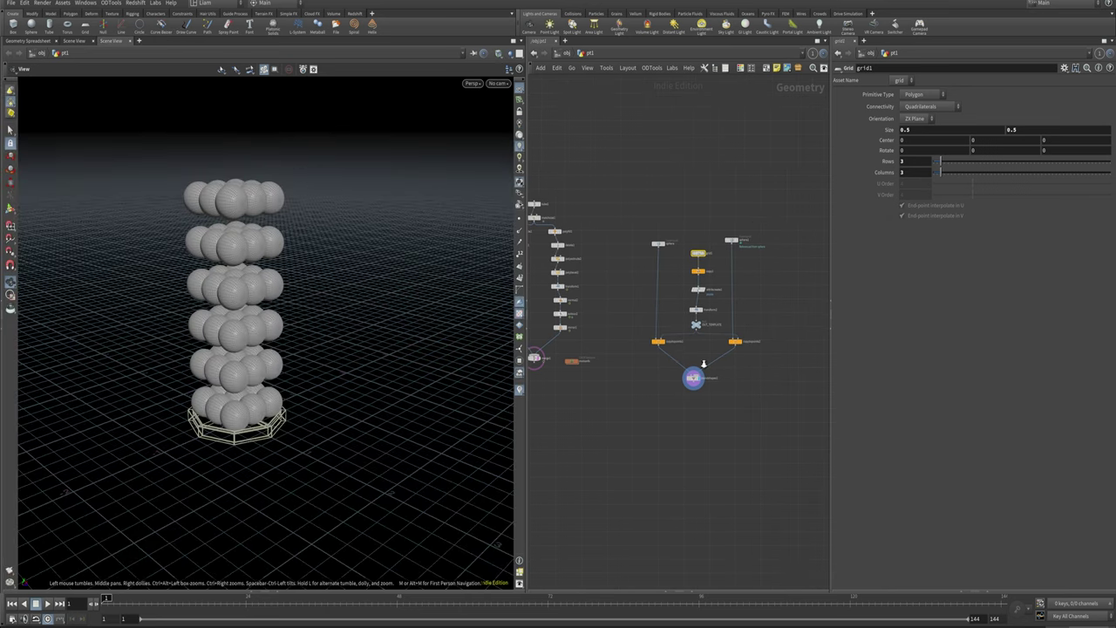
scroll(703, 362, "up", 2)
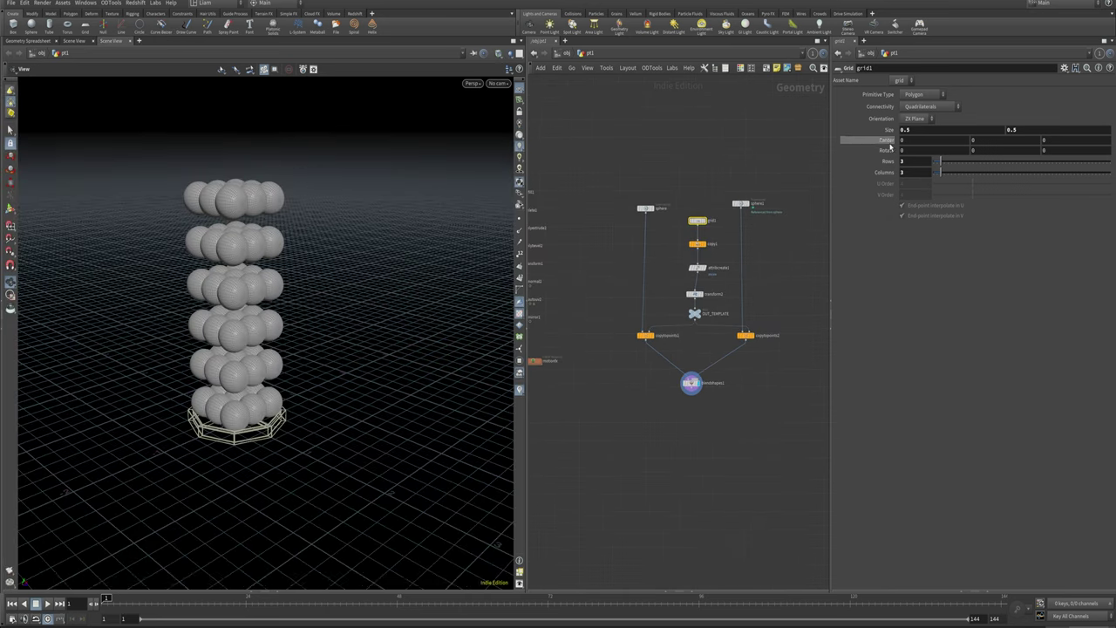
middle_click_drag(874, 132, 720, 183)
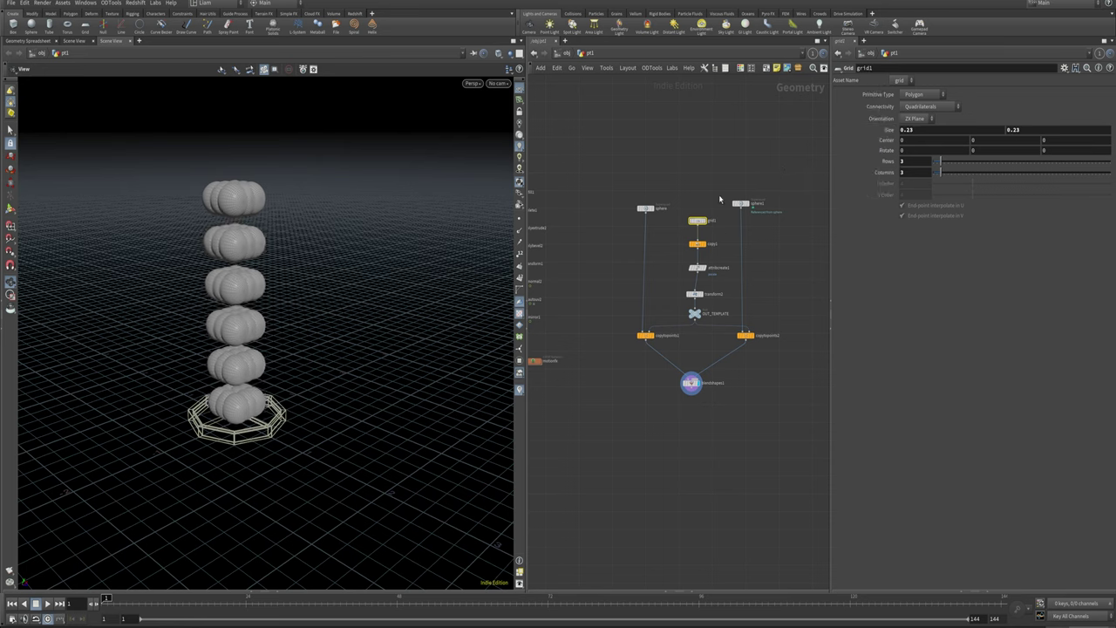
left_click(716, 268)
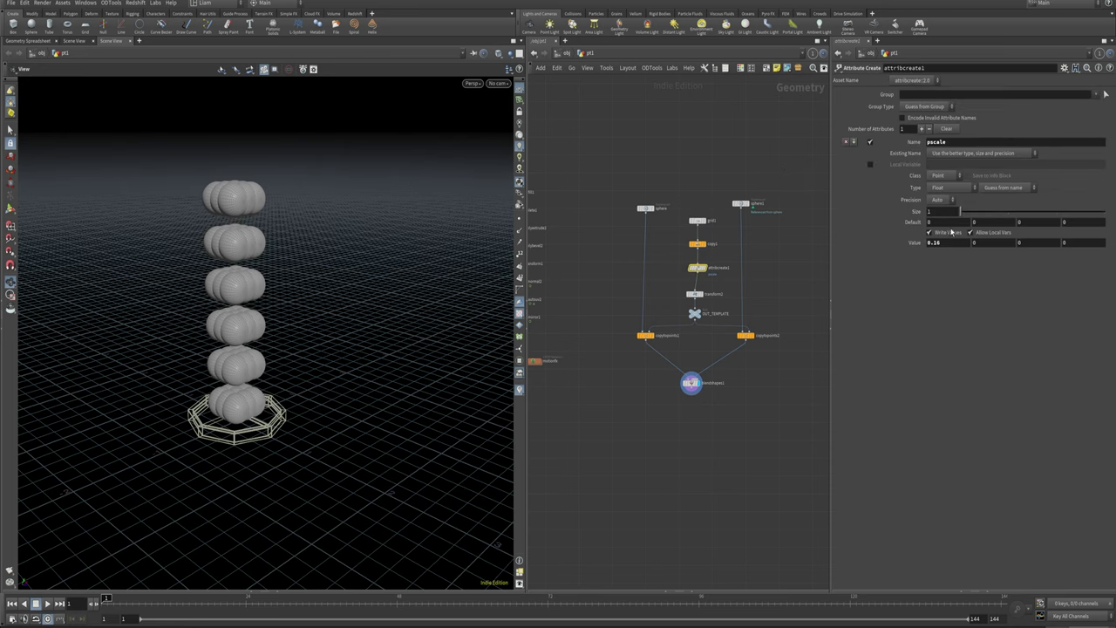
middle_click_drag(949, 243, 711, 243)
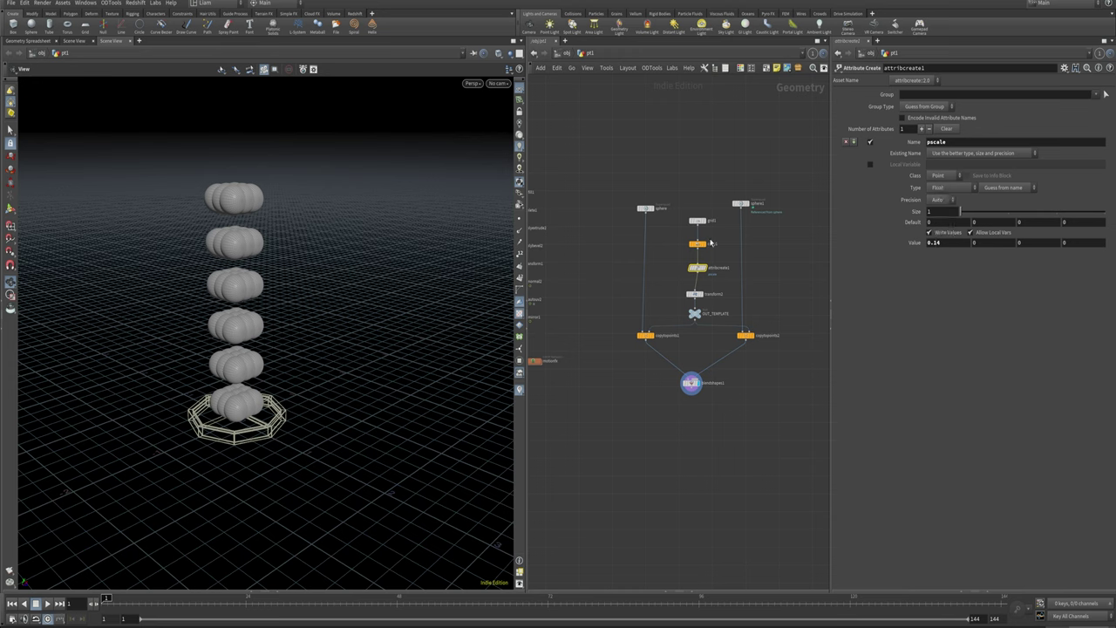
Enlarge grid1's size uniformly to 0.377 by 0.377 to spread out the sphere copies.
left_click(697, 221)
middle_click_drag(885, 131, 978, 166)
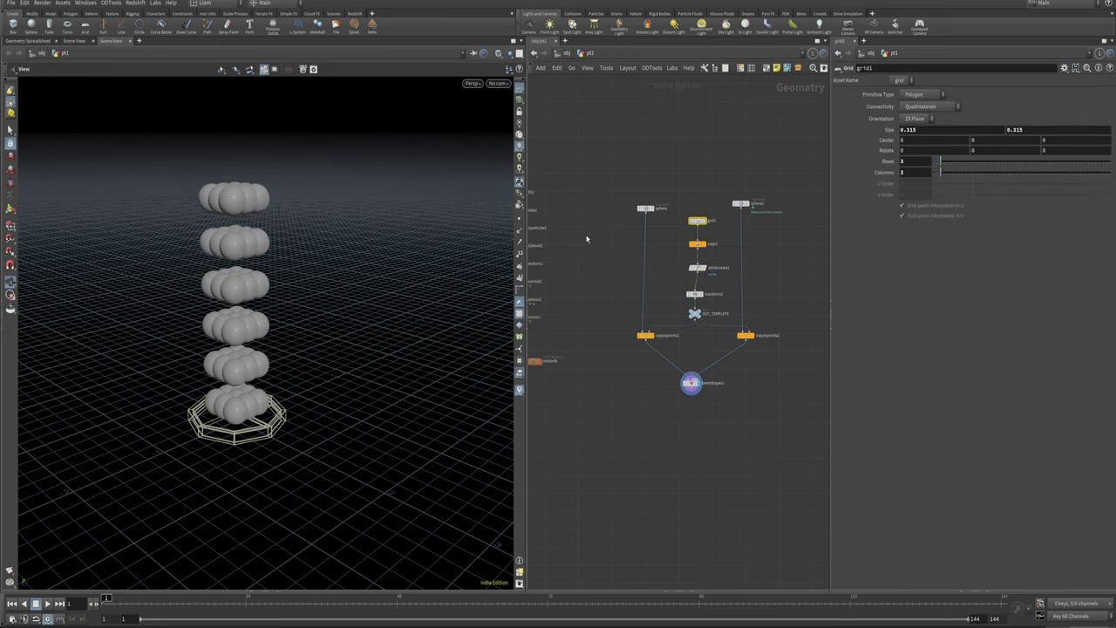
left_click_drag(315, 307, 339, 410, "alt")
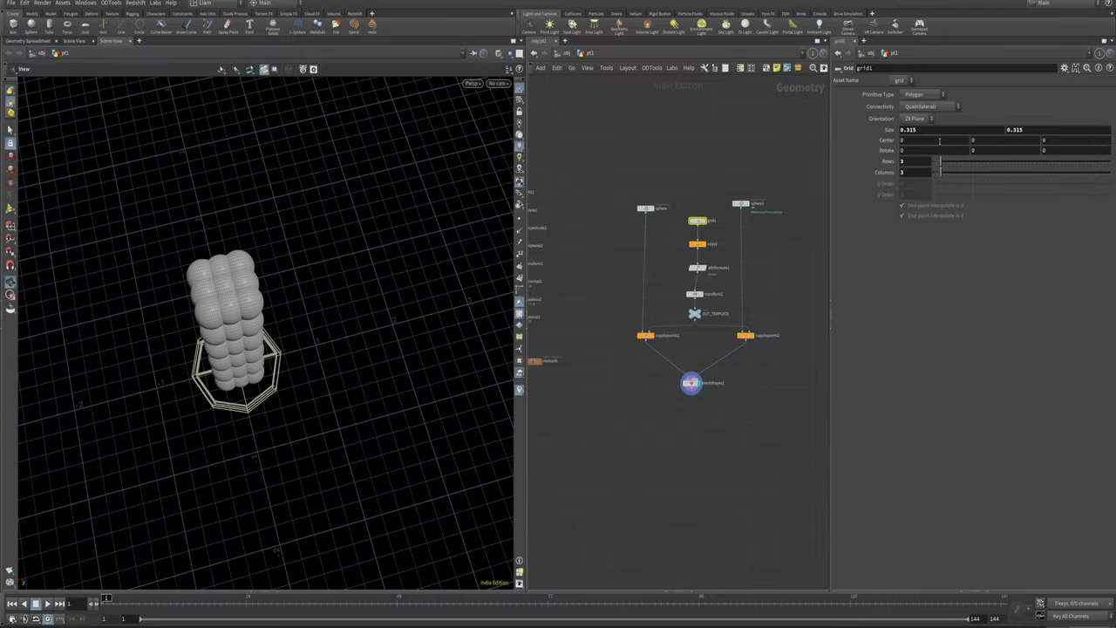
middle_click_drag(934, 129, 994, 161)
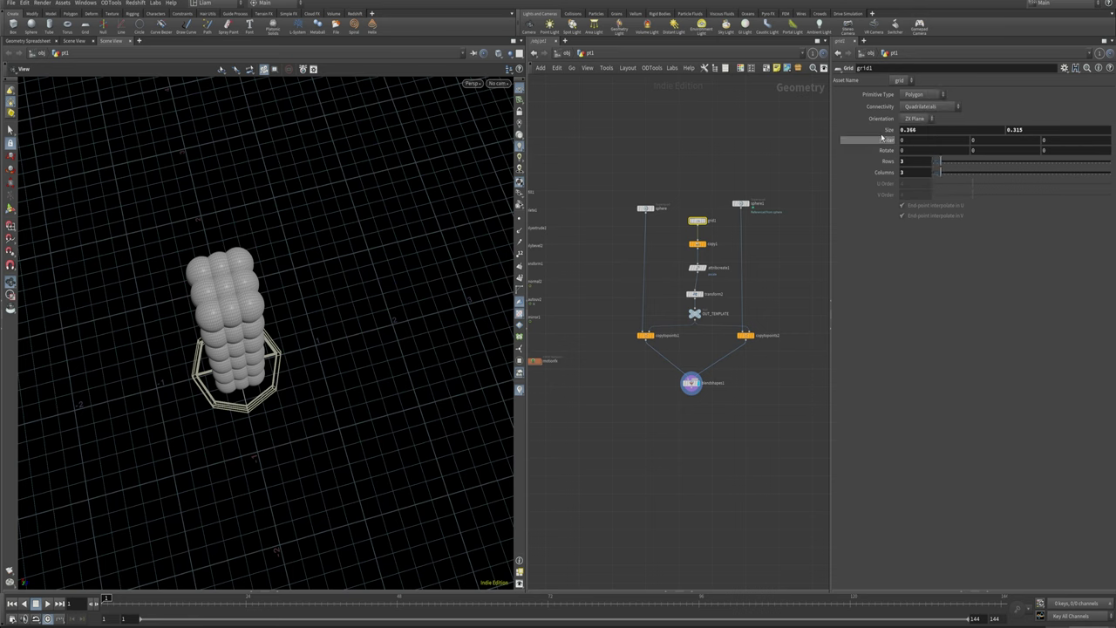
middle_click_drag(881, 137, 1034, 150)
Lower the pscale value in attribcreate1 to 0.071 to shrink the copied spheres.
left_click(698, 267)
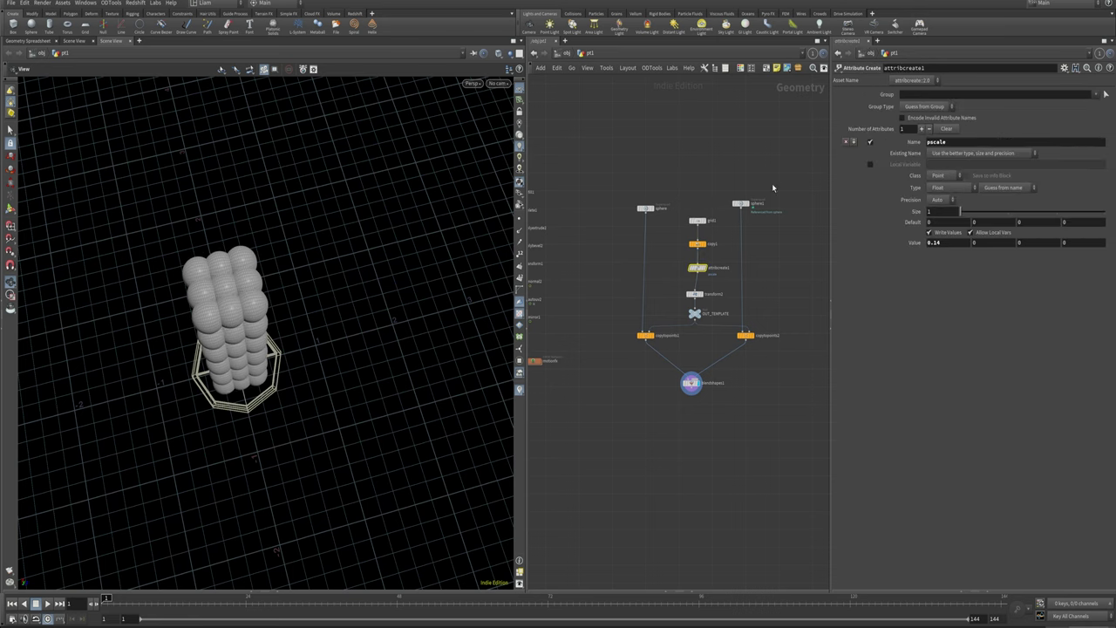
middle_click_drag(949, 243, 684, 311)
left_click_drag(202, 354, 181, 287)
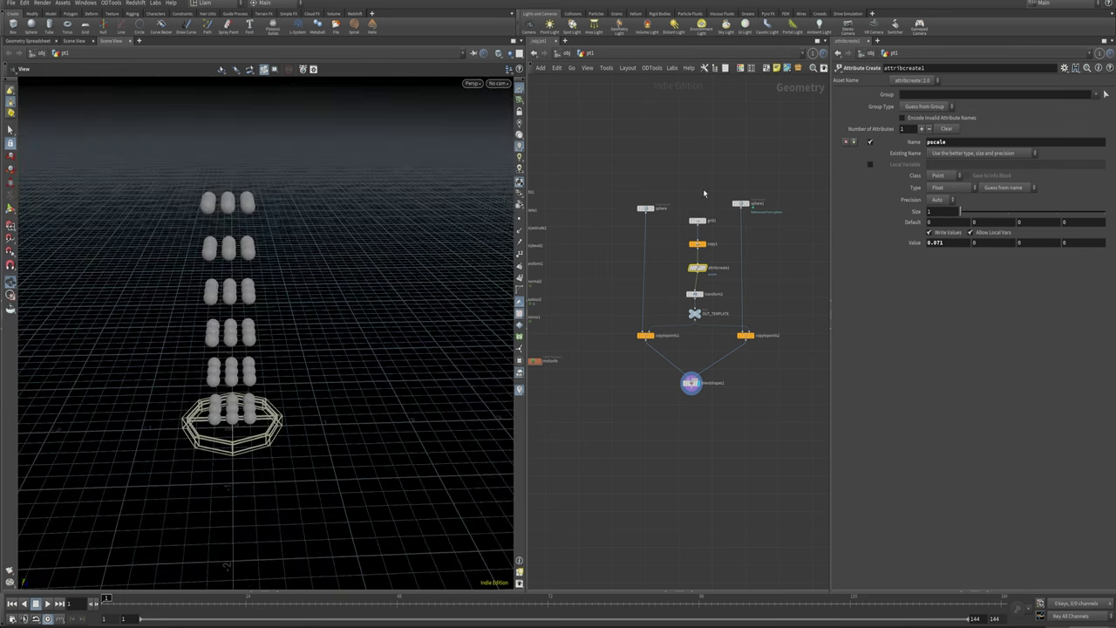
left_click(698, 220)
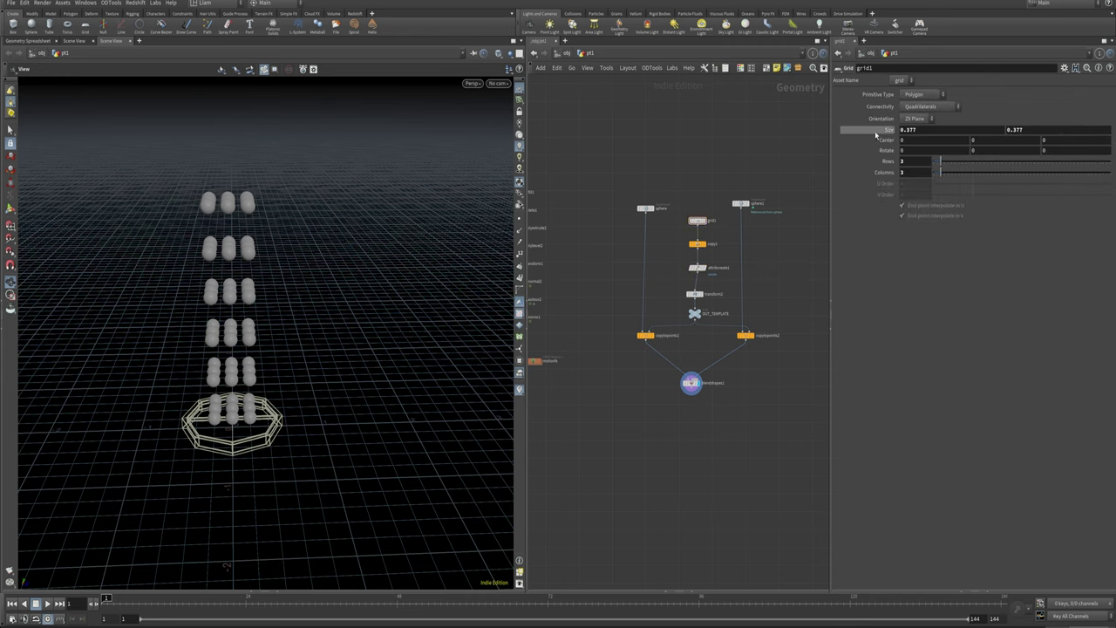
left_click(698, 244)
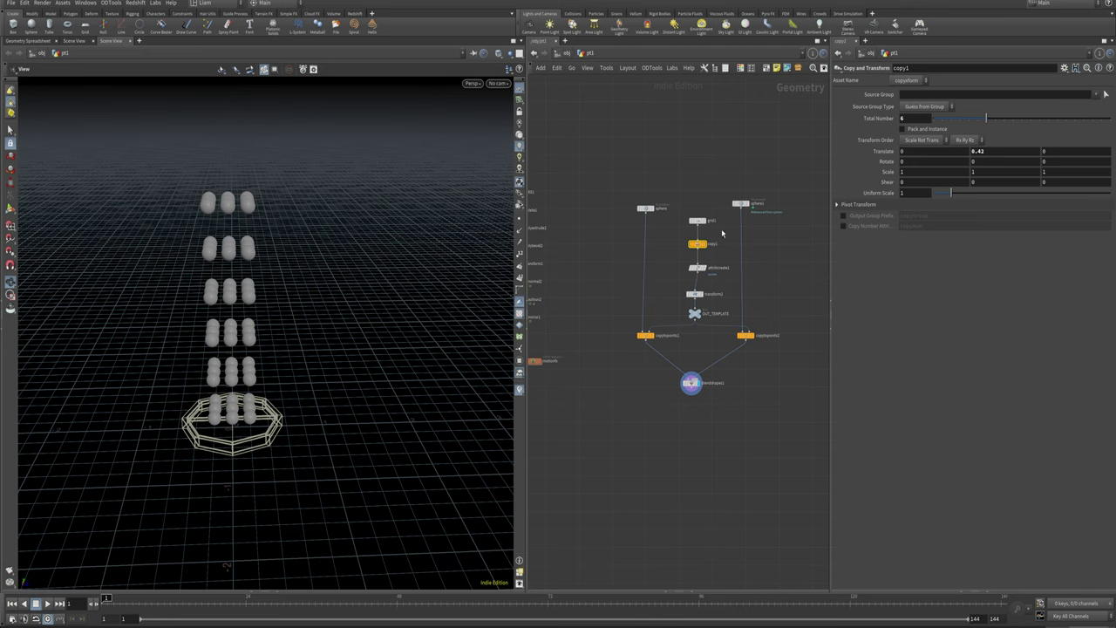
left_click(697, 221)
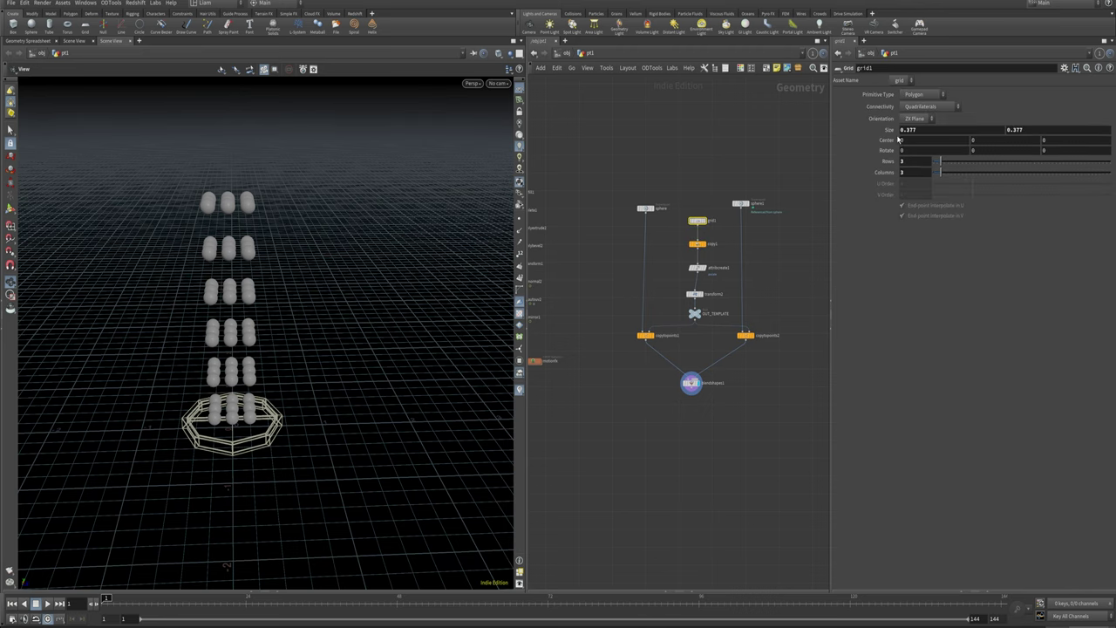
left_click(699, 268)
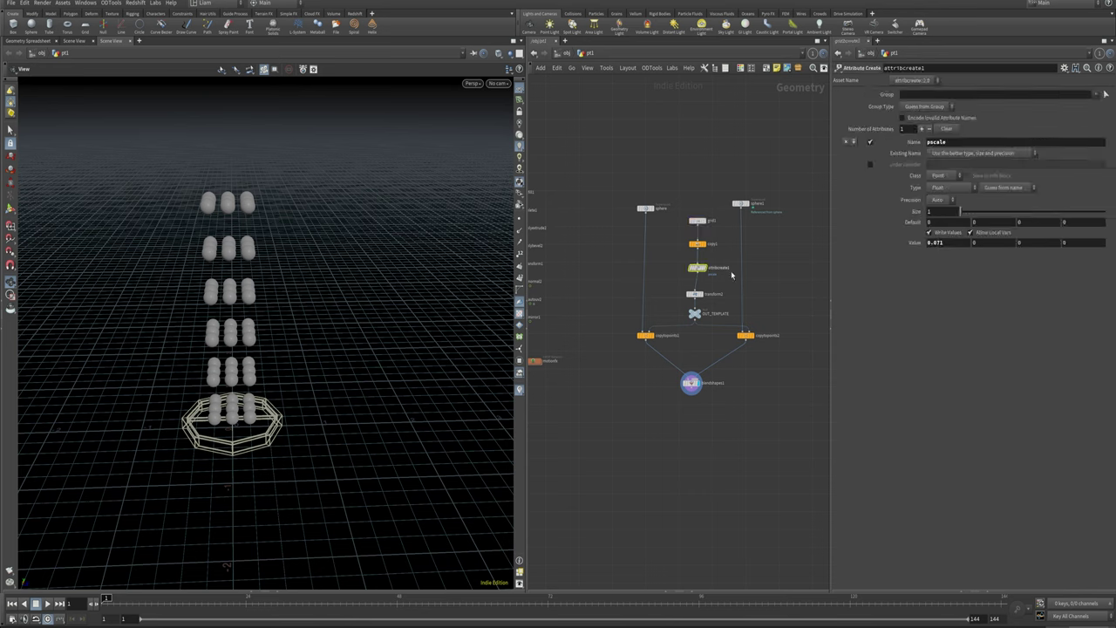
middle_click_drag(947, 260, 942, 260)
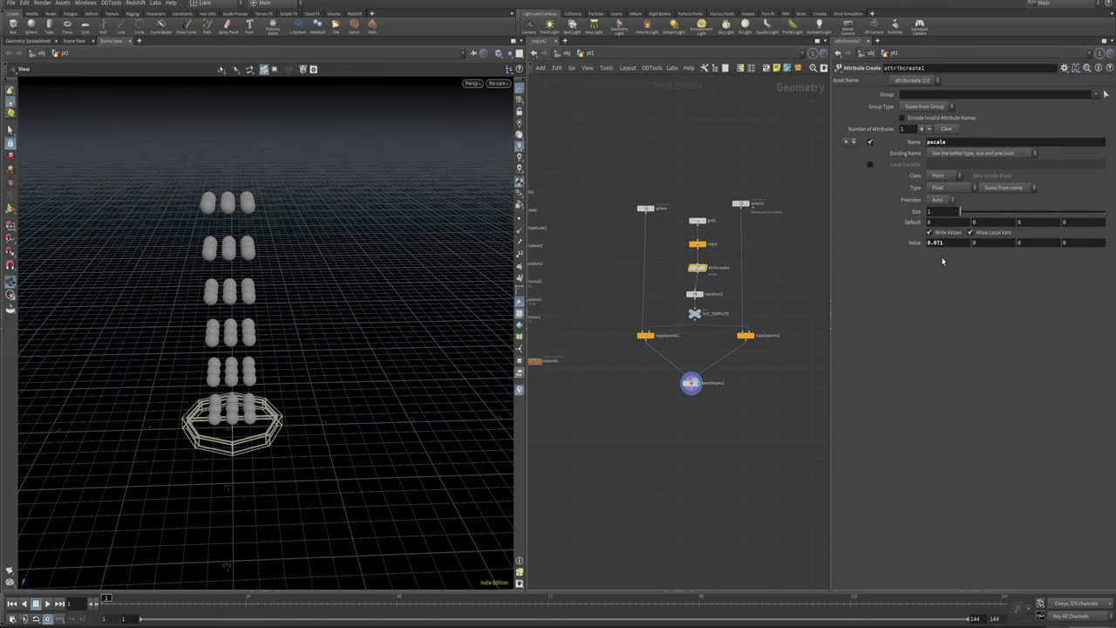
left_click(697, 296)
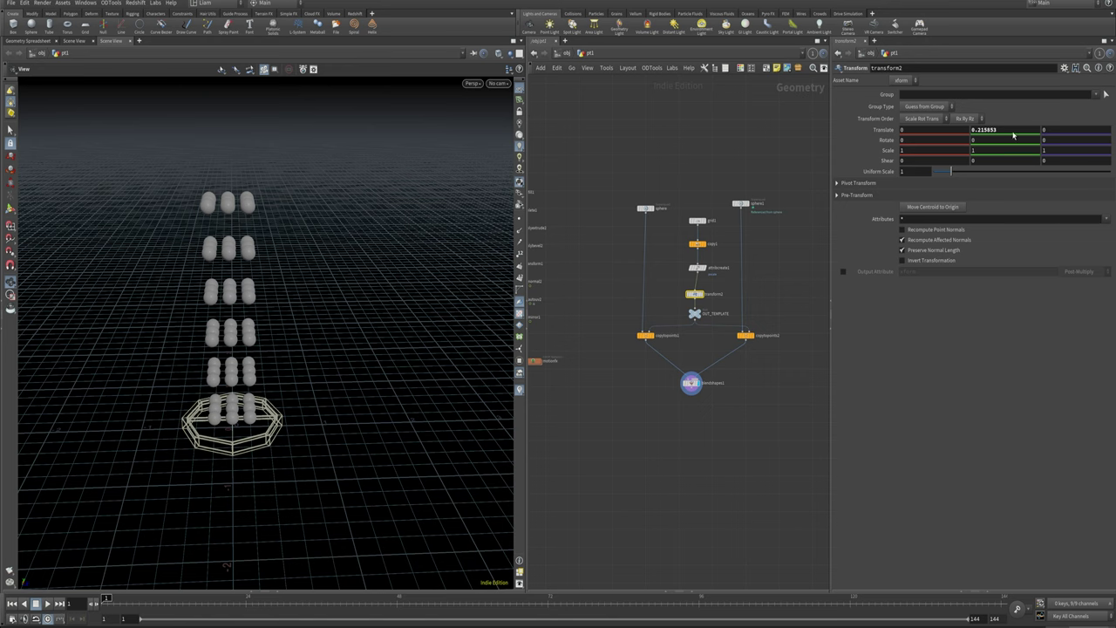
middle_click_drag(1009, 150, 936, 170)
key("ctrl+z")
Reduce copy1's Y translate to about 0.15 to tighten the vertical spacing between grid layers.
left_click(691, 242)
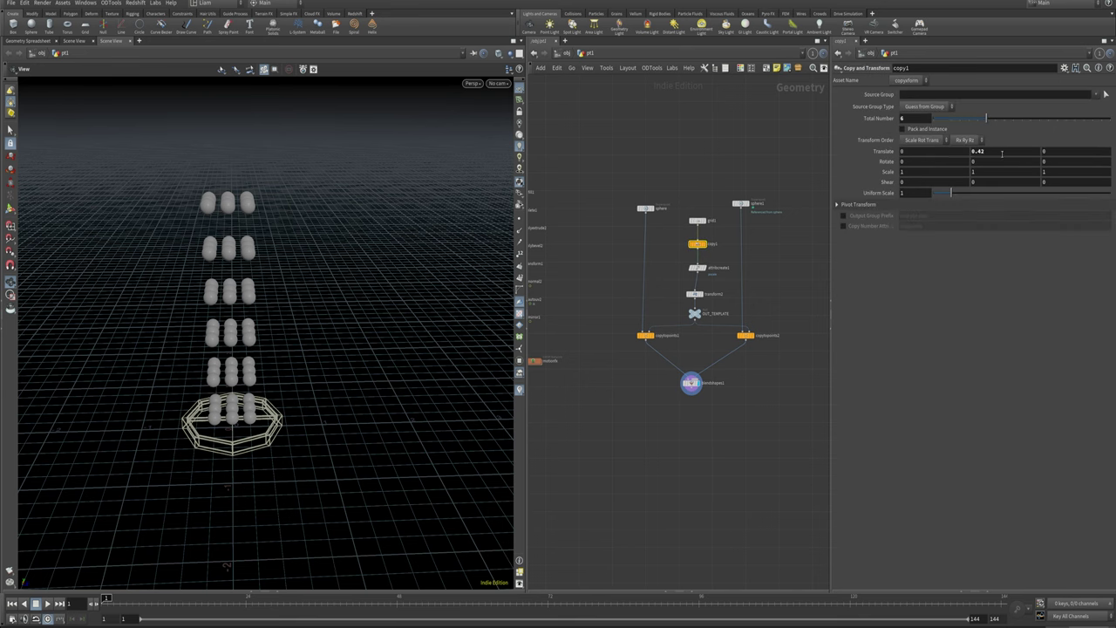
middle_click_drag(1002, 155, 889, 197)
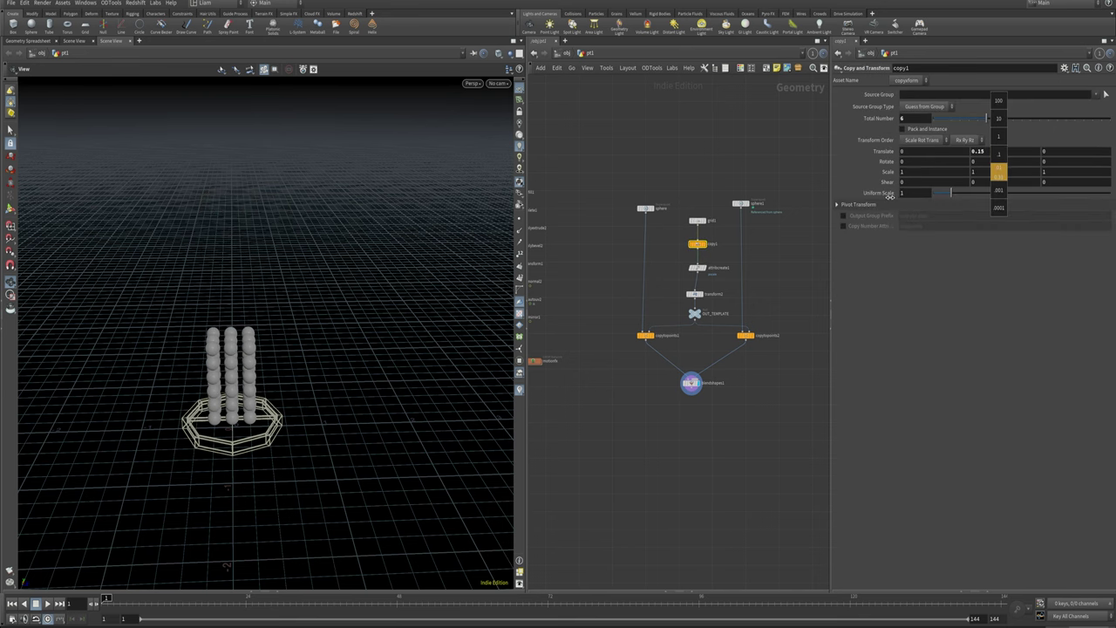
right_click_drag(237, 386, 342, 347)
left_click_drag(341, 347, 341, 427)
Test the sphere-to-box morph by running blend1 in blendshapes1 up to 1 and back to 0.
left_click(692, 383)
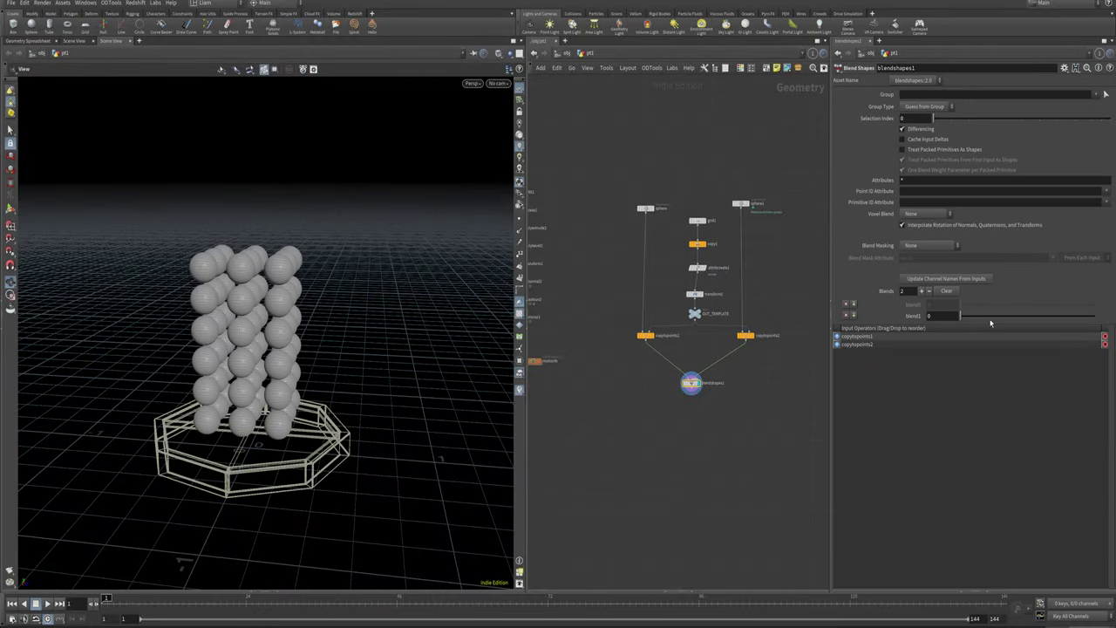
left_click_drag(990, 318, 1094, 316)
left_click_drag(342, 320, 261, 324)
left_click_drag(1094, 317, 957, 317)
left_click_drag(304, 386, 225, 372)
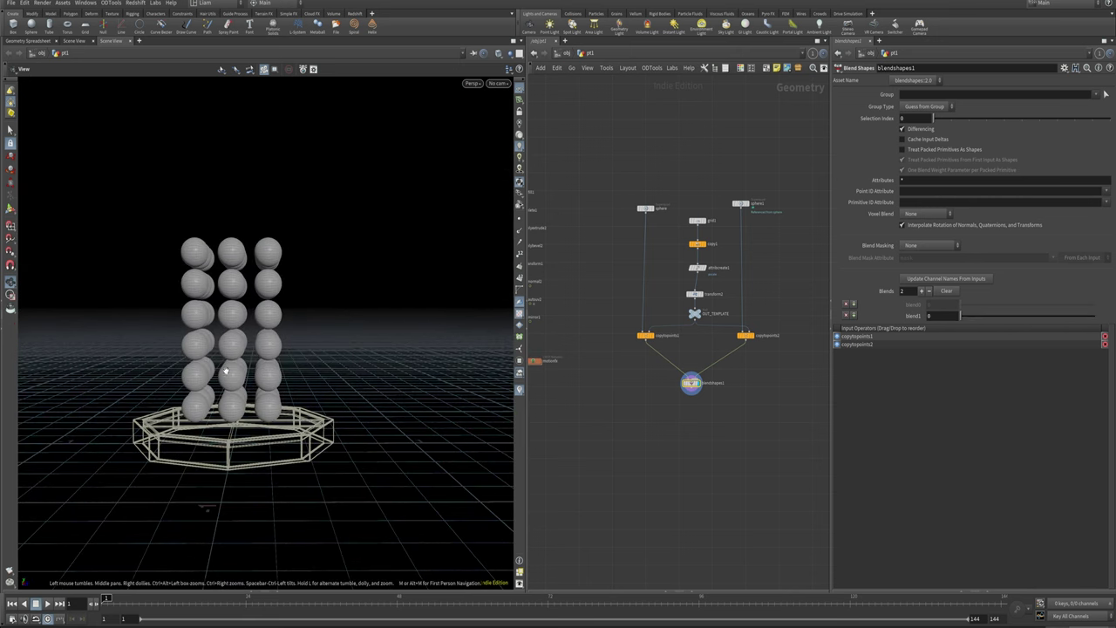
Lower the sphere stack below the ring to about -0.89 in Y with transform2 and keyframe its translation at frame 20.
left_click(694, 293)
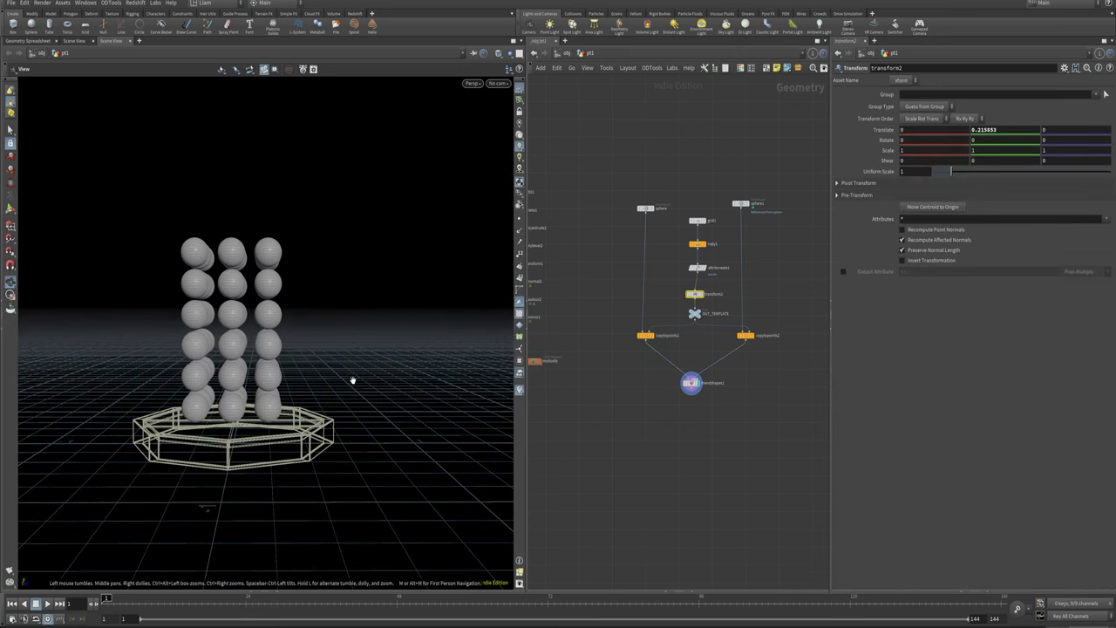
left_click_drag(354, 381, 111, 248)
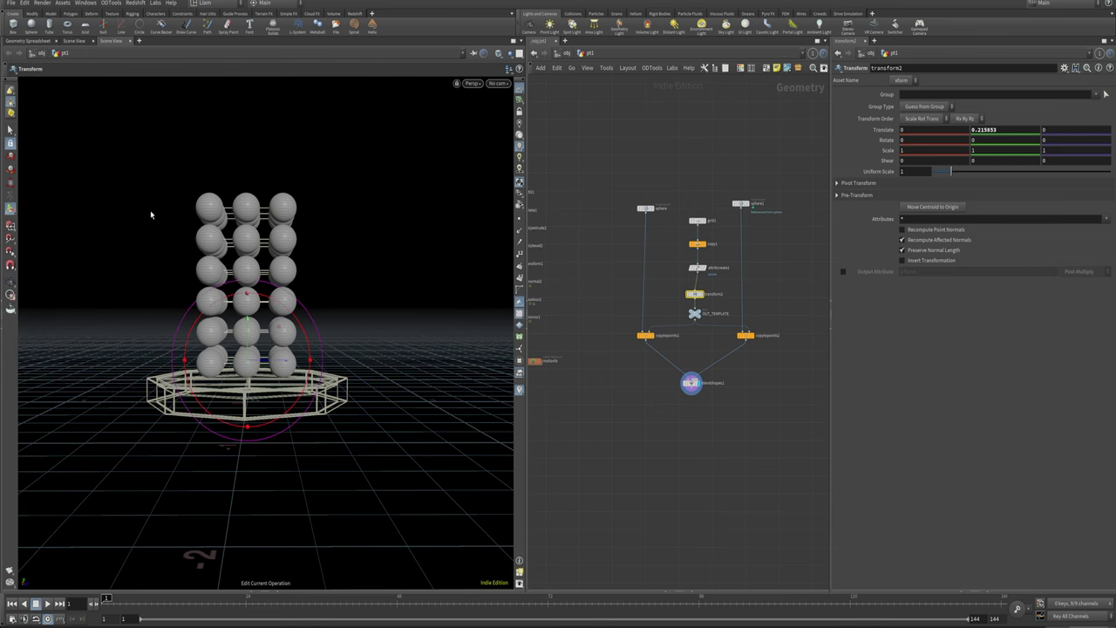
left_click_drag(152, 215, 318, 356)
middle_click_drag(318, 356, 373, 312)
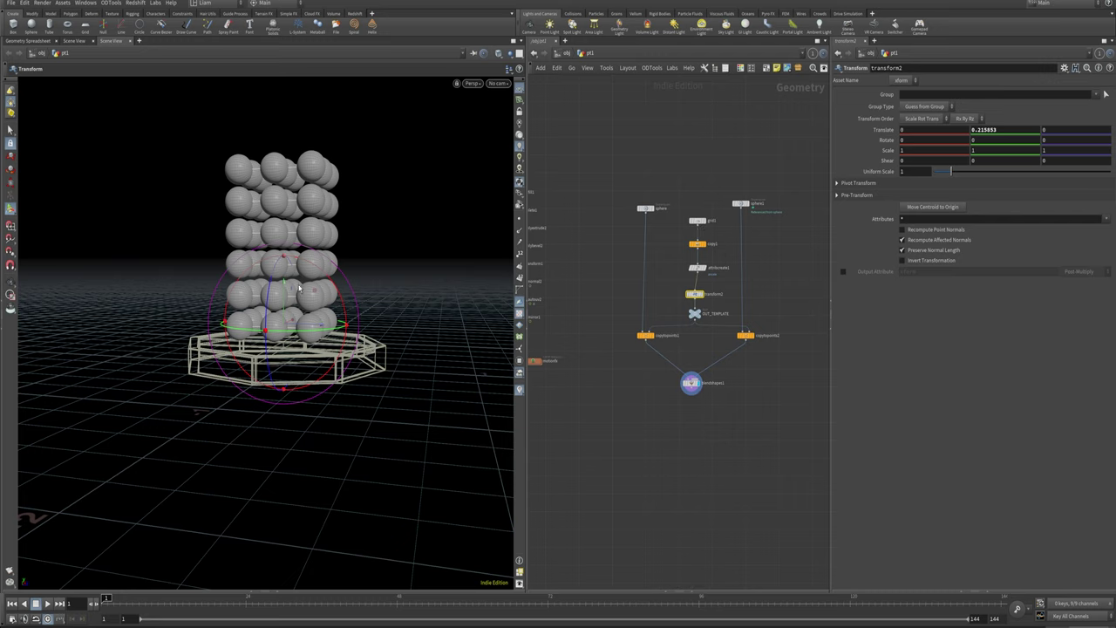
left_click_drag(286, 358, 264, 495)
middle_click(646, 335)
middle_click_drag(582, 360, 646, 349)
left_click_drag(349, 287, 440, 415, "alt")
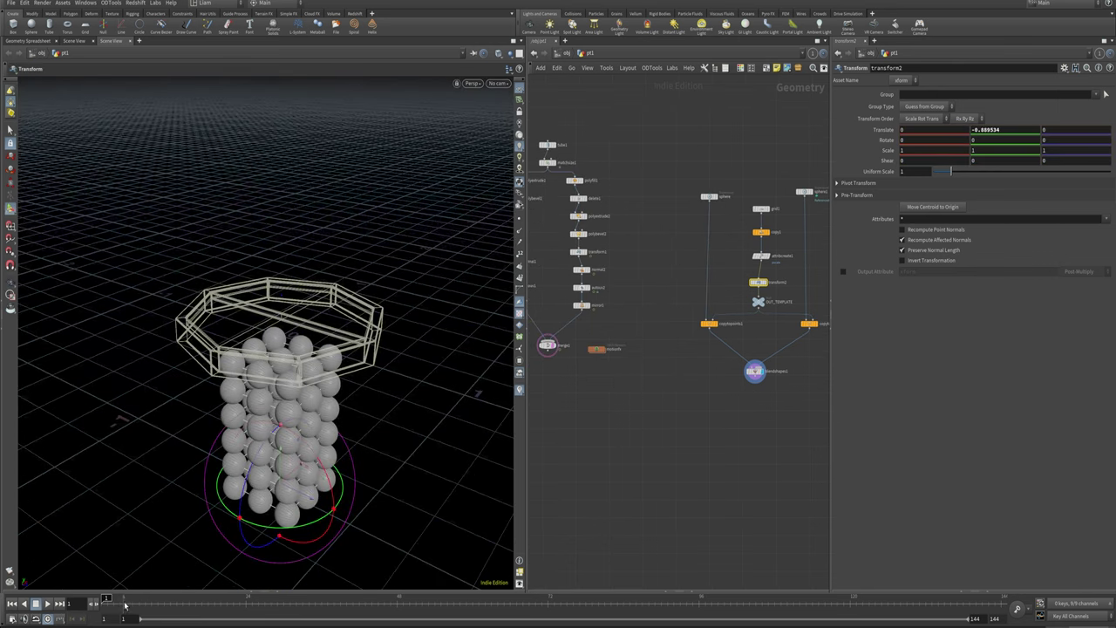
left_click_drag(111, 600, 234, 603)
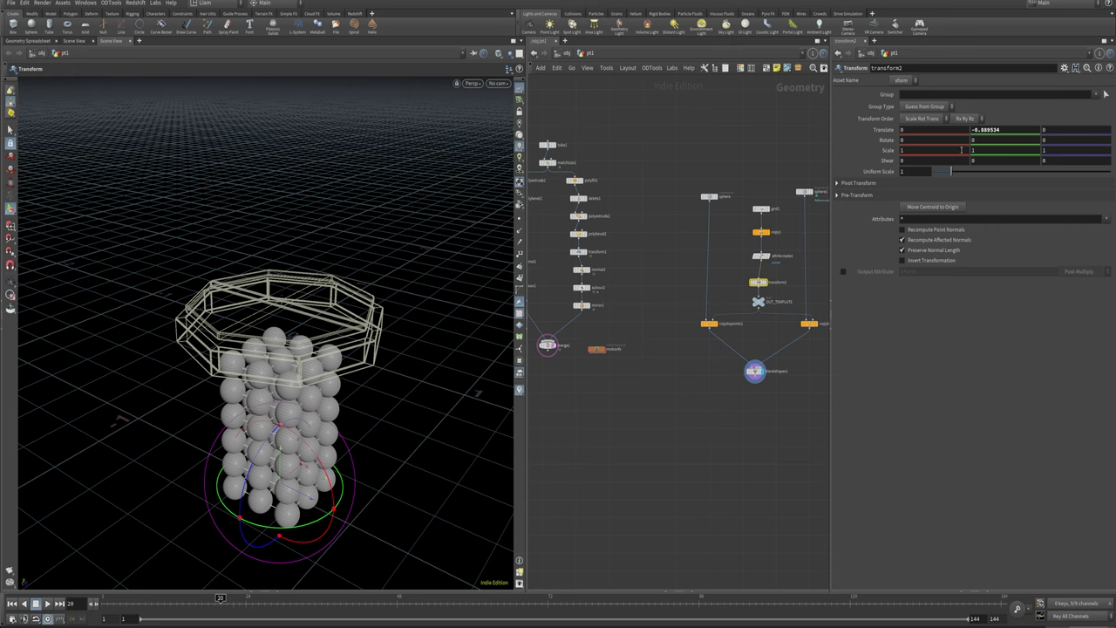
left_click(883, 130, "alt")
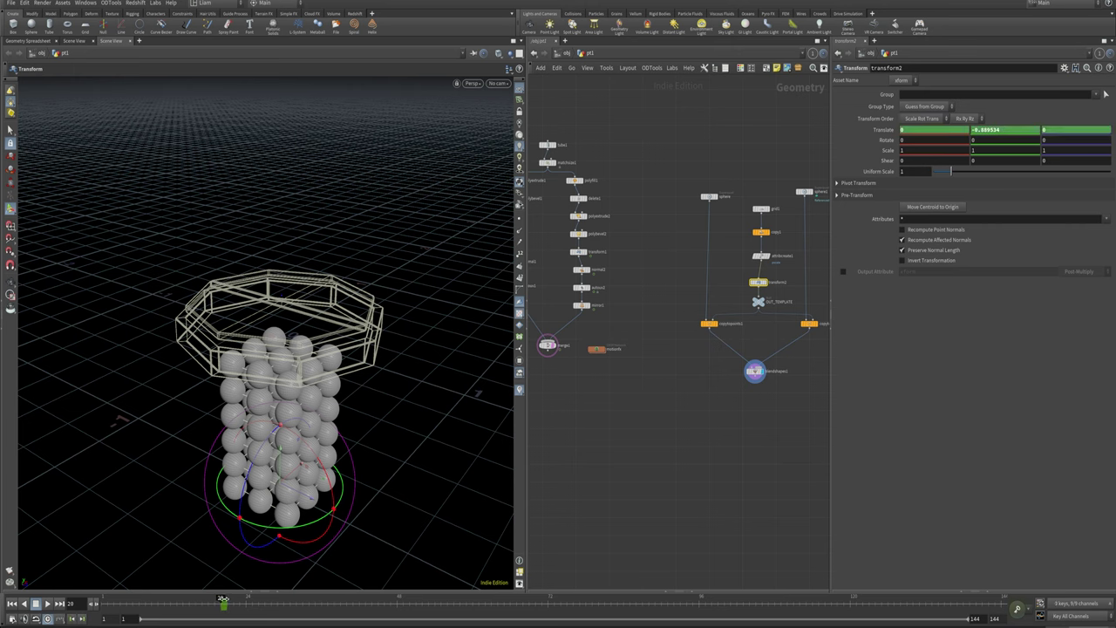
At frame 48, raise the sphere stack above the ring to about 0.40 in Y with transform2 and keyframe its translation.
left_click_drag(223, 600, 398, 604)
left_click_drag(281, 462, 275, 225)
right_click_drag(276, 225, 274, 341, "alt")
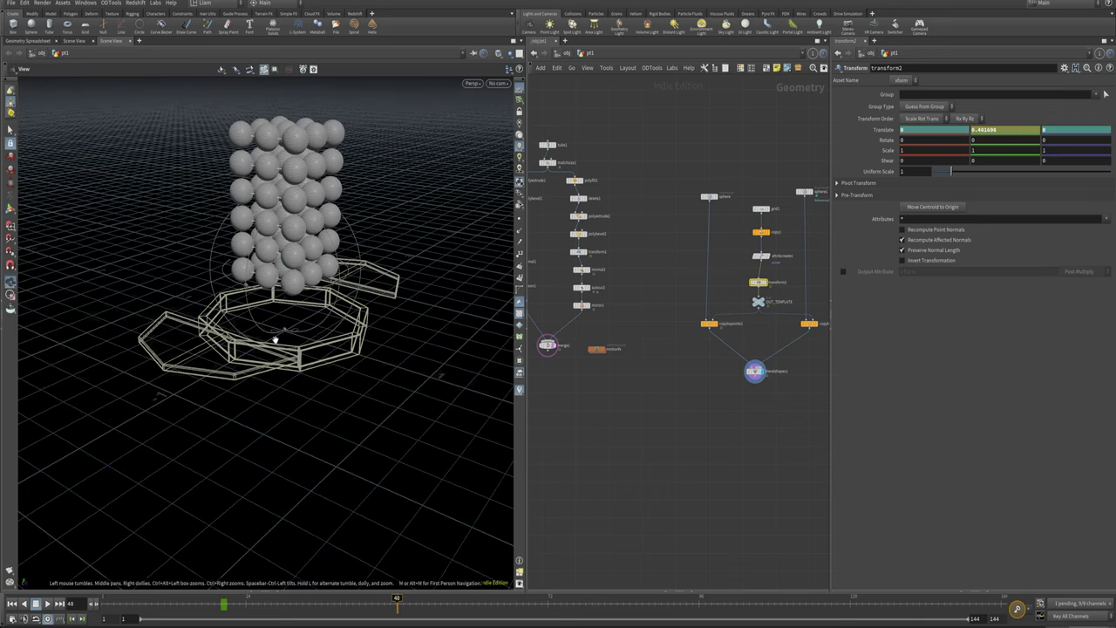
left_click_drag(274, 341, 322, 363, "alt")
middle_click_drag(323, 363, 300, 408, "alt")
left_click_drag(281, 408, 297, 349)
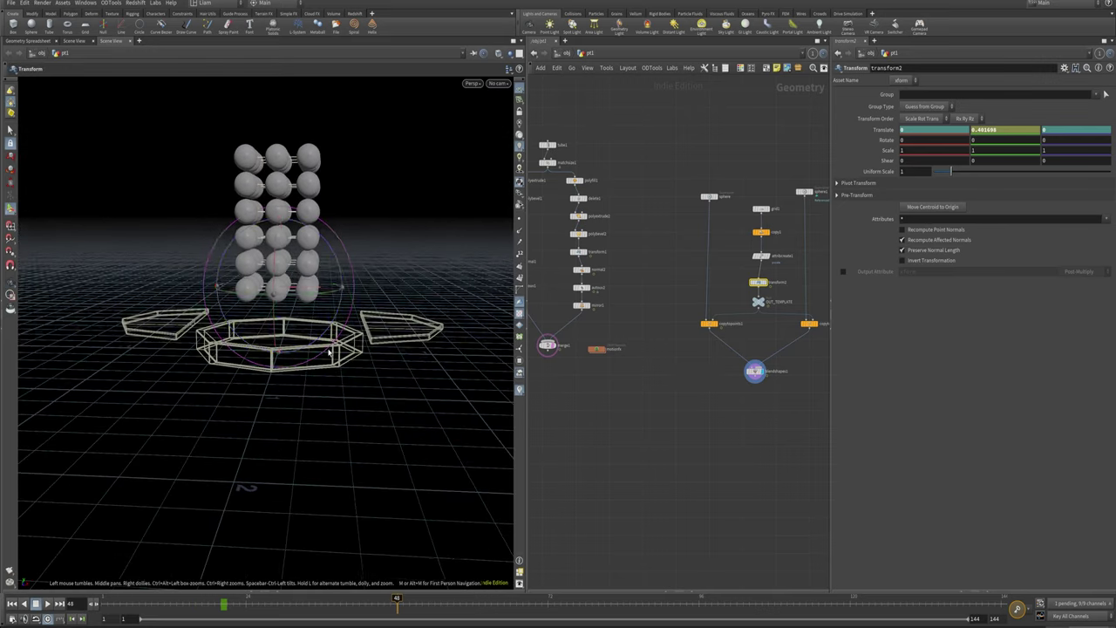
key("t")
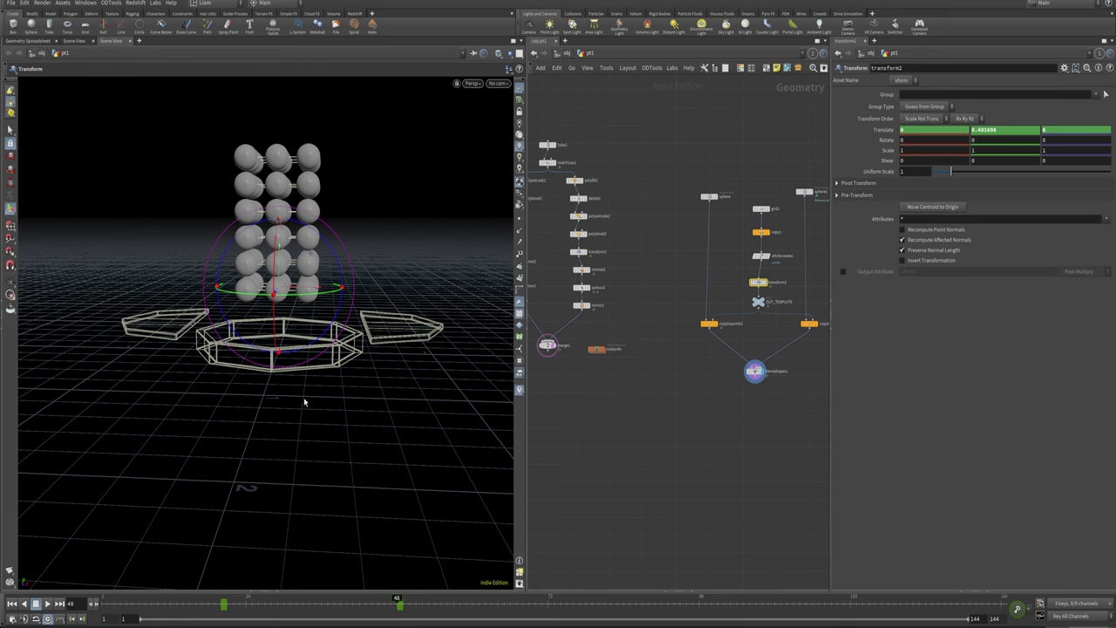
Scrub the timeline back from frame 48 to frame 1 to check the sphere stack's rise.
key("Escape")
left_click_drag(306, 398, 279, 453)
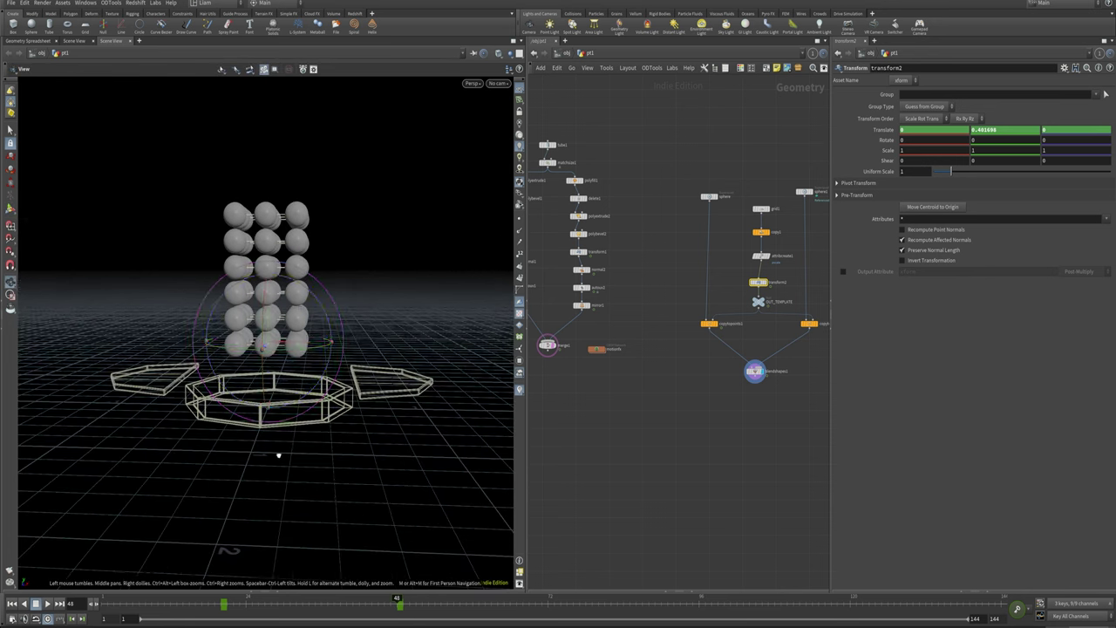
left_click_drag(321, 602, 83, 605)
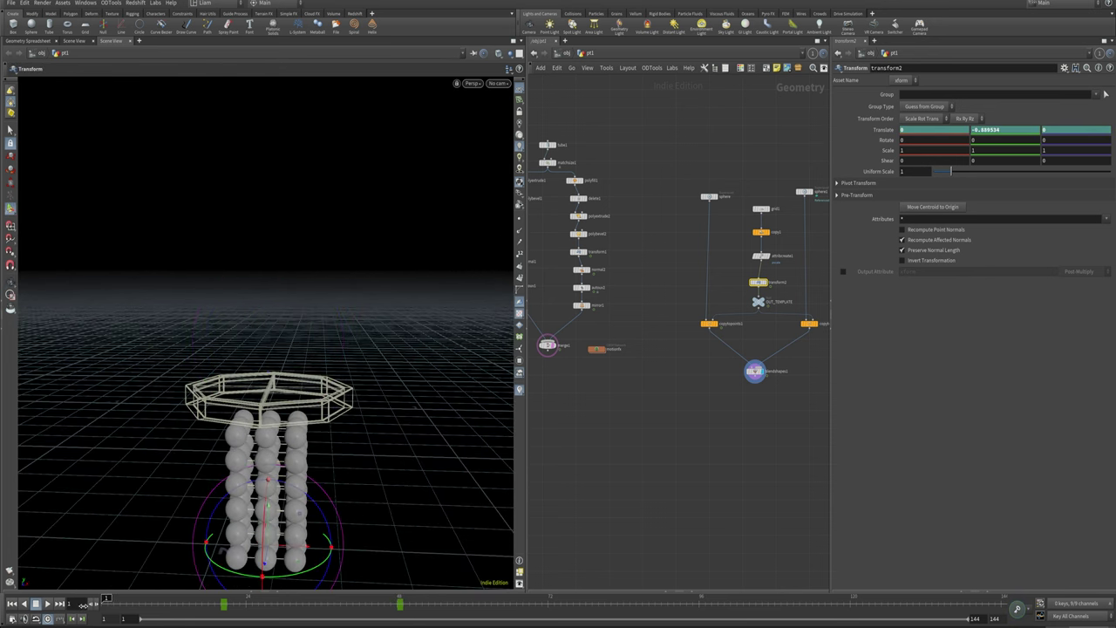
Add a Merge node combining the merge1 model with blendshapes1 and display its result.
key("Tab")
type("merge")
key("Return")
left_click(696, 458)
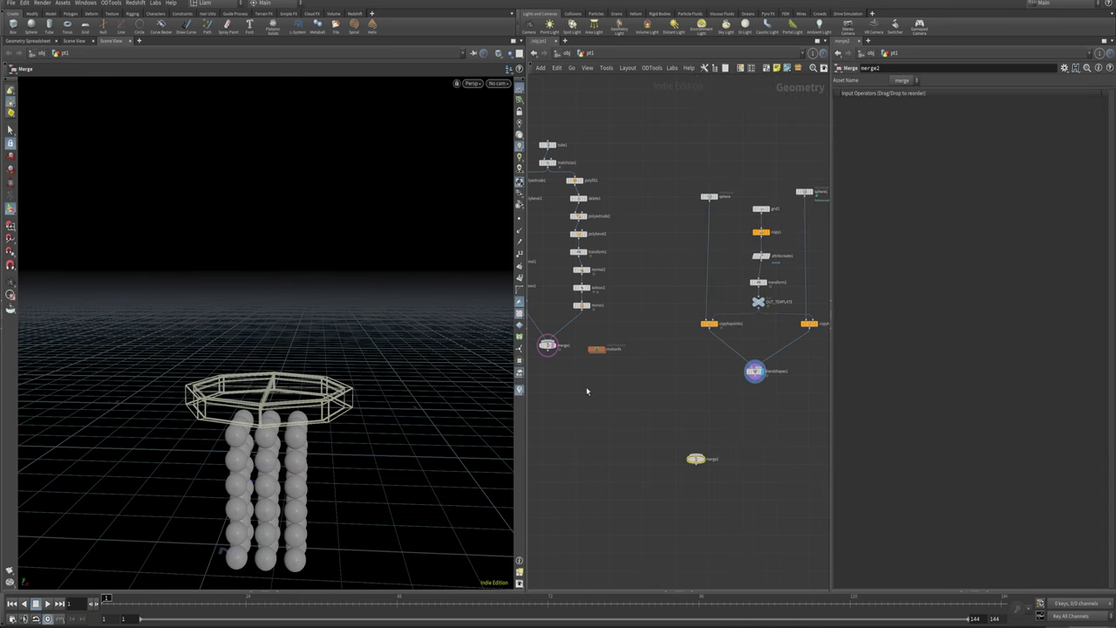
left_click_drag(551, 351, 695, 452)
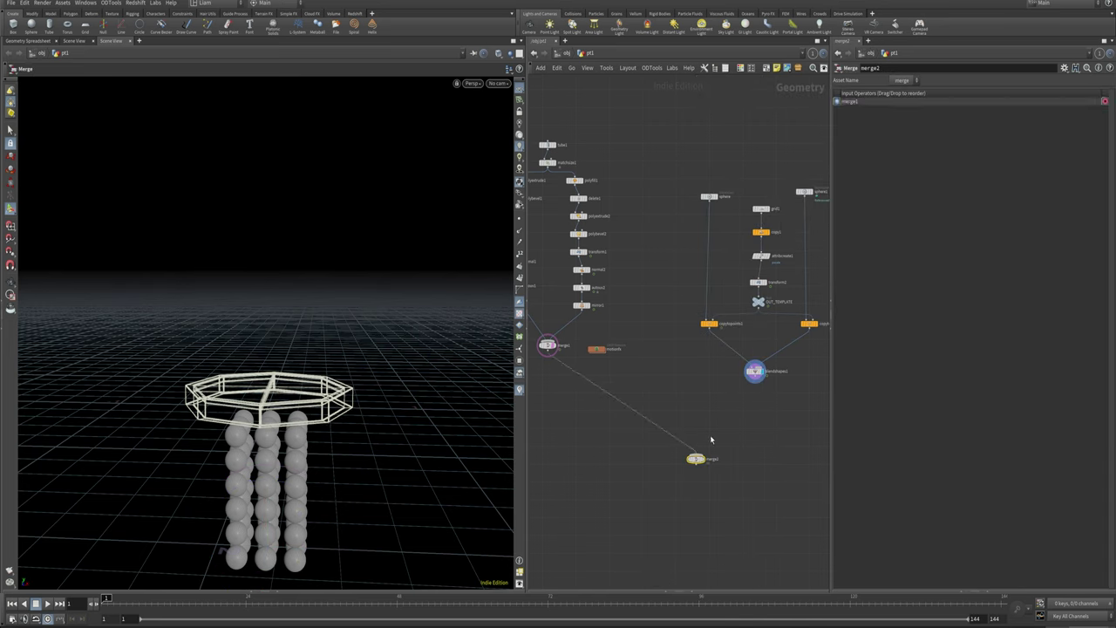
left_click_drag(757, 380, 696, 459)
left_click(703, 458)
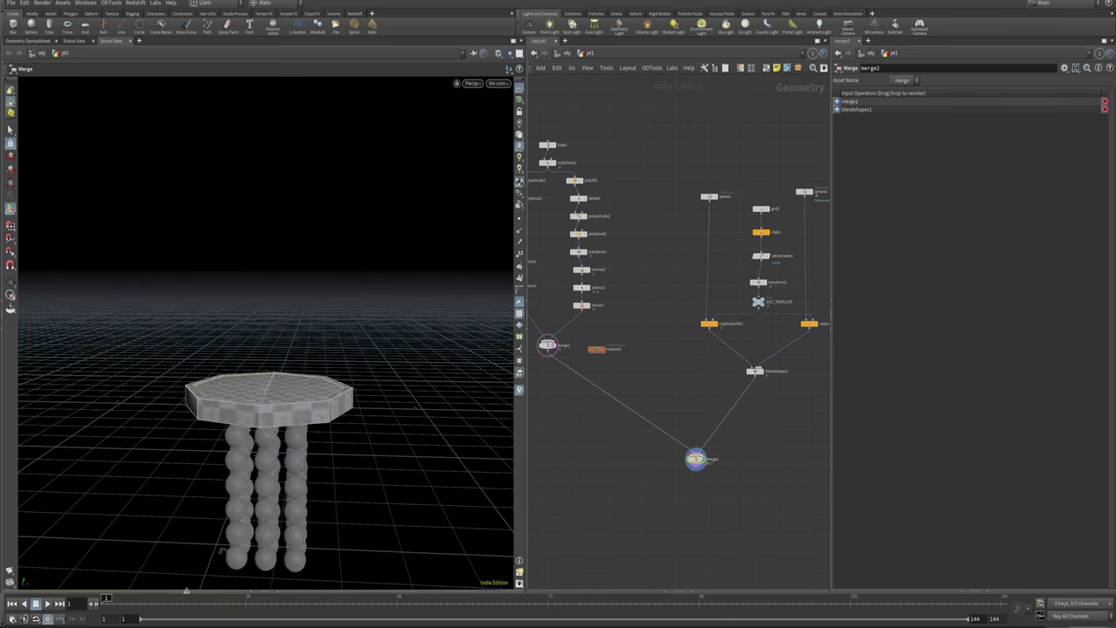
Play and scrub the merged animation to review the spheres rising through the opening platform.
left_click(48, 604)
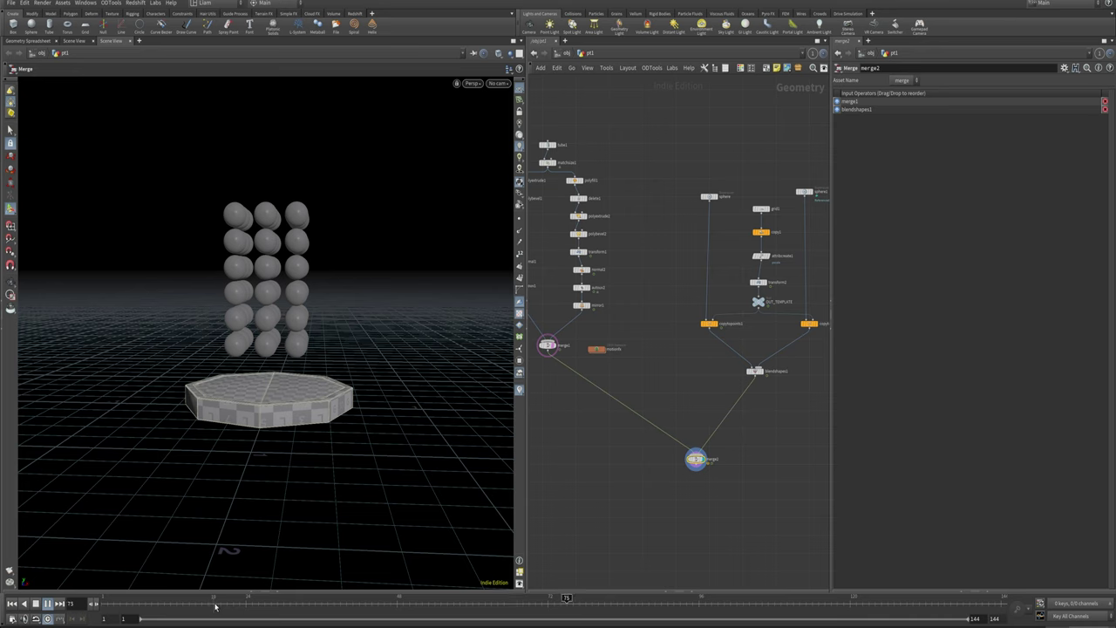
left_click(103, 604)
left_click_drag(103, 604, 535, 605)
Keyframe transform2's rotation at 0 on frame 20, alongside its existing translation key.
left_click(758, 283)
middle_click_drag(278, 290, 263, 335, "alt")
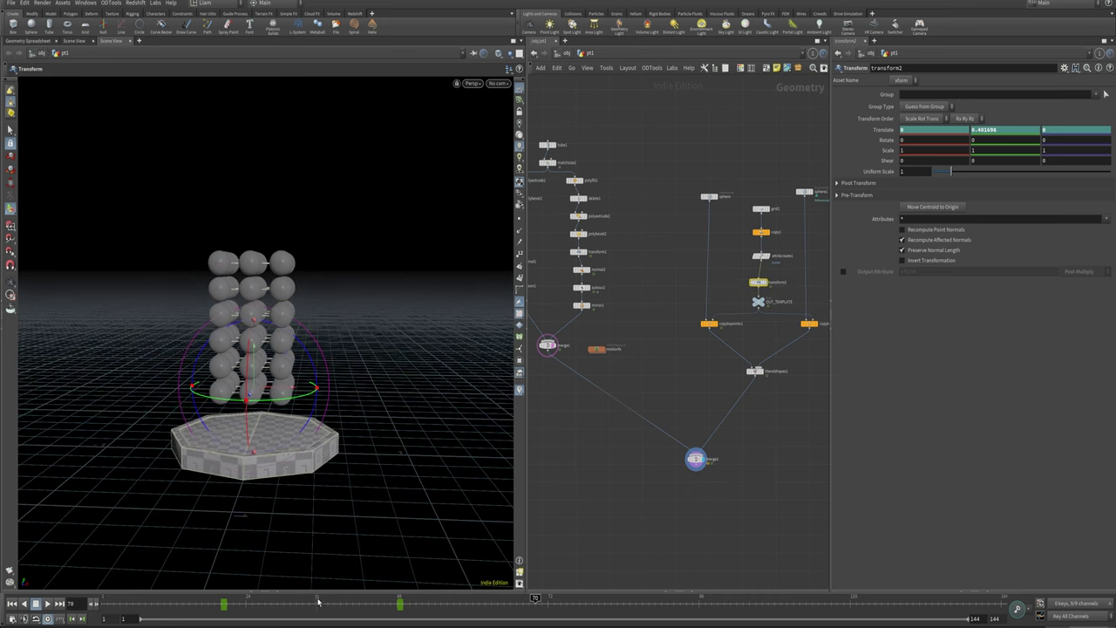
left_click_drag(318, 601, 396, 602)
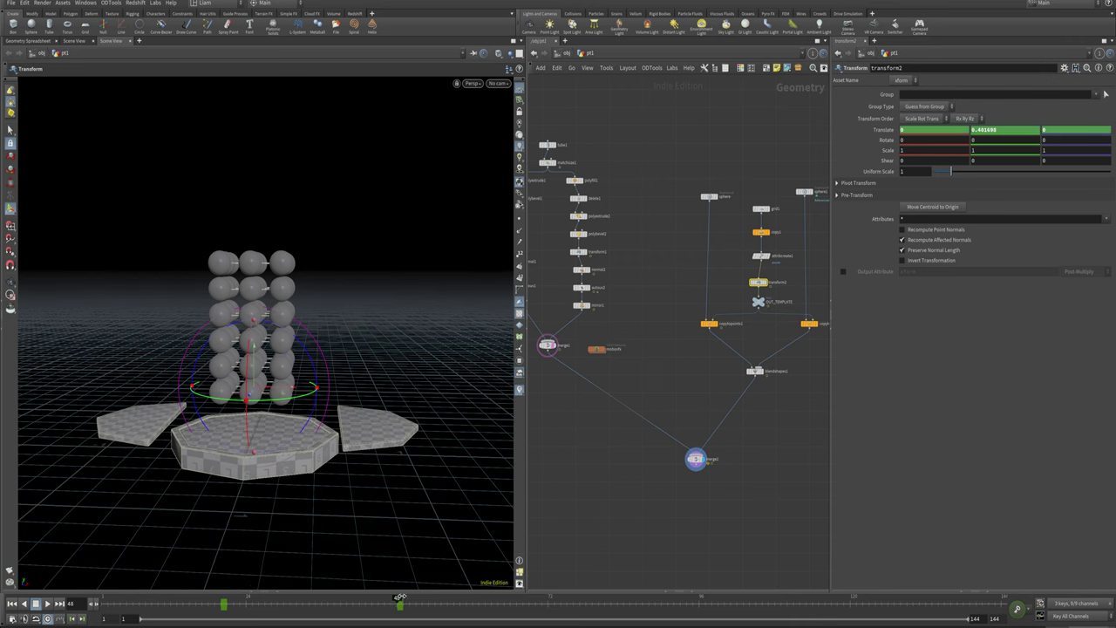
left_click_drag(237, 604, 221, 606)
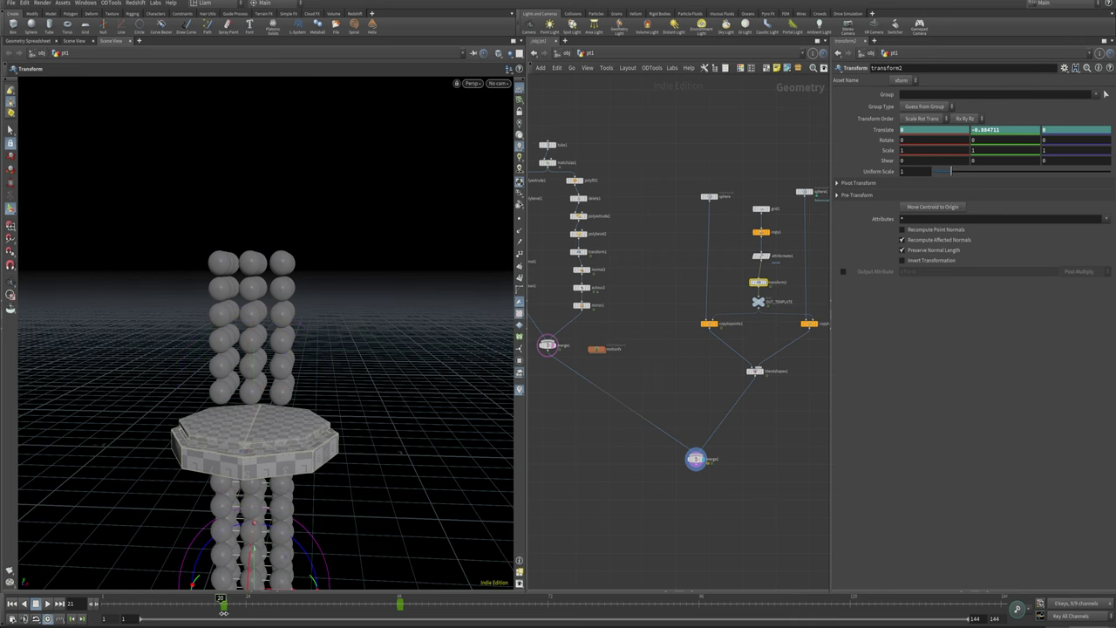
left_click(887, 141, "alt")
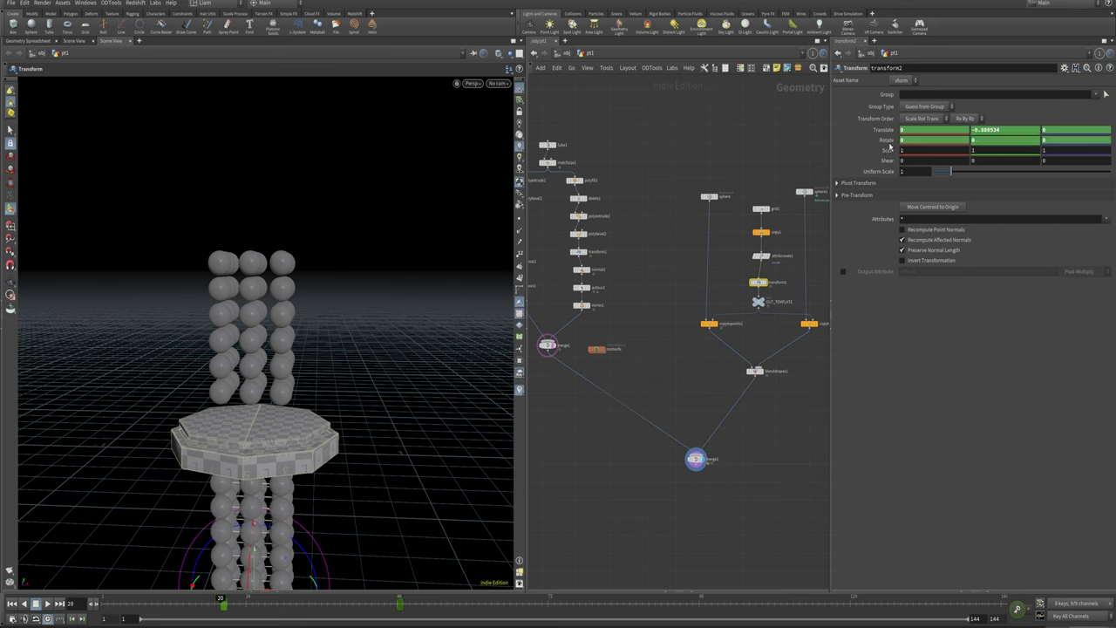
At frame 48, set transform2's Y rotation to 180 and keyframe the rotation.
left_click(390, 603)
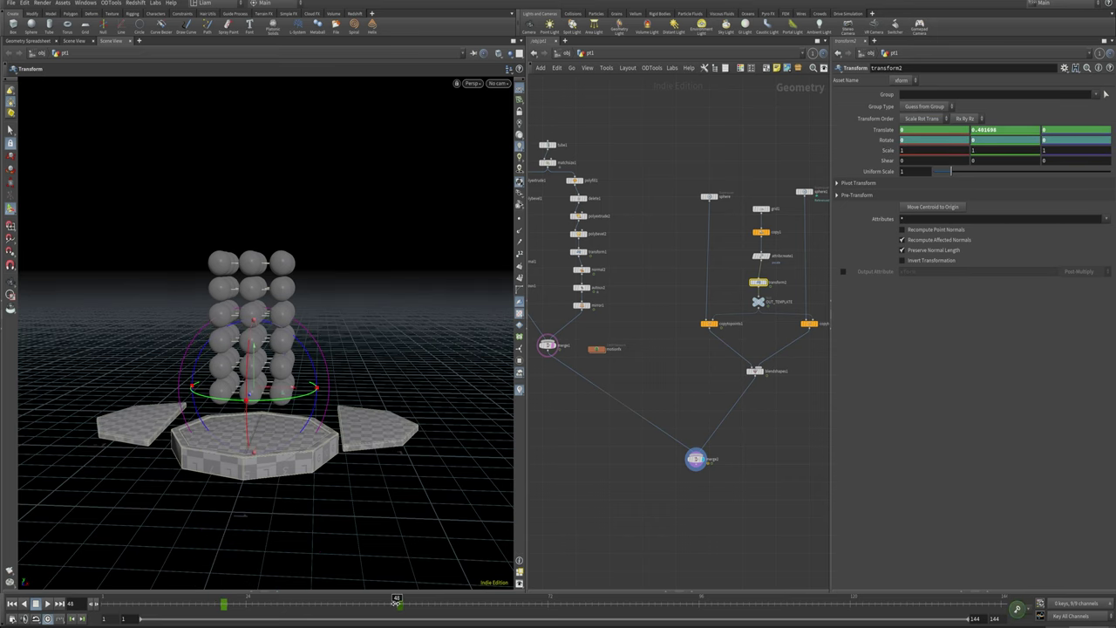
left_click_drag(394, 598, 397, 599)
left_click_drag(999, 142, 875, 143)
type("180")
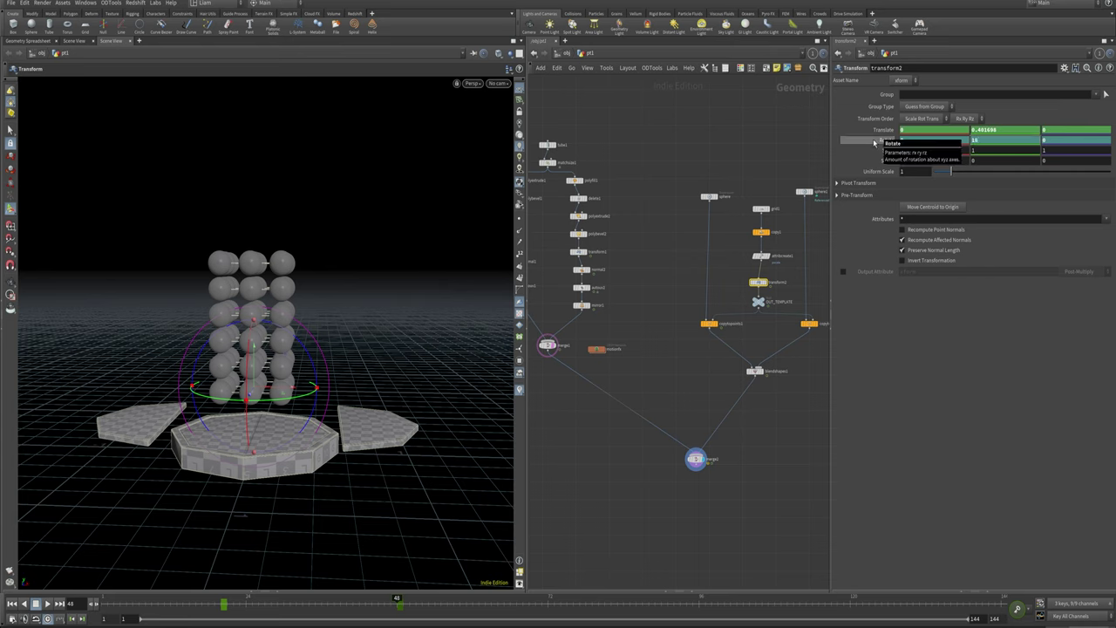
key("Return")
left_click(884, 141, "alt")
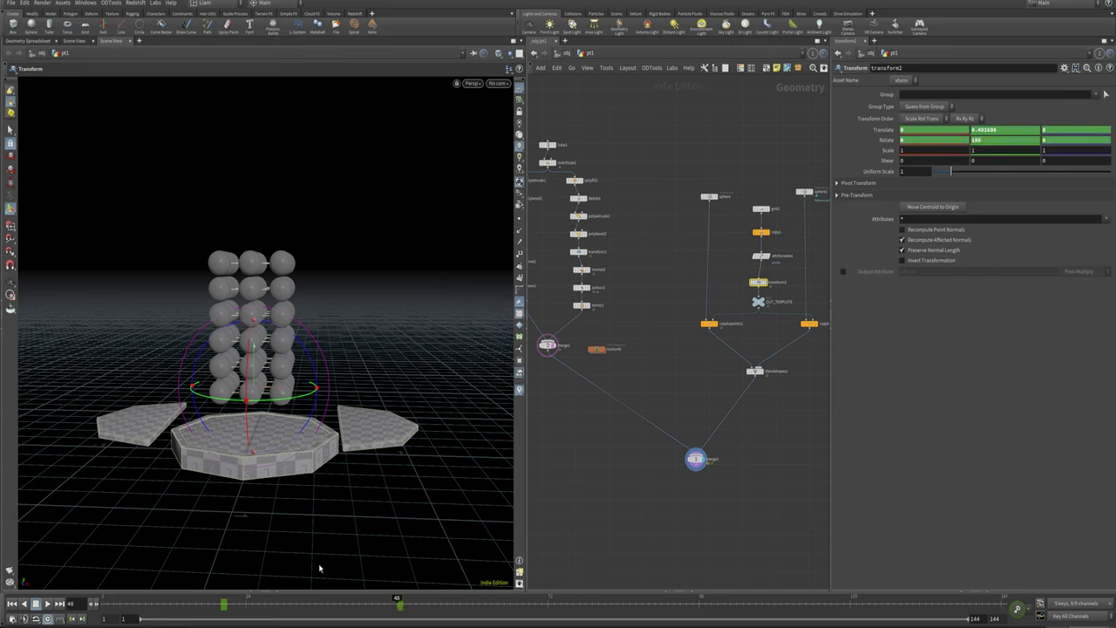
Play the merge2 result from frame 1 and scrub it to review the stack rotating as it rises.
left_click_drag(327, 603, 89, 620)
left_click(695, 459)
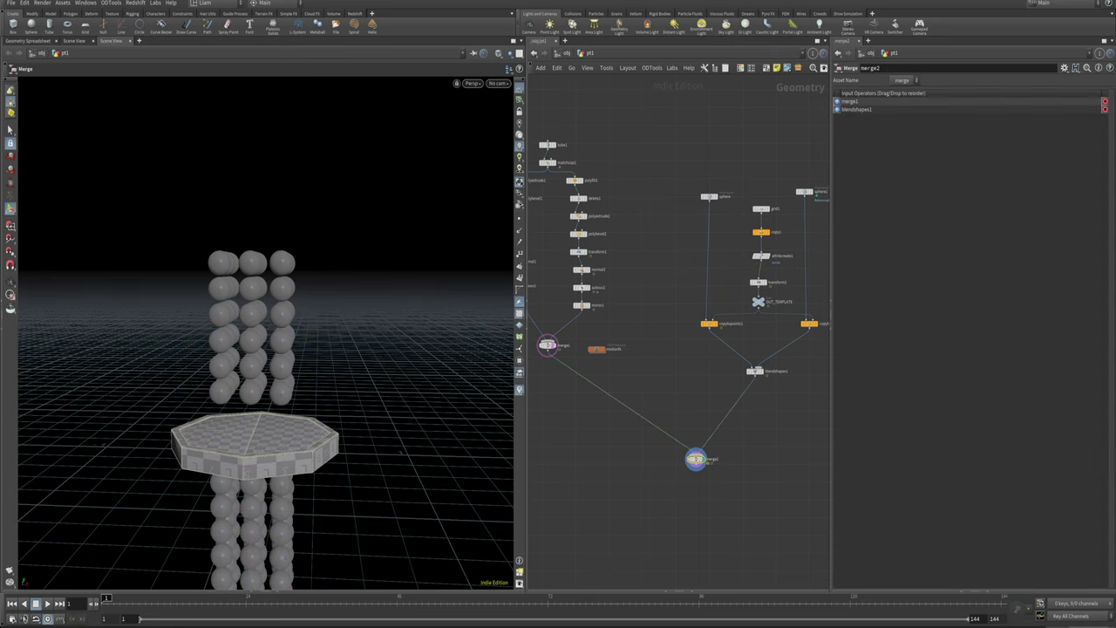
left_click(48, 604)
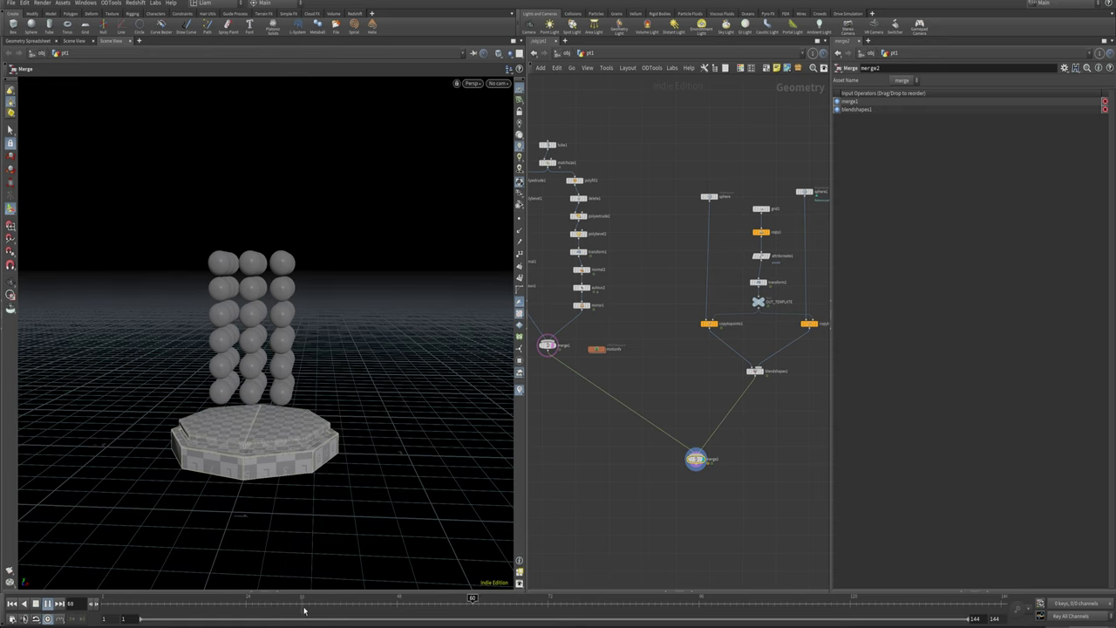
left_click_drag(303, 604, 297, 601)
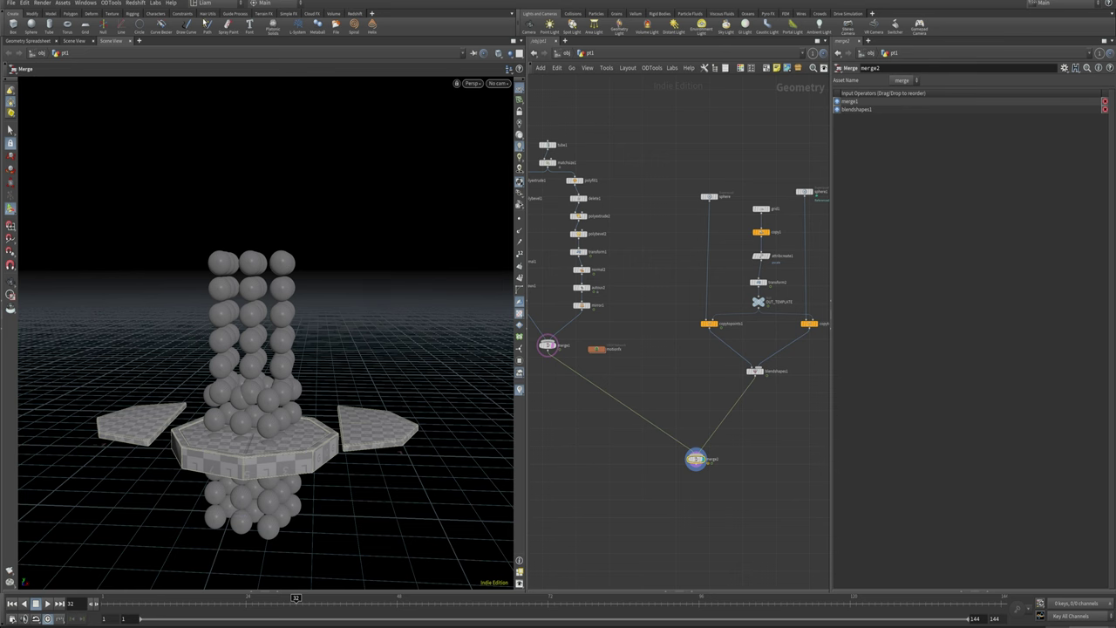
left_click(159, 4)
left_click(170, 40)
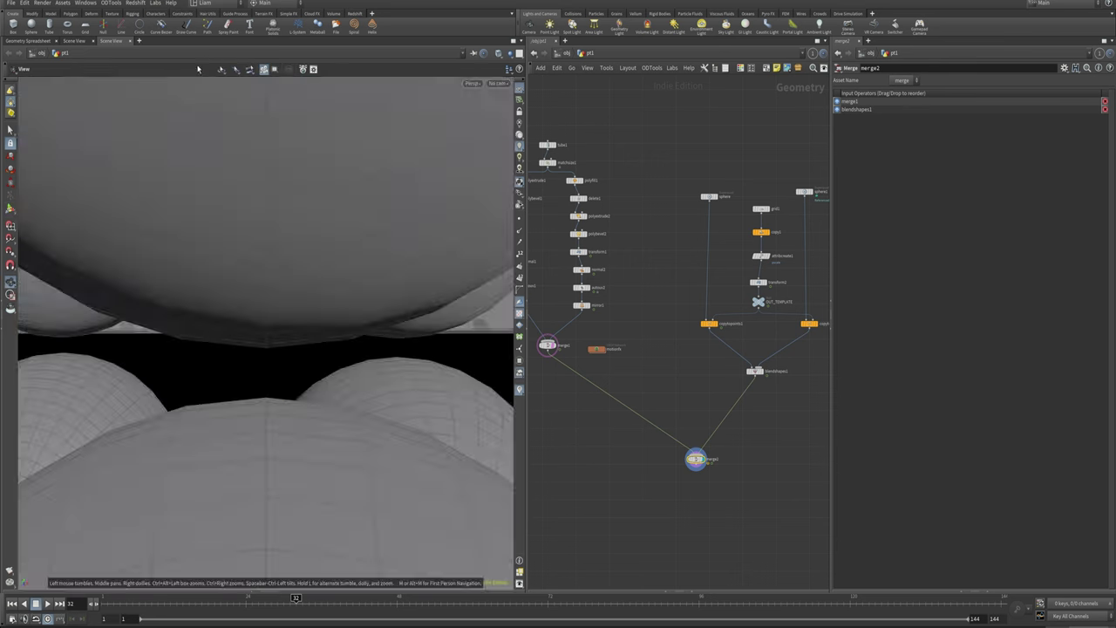
left_click_drag(117, 606, 87, 614)
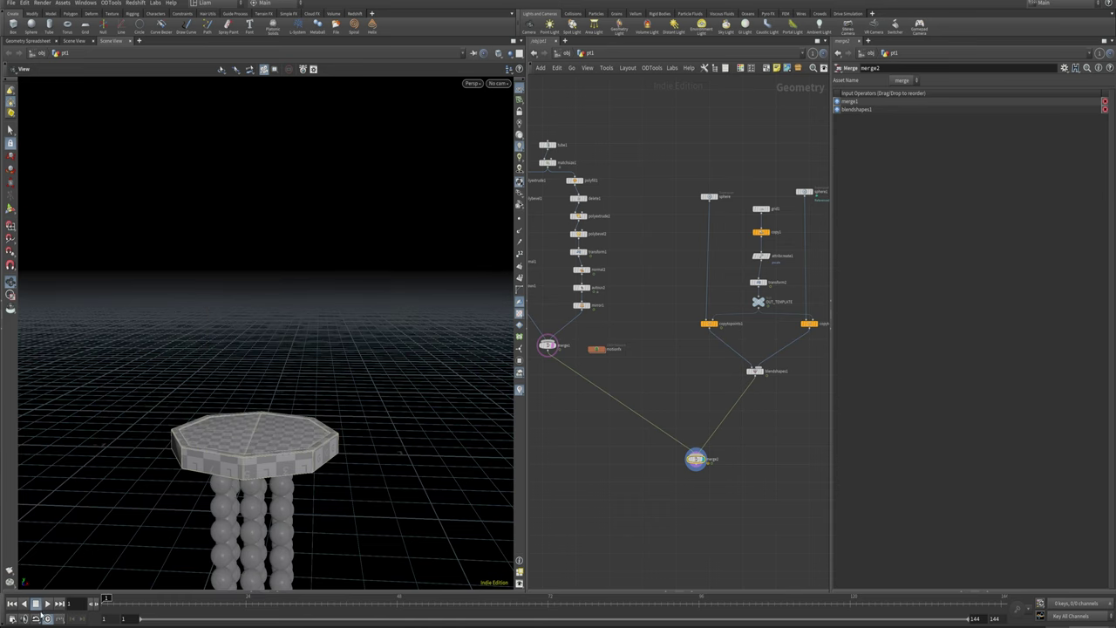
left_click(48, 604)
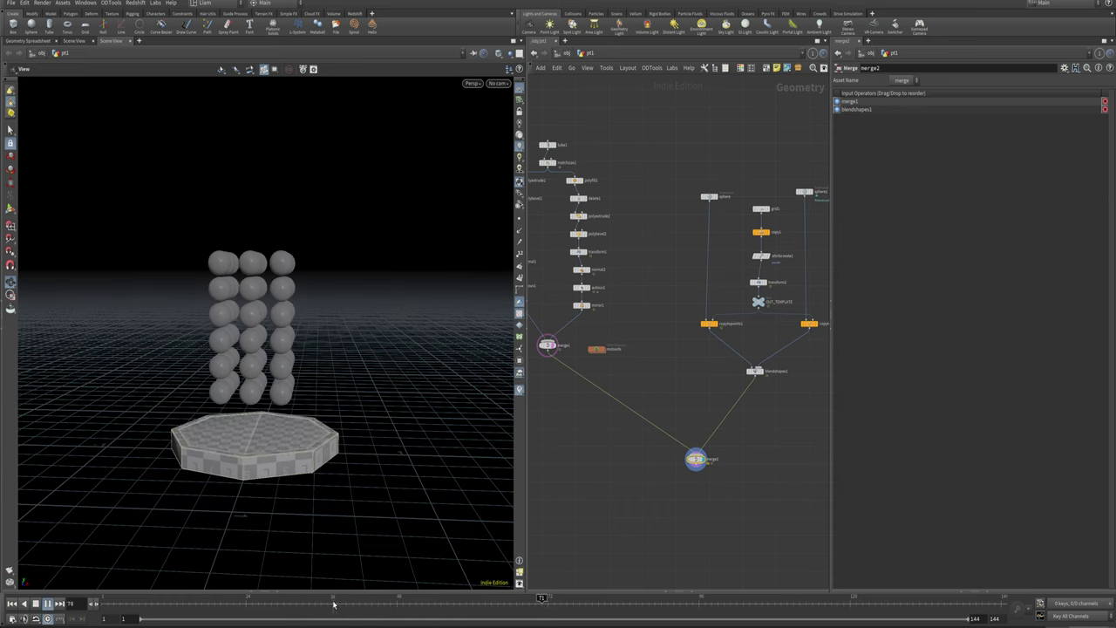
left_click_drag(334, 604, 536, 601)
Move the blendshapes1 node further below the two copytopoints nodes to make room for another node.
middle_click_drag(745, 373, 646, 372)
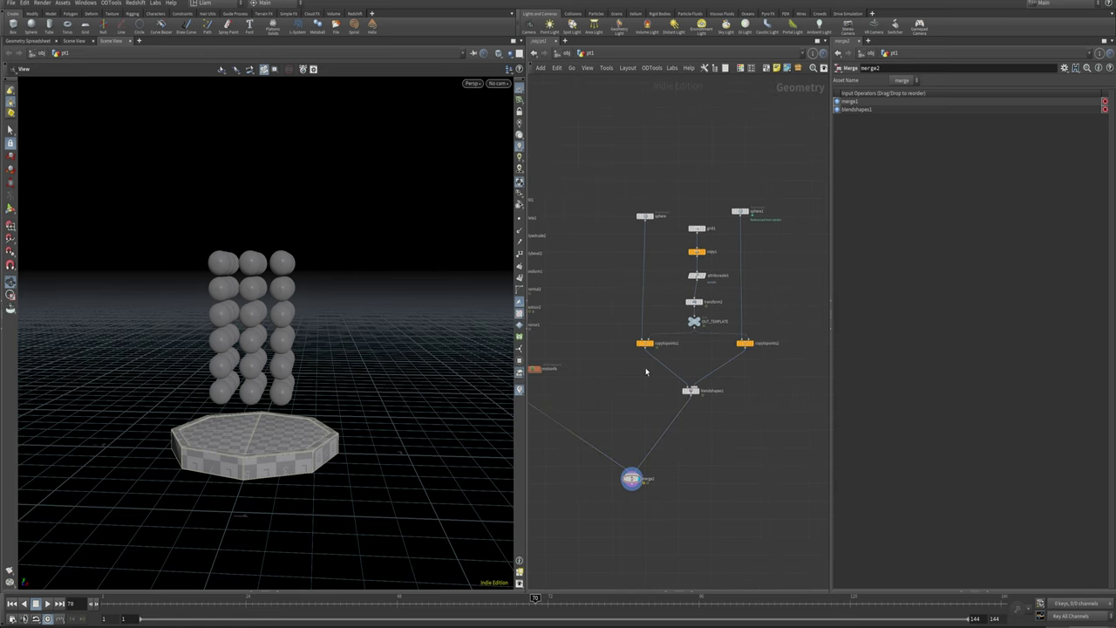
left_click_drag(734, 416, 686, 412)
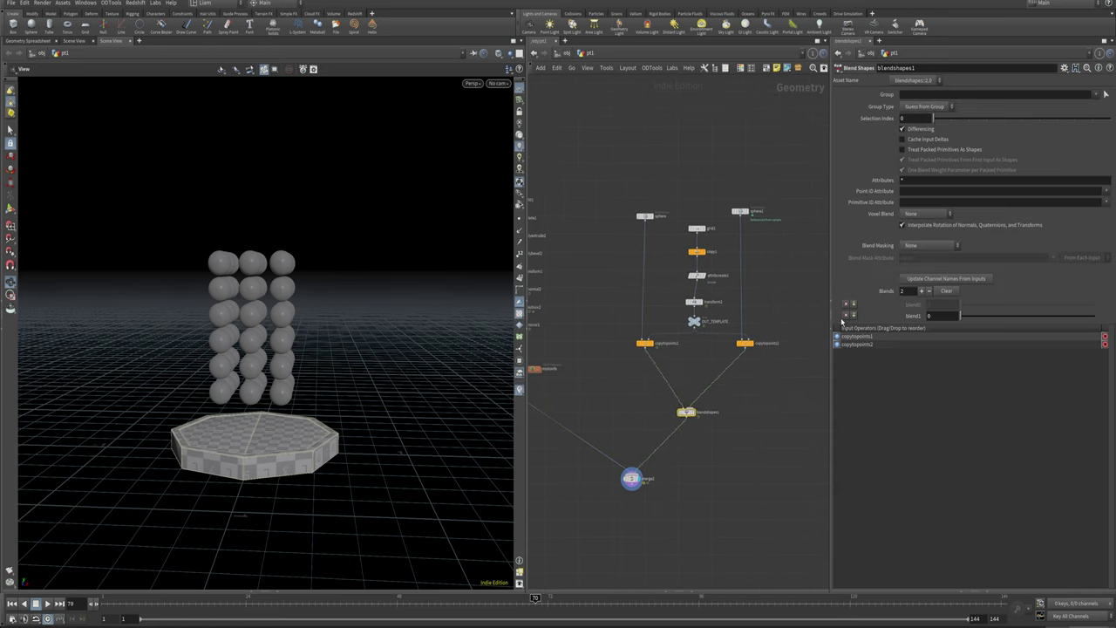
left_click_drag(975, 323, 837, 329)
scroll(314, 311, "up", 3)
left_click_drag(314, 311, 247, 309)
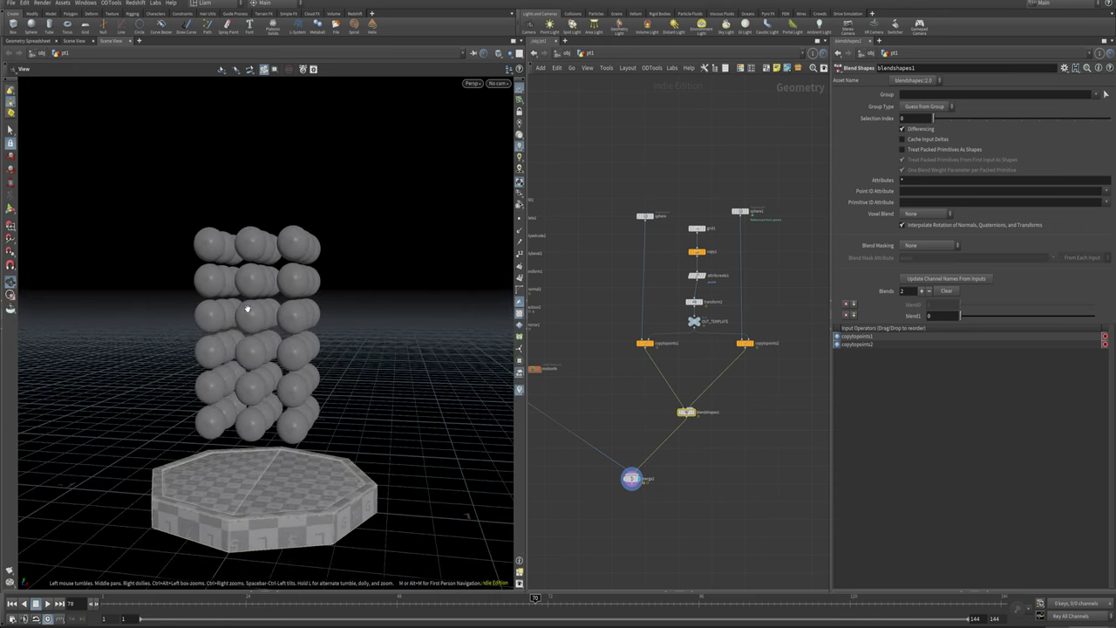
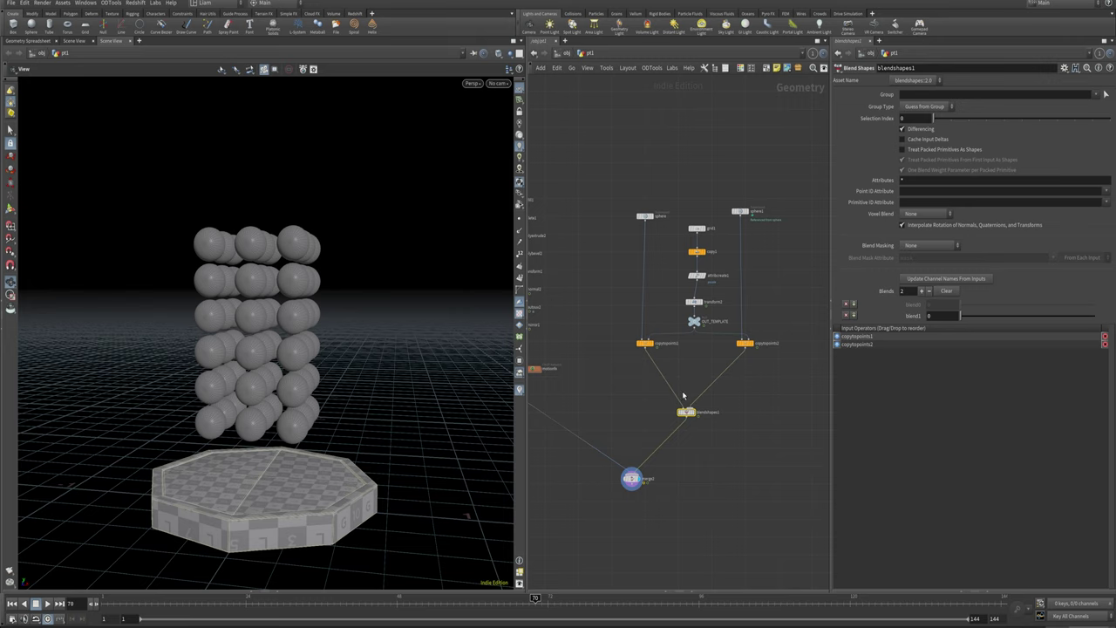
Add a Mask from Target node and insert it between copytopoints1 and blendshapes1.
left_click(638, 393)
key("Tab")
mouse_move(650, 399)
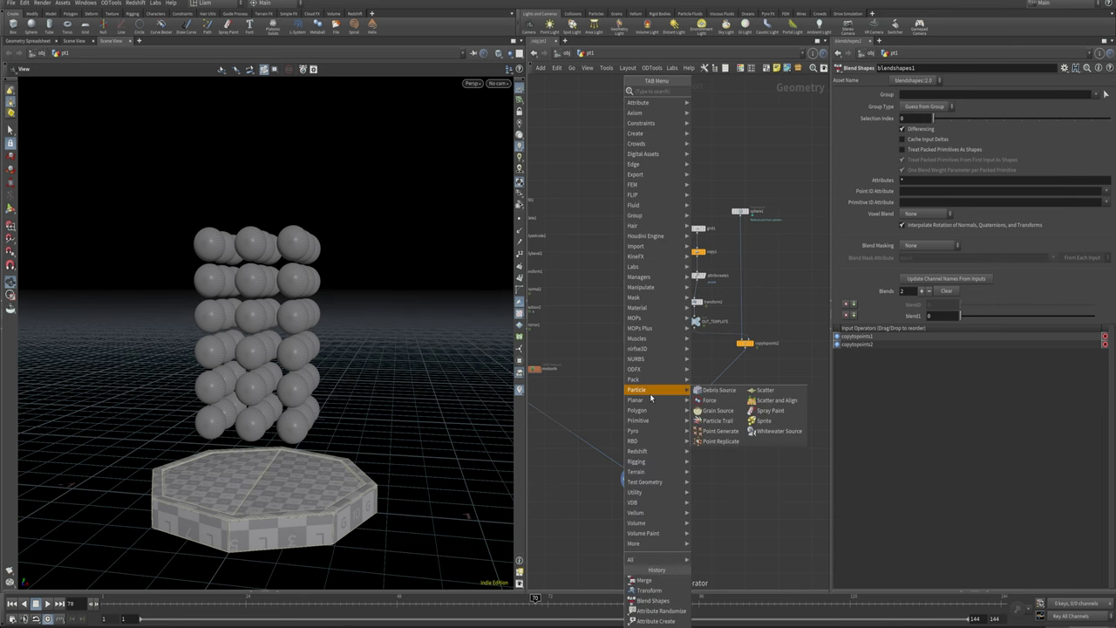
type("maskfrom")
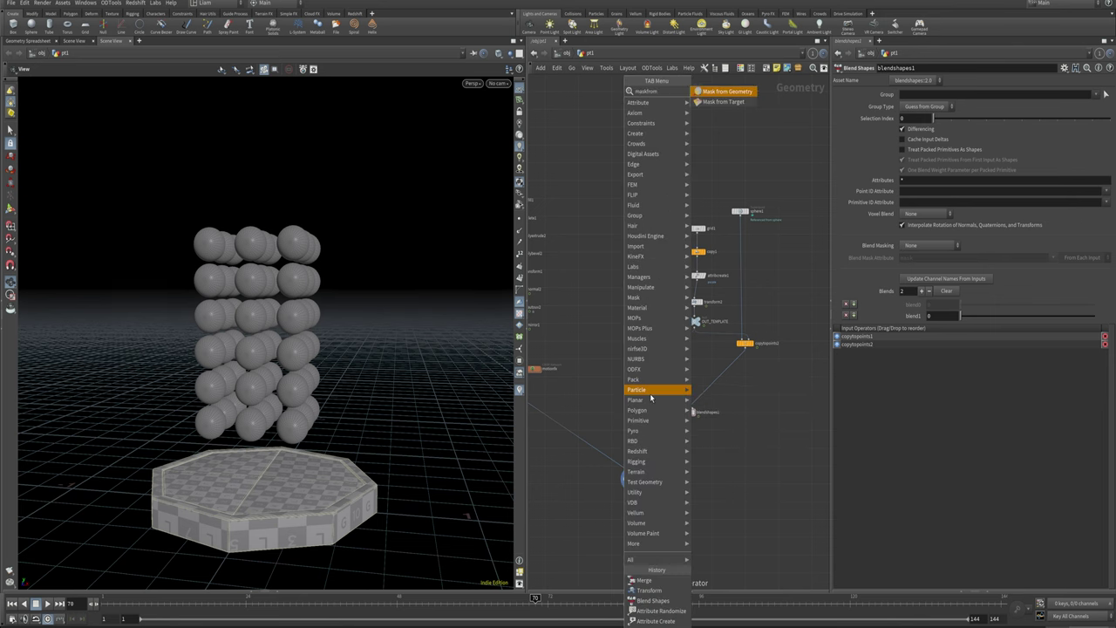
key("Down")
key("Return")
left_click(649, 394)
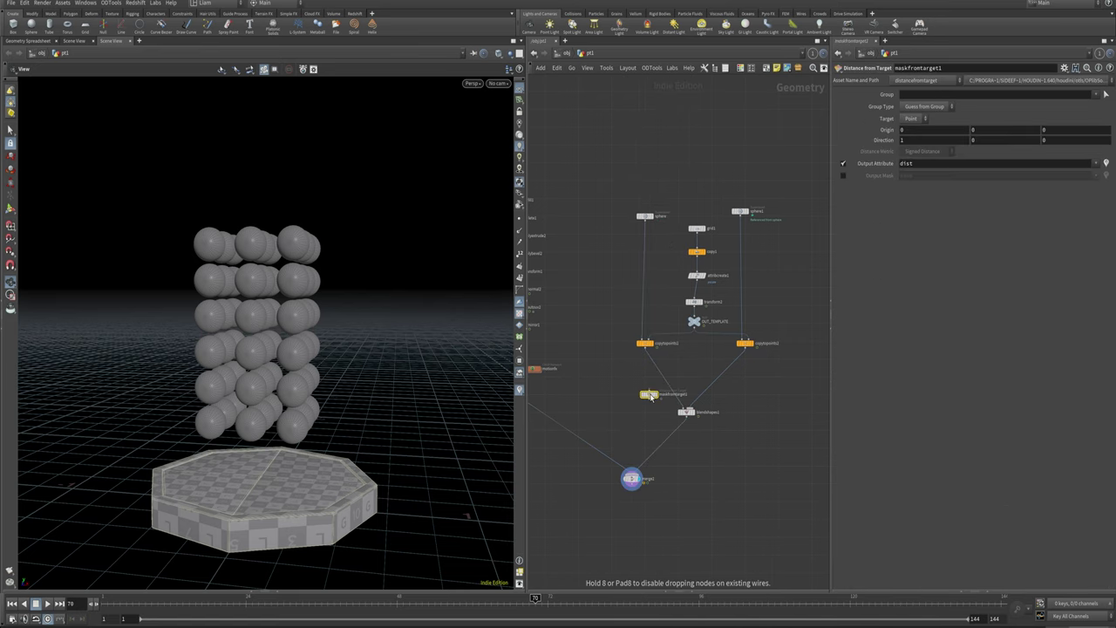
mouse_move(658, 393)
left_mouse_down()
mouse_move(665, 369)
mouse_move(655, 379)
left_mouse_up()
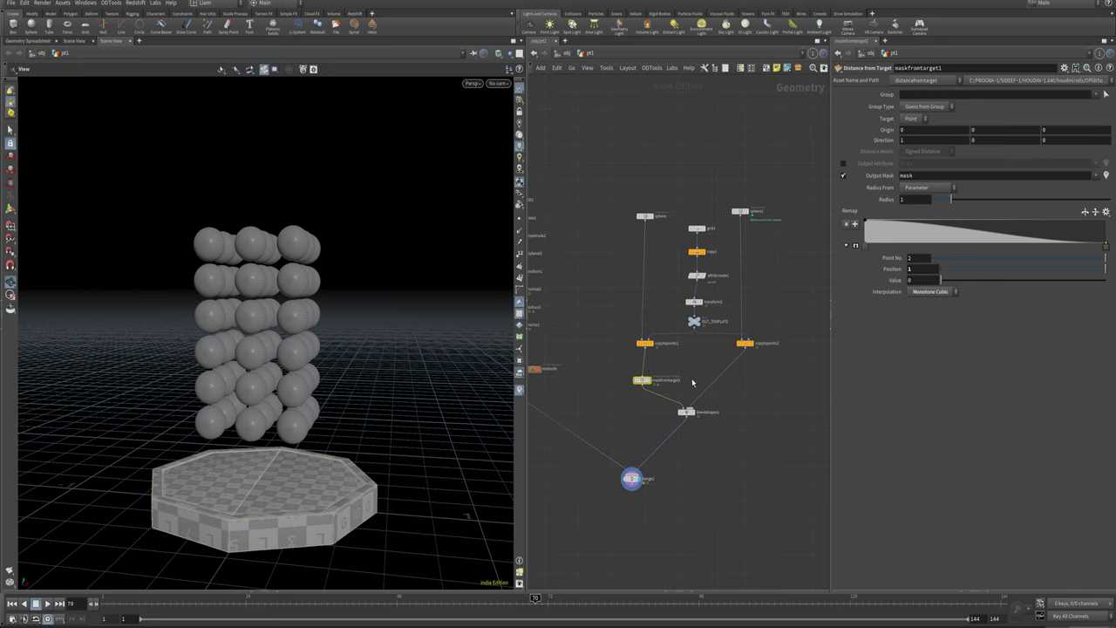
Open the geometry spreadsheet and inspect the mask attribute on maskfromtarget1's points.
left_click(699, 276)
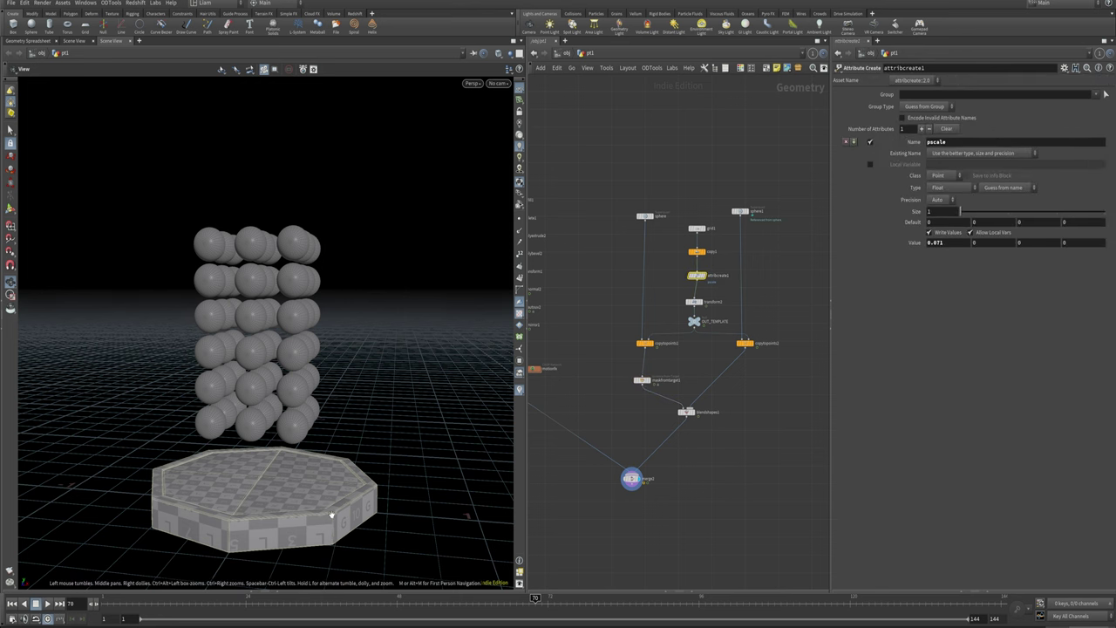
left_click(280, 591)
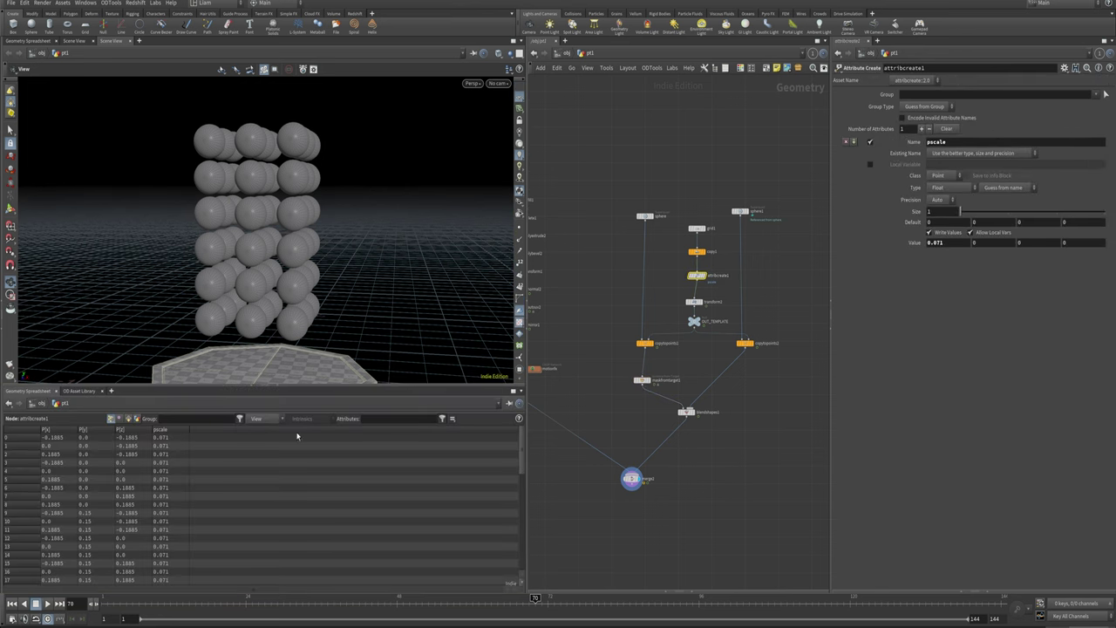
left_click(642, 381)
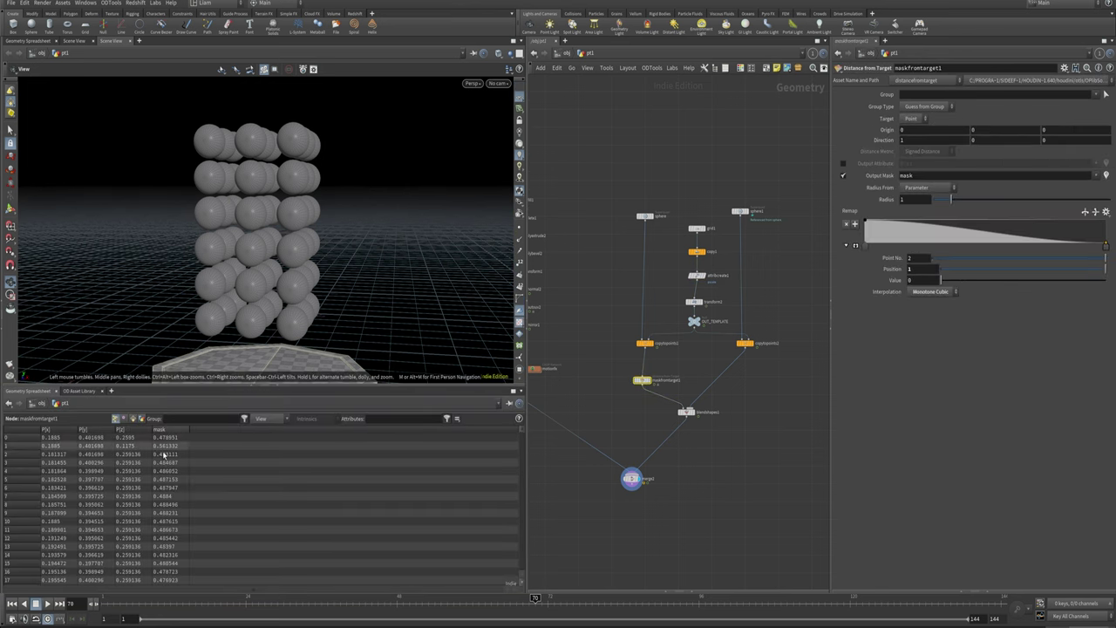
Show maskfromtarget1's handle and mask visualization in the viewport and reduce its radius to 0.89.
left_click(10, 209)
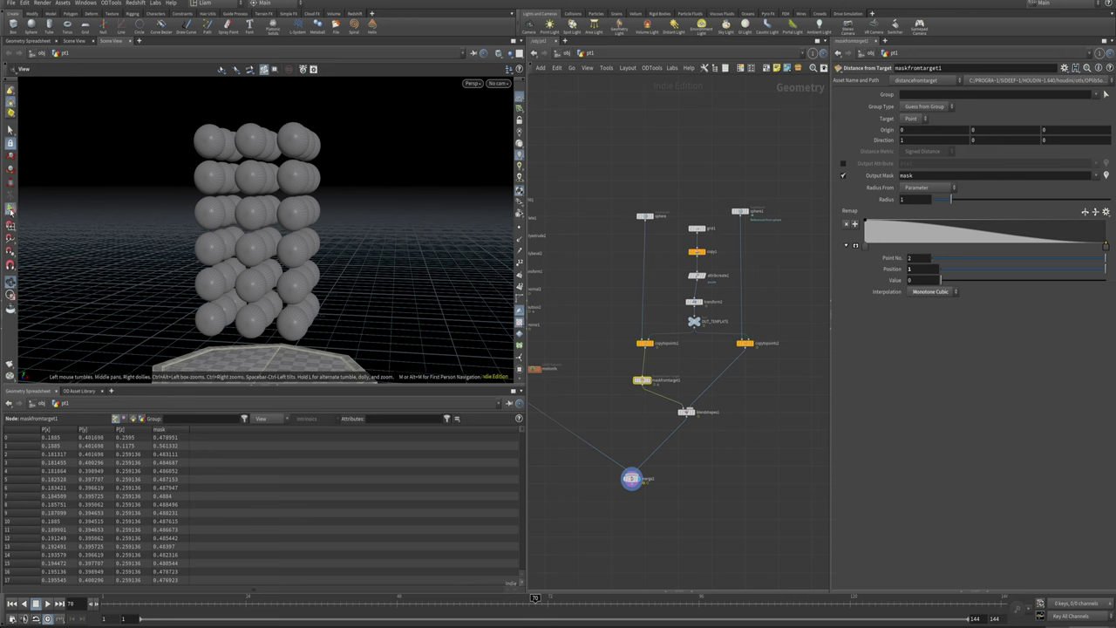
middle_click_drag(252, 204, 244, 162, "alt")
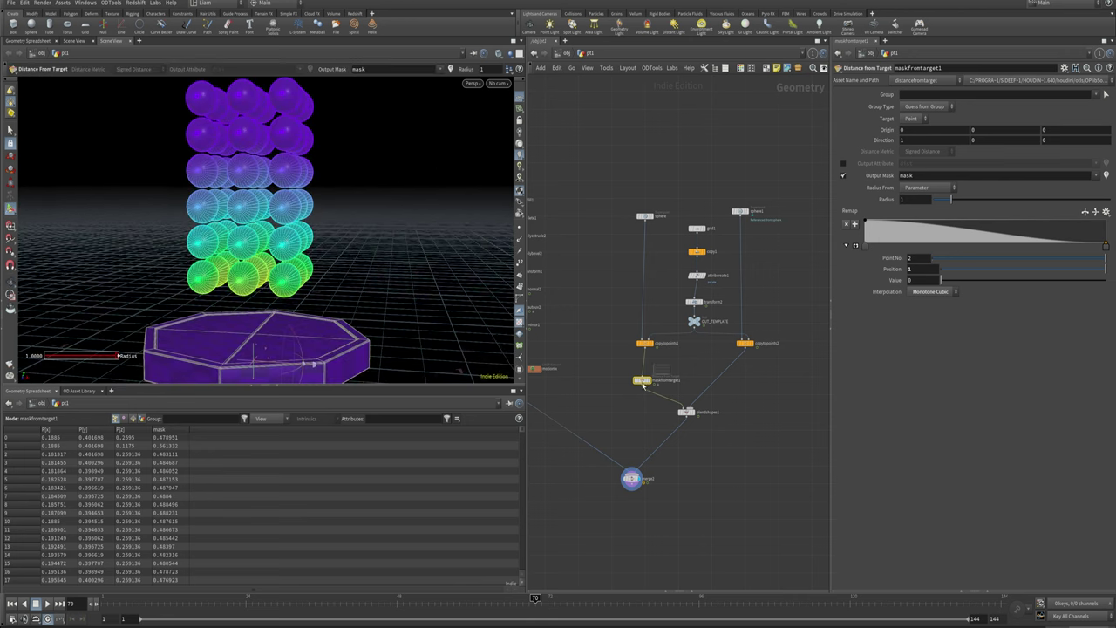
left_click_drag(364, 256, 250, 251, "alt")
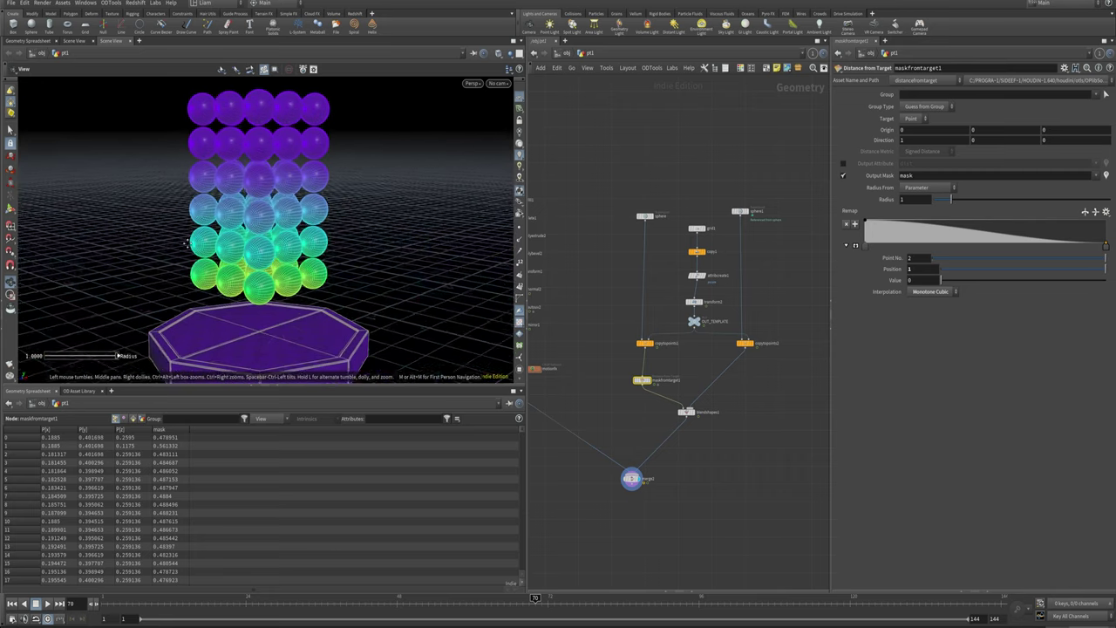
mouse_move(250, 251)
middle_mouse_down("alt")
mouse_move(228, 244)
mouse_move(271, 255)
middle_mouse_up("alt")
right_click_drag(272, 255, 284, 261, "alt")
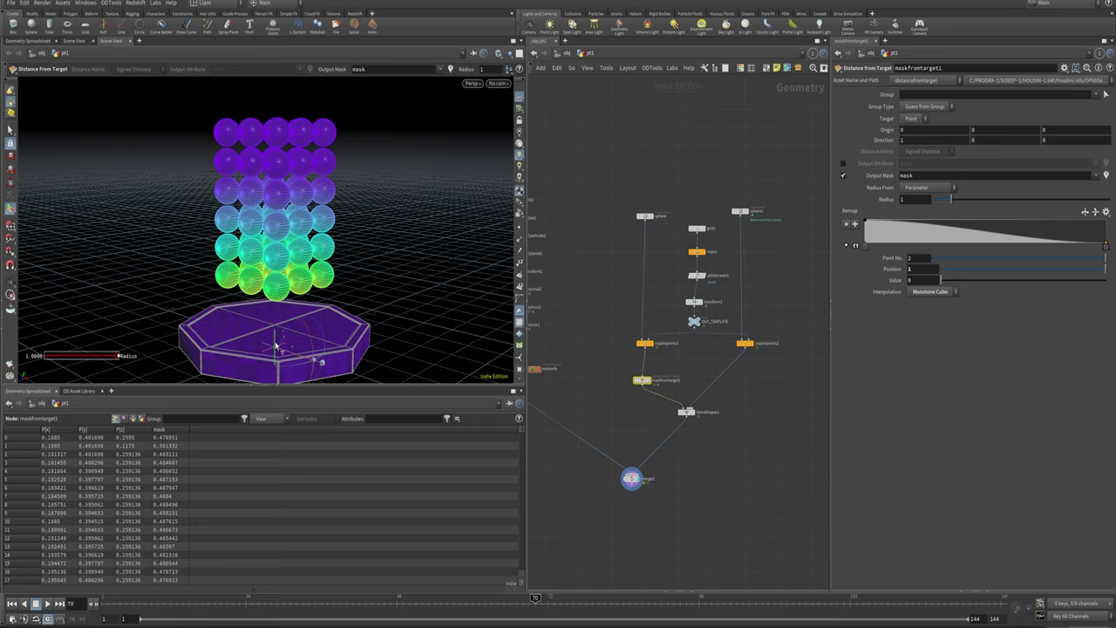
mouse_move(942, 199)
left_mouse_down()
mouse_move(1056, 199)
mouse_move(949, 201)
left_mouse_up()
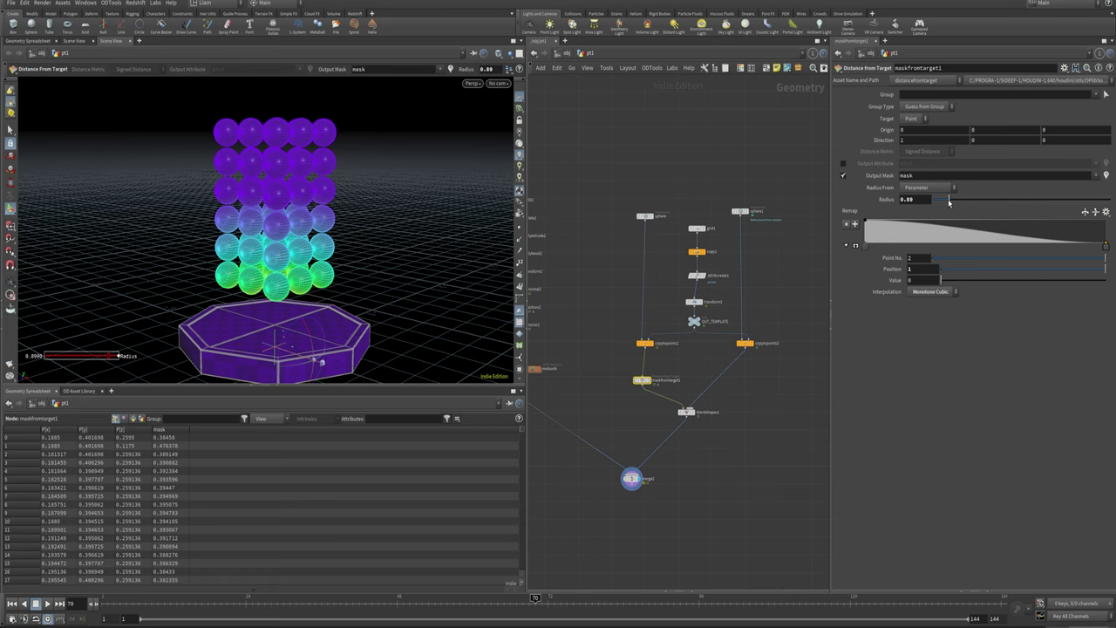
Display maskfromtarget1, set its target to Line and raise the line's origin to about 0.75 in Y.
left_click(649, 388)
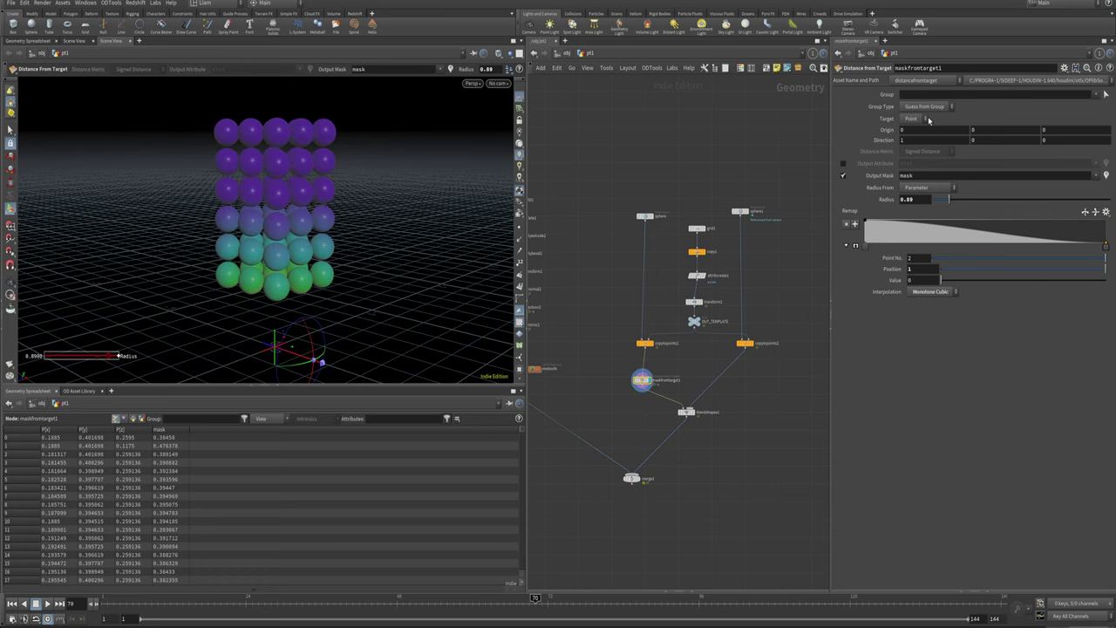
left_click(913, 122)
left_click(911, 130)
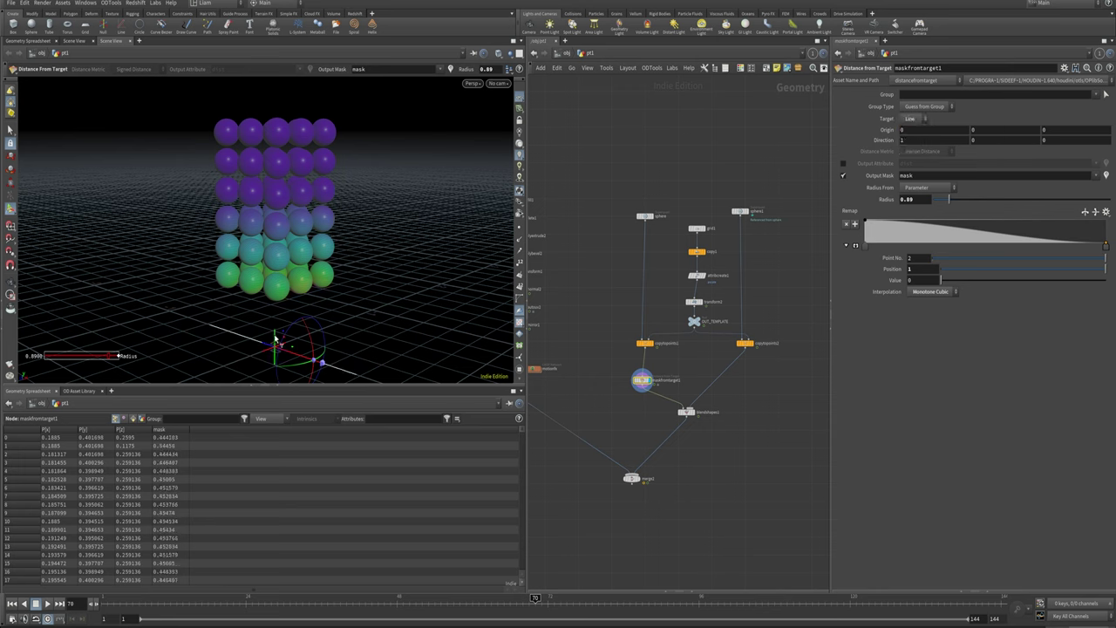
left_click_drag(275, 336, 277, 214)
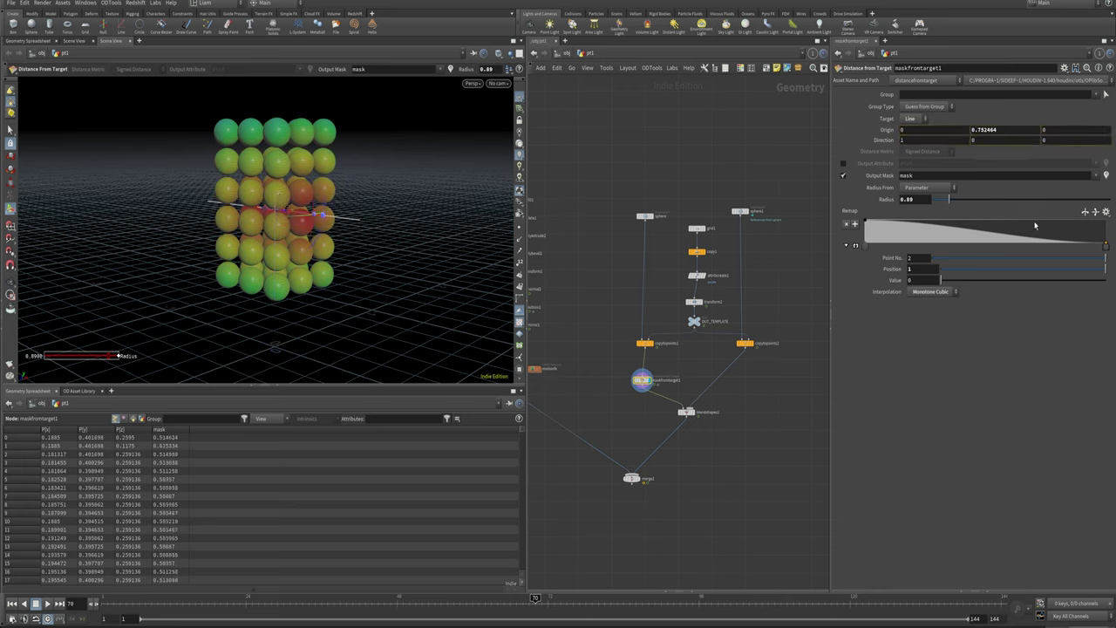
Try a mask radius of 0.26 on maskfromtarget1, and increase the radius to 1.04.
left_click_drag(950, 201, 939, 206)
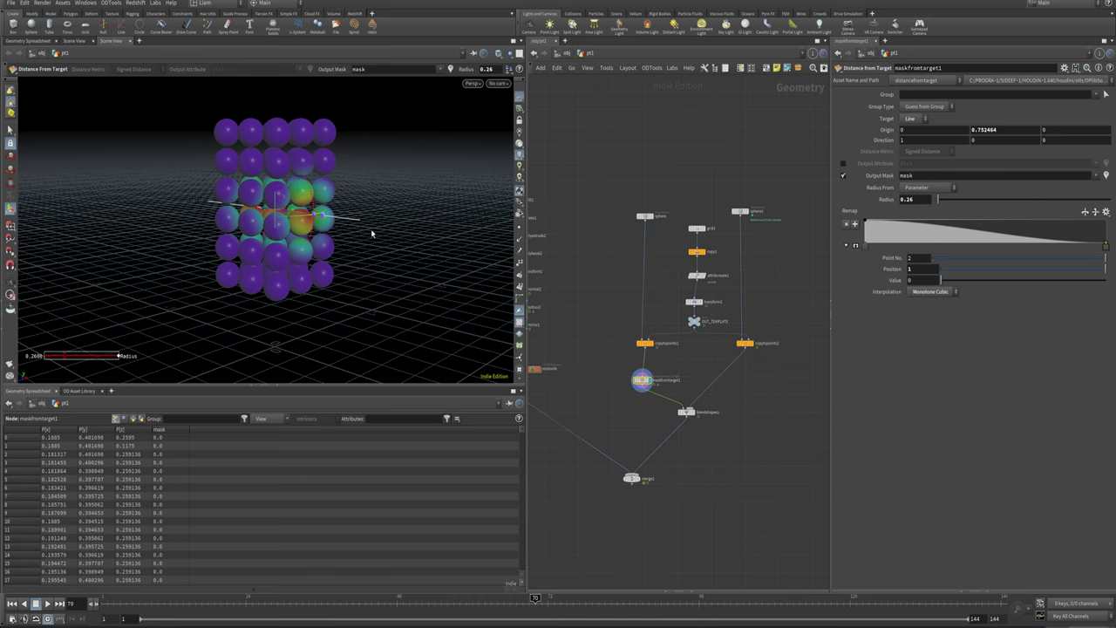
mouse_move(967, 198)
left_mouse_down()
mouse_move(934, 201)
mouse_move(952, 200)
left_mouse_up()
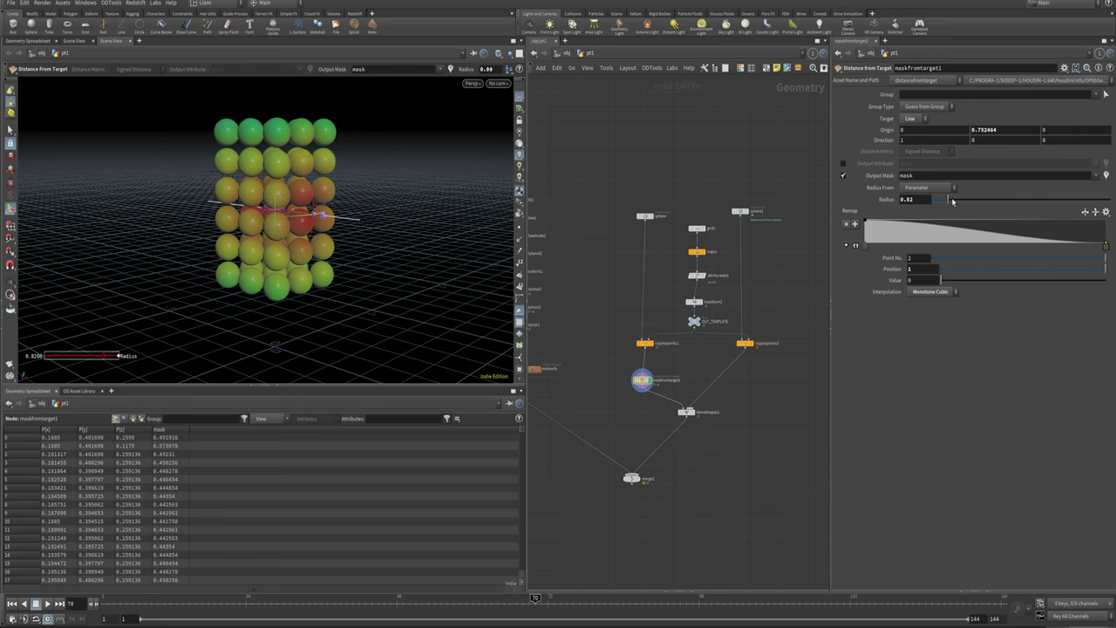
left_click(943, 188)
Change maskfromtarget1's target to Plane and point its direction up the Y axis with 0, 1, 0.
left_click(930, 115)
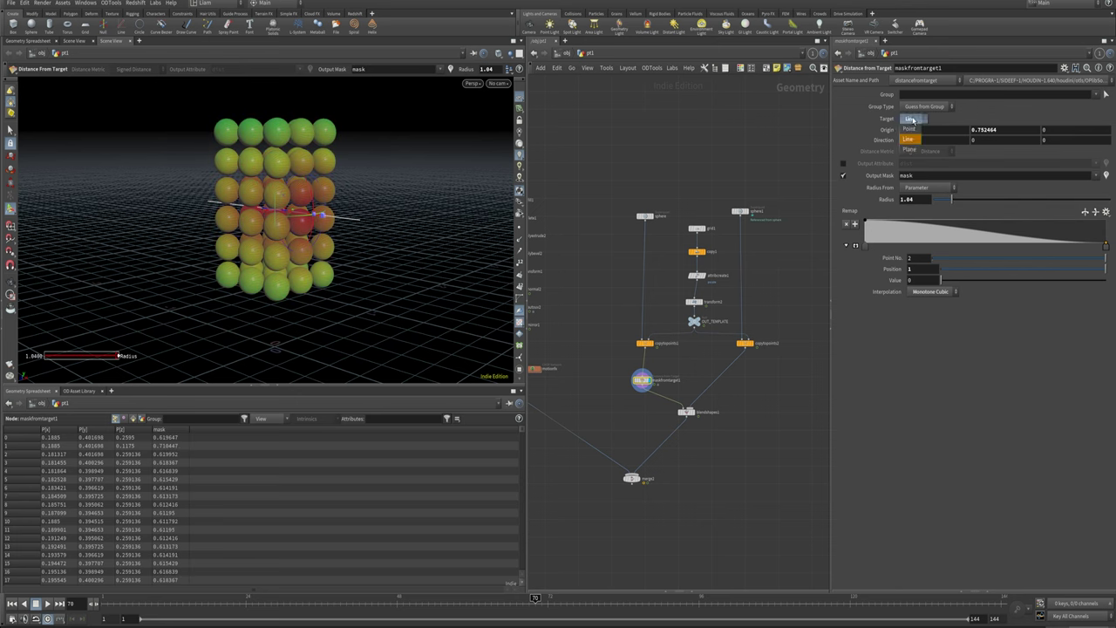
left_click(911, 136)
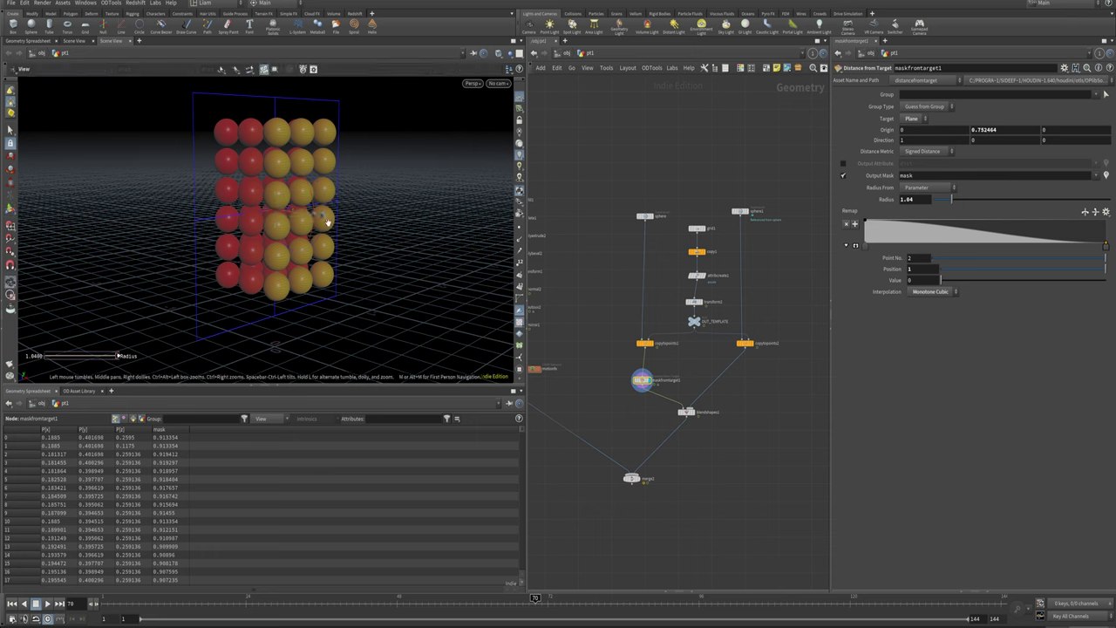
left_click_drag(325, 223, 372, 223, "alt")
key("Return")
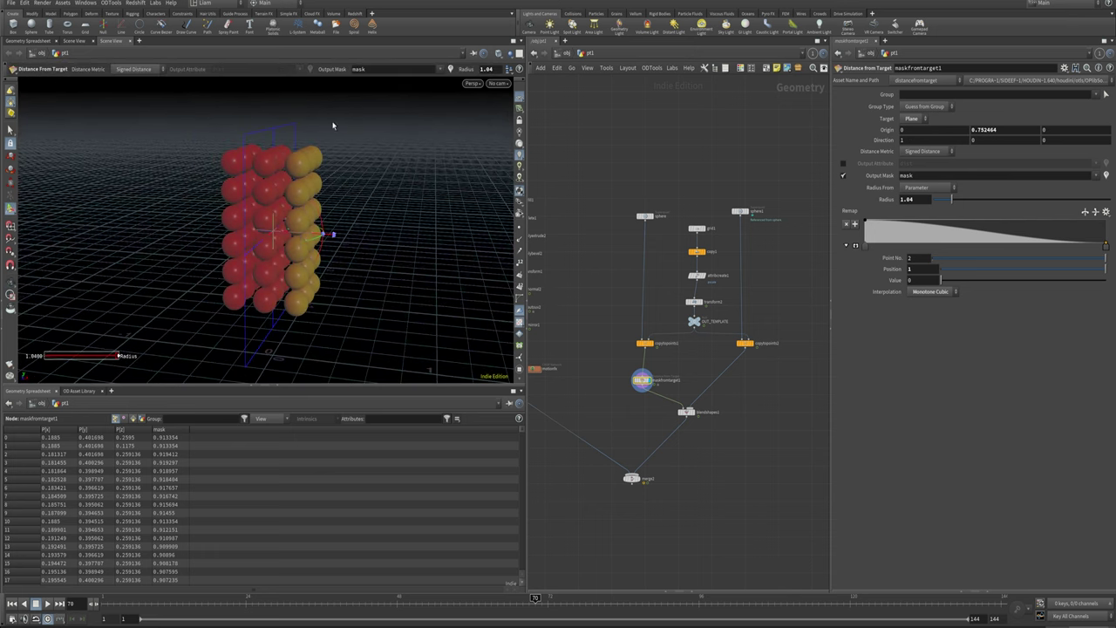
left_click_drag(930, 141, 789, 126)
key("Tab")
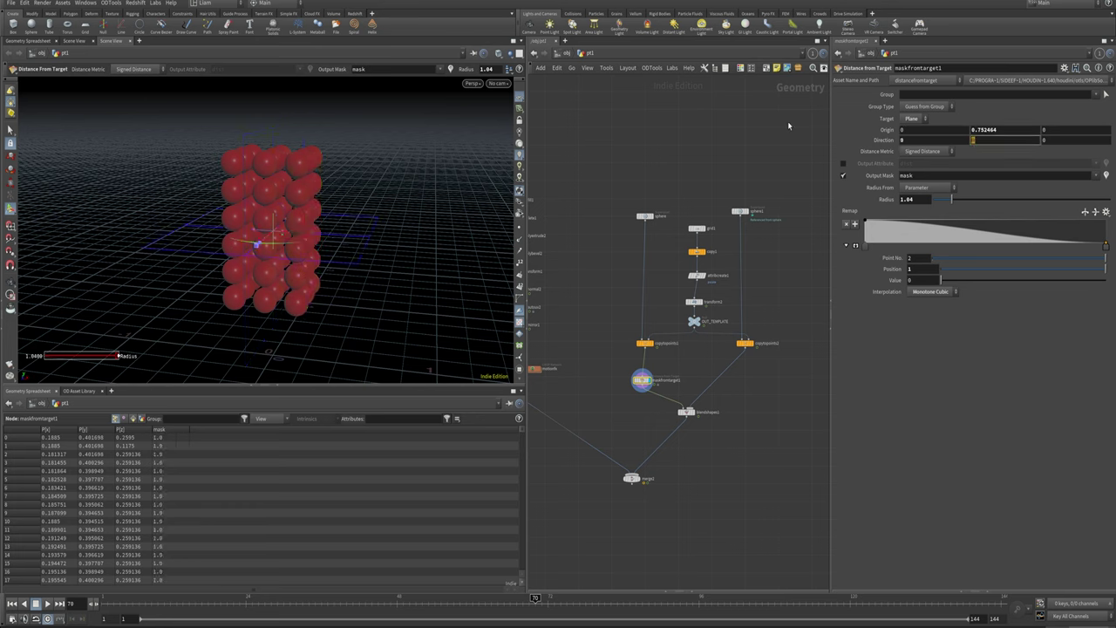
key("Return")
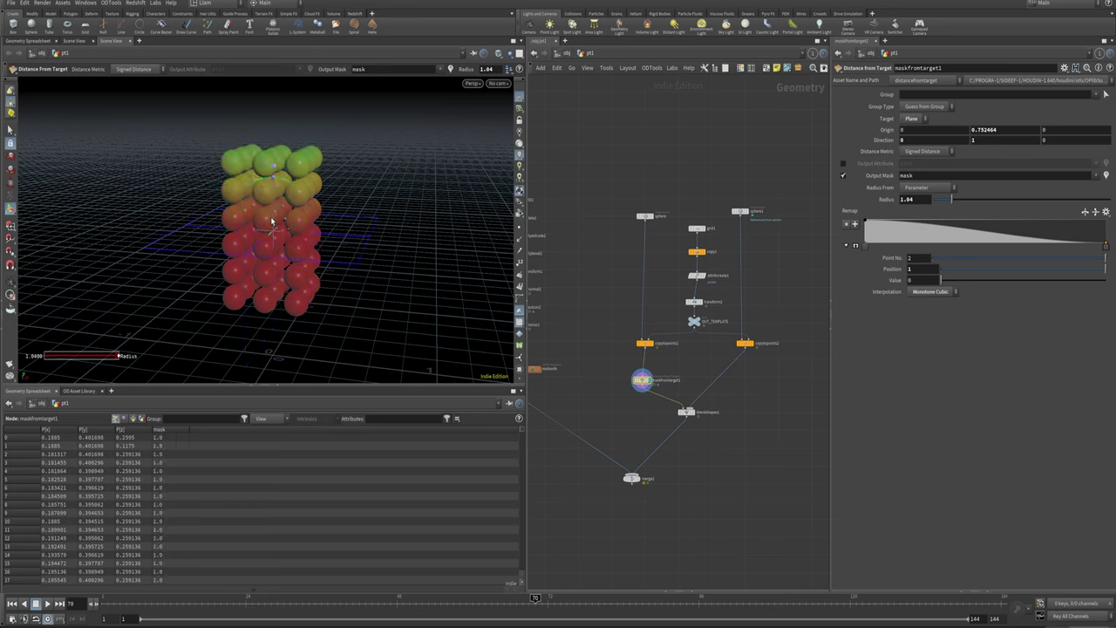
Raise maskfromtarget1's plane above the sphere stack, to an origin of about 1.31 in Y.
left_click_drag(274, 248, 321, 129)
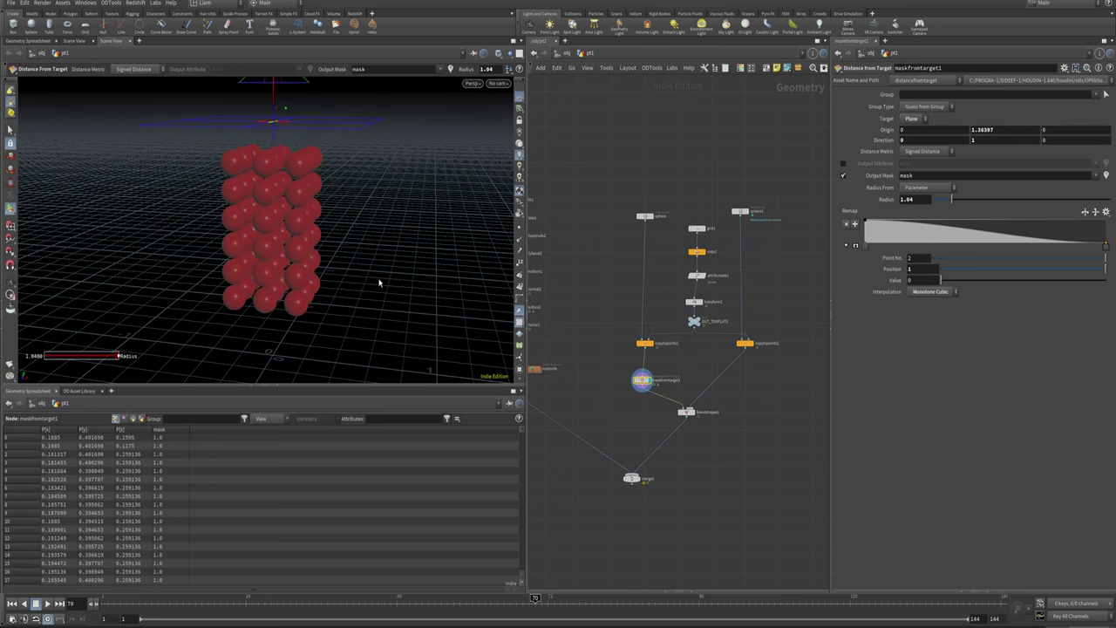
left_click(687, 410)
left_click(642, 377)
left_click_drag(275, 137, 382, 141)
Reset the viewport with the Labs tool, and turn maskfromtarget1's mask visualization and handle back on.
left_click(157, 7)
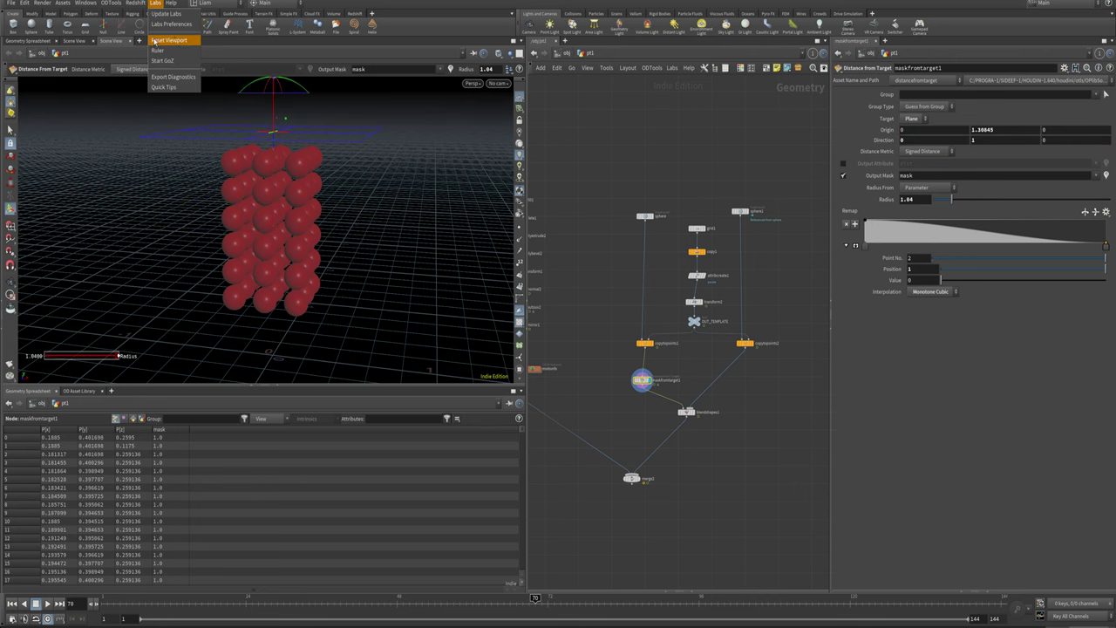
left_click(194, 41)
key("ctrl+w")
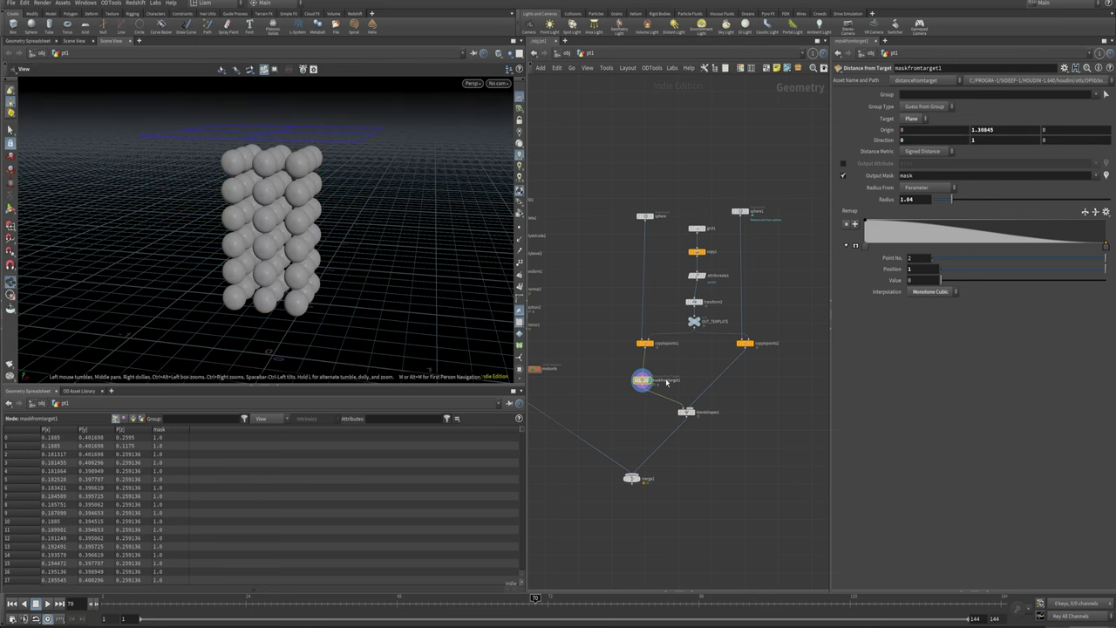
left_click(1106, 176)
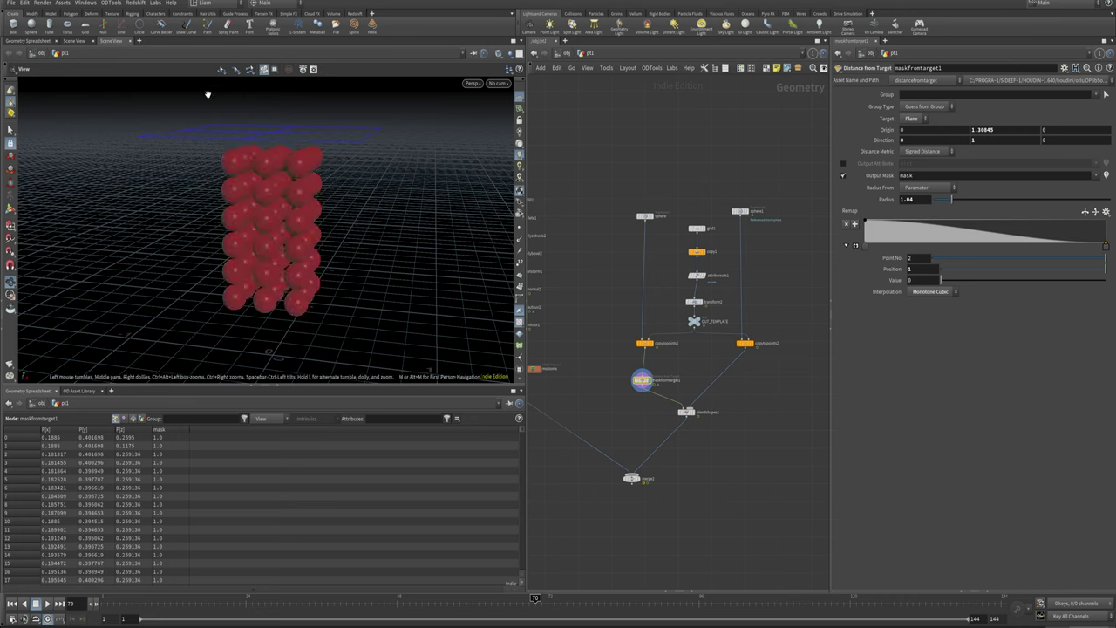
left_click(11, 208)
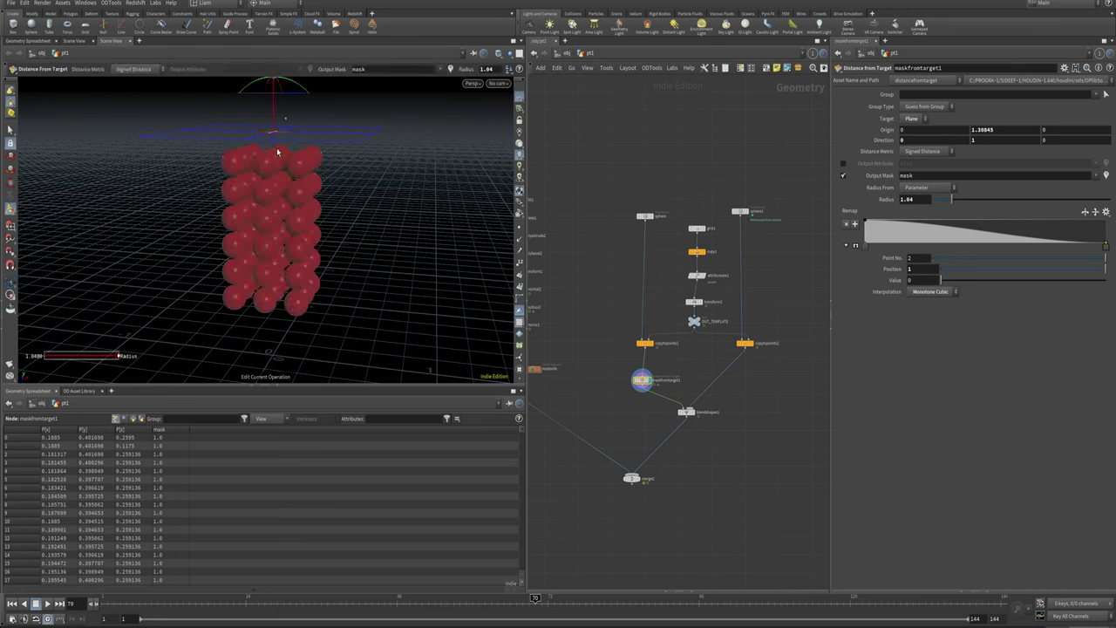
left_click_drag(278, 152, 338, 151)
Set blendshapes1's blend masking to Set From Attribute, using the mask attribute.
left_click(687, 411)
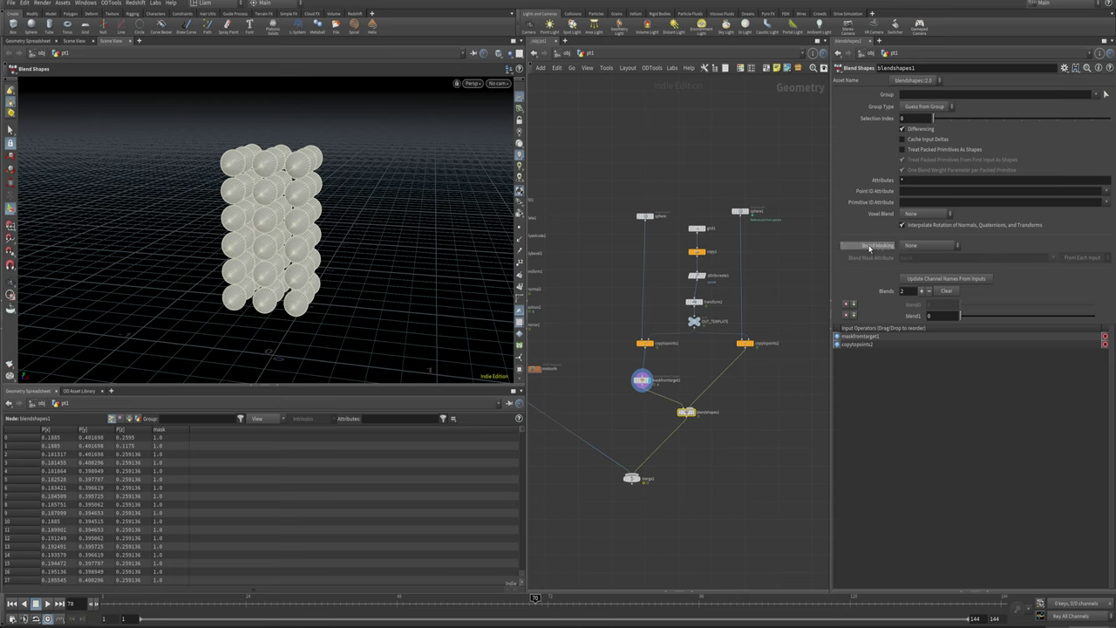
left_click(938, 248)
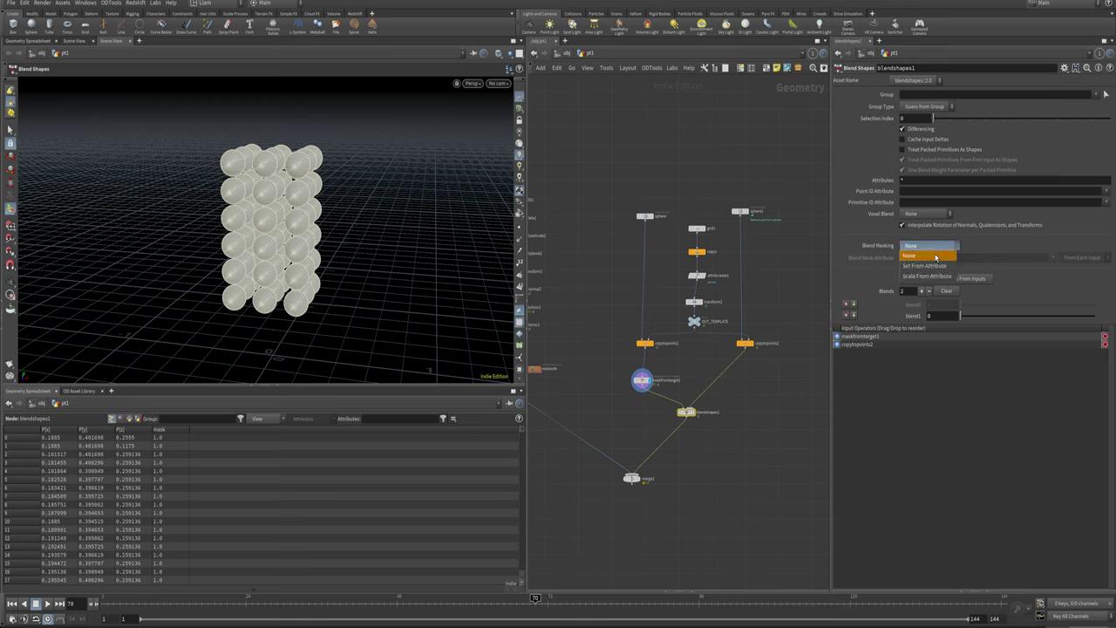
left_click(922, 267)
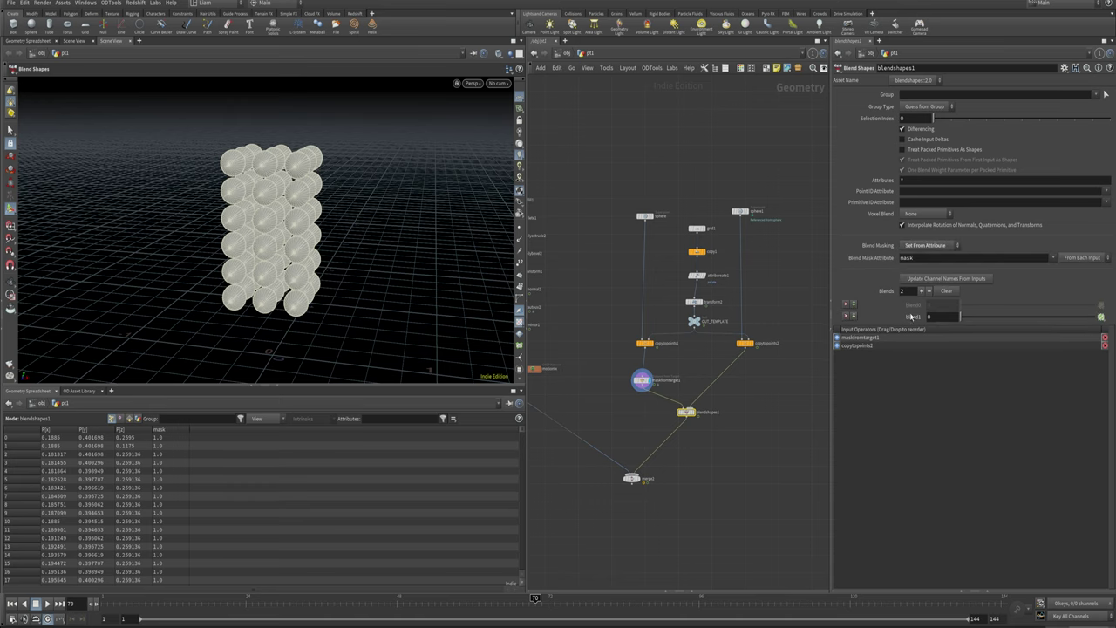
left_click_drag(914, 259, 899, 260)
Rename maskfromtarget1's output mask to taco and set blendshapes1's blend mask attribute to taco.
left_click_drag(685, 358, 643, 382)
double_click(911, 174)
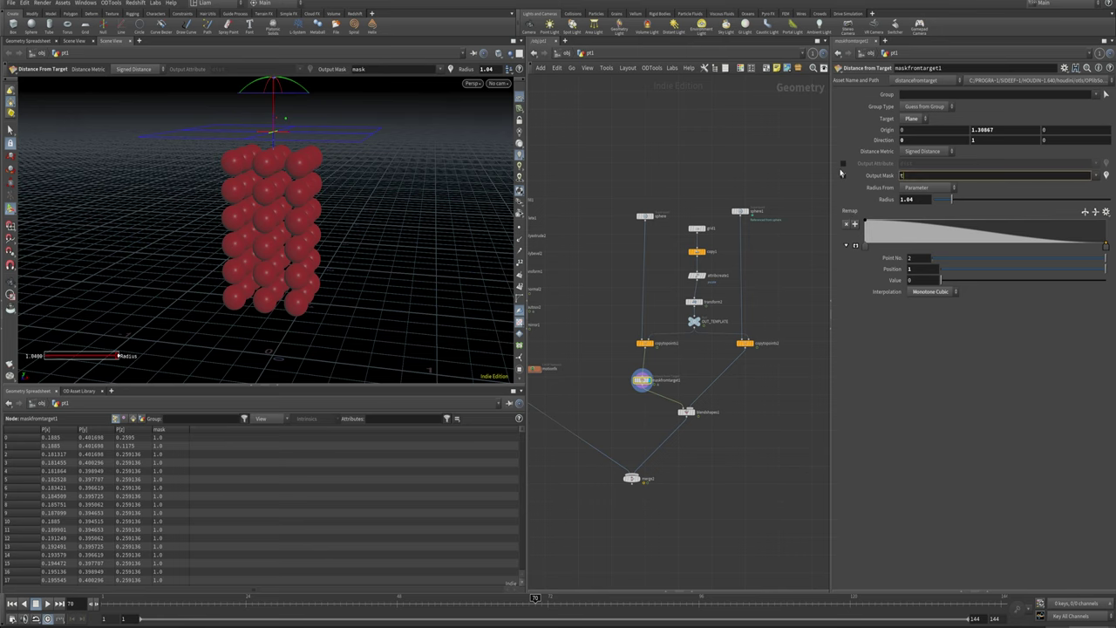
type("taco")
key("Return")
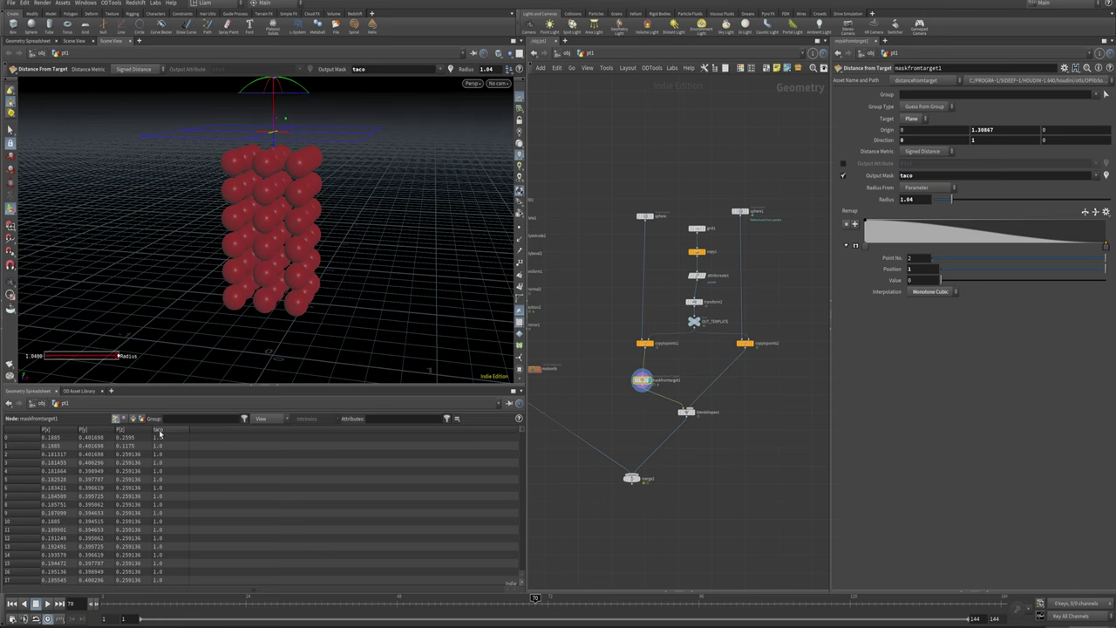
left_click_drag(668, 454, 711, 404)
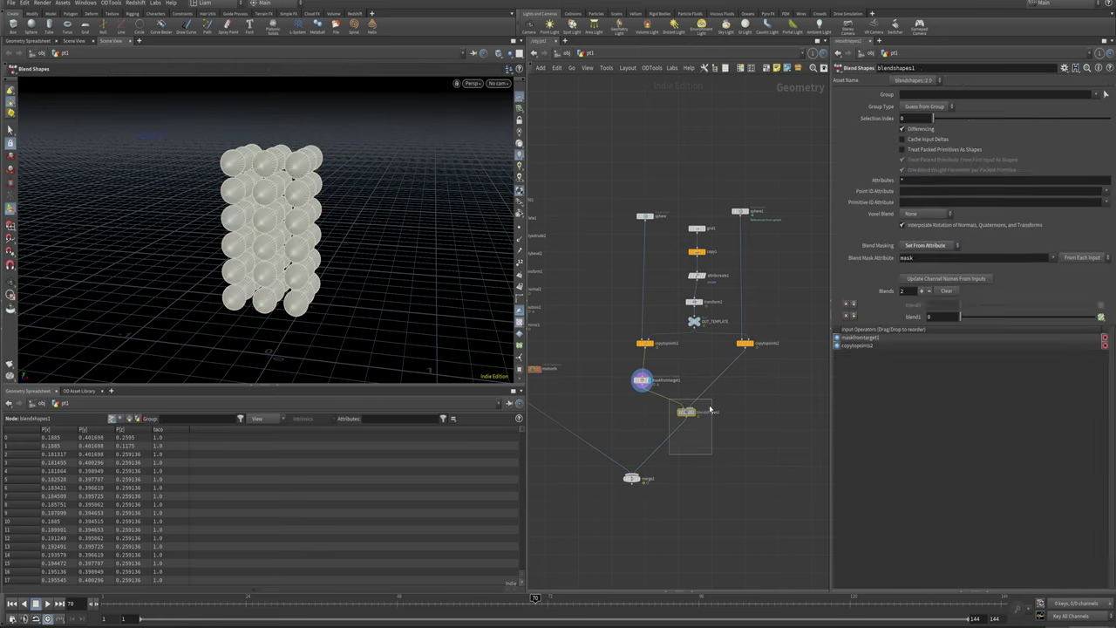
left_click_drag(930, 261, 737, 263)
type("ttaco")
key("Return")
Compare the sources for blendshapes1's mask attribute and set it to From First Input.
left_click(1089, 261)
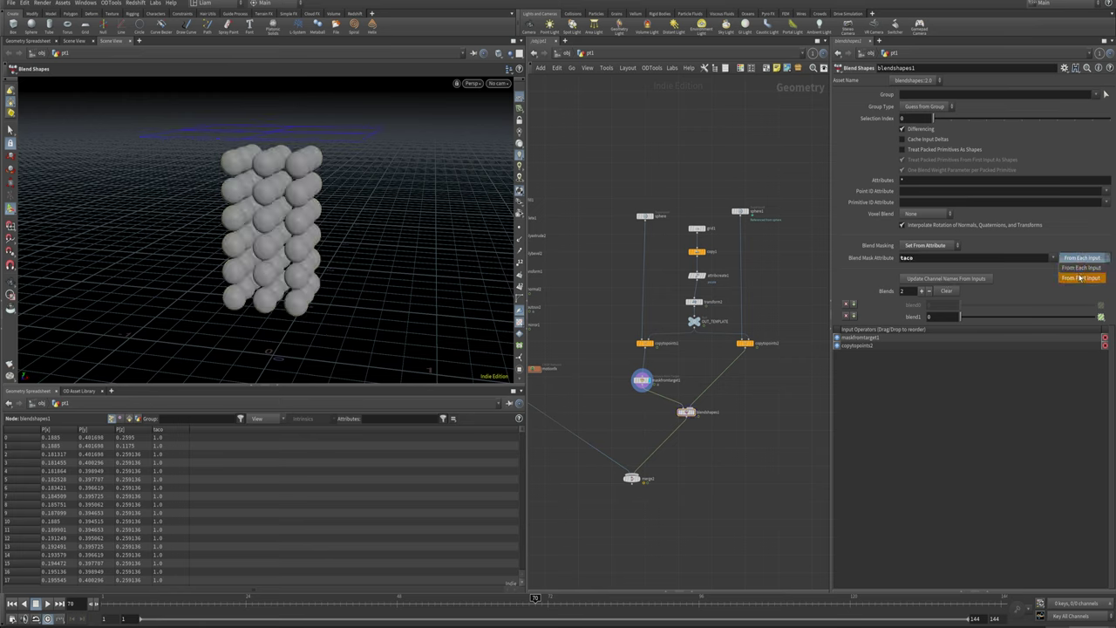
left_click(1081, 277)
left_click(1081, 258)
left_click(1080, 267)
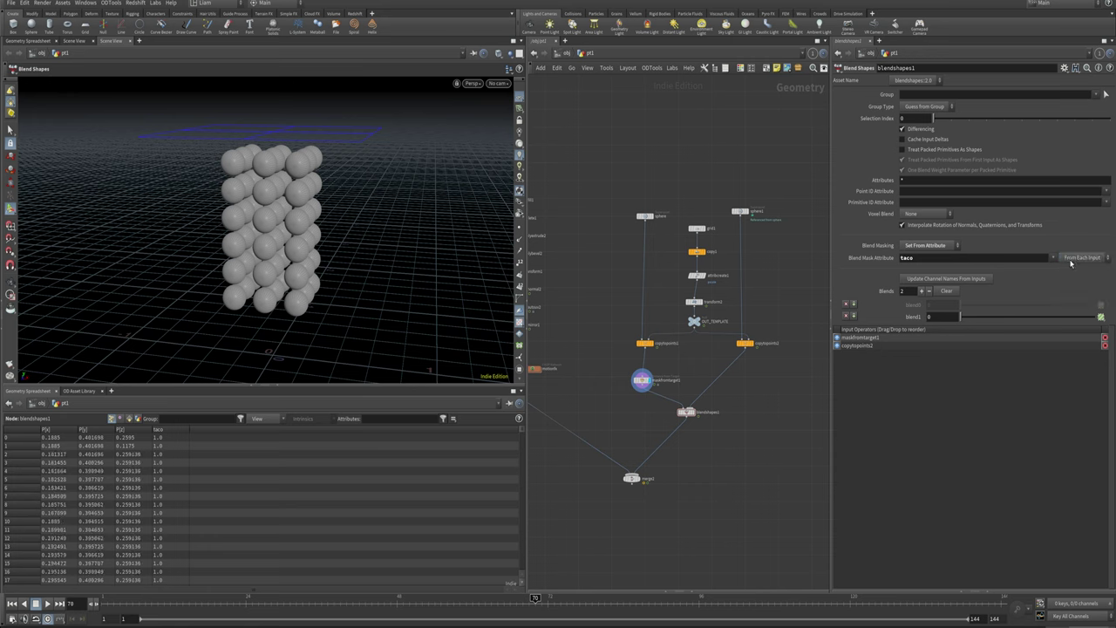
left_click(1092, 259)
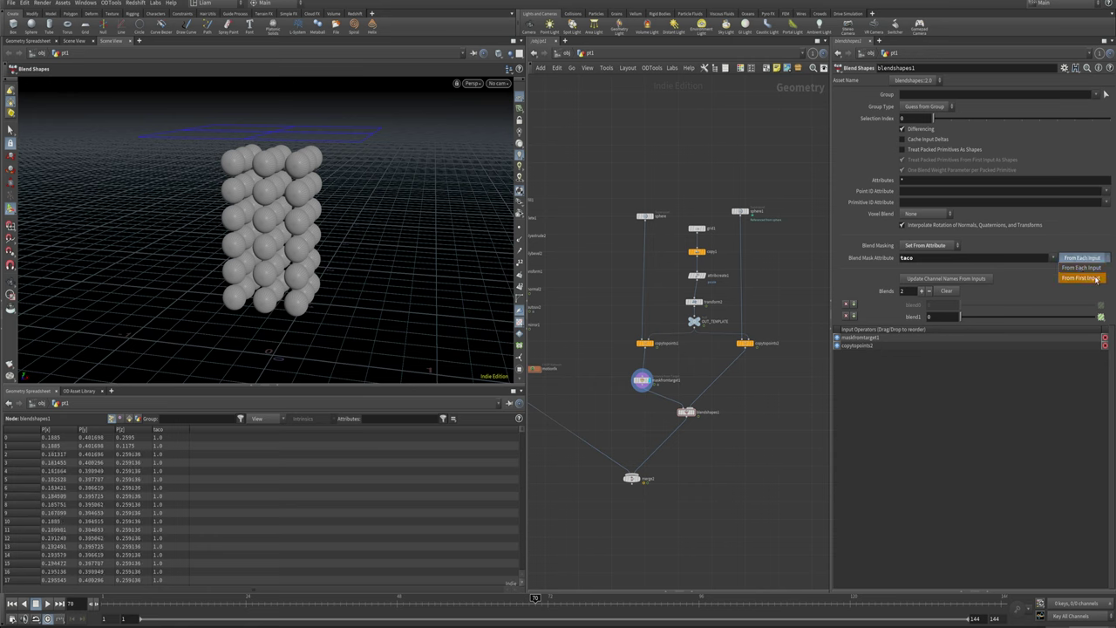
left_click(1078, 279)
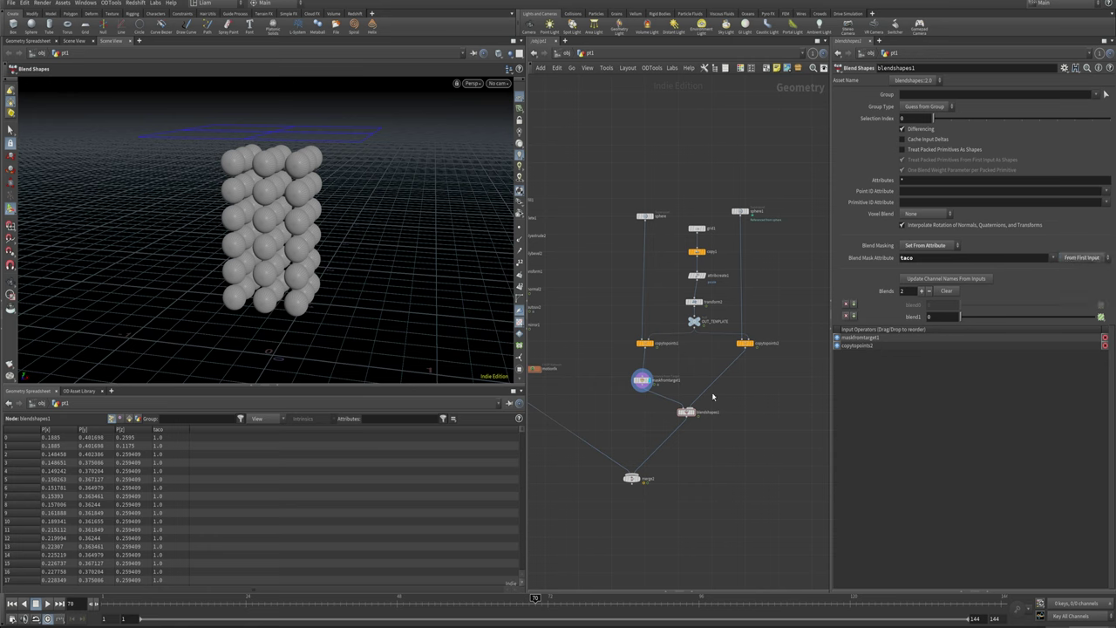
Display blendshapes1 while editing maskfromtarget1, and lower the mask plane below the spheres to about -0.12 in Y.
left_click(666, 375)
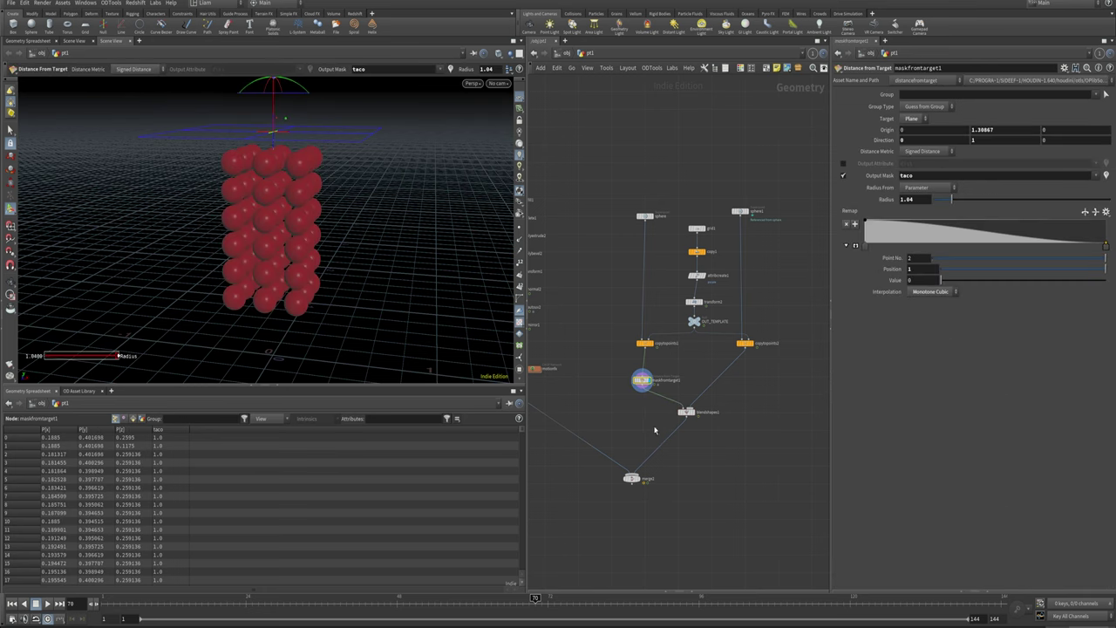
left_click(693, 412)
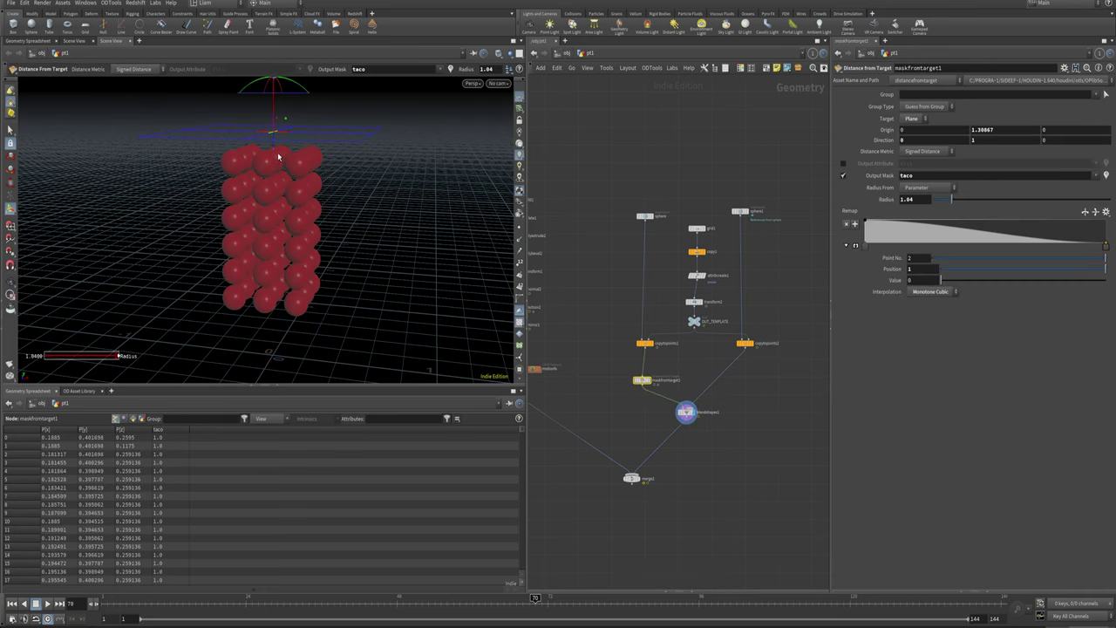
left_click_drag(276, 149, 280, 373)
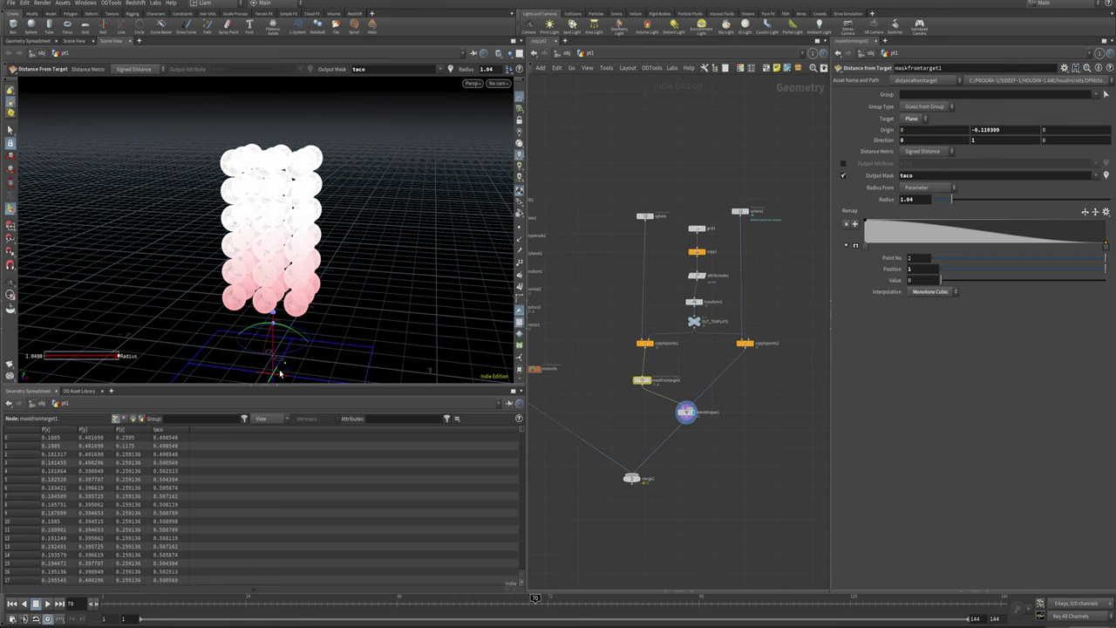
Reset the viewport, reactivate maskfromtarget1's handle and raise the mask plane to about 0.12 in Y.
left_click(144, 7)
left_click(190, 52)
key("Escape")
left_click_drag(312, 319, 357, 247)
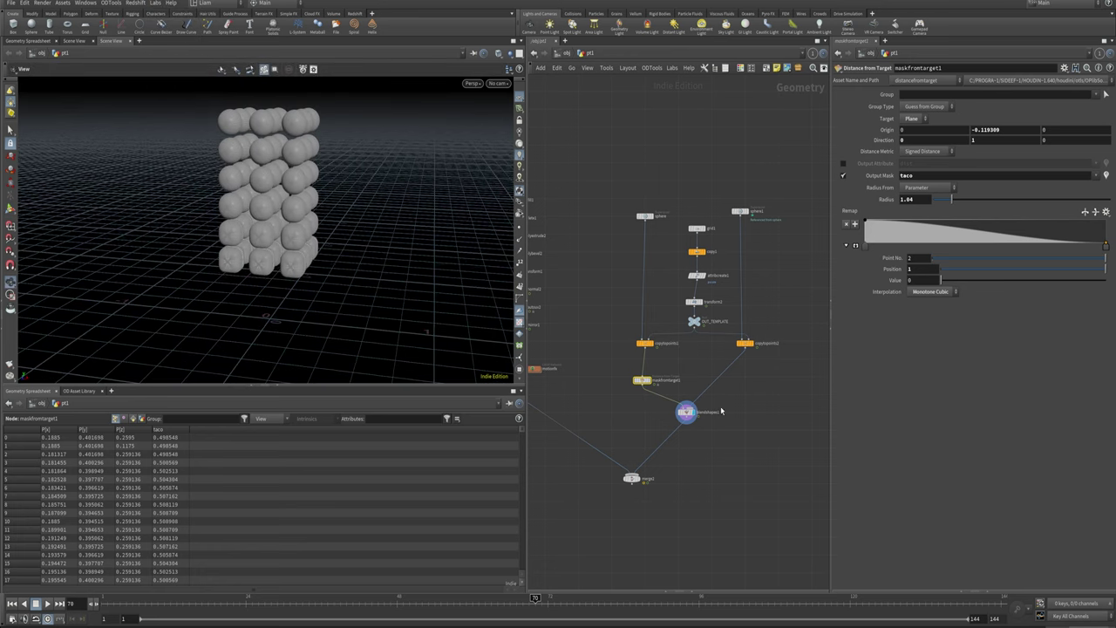
key("Return")
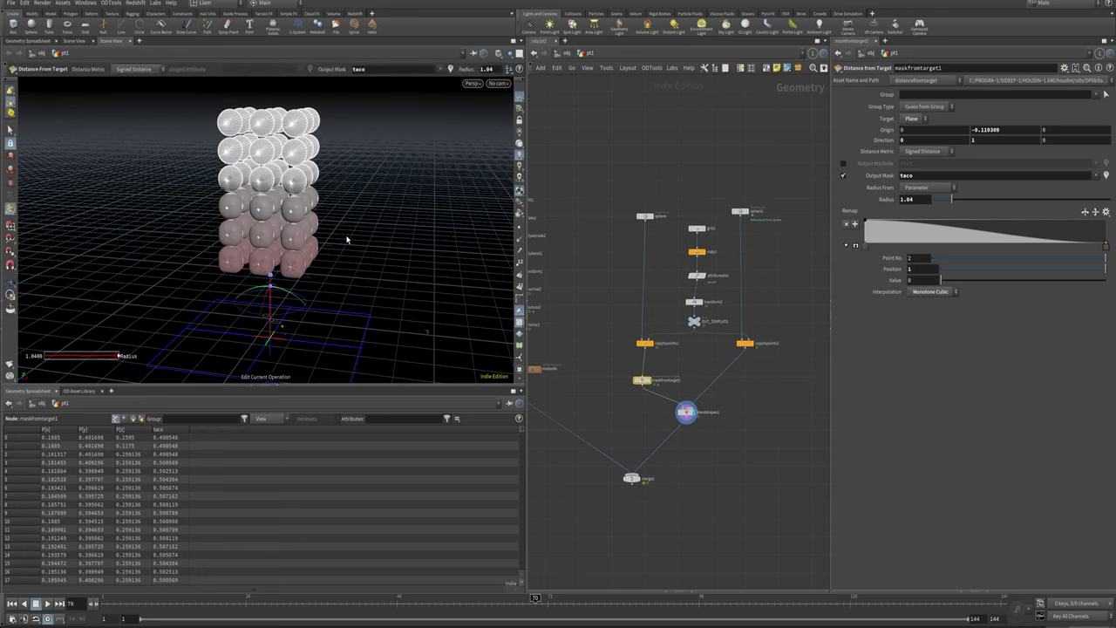
left_click_drag(273, 357, 290, 241)
left_click(1107, 176)
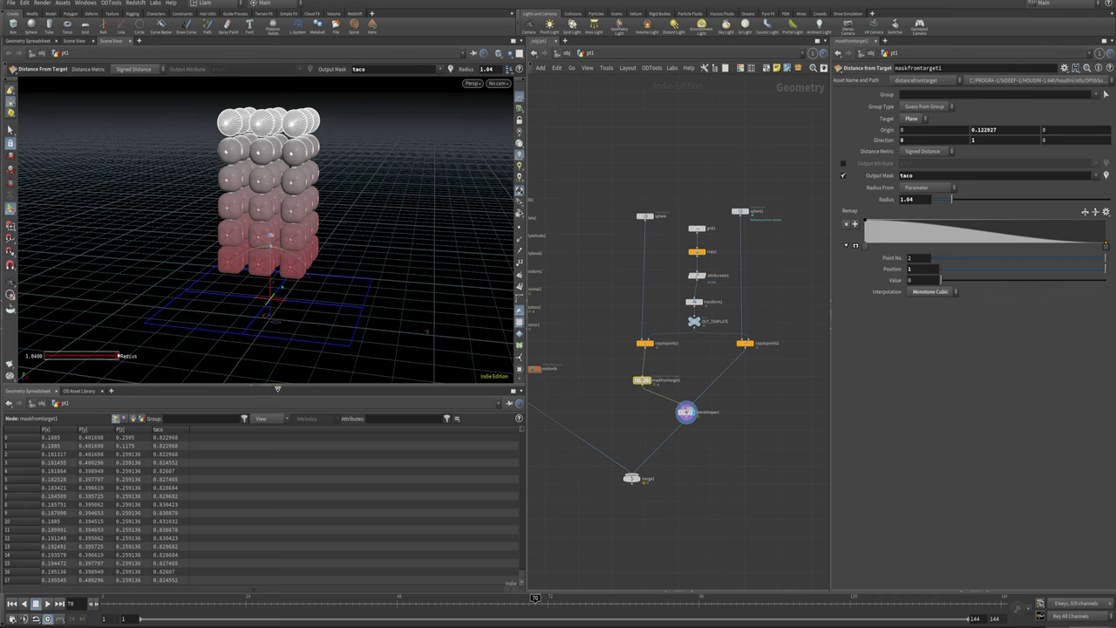
Display merge1 in an enlarged viewport and raise maskfromtarget1's plane above the whole stack.
left_click(277, 389)
left_click(639, 480)
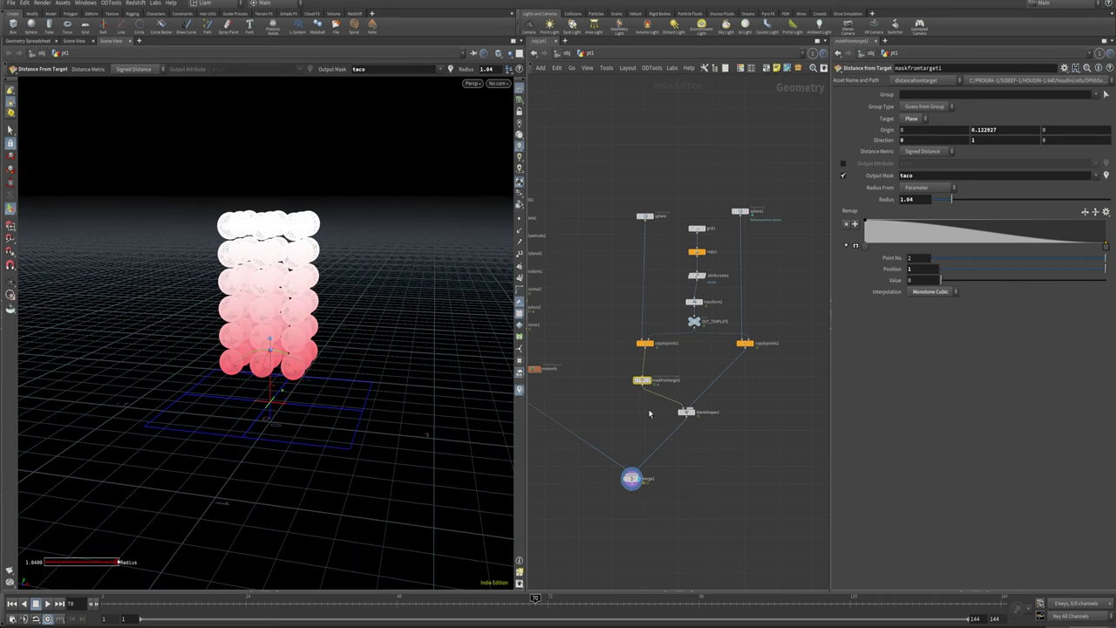
left_click(635, 373)
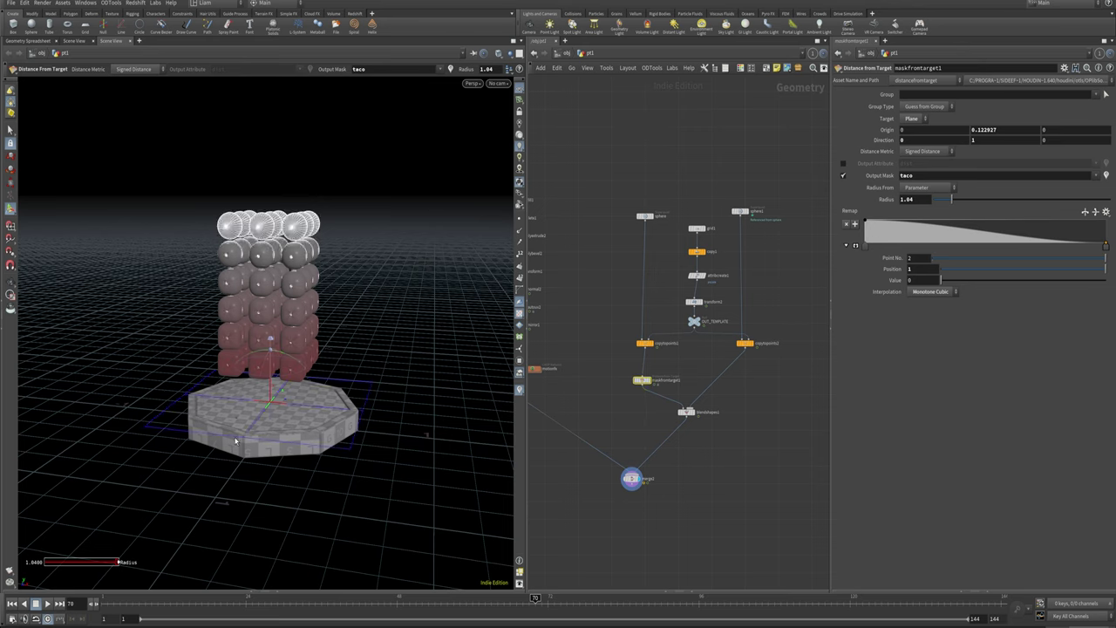
left_click_drag(271, 420, 283, 181)
Rename maskfromtarget1's output mask attribute to mask.
left_click(646, 344)
left_click(642, 380)
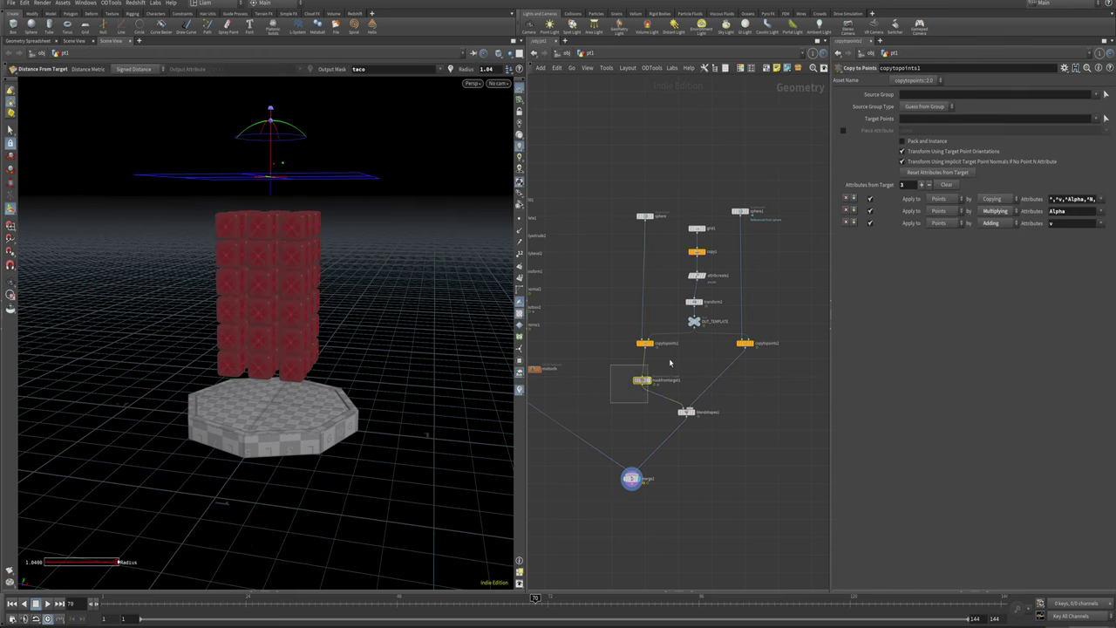
left_click_drag(927, 177, 741, 184)
type("mask")
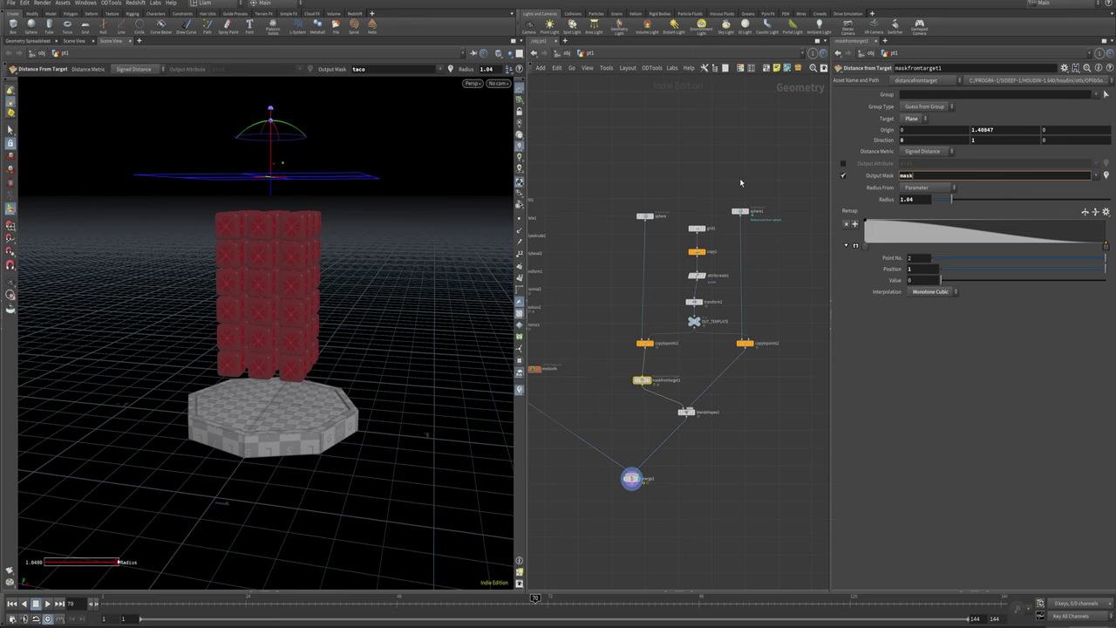
key("Return")
Set blendshapes1's blend mask attribute to mask so it matches the incoming attribute.
left_click(686, 411)
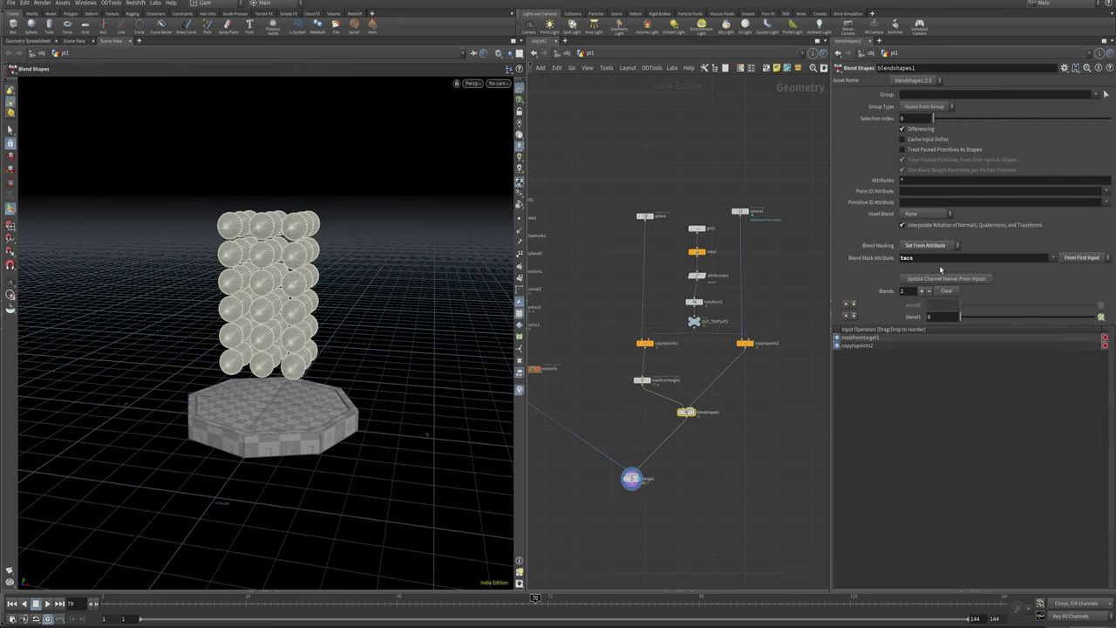
double_click(938, 260)
type("mask")
key("Return")
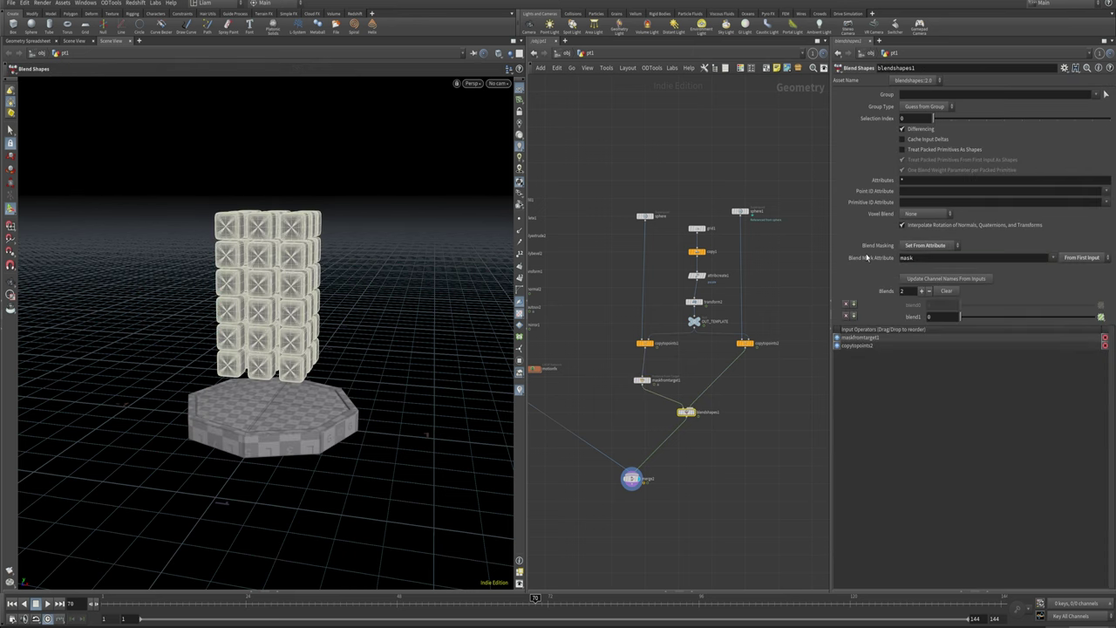
Keyframe maskfromtarget1's plane origin above the stack at frame 45.
left_click(682, 366)
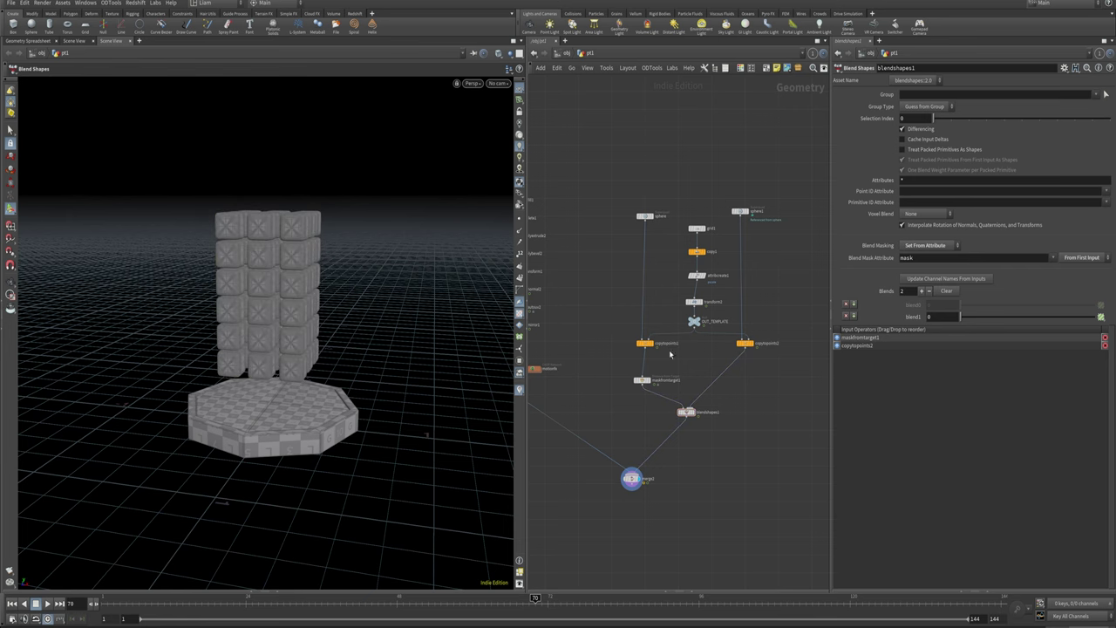
left_click_drag(647, 375, 652, 371)
left_click_drag(192, 609, 379, 605)
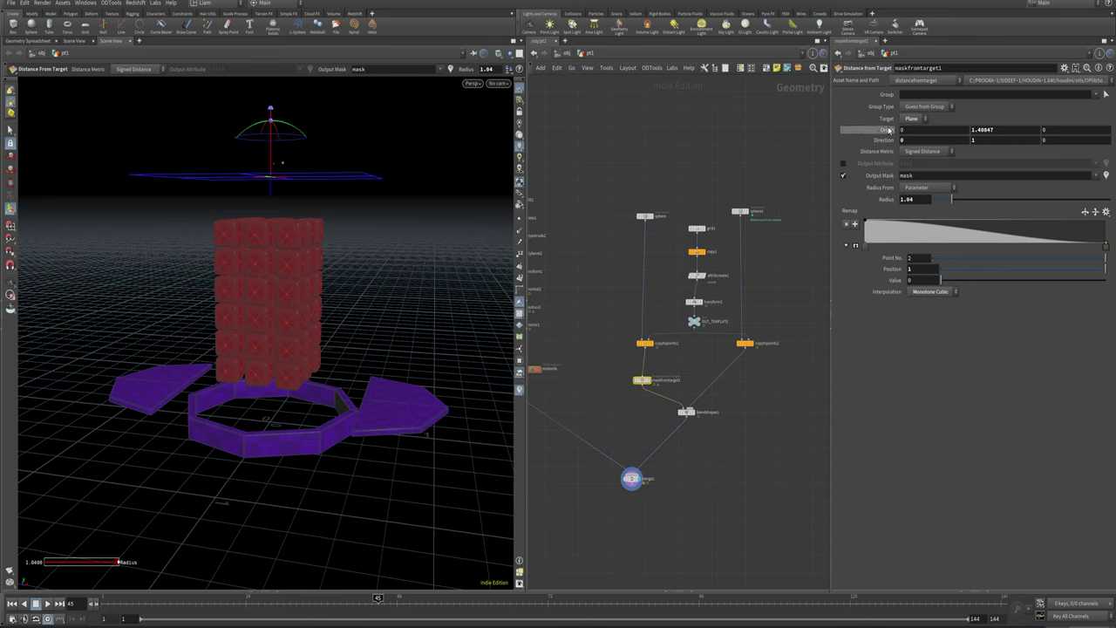
left_click(886, 130, "alt")
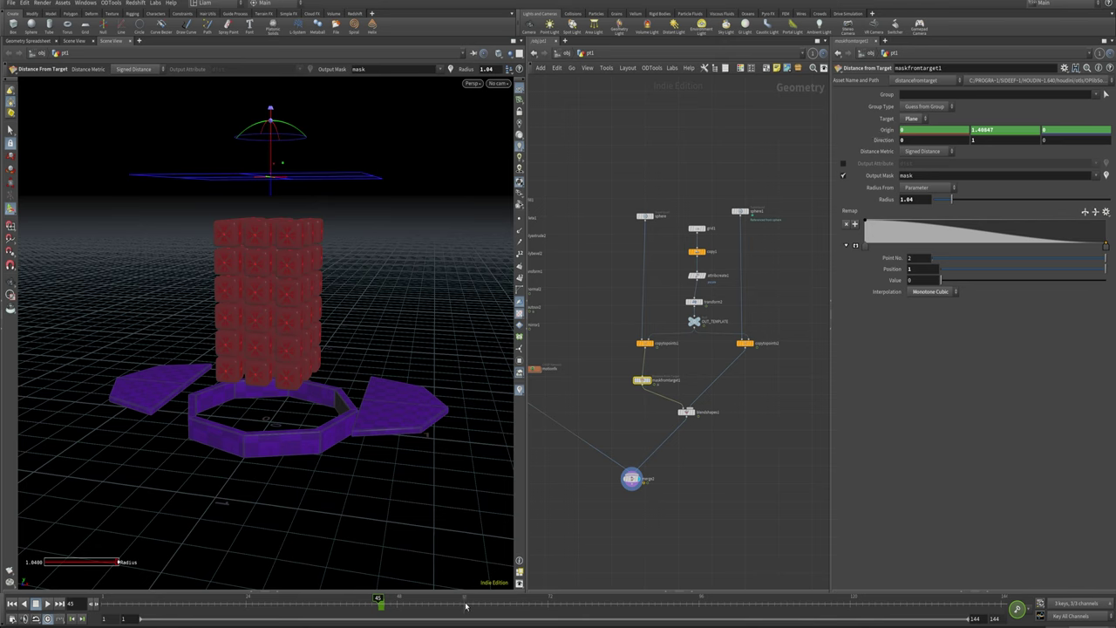
At frame 60, lower the mask plane's origin to about -0.89 in Y and keyframe it.
left_click(459, 603)
mouse_move(460, 603)
left_mouse_down()
mouse_move(391, 603)
mouse_move(686, 612)
mouse_move(440, 609)
mouse_move(472, 604)
left_mouse_up()
middle_click_drag(1006, 136, 926, 157)
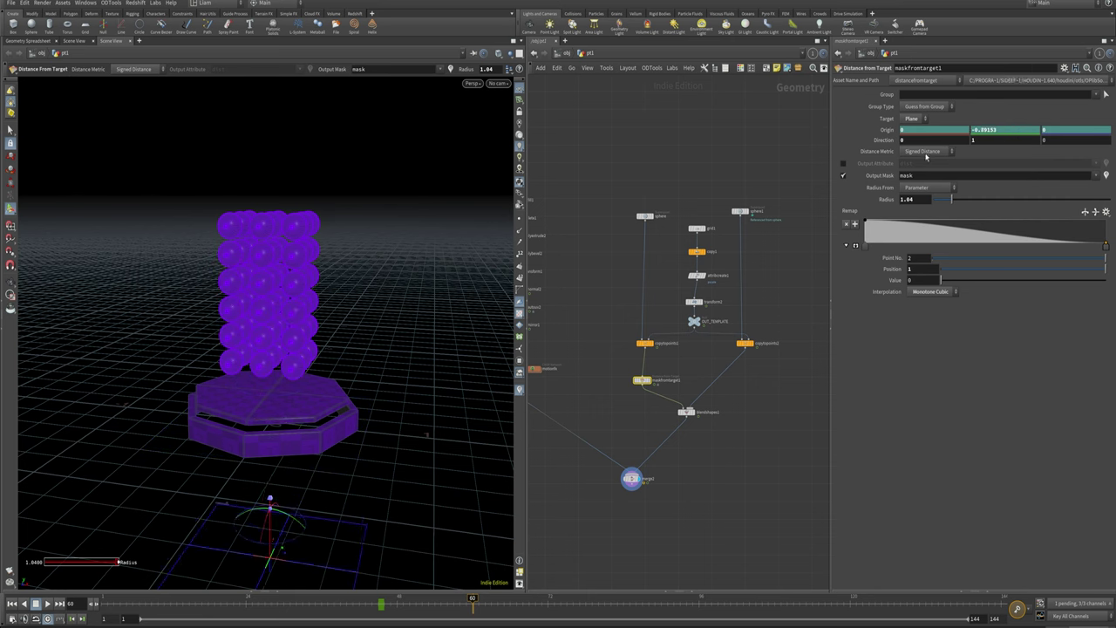
left_click(883, 135, "alt")
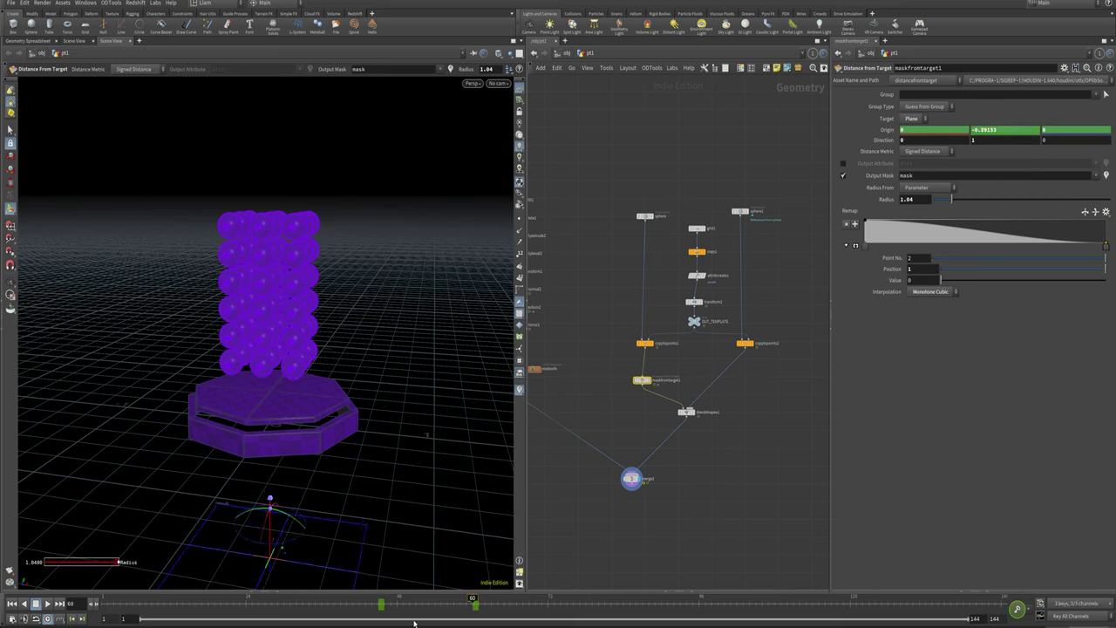
Turn off the attribute visualization in the viewport and play the merged animation from frame 1.
left_click_drag(403, 610, 96, 604)
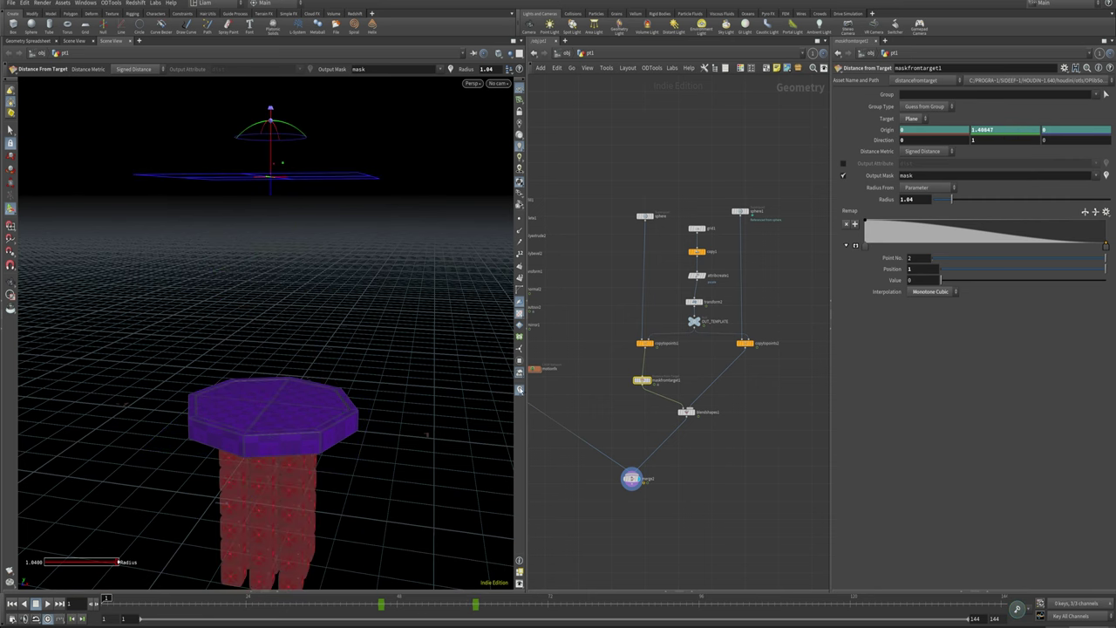
left_click(520, 390)
left_click(631, 478)
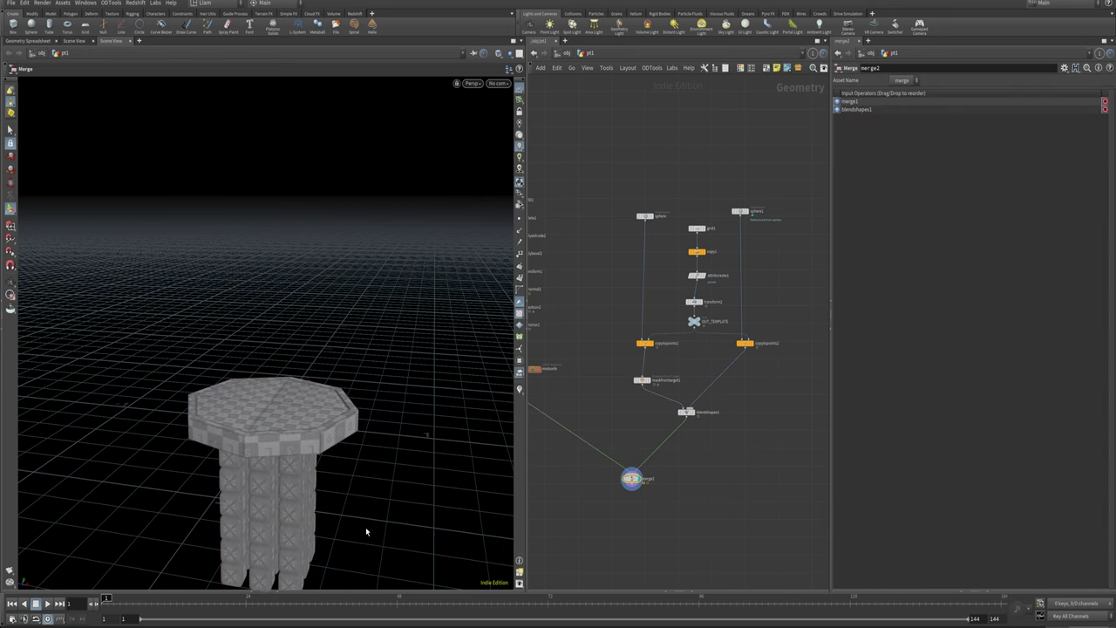
left_click(48, 602)
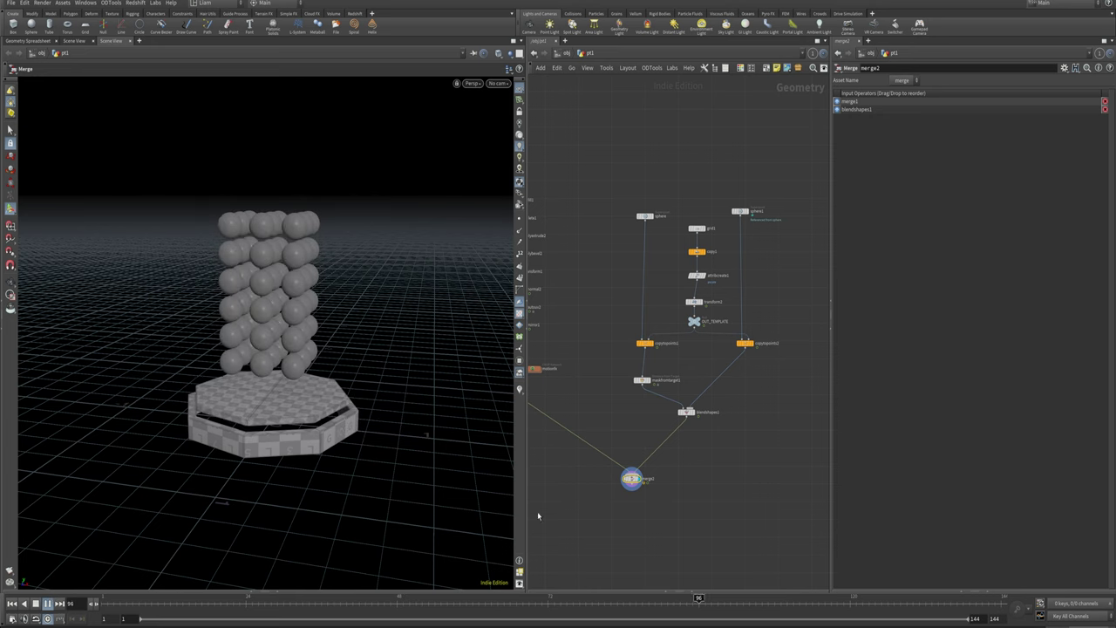
Slow the mask transition by moving maskfromtarget1's second origin keyframe from frame 60 to about frame 73.
left_click_drag(401, 605, 339, 611)
left_click(642, 380)
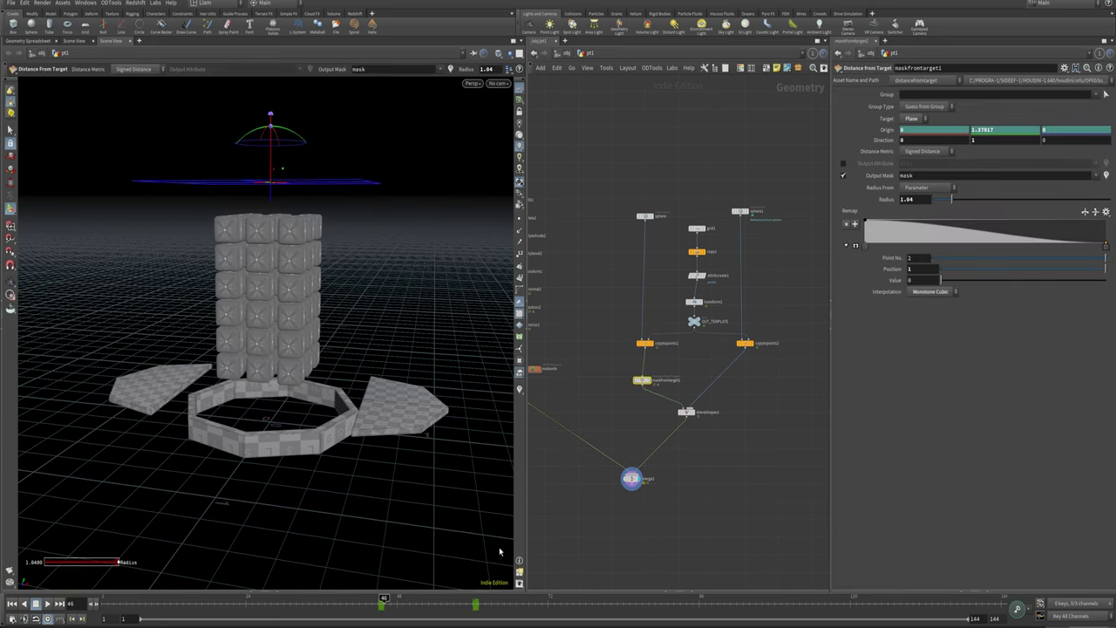
left_click_drag(477, 608, 559, 604)
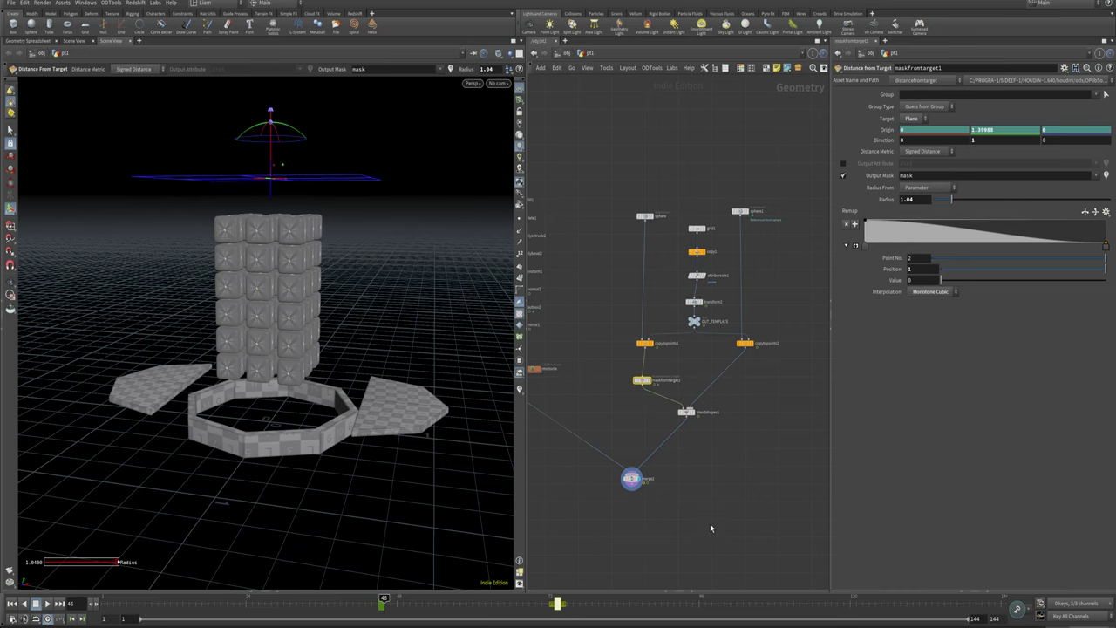
left_click(710, 527)
Replay the merged animation from the start and scrub through the frames to check the sphere-to-box blend timing.
left_click(629, 478)
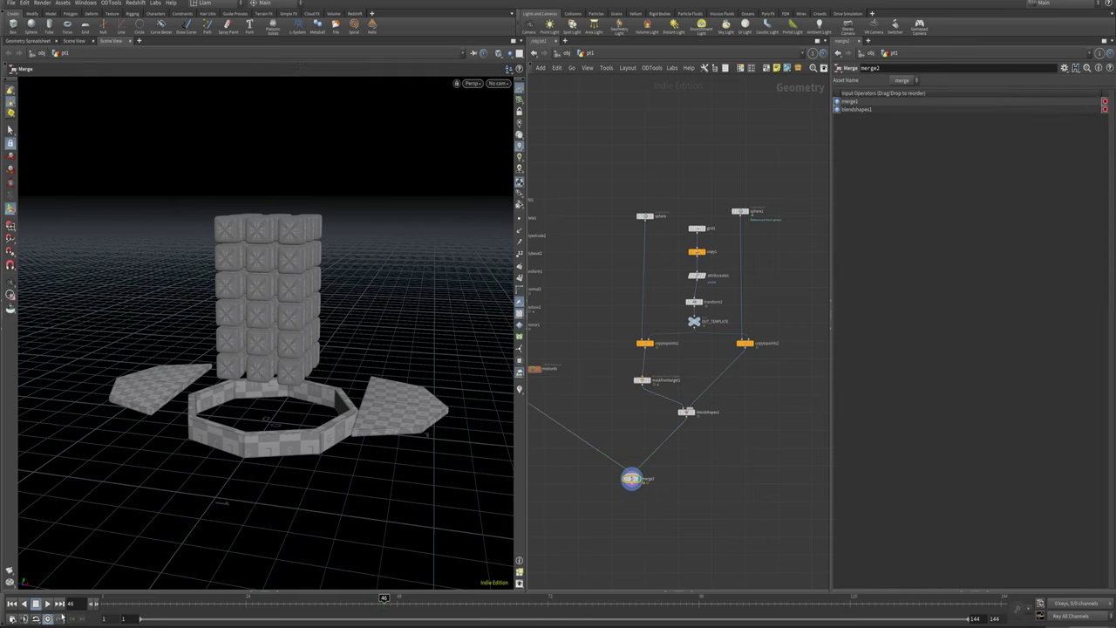
left_click_drag(159, 606, 48, 600)
left_click(48, 603)
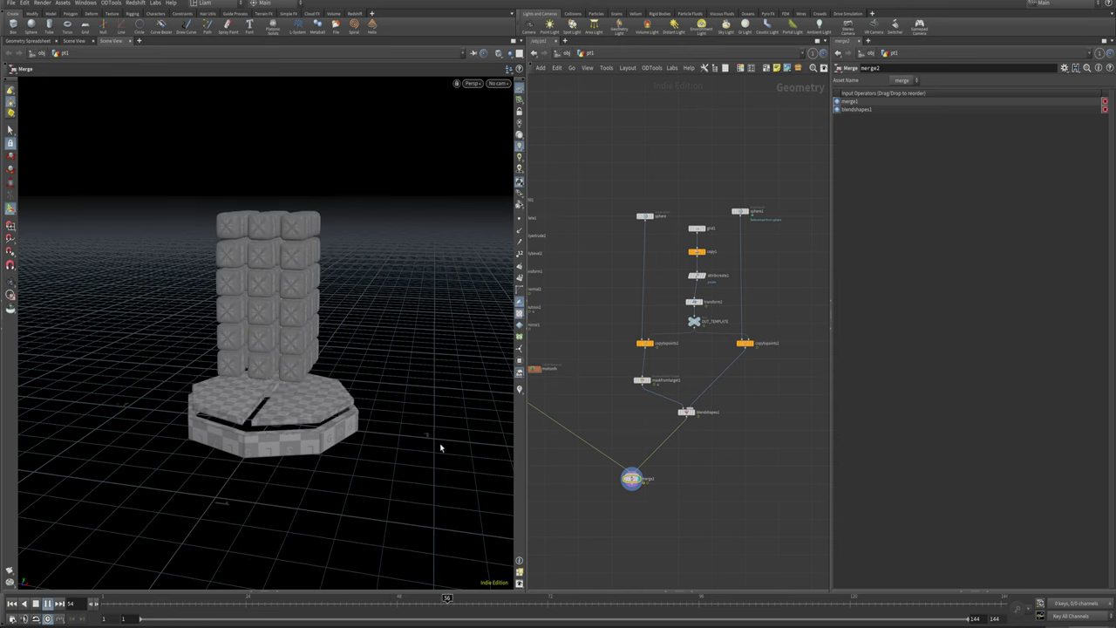
left_click_drag(398, 604, 101, 604)
left_click(49, 603)
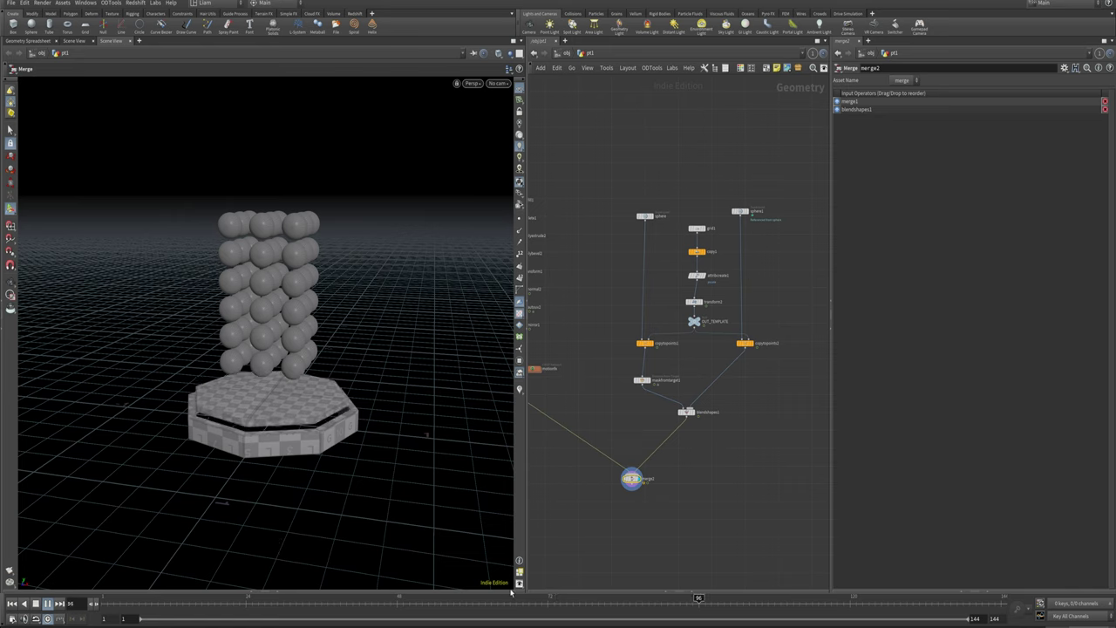
left_click_drag(515, 606, 553, 611)
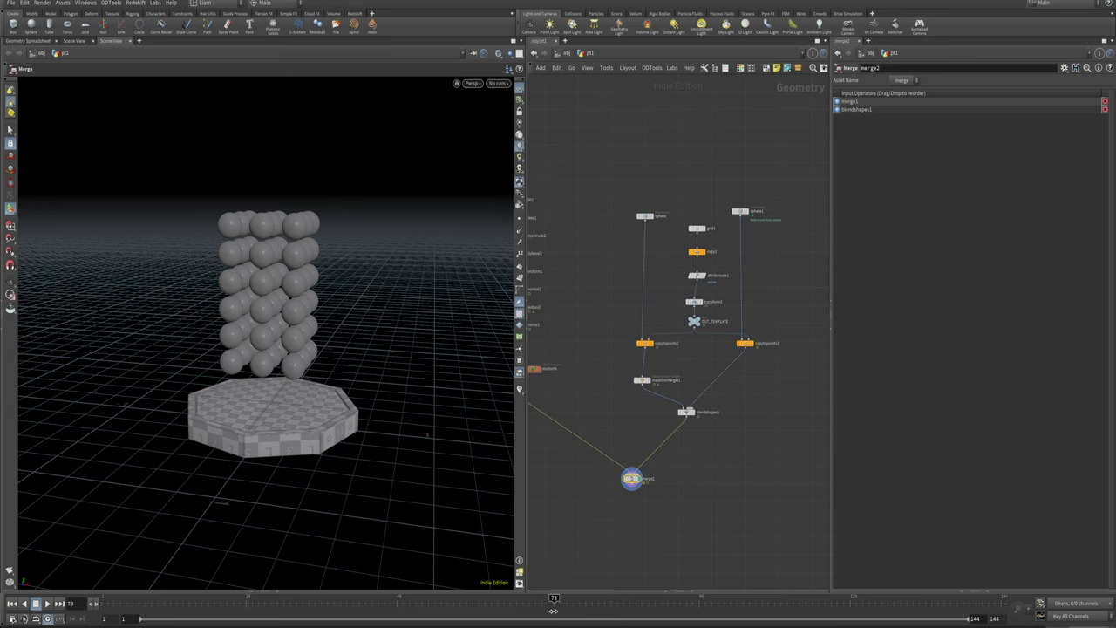
left_click_drag(476, 615, 673, 598)
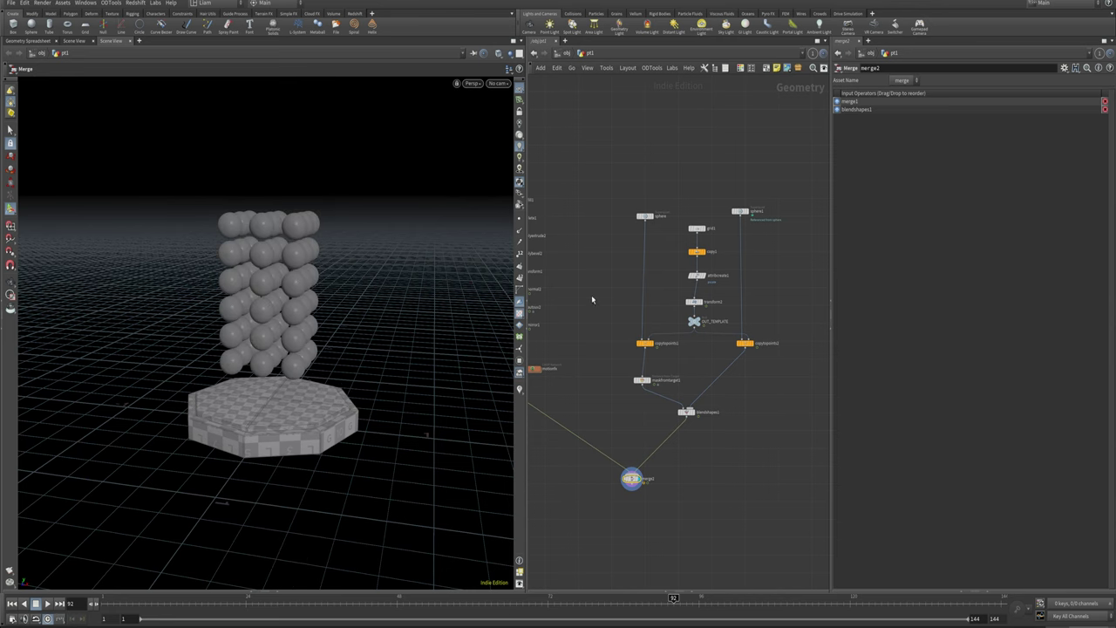